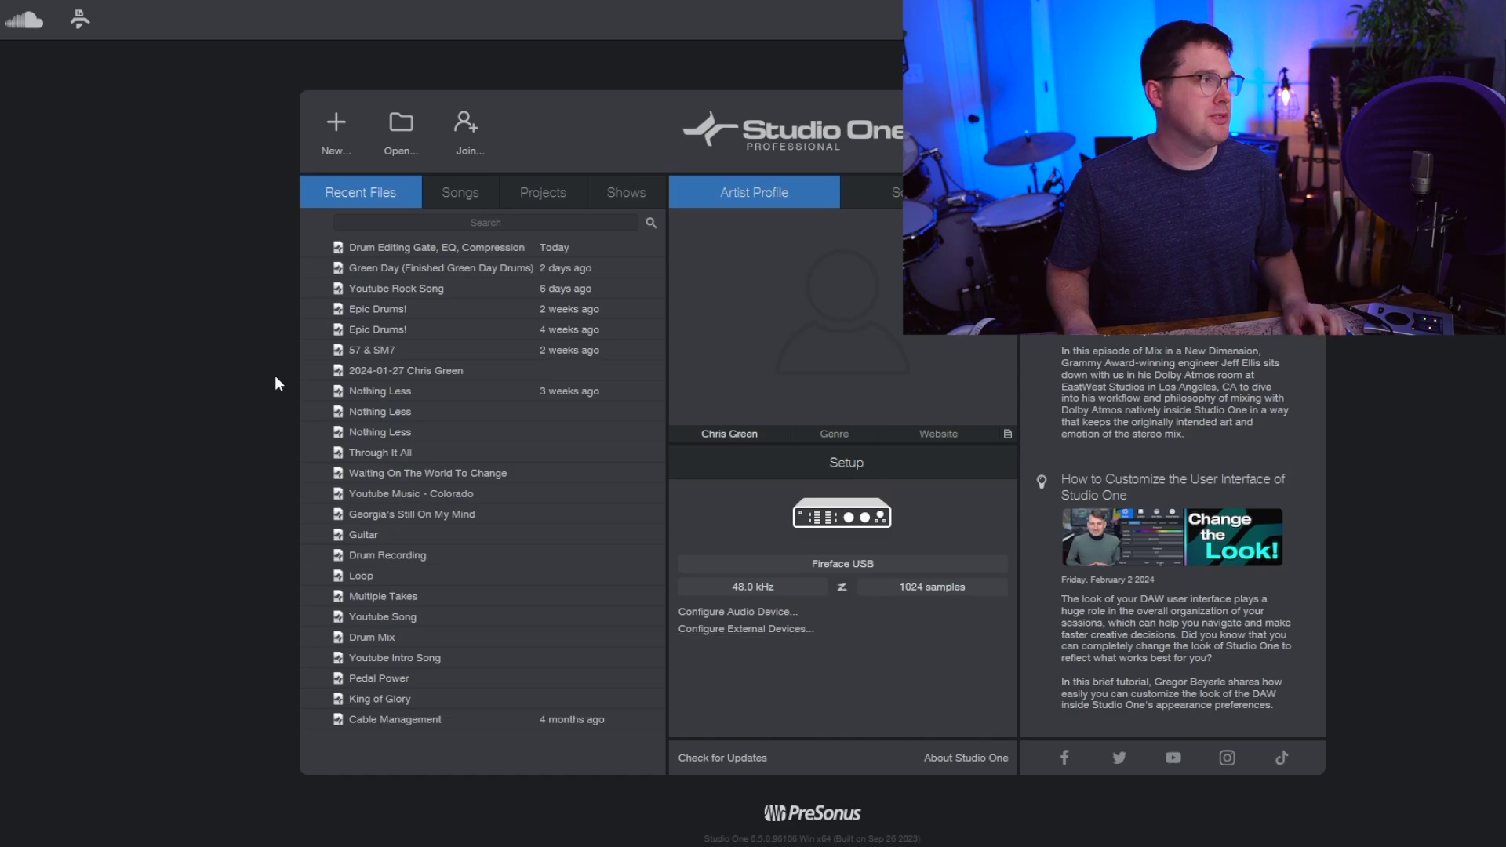
Start a new Record and Mix song named "Lord I Need You" and look through the save-folder locations without changing the folder
{"action": "left_click", "coordinate": [335, 127]}
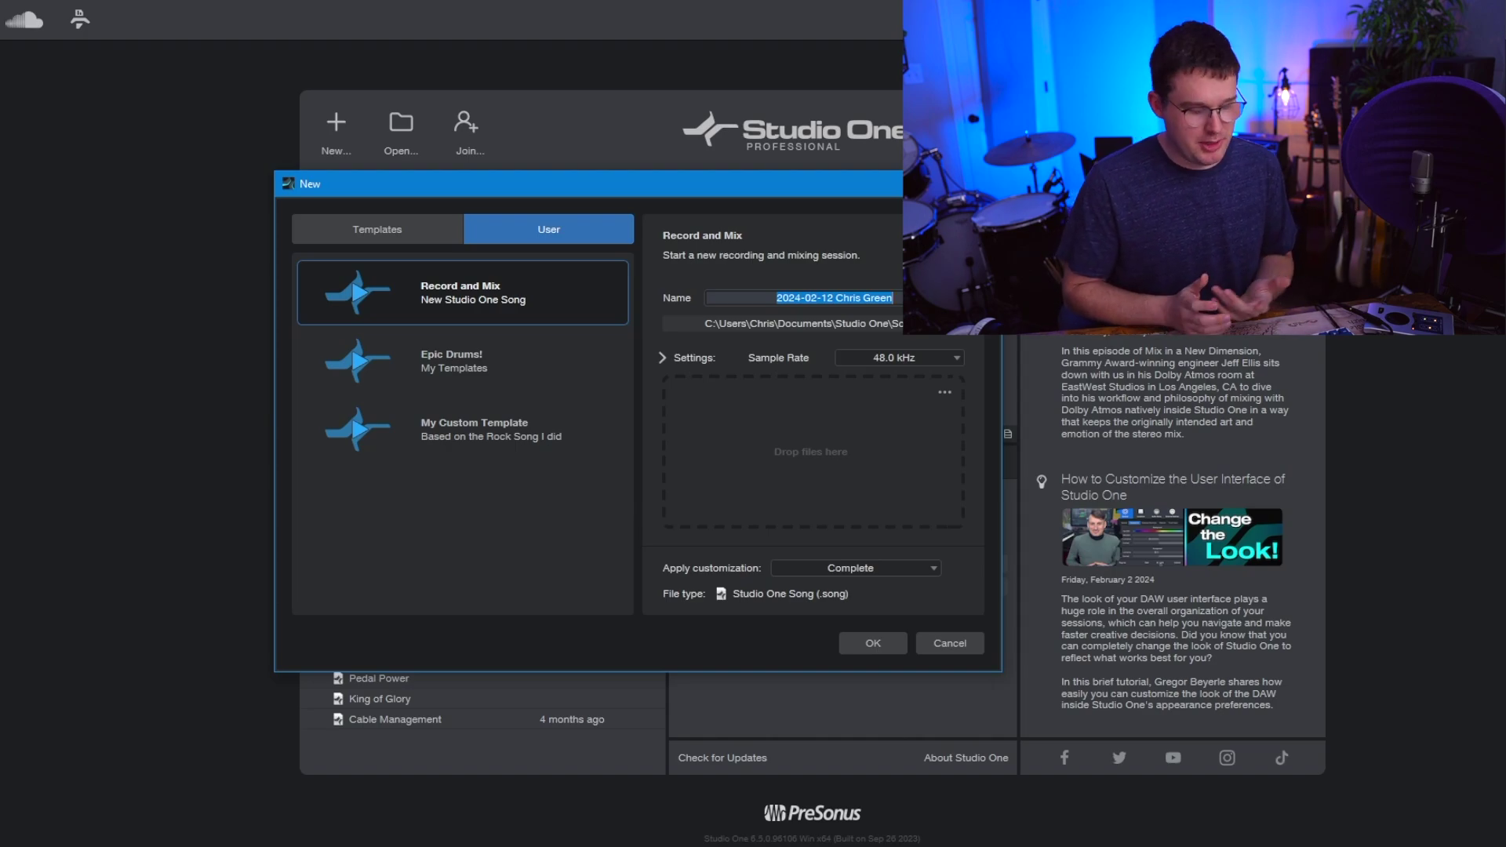
{"action": "type", "text": "Lord I Need You"}
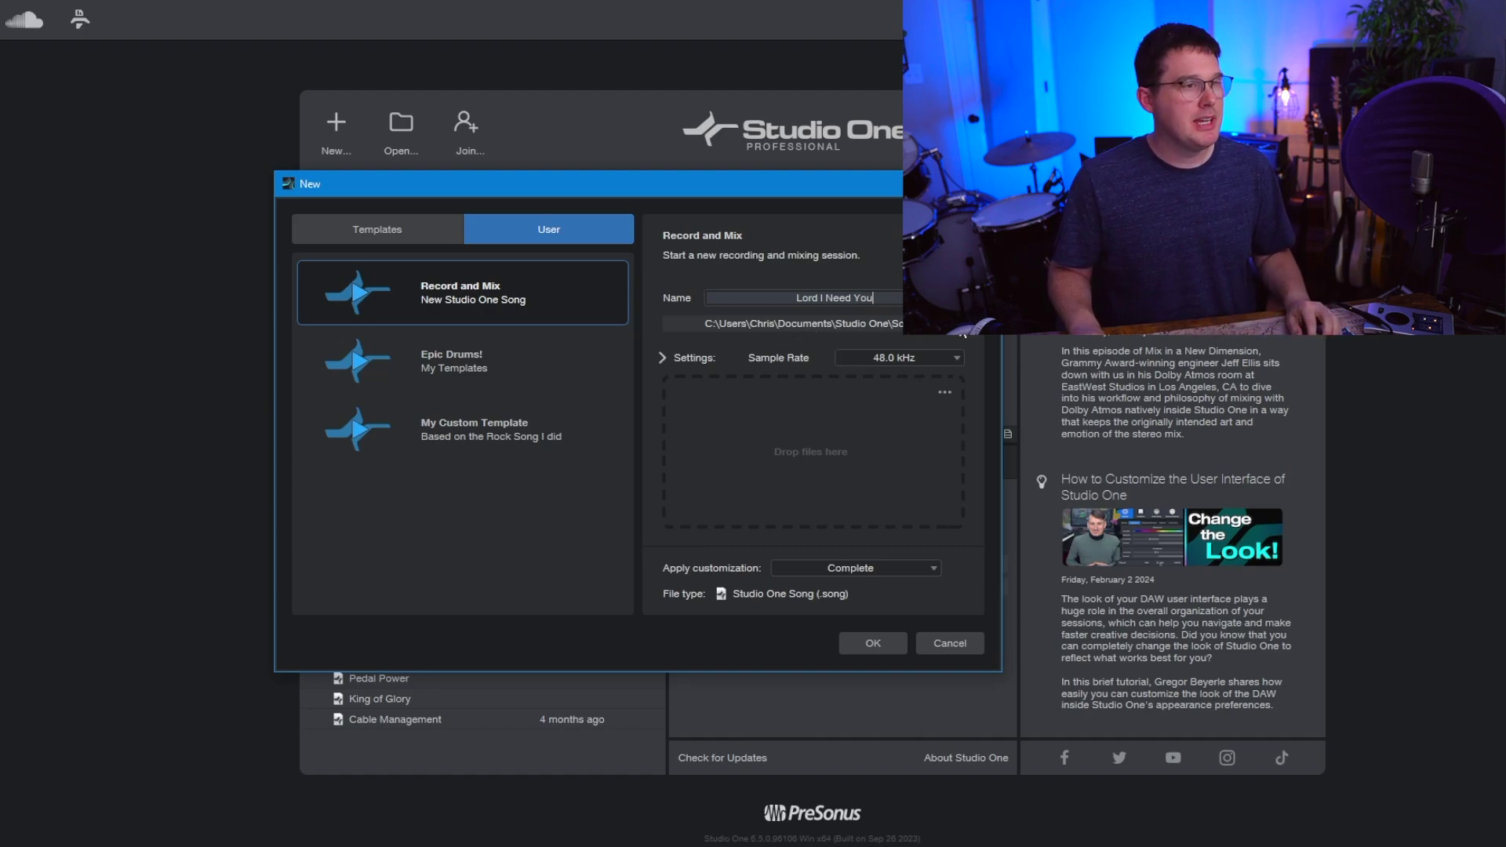
{"action": "left_click", "coordinate": [956, 323]}
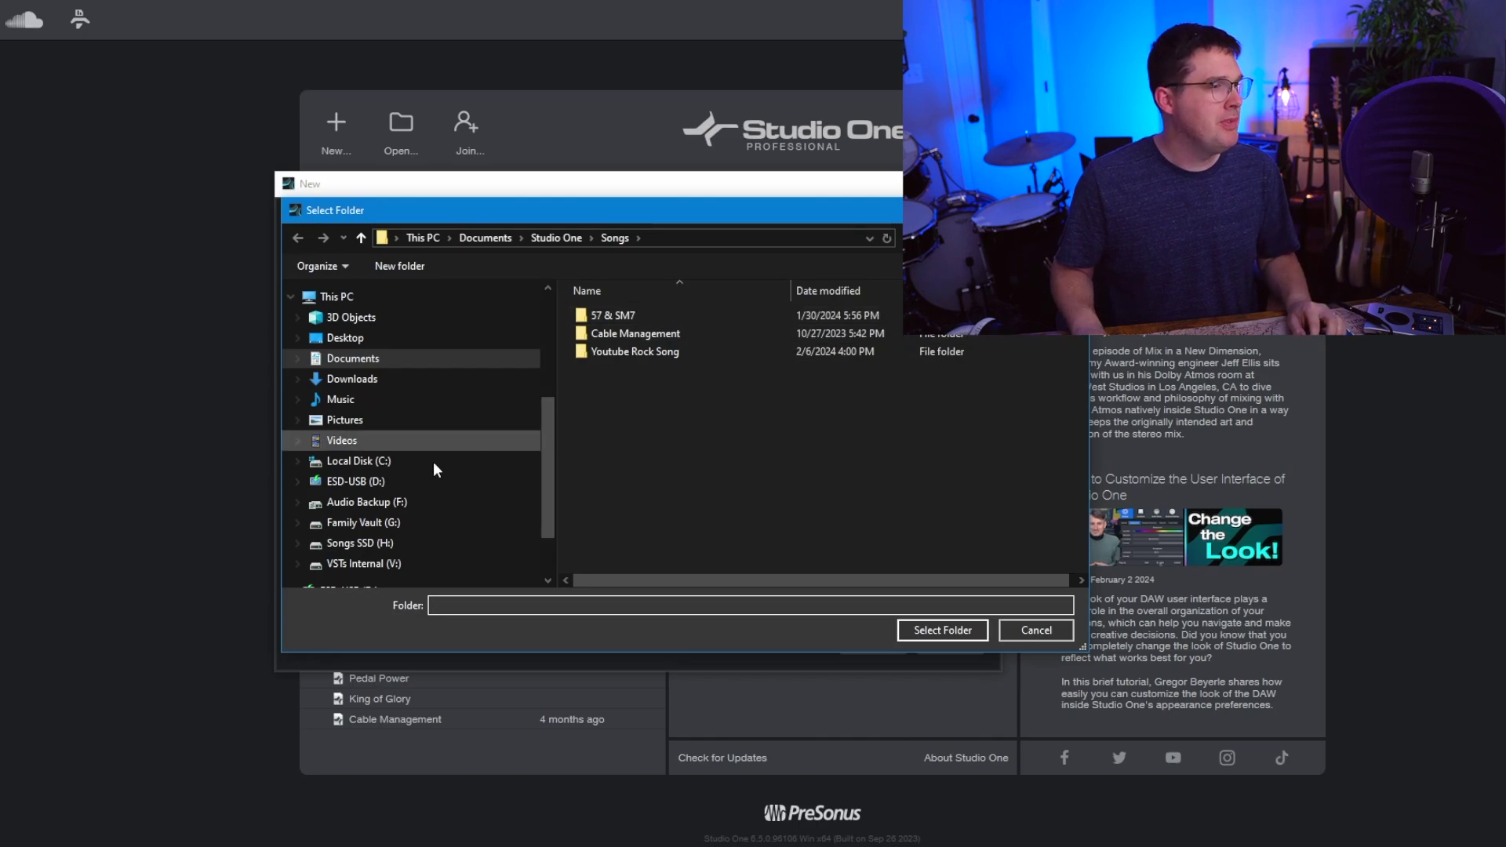
{"action": "scroll", "coordinate": [430, 464], "scroll_direction": "down", "scroll_amount": 2}
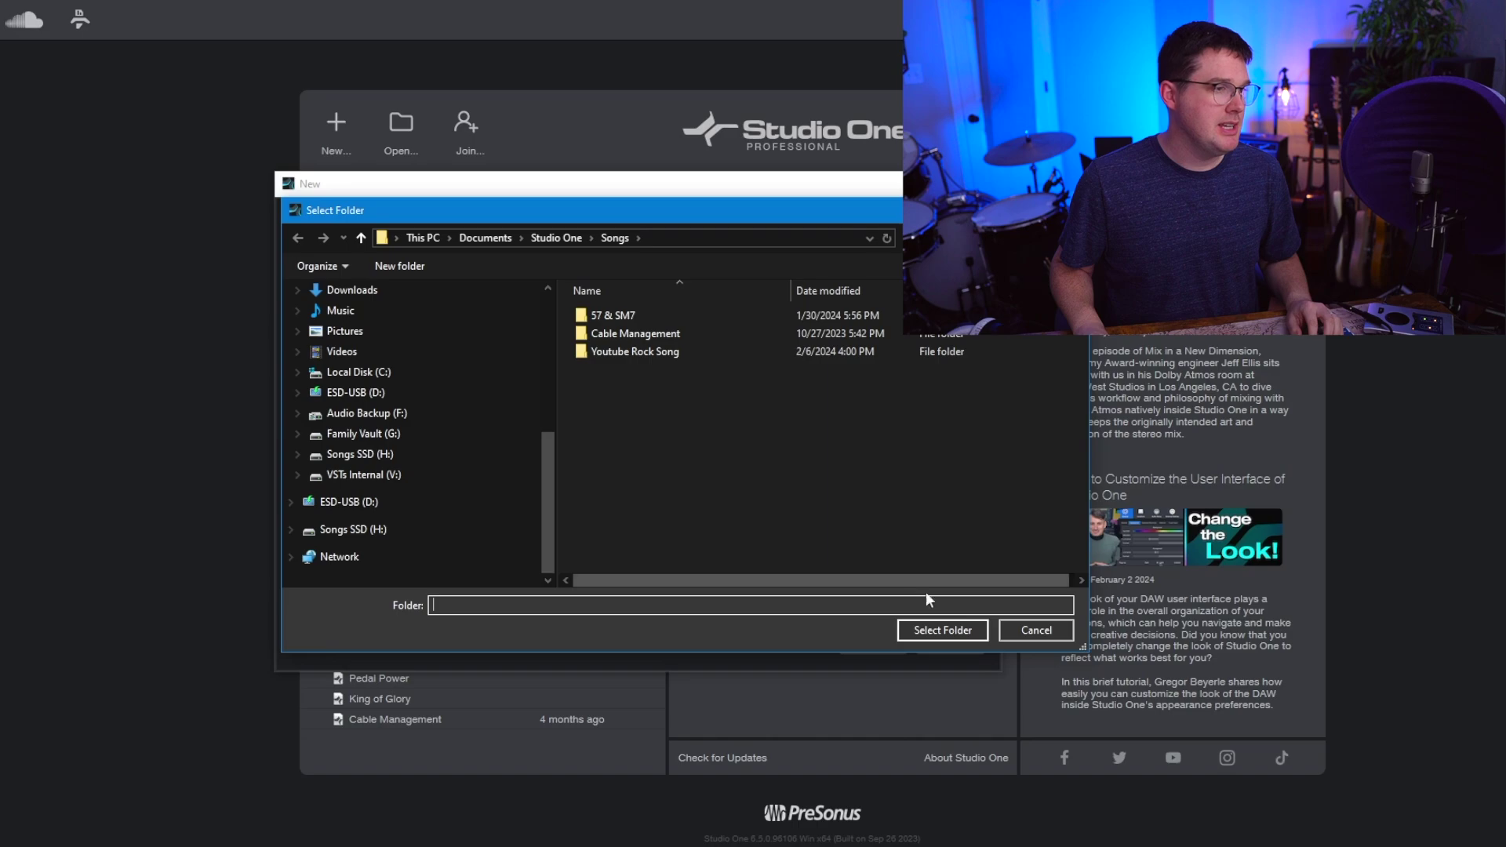
{"action": "left_click", "coordinate": [1019, 638]}
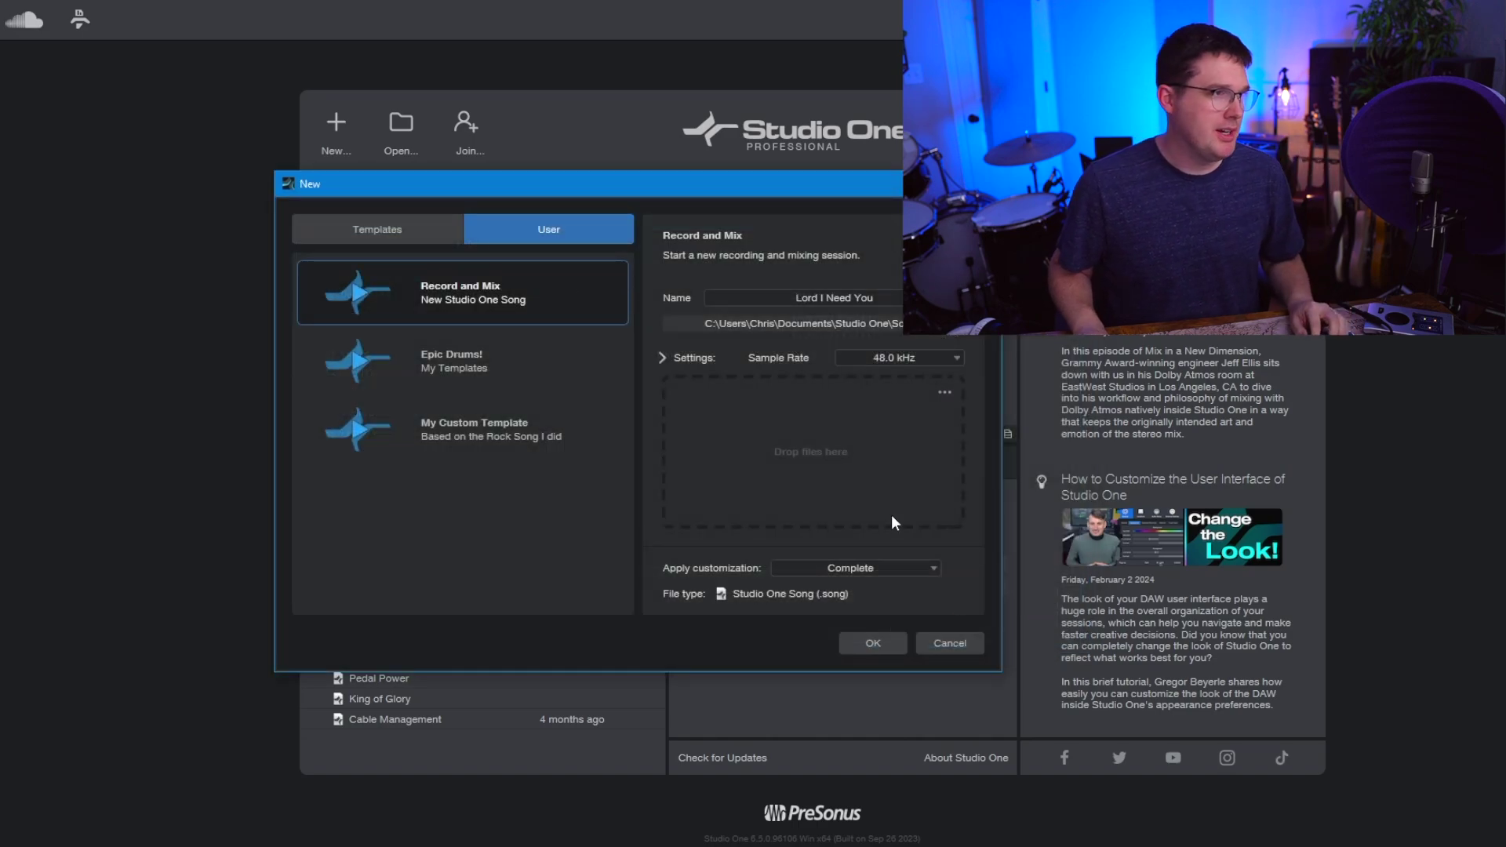
Review the sample rate choices, keep 48.0 kHz, and create the song
{"action": "left_click", "coordinate": [910, 358]}
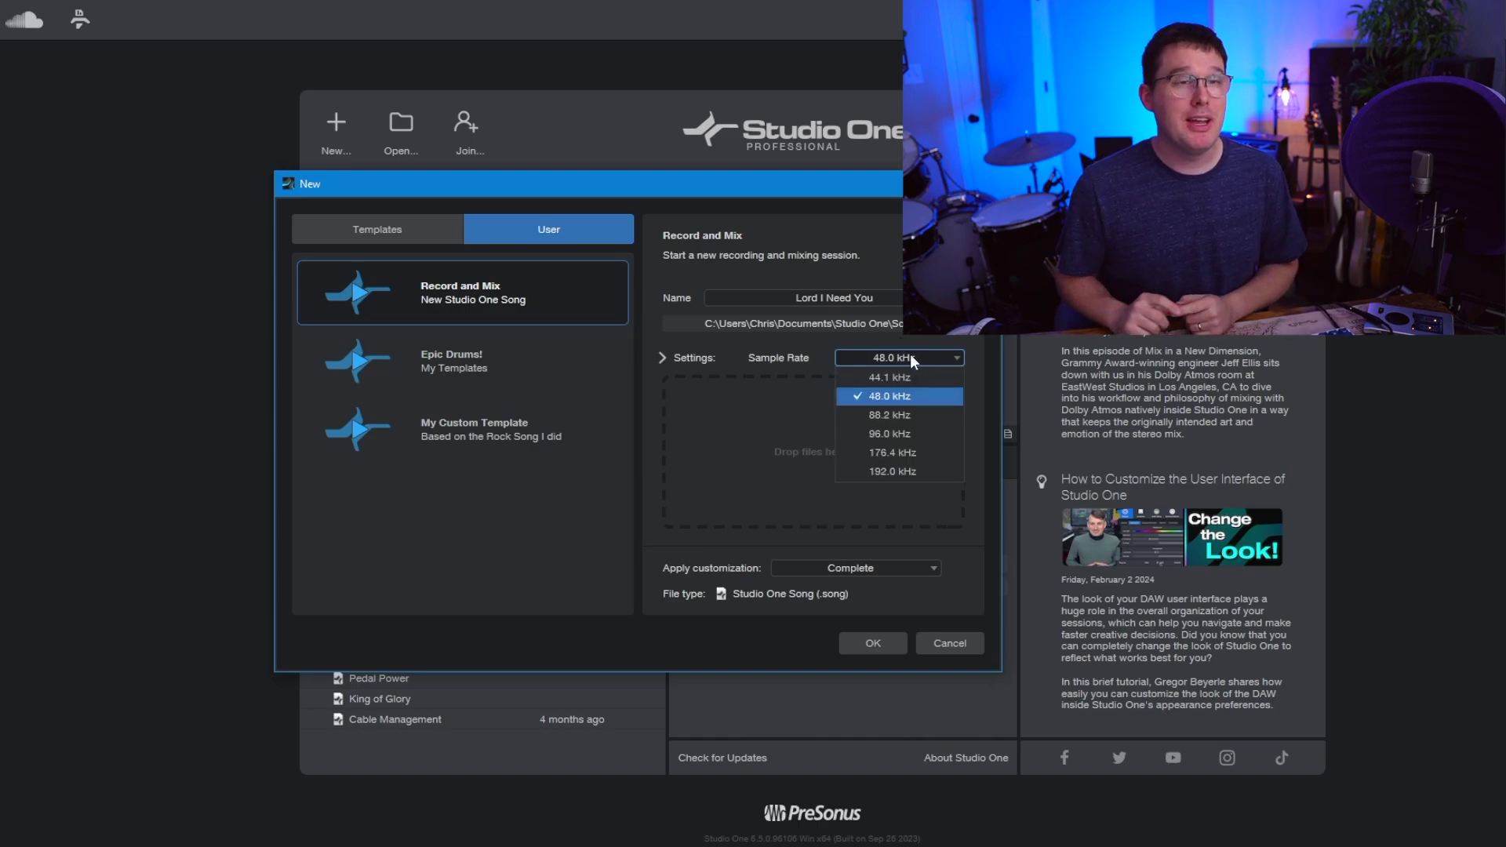
{"action": "left_click", "coordinate": [946, 393]}
{"action": "left_click", "coordinate": [957, 359]}
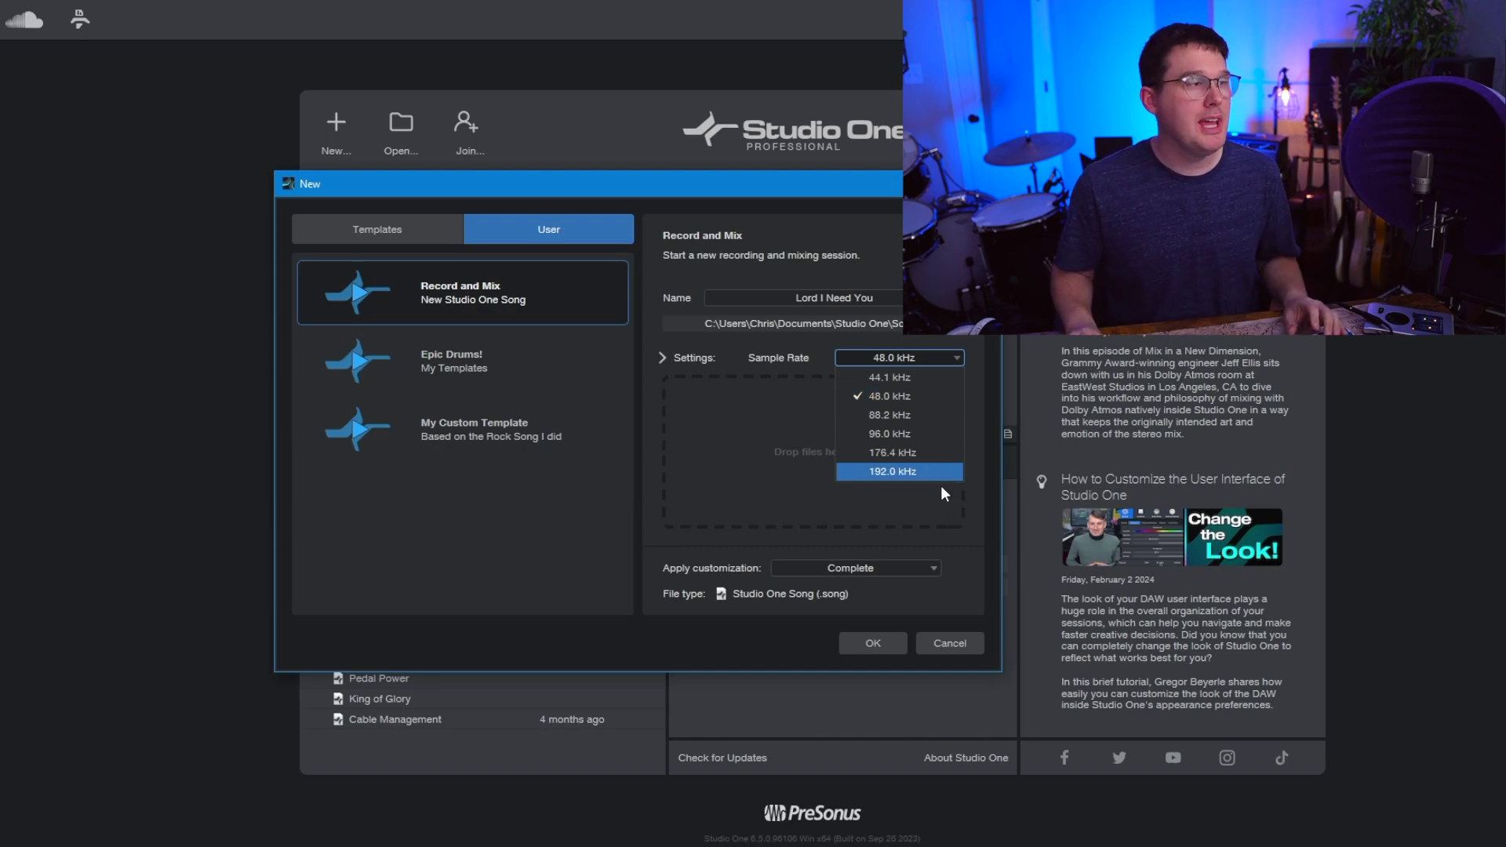
{"action": "left_click", "coordinate": [925, 396]}
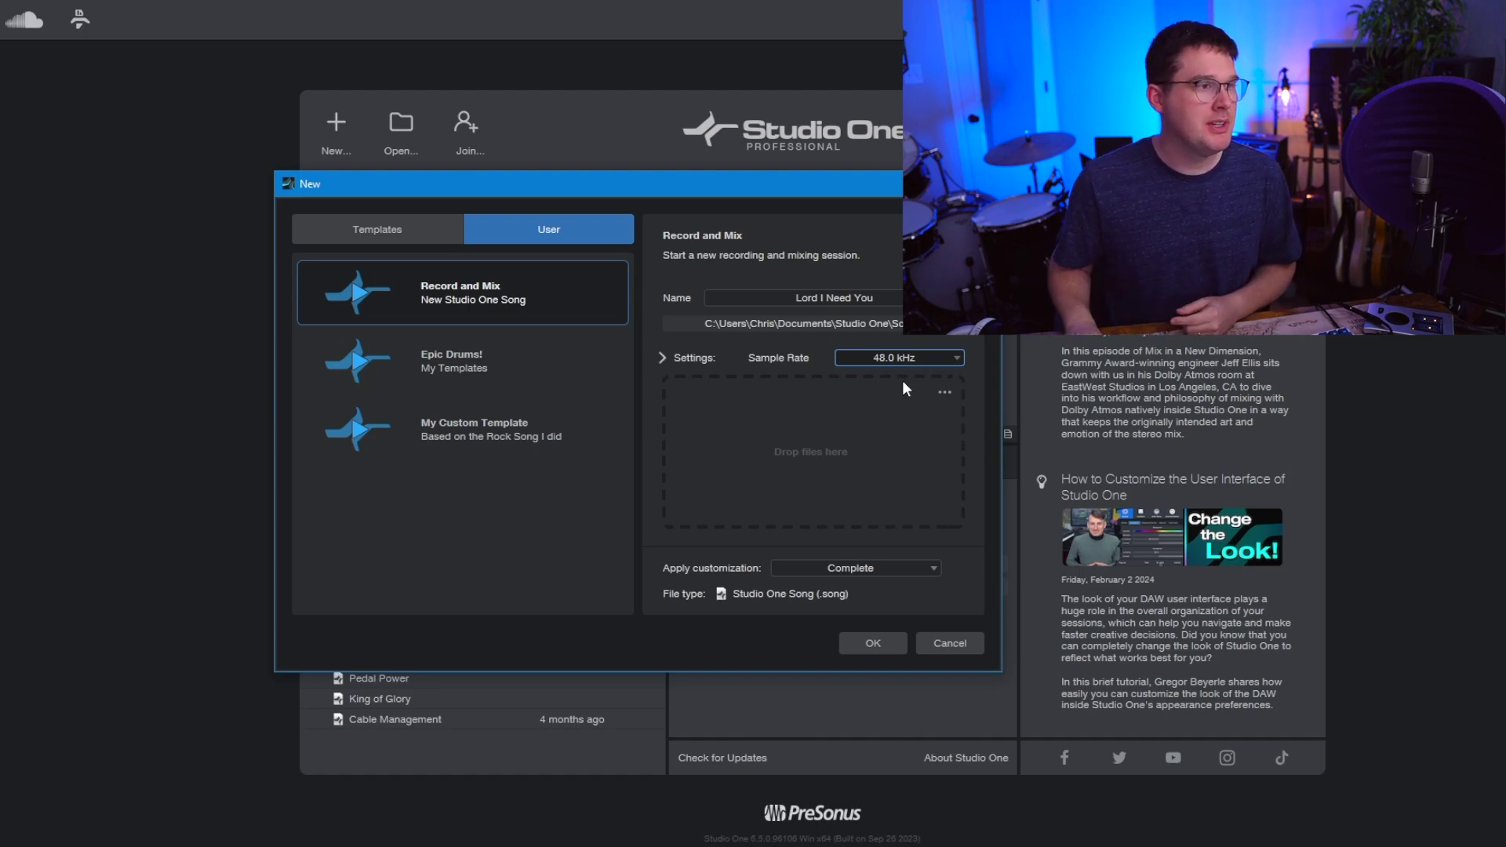
{"action": "left_click", "coordinate": [911, 359]}
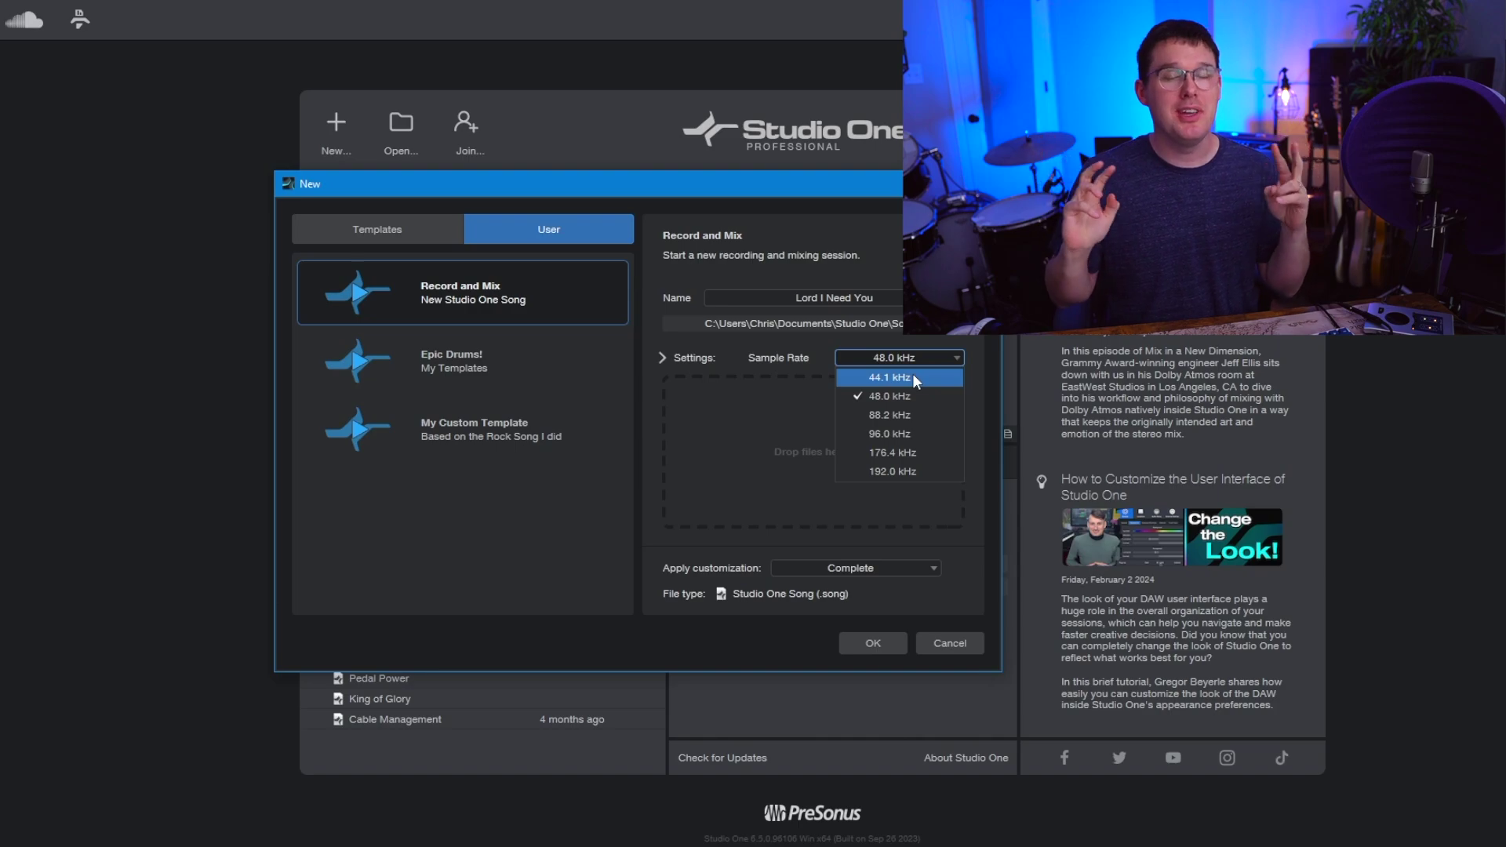
{"action": "left_click", "coordinate": [949, 394]}
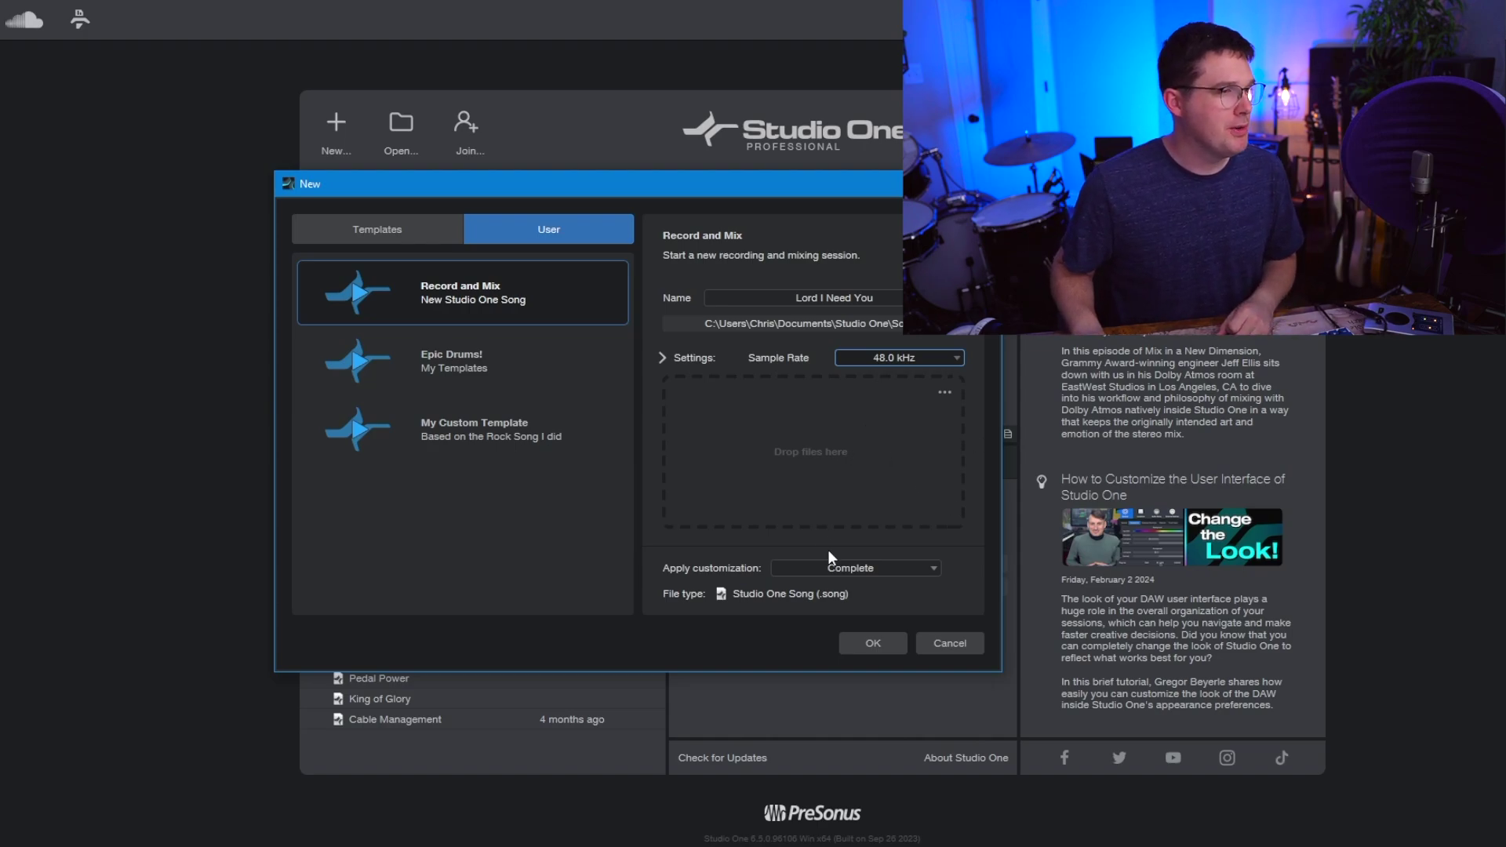
{"action": "left_click", "coordinate": [869, 643]}
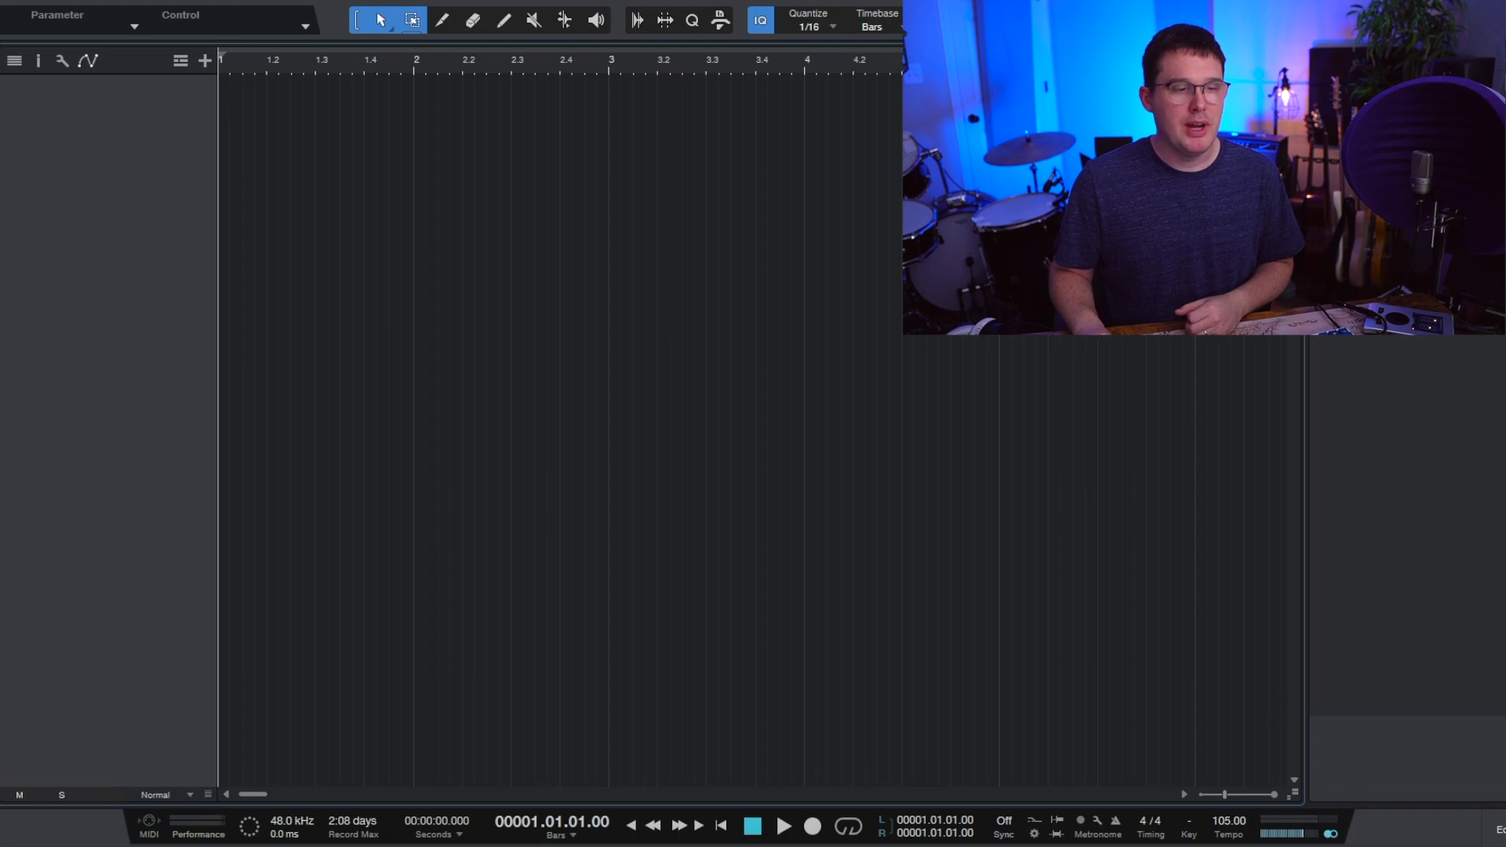
Show and hide the mixer and the editor, and hide the browser to widen the arrangement area
{"action": "key", "text": "F3"}
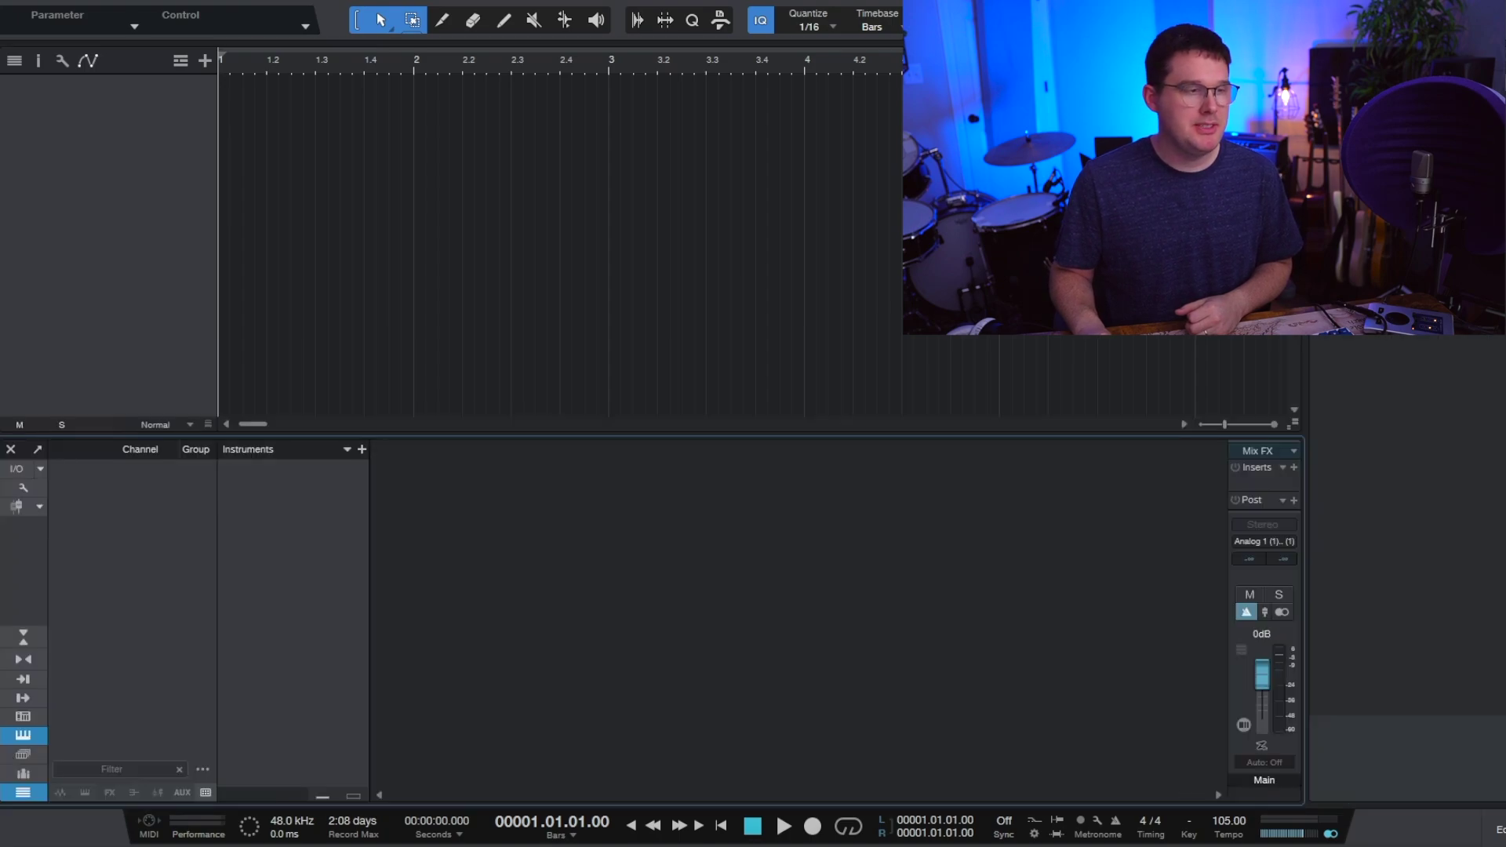
{"action": "key", "text": "F3"}
{"action": "key", "text": "F2"}
{"action": "key", "text": "F2"}
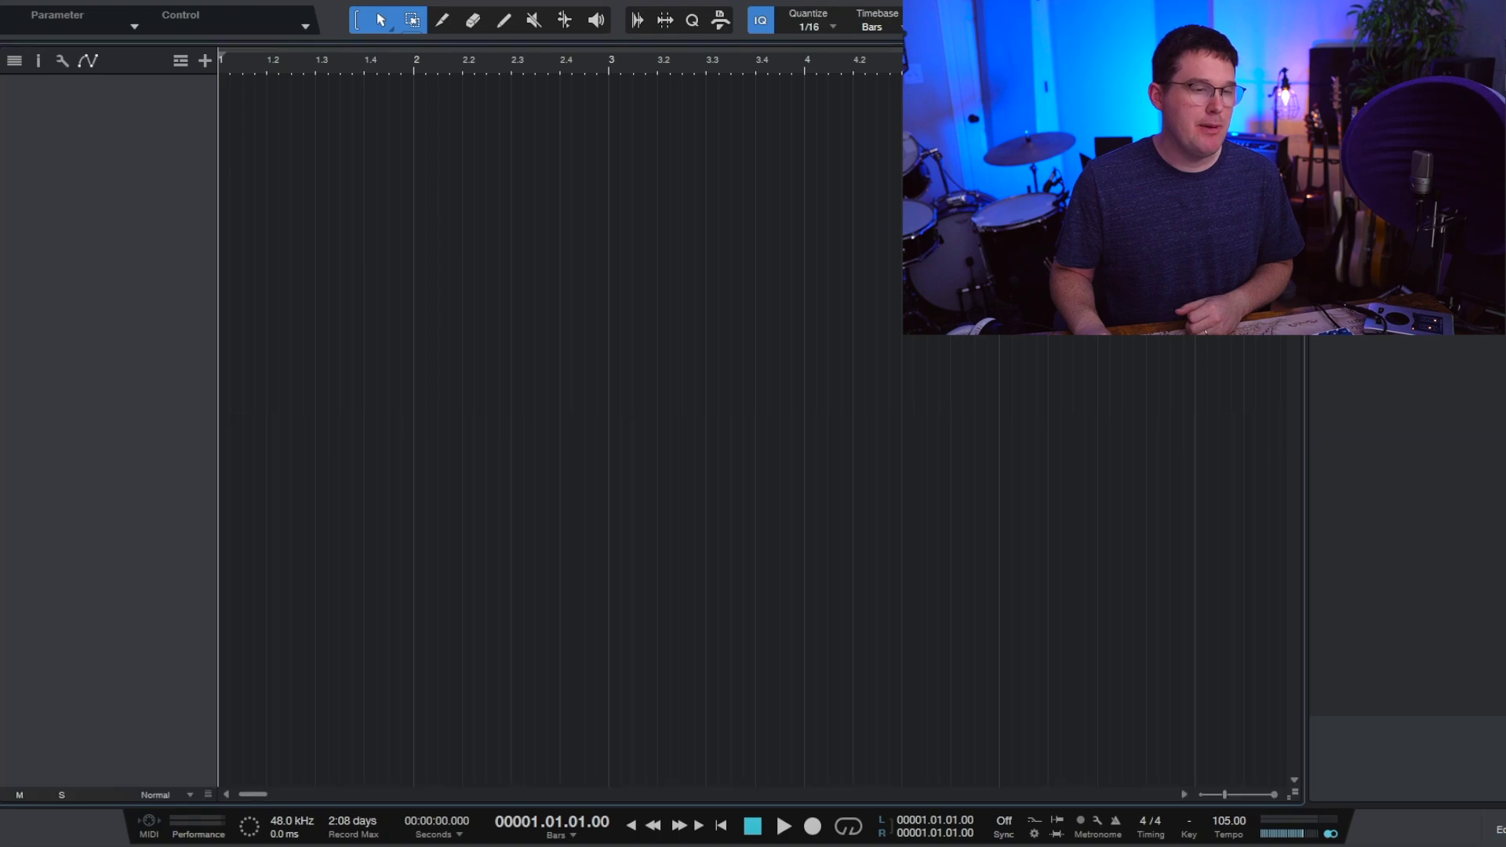
{"action": "key", "text": "F5"}
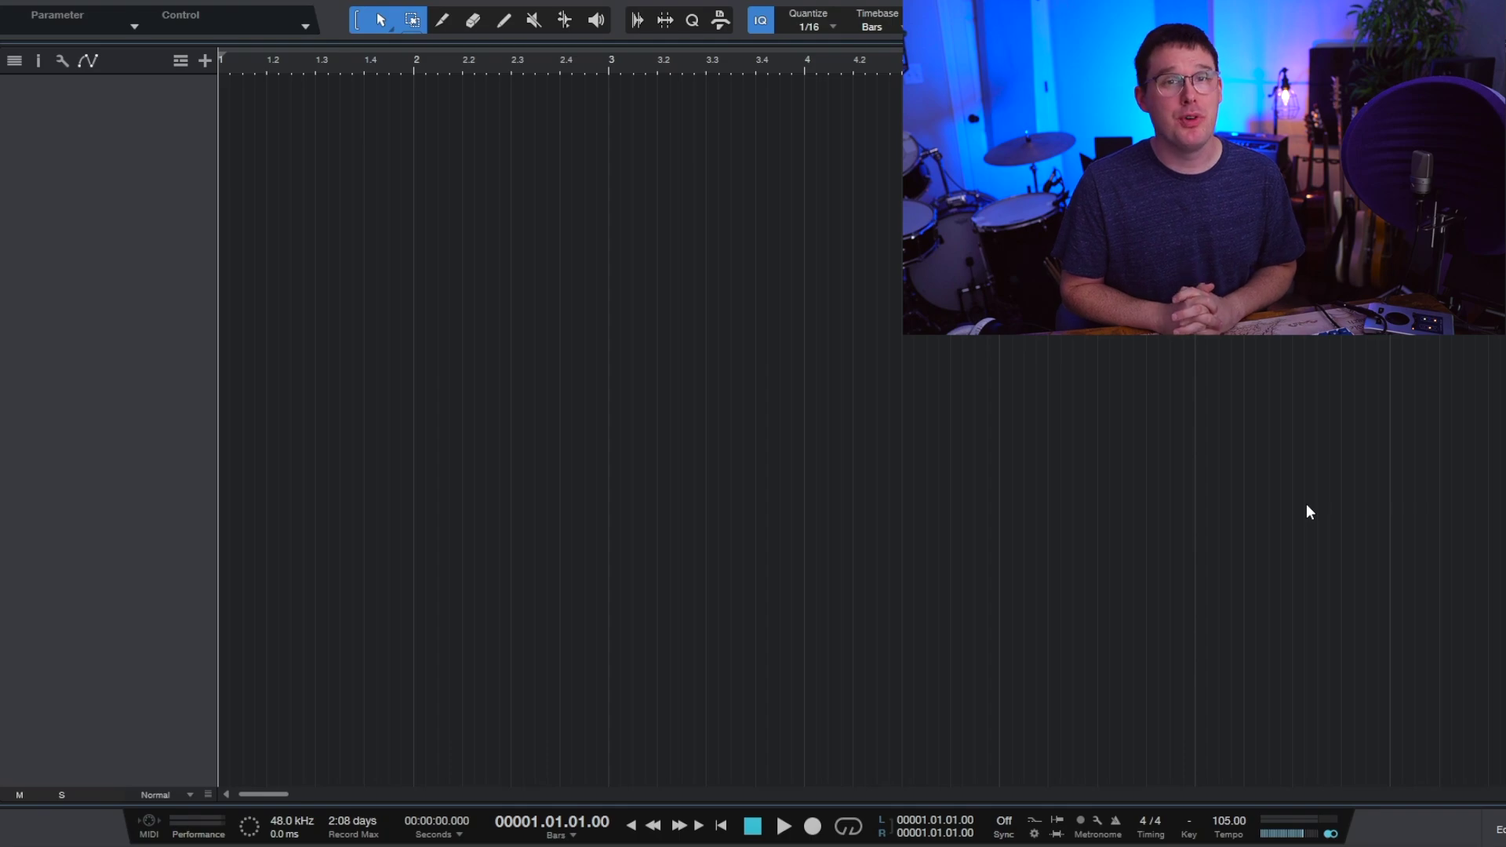
Set the song tempo to 75 BPM
{"action": "double_click", "coordinate": [1229, 822]}
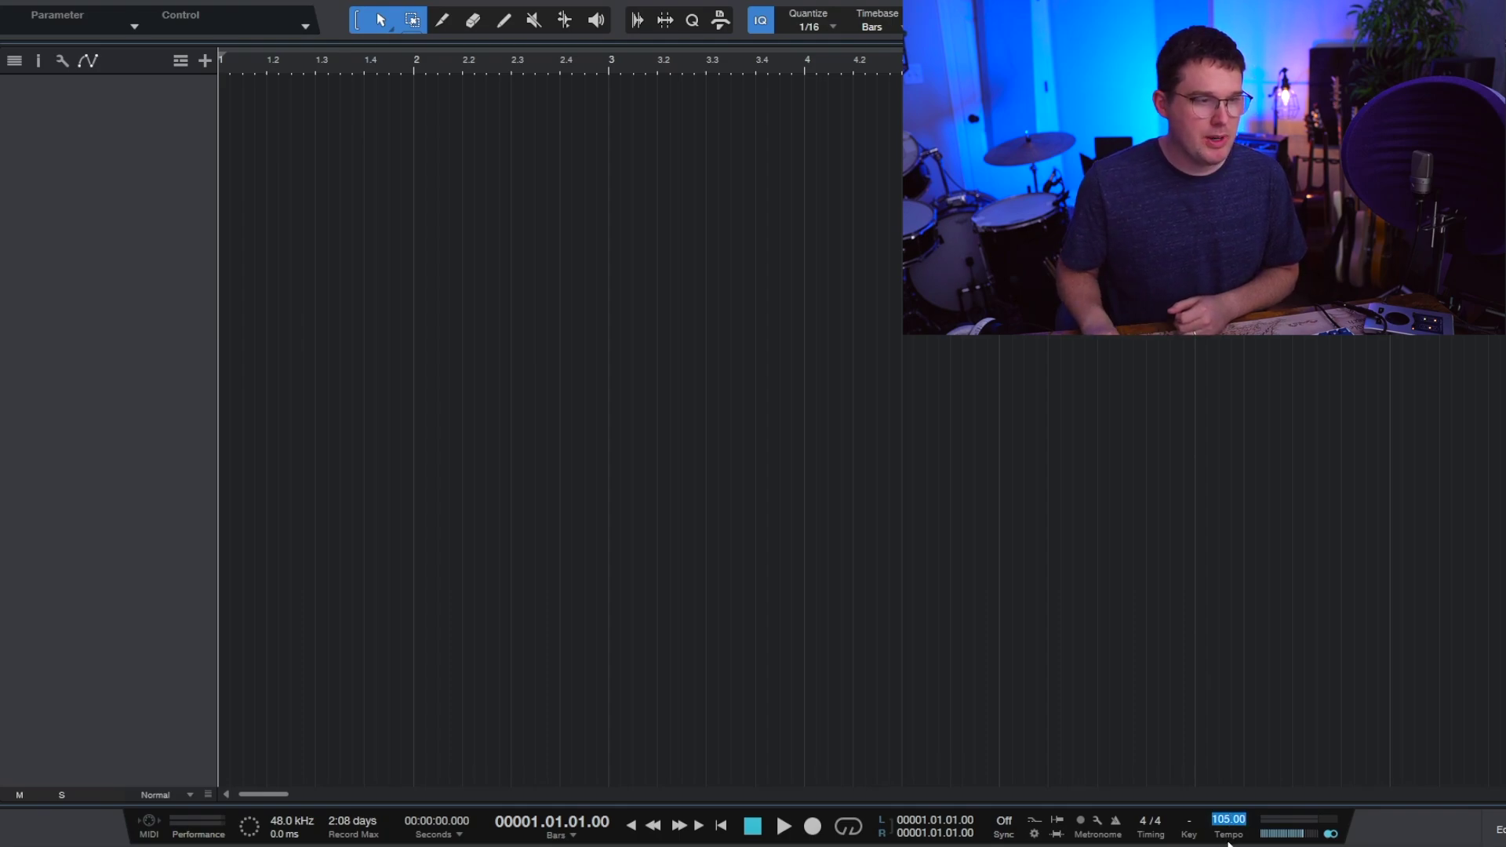
{"action": "type", "text": "7"}
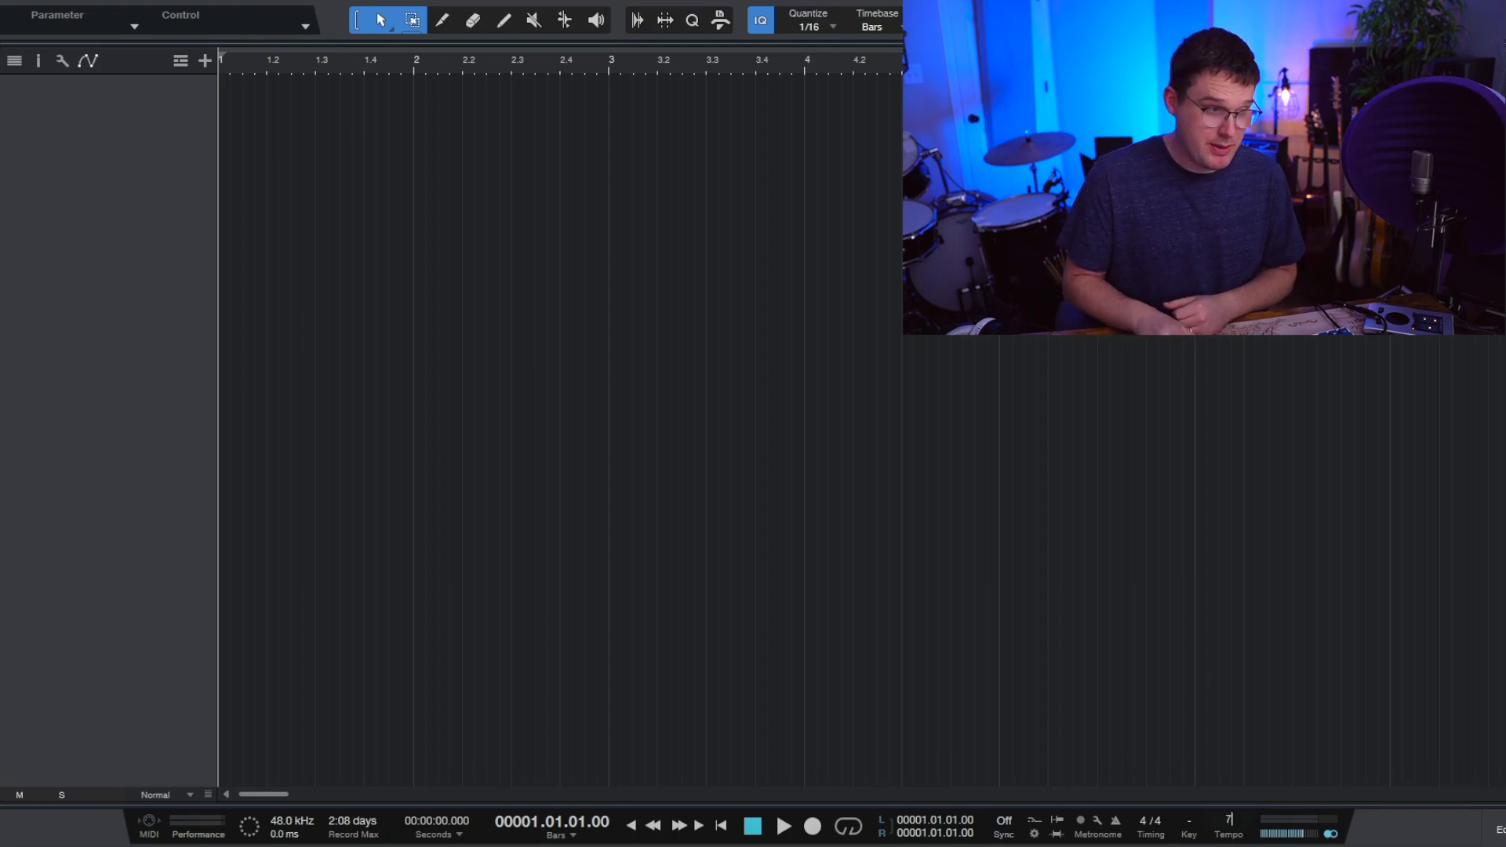
{"action": "type", "text": "5"}
{"action": "key", "text": "Return"}
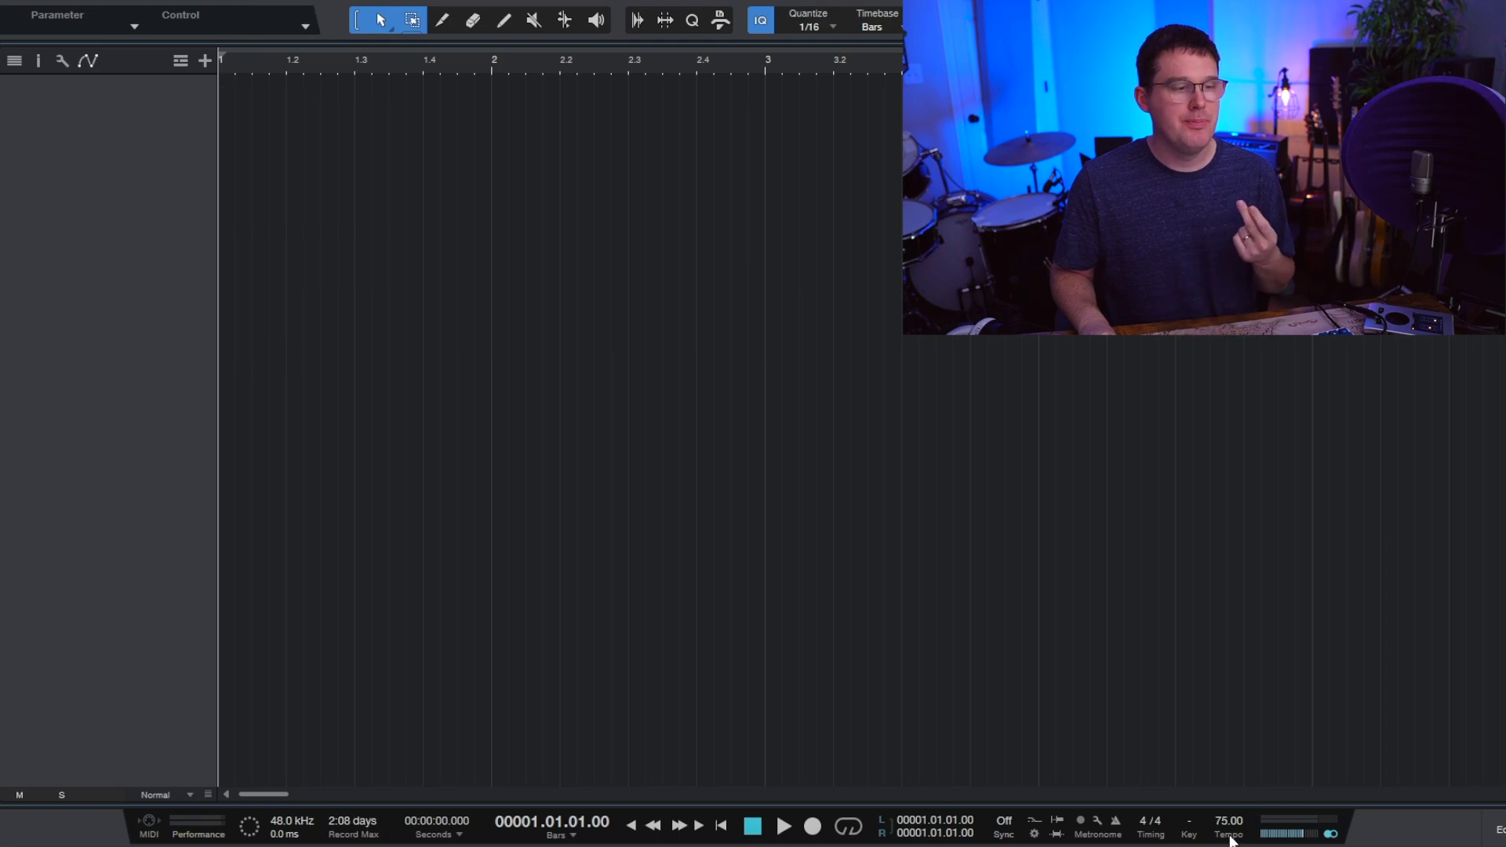
Raise the tempo in single steps to 89 BPM and set it back to 75 BPM
{"action": "scroll", "coordinate": [1230, 840], "scroll_direction": "up", "scroll_amount": 12}
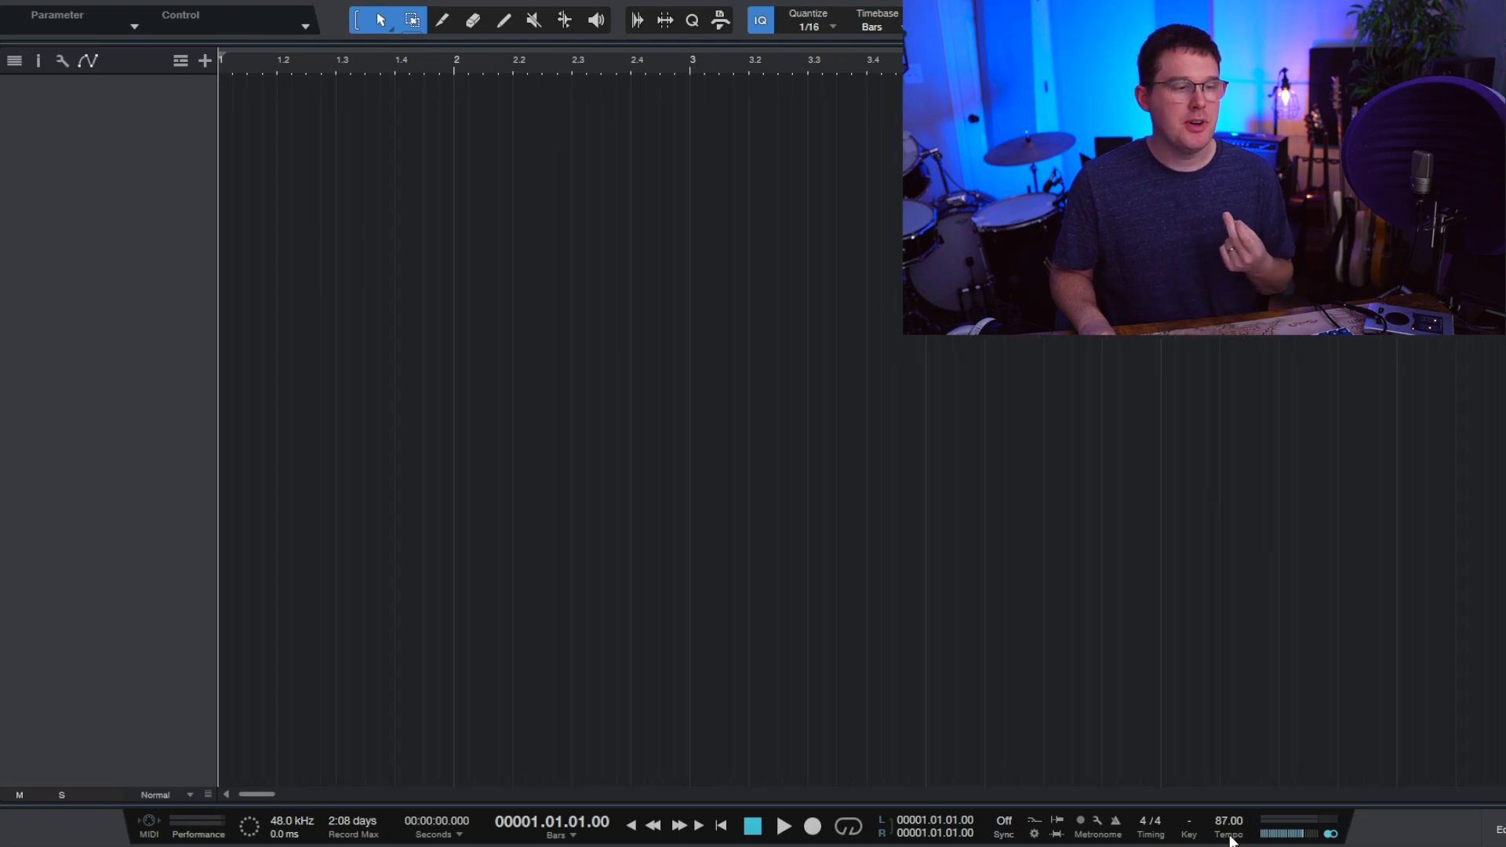
{"action": "scroll", "coordinate": [1230, 840], "scroll_direction": "up", "scroll_amount": 2}
{"action": "left_click", "coordinate": [1242, 821]}
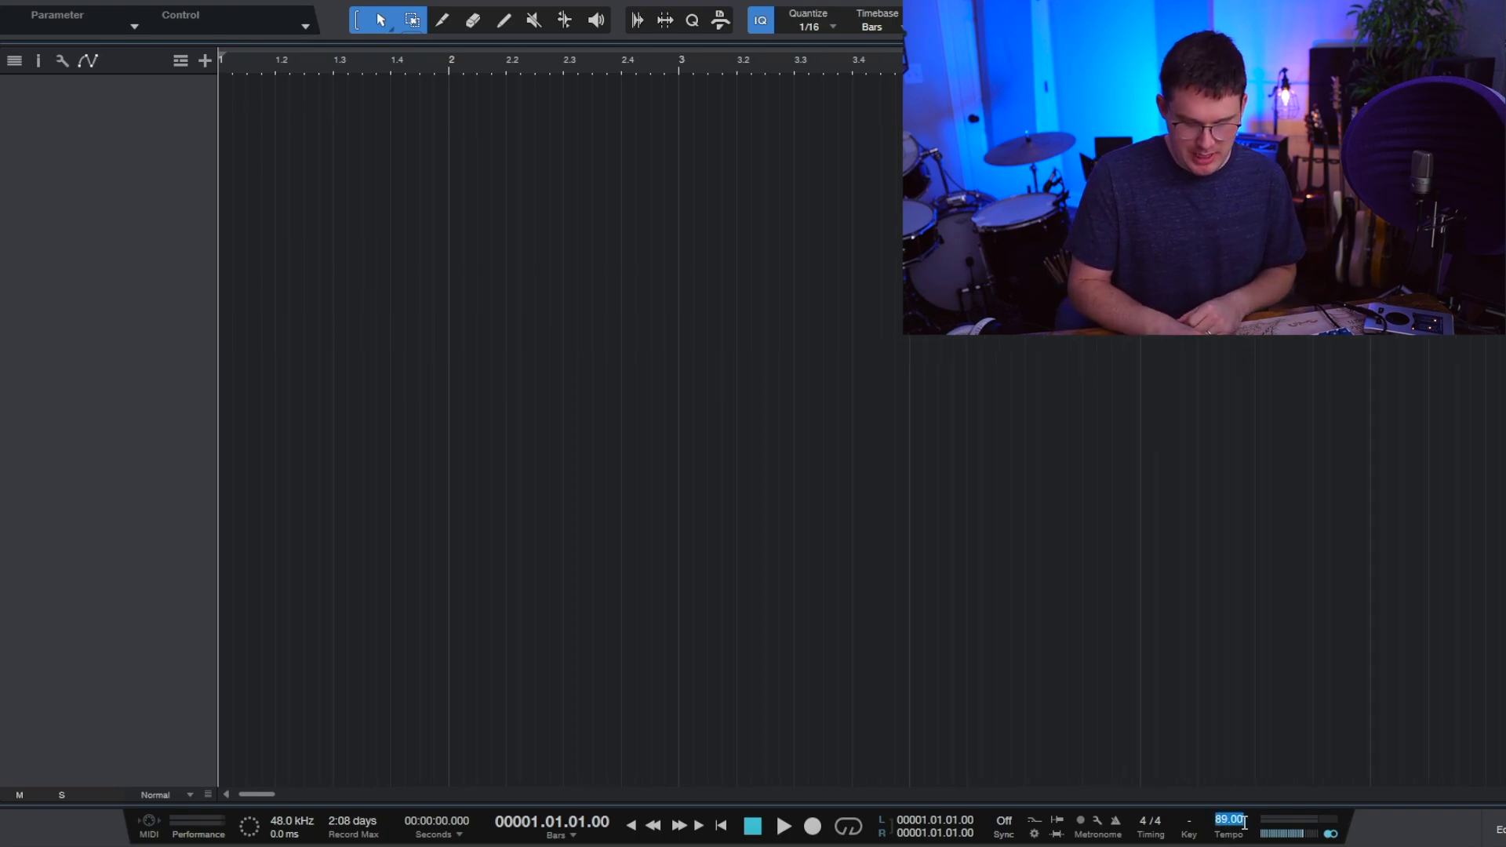
{"action": "type", "text": "75"}
{"action": "key", "text": "Return"}
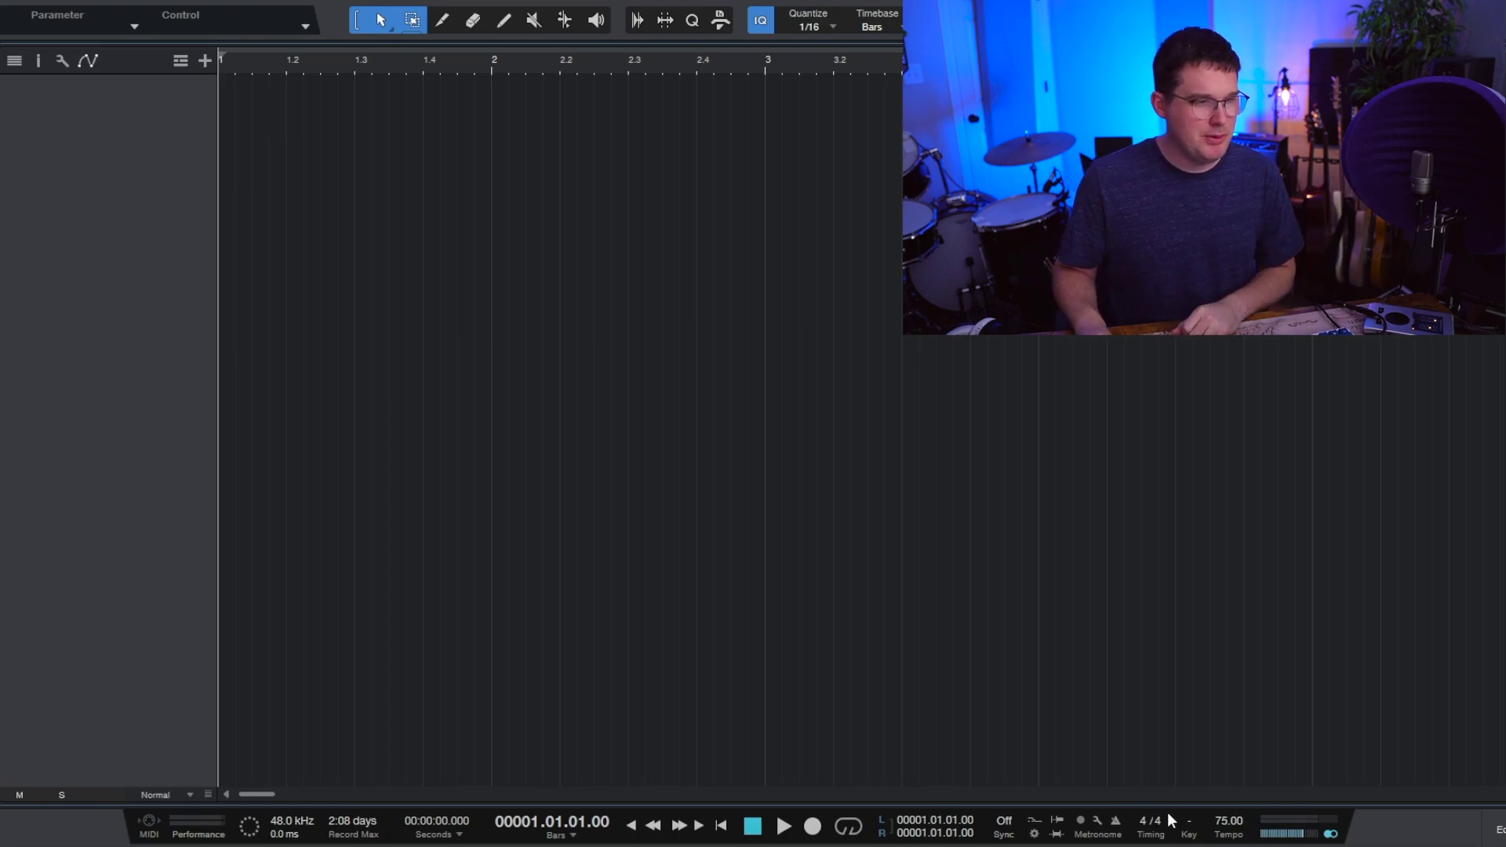
Turn on the metronome and play the empty song briefly to hear the click
{"action": "left_click", "coordinate": [1115, 821]}
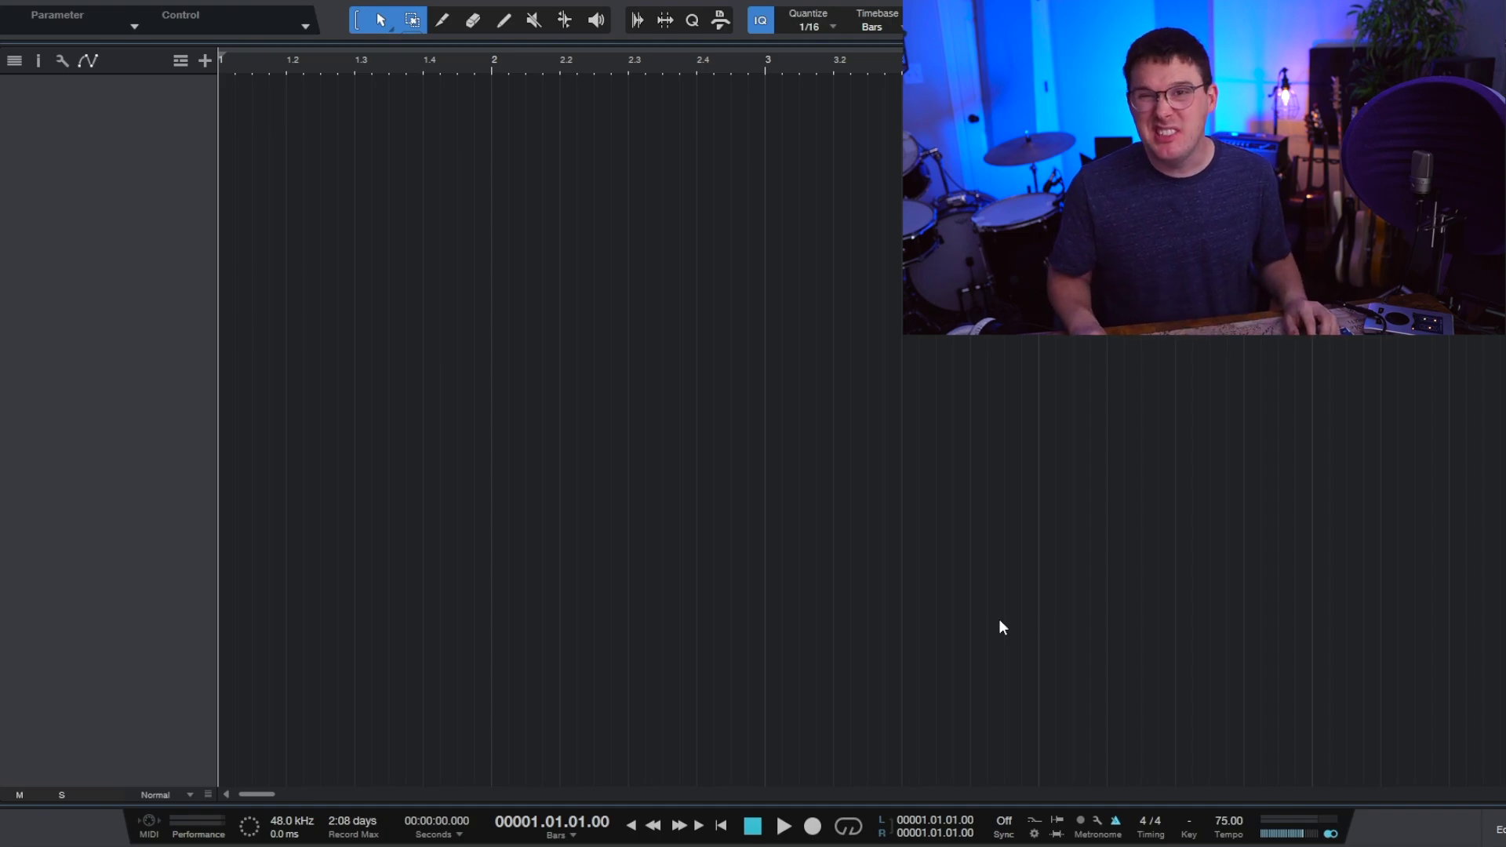
{"action": "key", "text": "c"}
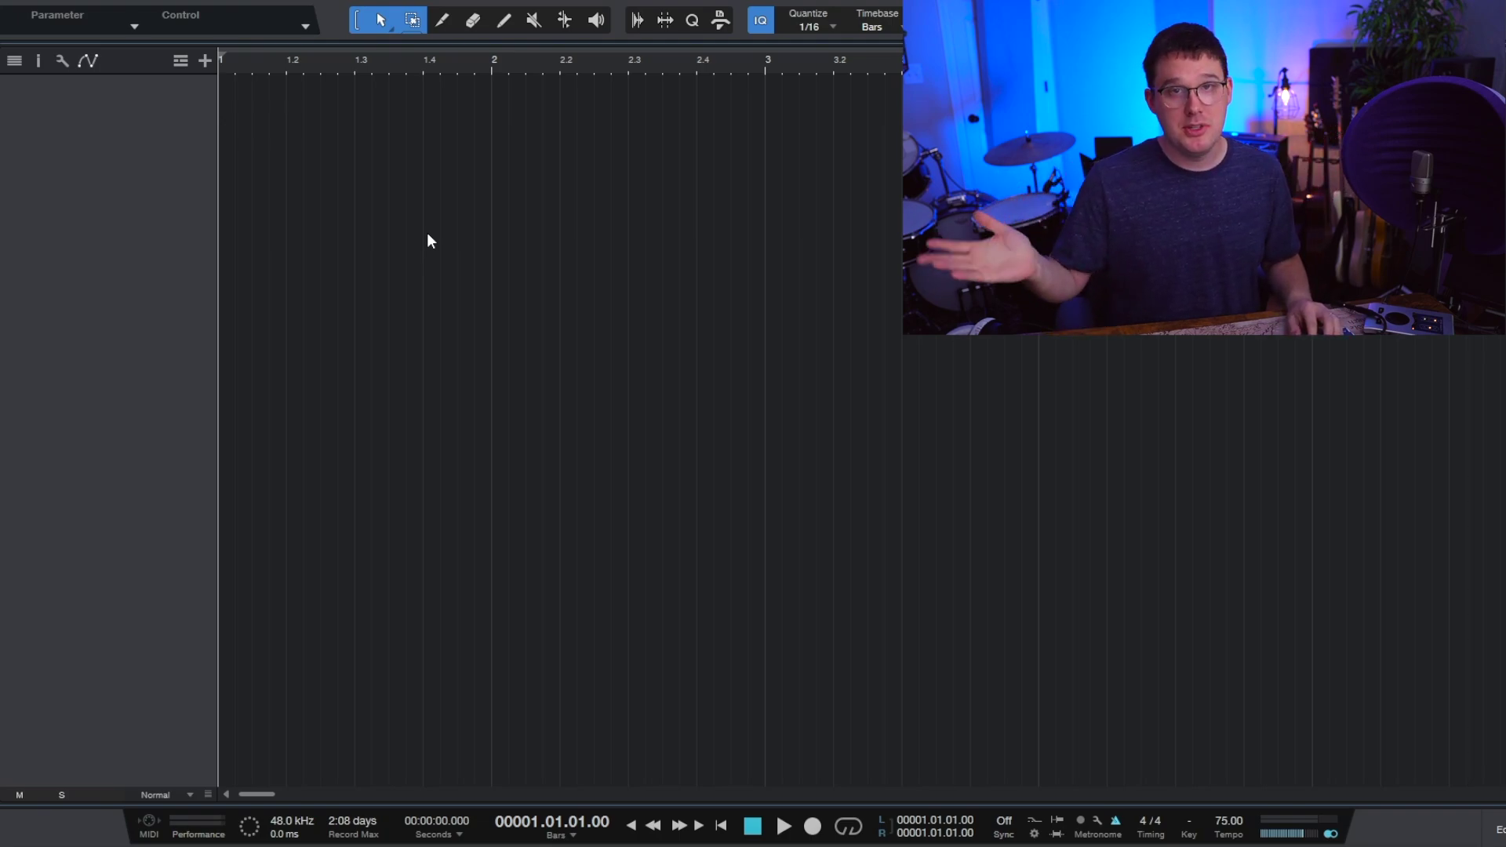
{"action": "key", "text": "space"}
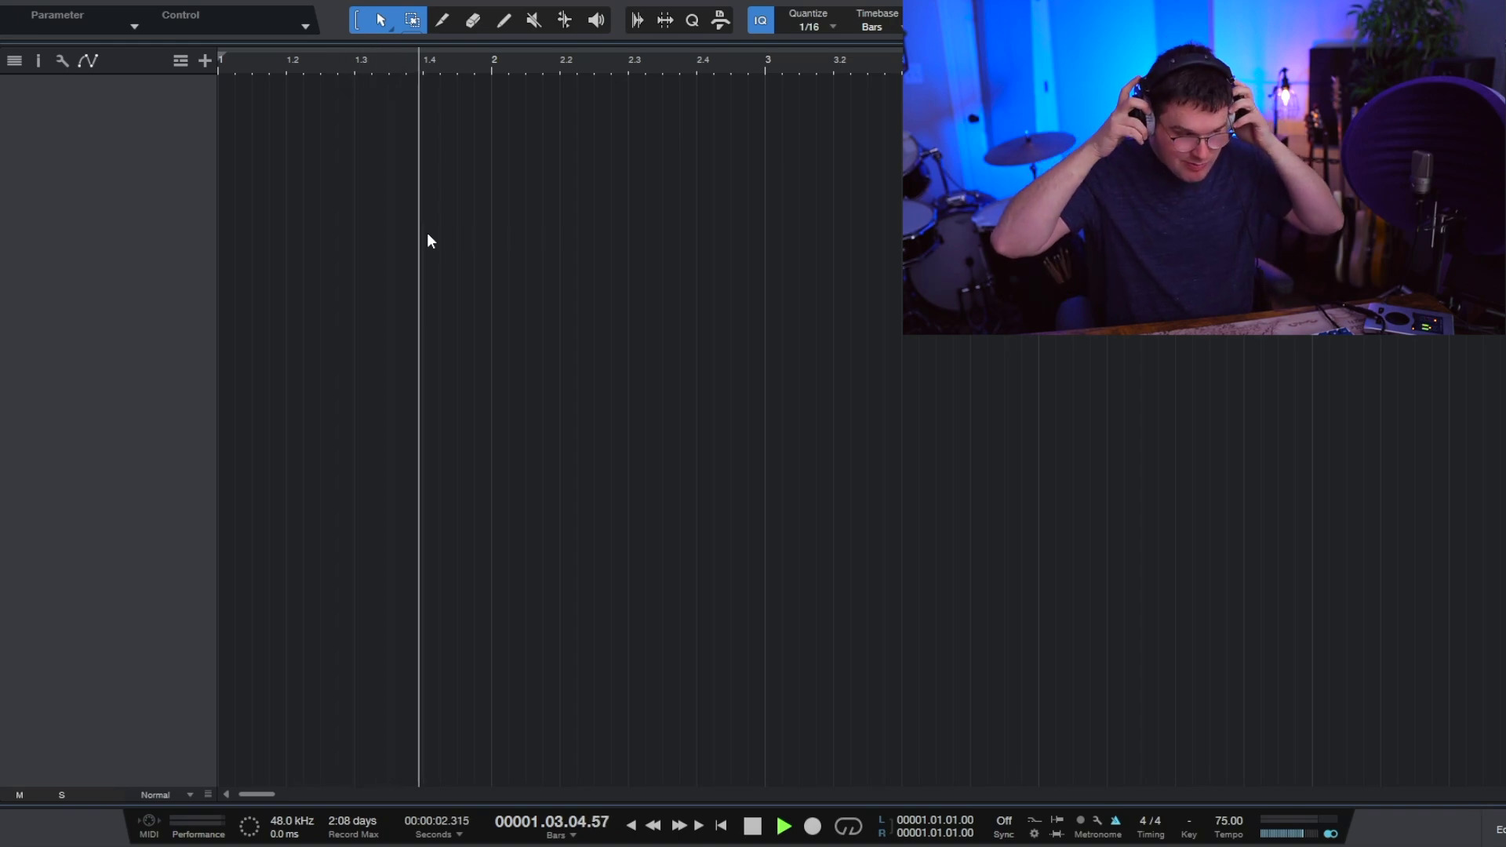
{"action": "key", "text": "space"}
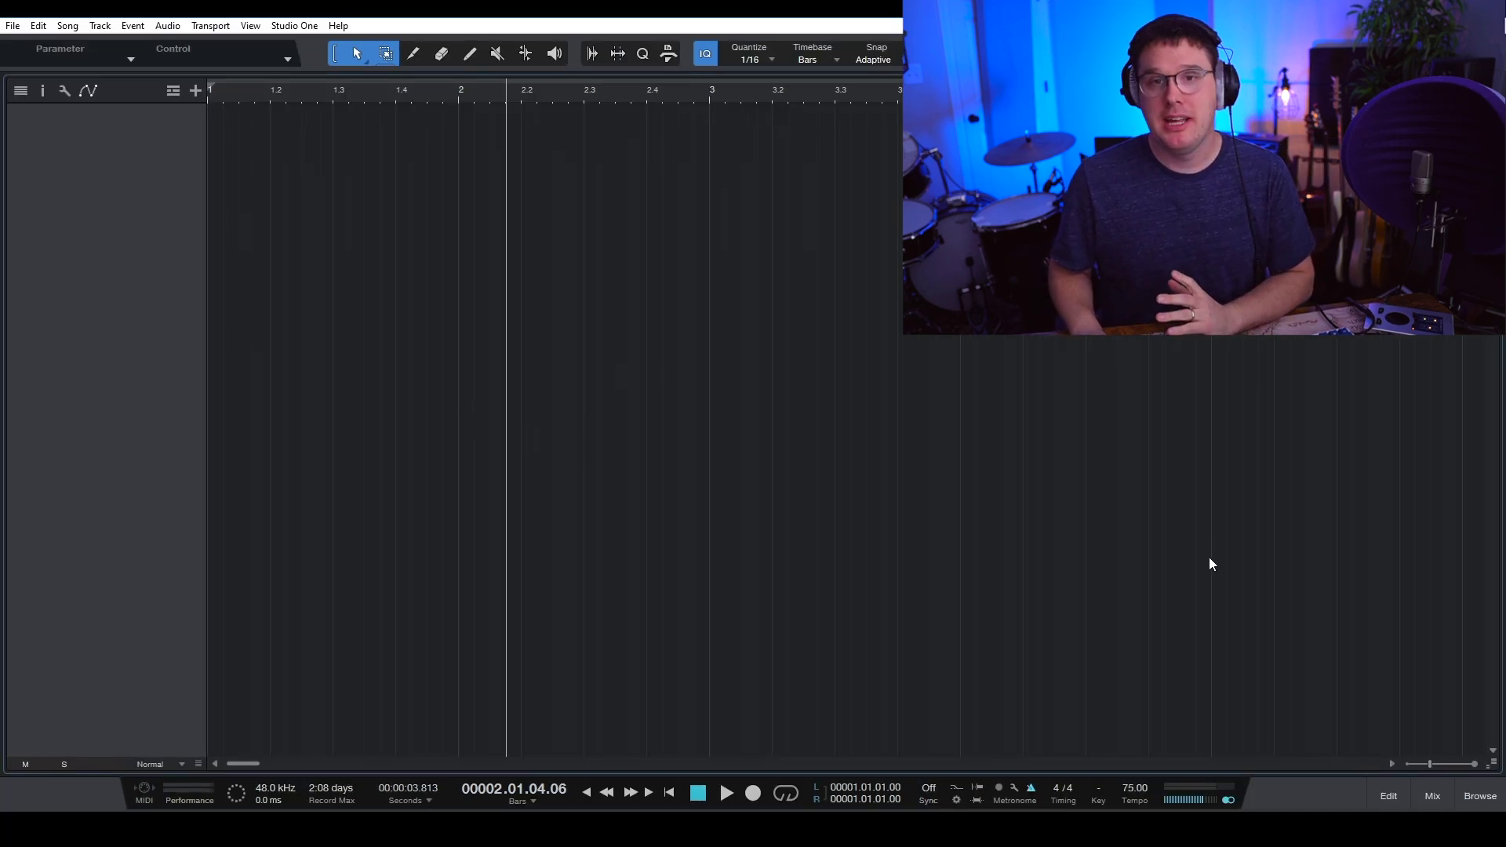
Adjust the metronome click volume on the Main channel to -13.9 dB during playback, and close the mixer
{"action": "left_click", "coordinate": [1437, 797]}
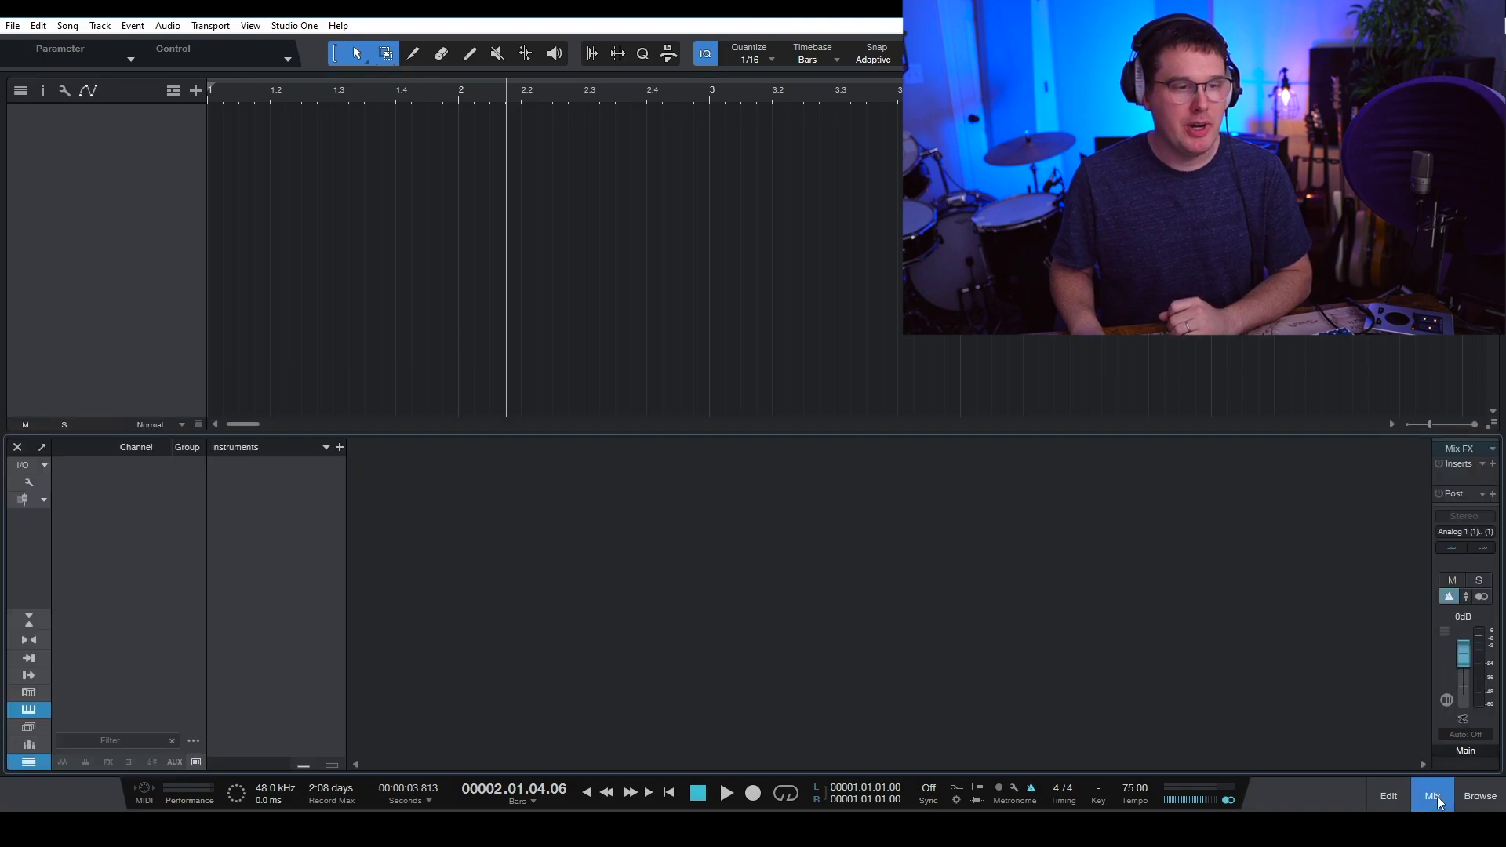
{"action": "left_click", "coordinate": [1465, 596]}
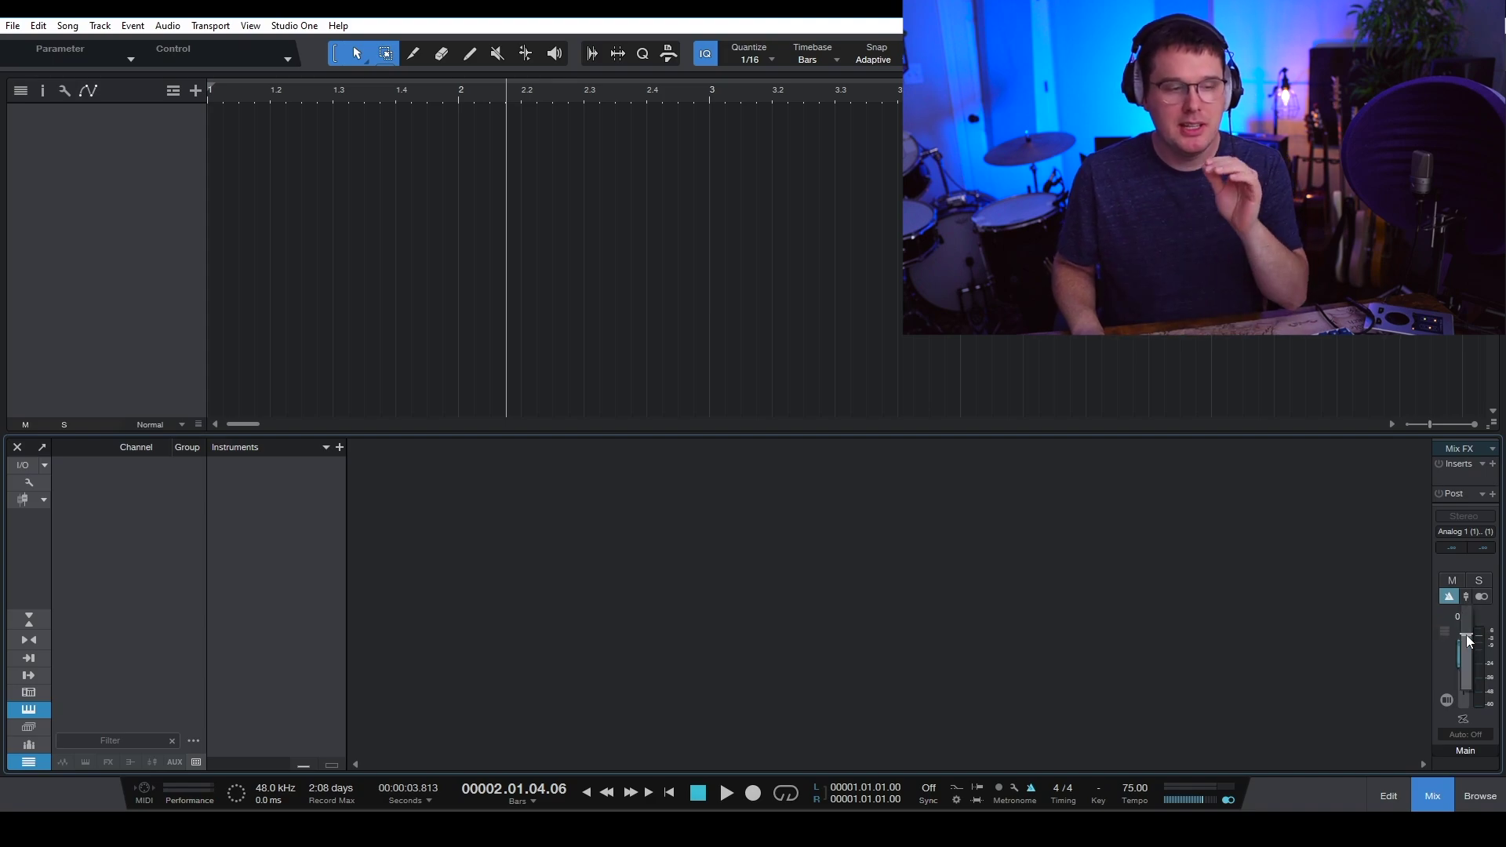
{"action": "left_click_drag", "start_coordinate": [1469, 641], "coordinate": [1503, 749]}
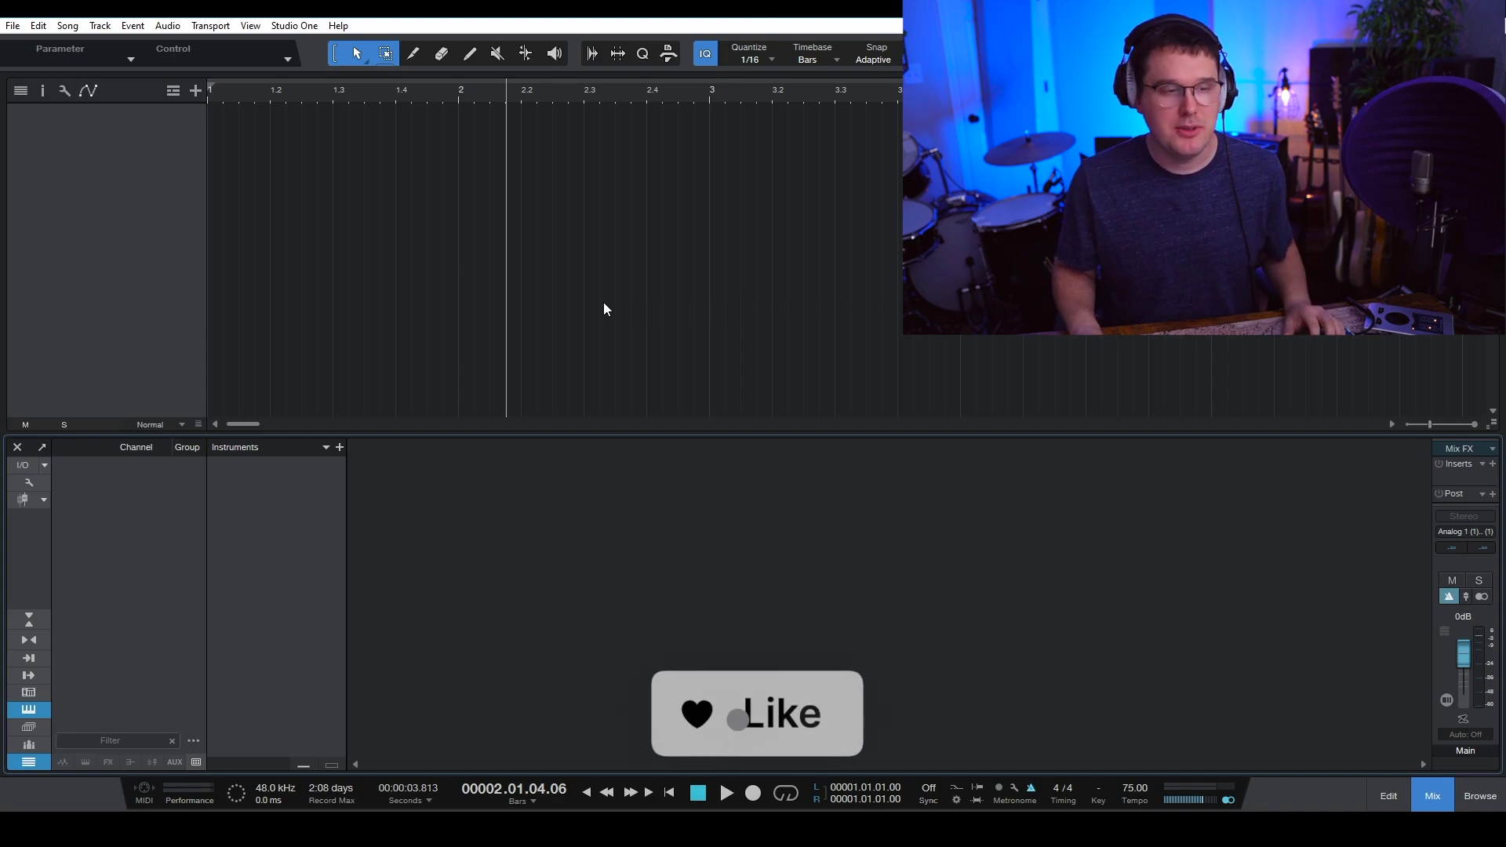
{"action": "key", "text": "space"}
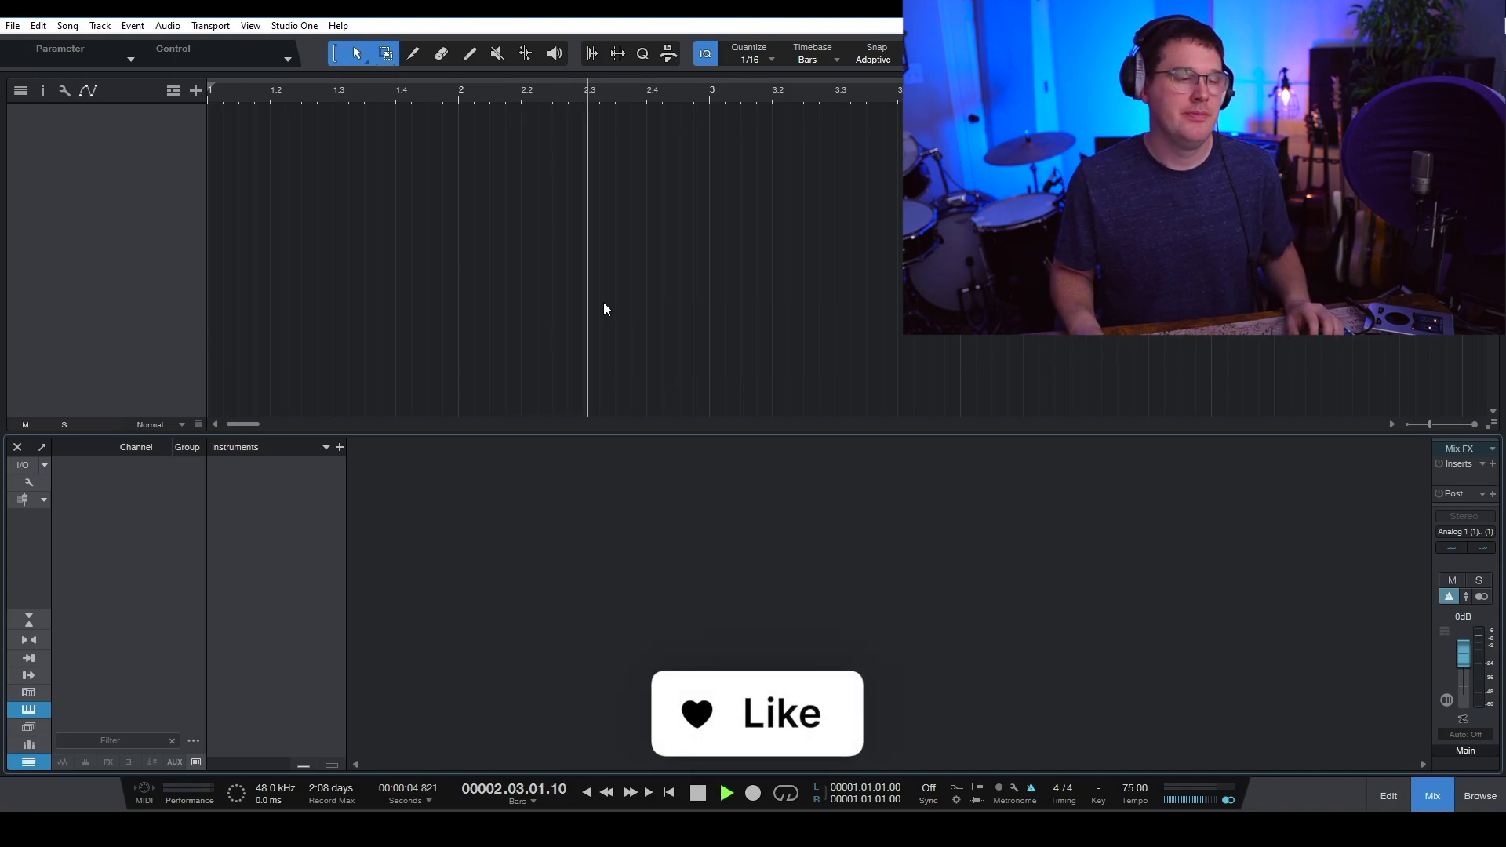
{"action": "left_click_drag", "start_coordinate": [1465, 596], "coordinate": [1467, 701]}
{"action": "key", "text": "space"}
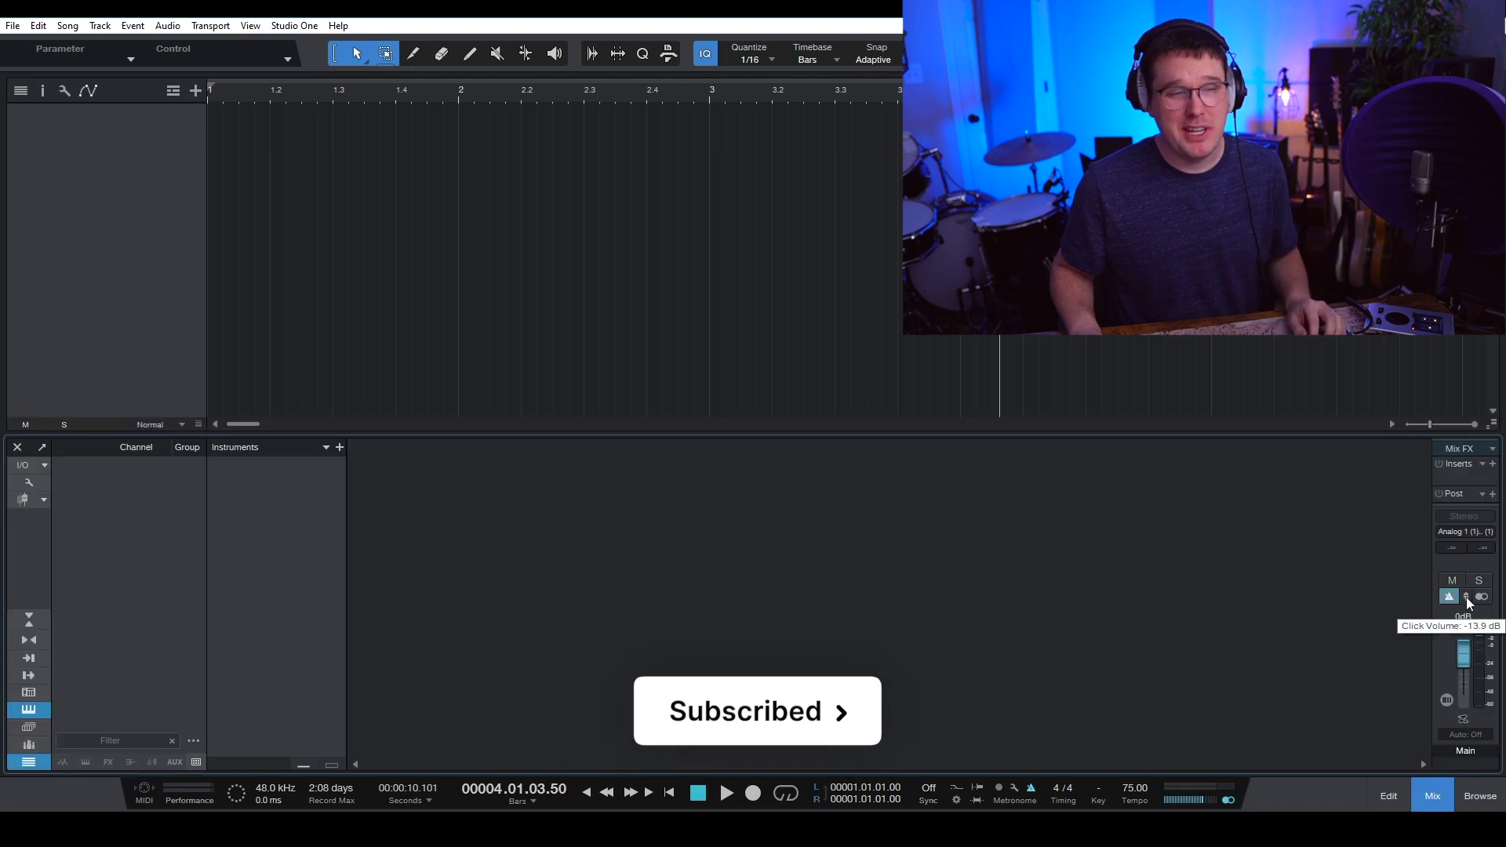
{"action": "left_click", "coordinate": [1418, 792]}
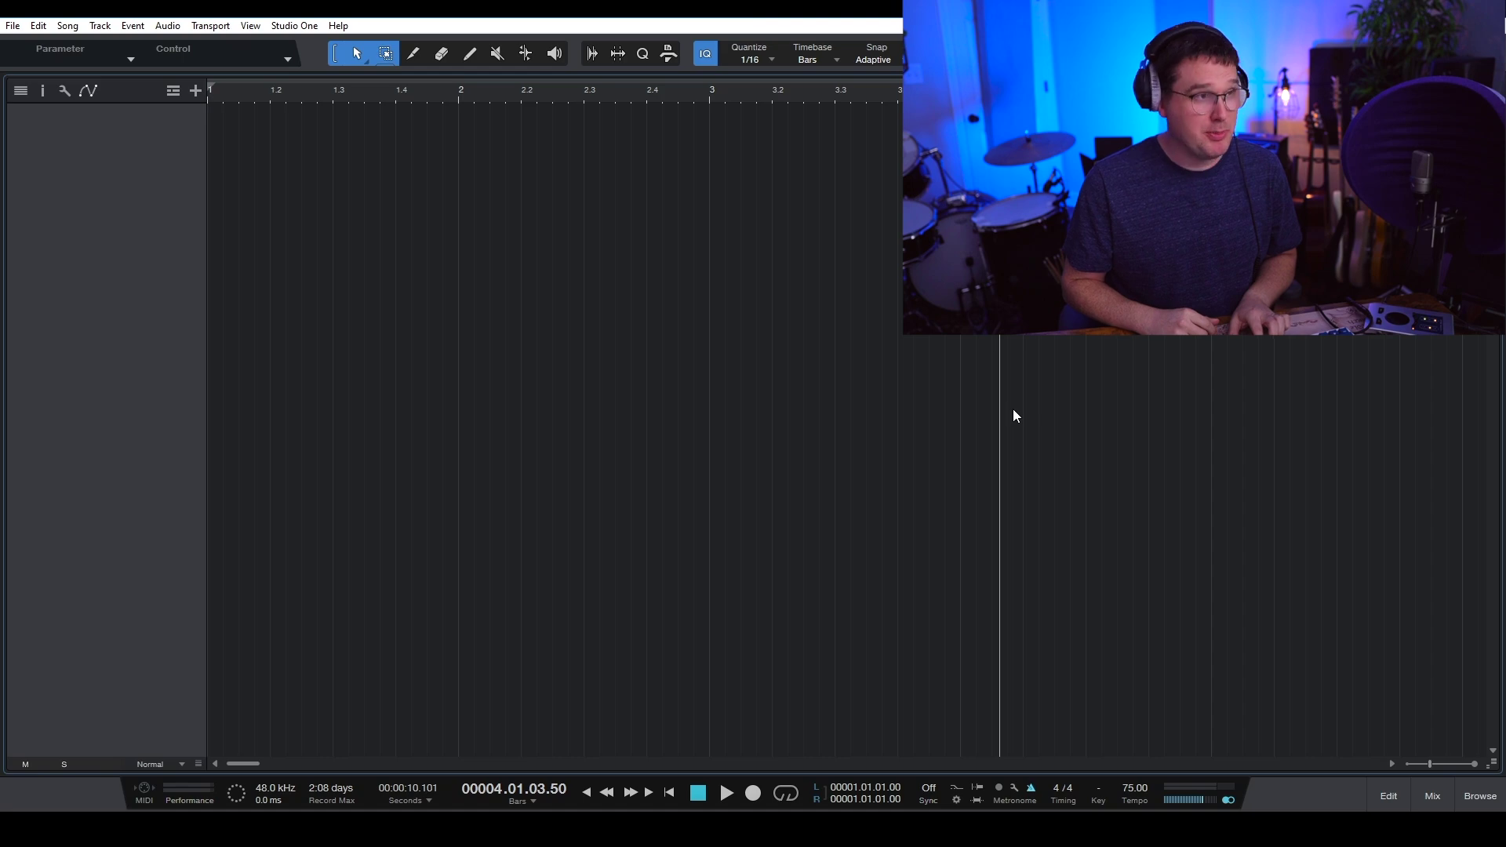
Play the metronome click from the start of the song and return the playhead to the beginning
{"action": "key", "text": "comma"}
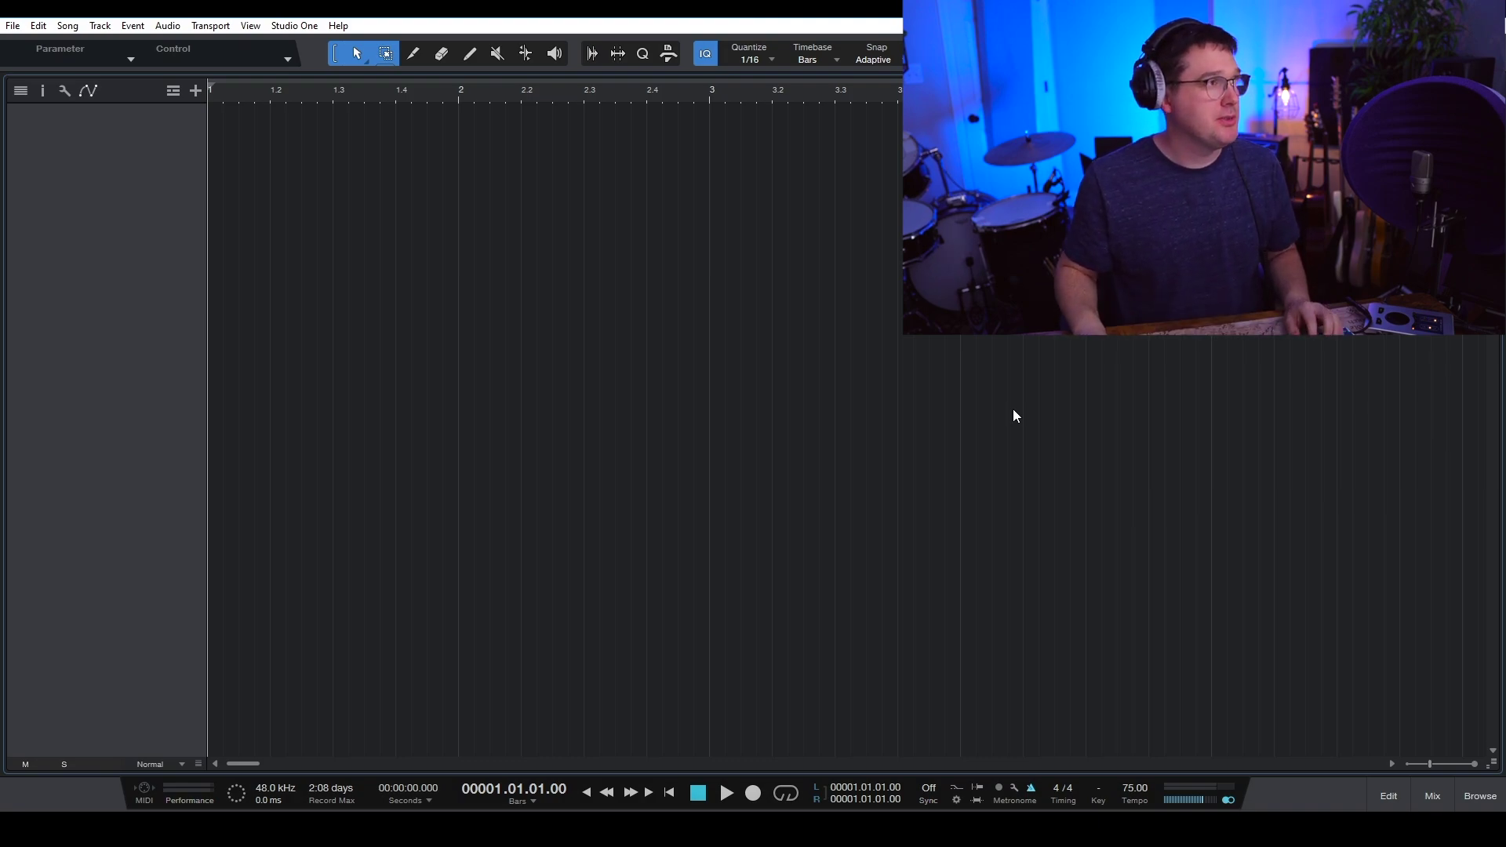
{"action": "key", "text": "space"}
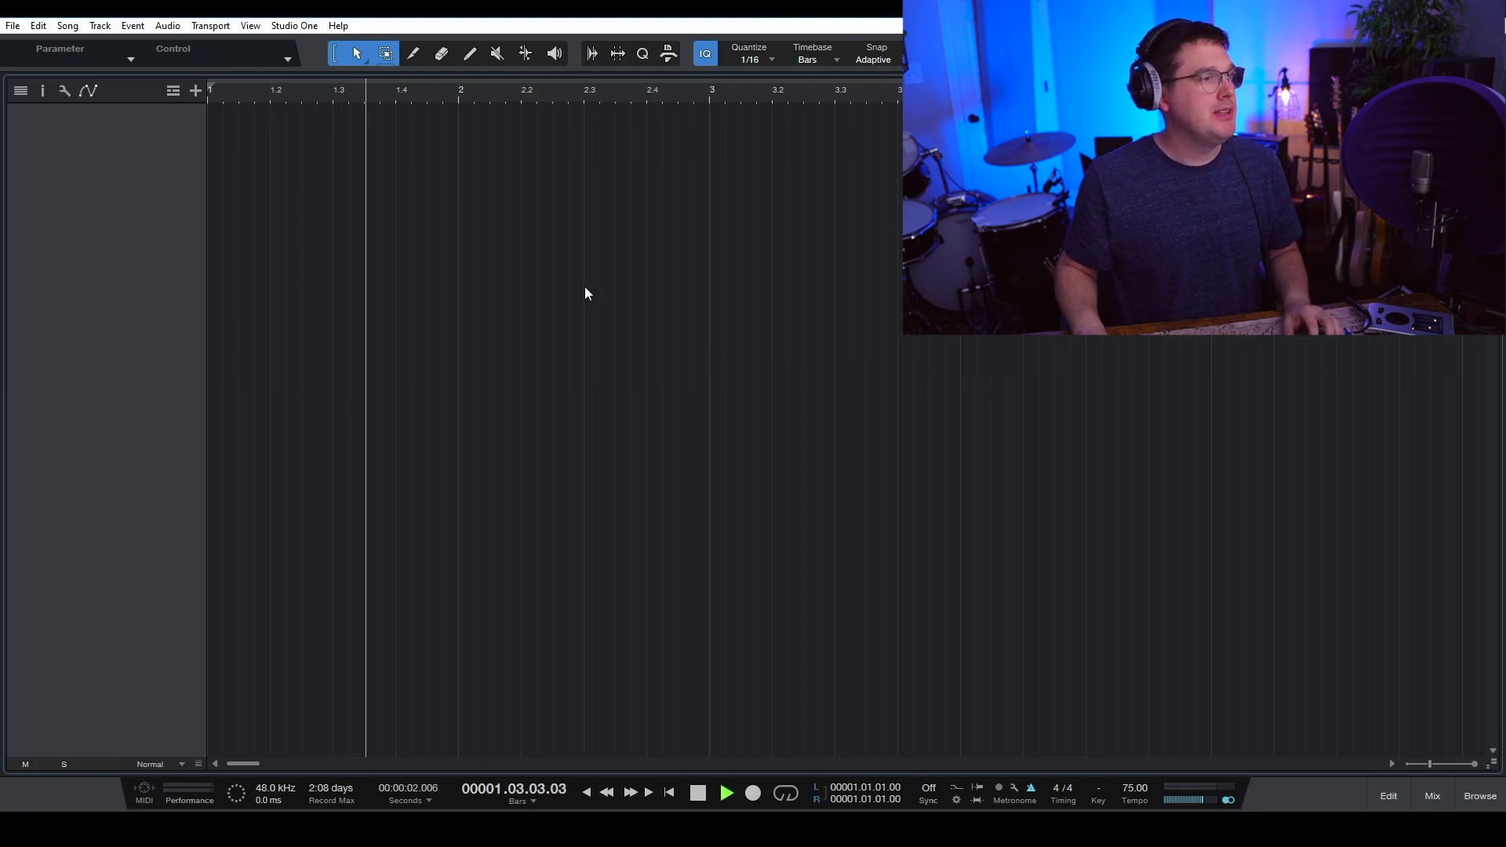
{"action": "key", "text": "space"}
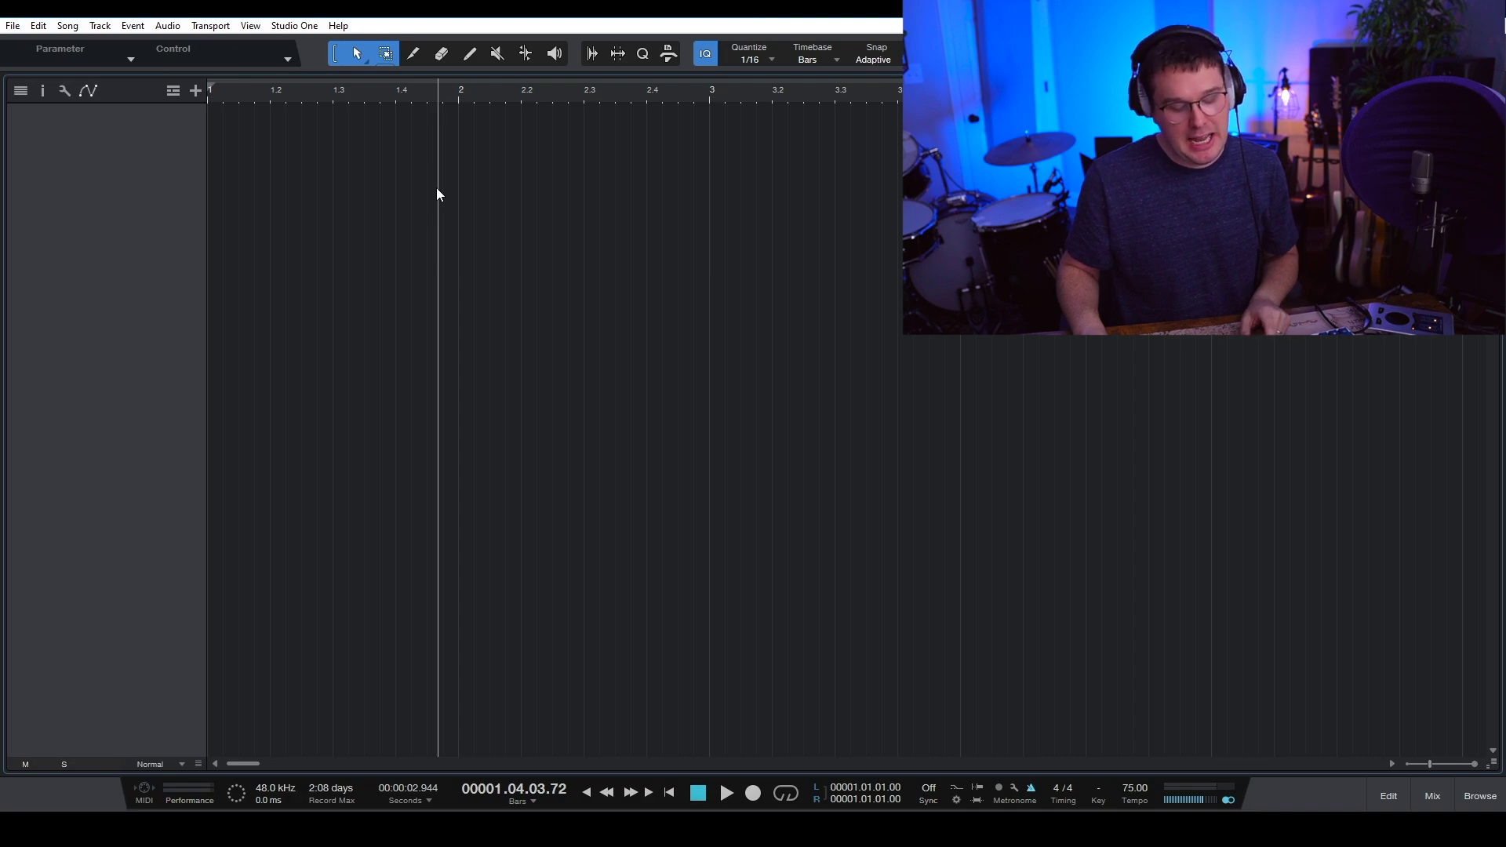
{"action": "key", "text": "Home"}
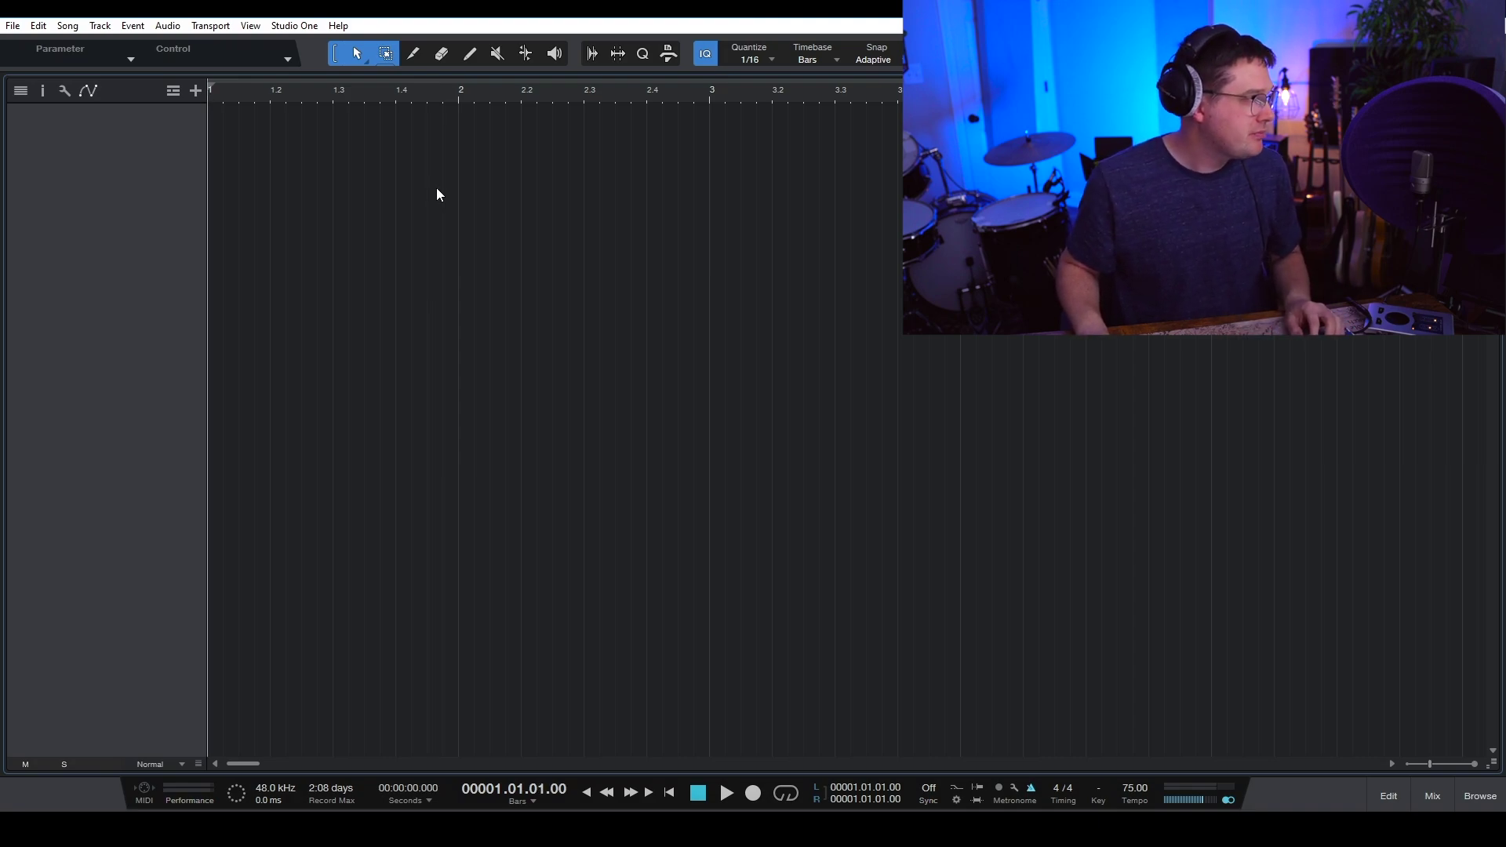
Set up one new audio track named "Acoustic" with a yellow track color
{"action": "left_click", "coordinate": [199, 96]}
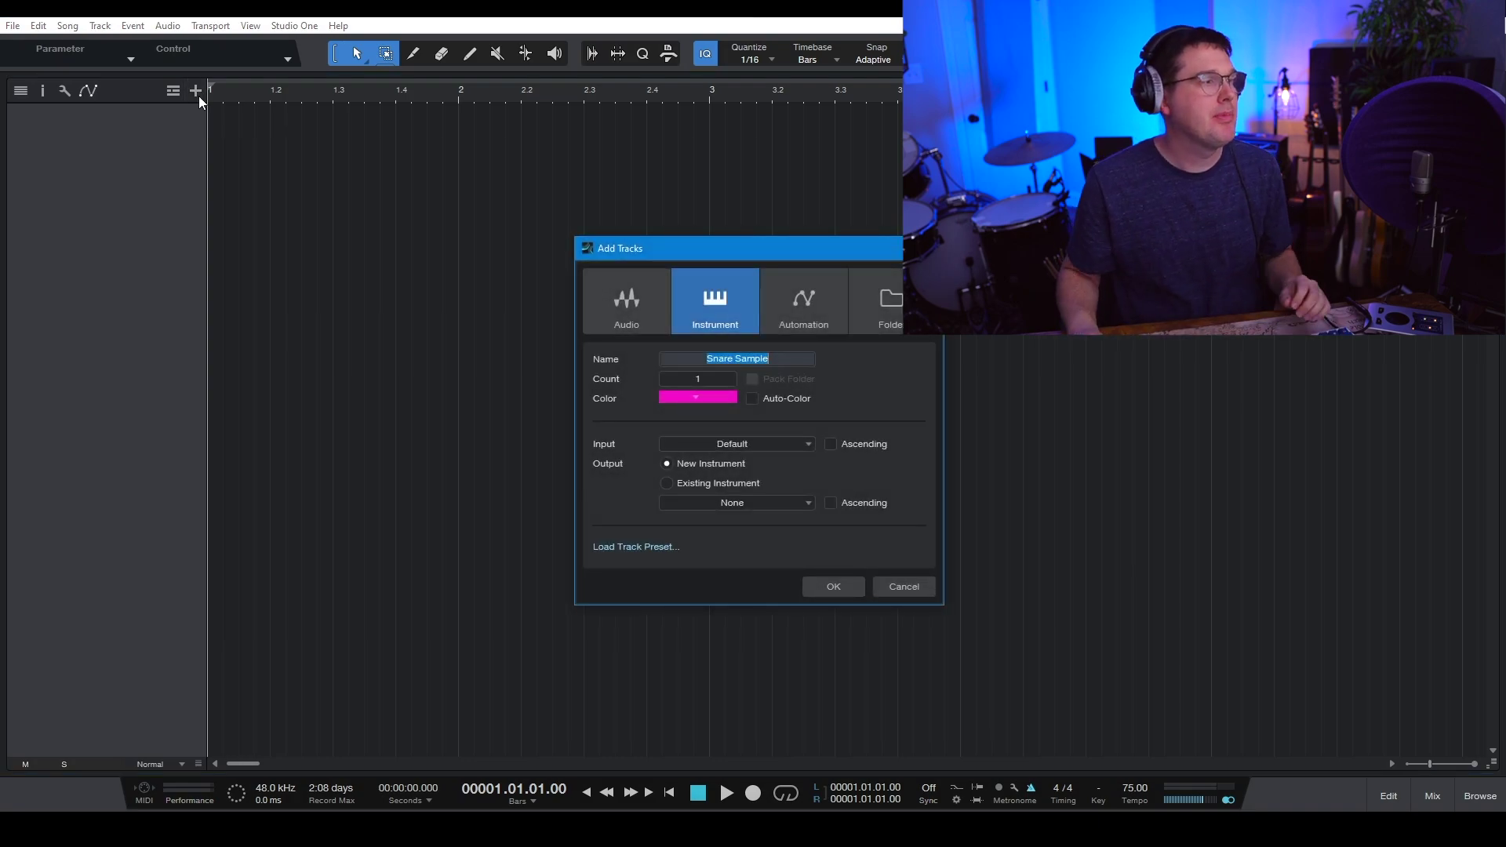
{"action": "left_click", "coordinate": [624, 310]}
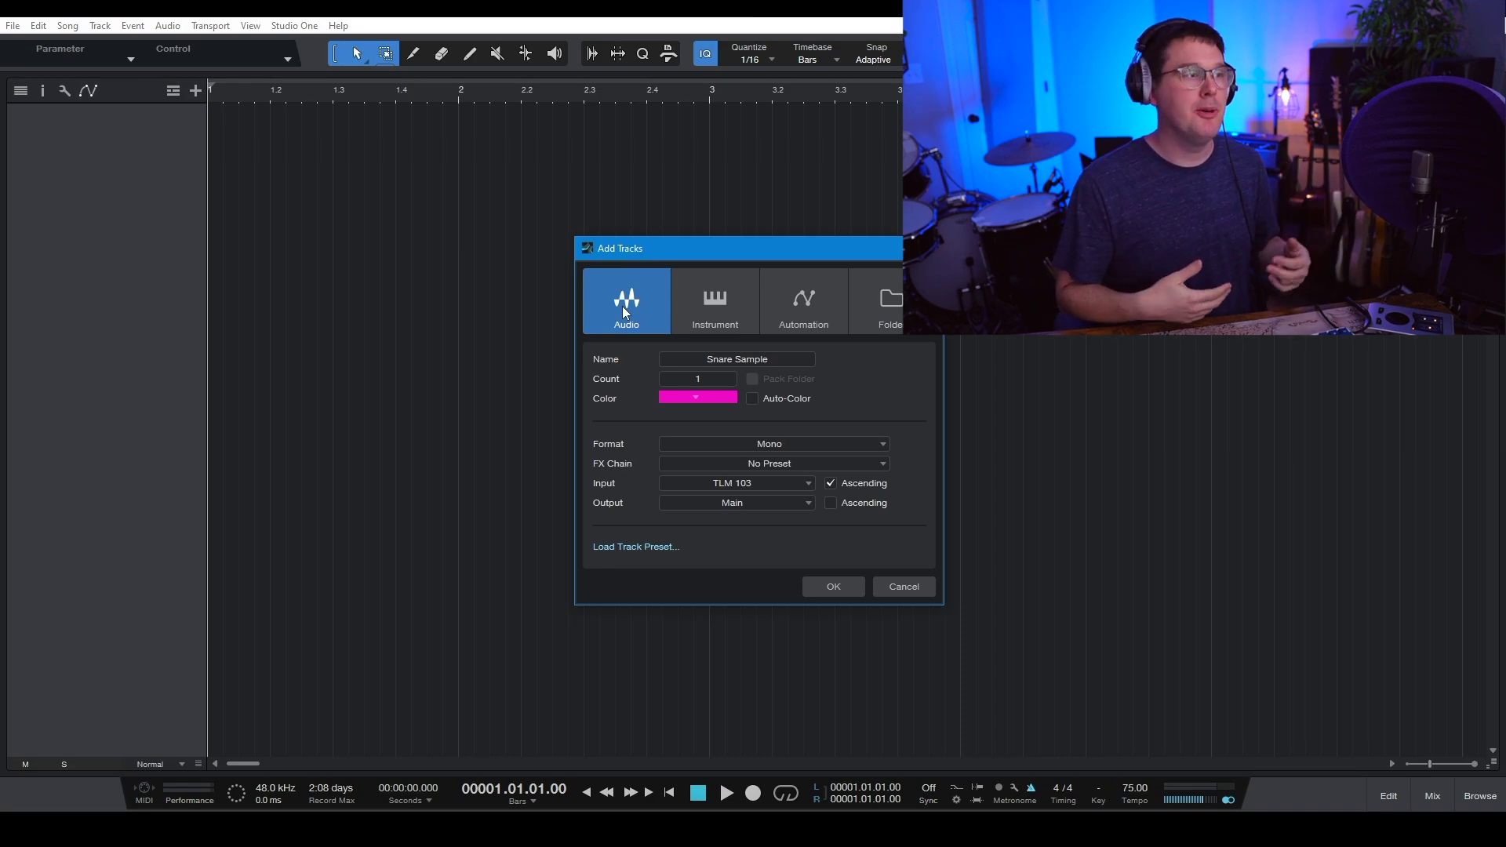
{"action": "left_click", "coordinate": [689, 300]}
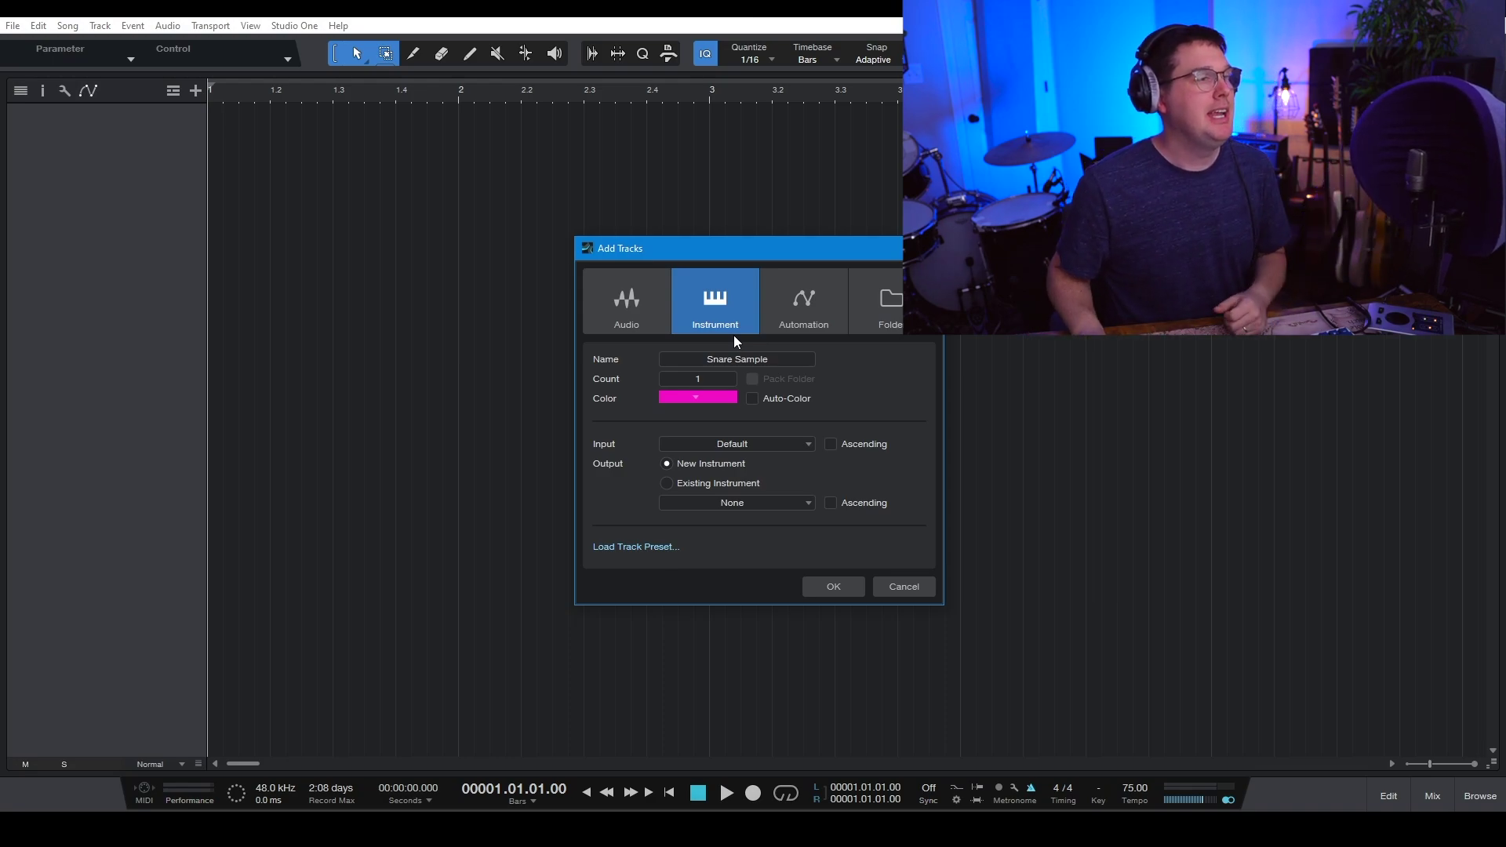
{"action": "left_click", "coordinate": [655, 307]}
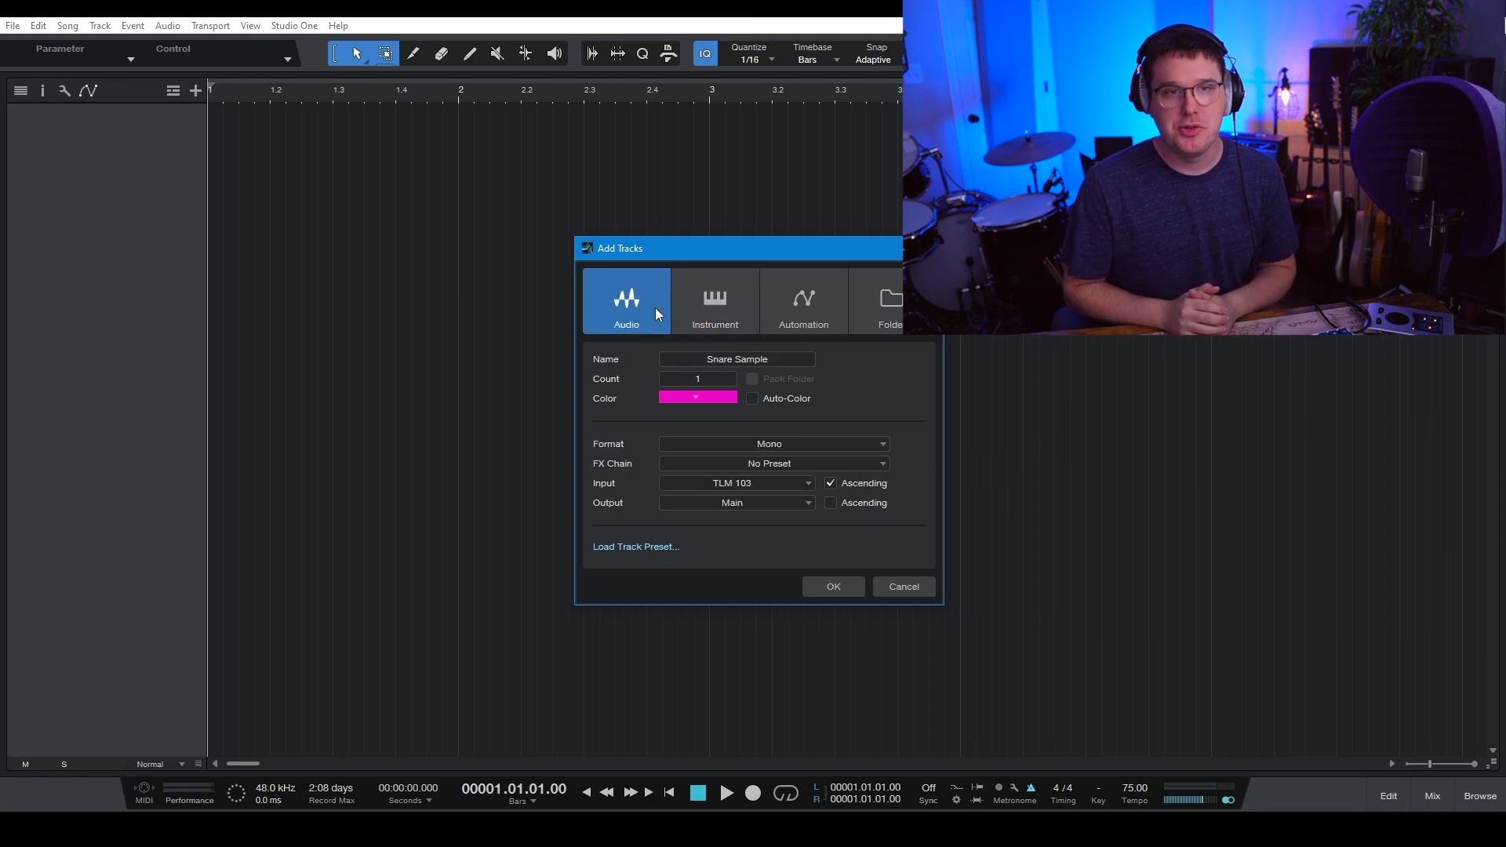
{"action": "left_click", "coordinate": [709, 360]}
{"action": "type", "text": "Acoustic"}
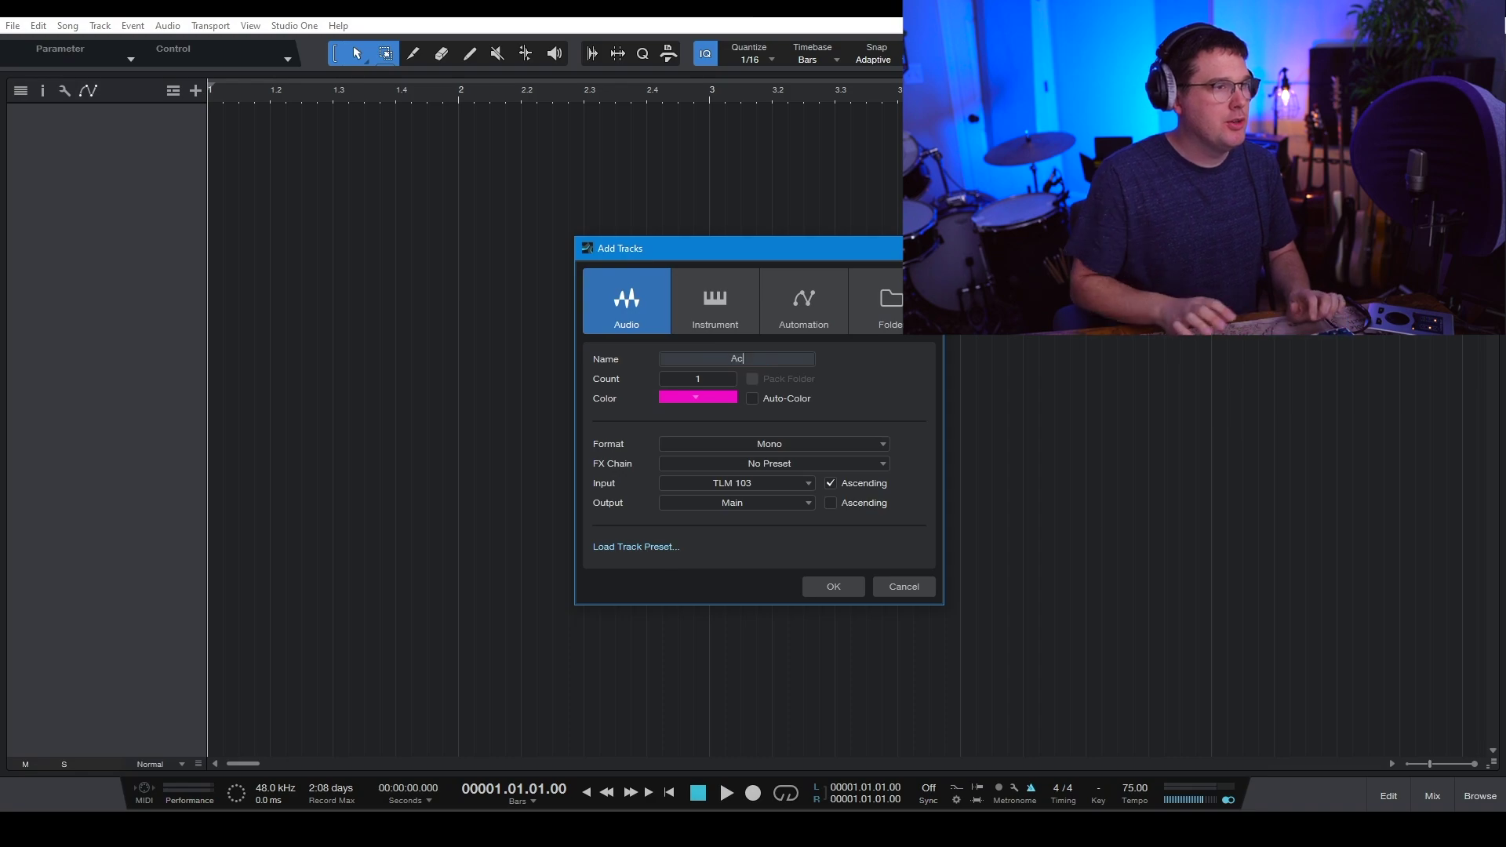
{"action": "left_click", "coordinate": [696, 378]}
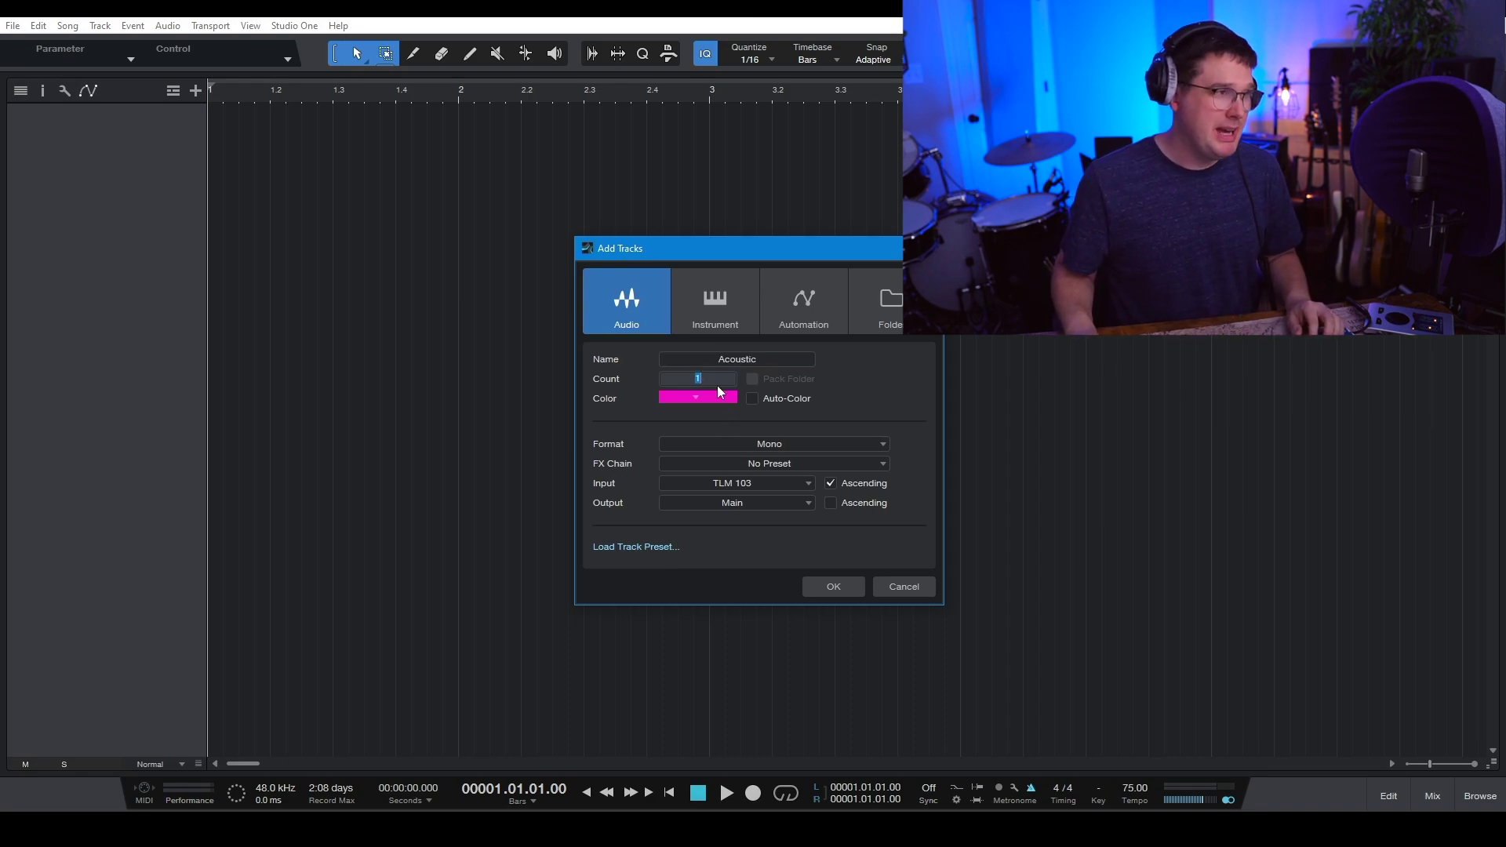
{"action": "left_click", "coordinate": [714, 399]}
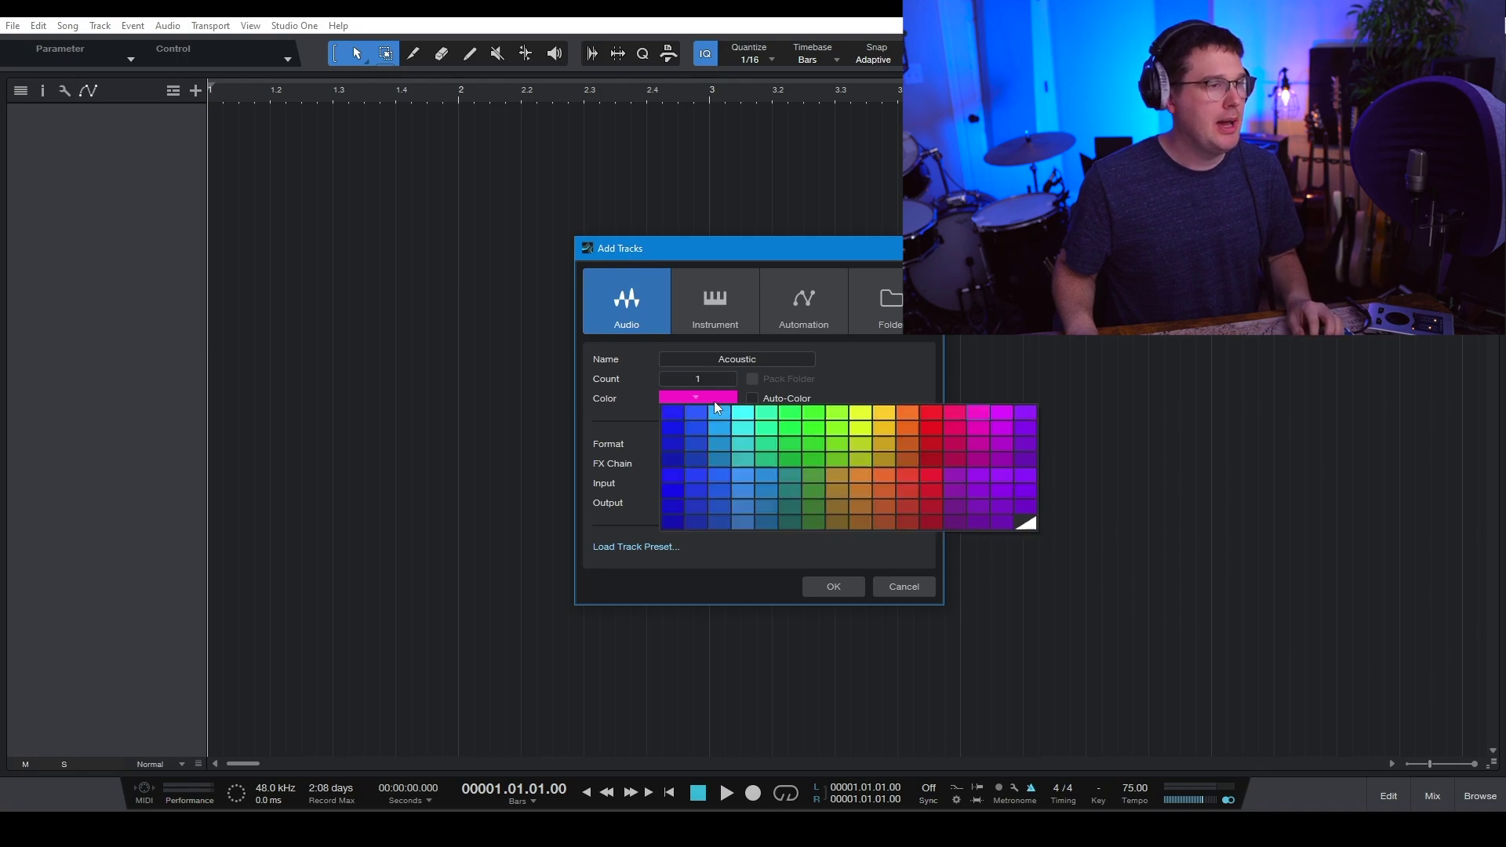
{"action": "left_click", "coordinate": [859, 413]}
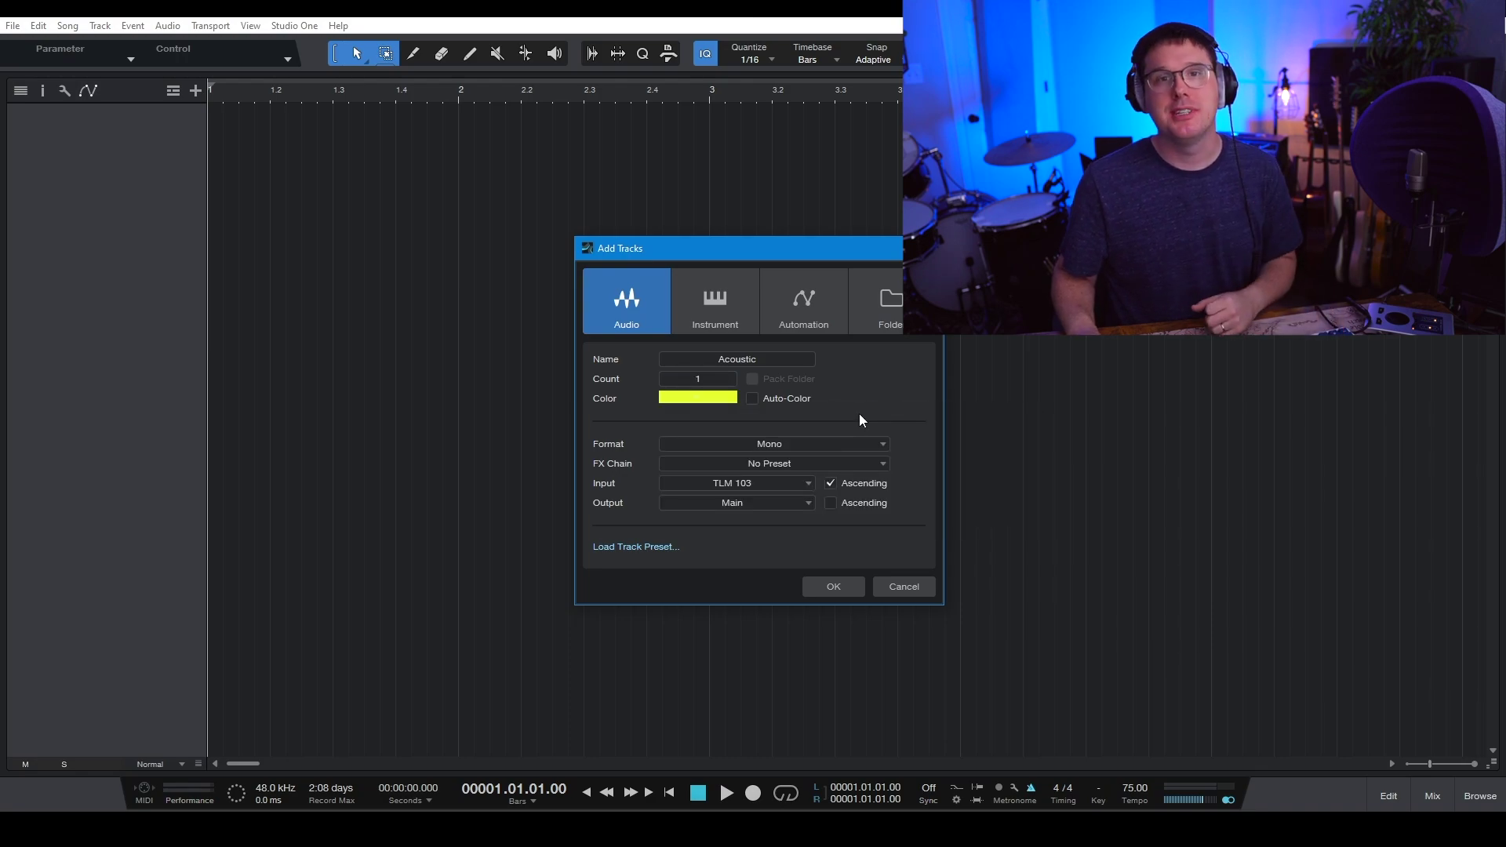
Keep the Mono format and No Preset for effects, choose TLM 103 as the input, and create the track
{"action": "left_click", "coordinate": [801, 447]}
{"action": "left_click", "coordinate": [799, 444]}
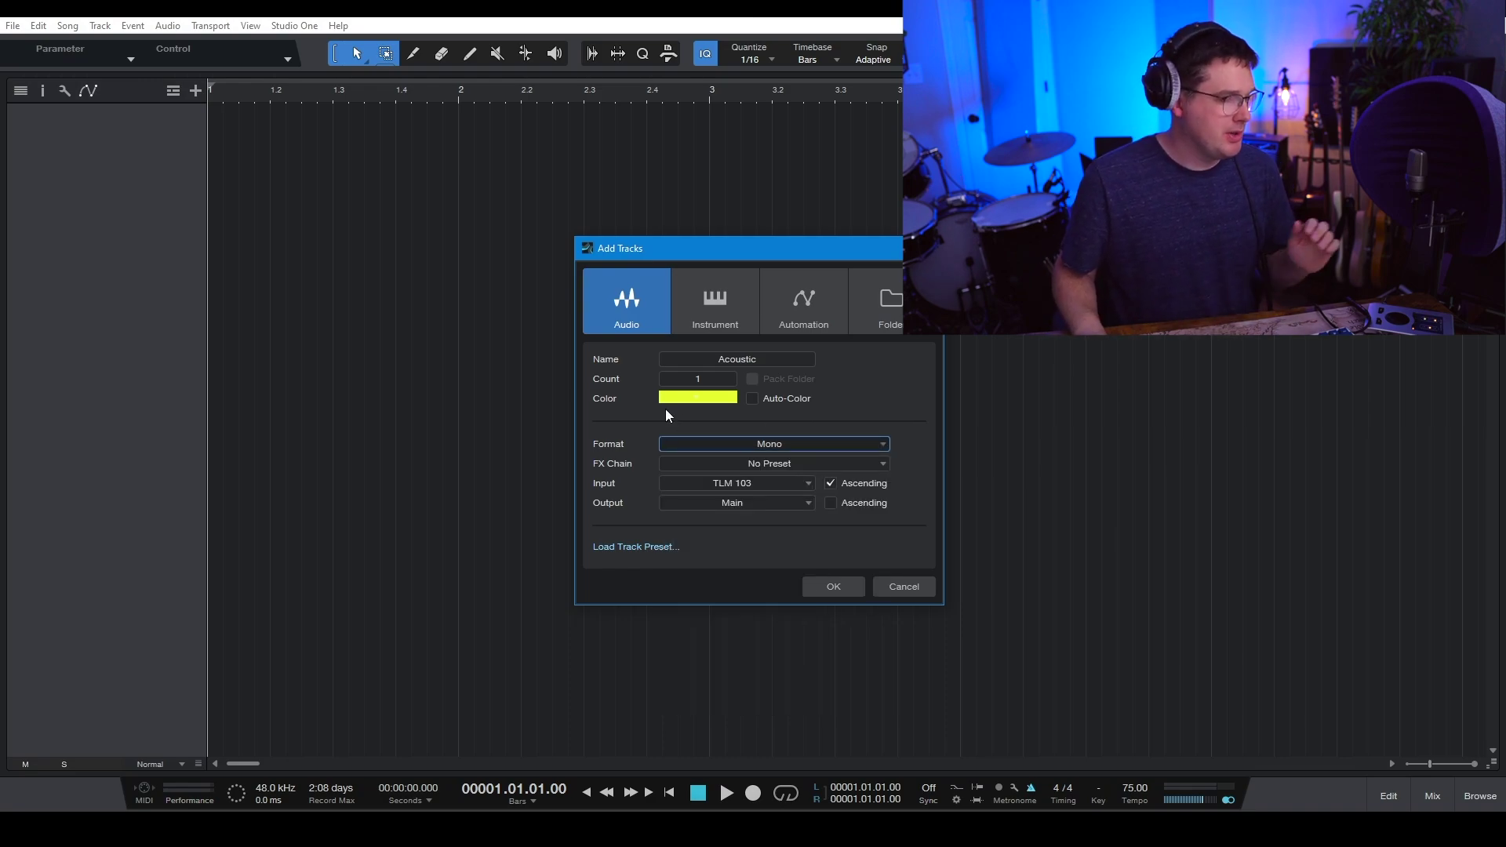
{"action": "left_click", "coordinate": [752, 464]}
{"action": "left_click", "coordinate": [752, 464]}
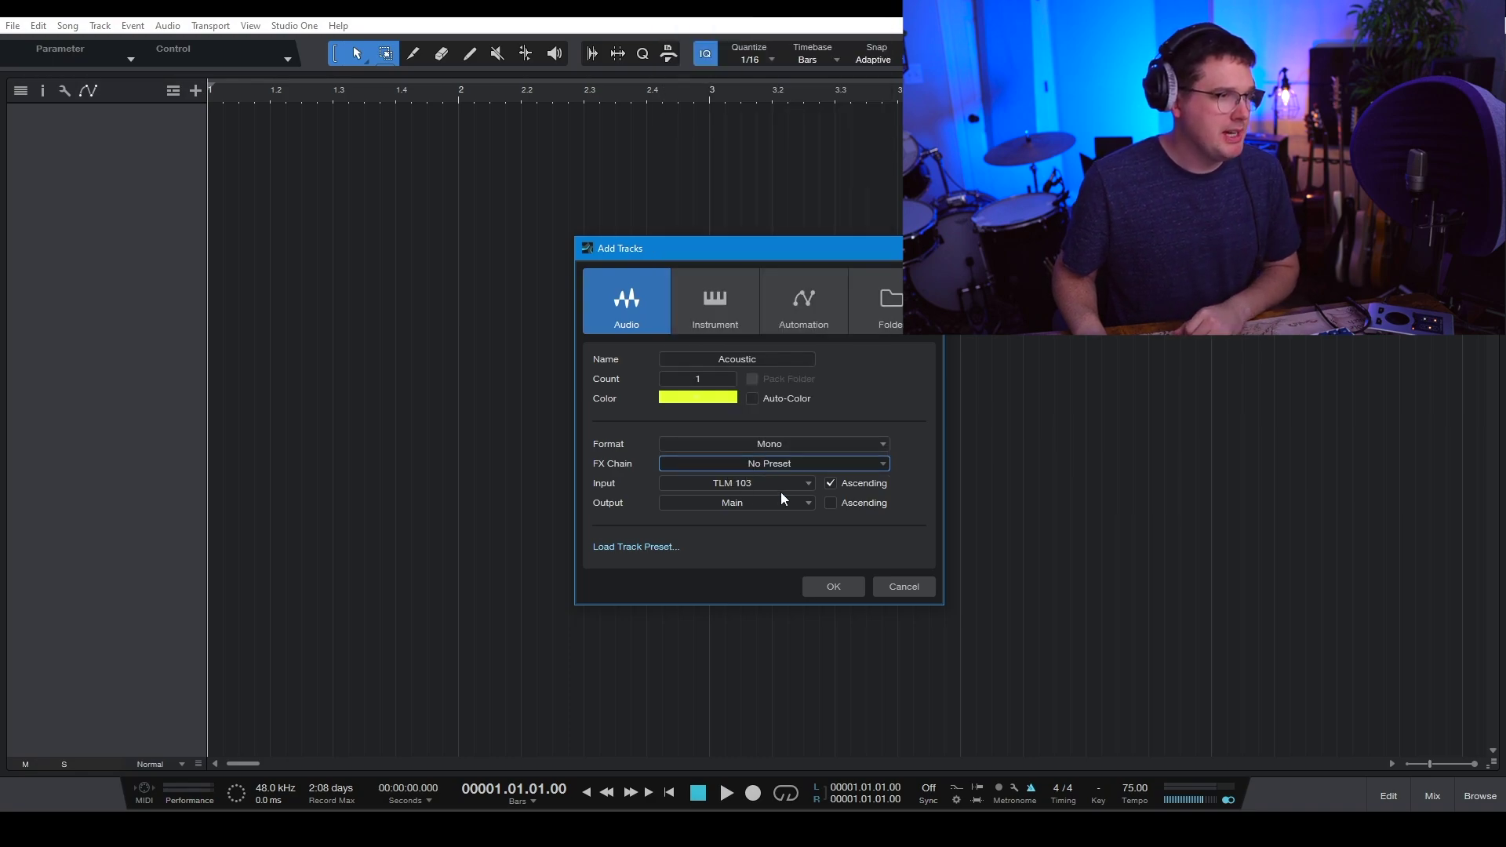
{"action": "left_click", "coordinate": [741, 486]}
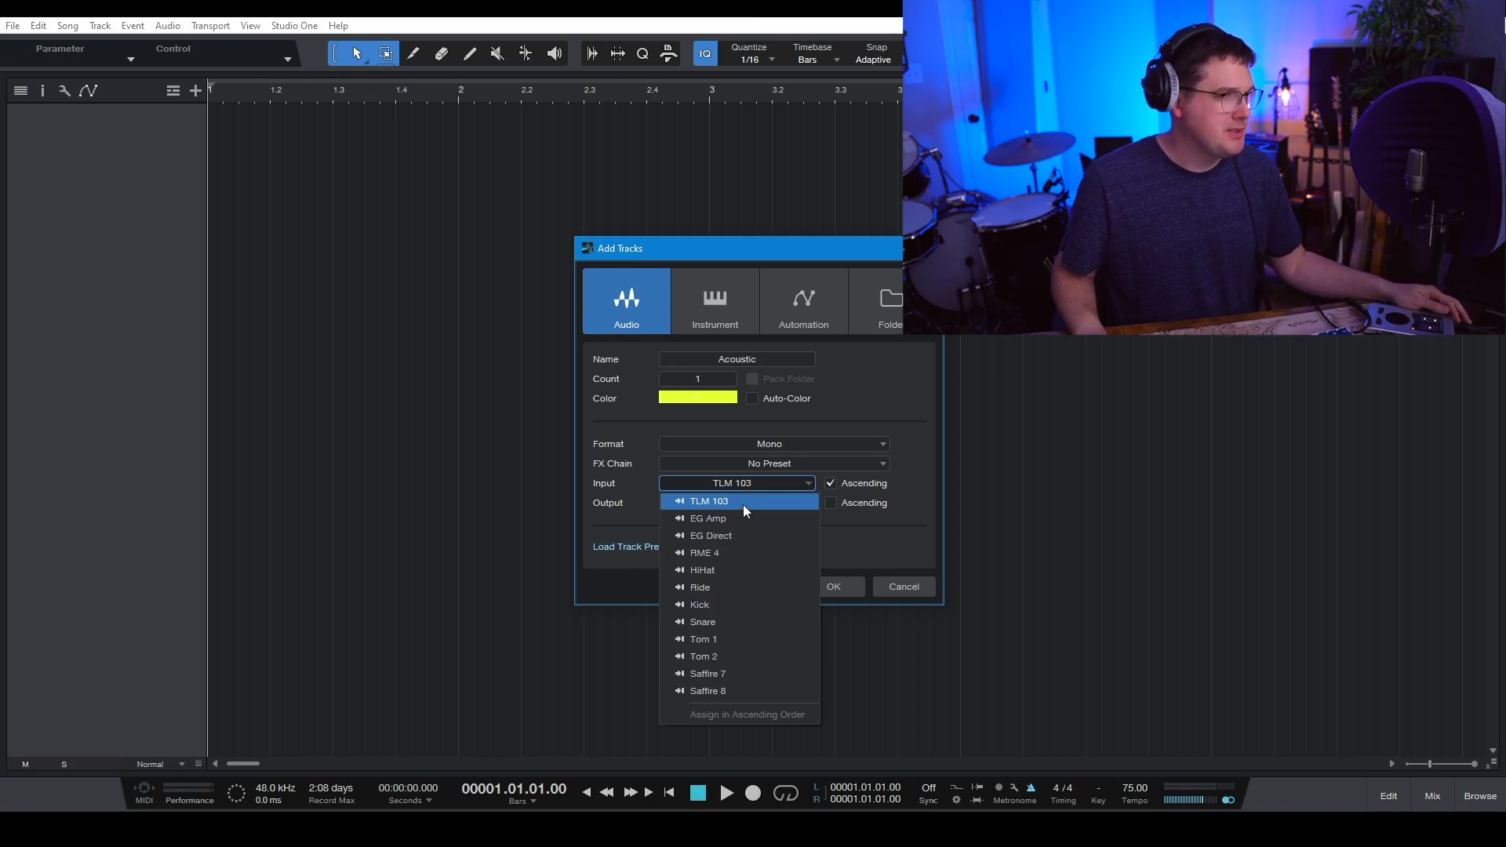
{"action": "left_click", "coordinate": [742, 505]}
{"action": "left_click", "coordinate": [833, 586]}
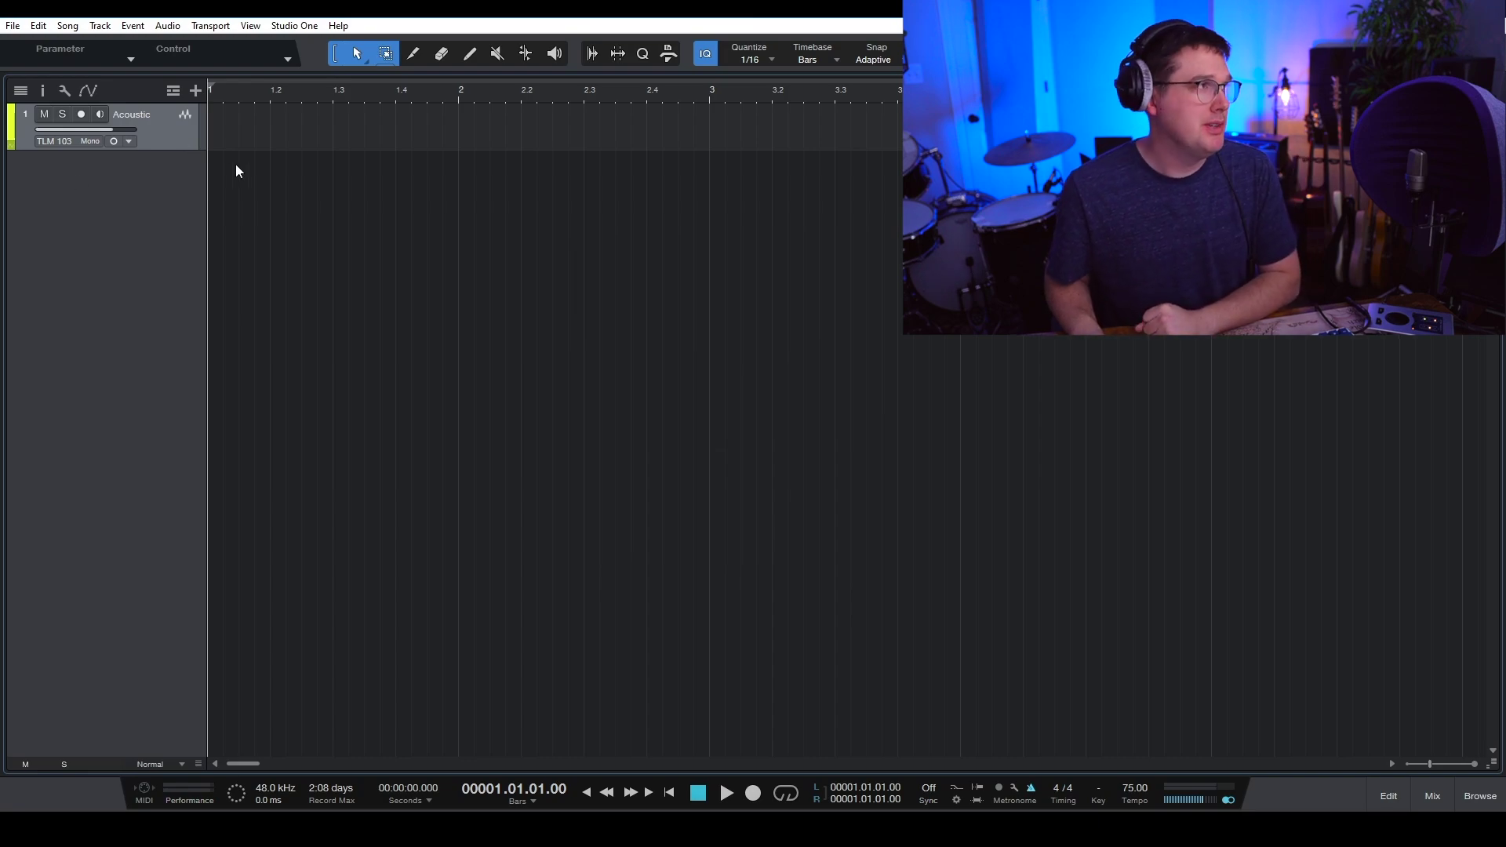
Check the audio device settings, then open the song's audio I/O setup and look through its inputs
{"action": "left_click", "coordinate": [303, 26]}
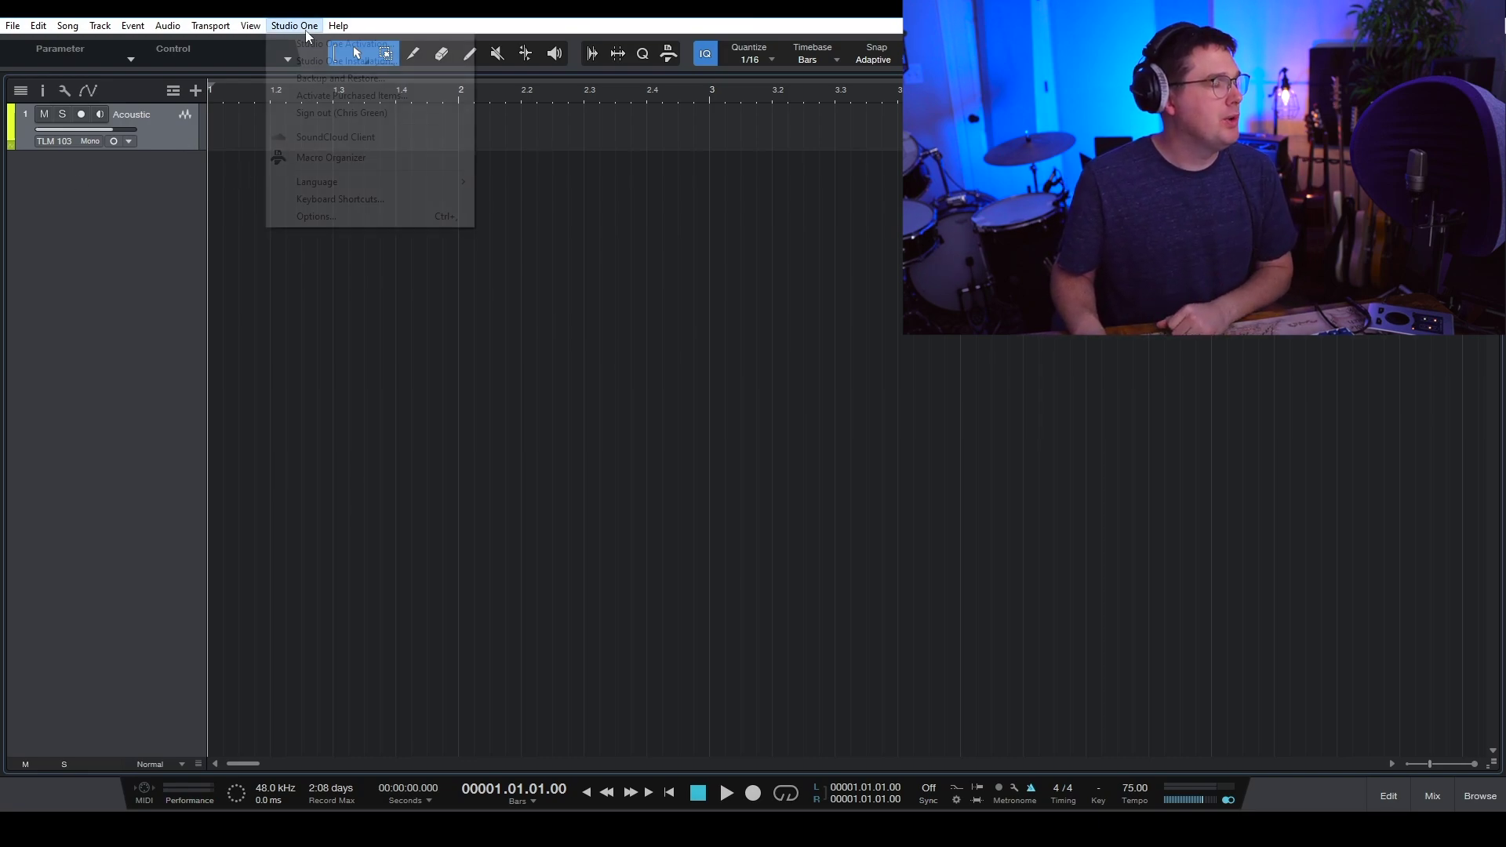
{"action": "left_click", "coordinate": [390, 217]}
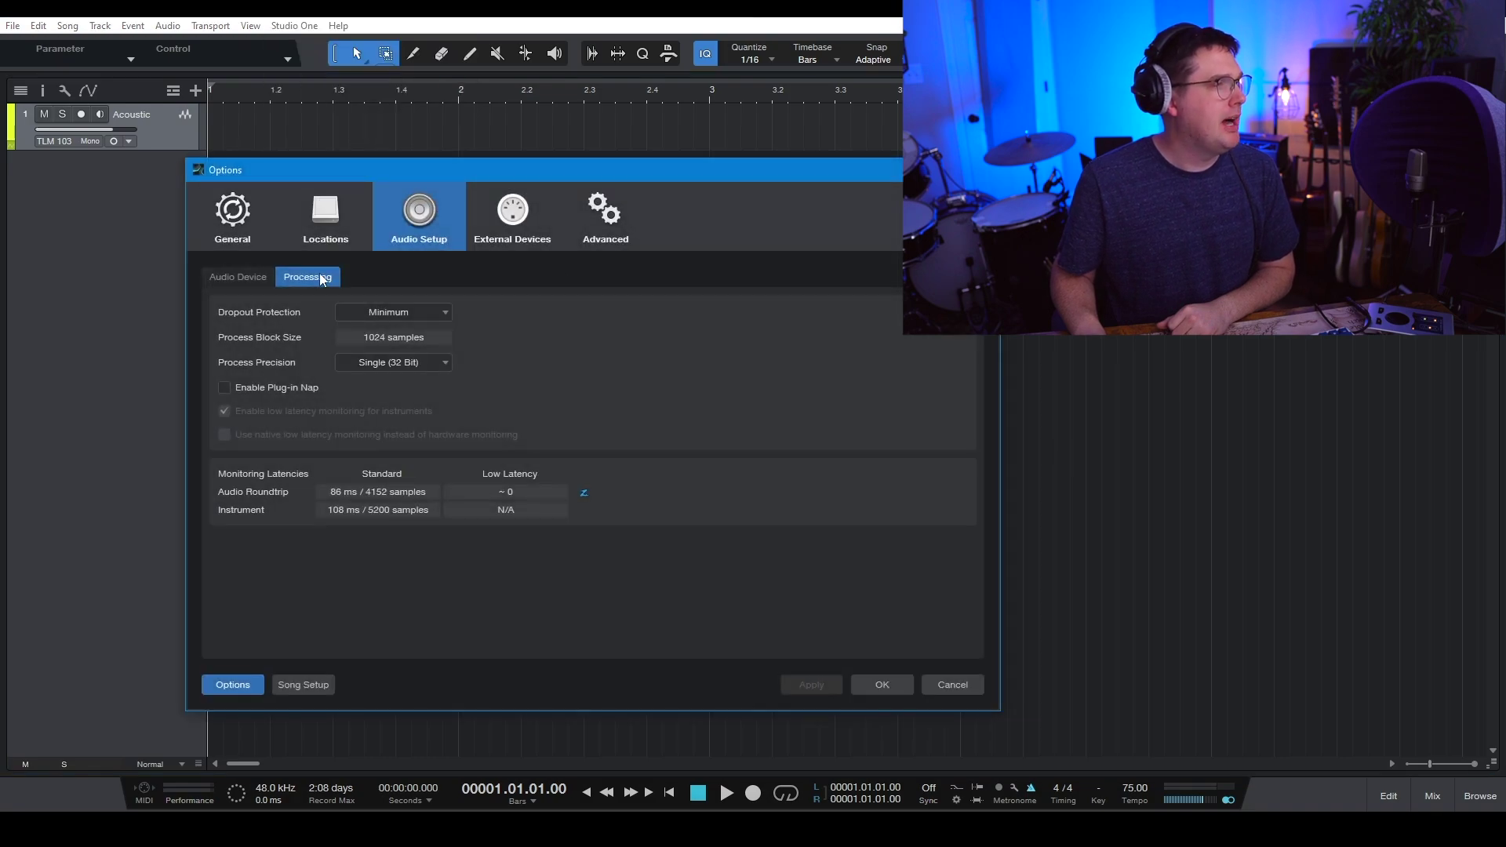
{"action": "left_click", "coordinate": [245, 281]}
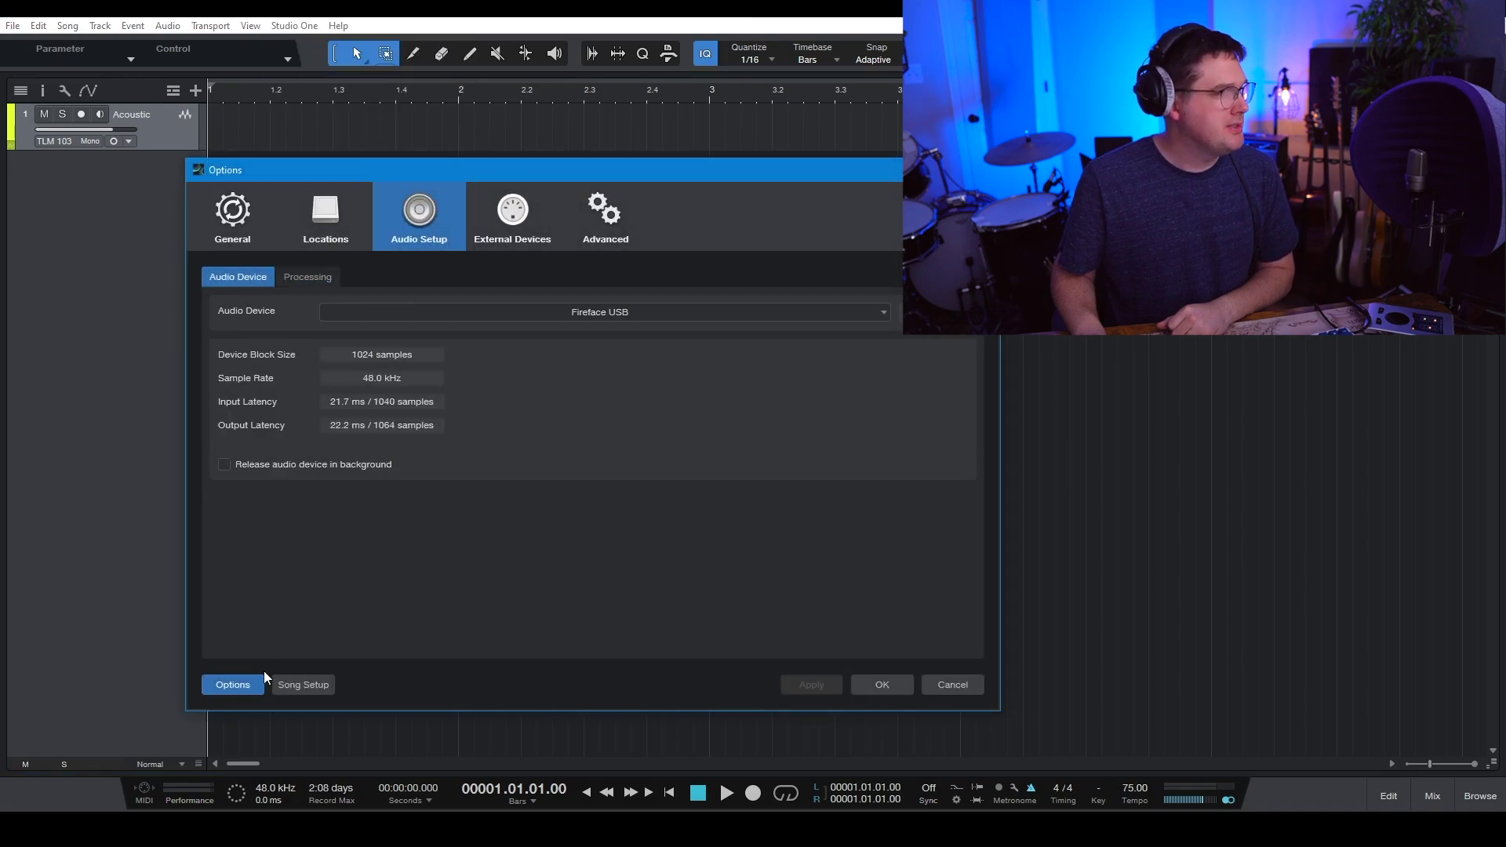
{"action": "left_click", "coordinate": [289, 687]}
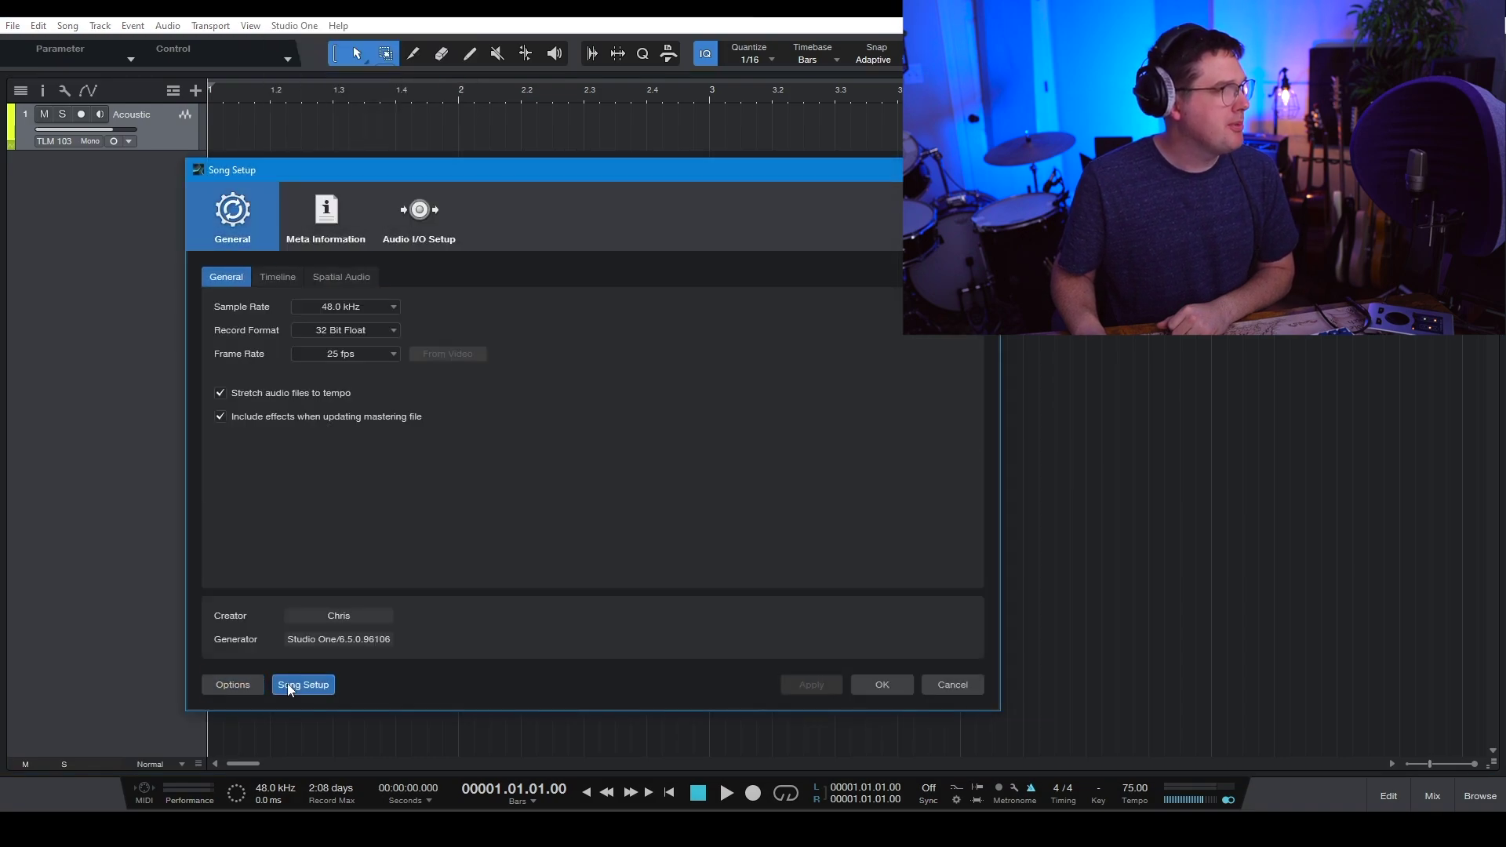
{"action": "left_click", "coordinate": [394, 222]}
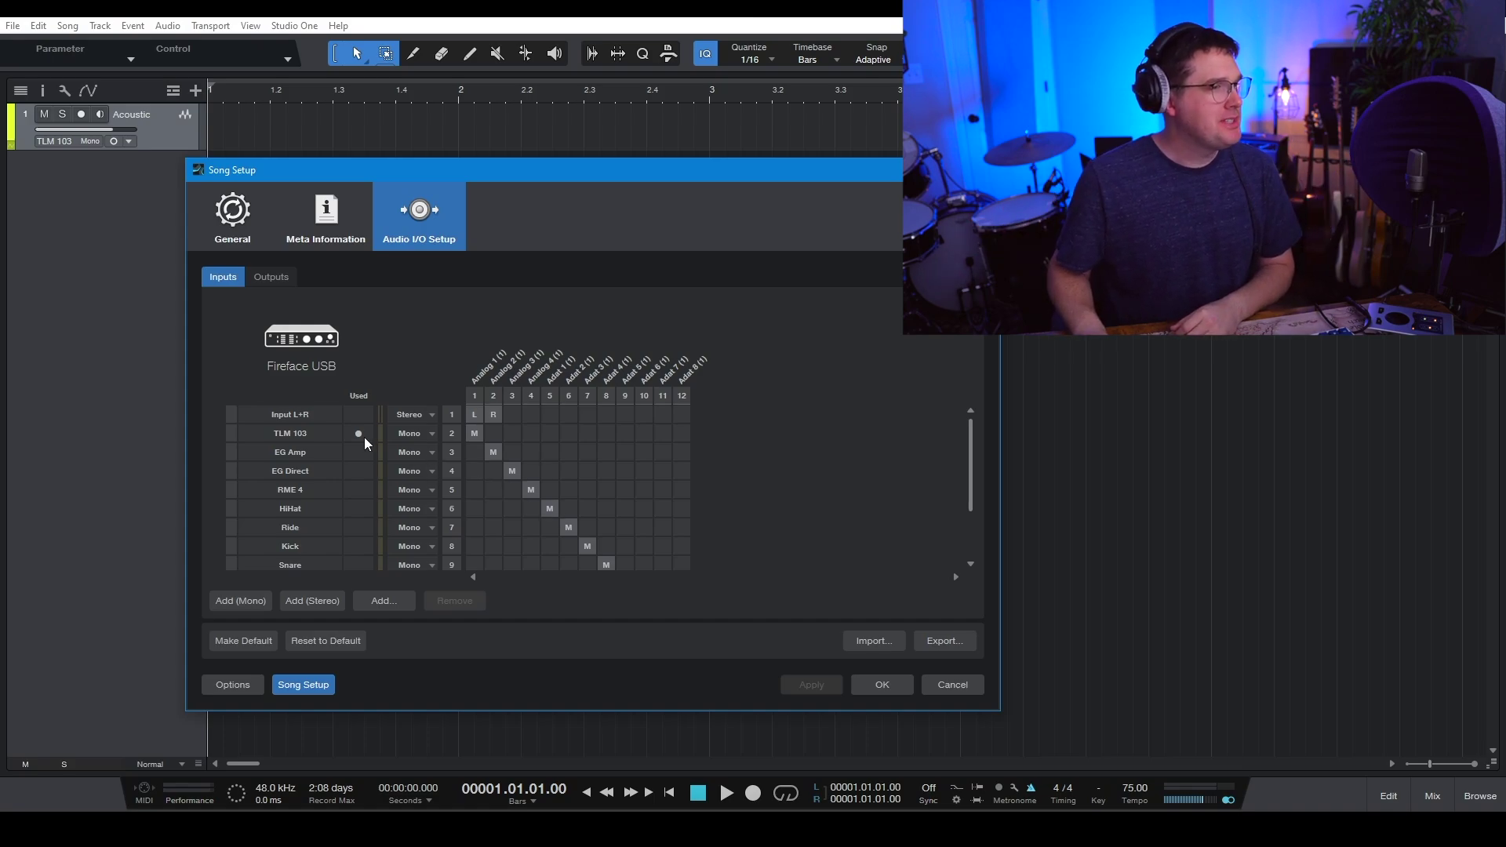
{"action": "scroll", "coordinate": [303, 446], "scroll_direction": "down", "scroll_amount": 2}
{"action": "scroll", "coordinate": [303, 445], "scroll_direction": "up", "scroll_amount": 2}
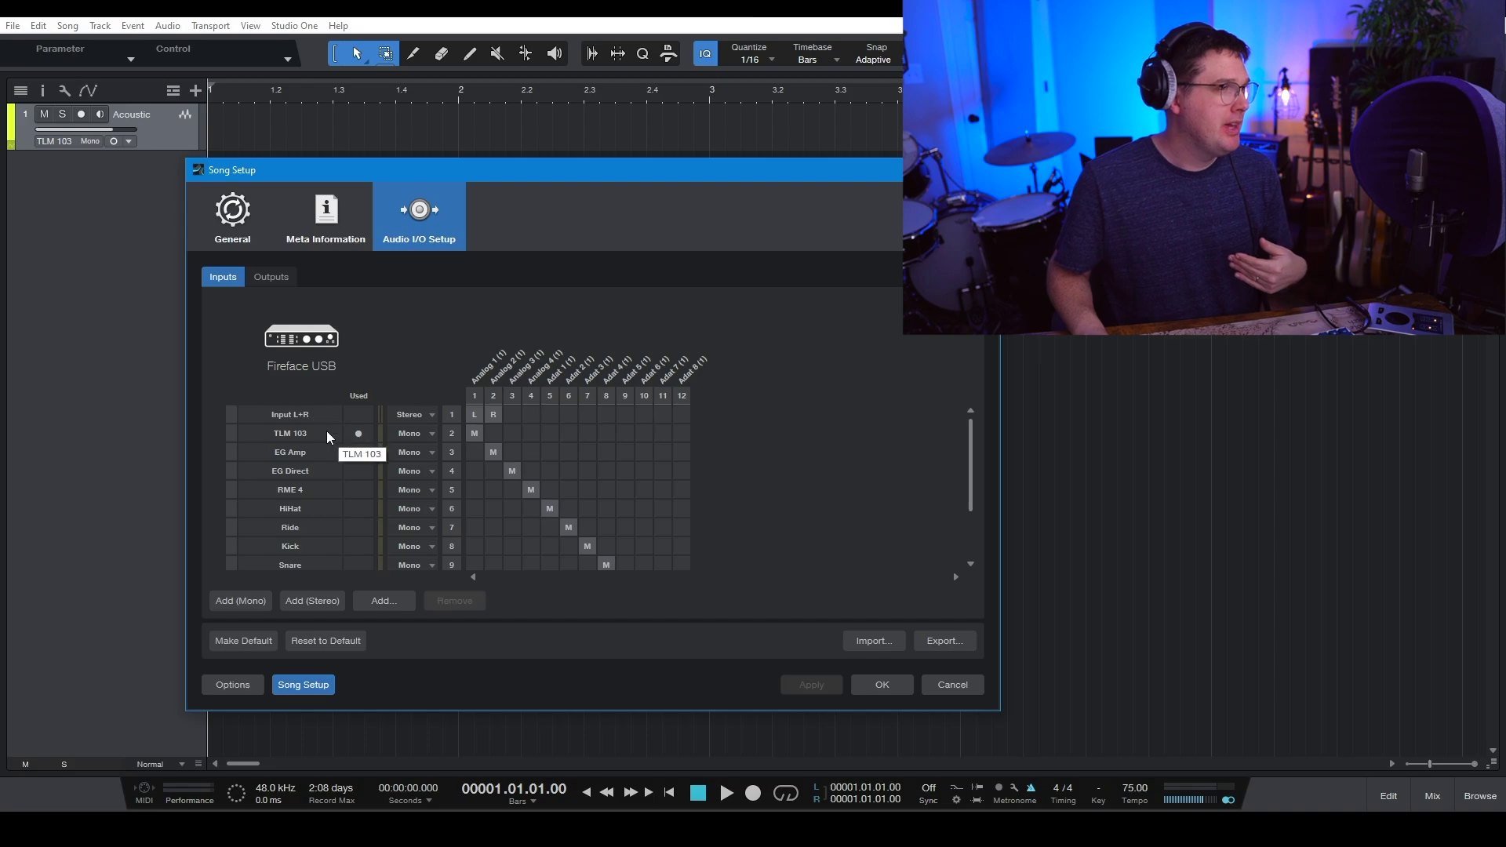
Examine the TLM 103 input's editable name and its assignment to hardware channel Analog 1
{"action": "left_click", "coordinate": [322, 434]}
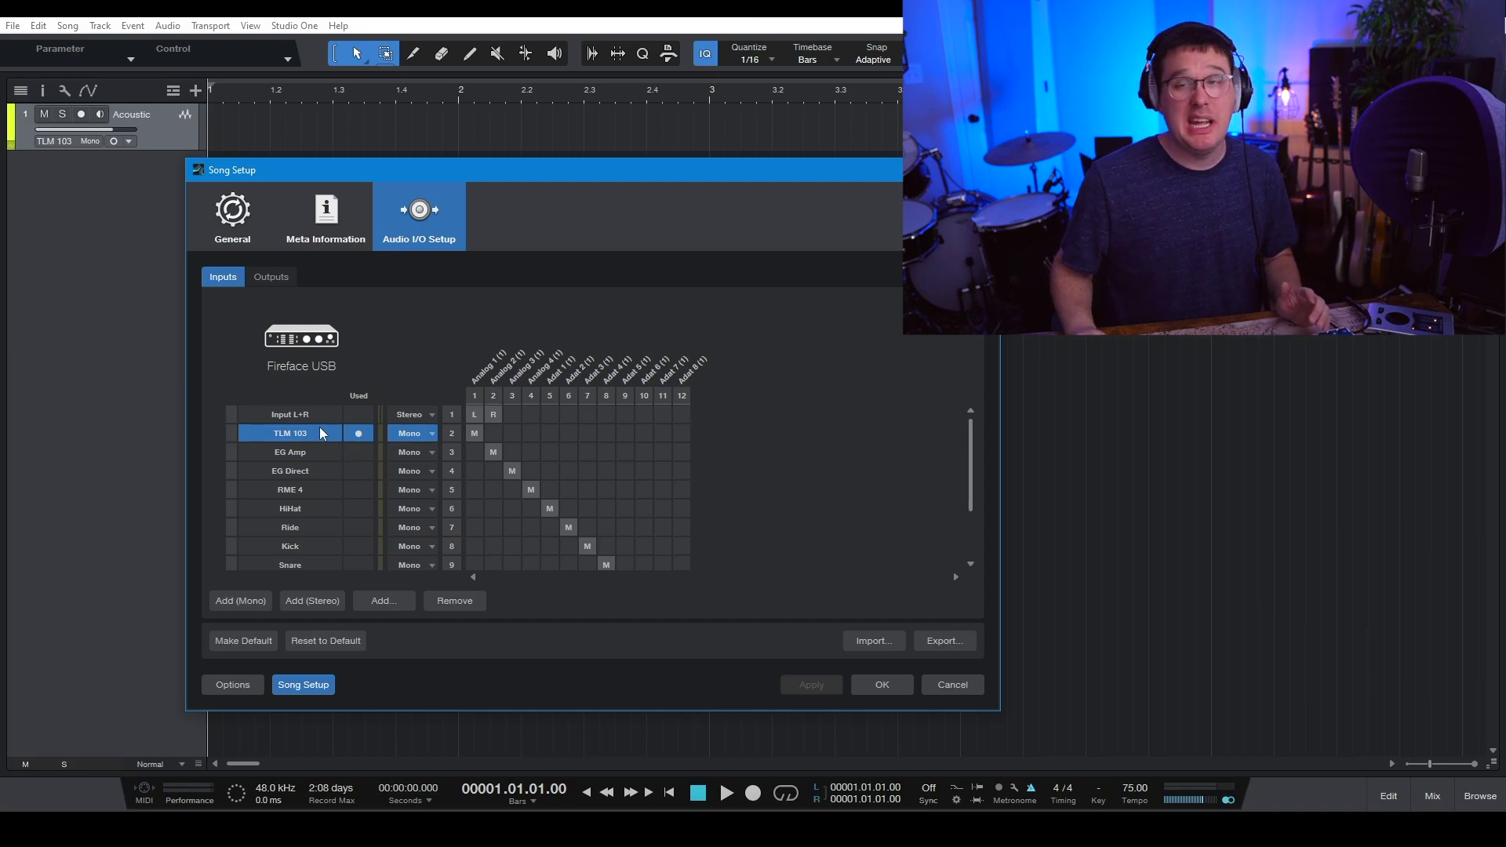
{"action": "double_click", "coordinate": [321, 433]}
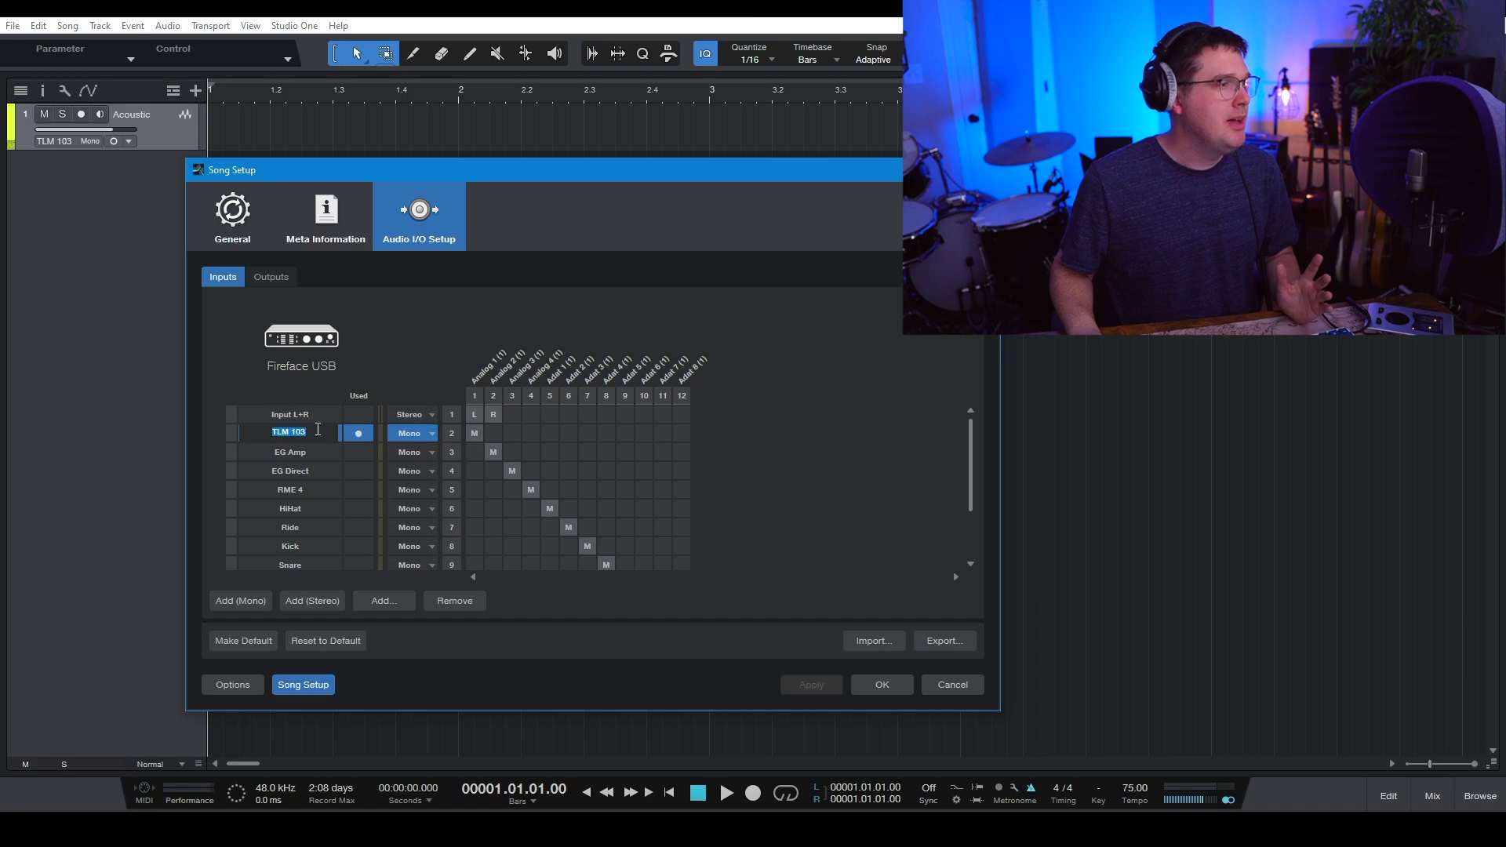
{"action": "left_click", "coordinate": [316, 450]}
{"action": "left_click", "coordinate": [317, 436]}
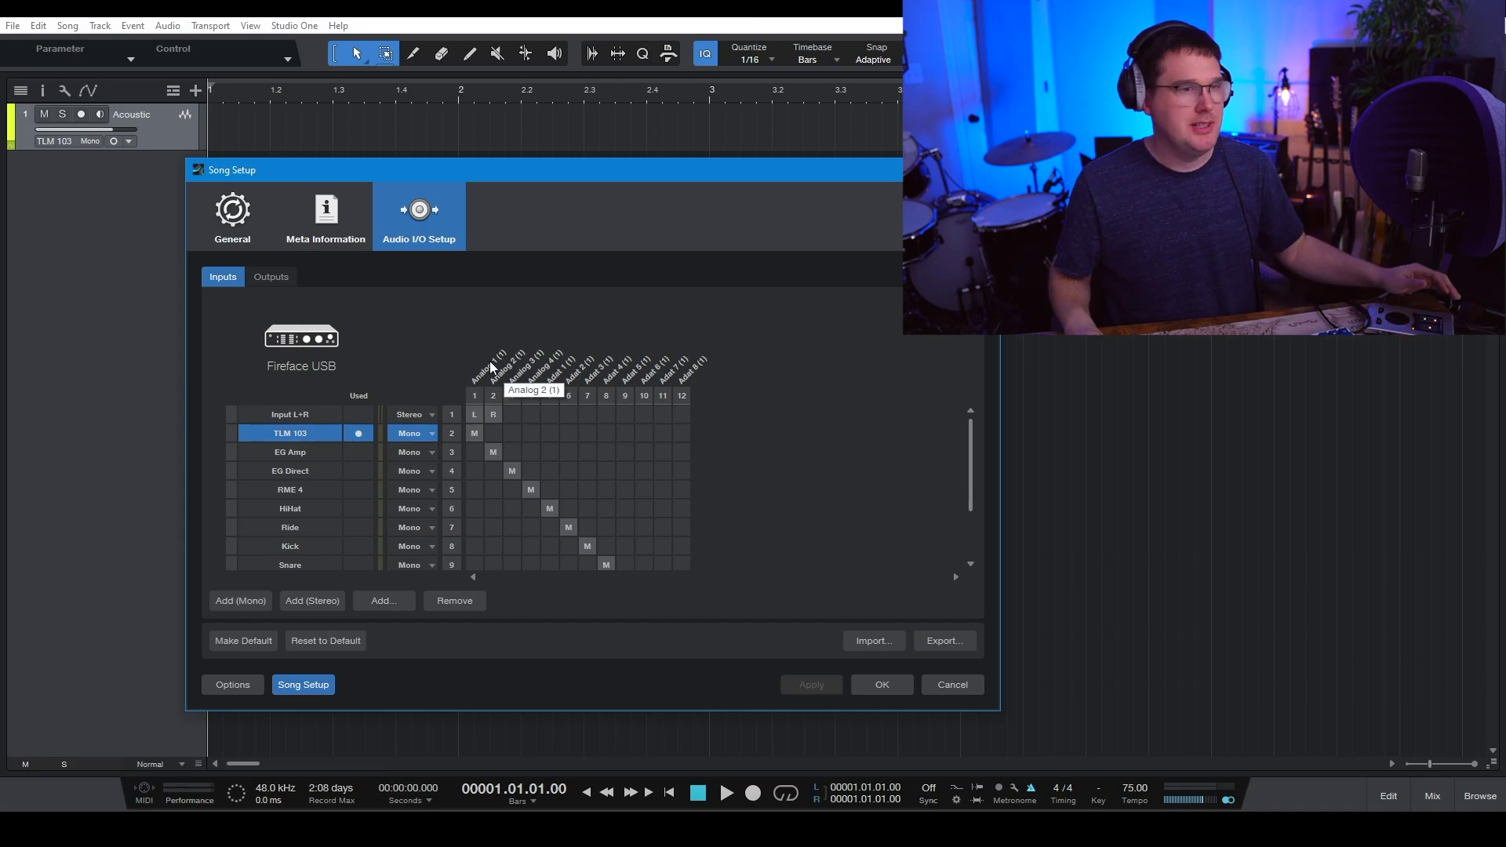
{"action": "left_click", "coordinate": [477, 432]}
{"action": "left_click", "coordinate": [476, 433]}
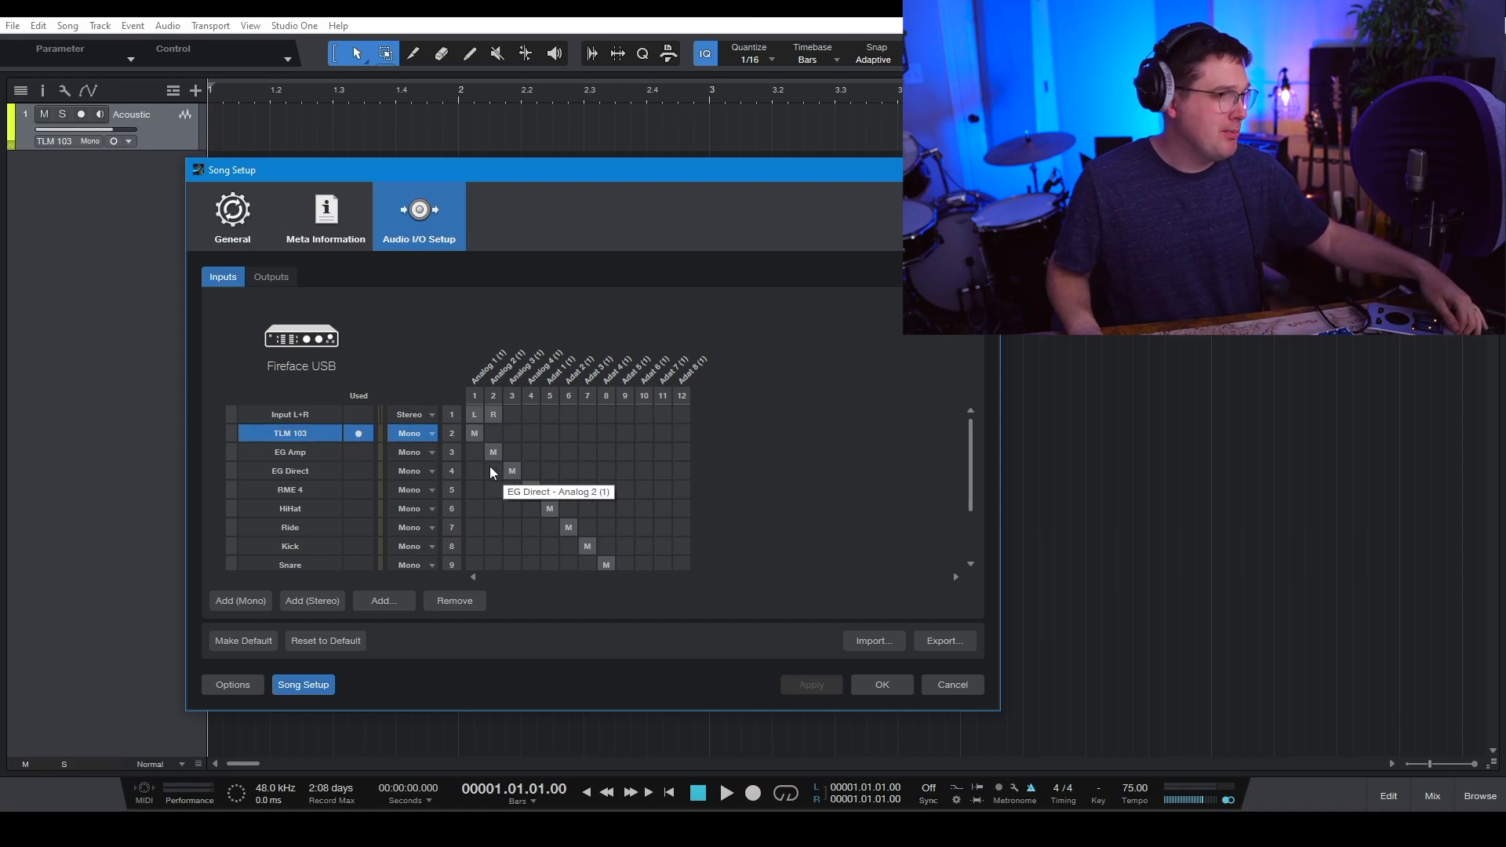
Review the channel assignments of the EG Amp, HiHat and remaining inputs, and close the song setup
{"action": "left_click", "coordinate": [306, 452]}
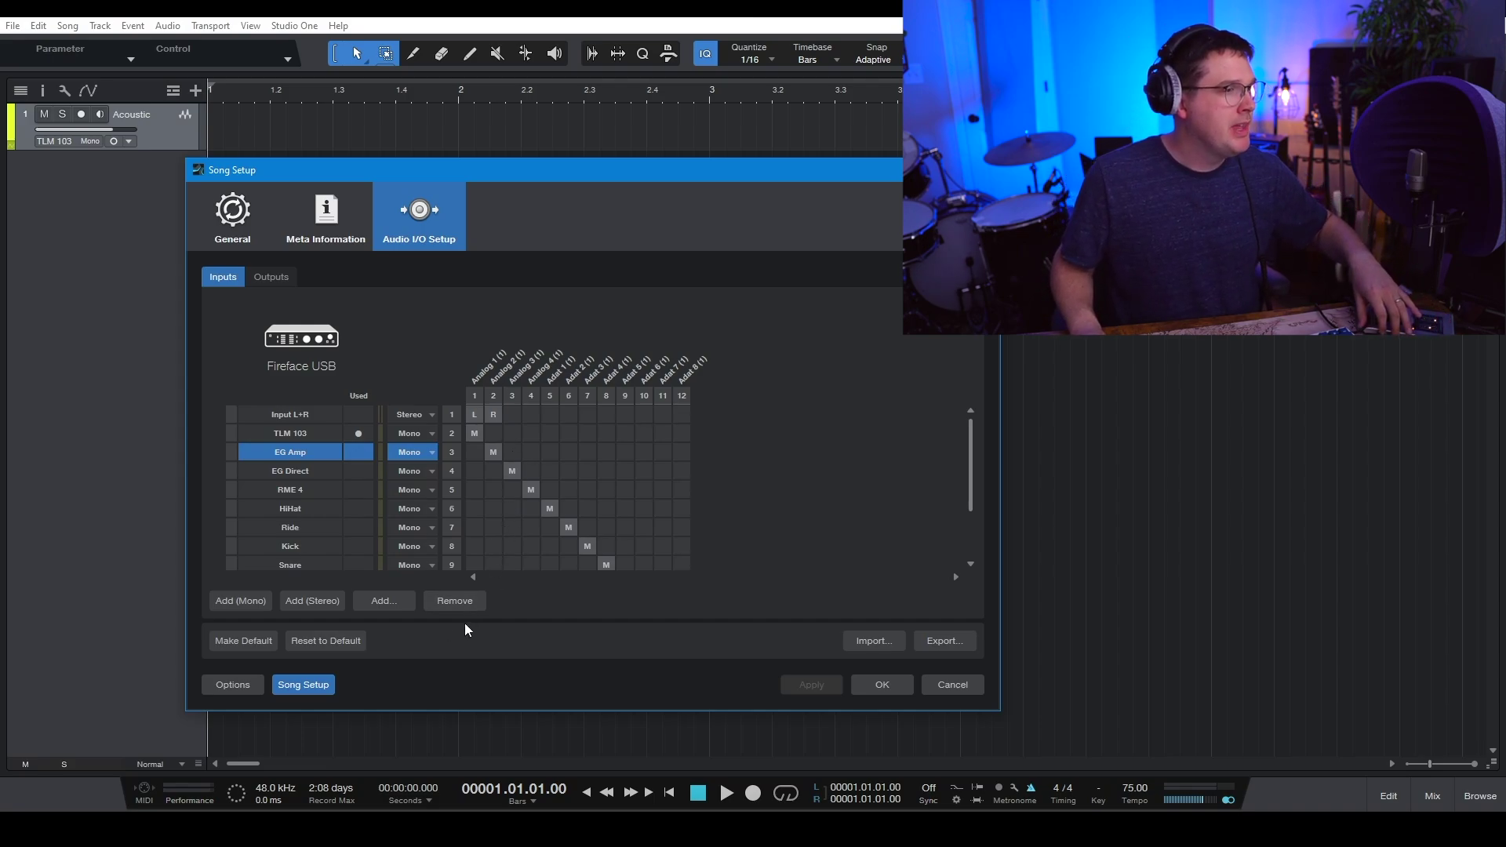
{"action": "left_click", "coordinate": [325, 505]}
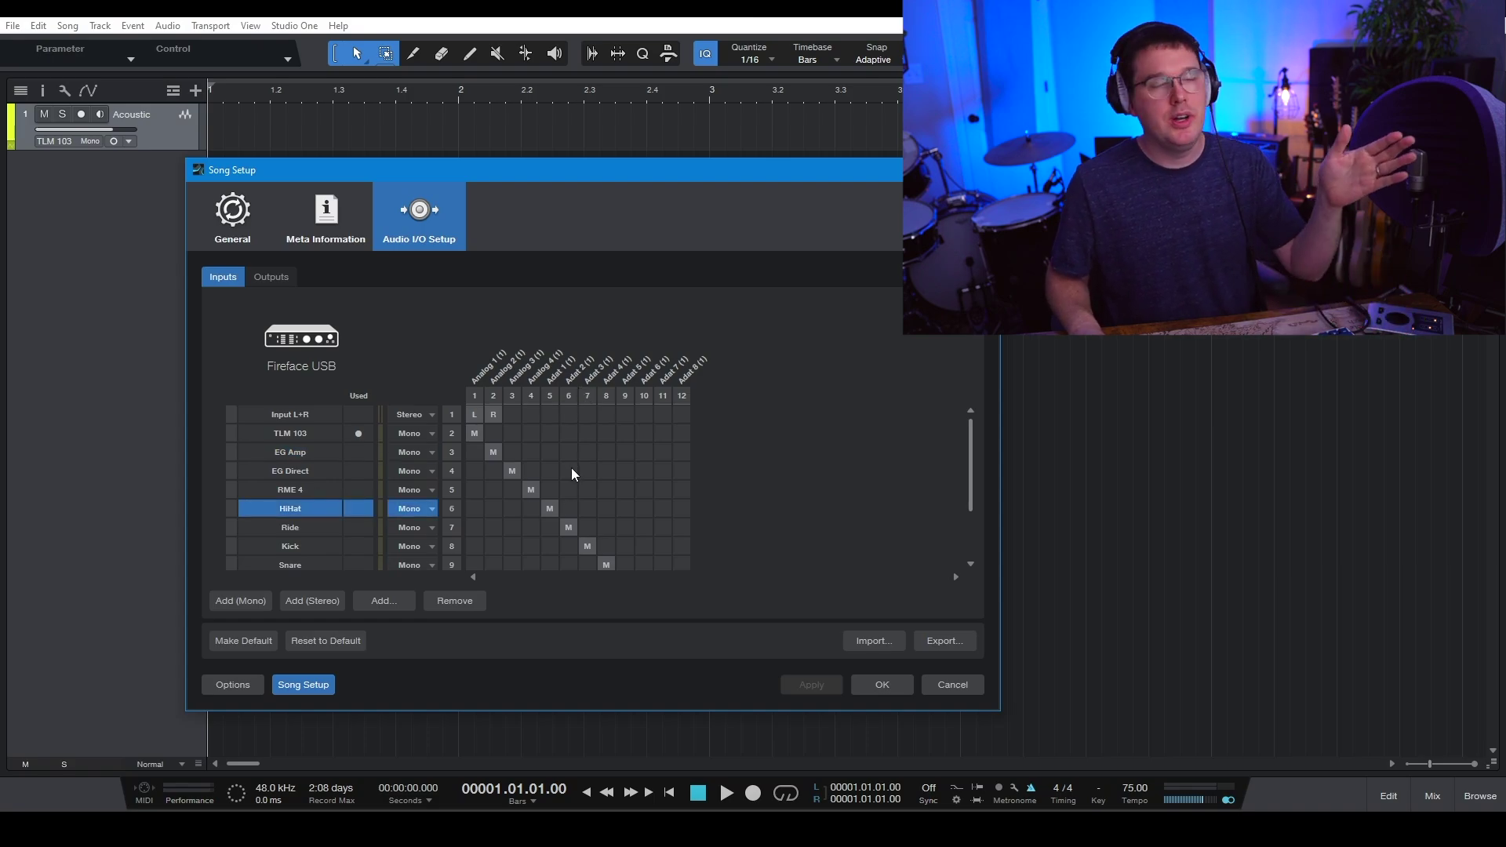
{"action": "scroll", "coordinate": [571, 468], "scroll_direction": "down", "scroll_amount": 2}
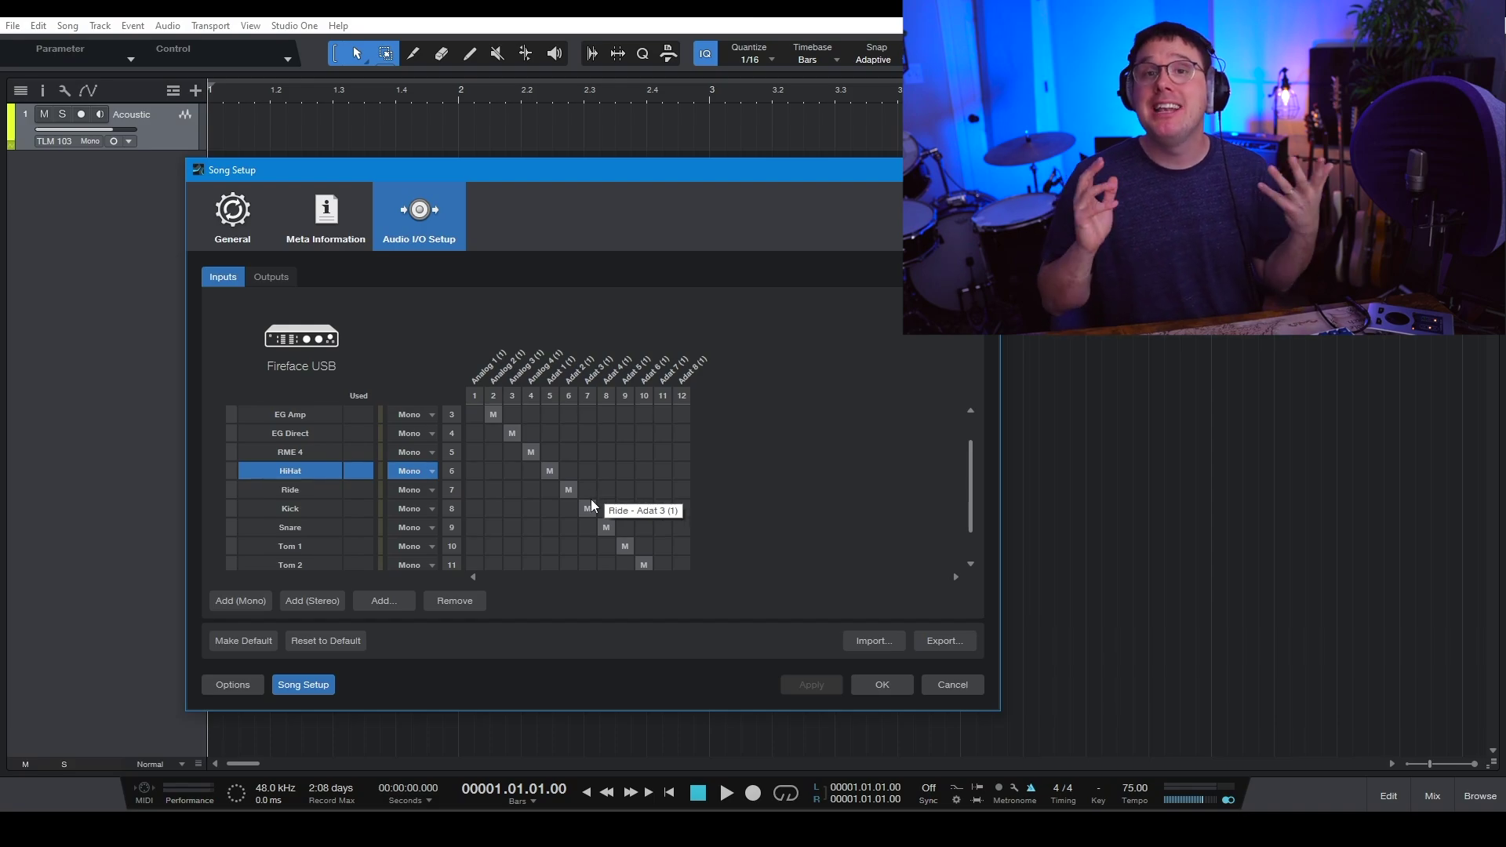
{"action": "scroll", "coordinate": [590, 506], "scroll_direction": "up", "scroll_amount": 2}
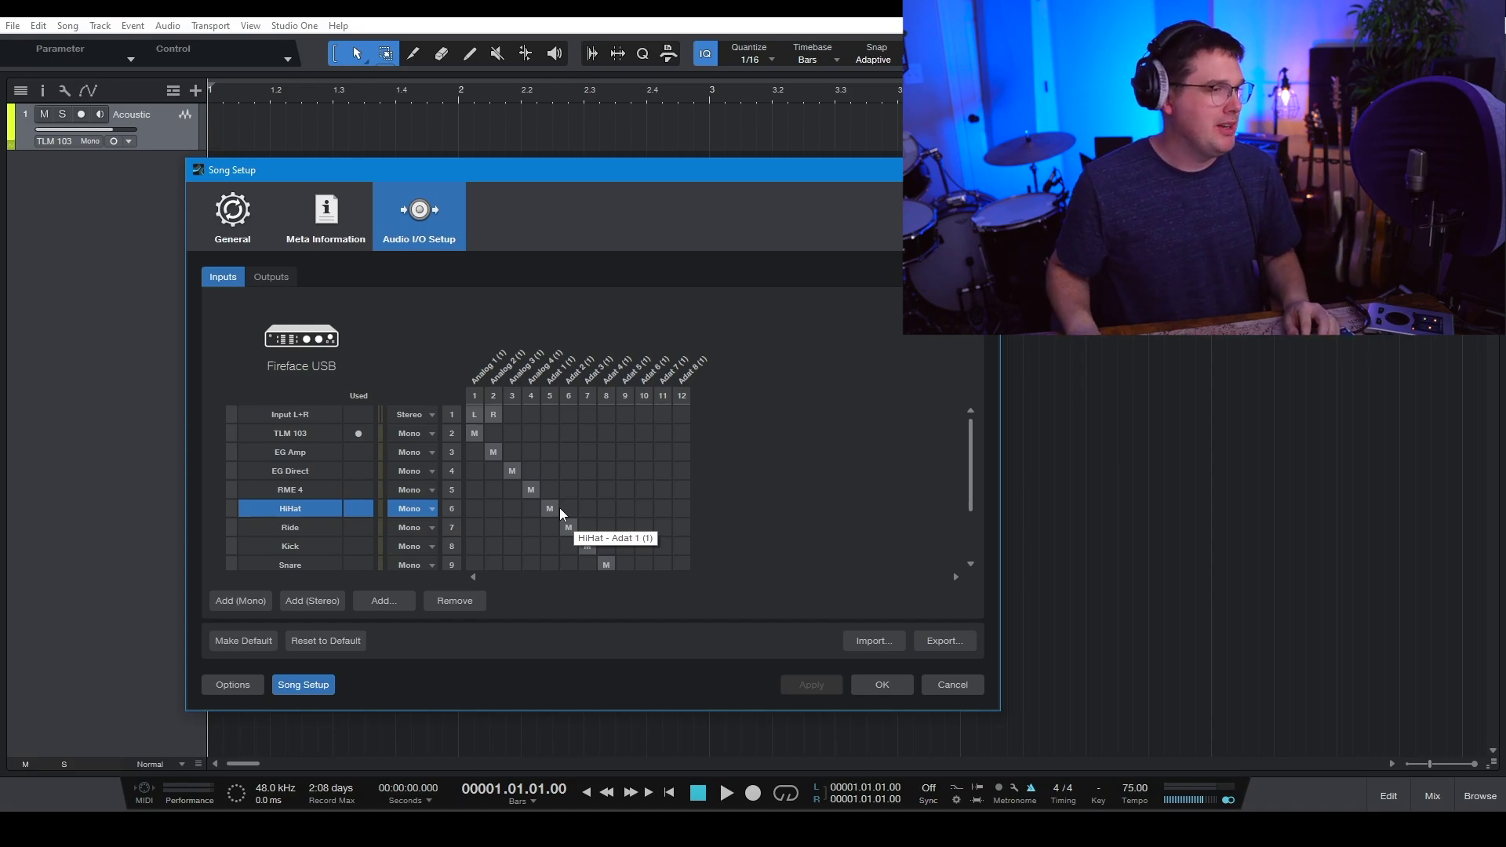
{"action": "scroll", "coordinate": [597, 520], "scroll_direction": "down", "scroll_amount": 3}
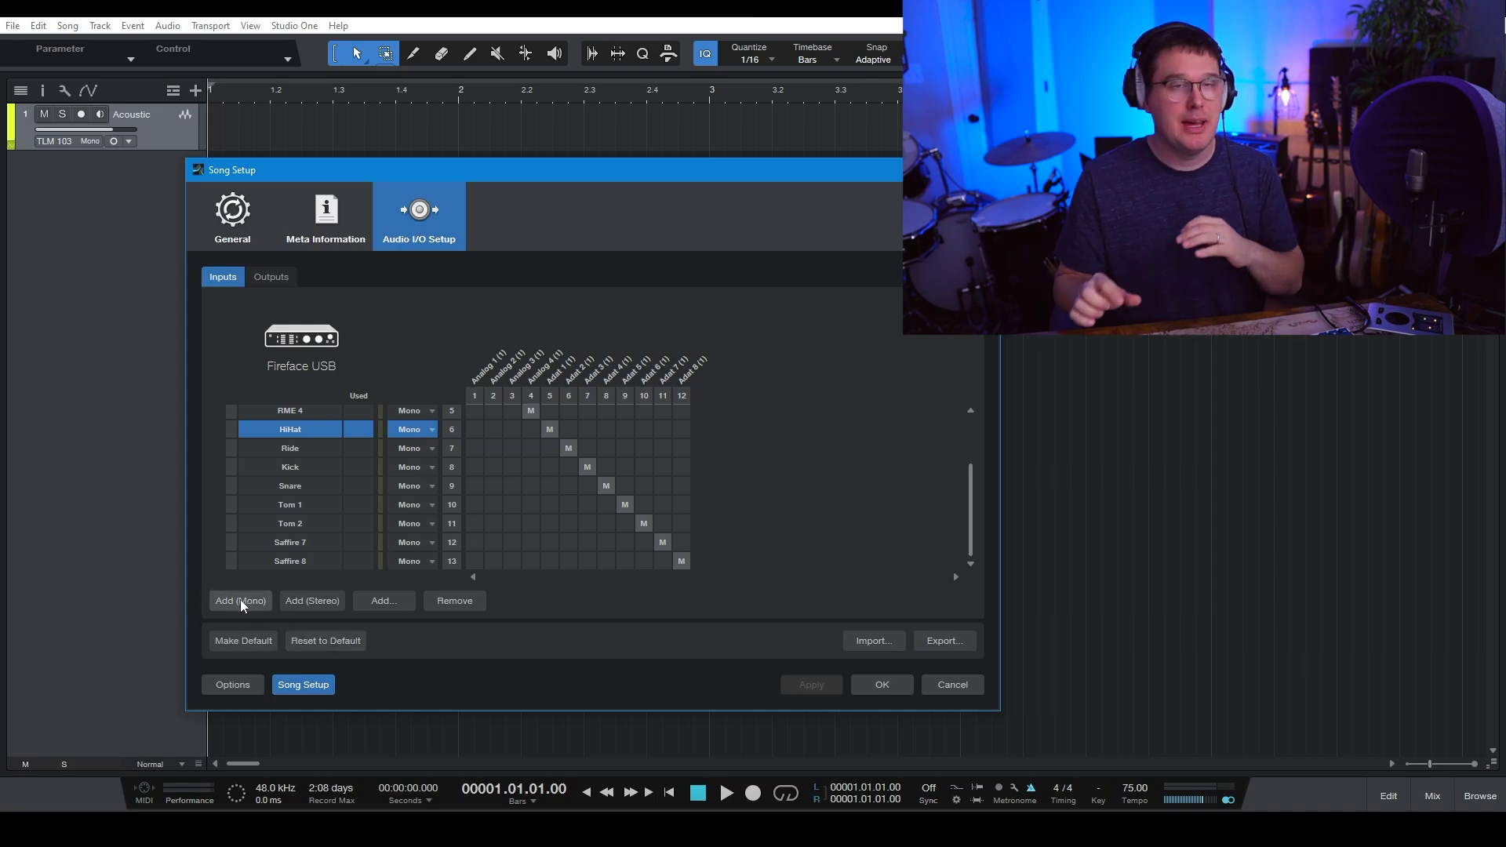
{"action": "left_click", "coordinate": [854, 686]}
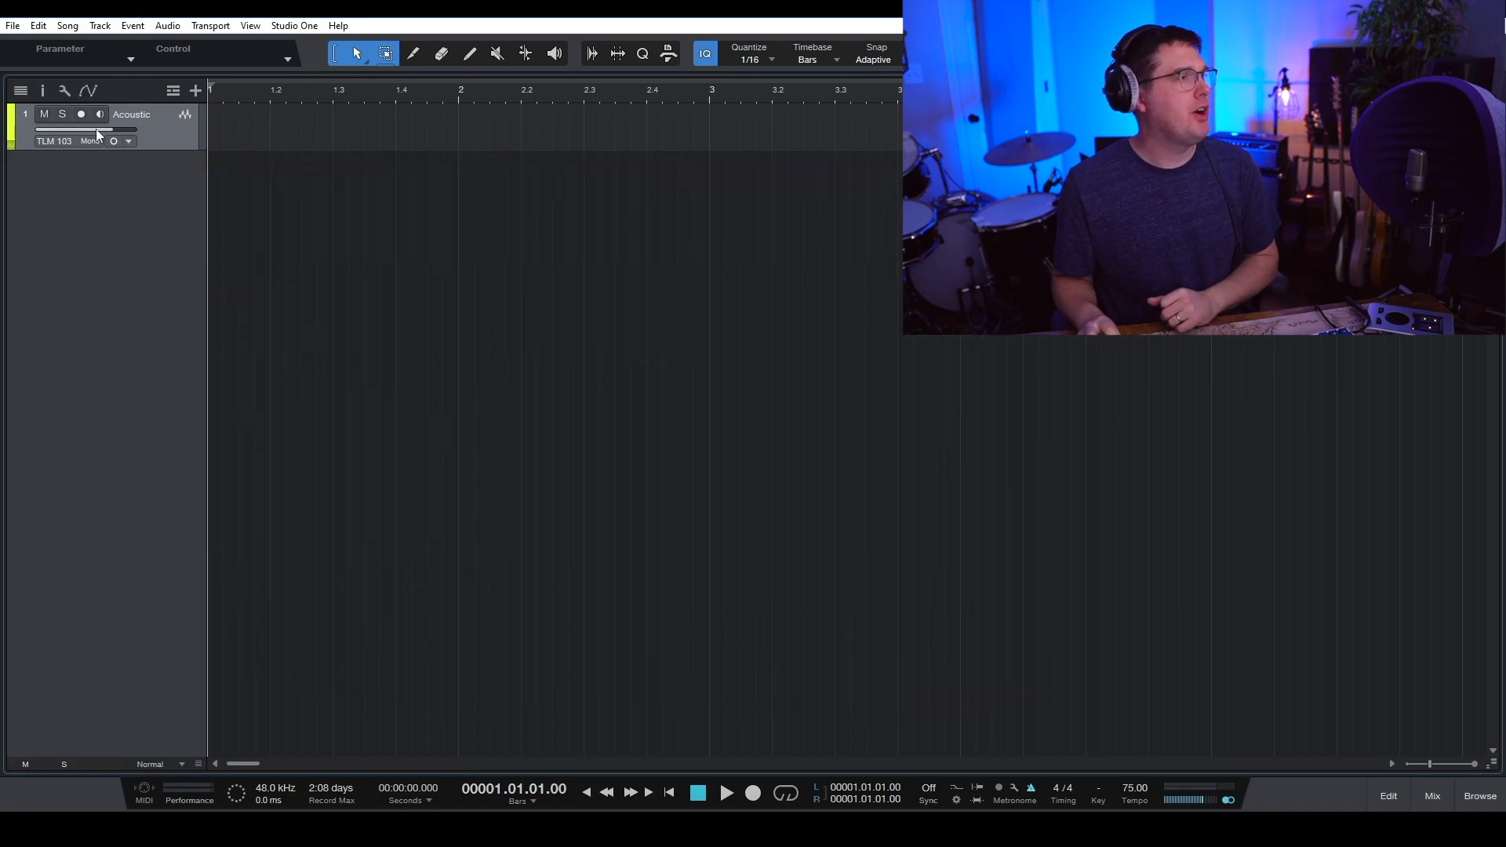
Show the inspector for the Acoustic track, and briefly open and close the mixer
{"action": "left_click", "coordinate": [48, 95]}
{"action": "left_click", "coordinate": [49, 95]}
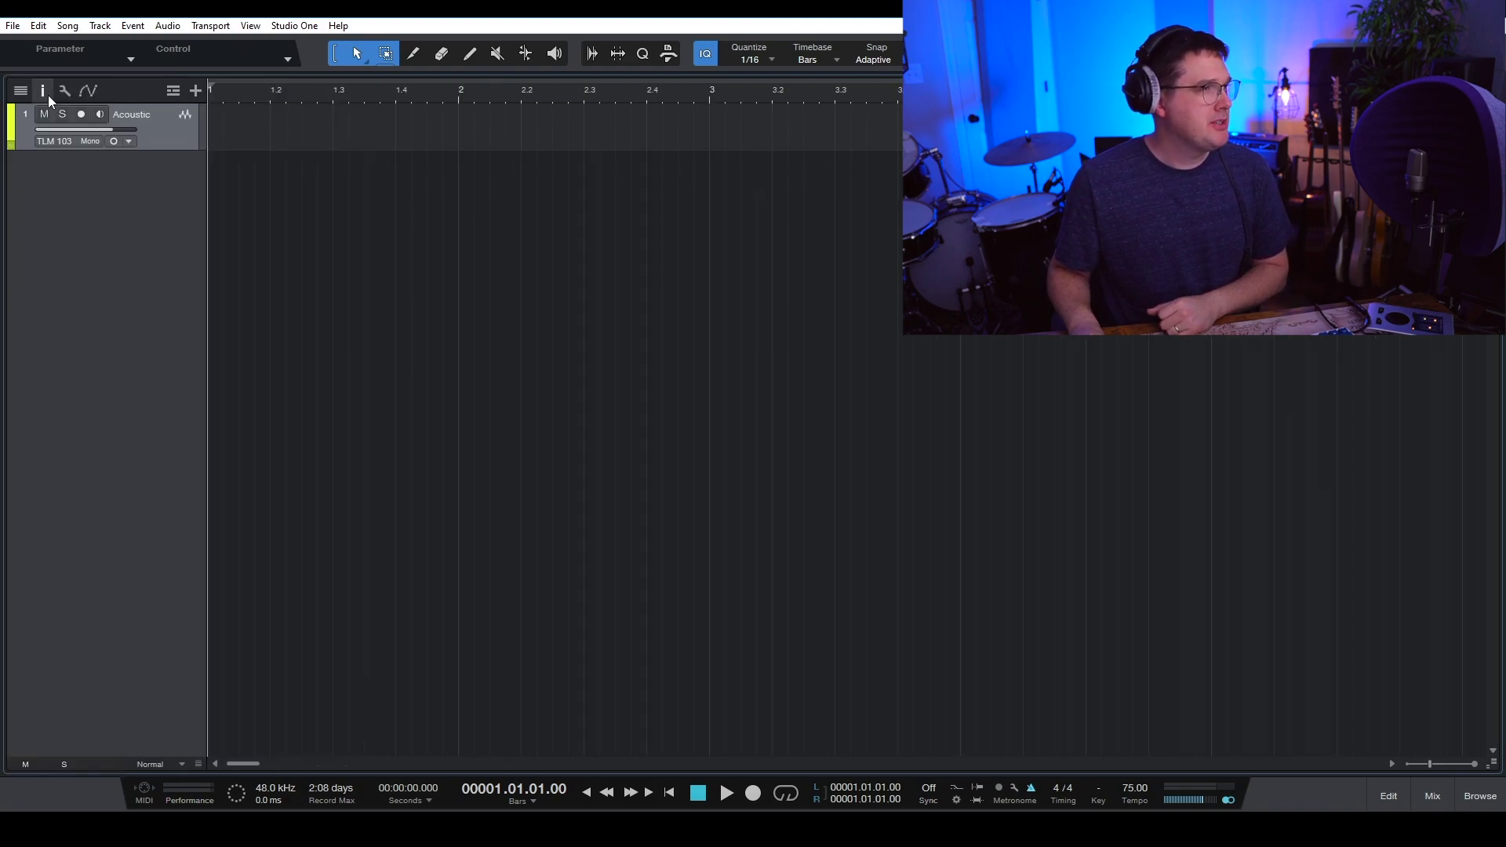
{"action": "left_click", "coordinate": [48, 95]}
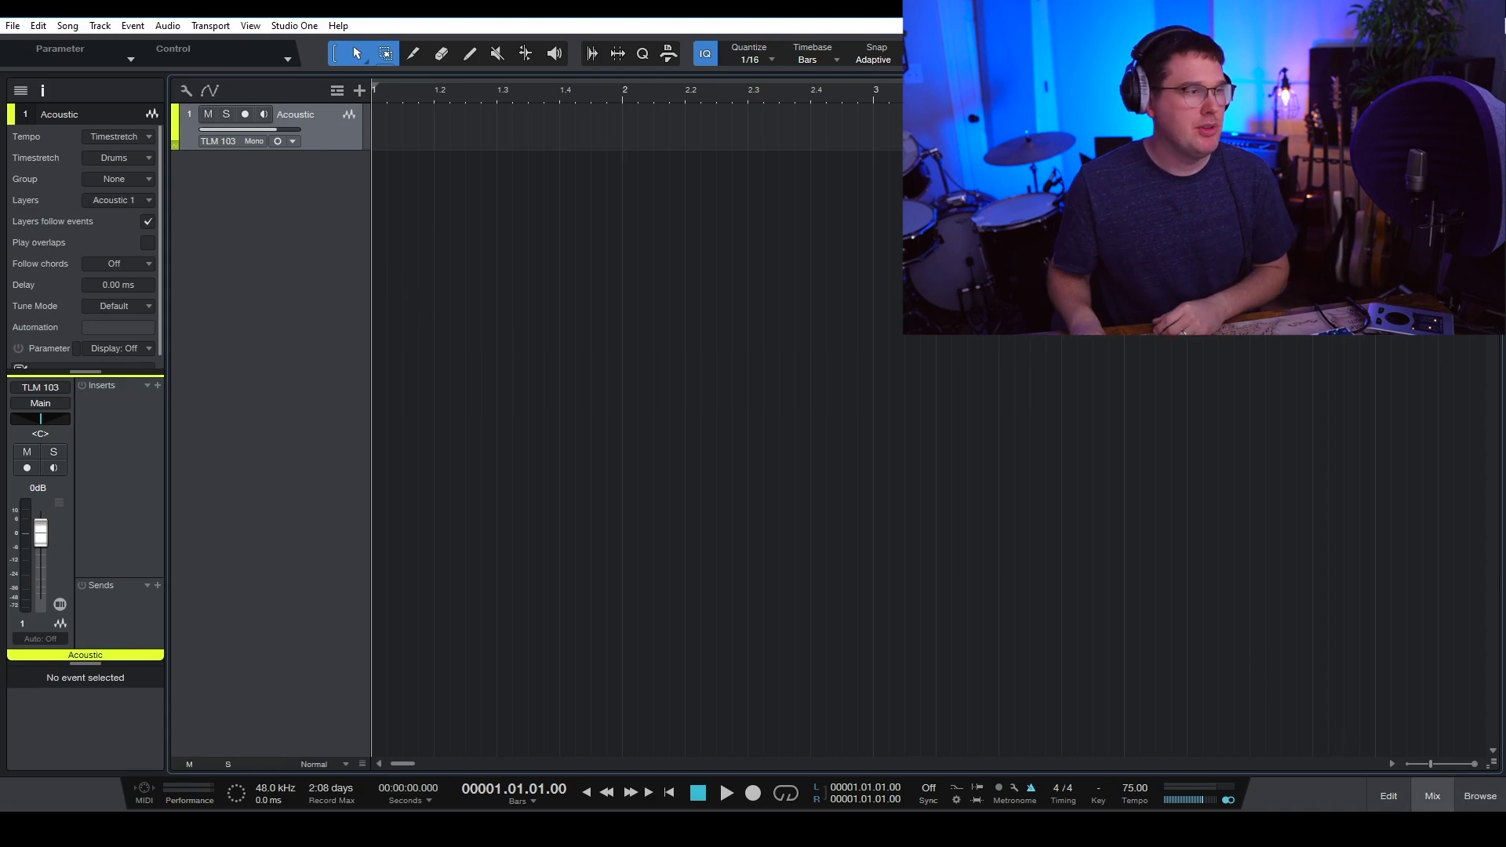
{"action": "left_click", "coordinate": [1432, 795]}
{"action": "left_click", "coordinate": [1432, 796]}
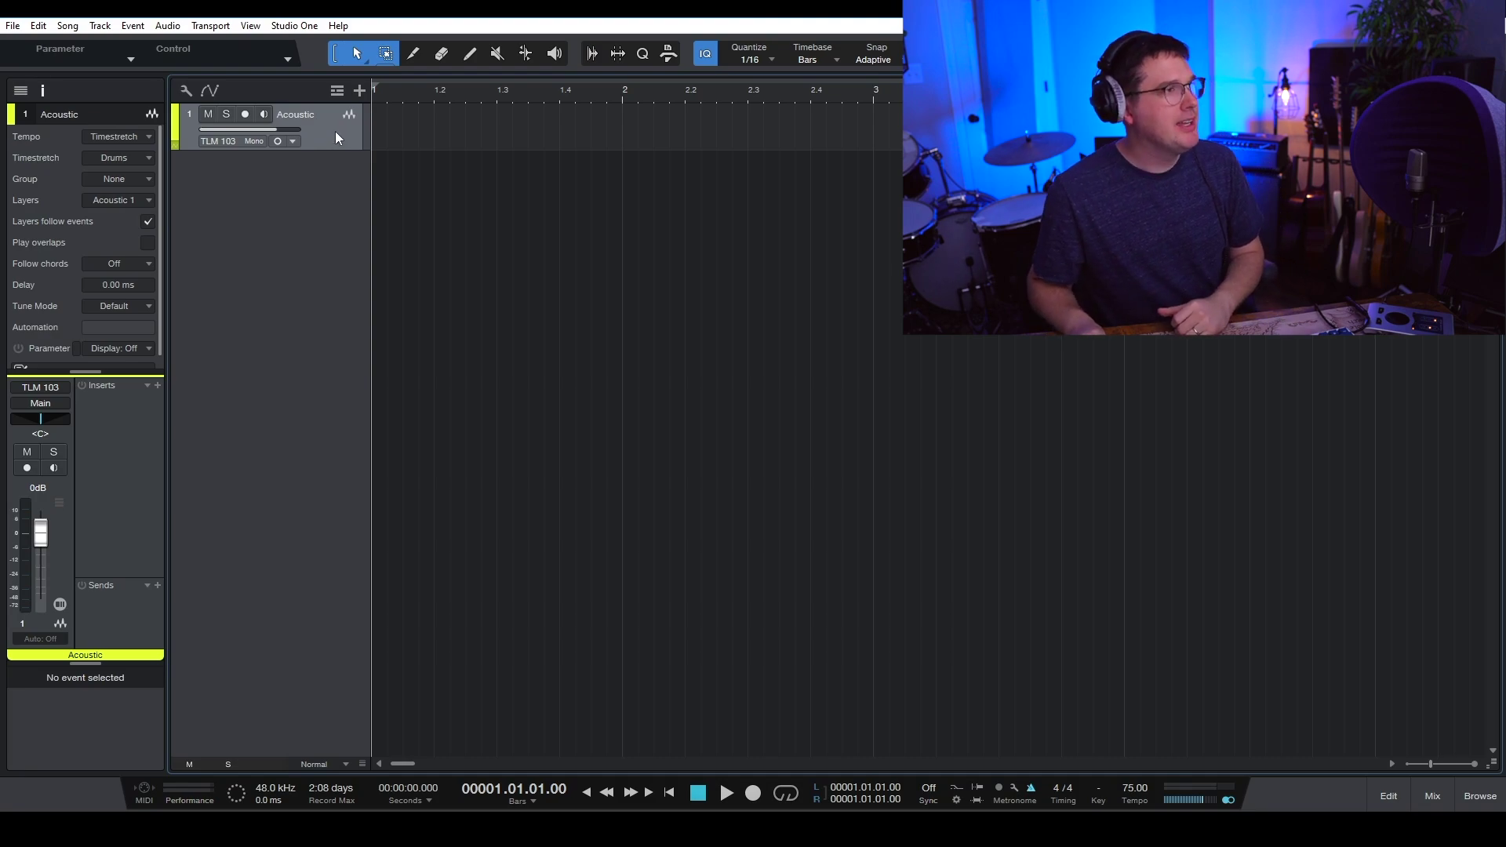
Arm the Acoustic track for recording, toggle its input monitoring to compare, and leave monitoring off
{"action": "left_click", "coordinate": [245, 116]}
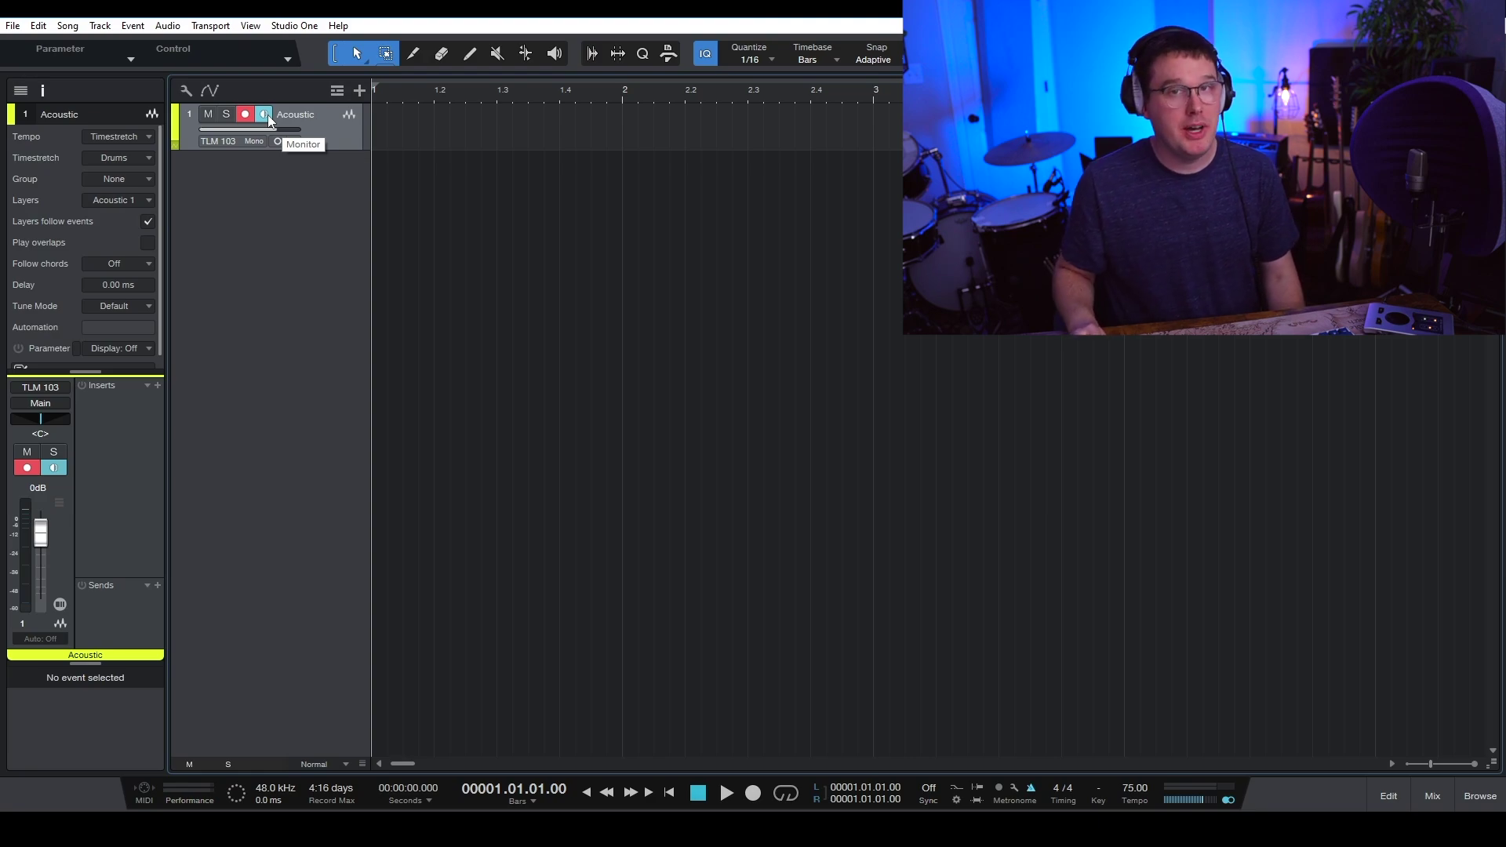
{"action": "left_click", "coordinate": [264, 115]}
{"action": "left_click", "coordinate": [264, 115]}
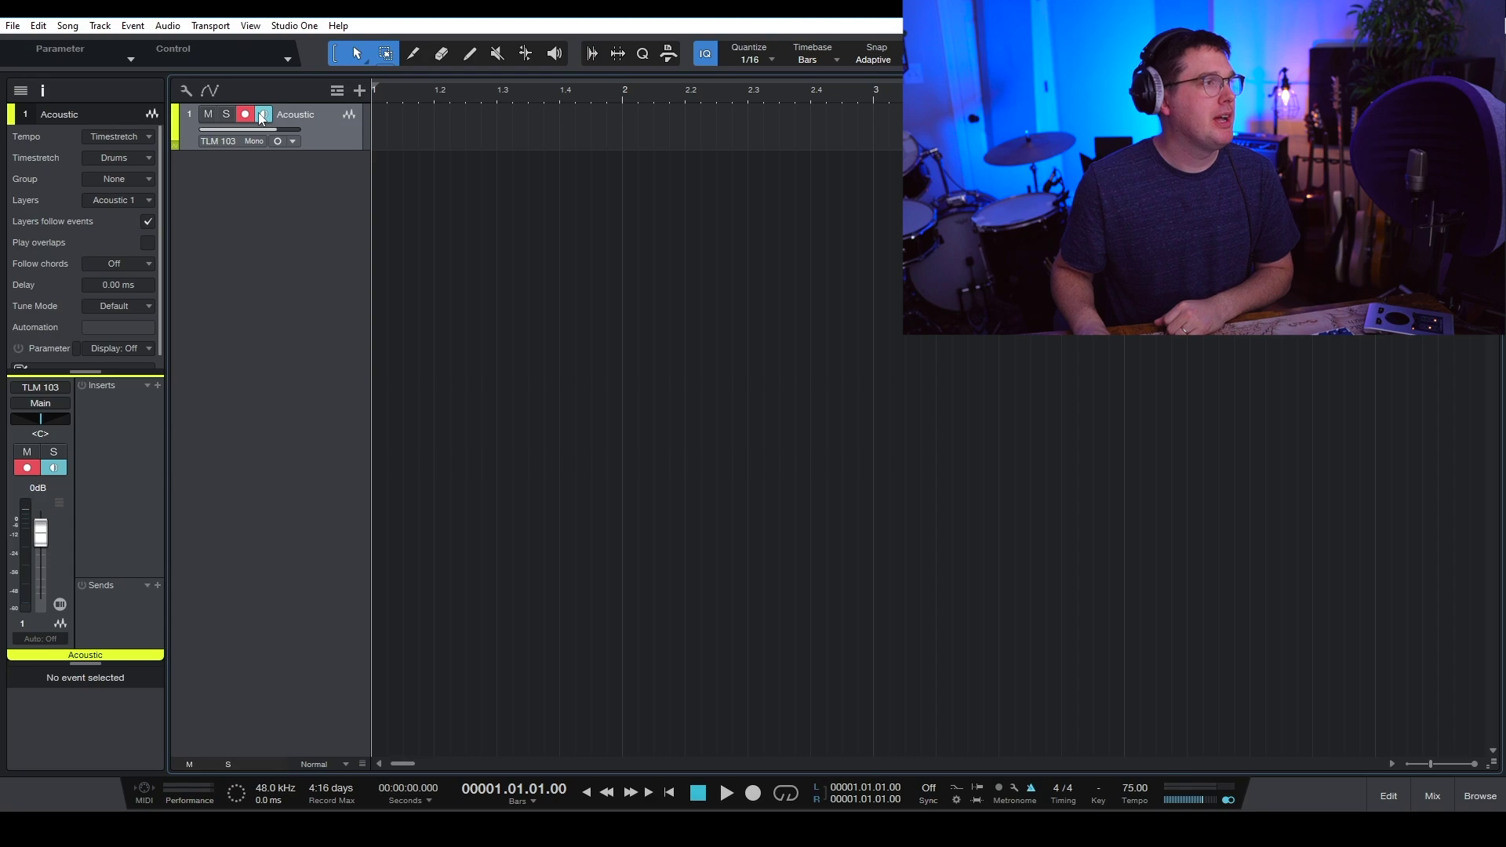
{"action": "left_click", "coordinate": [262, 116]}
{"action": "left_click", "coordinate": [262, 116]}
{"action": "left_click", "coordinate": [258, 115]}
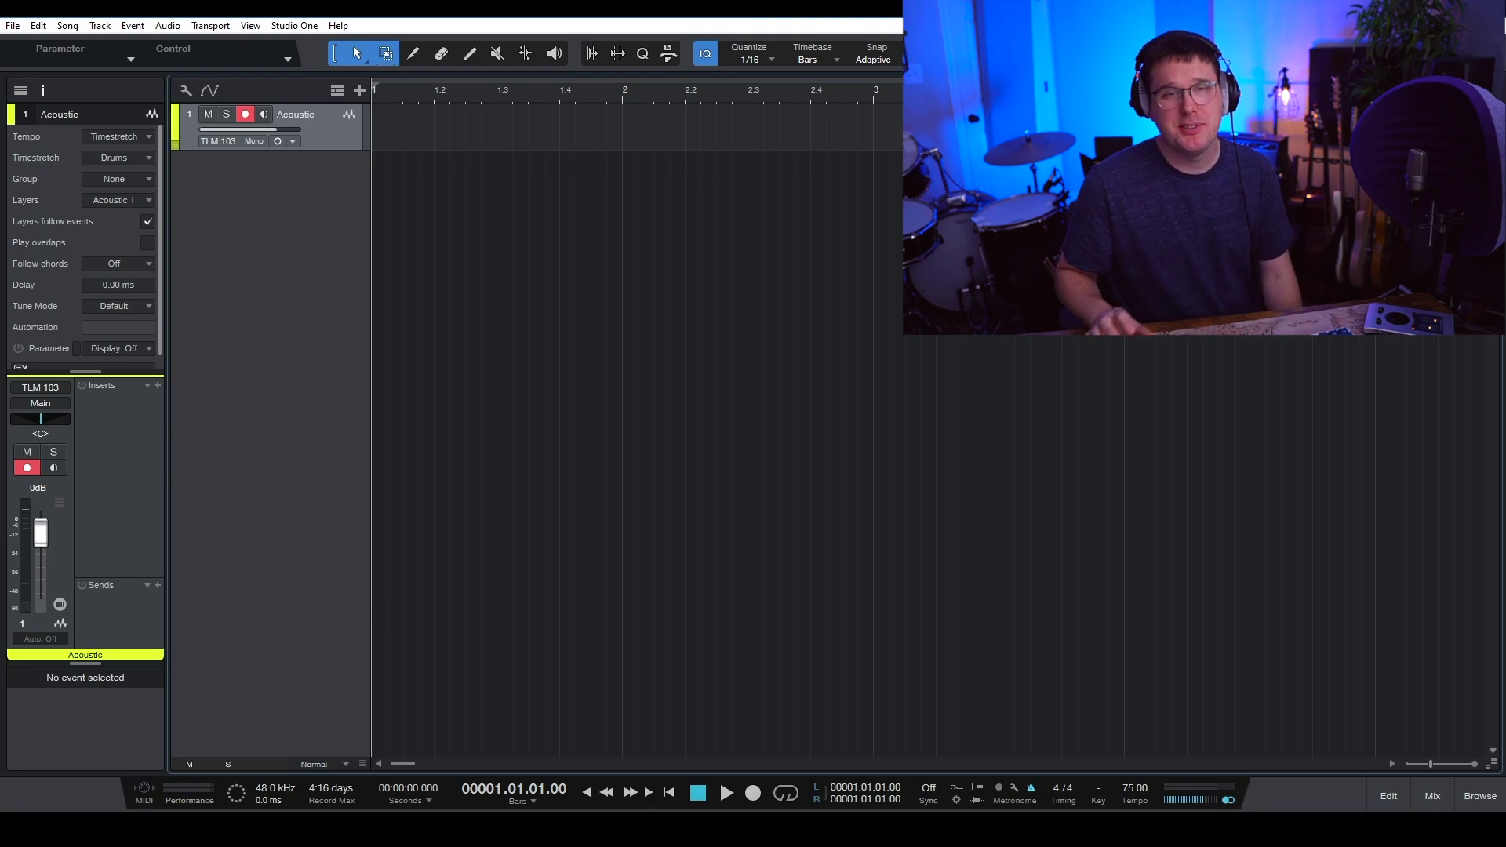
Switch to RME TotalMix FX, enable 48V phantom power and turn off the pad on the first microphone input, and return to Studio One
{"action": "mouse_move", "coordinate": [553, 830]}
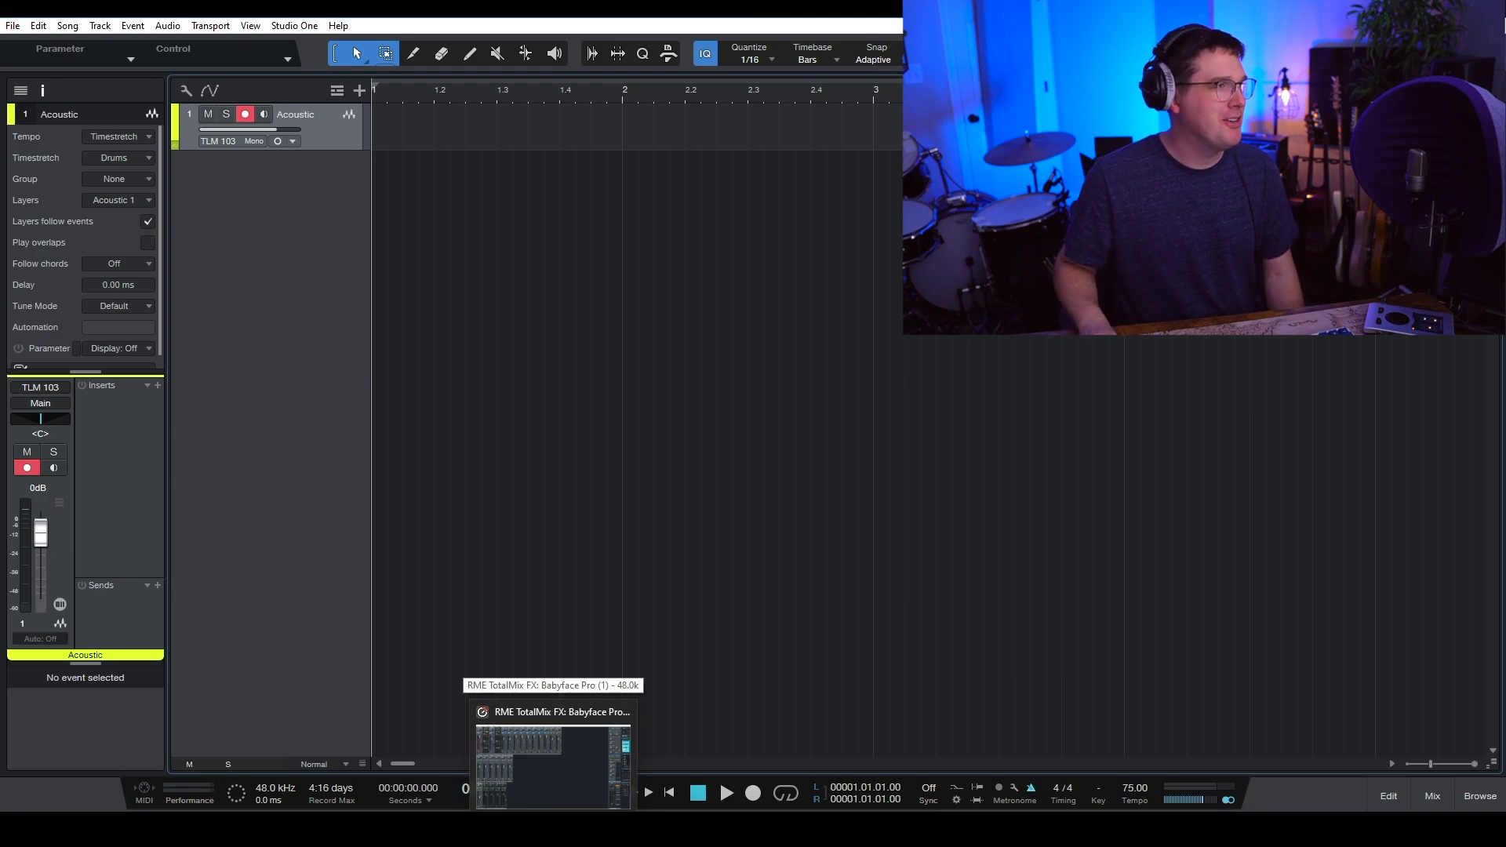
{"action": "left_click", "coordinate": [553, 764]}
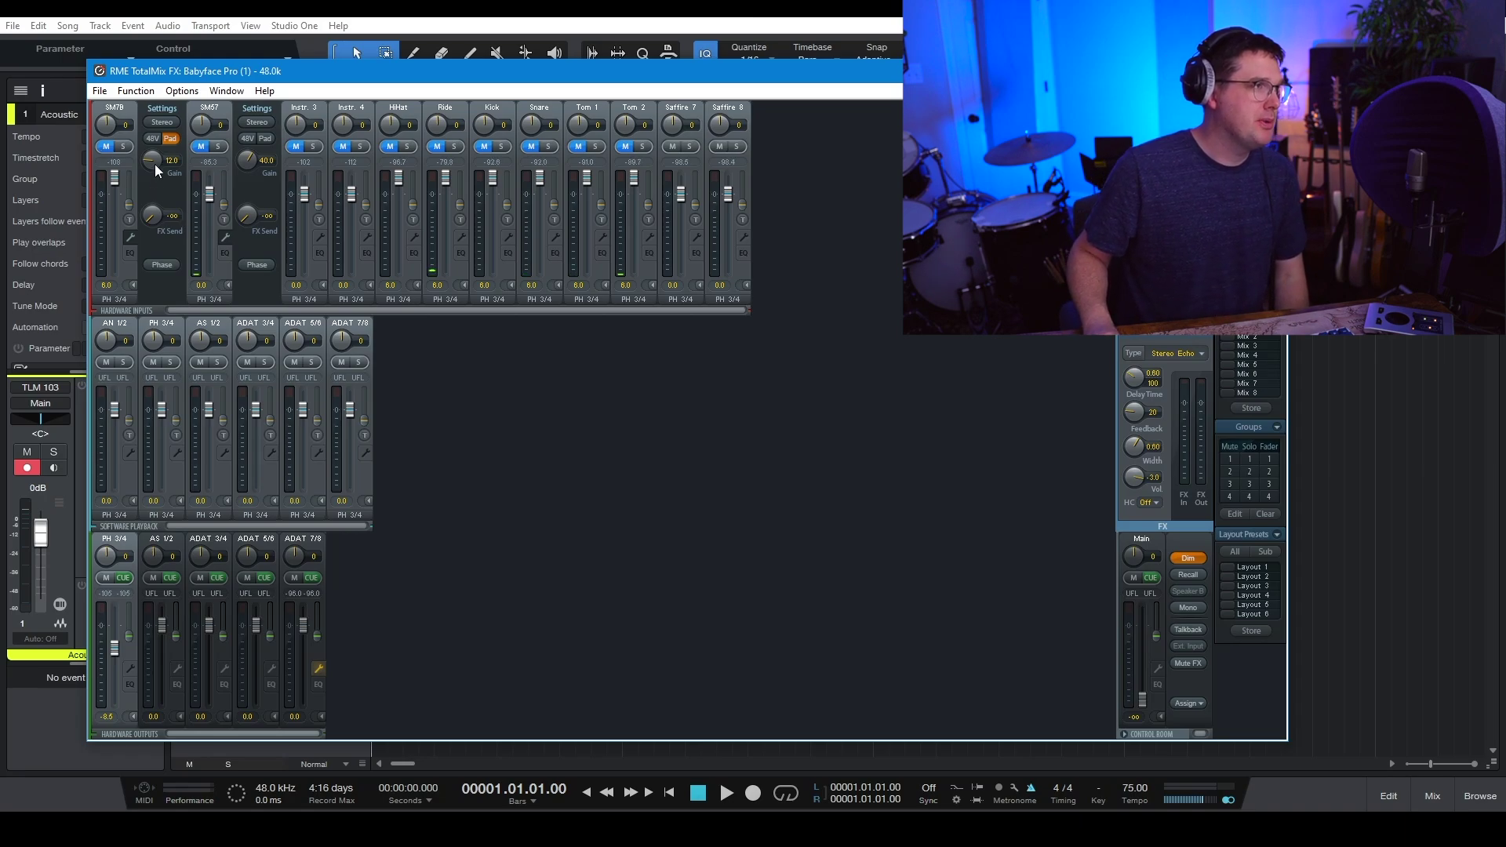
{"action": "left_click", "coordinate": [149, 138]}
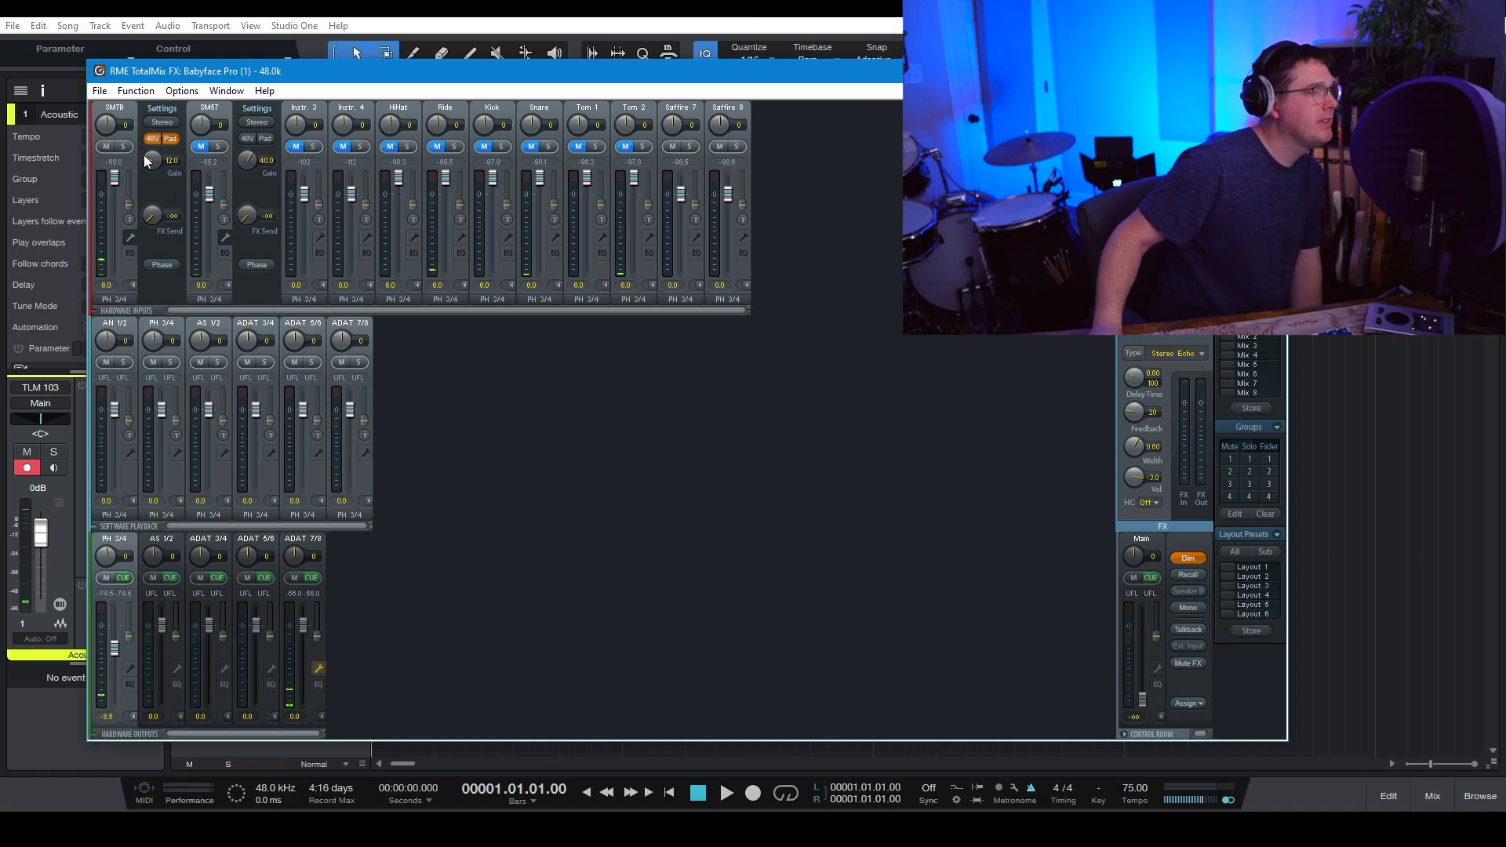
{"action": "left_click", "coordinate": [170, 139]}
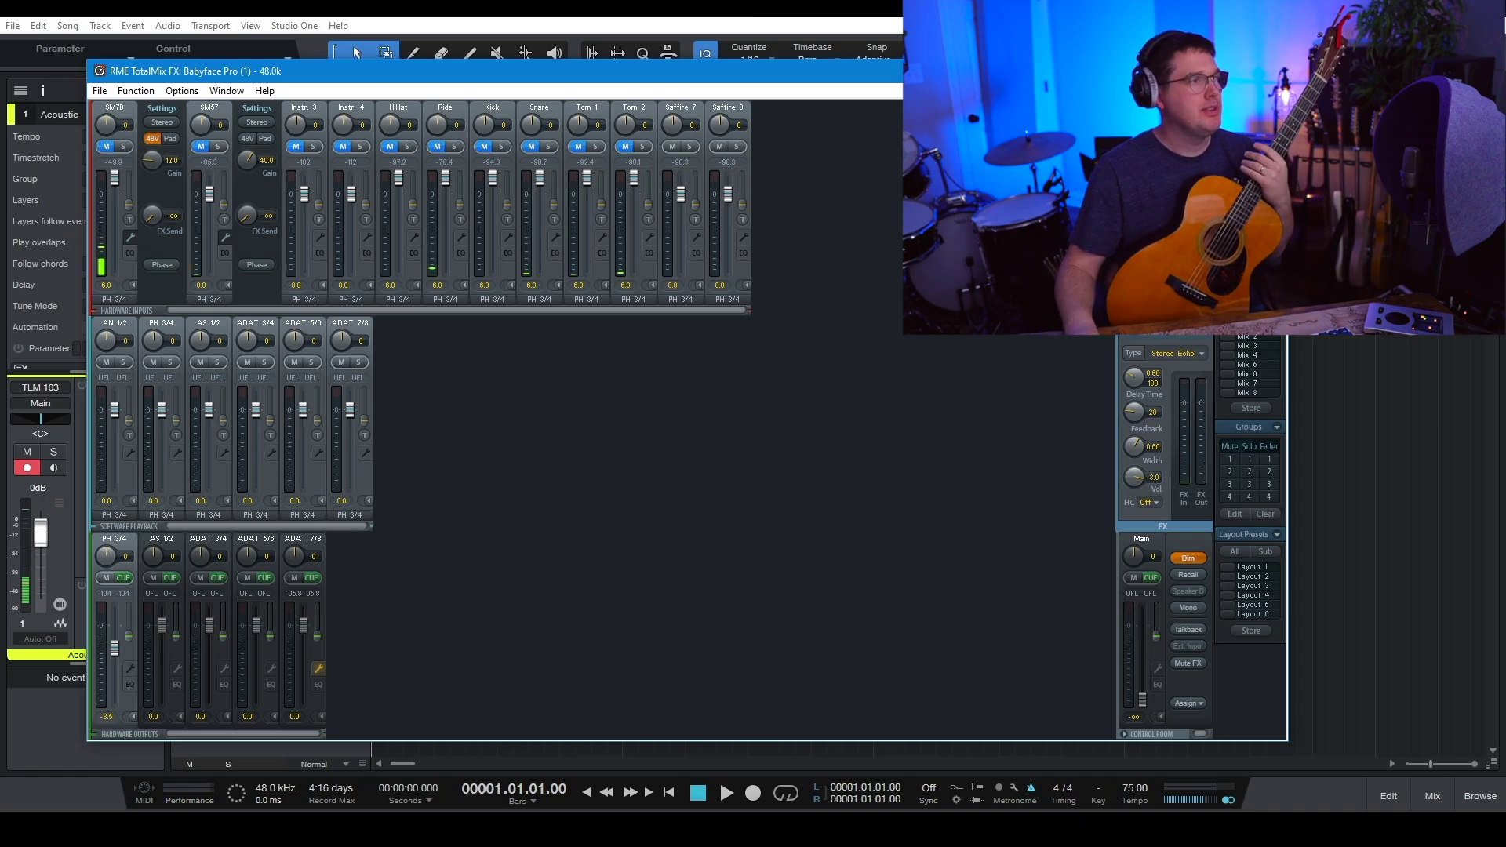
{"action": "key", "text": "alt+Tab"}
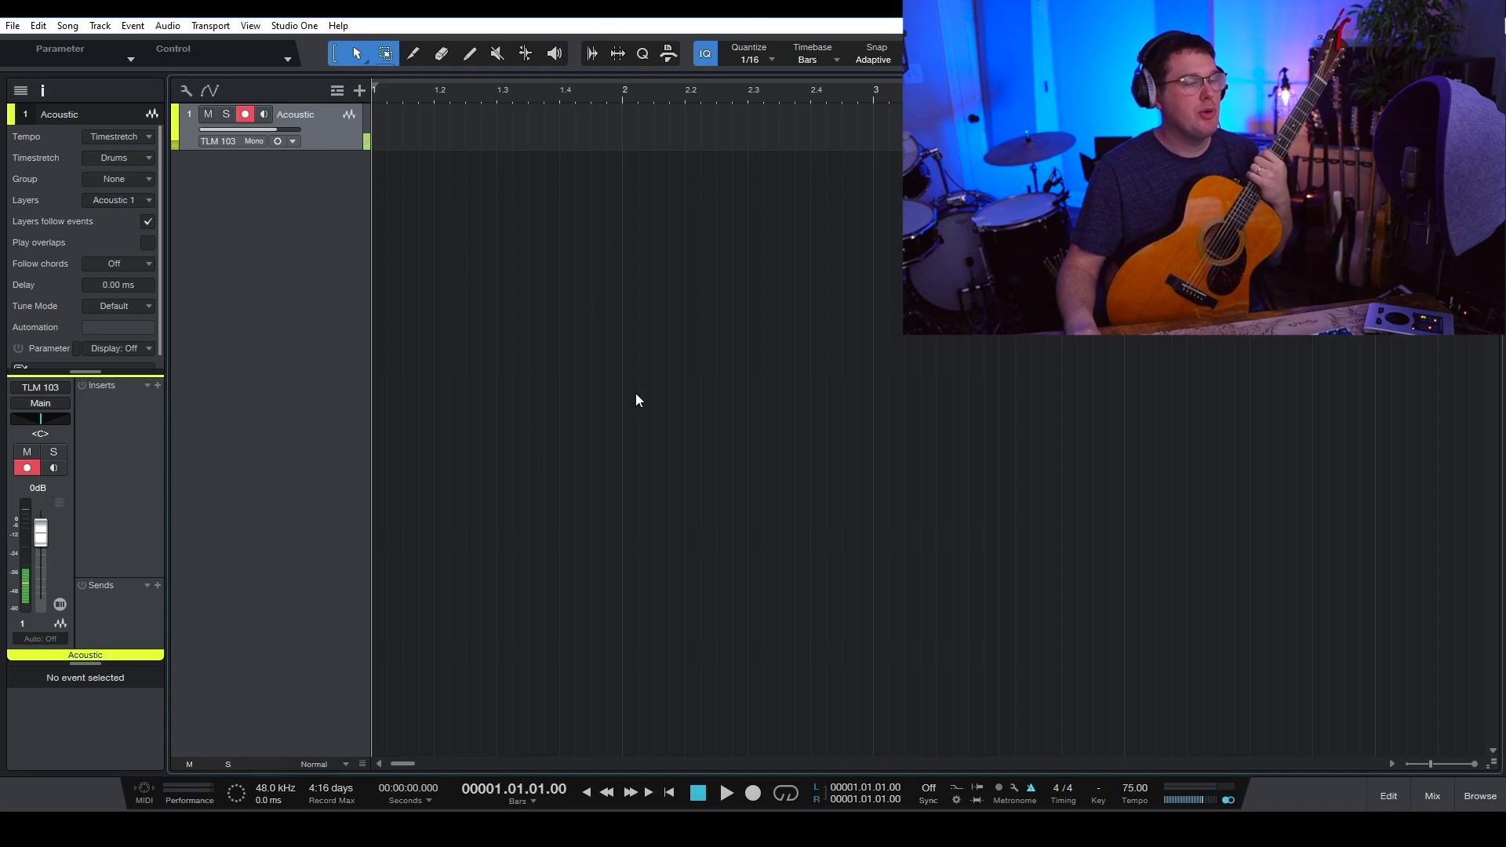
Record a short test clip on the Acoustic track from the song start and raise the clip's gain
{"action": "left_click", "coordinate": [753, 792]}
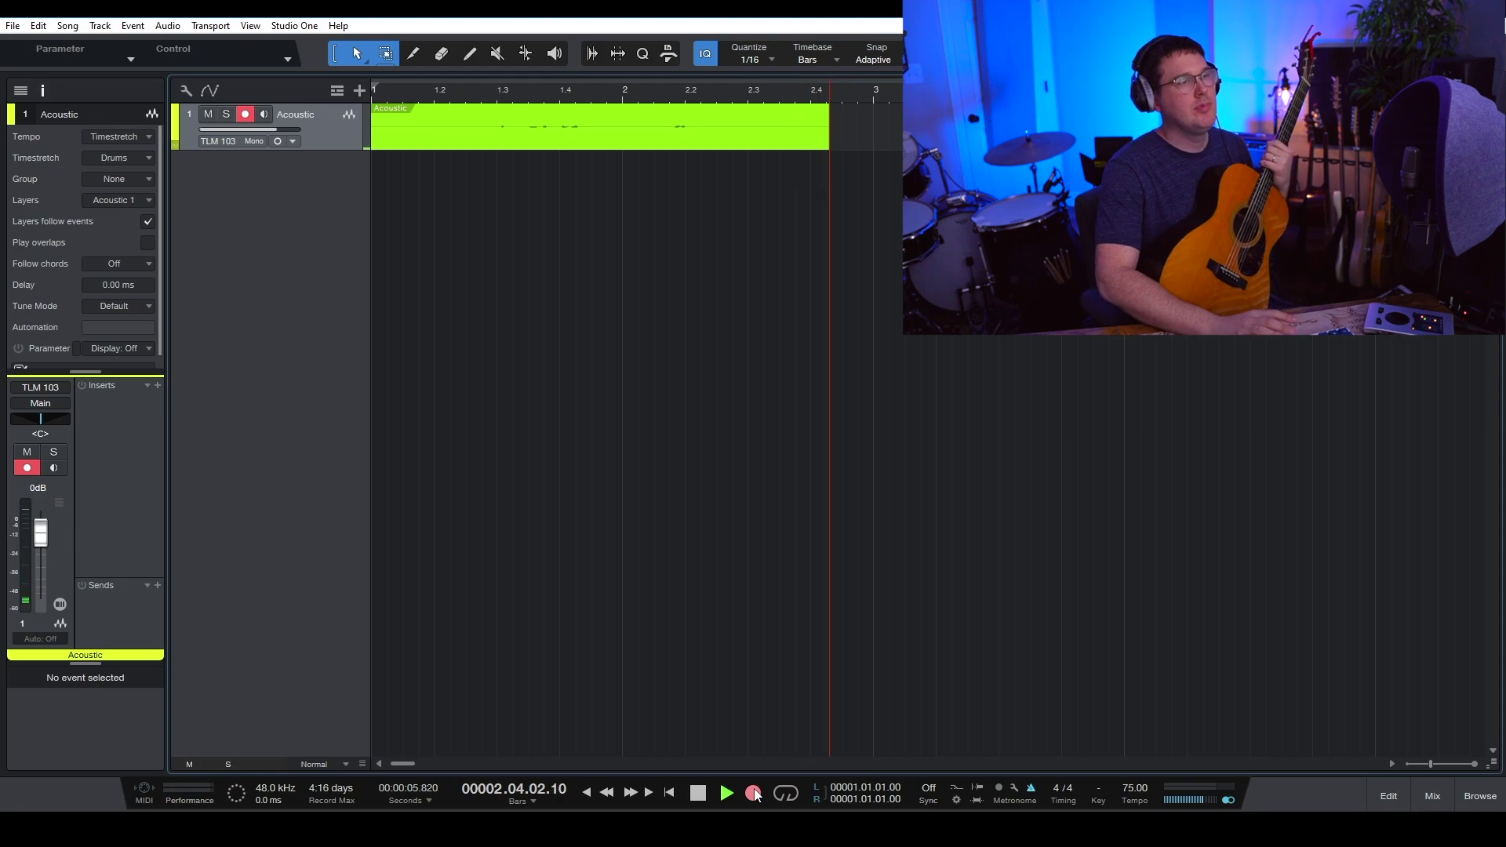
{"action": "key", "text": "space"}
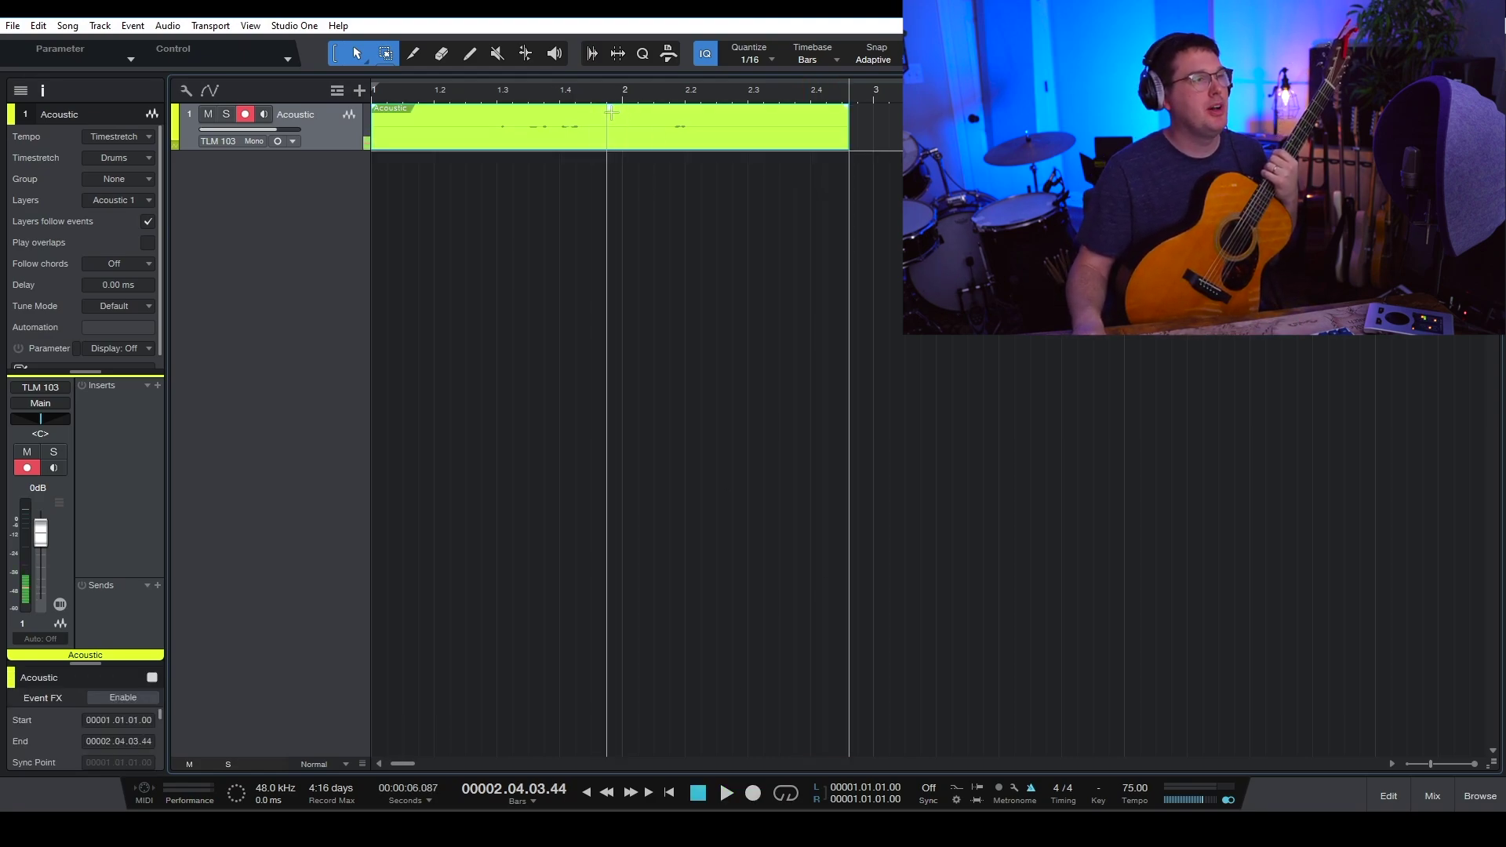
{"action": "left_click_drag", "start_coordinate": [614, 111], "coordinate": [613, 100]}
Play back the test clip from position 1.2.4 and delete it from the Acoustic track
{"action": "left_click", "coordinate": [481, 93]}
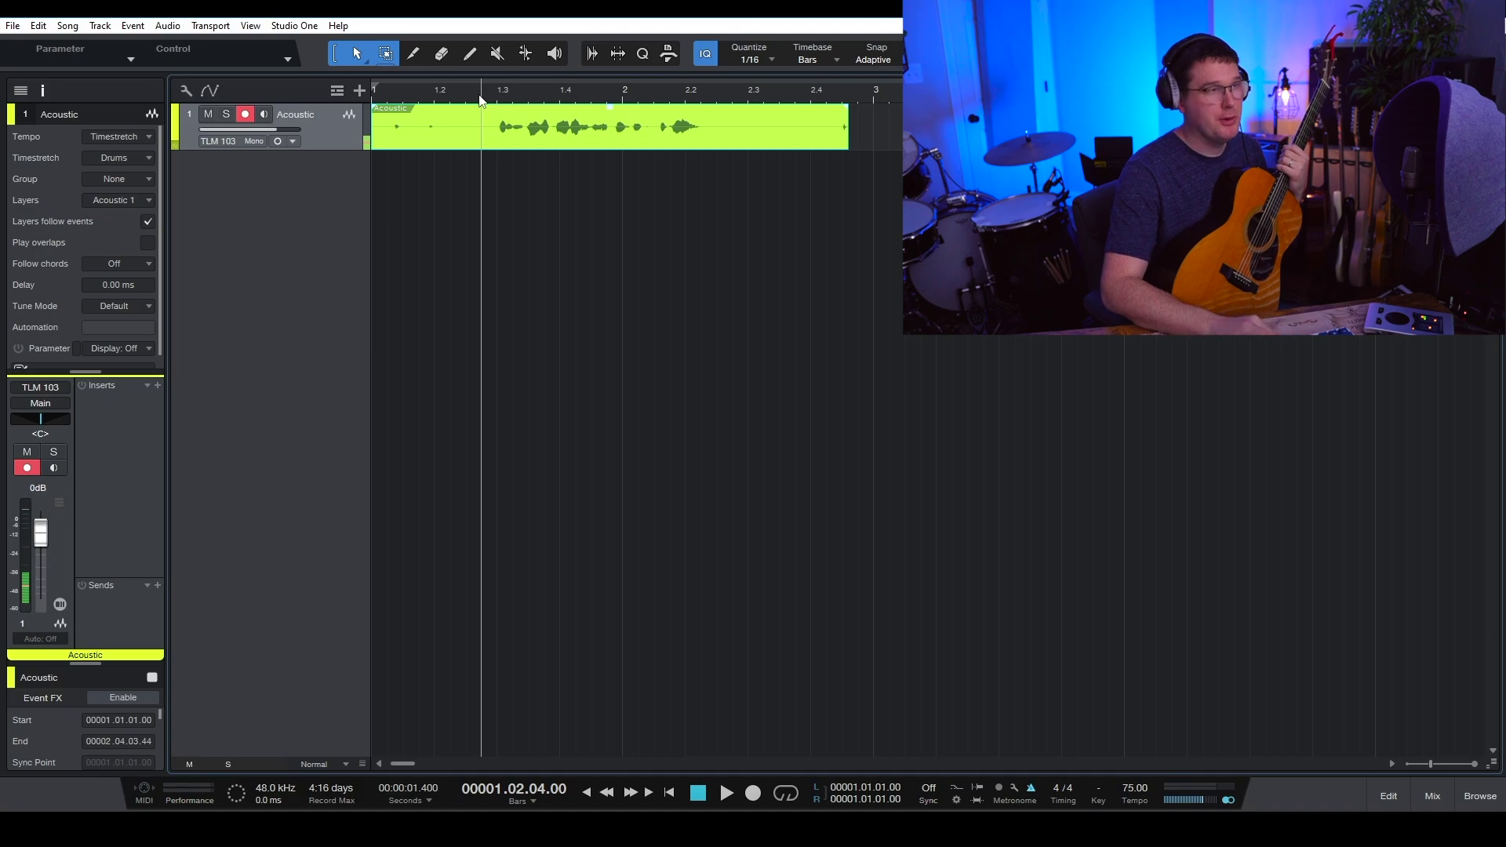
{"action": "key", "text": "space"}
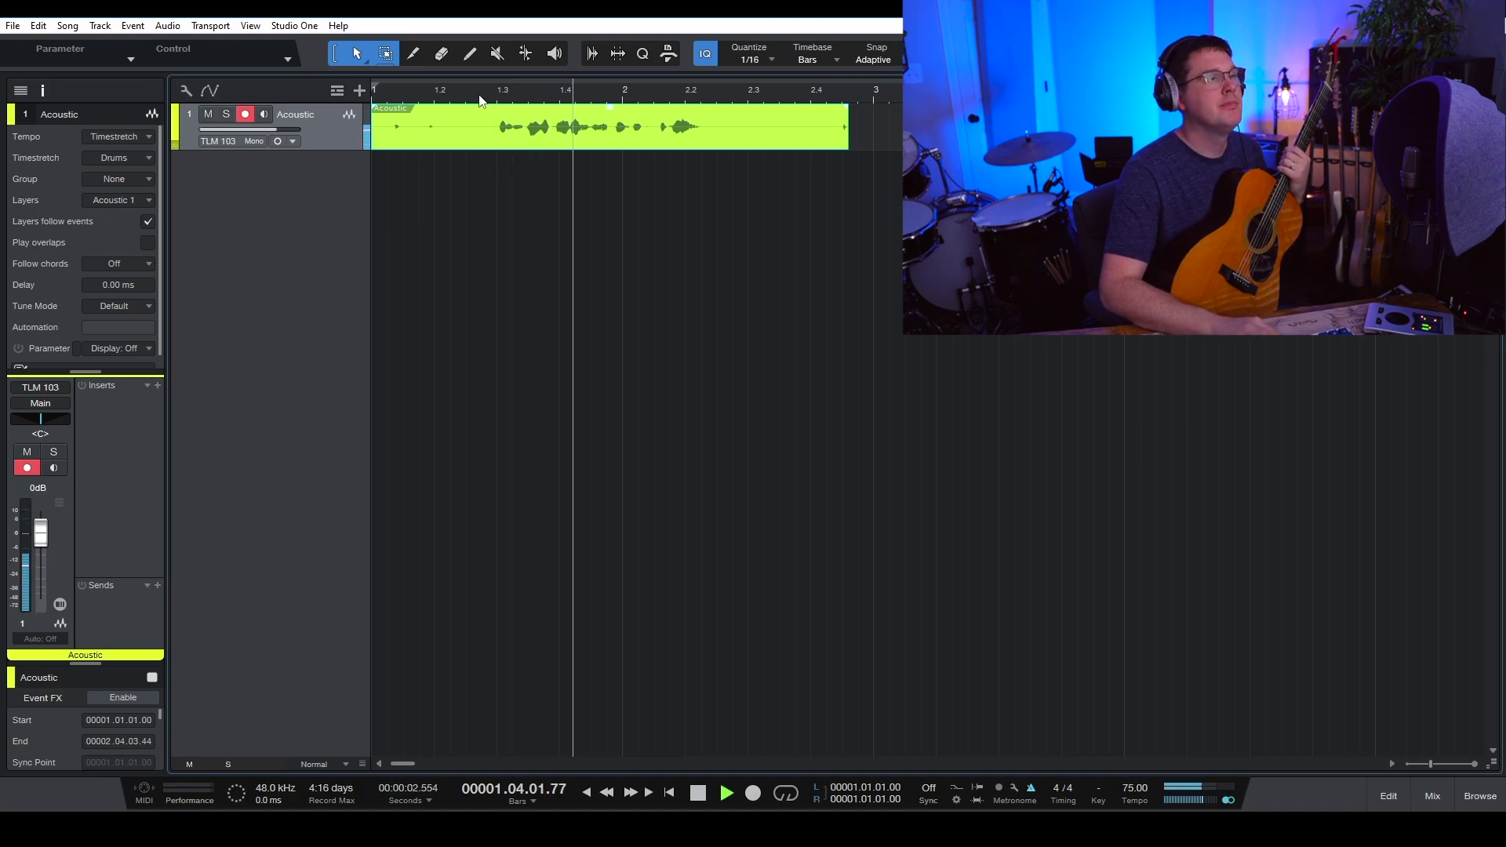
{"action": "key", "text": "space"}
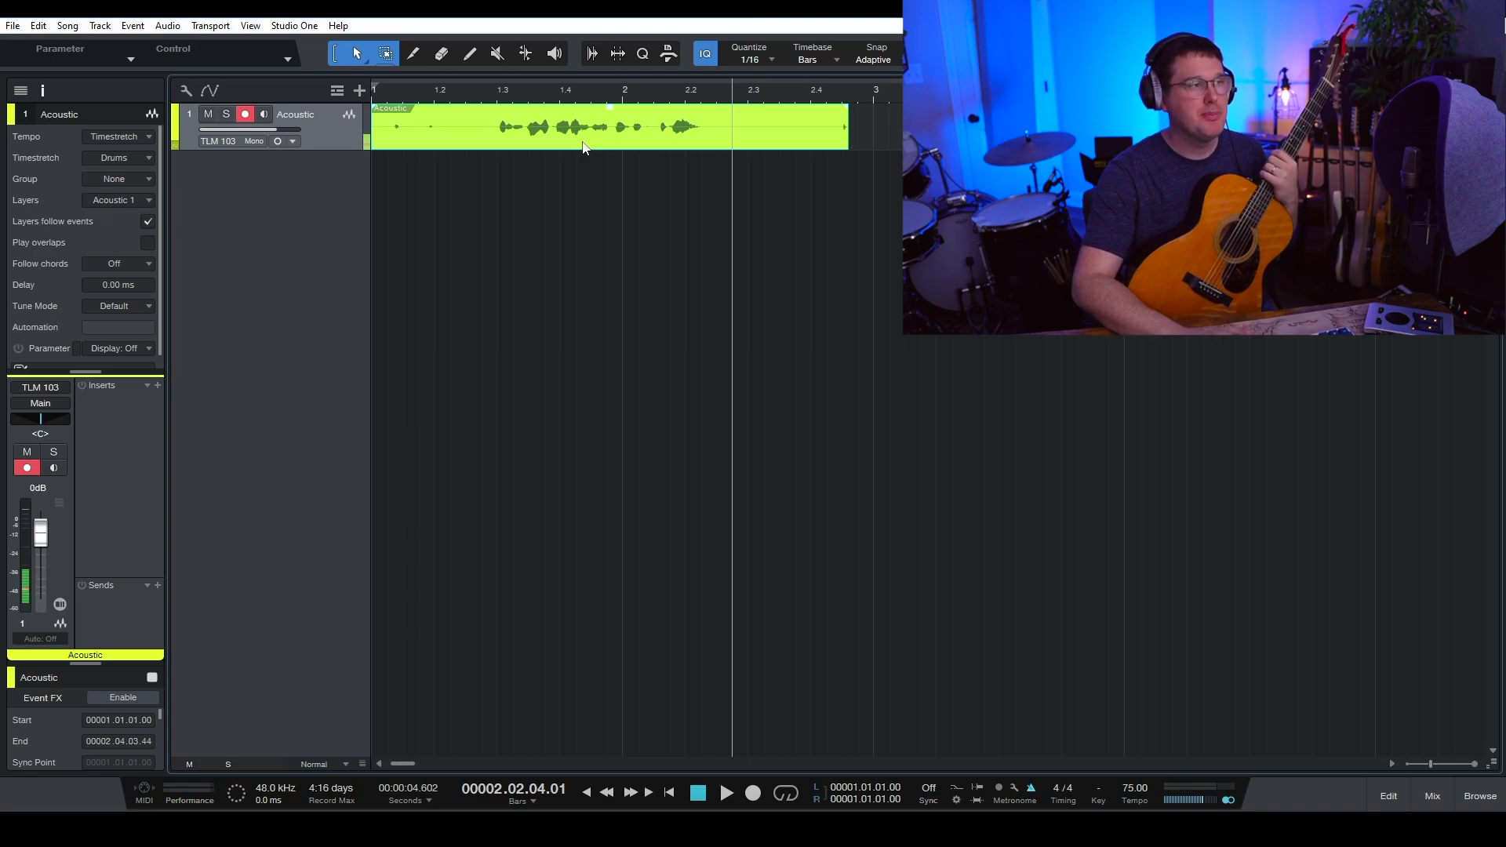
{"action": "key", "text": "Delete"}
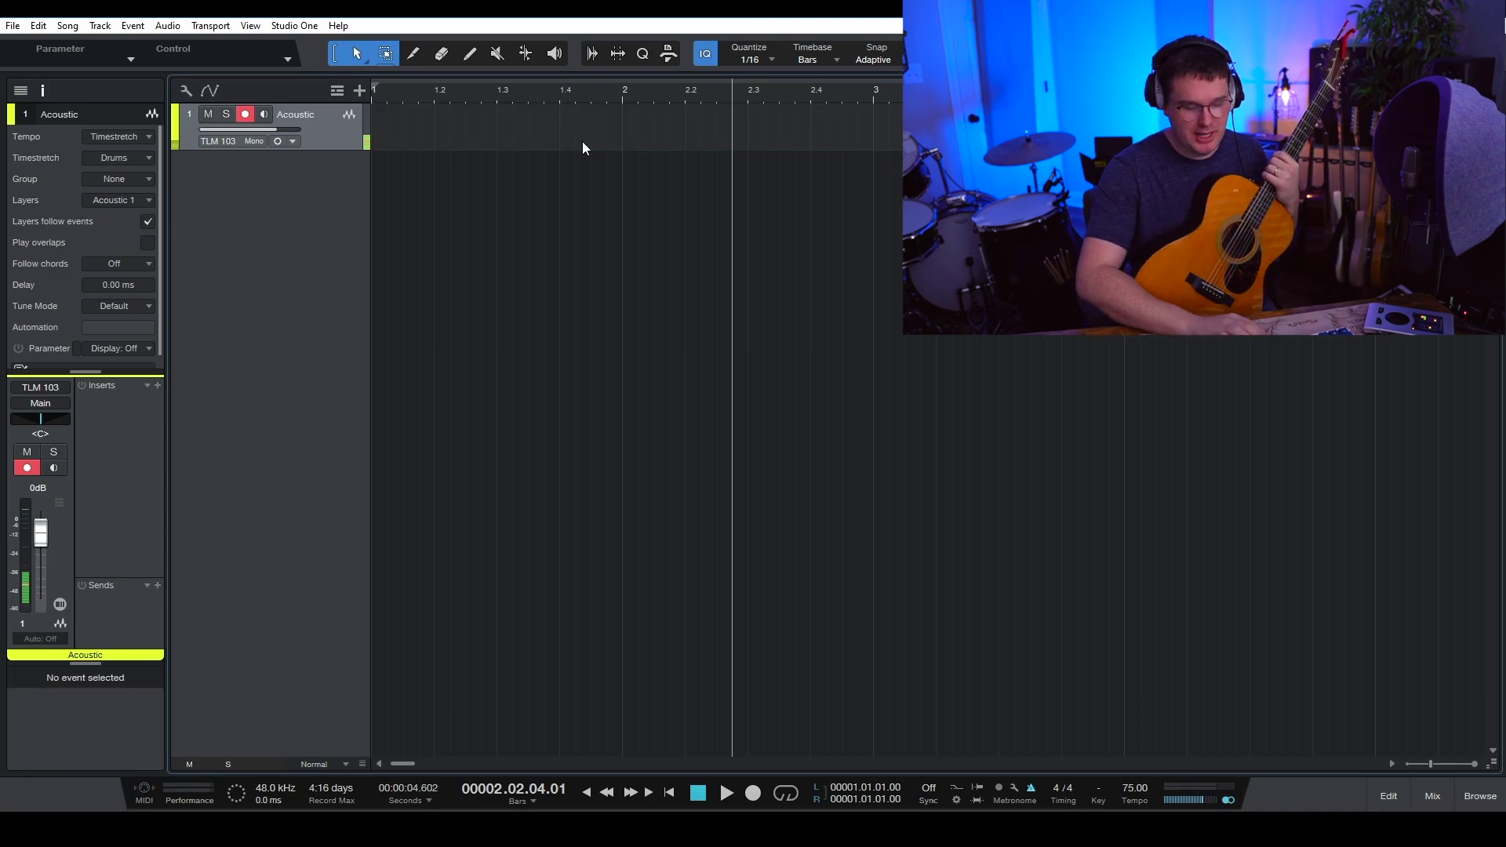
Record a full guitar take on the Acoustic track from the song start to about bar 24
{"action": "key", "text": "comma"}
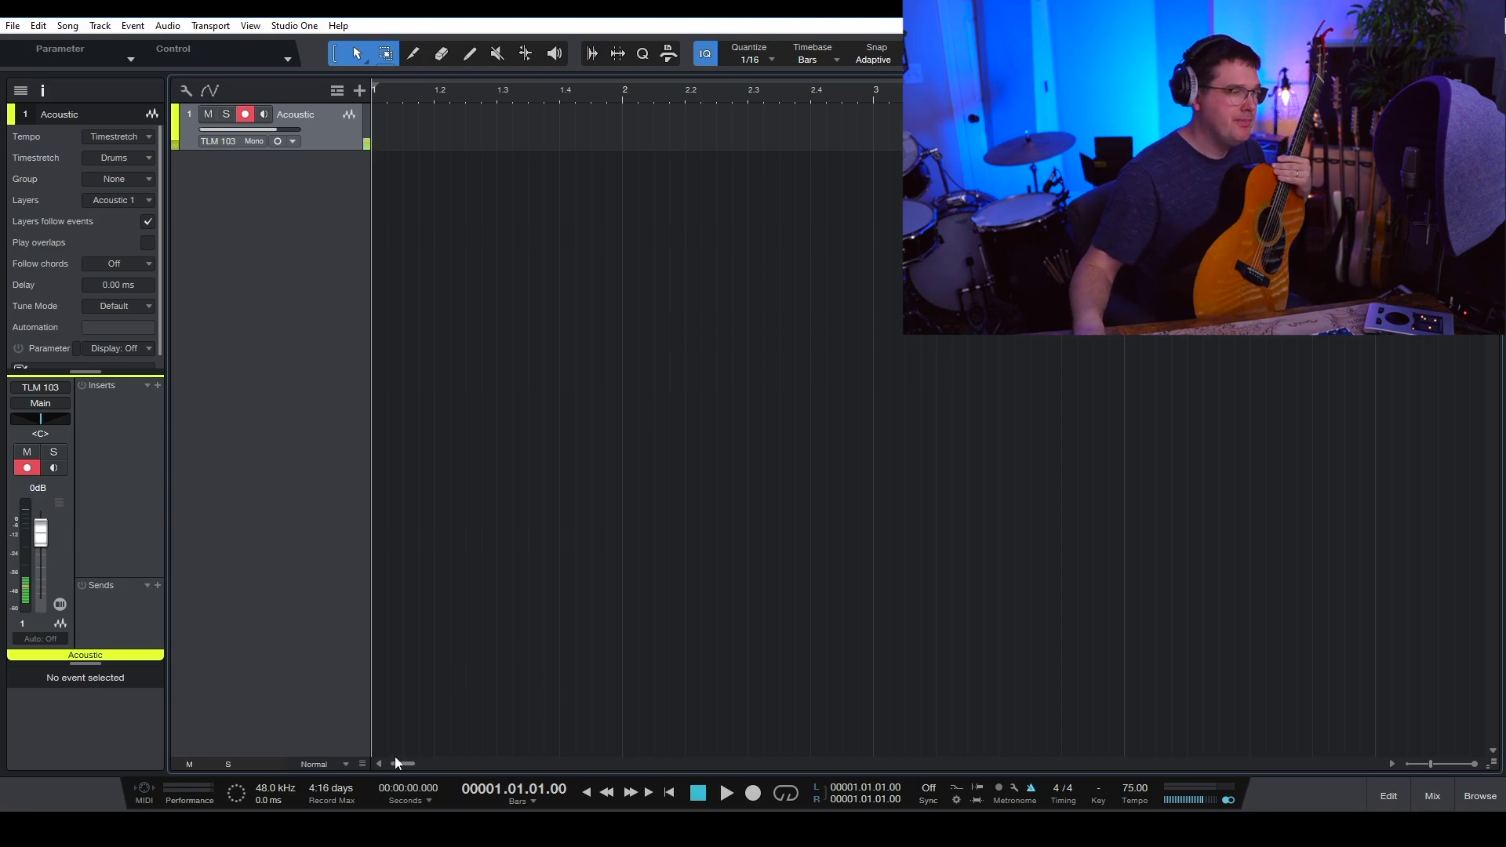
{"action": "left_click", "coordinate": [754, 793]}
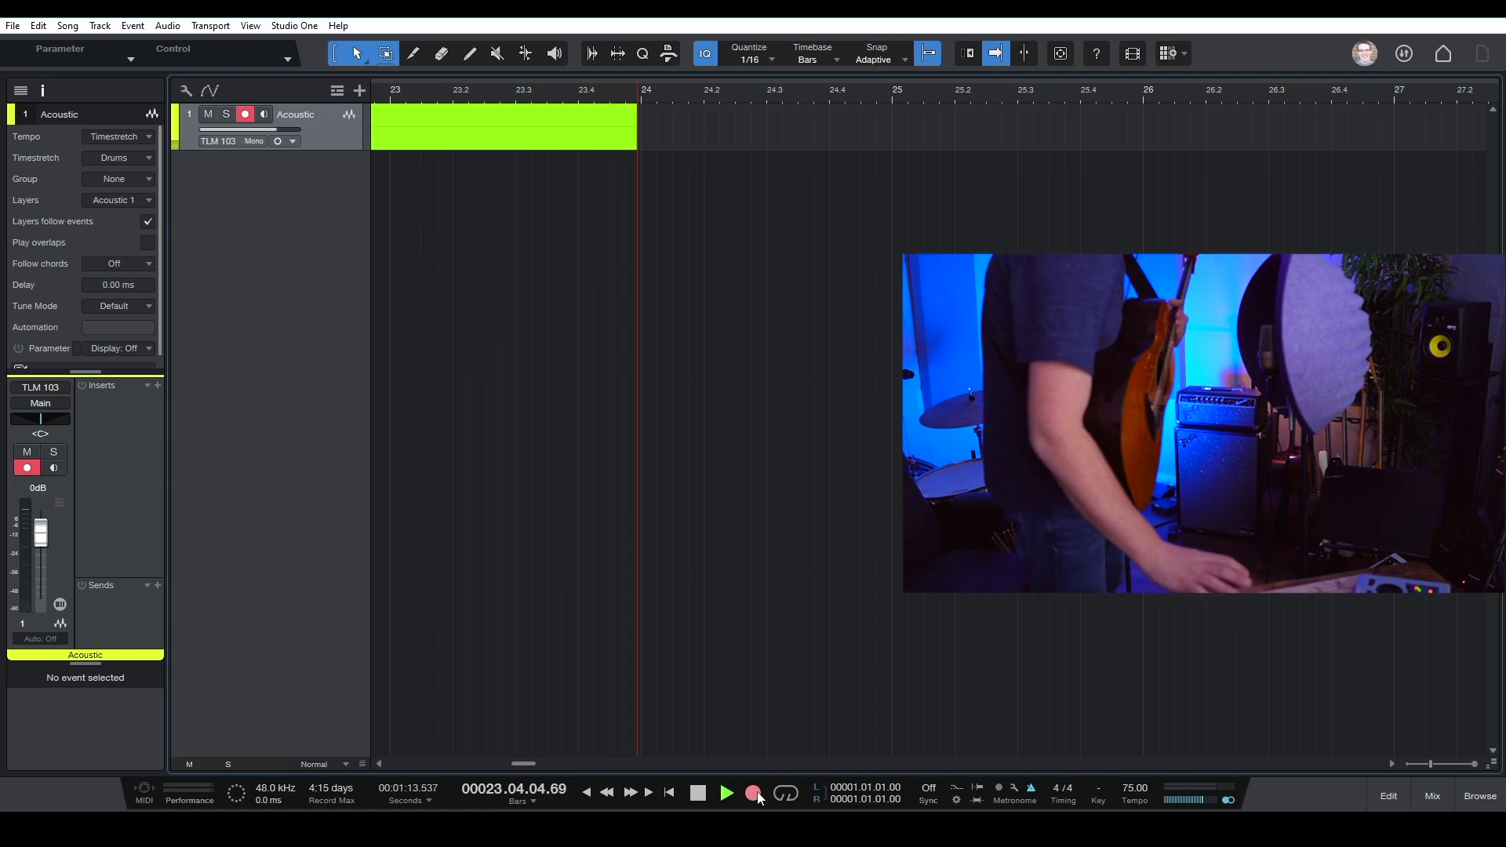
{"action": "key", "text": "space"}
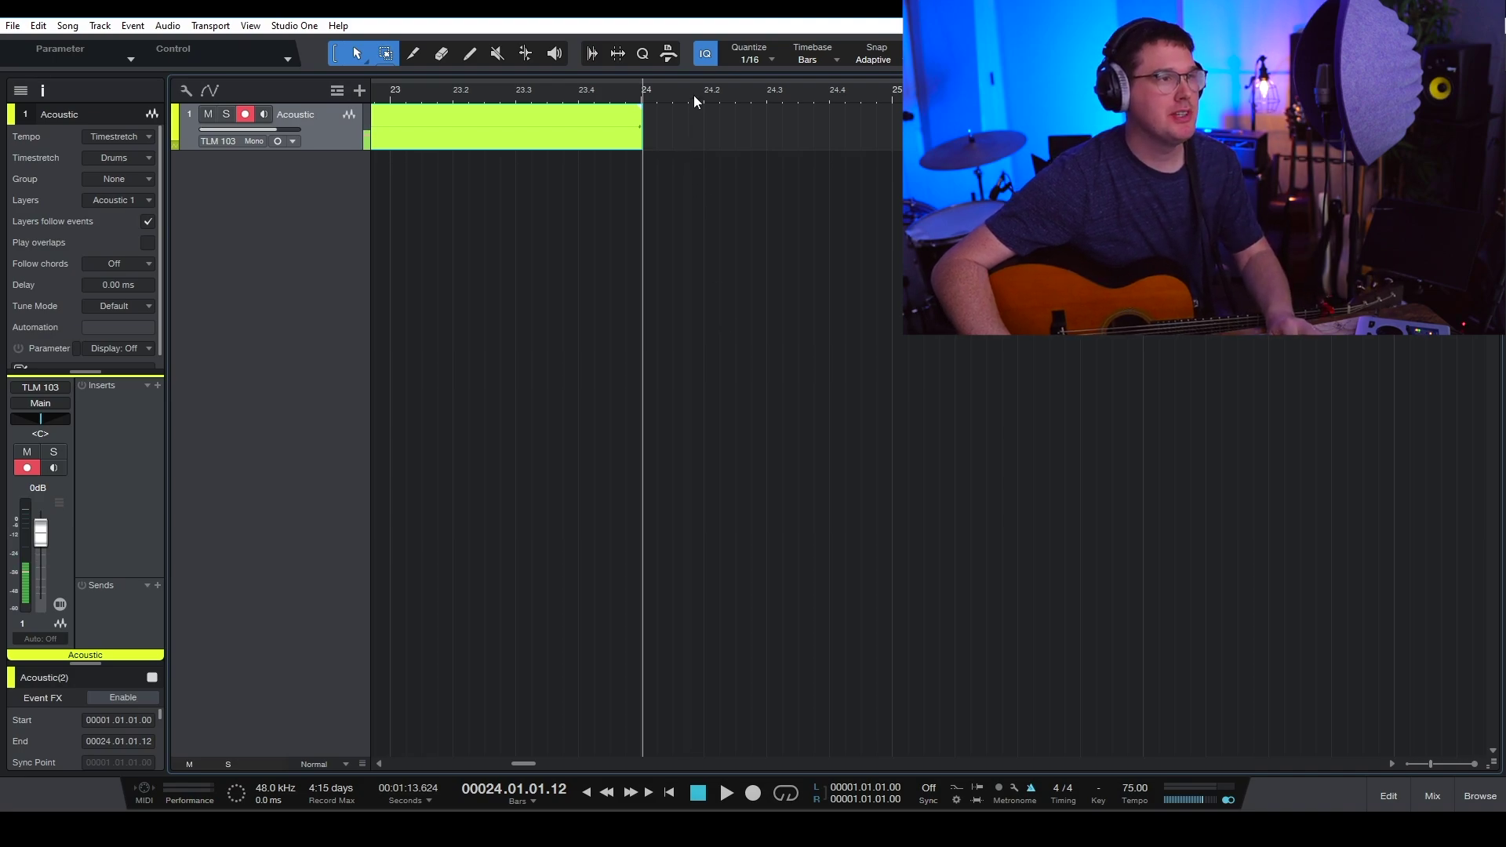
Check the microphone input's gain in RME TotalMix FX and play back the Acoustic take from position 3.4 in Studio One
{"action": "scroll", "coordinate": [701, 95], "scroll_direction": "up", "scroll_amount": 1}
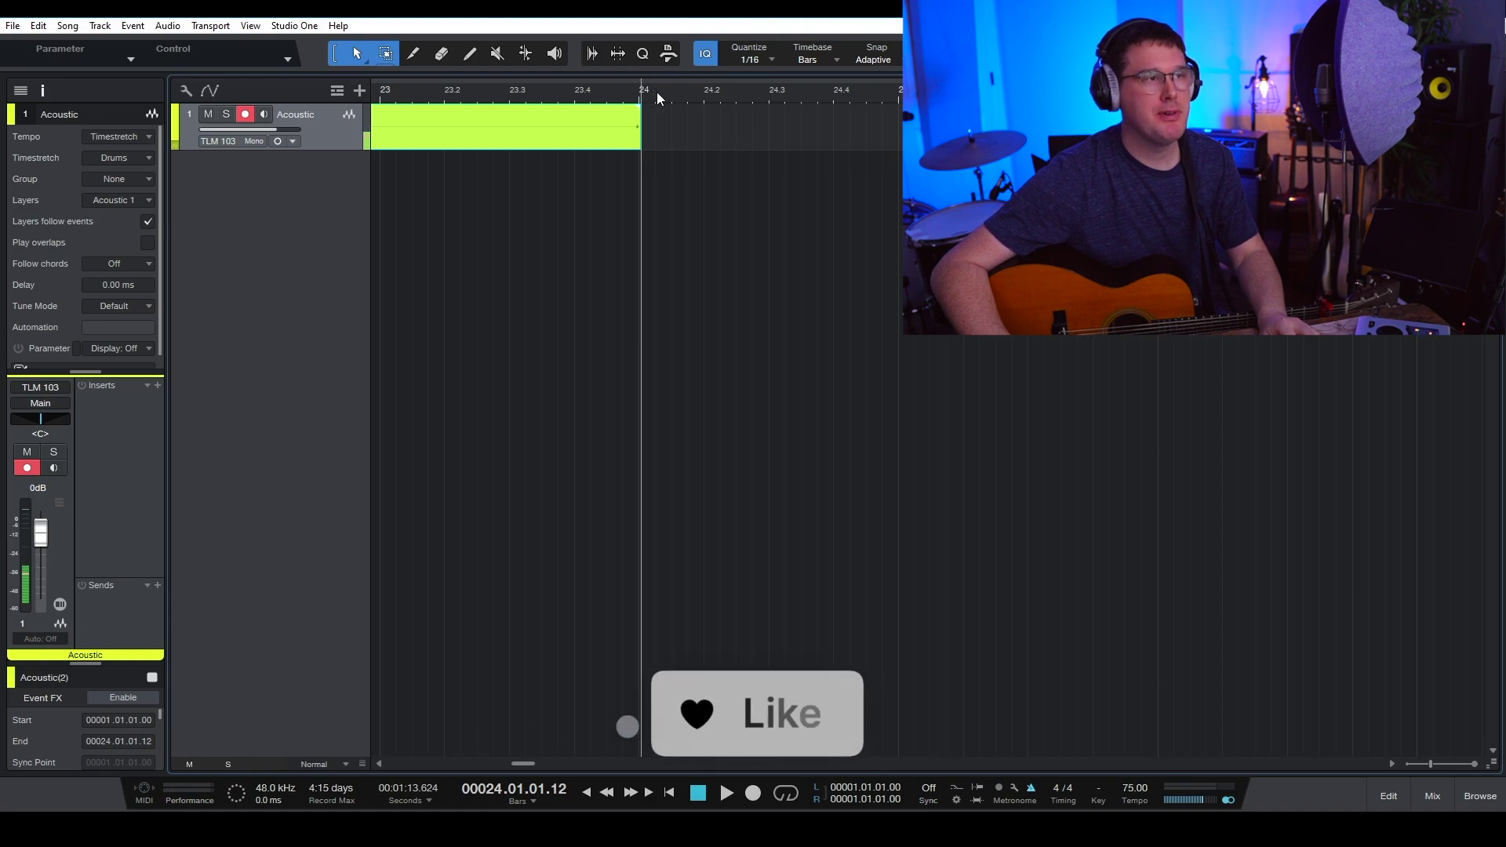
{"action": "left_click_drag", "start_coordinate": [656, 91], "coordinate": [673, 140]}
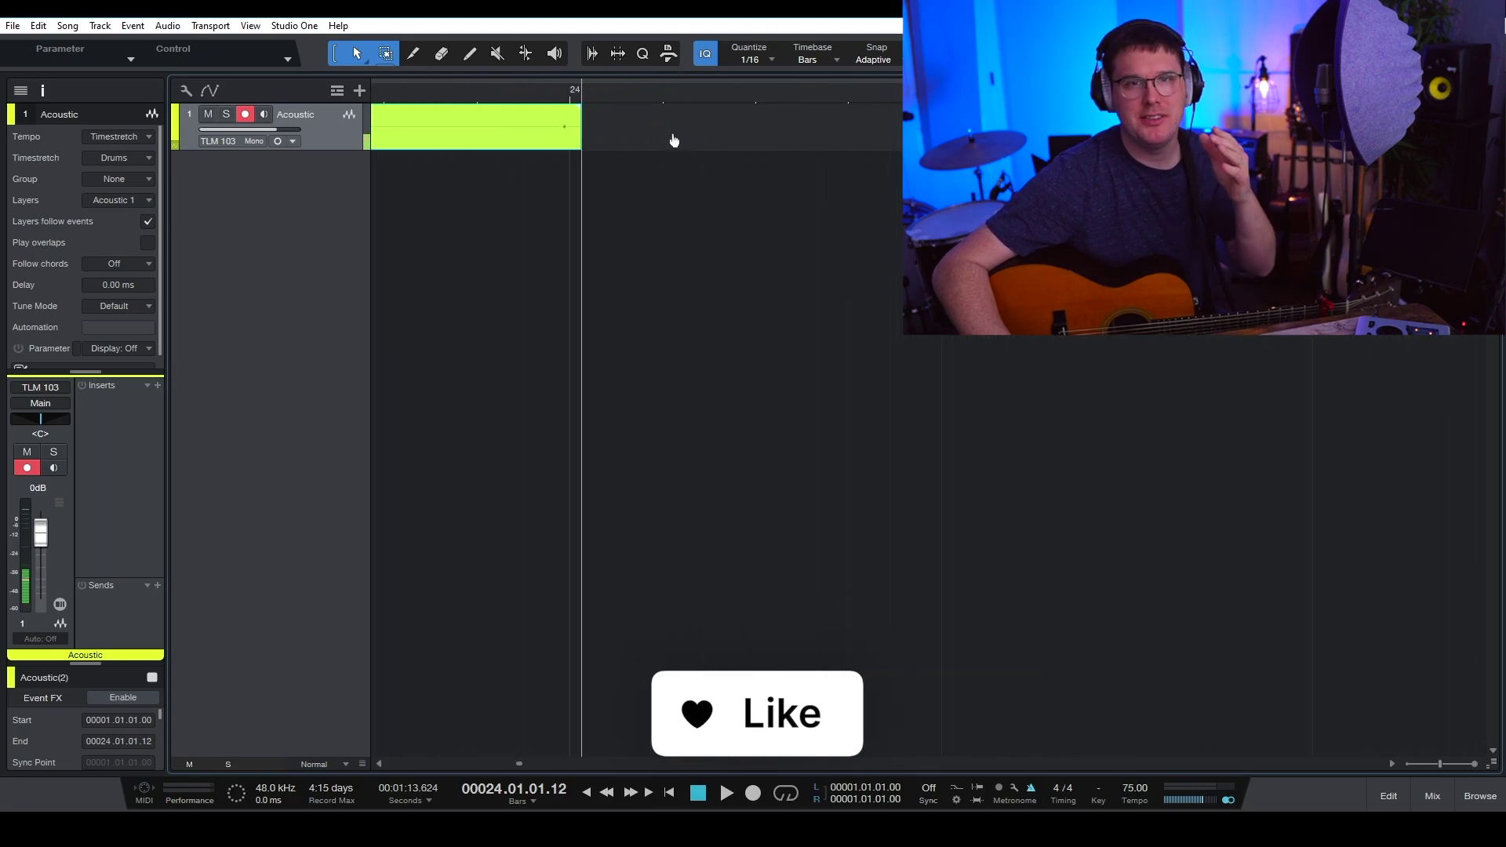
{"action": "left_click_drag", "start_coordinate": [672, 138], "coordinate": [704, 51]}
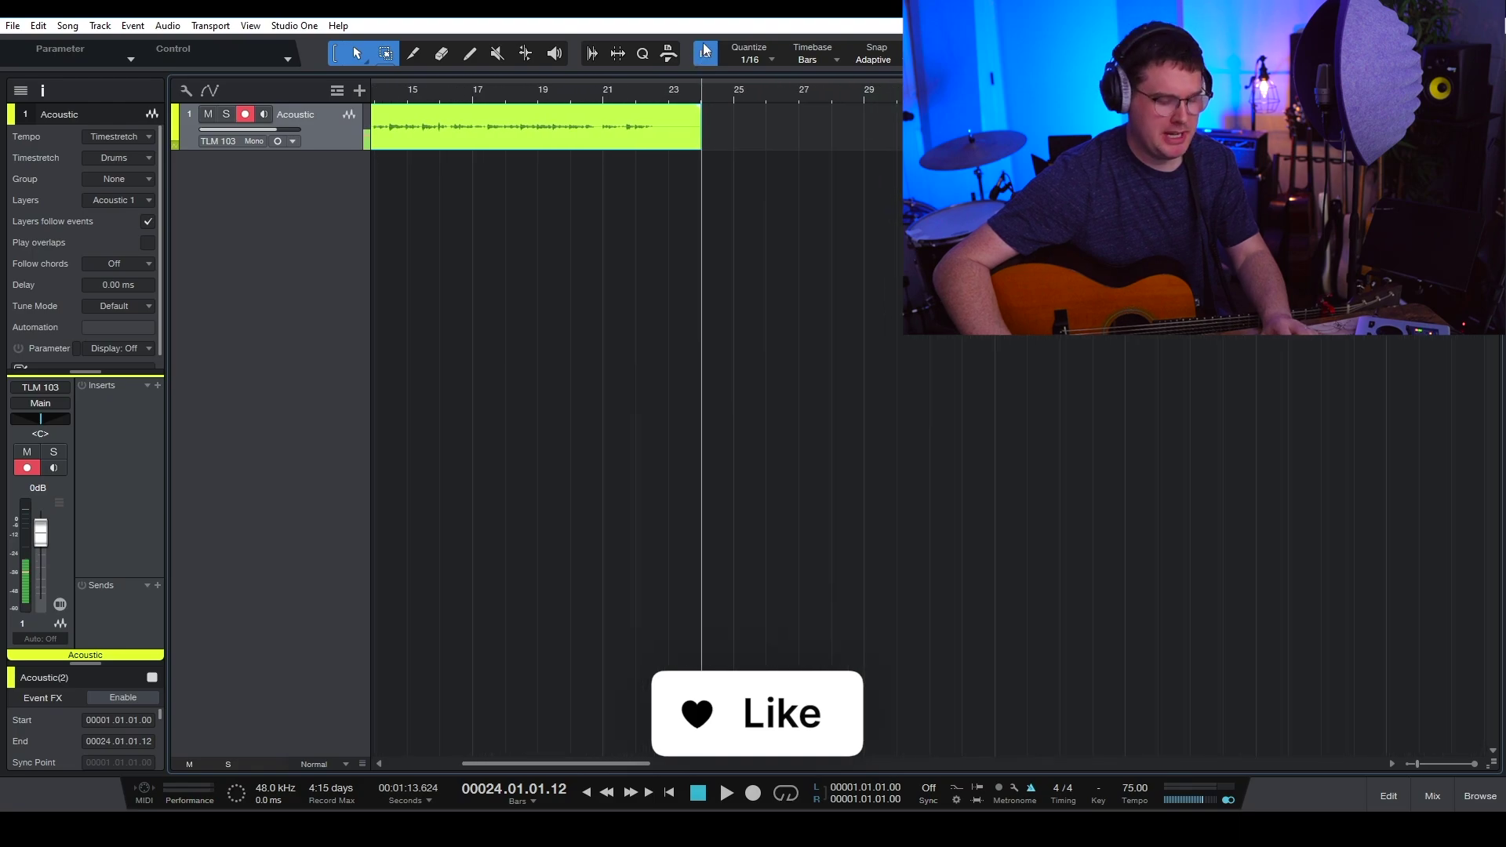
{"action": "key", "text": "Home"}
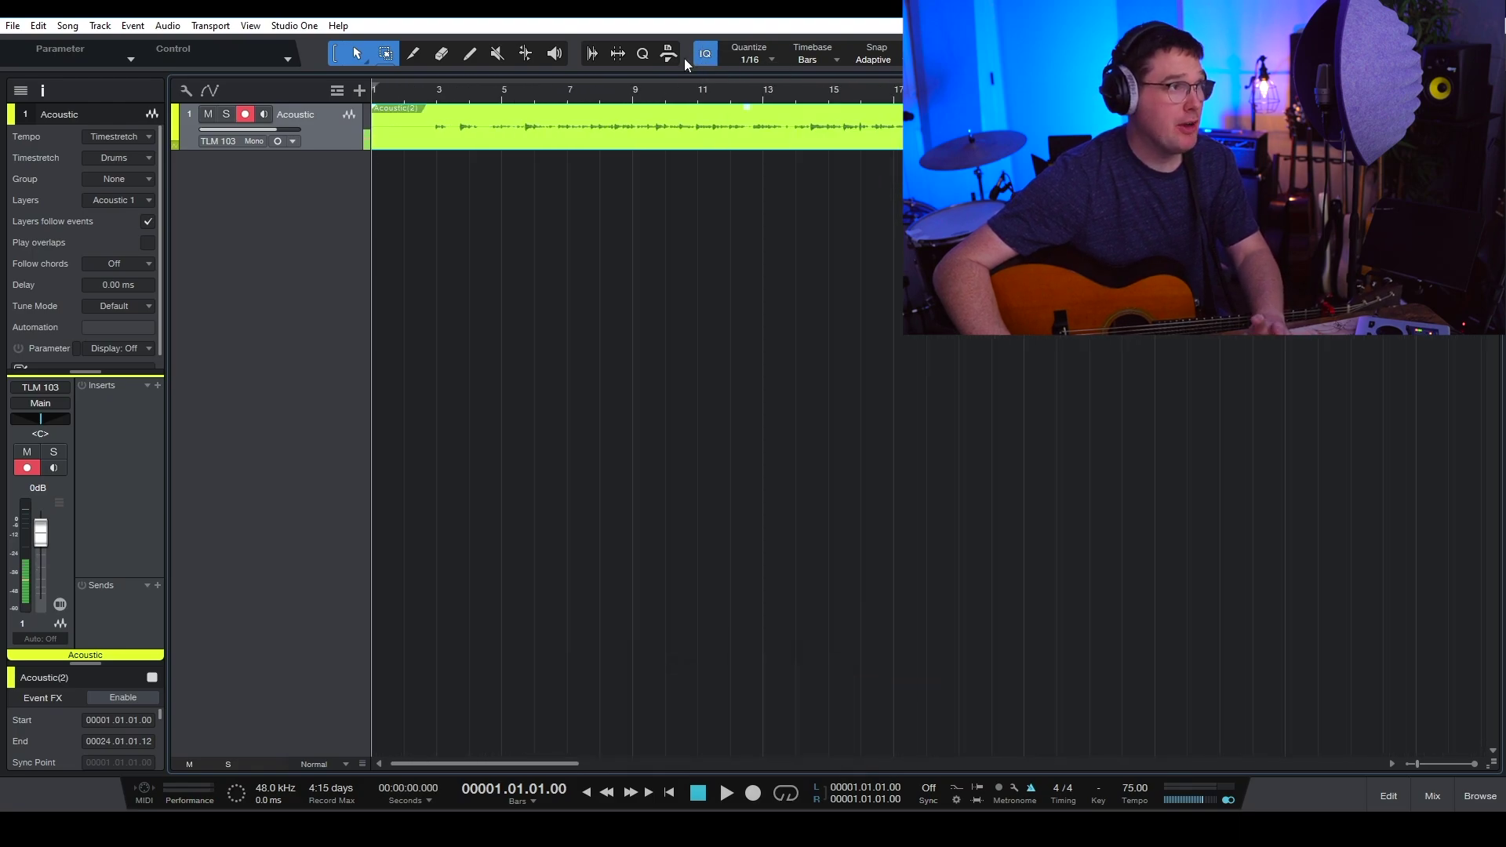
{"action": "left_click", "coordinate": [465, 90]}
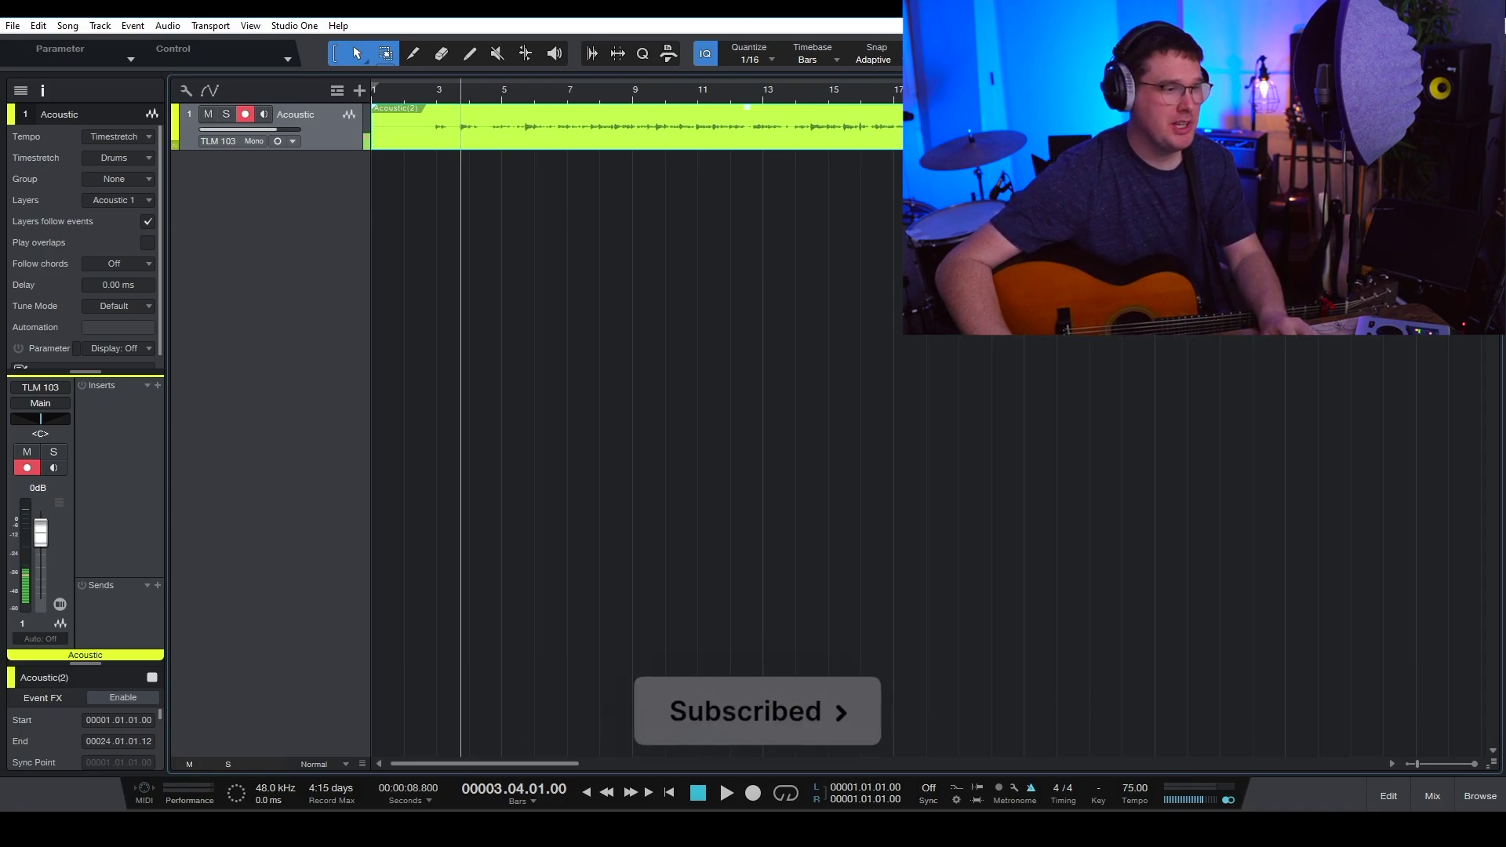
{"action": "left_click", "coordinate": [569, 811]}
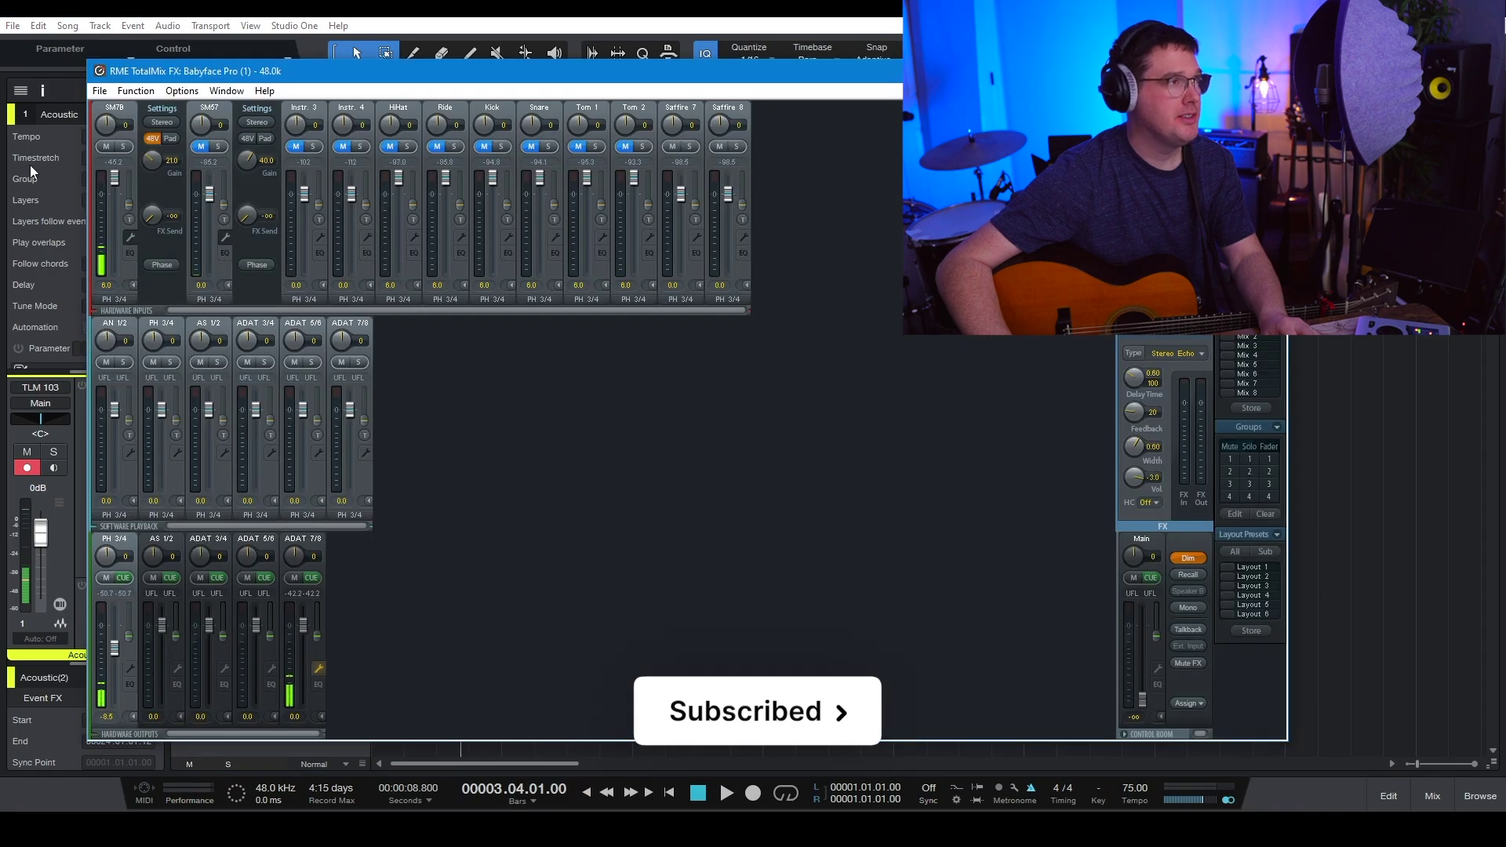
{"action": "key", "text": "alt+Tab"}
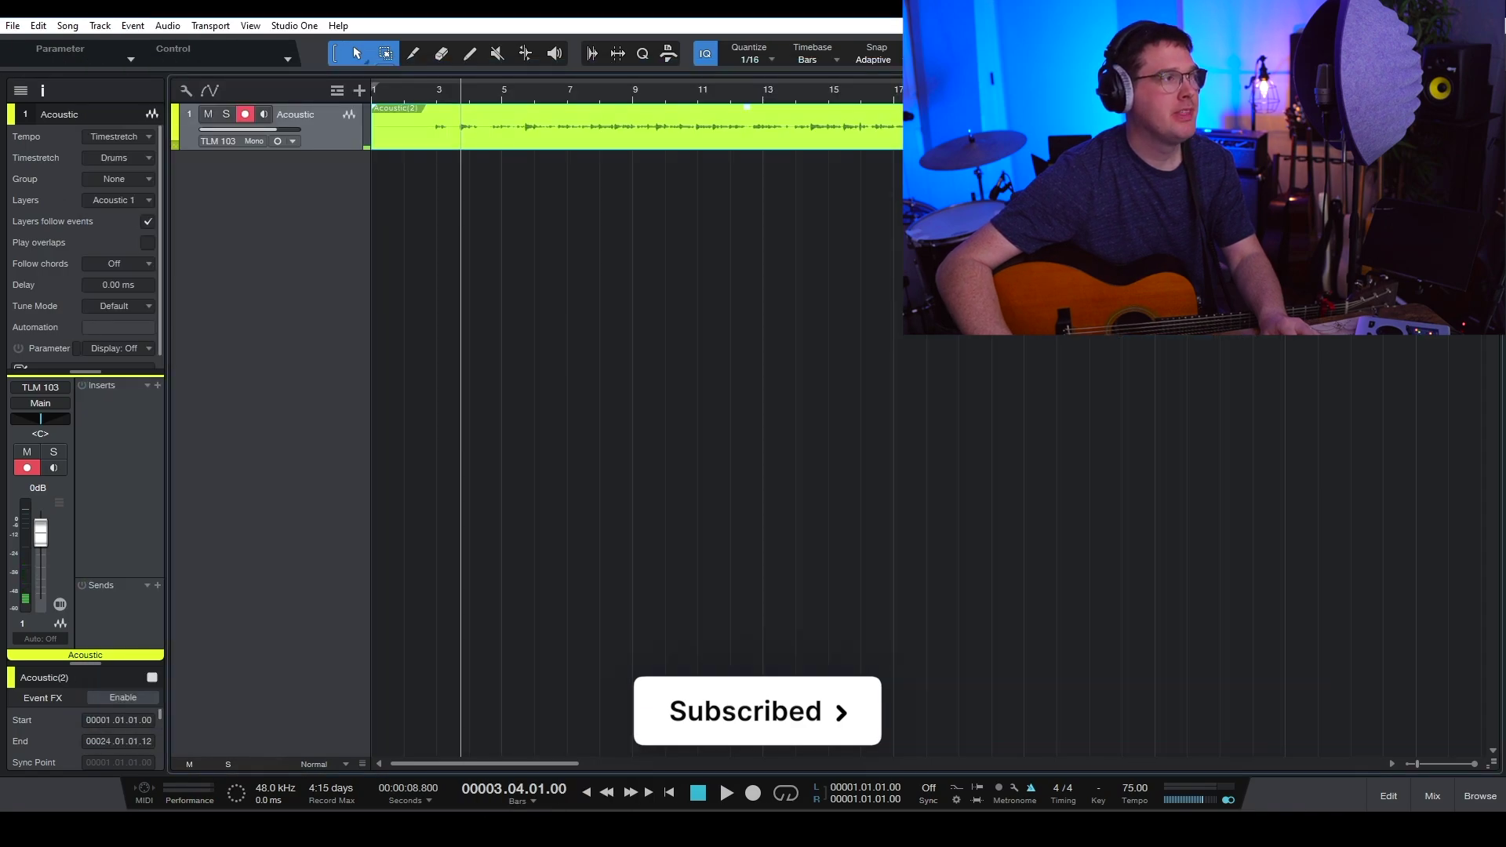
{"action": "key", "text": "space"}
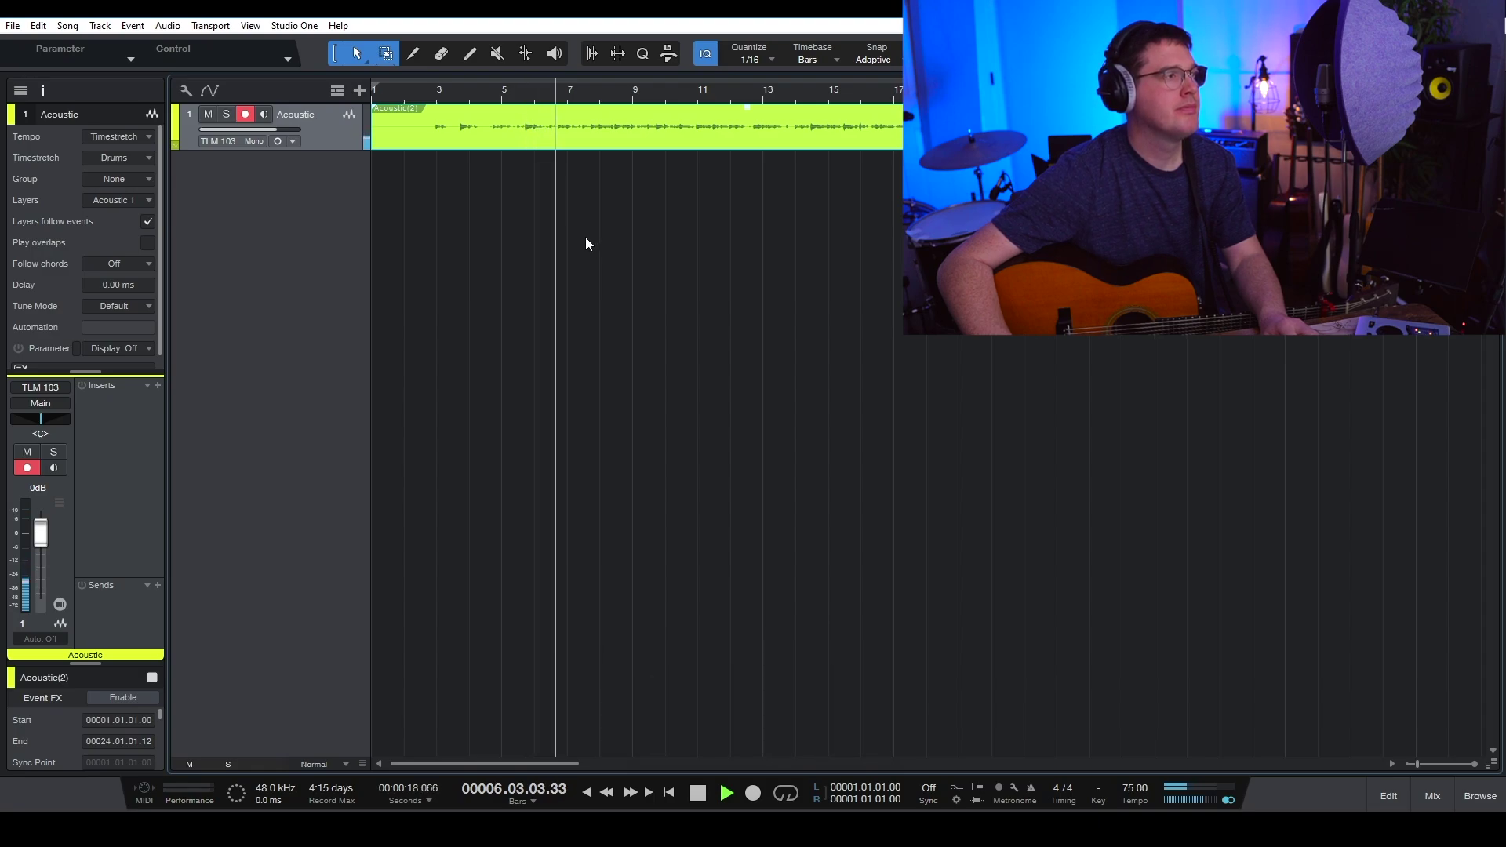
{"action": "key", "text": "space"}
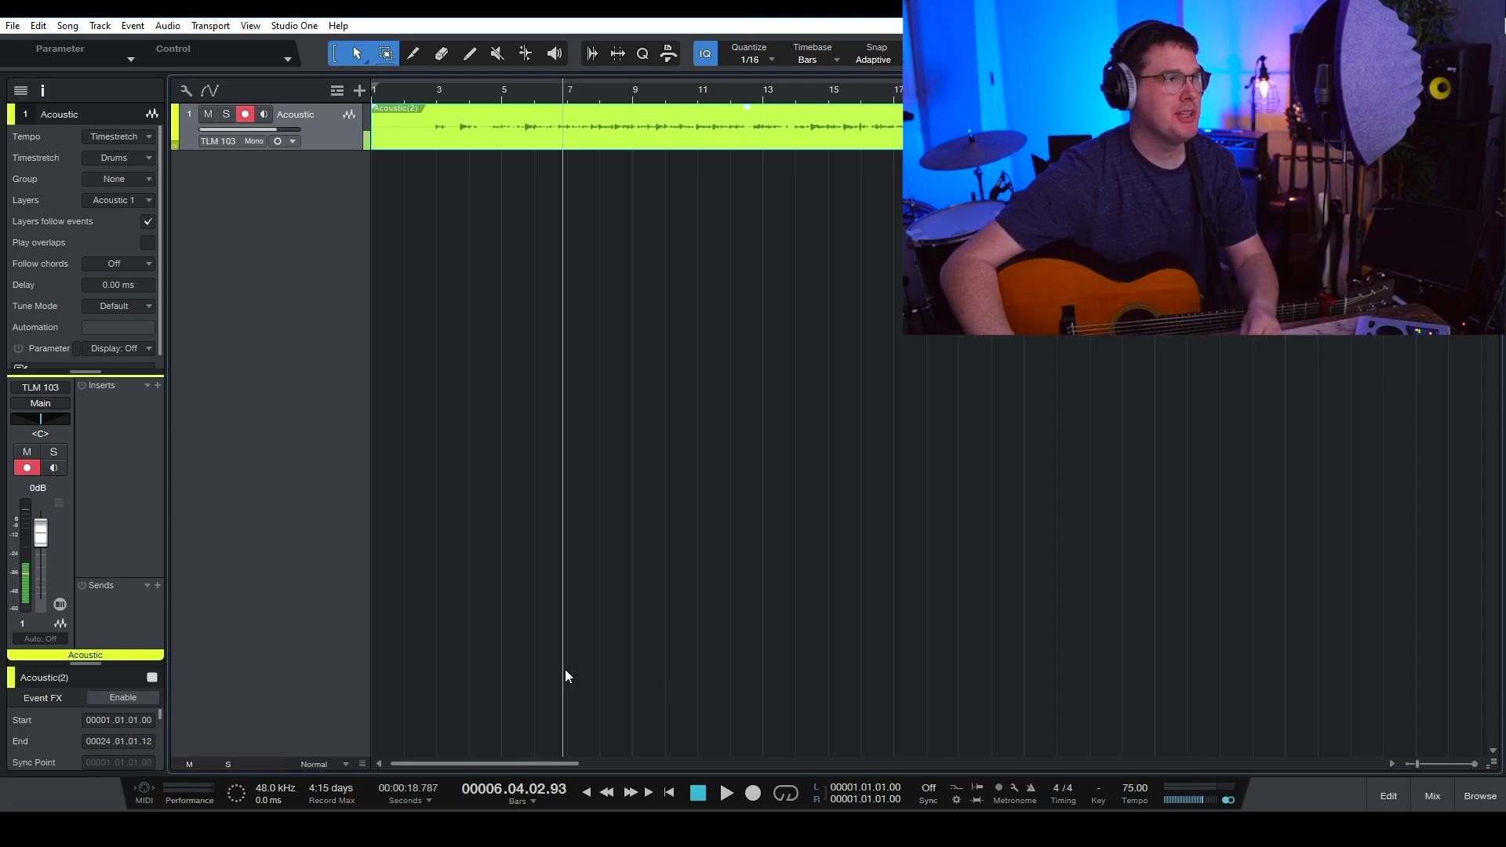
Duplicate the Acoustic track twice without its recorded audio to make Acoustic 2 and Acoustic 3
{"action": "right_click", "coordinate": [326, 124]}
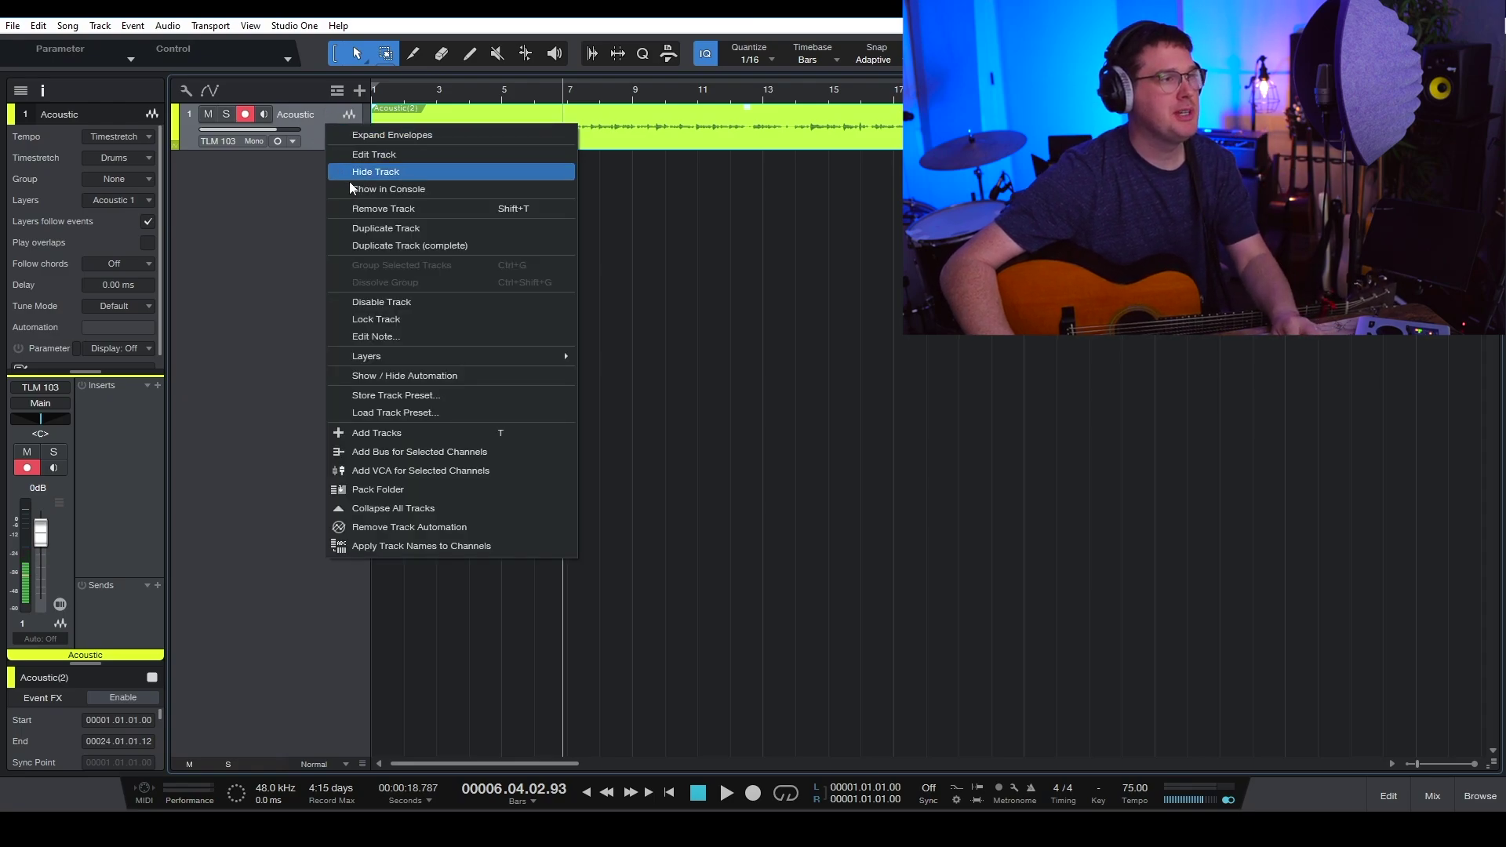
{"action": "left_click", "coordinate": [373, 227]}
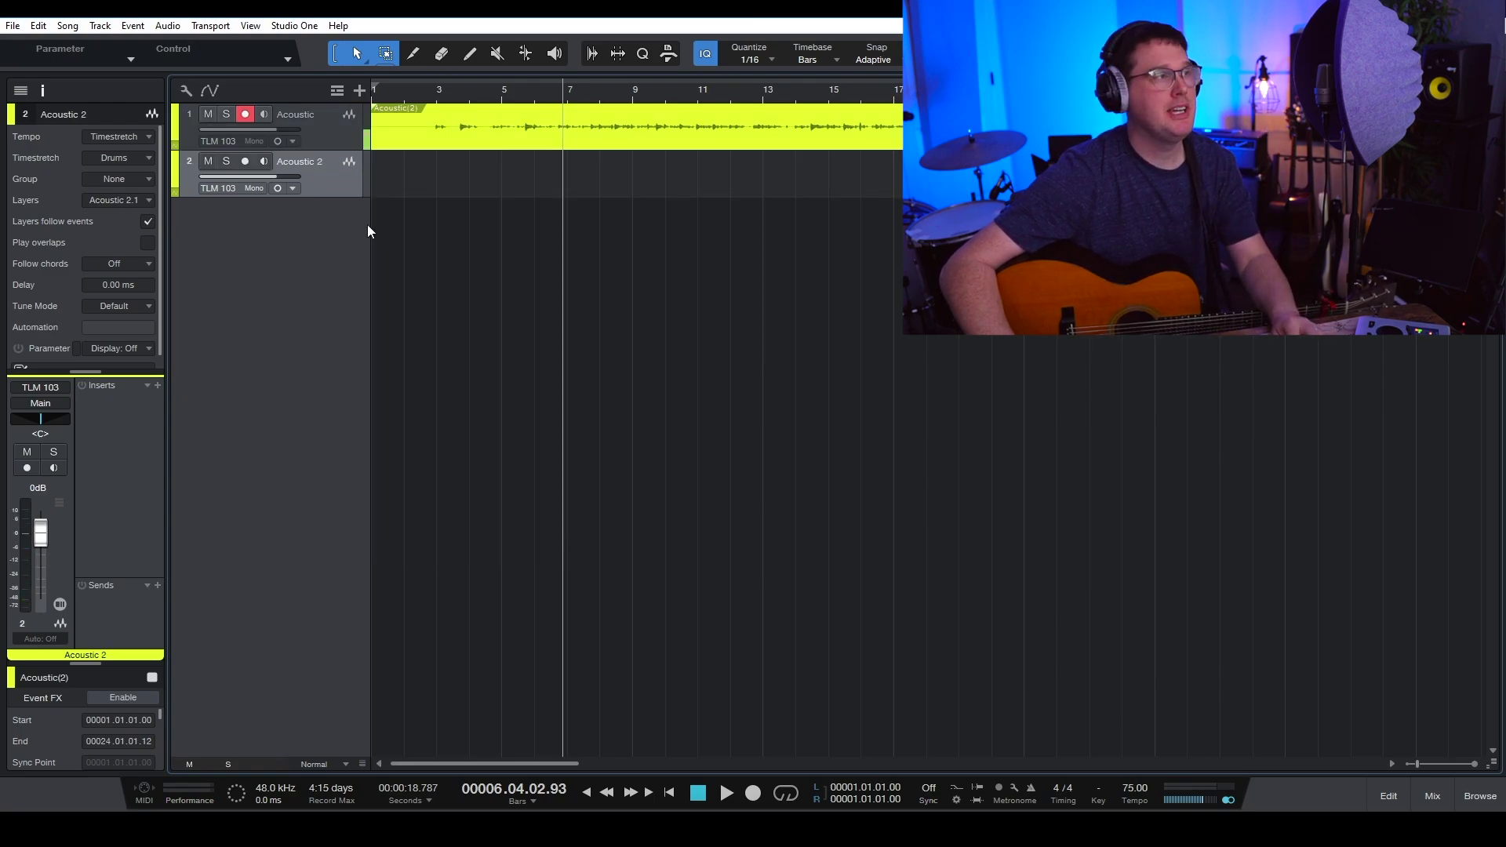
{"action": "right_click", "coordinate": [340, 185]}
{"action": "left_click", "coordinate": [388, 284]}
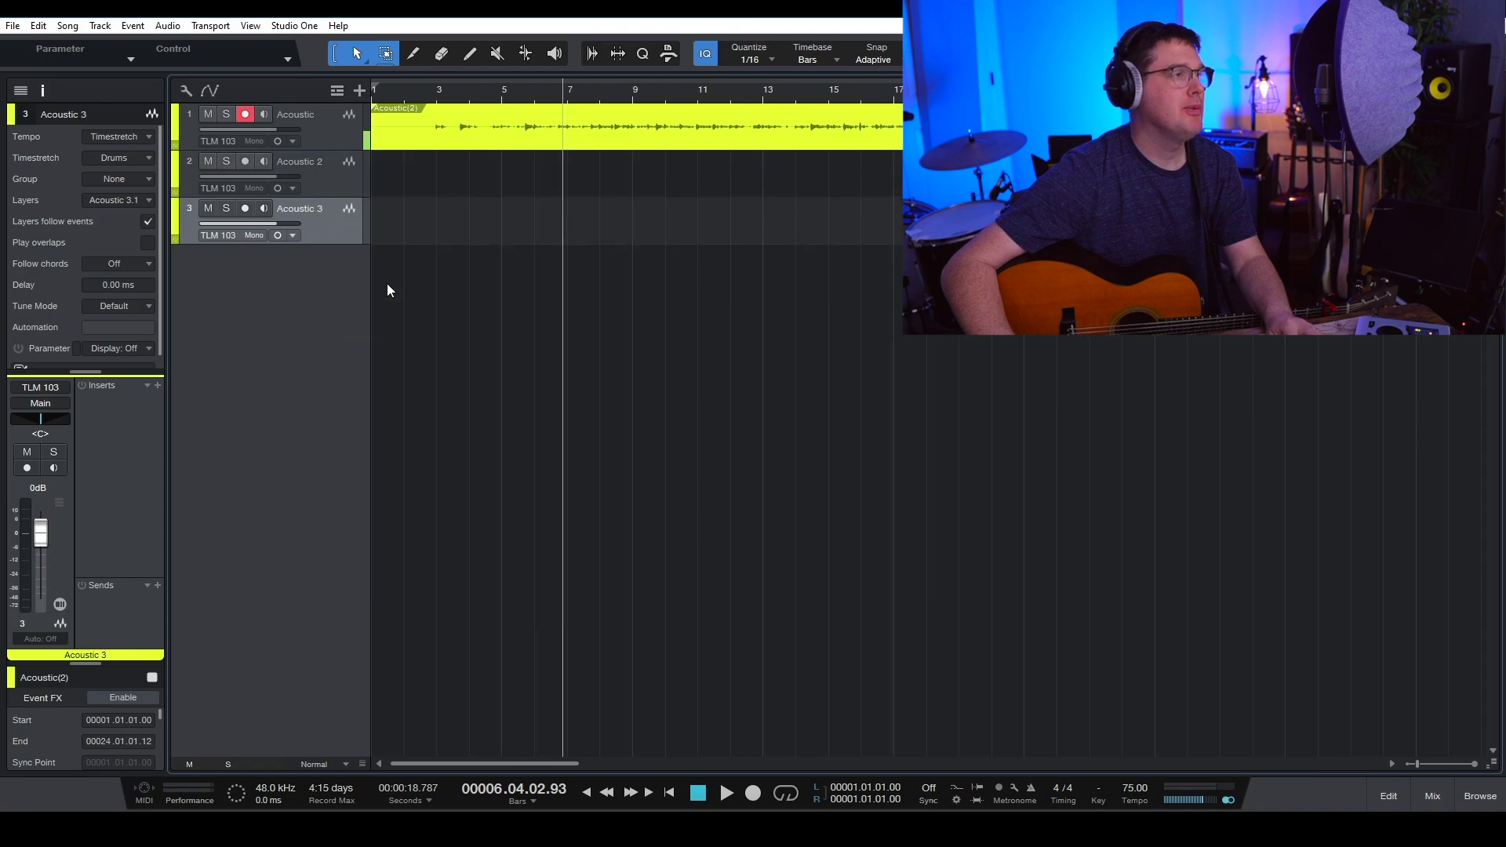
Arm Acoustic 2 in place of Acoustic and record a second guitar take from the song start to about bar 24
{"action": "left_click", "coordinate": [331, 181]}
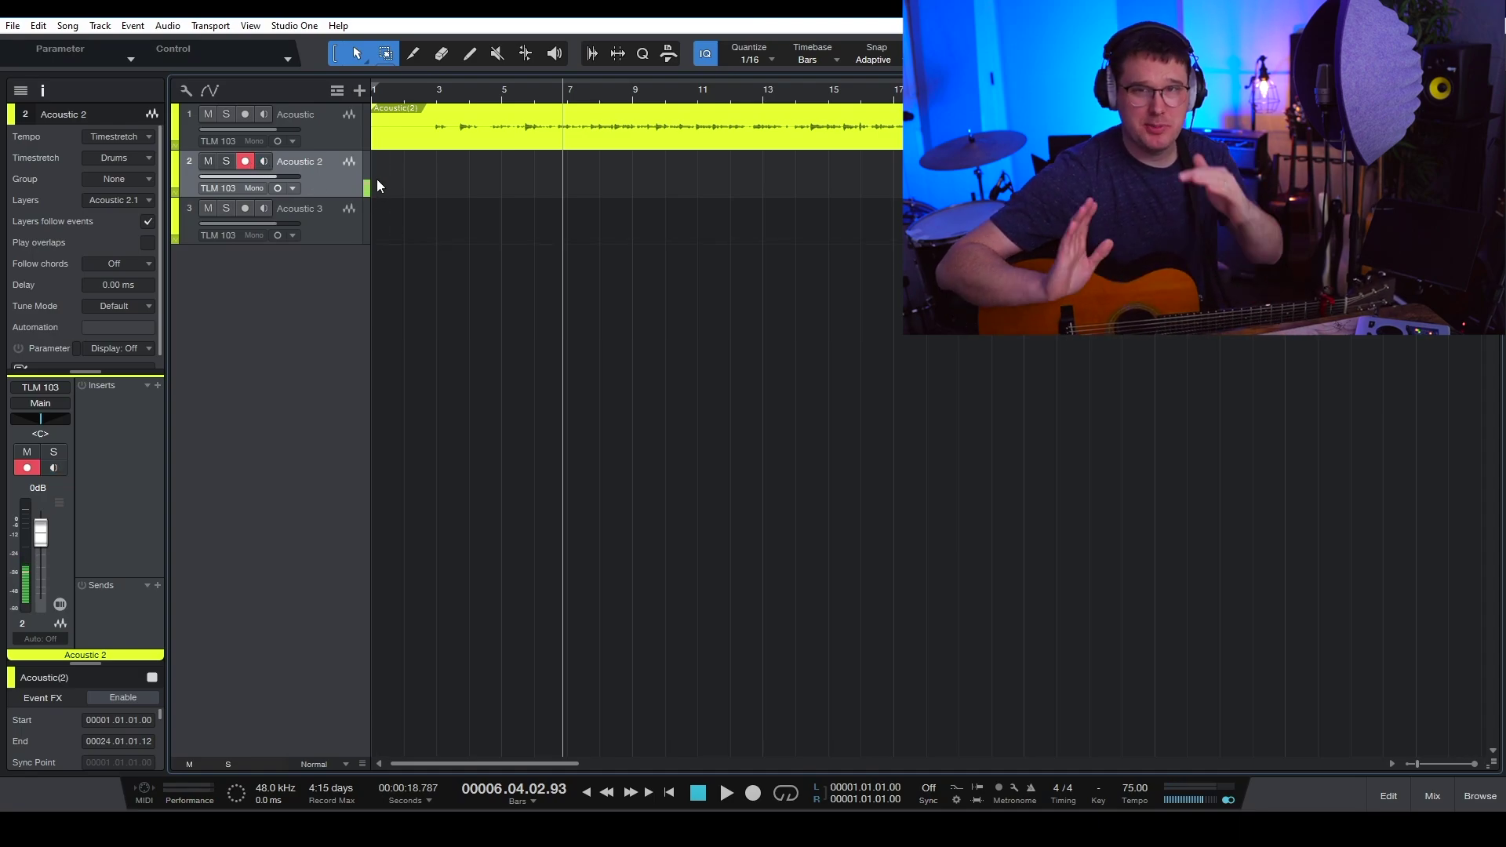
{"action": "key", "text": "comma"}
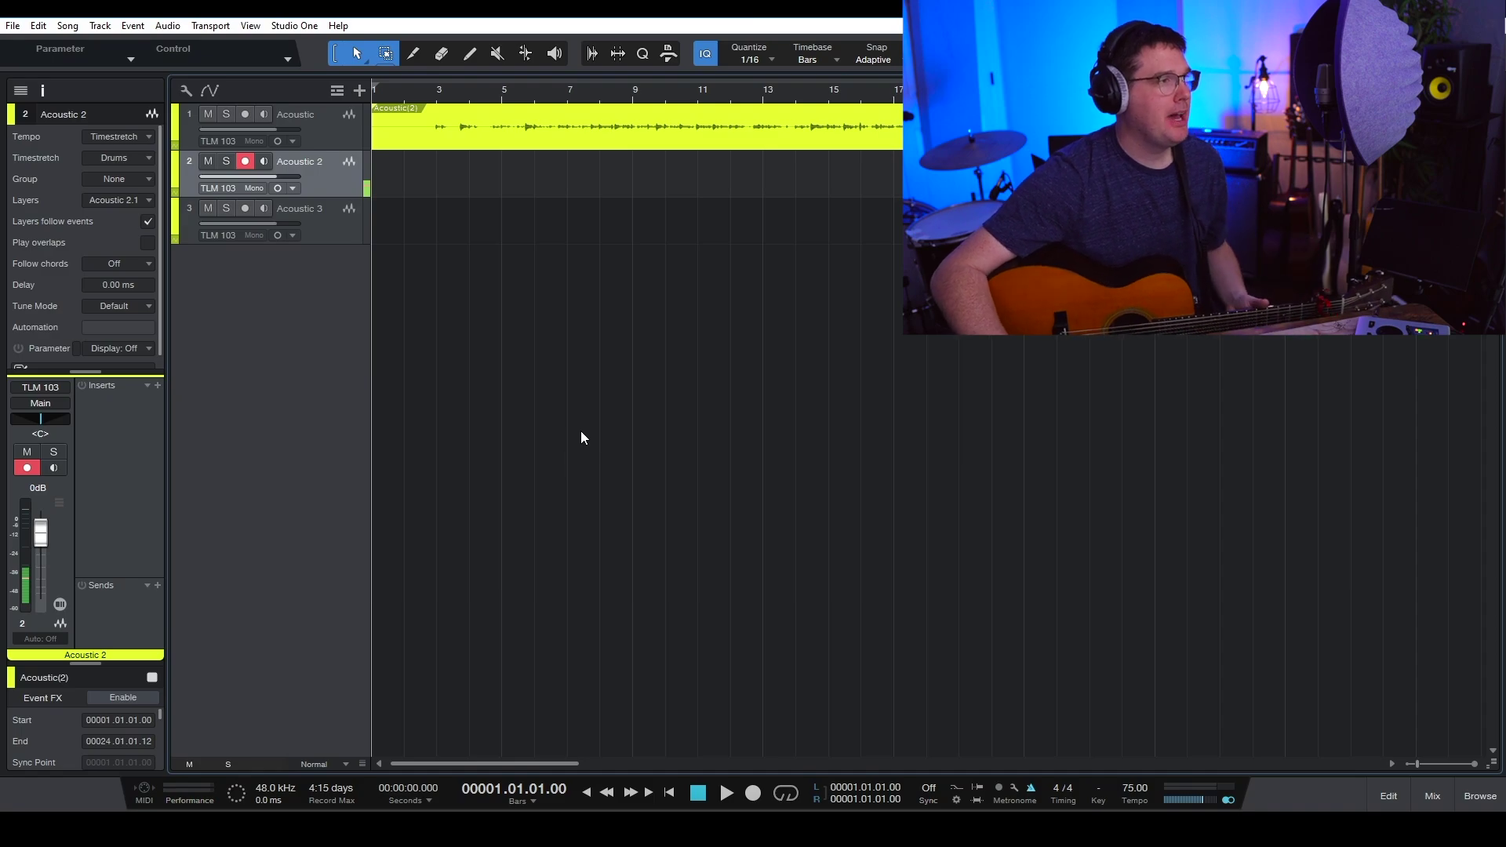
{"action": "left_click", "coordinate": [753, 793]}
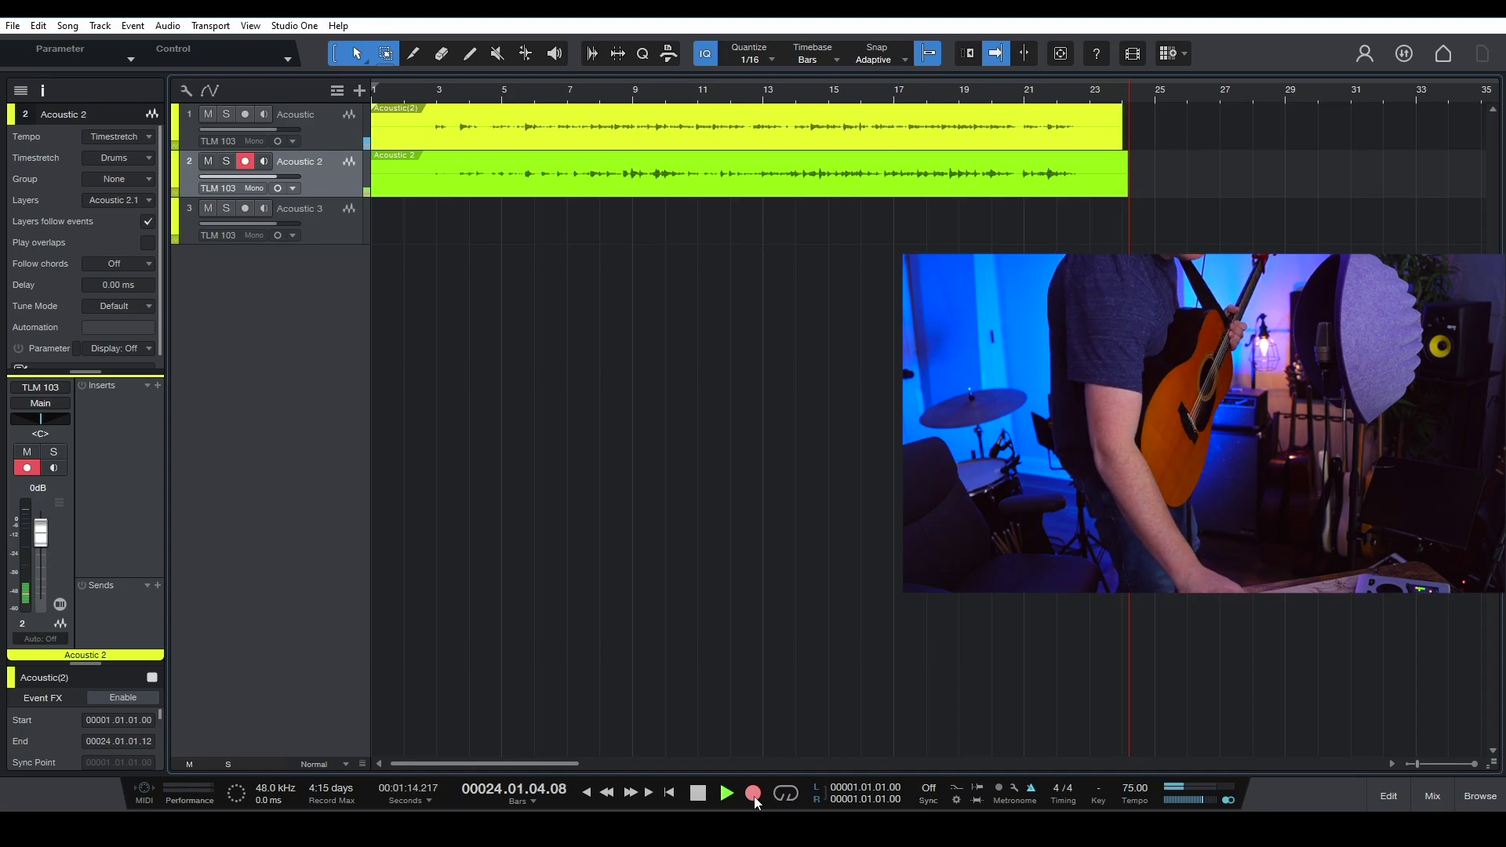
{"action": "key", "text": "space"}
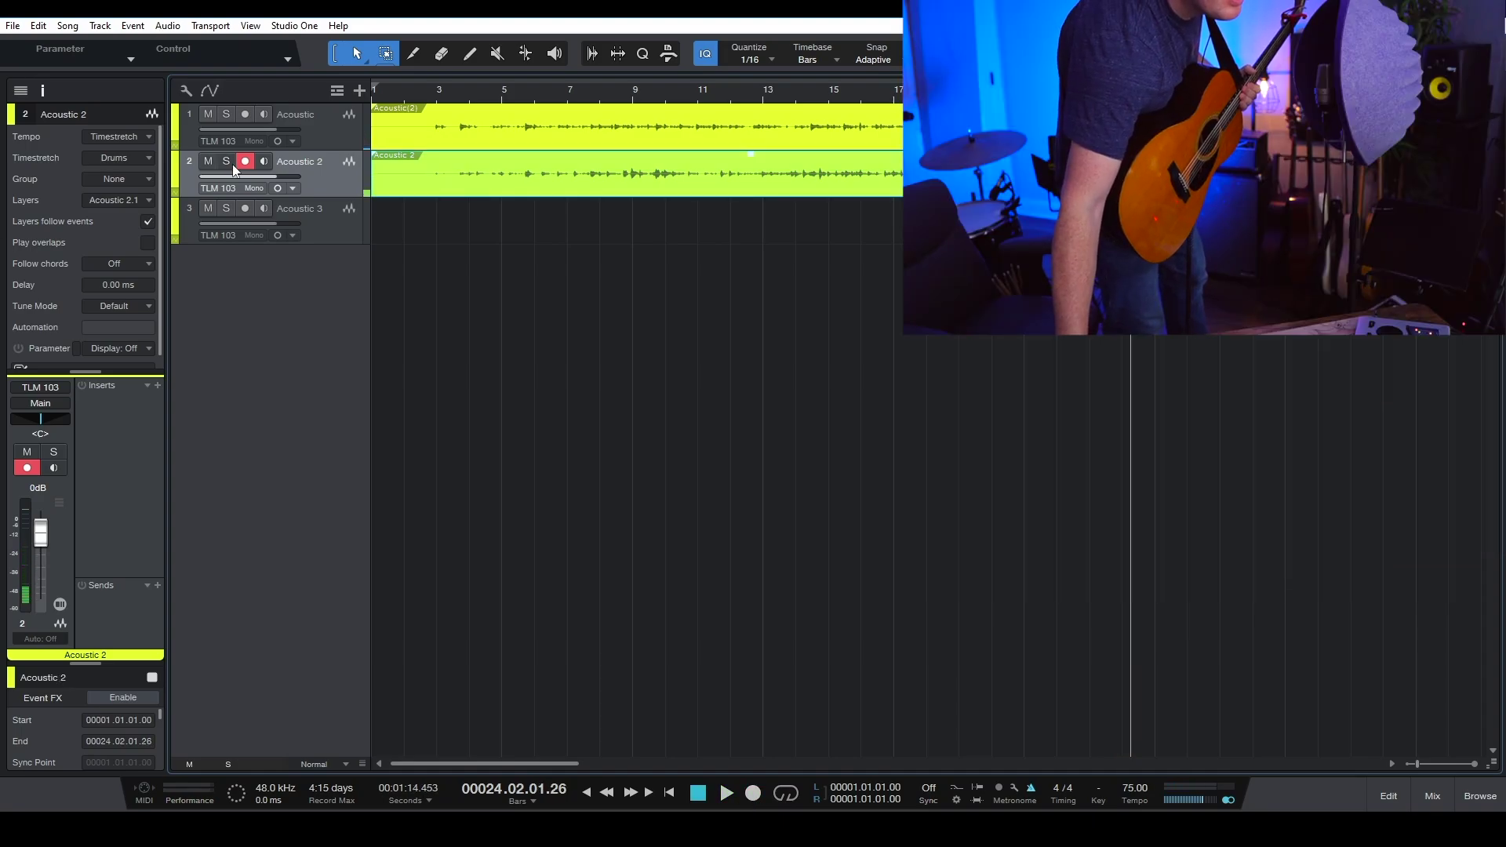
Disarm Acoustic 2, arm Acoustic 3, and start recording a third guitar take from the song start
{"action": "left_click", "coordinate": [242, 162]}
{"action": "left_click", "coordinate": [245, 208]}
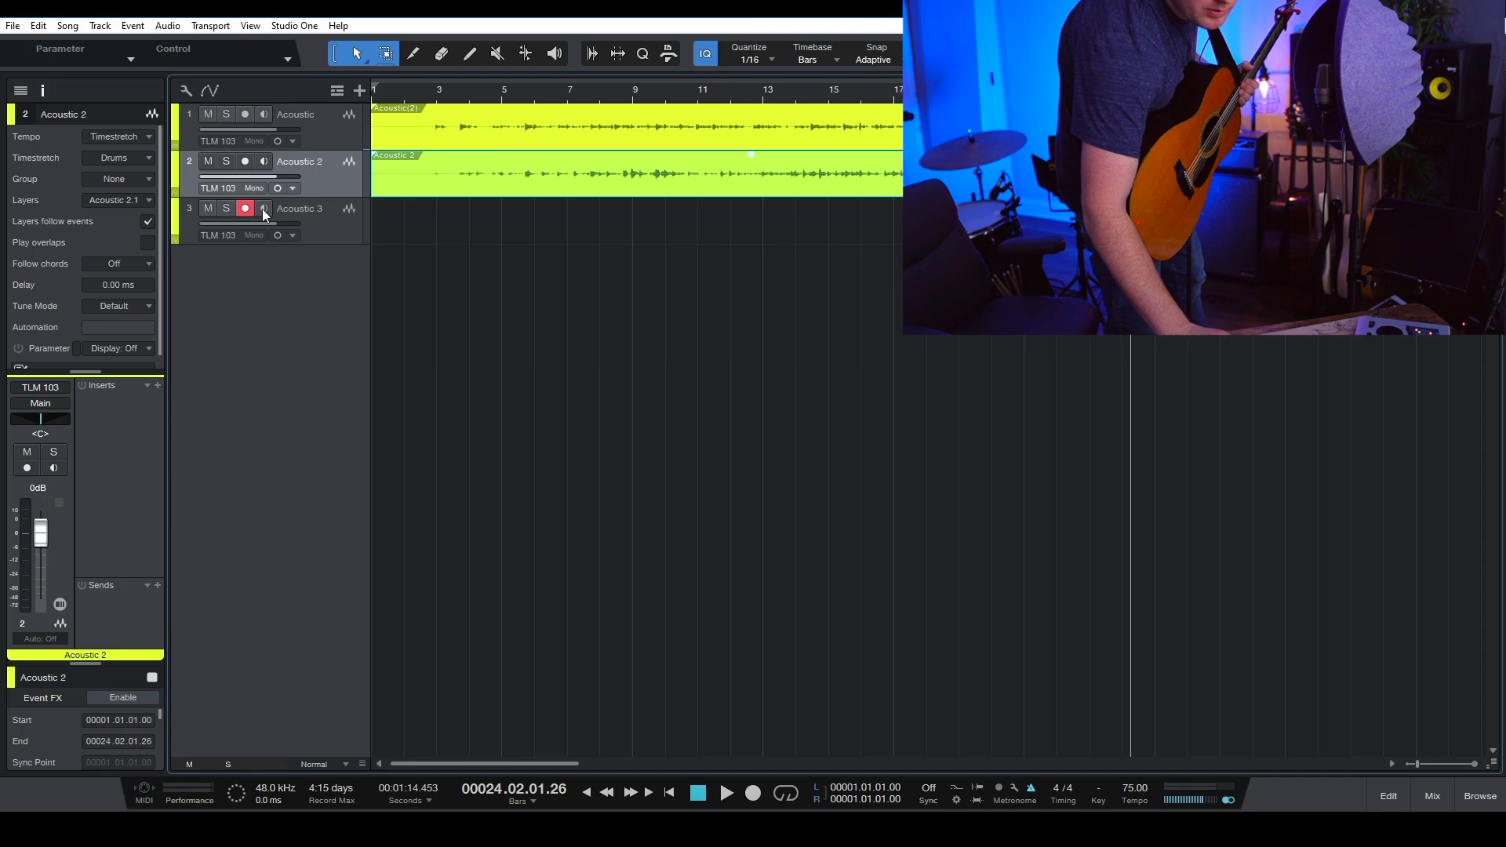
{"action": "key", "text": "comma"}
{"action": "left_click", "coordinate": [754, 793]}
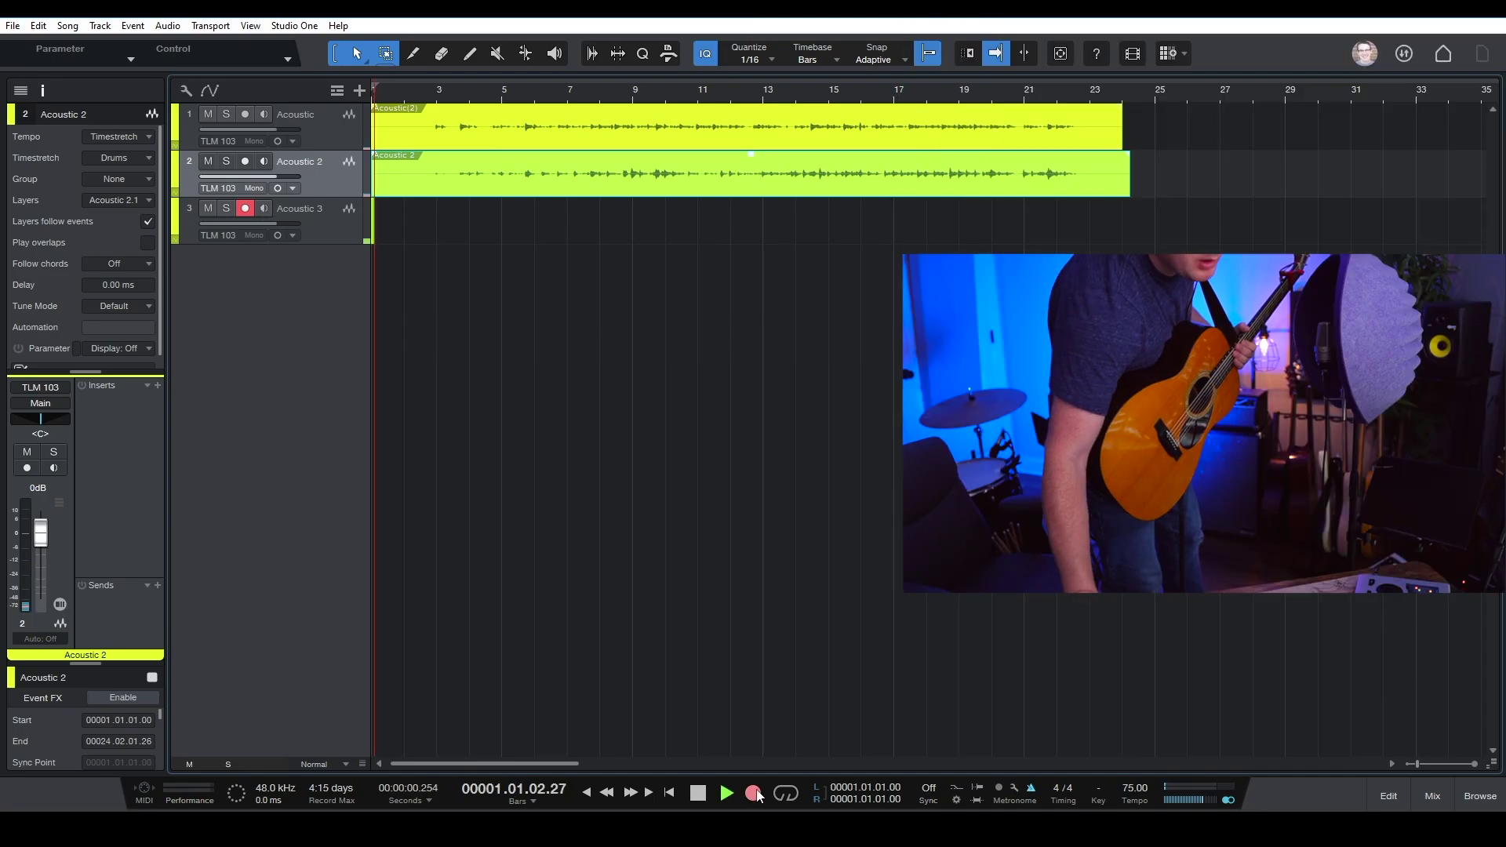
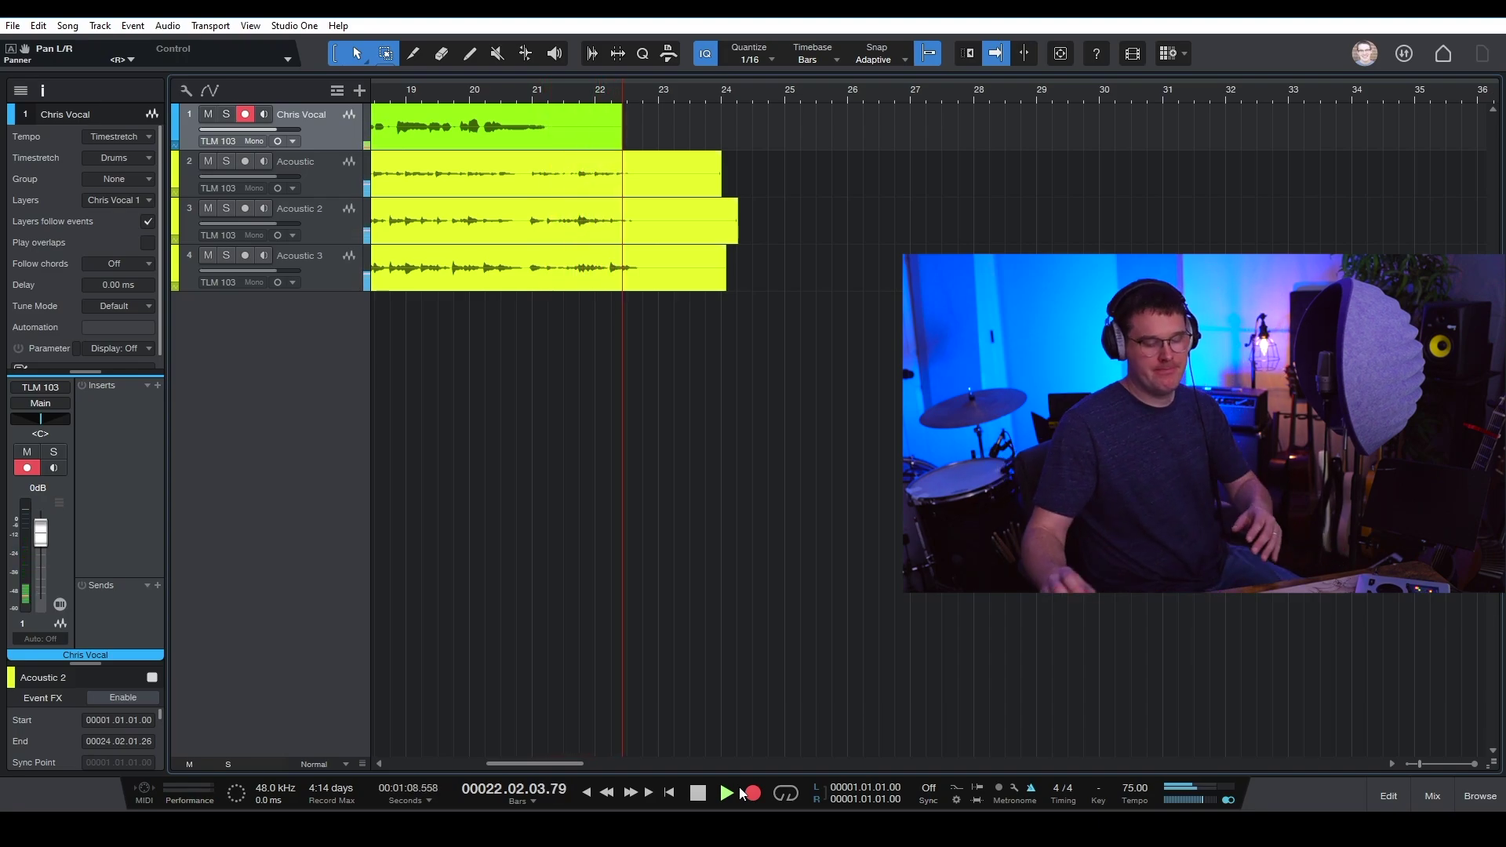
Stop recording the vocal take at about bar 22 and place the playhead at bar 2
{"action": "key", "text": "space"}
{"action": "left_click", "coordinate": [479, 93]}
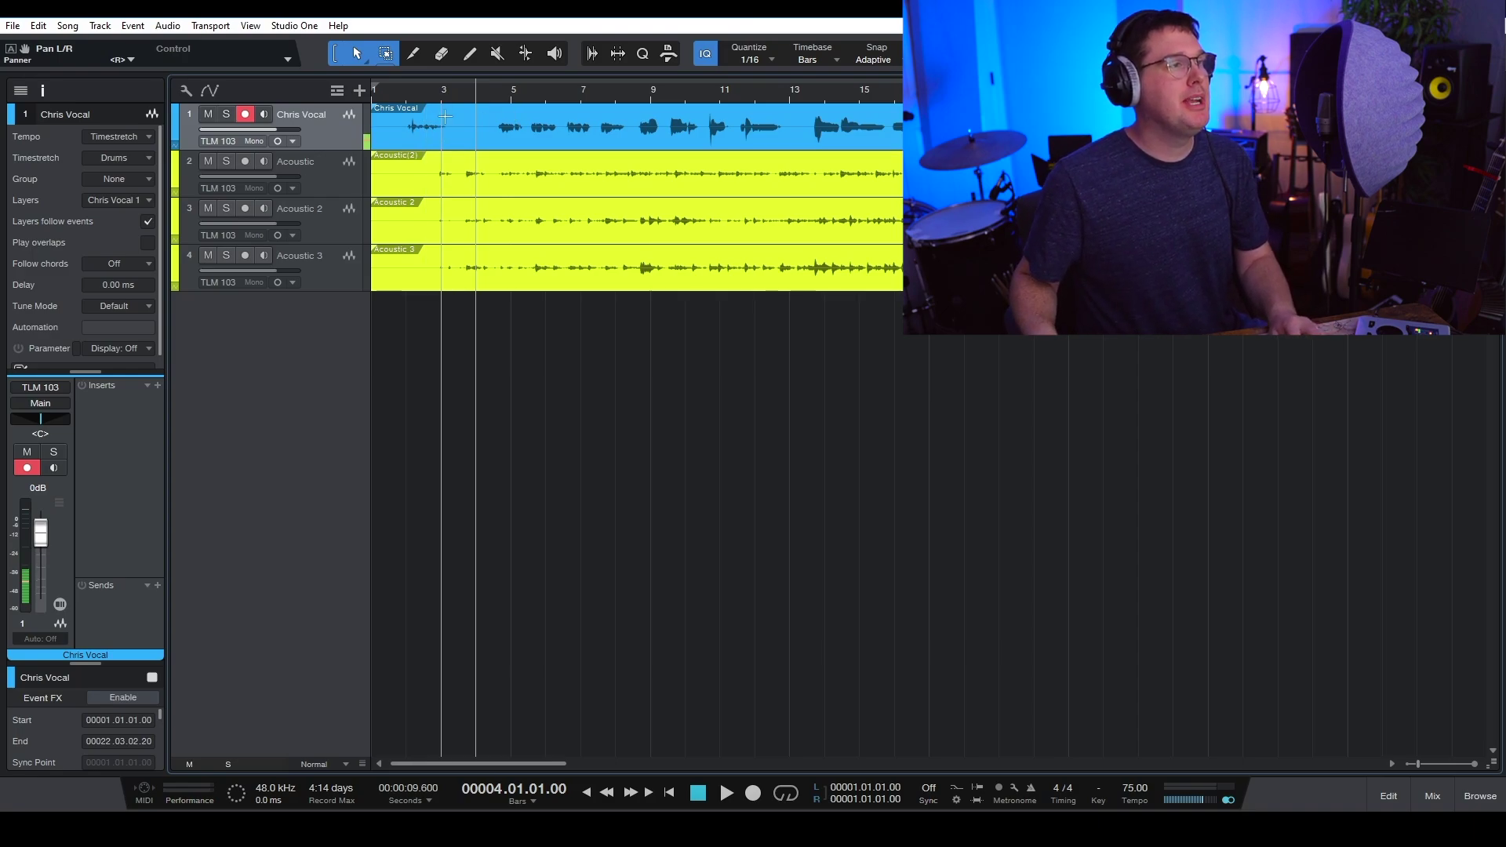
{"action": "left_click", "coordinate": [406, 89]}
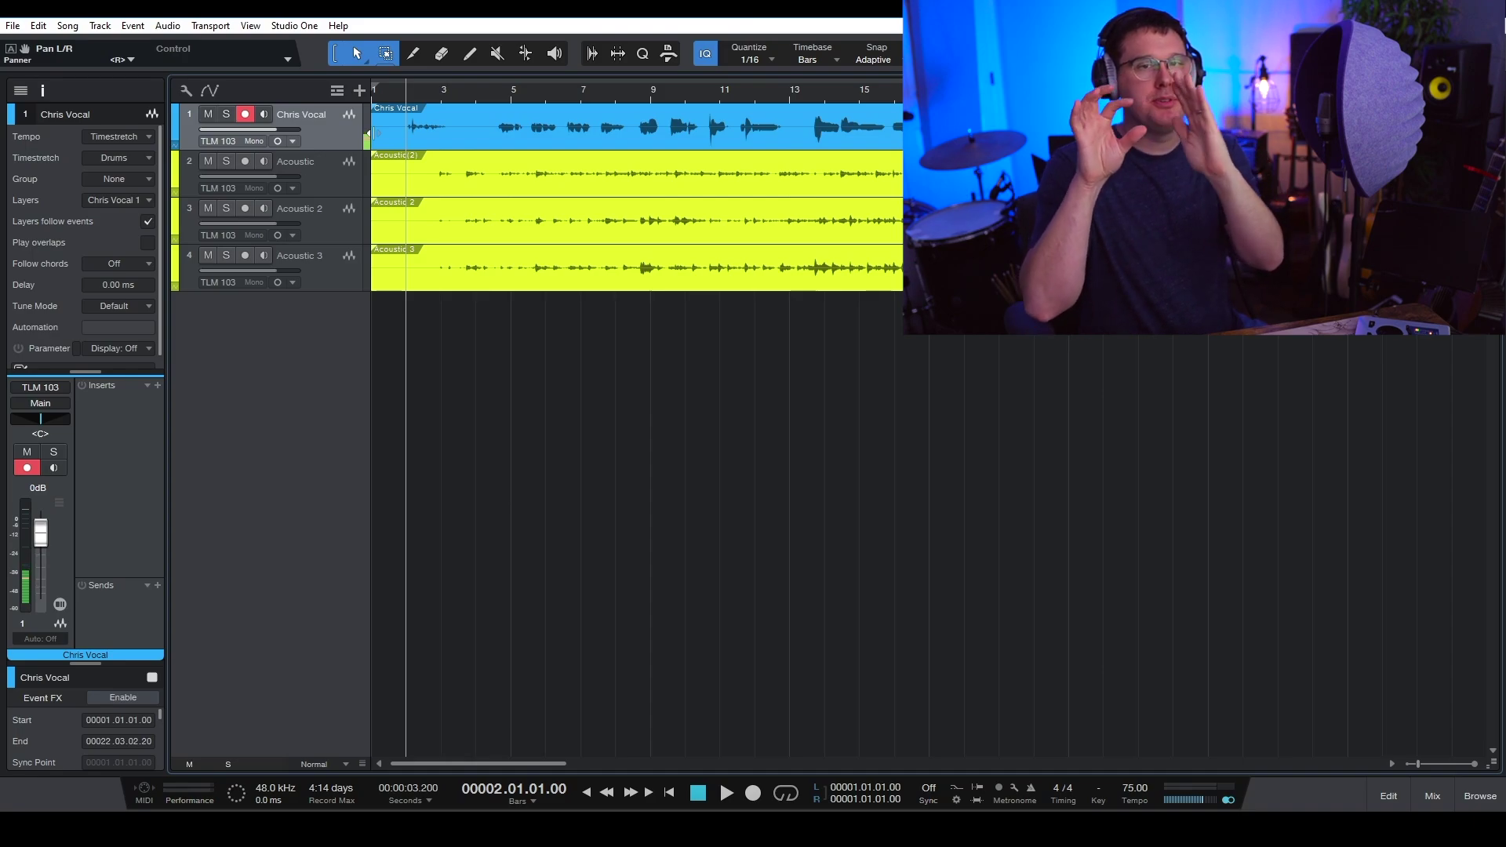
Trim the start of the vocal event to bar 4, beat 2 and play back the song
{"action": "left_click_drag", "start_coordinate": [367, 134], "coordinate": [470, 140]}
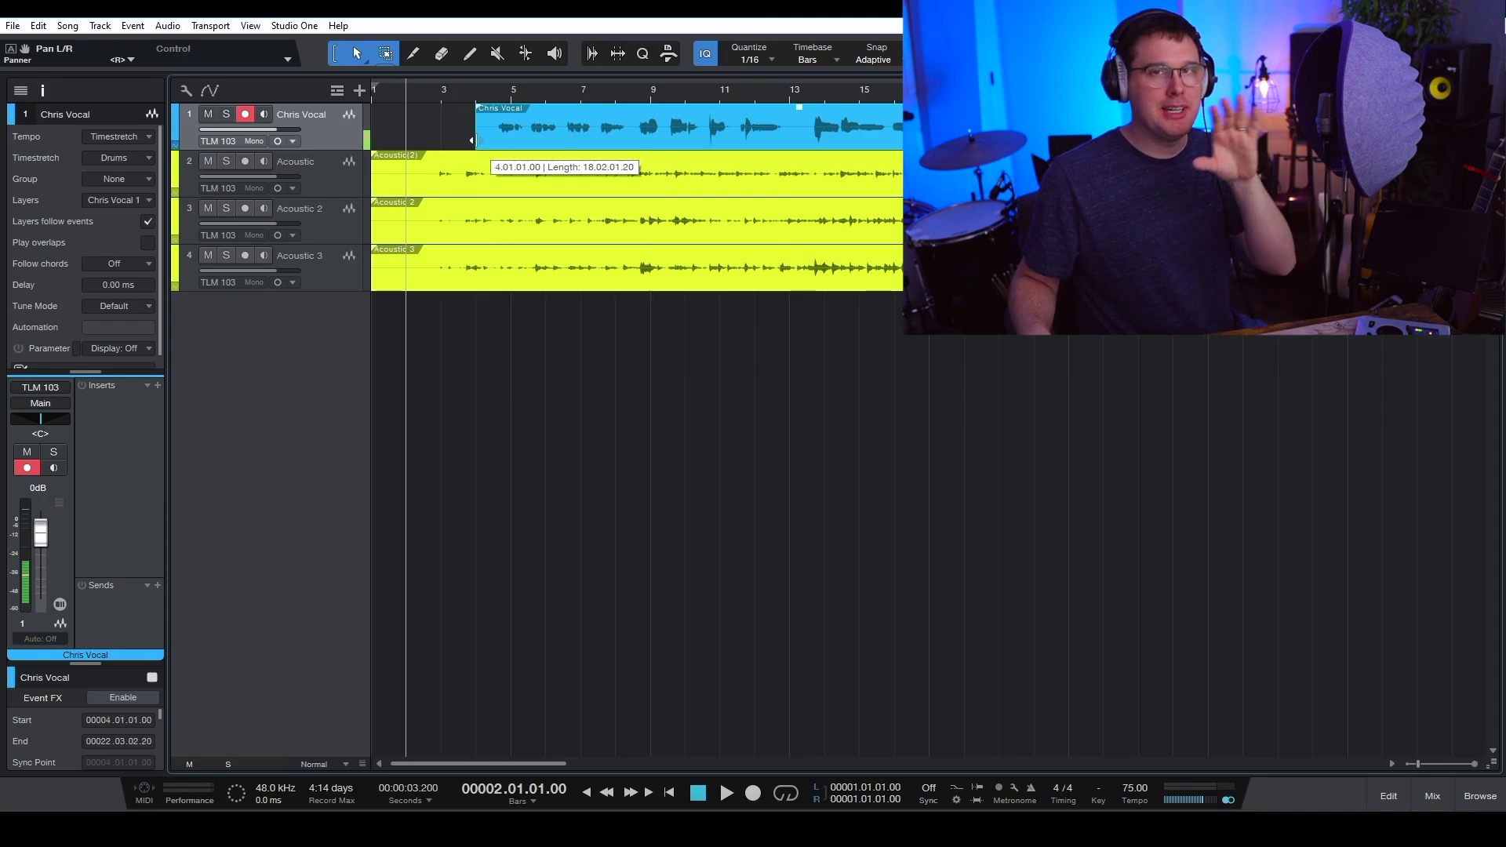
{"action": "left_click_drag", "start_coordinate": [471, 140], "coordinate": [392, 136]}
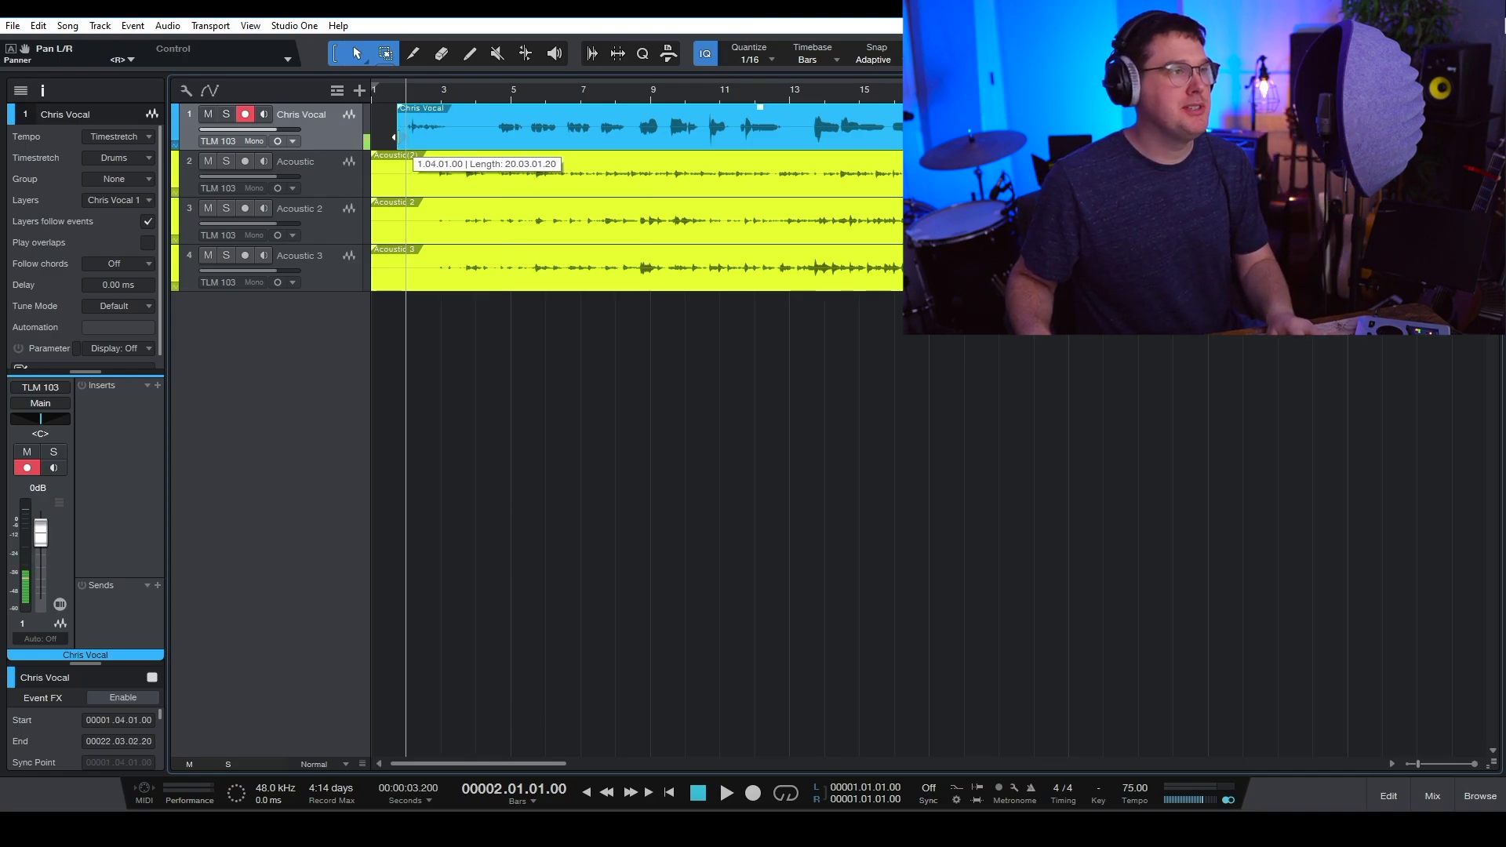
{"action": "left_click_drag", "start_coordinate": [400, 138], "coordinate": [480, 148]}
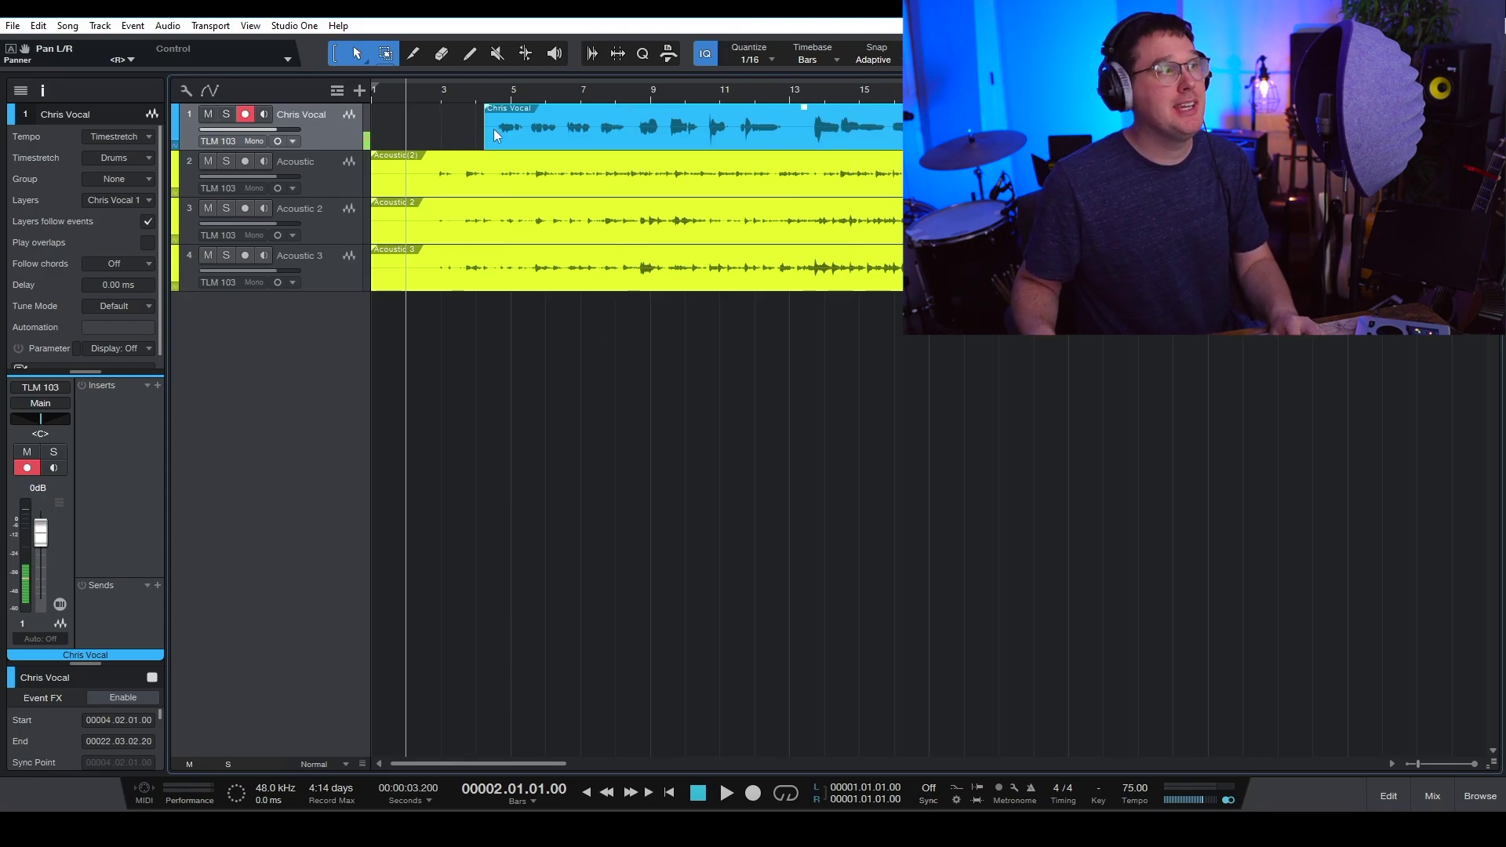
{"action": "key", "text": "space"}
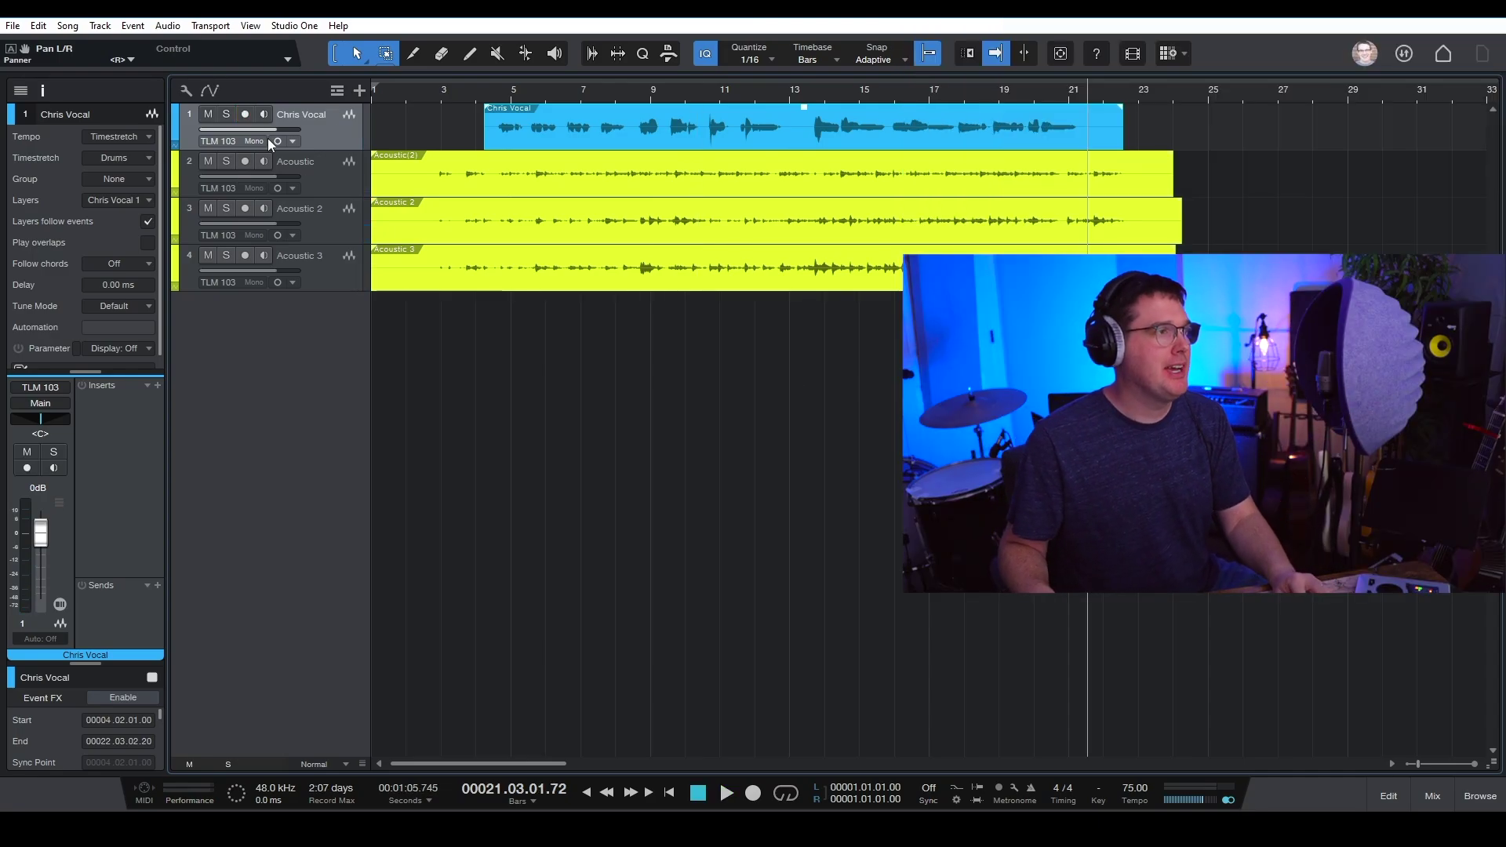
Add seven red mono audio tracks named Drums, with inputs assigned in ascending order from TLM 103
{"action": "left_click", "coordinate": [356, 92]}
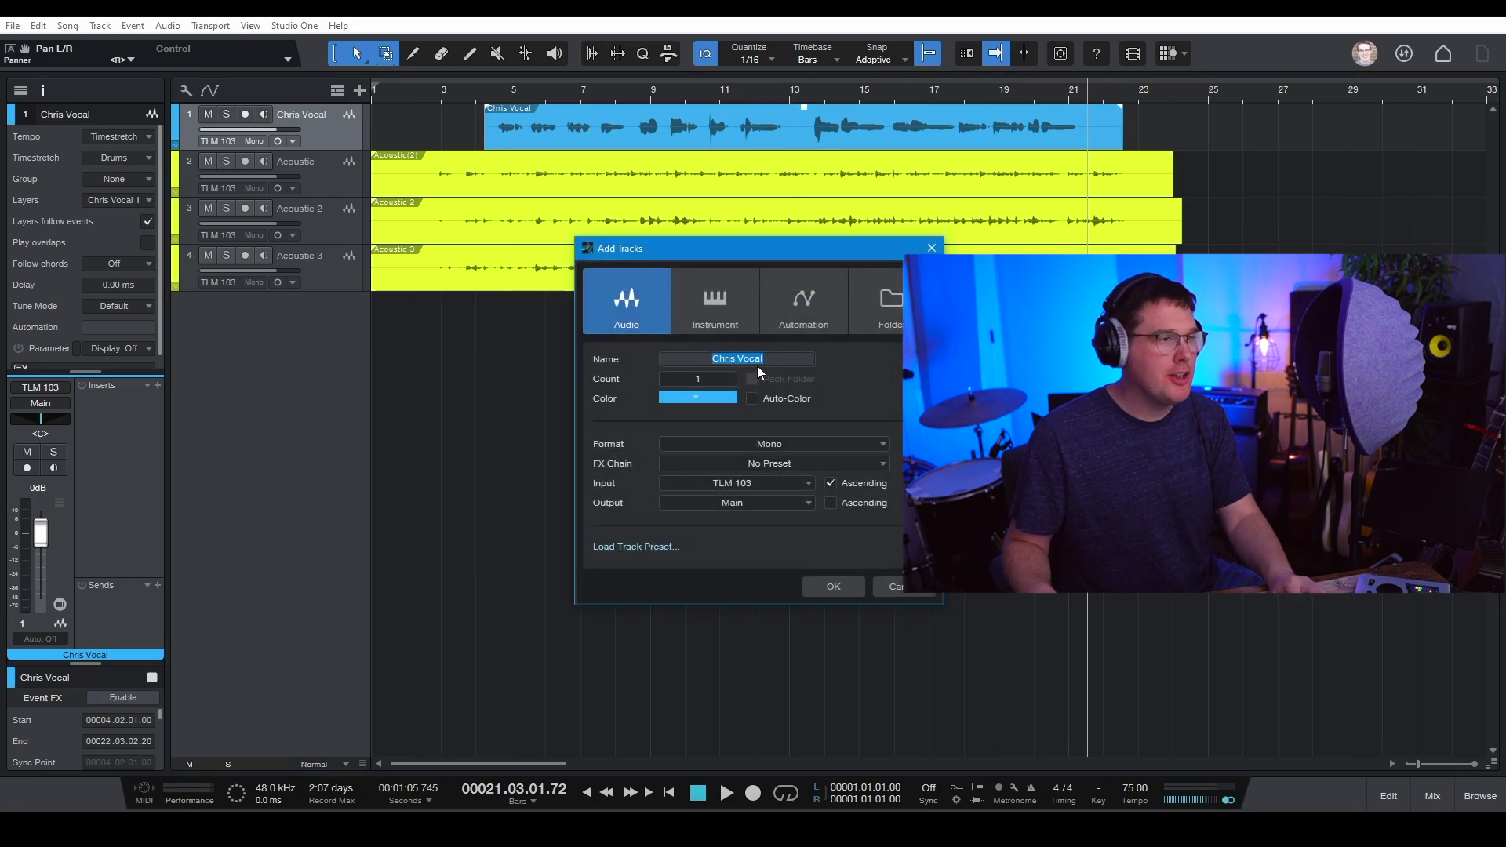
{"action": "type", "text": "Drums"}
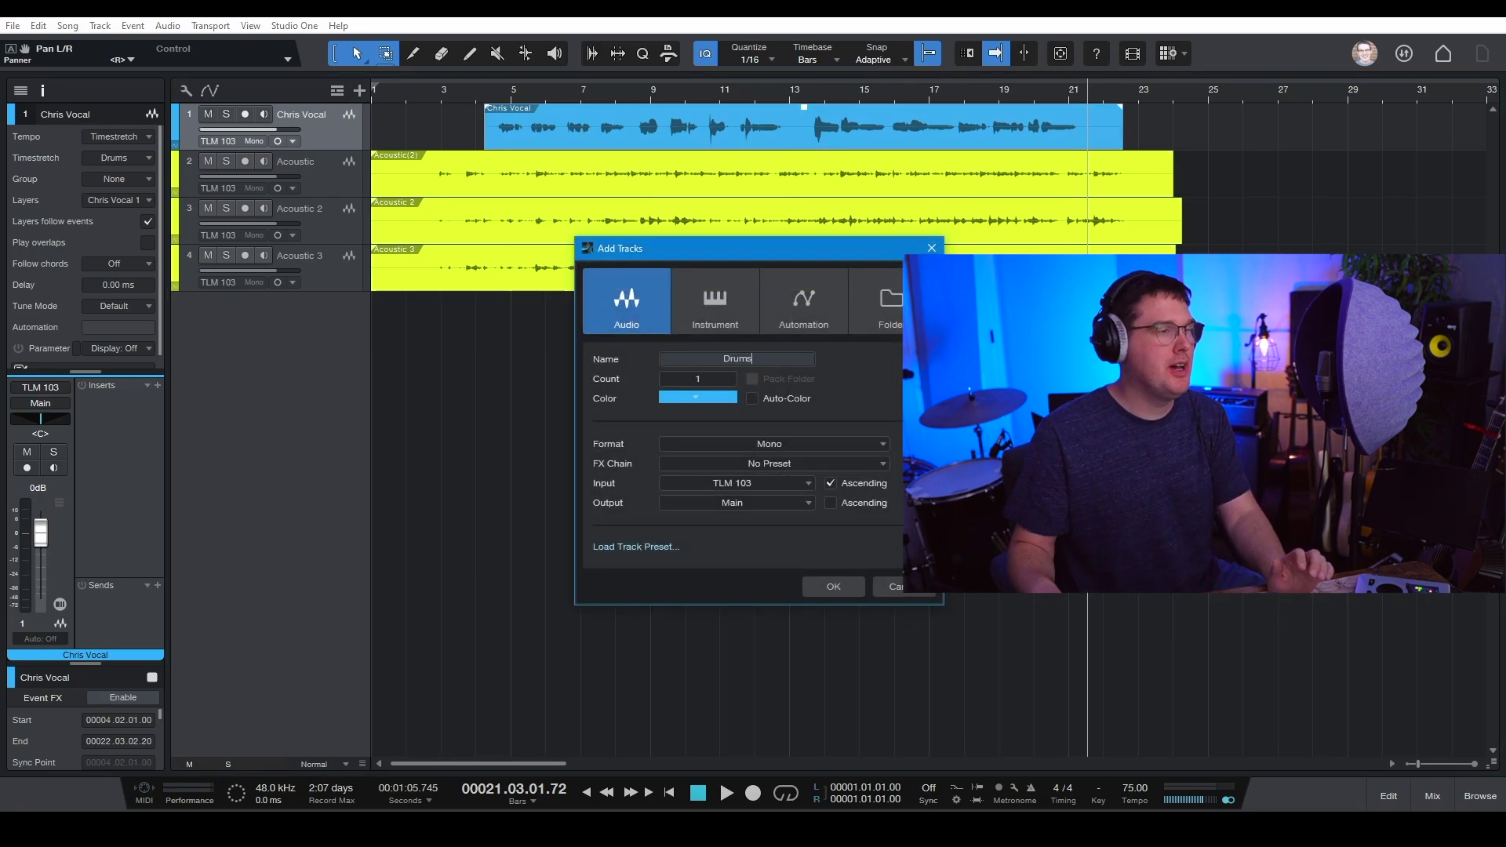
{"action": "left_click", "coordinate": [692, 377]}
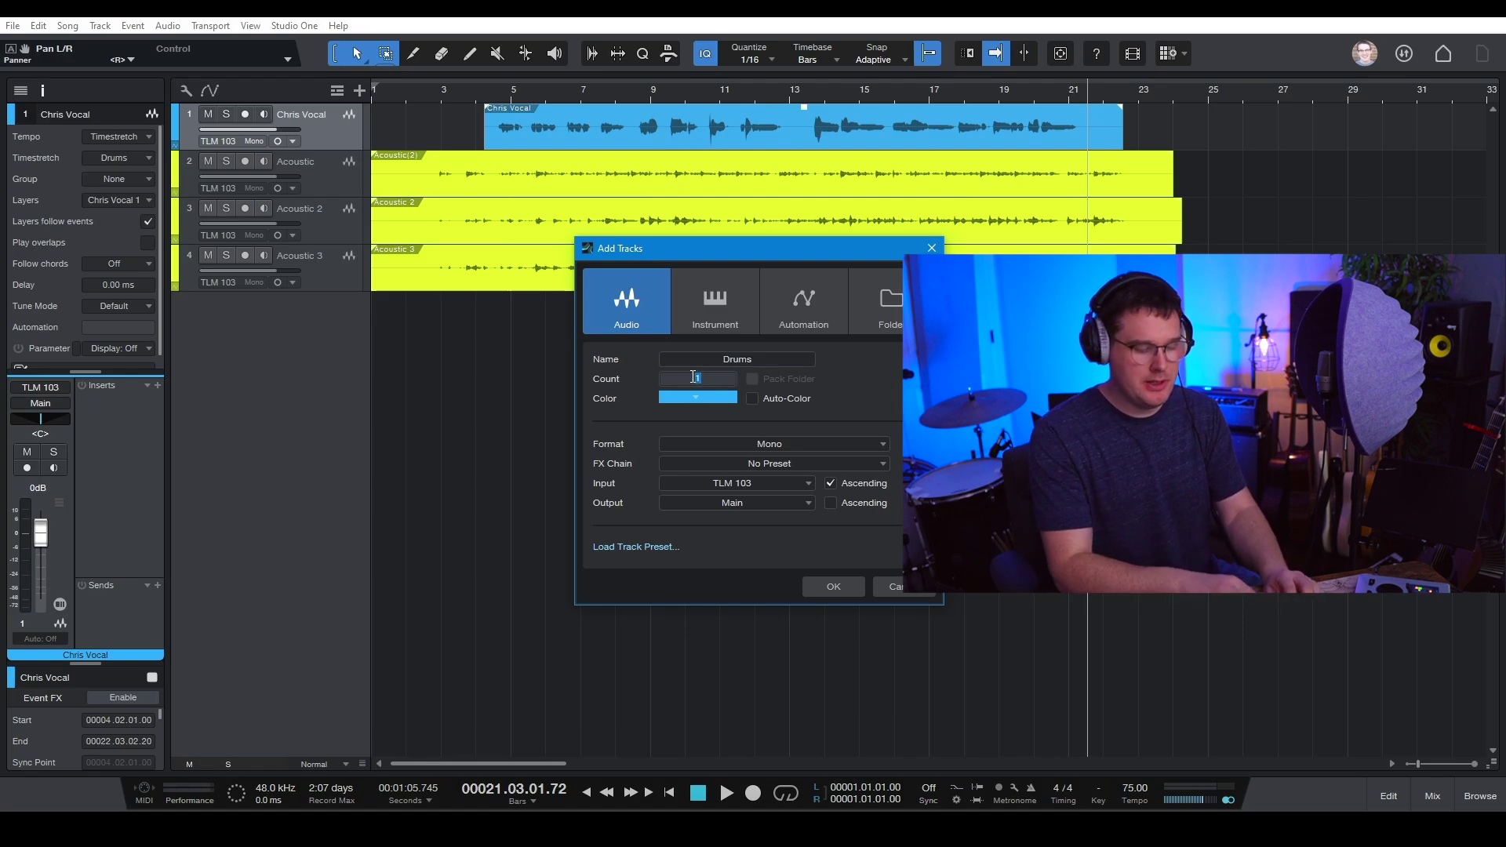
{"action": "type", "text": "7"}
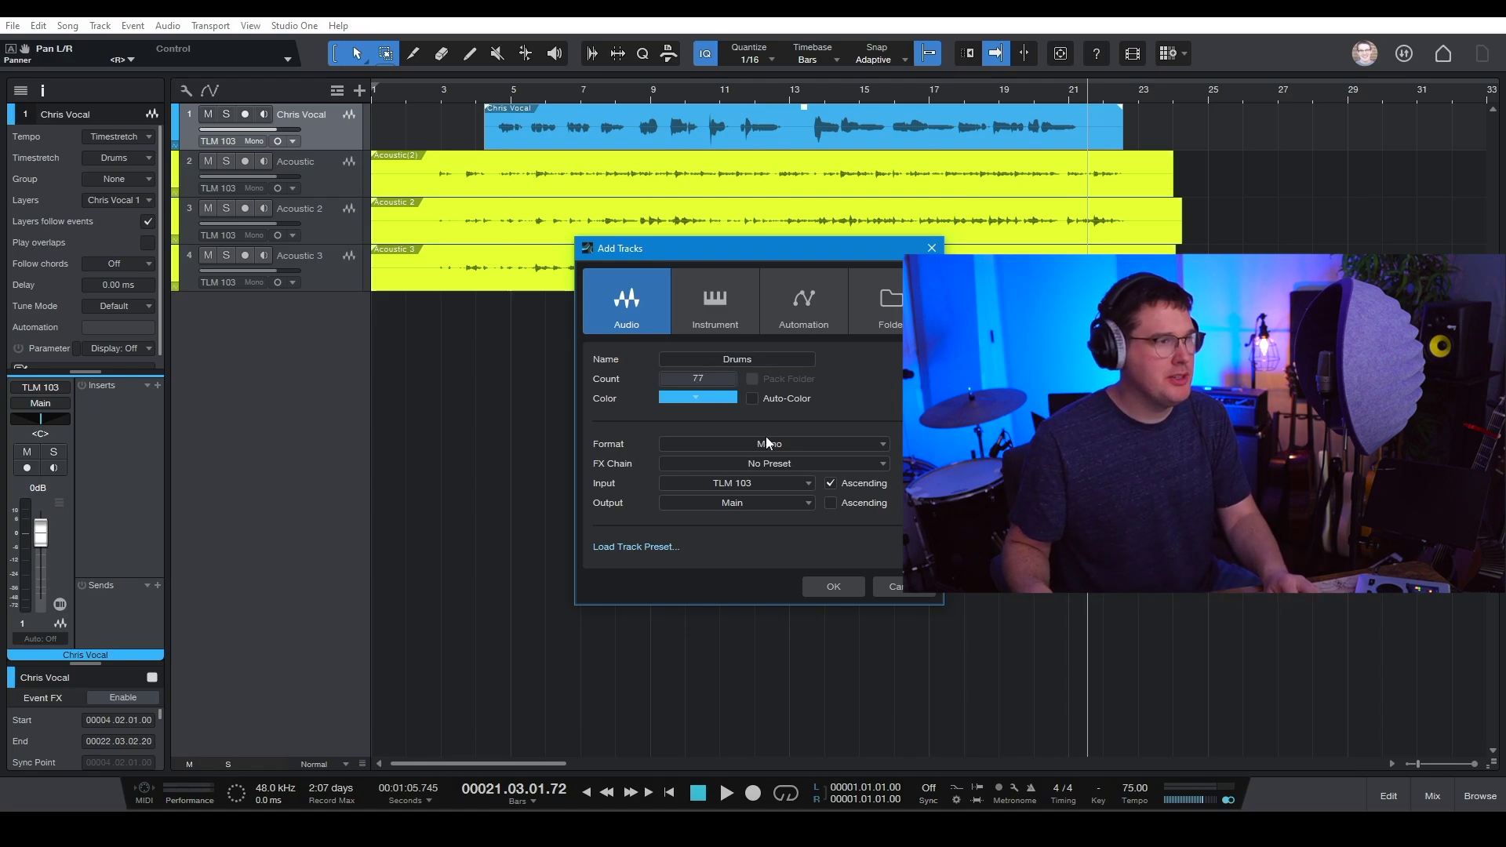
{"action": "left_click", "coordinate": [701, 394]}
{"action": "left_click", "coordinate": [910, 412]}
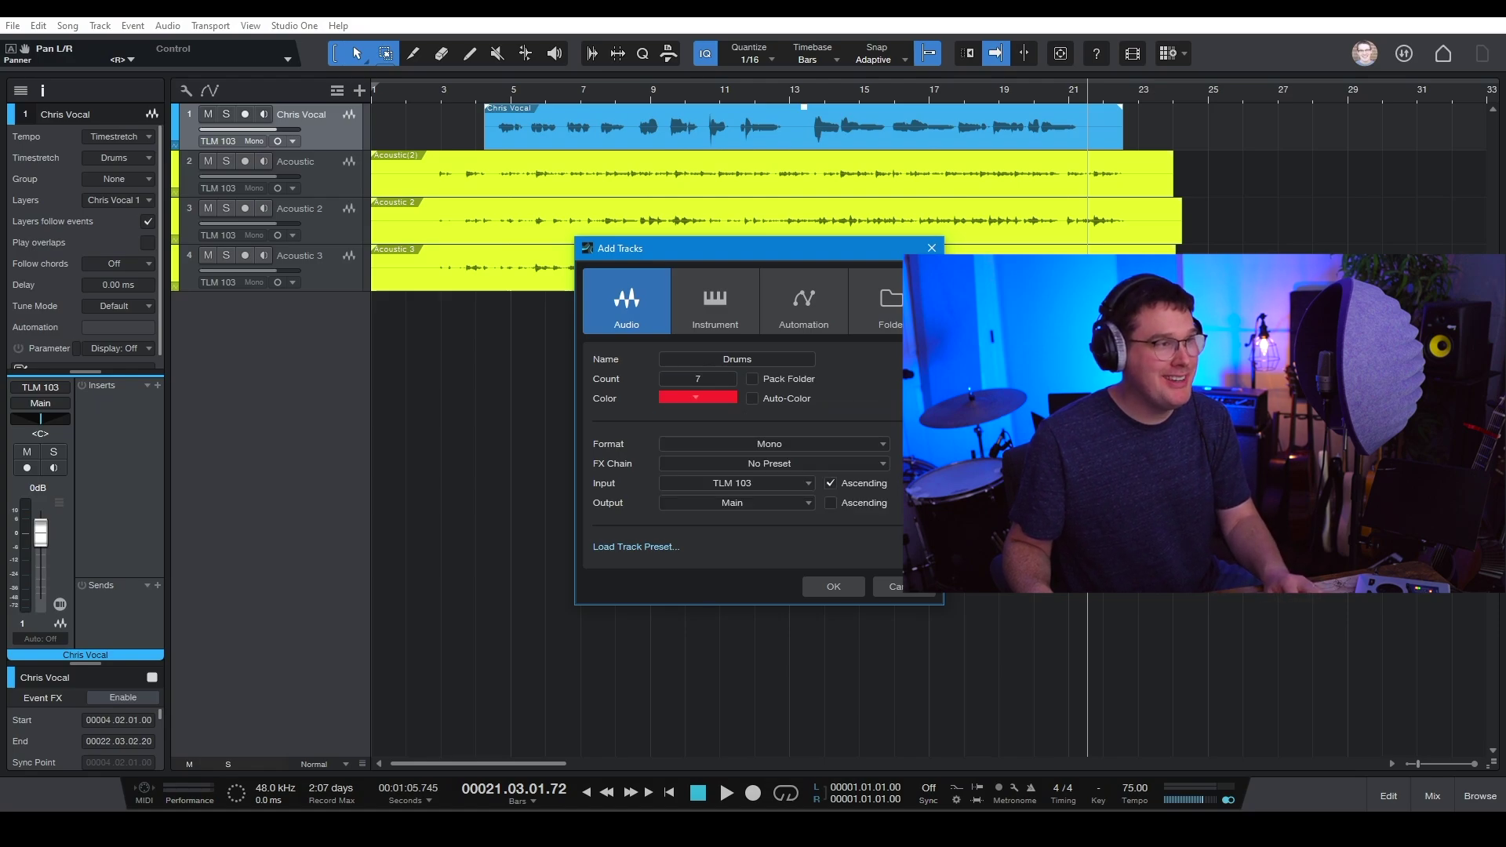
{"action": "left_click", "coordinate": [765, 483]}
{"action": "left_click", "coordinate": [766, 500]}
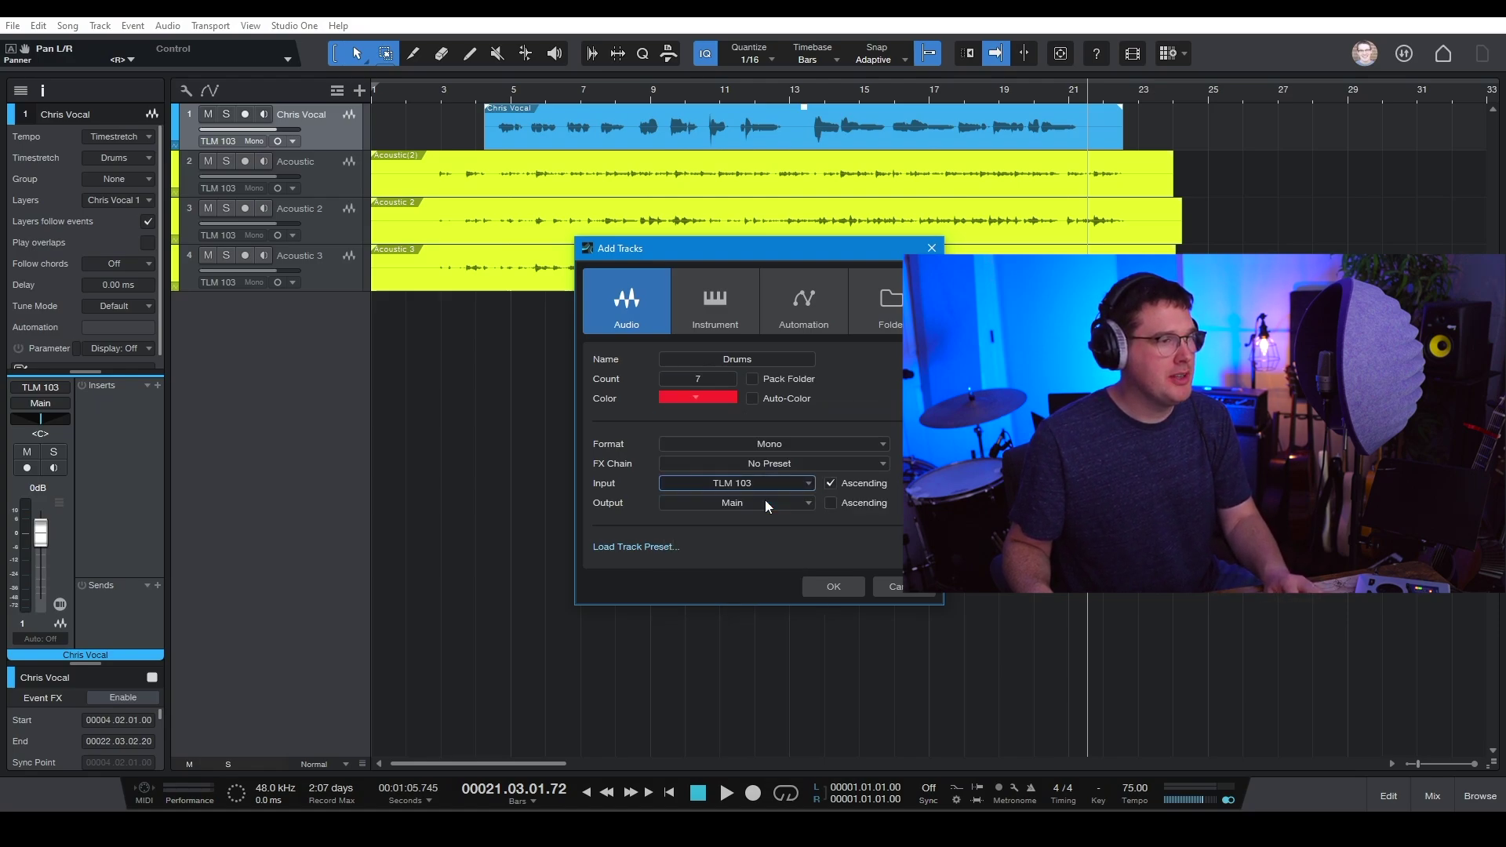
{"action": "left_click", "coordinate": [827, 585]}
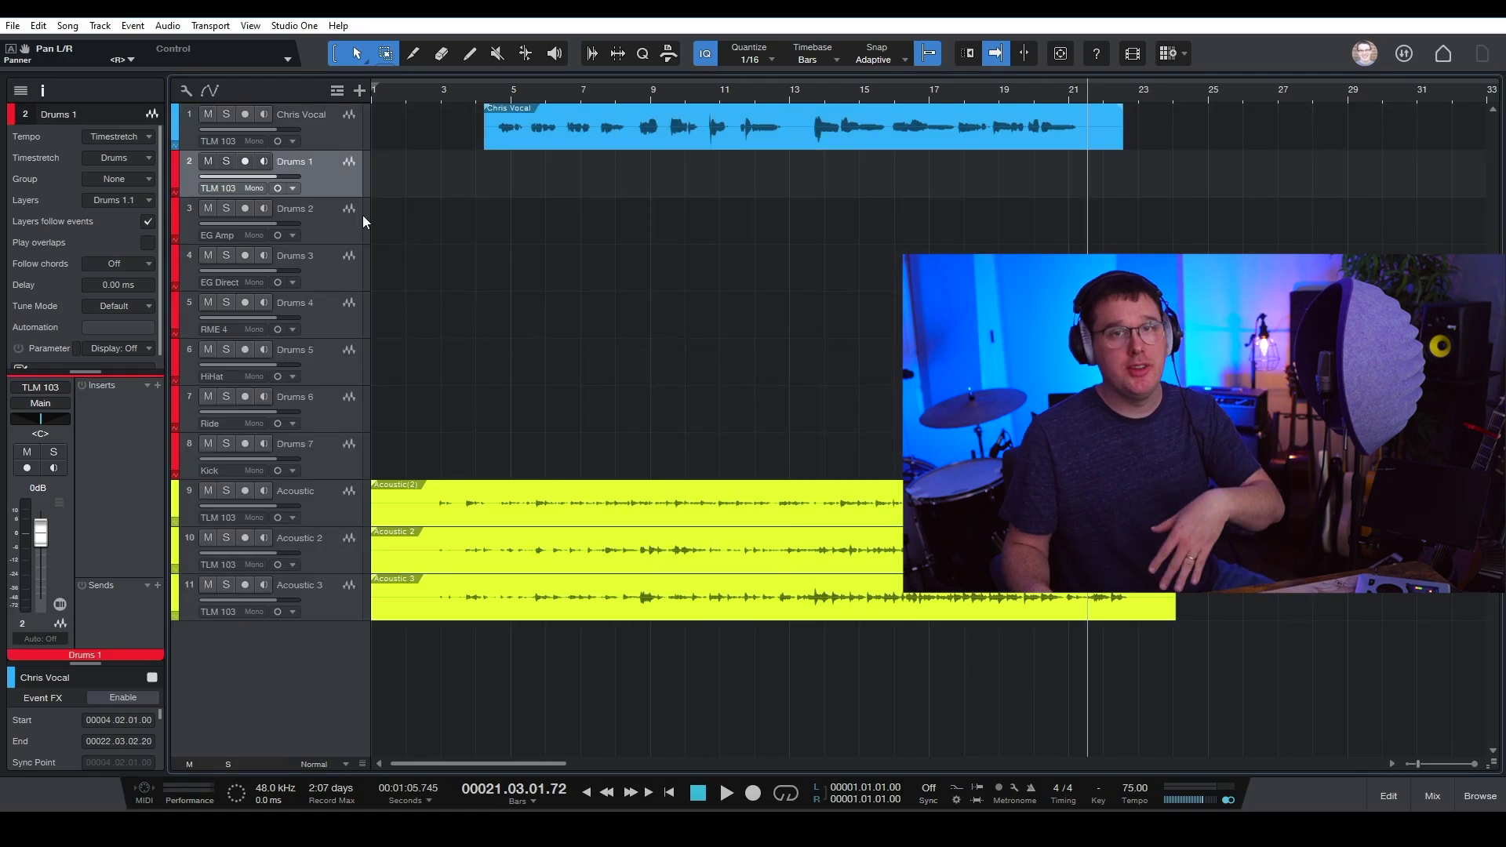
Rename the seven drum tracks in order as Kick, Snare, Tom 1, Tom 2, HiHat, Ride and Room Mic
{"action": "double_click", "coordinate": [309, 163]}
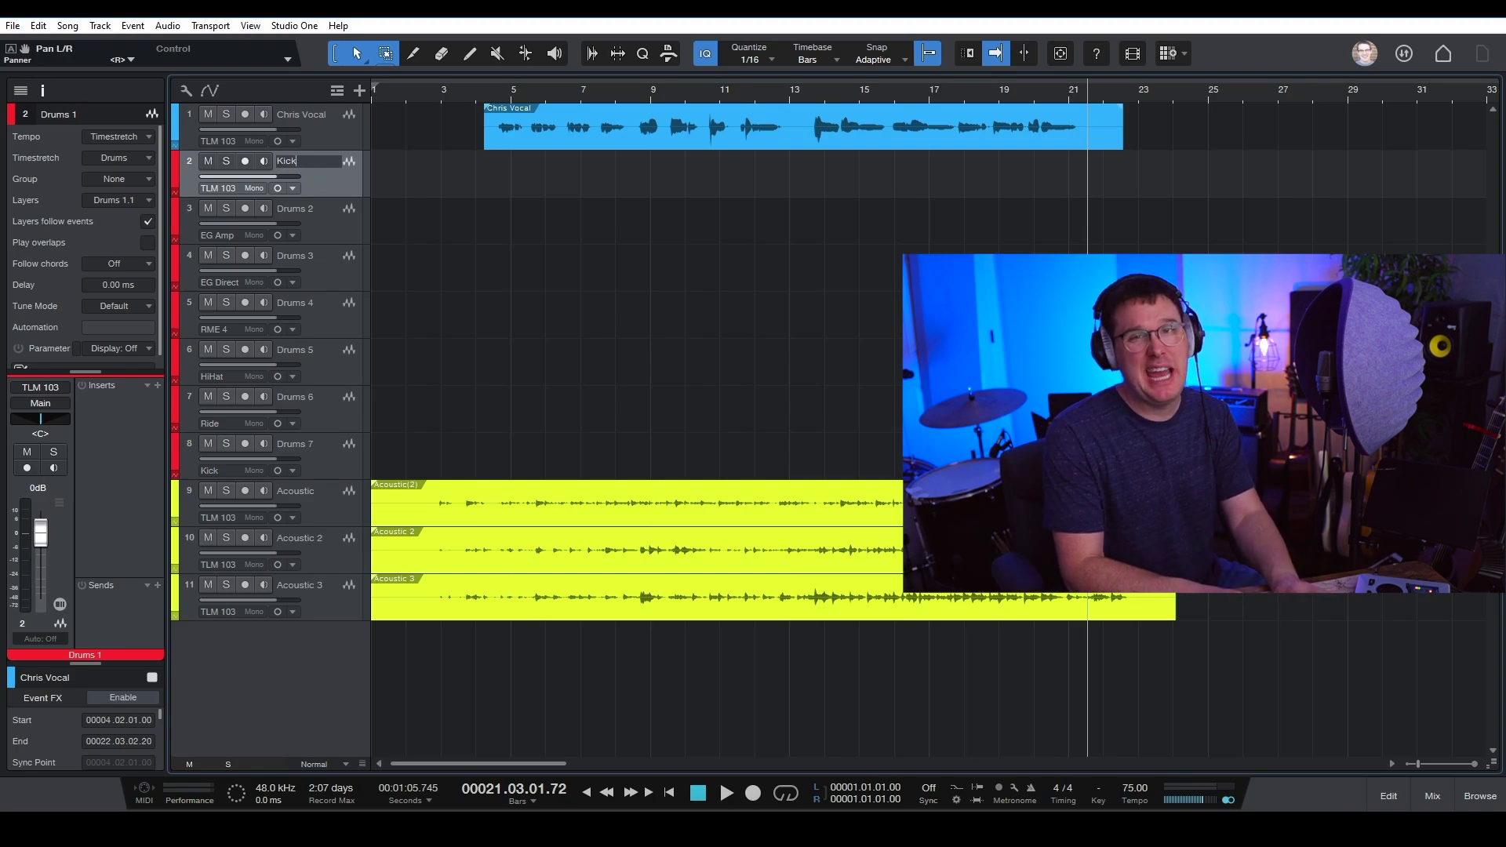
{"action": "type", "text": "Snare"}
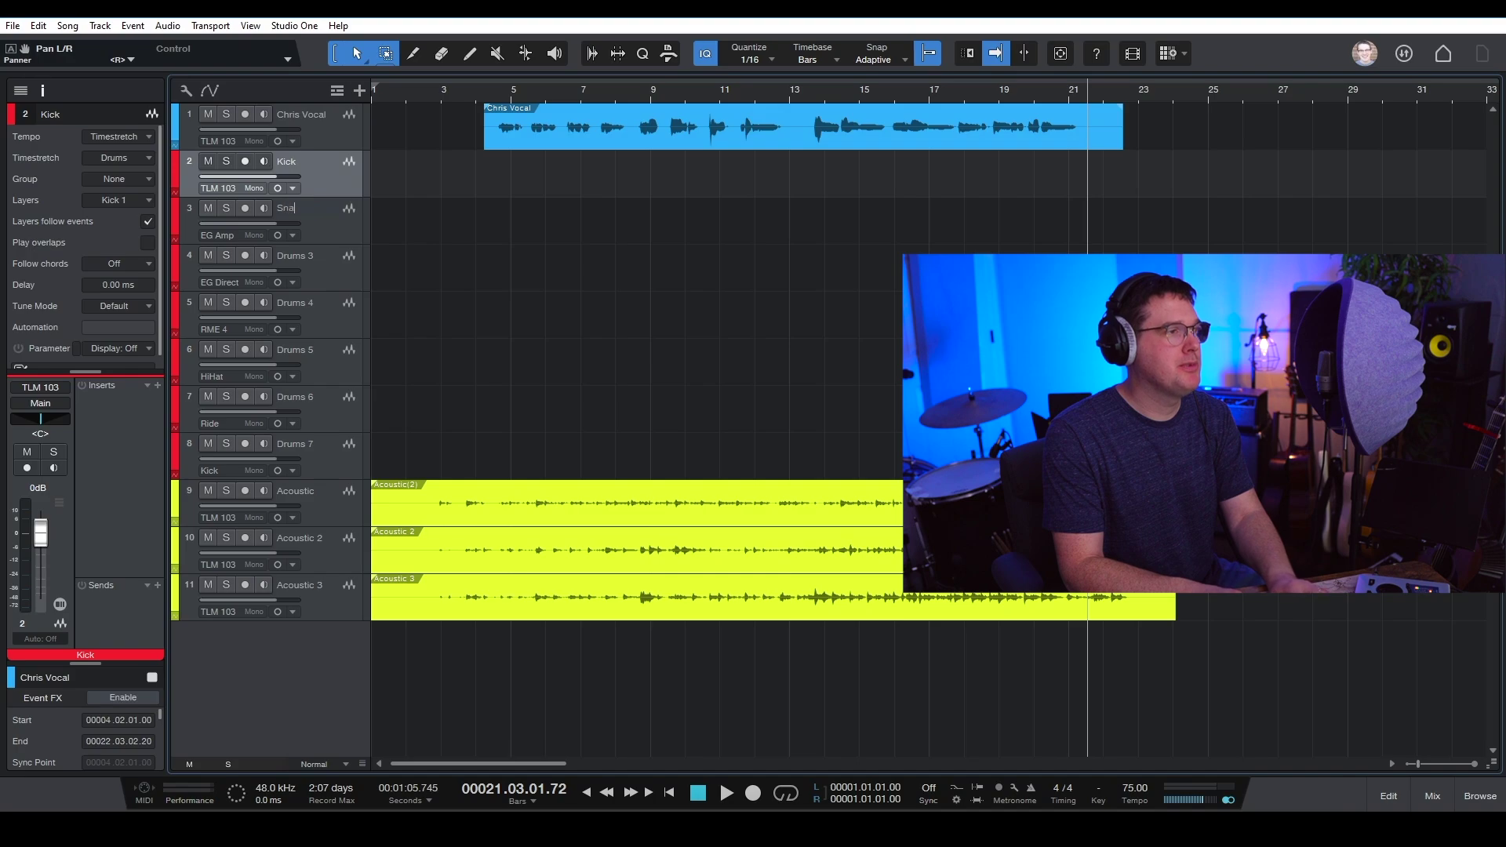
{"action": "key", "text": "Tab"}
{"action": "type", "text": "Tom"}
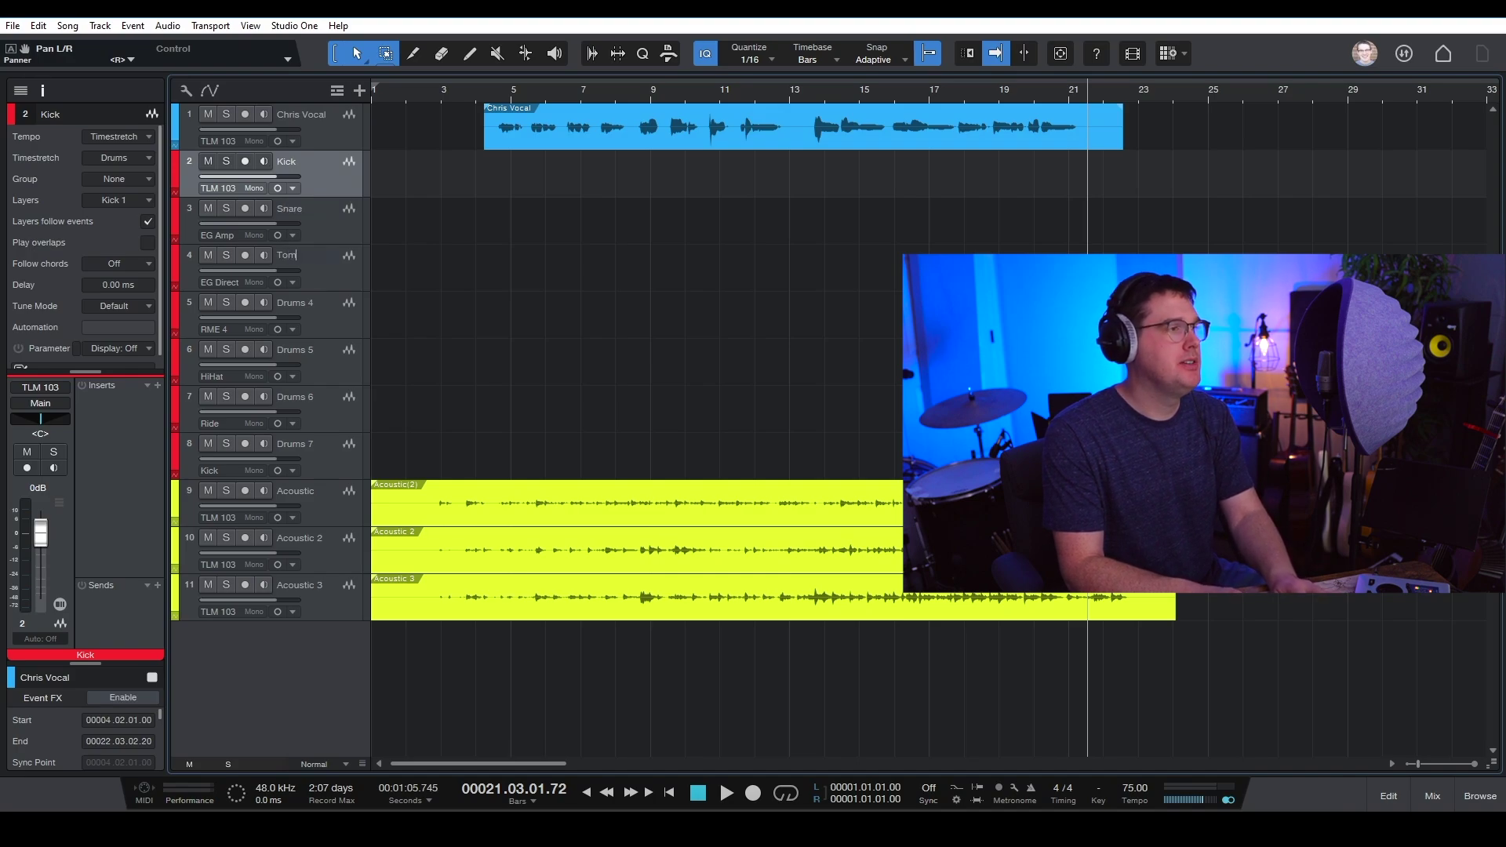
{"action": "type", "text": "Tom 2"}
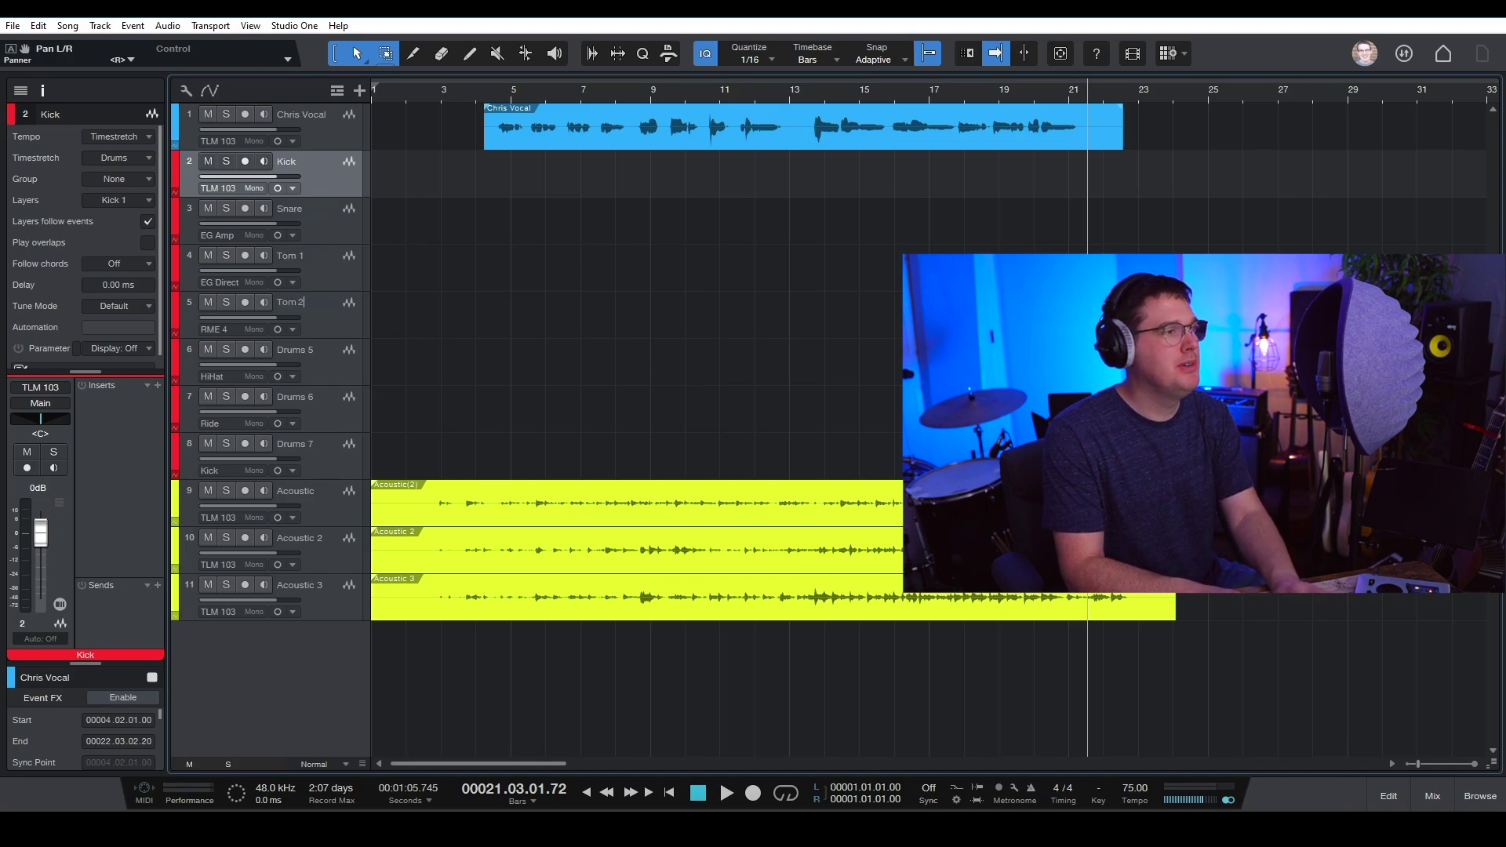
{"action": "type", "text": "HiHat"}
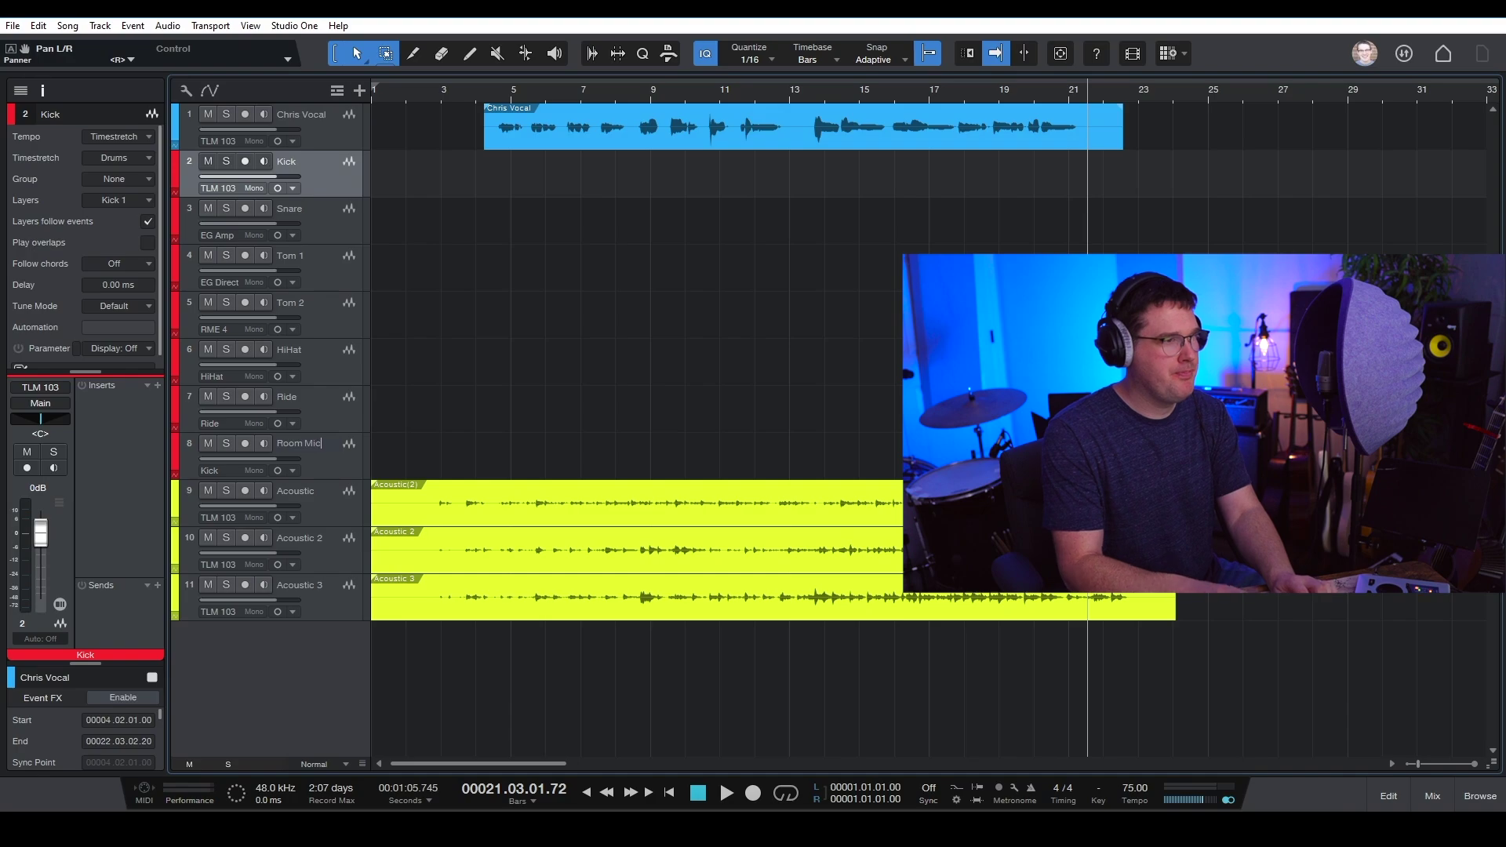
{"action": "key", "text": "Return"}
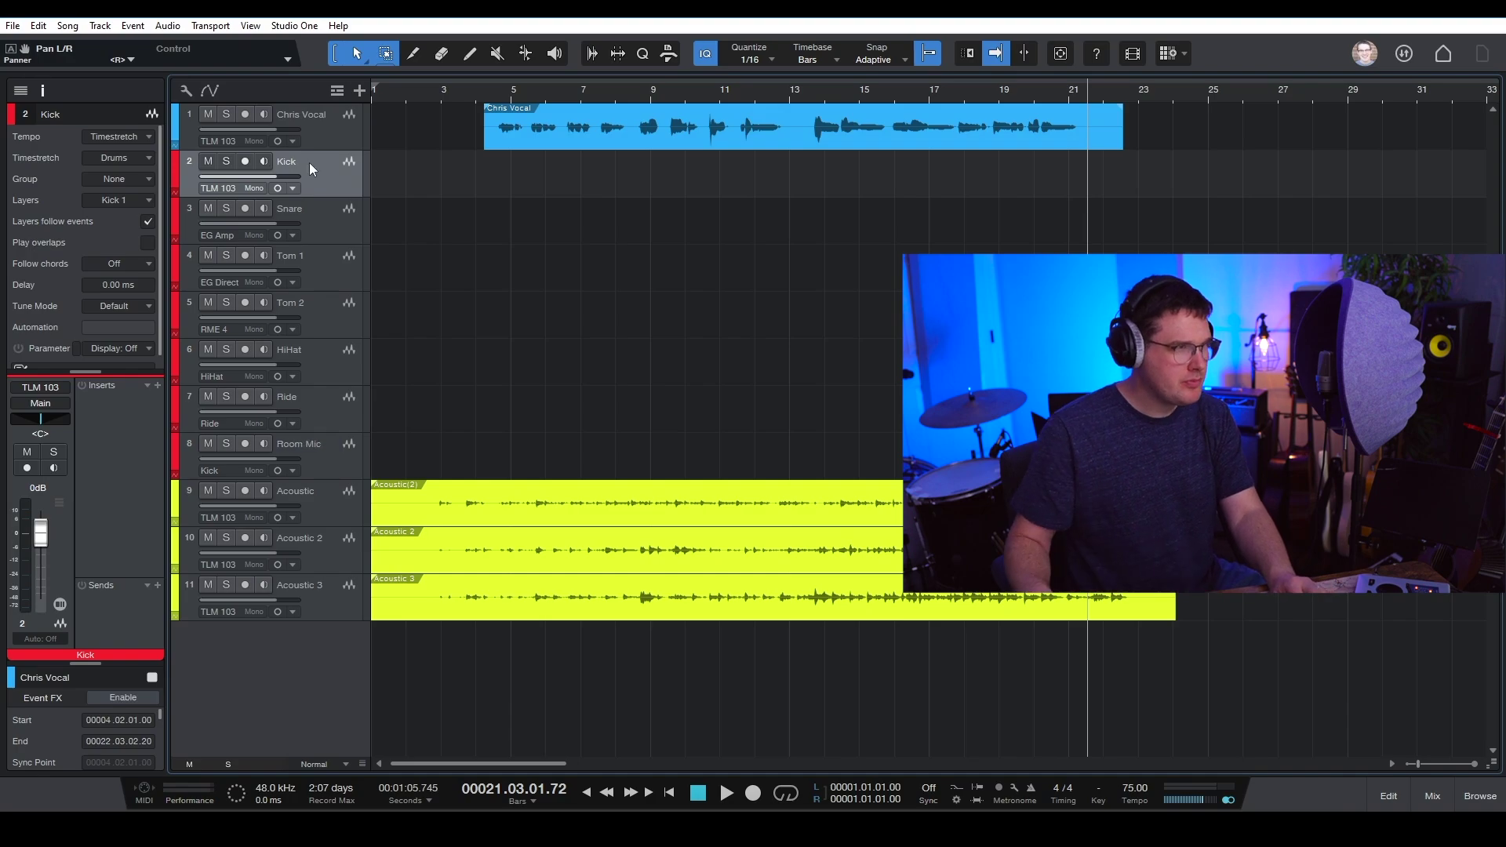
Set the Room Mic track's input to TLM 103 on Analog 1
{"action": "left_click", "coordinate": [311, 464]}
{"action": "left_click", "coordinate": [222, 464]}
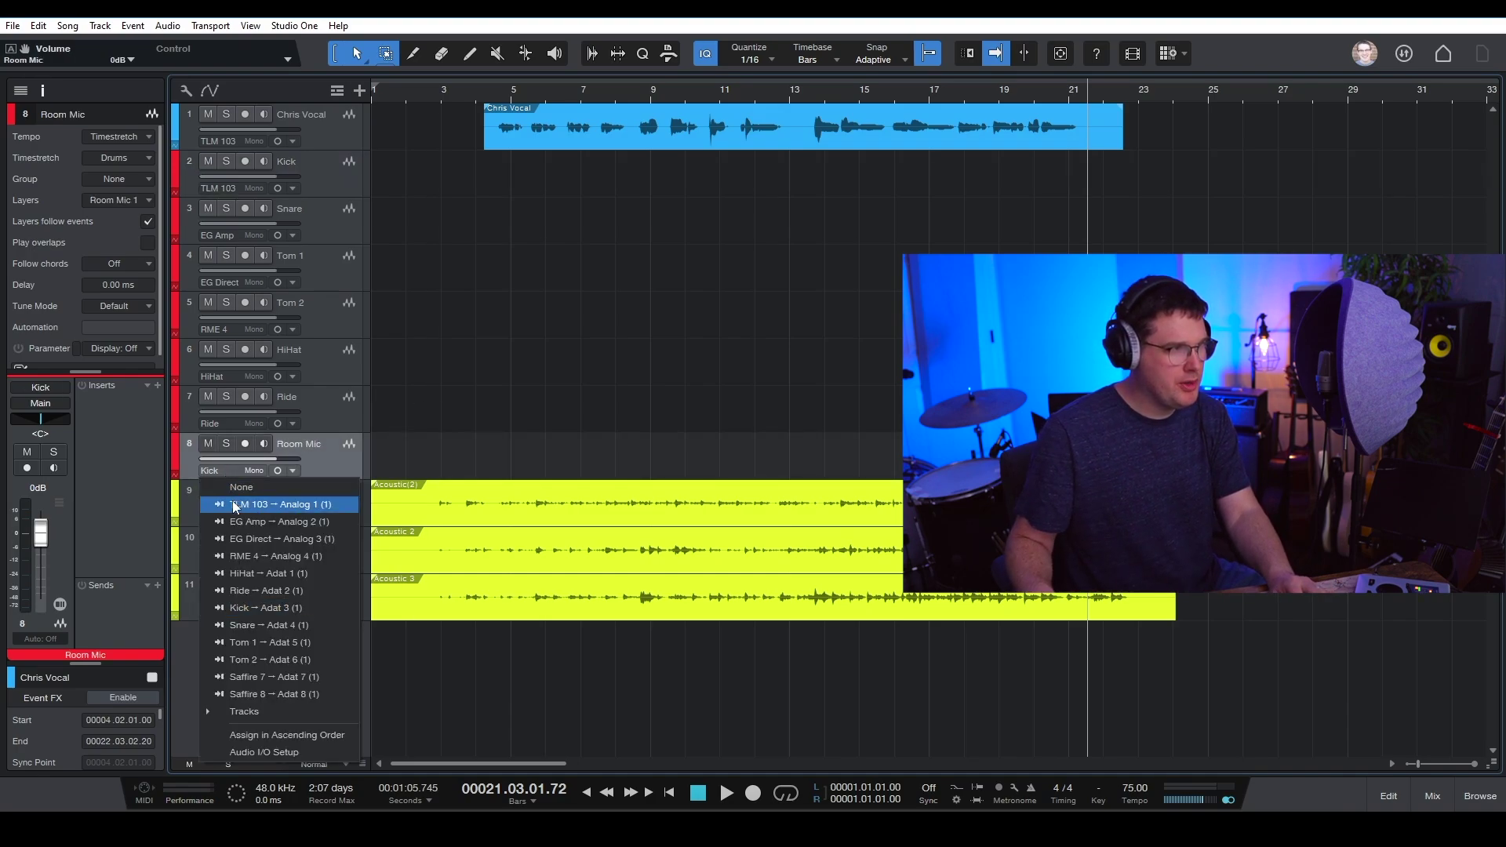
{"action": "left_click", "coordinate": [233, 505]}
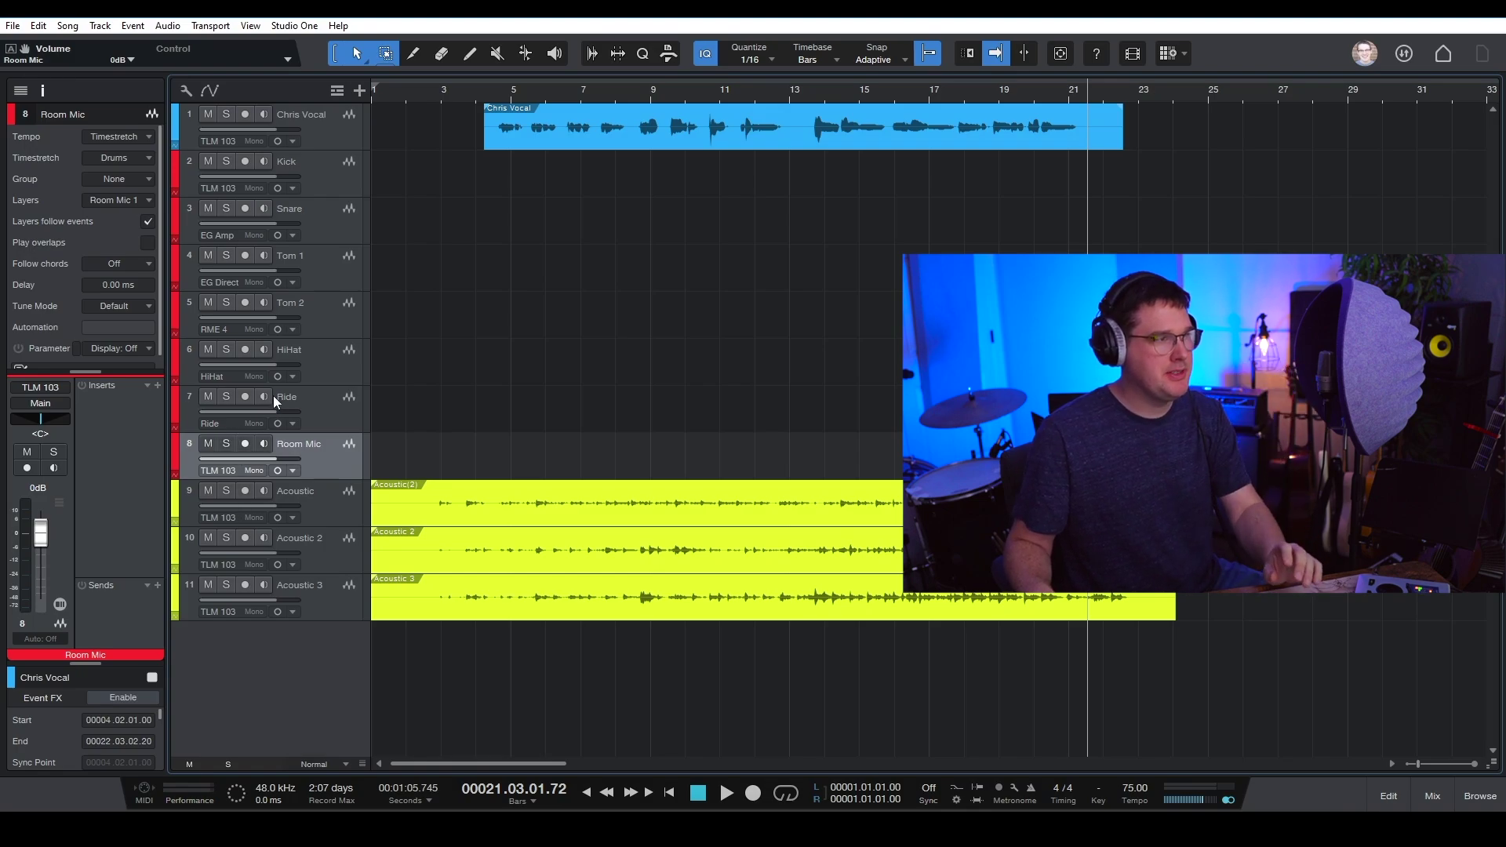
Assign the Ride track's input to Ride on Adat 2 and the HiHat track's input to HiHat on Adat 1
{"action": "left_click", "coordinate": [223, 421]}
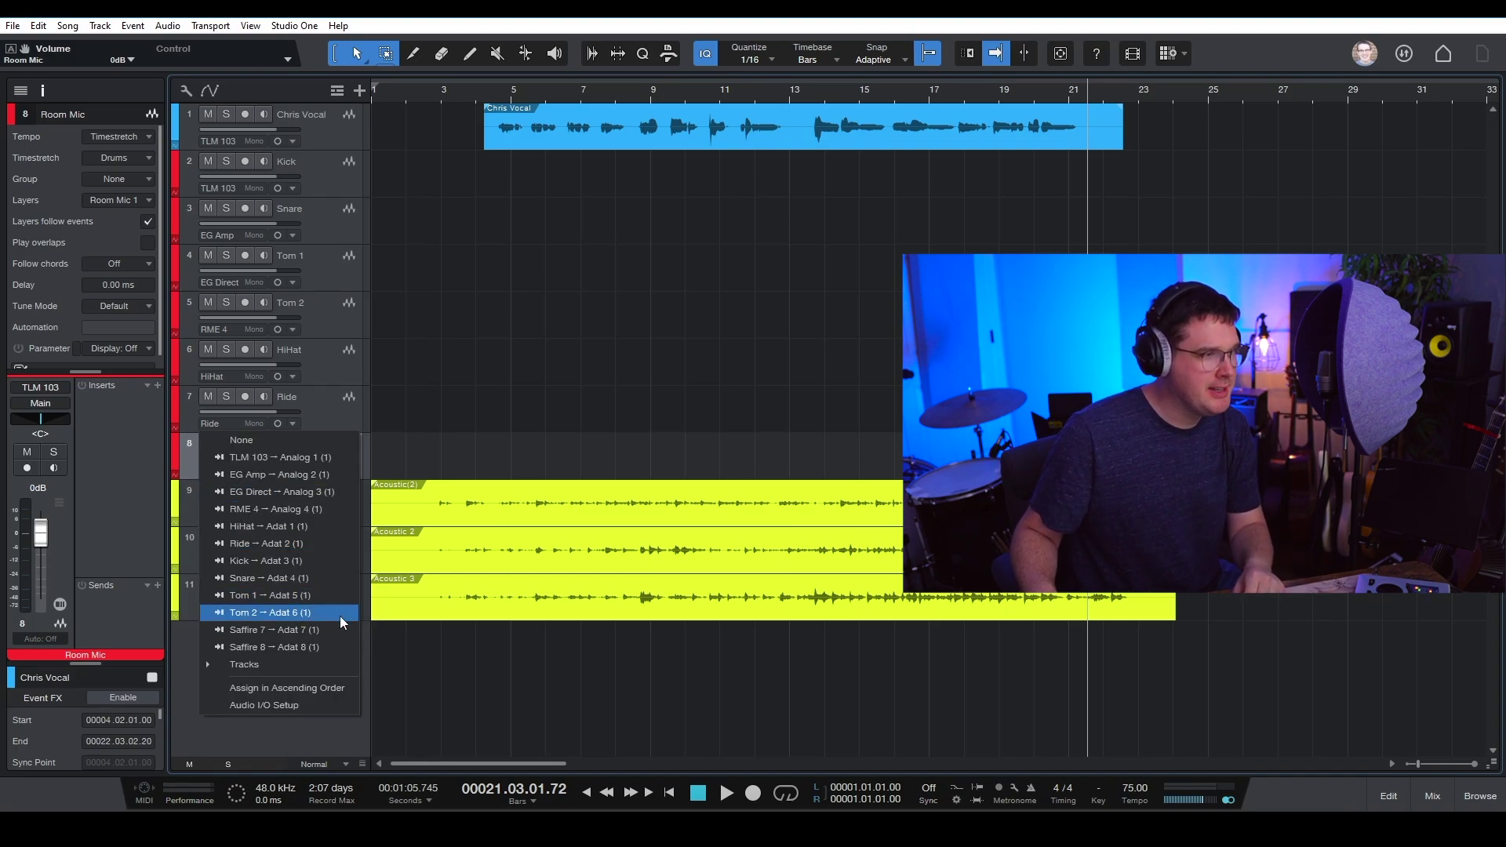
{"action": "left_click", "coordinate": [323, 544]}
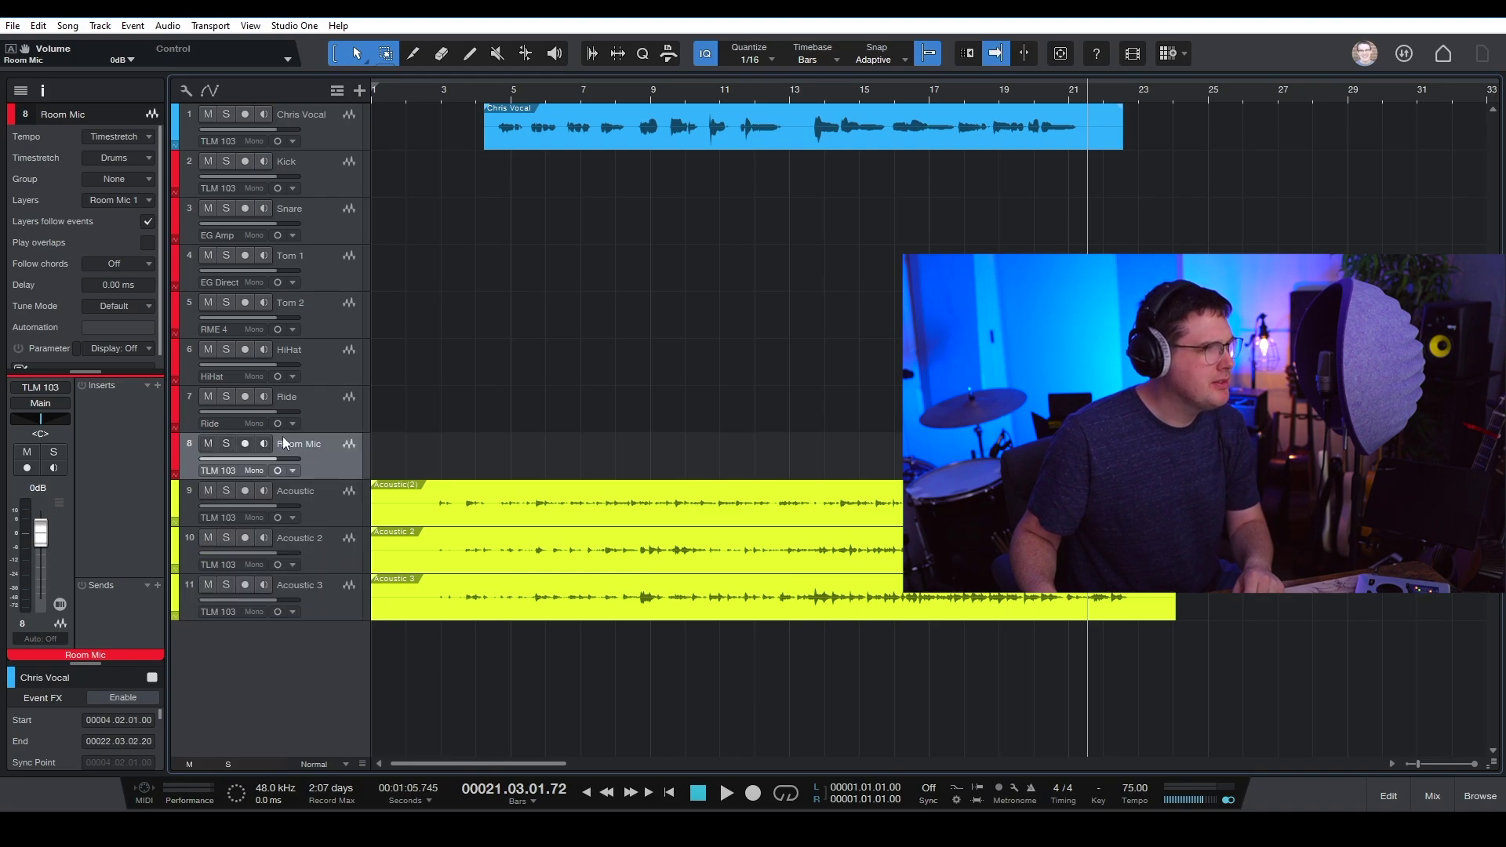
{"action": "left_click", "coordinate": [219, 425]}
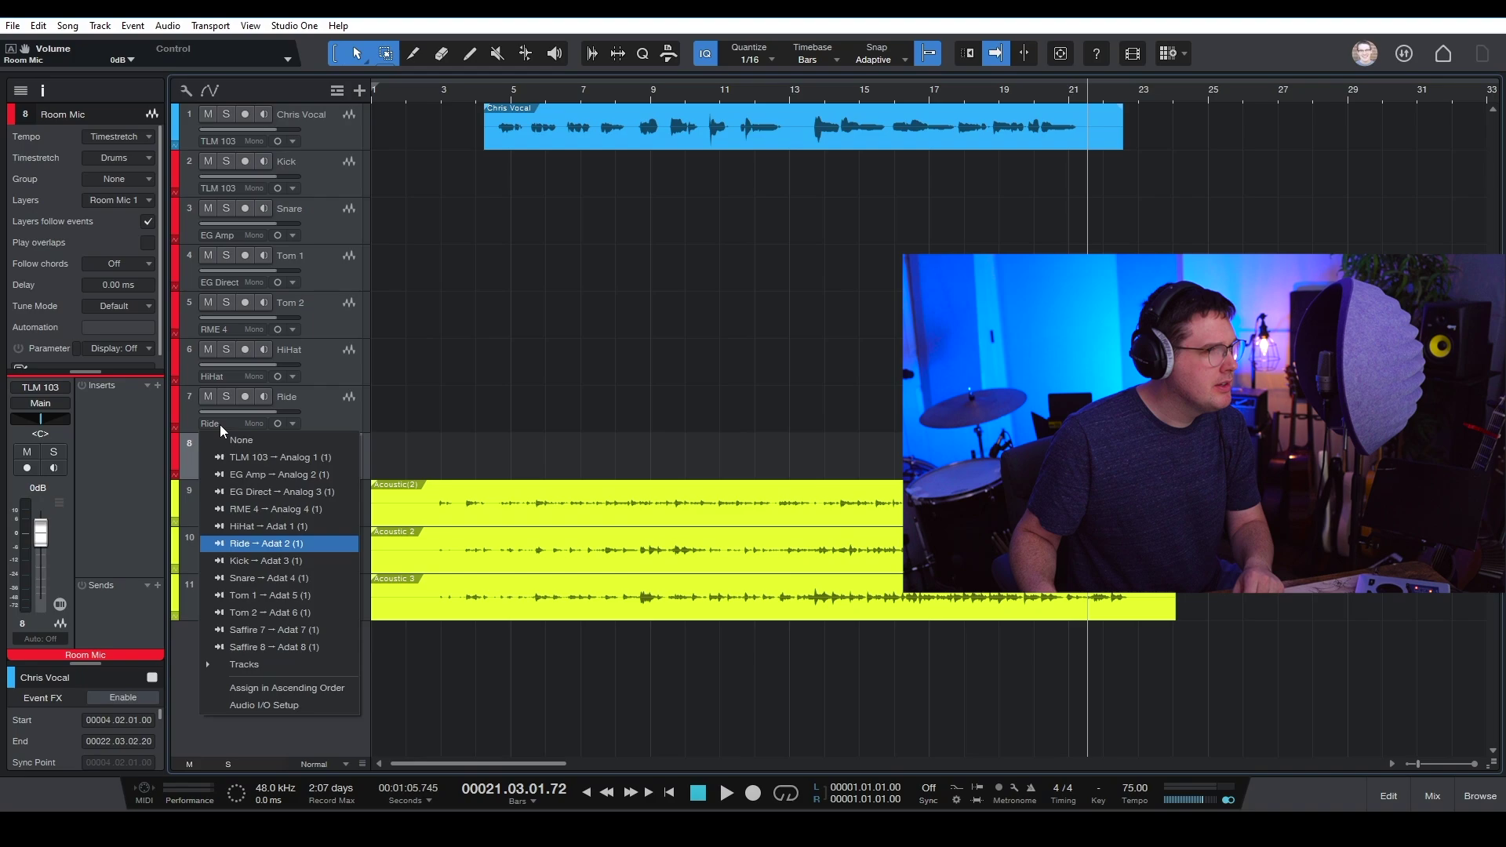
{"action": "left_click", "coordinate": [299, 548]}
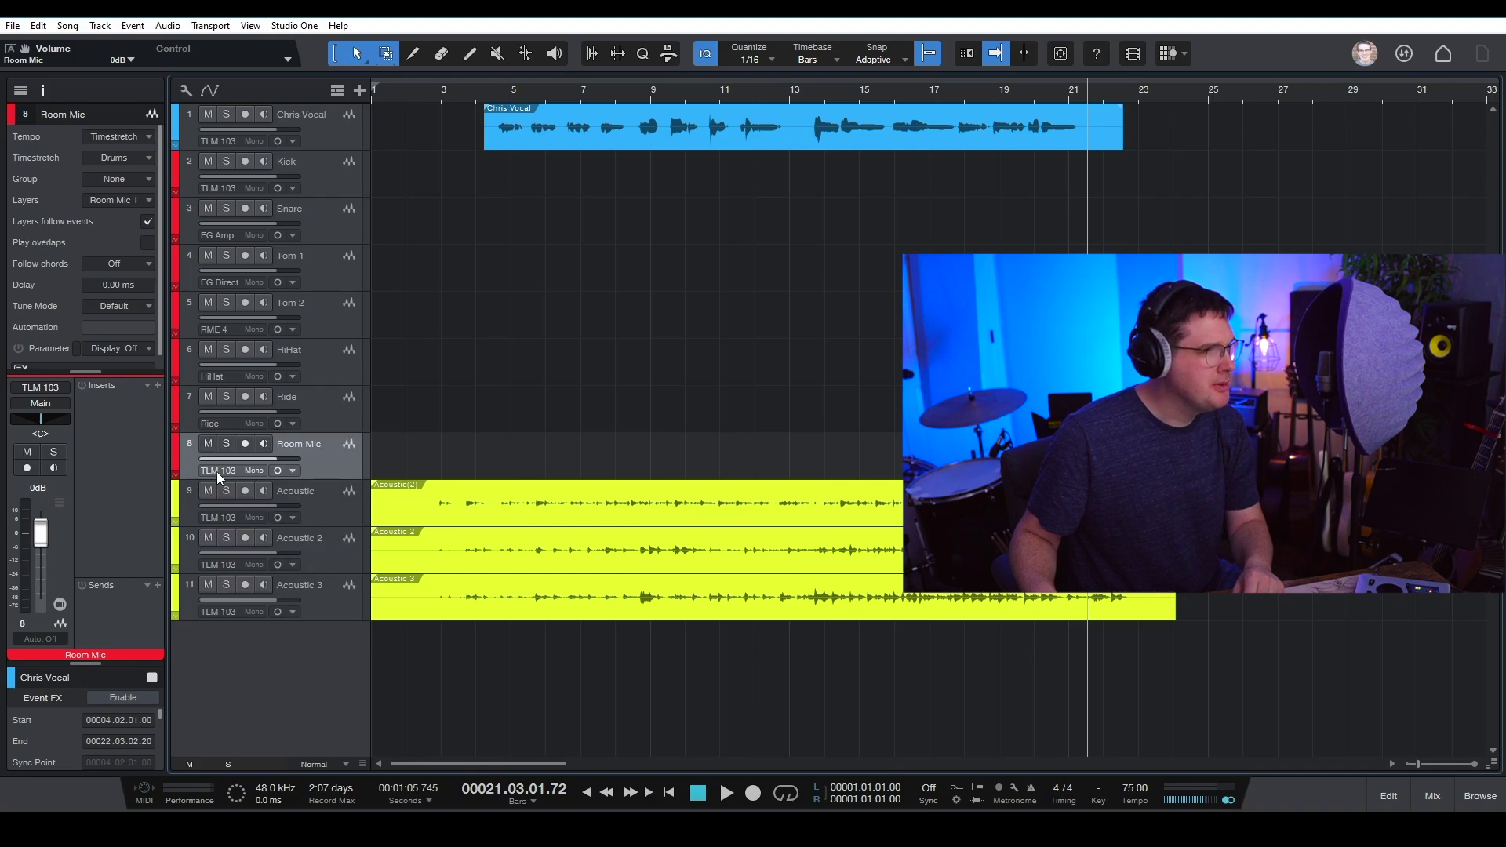
{"action": "left_click", "coordinate": [218, 472]}
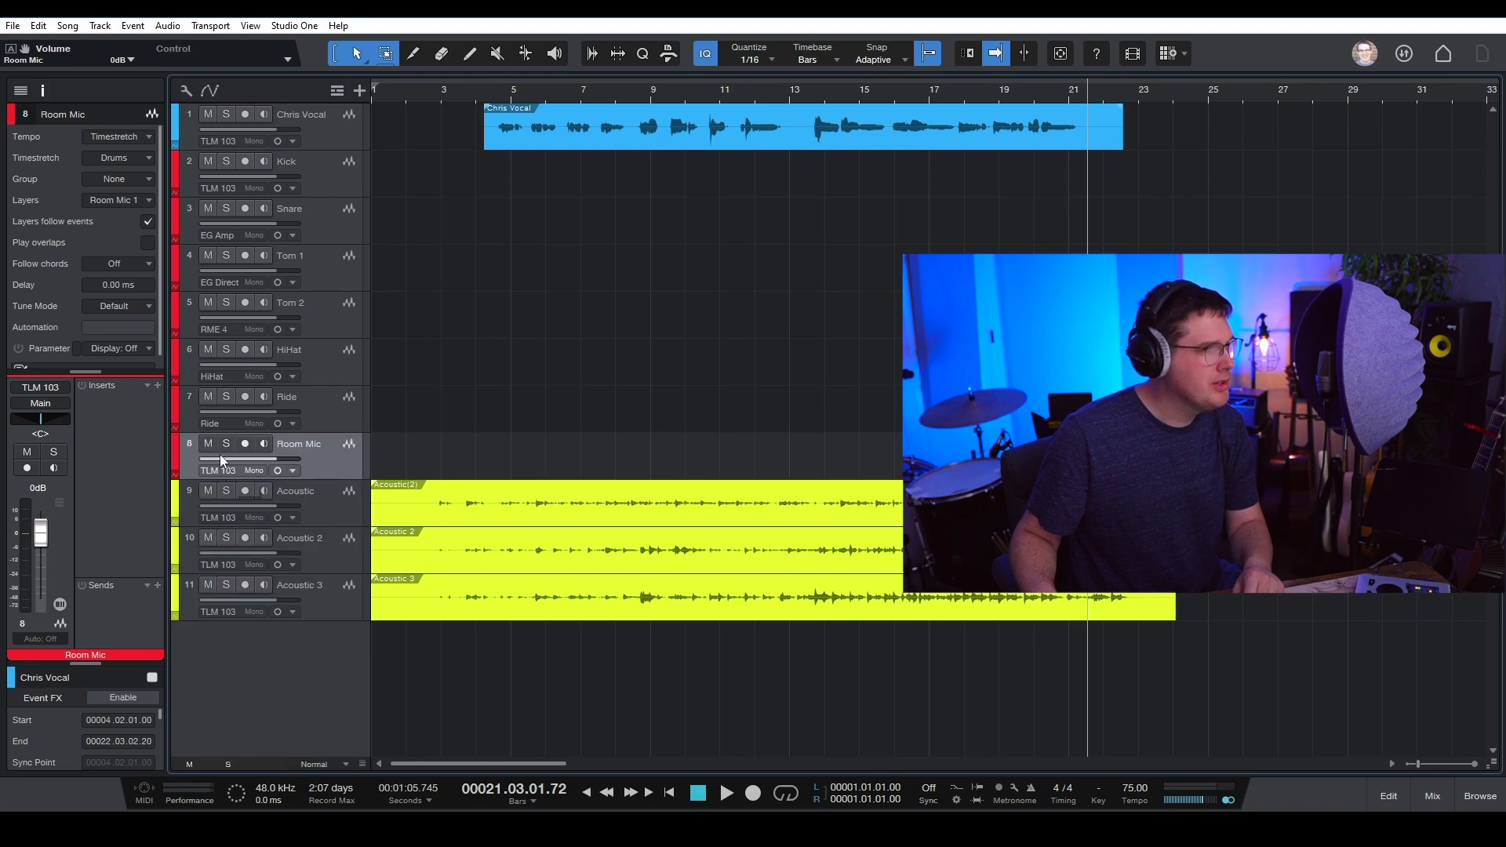
{"action": "left_click", "coordinate": [323, 367]}
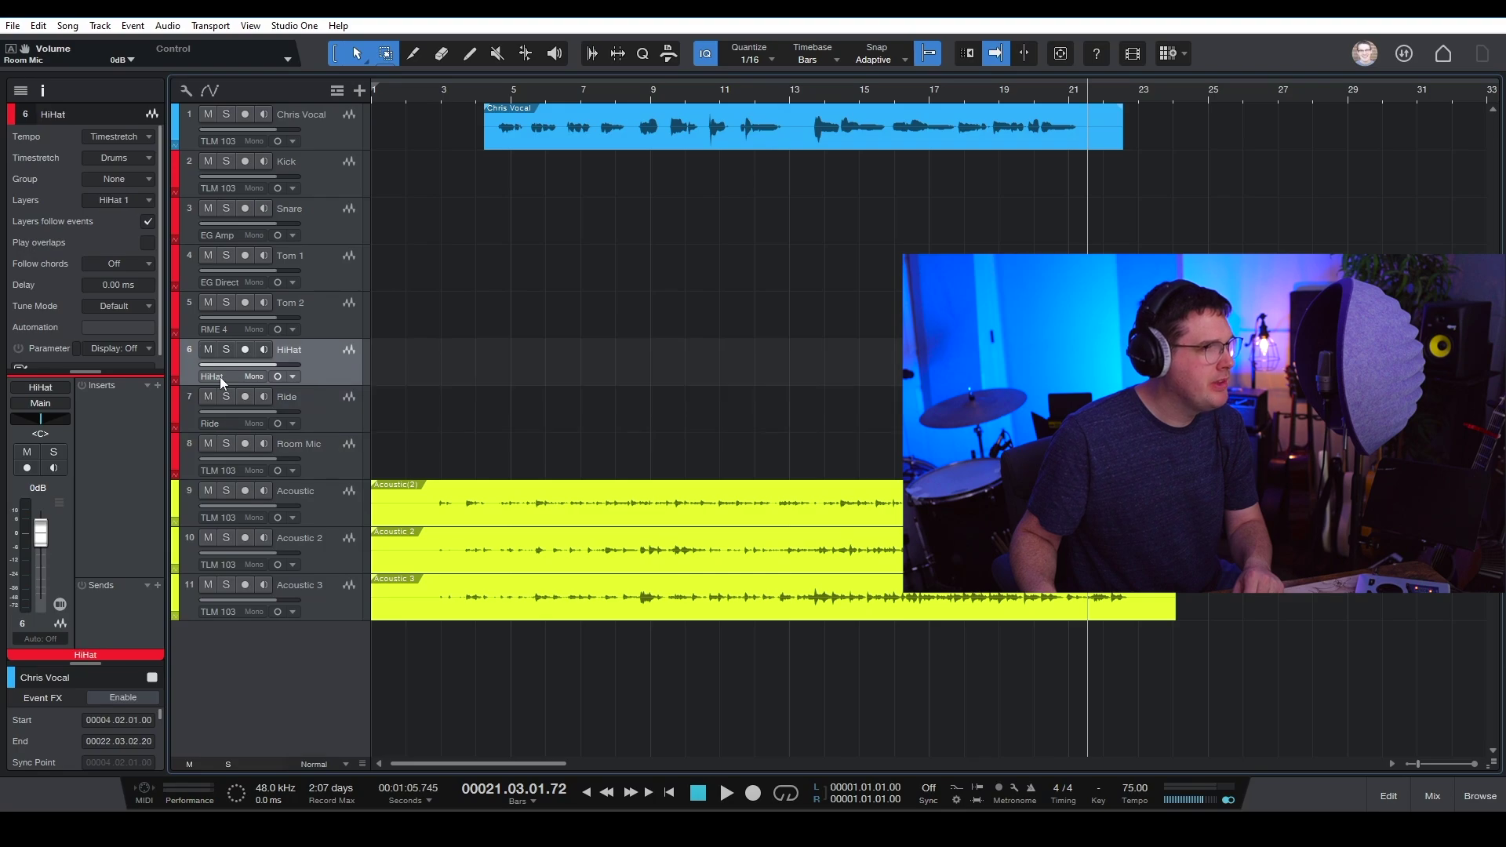
{"action": "left_click", "coordinate": [219, 377]}
{"action": "left_click", "coordinate": [304, 479]}
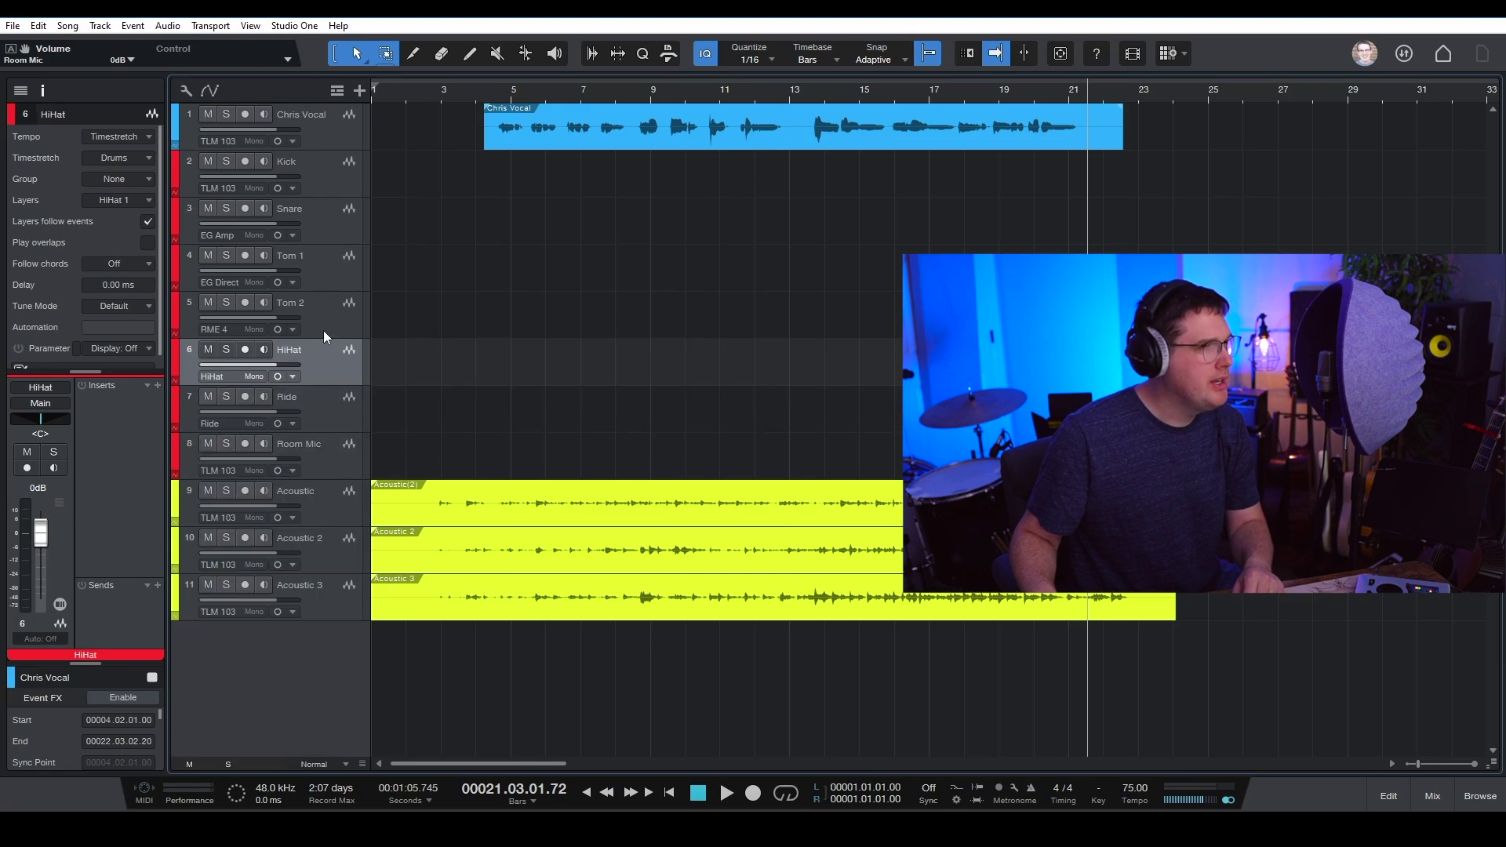
Show the mixer and try the Tom 1 input on the Tom 2 track and the Tom 2 input on the Tom 1 track
{"action": "left_click", "coordinate": [322, 325]}
{"action": "key", "text": "F3"}
{"action": "left_click", "coordinate": [221, 329]}
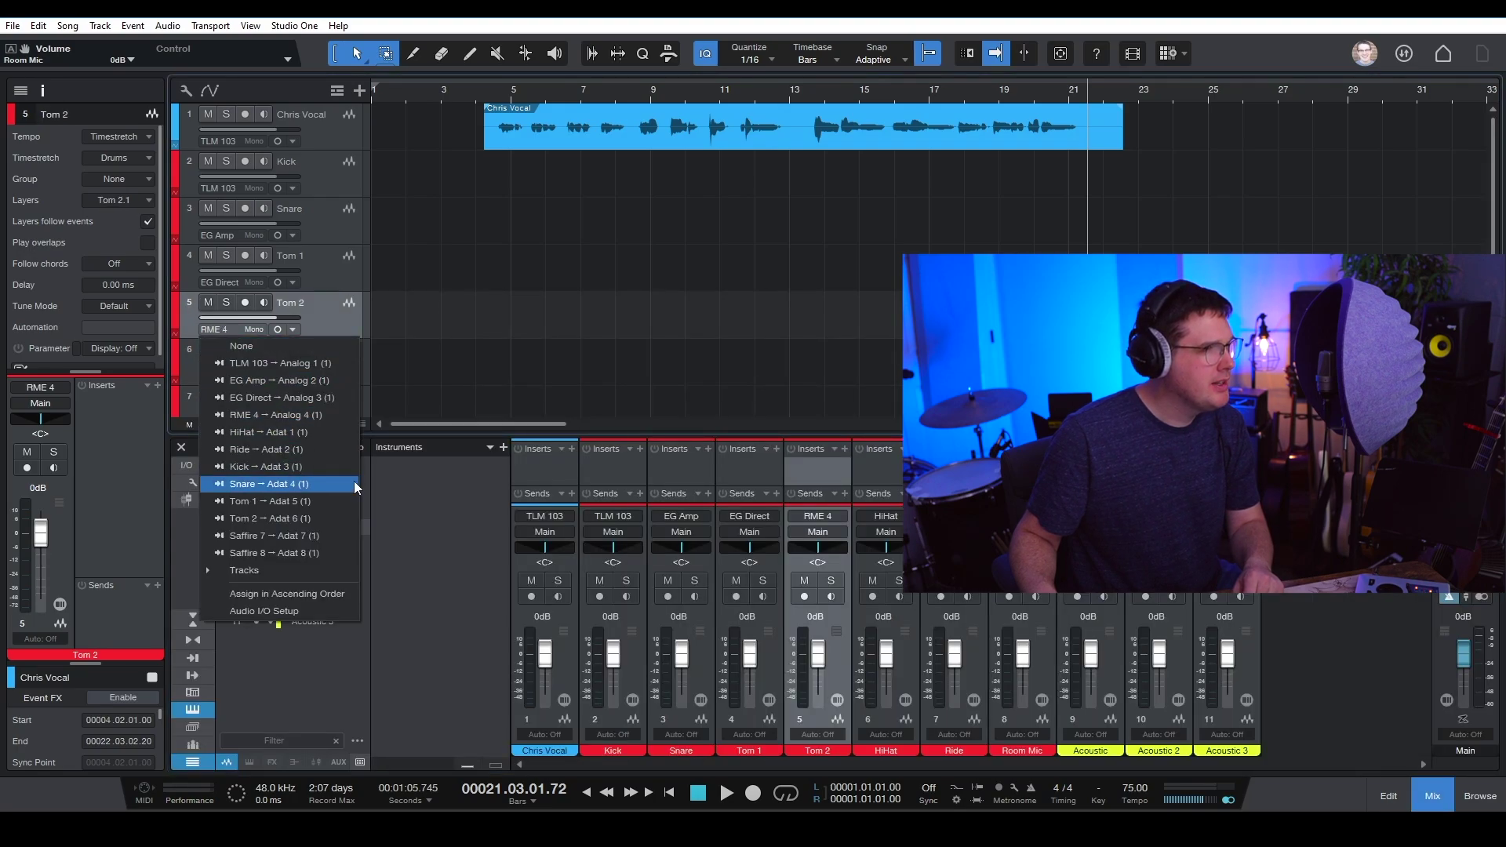
{"action": "left_click", "coordinate": [337, 501]}
{"action": "left_click", "coordinate": [321, 276]}
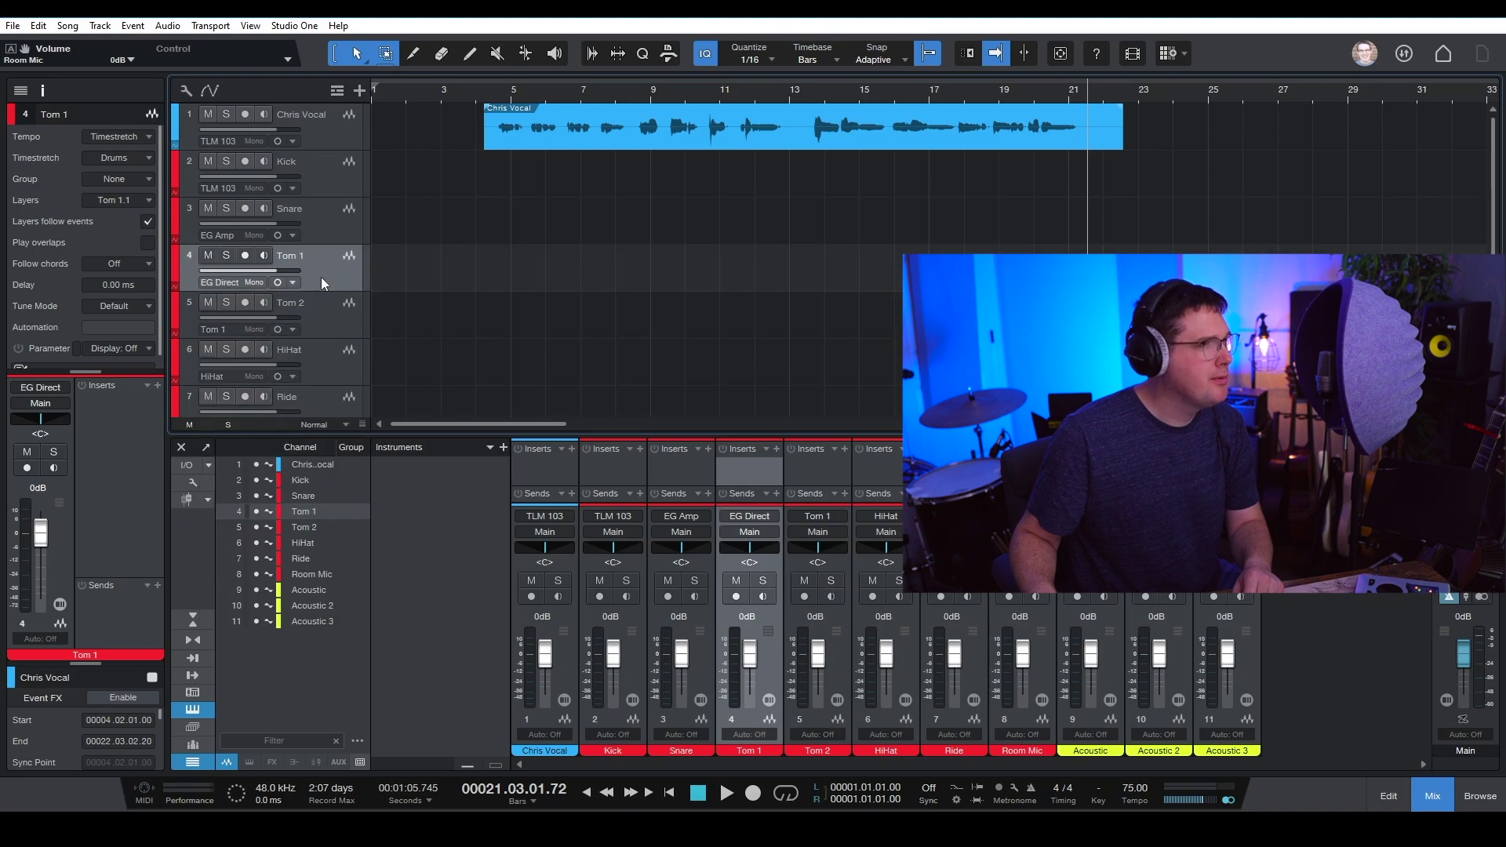
{"action": "left_click", "coordinate": [210, 284]}
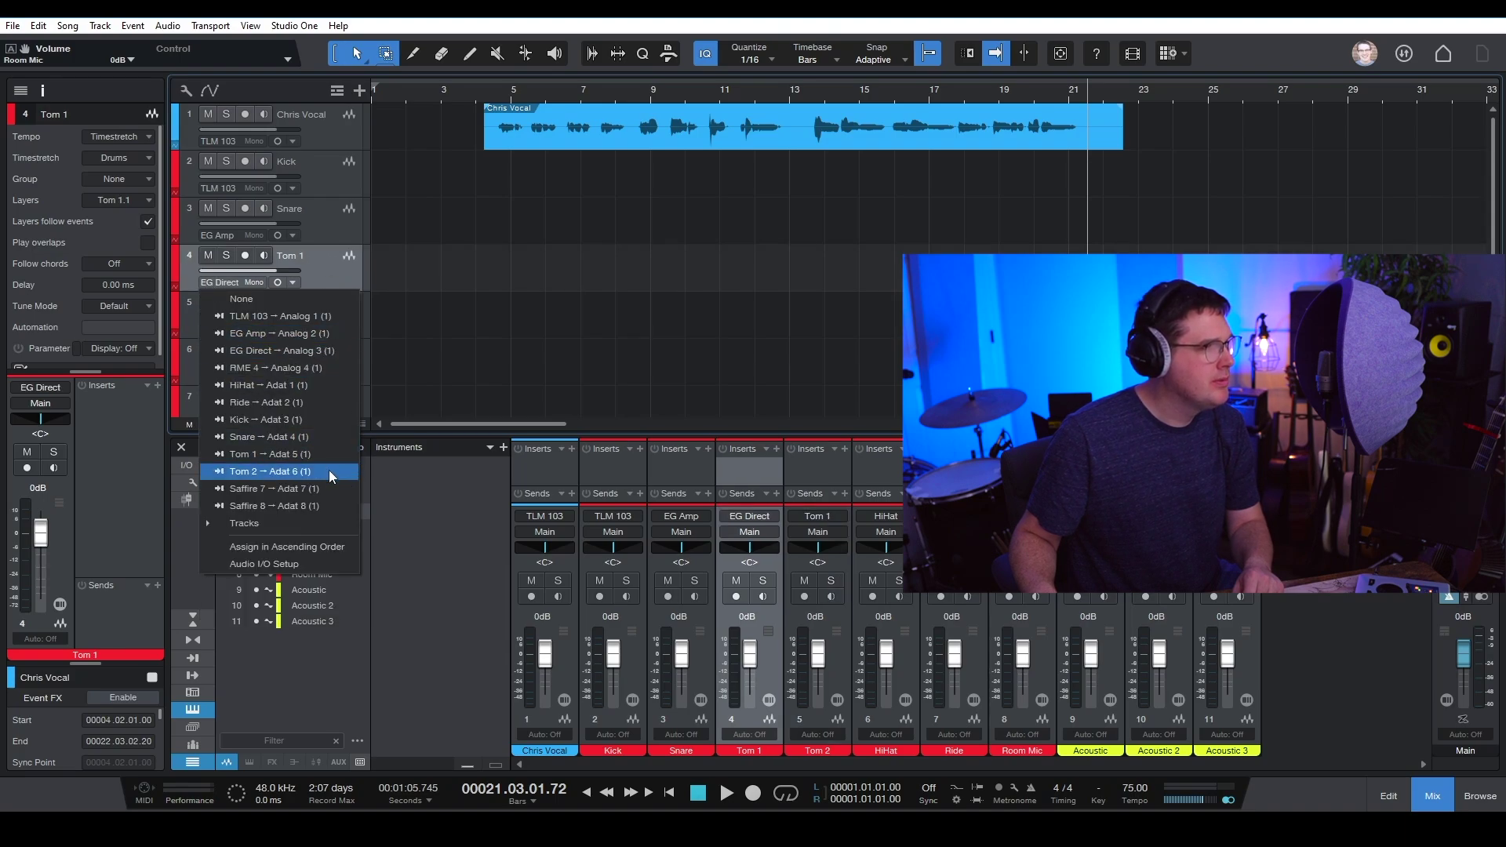
{"action": "left_click", "coordinate": [328, 471]}
Set the Tom 1 track's input to Tom 1 on Adat 5 and the Tom 2 track's input to Tom 2 on Adat 6
{"action": "left_click", "coordinate": [223, 285]}
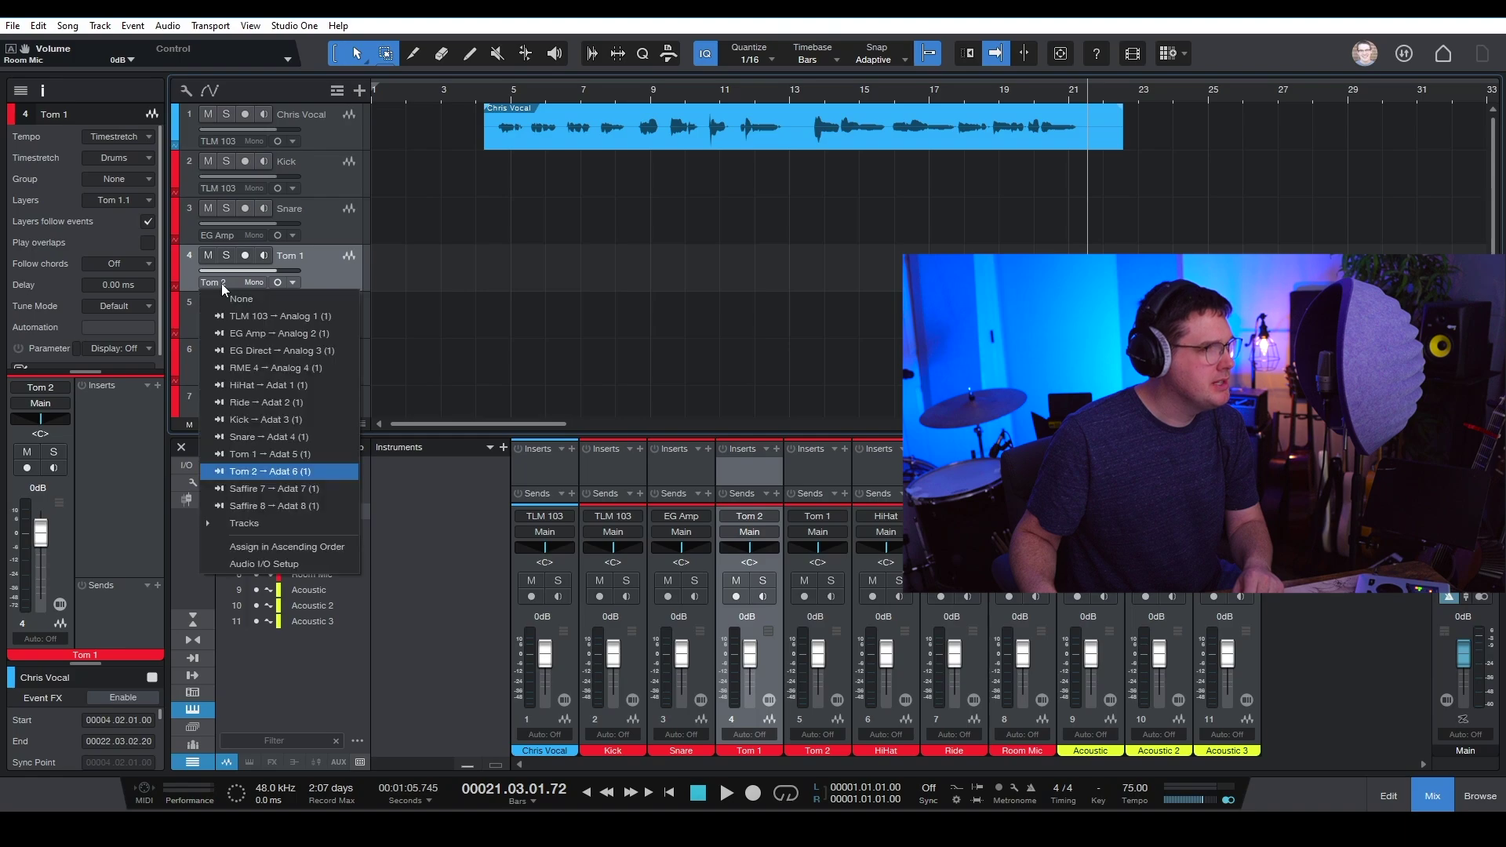
{"action": "left_click", "coordinate": [299, 450]}
{"action": "left_click", "coordinate": [321, 308]}
{"action": "left_click", "coordinate": [234, 329]}
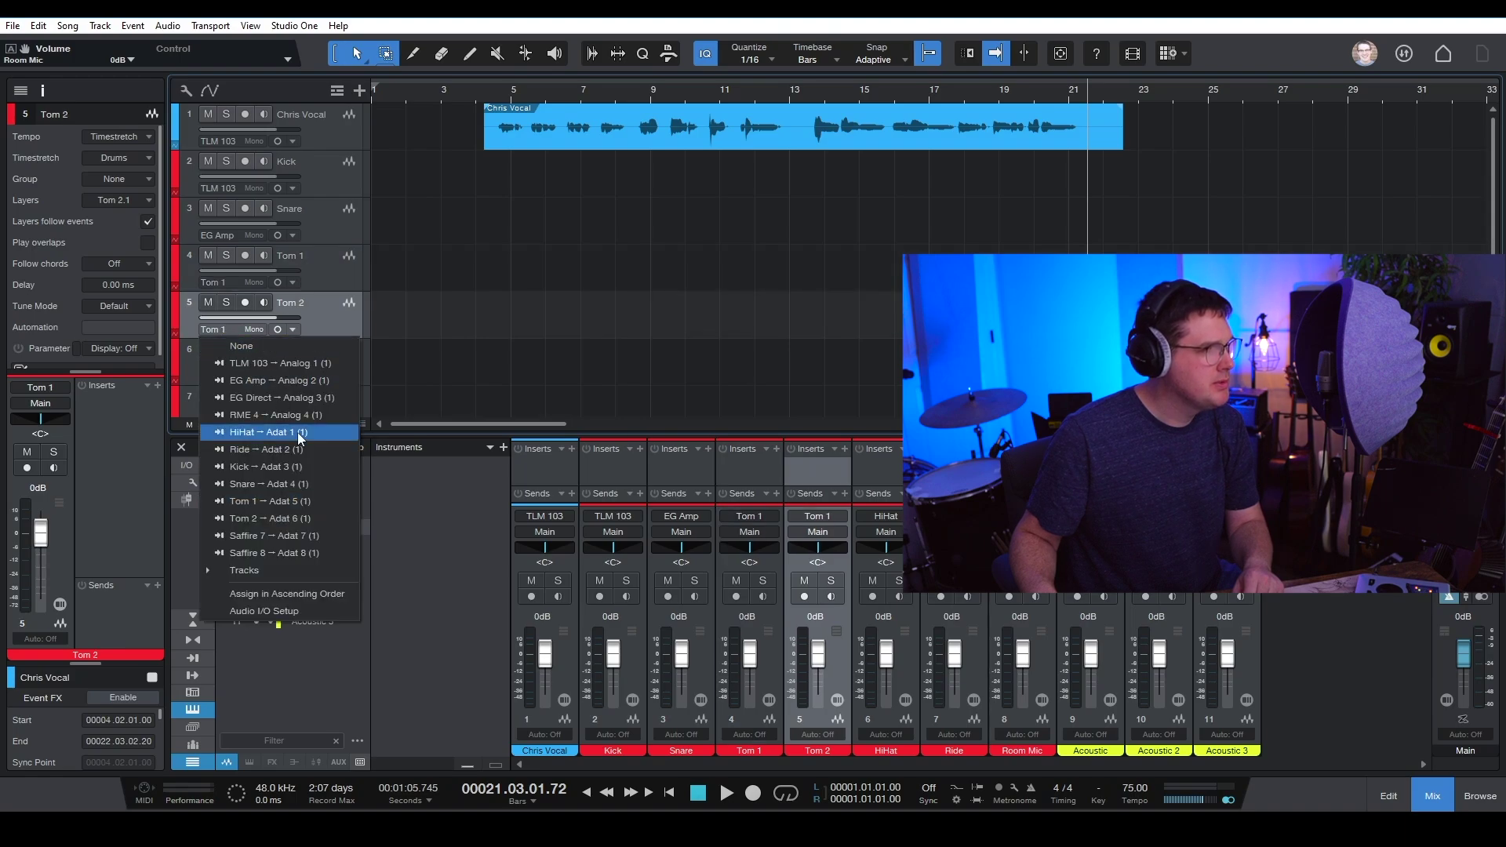
{"action": "left_click", "coordinate": [329, 518]}
Set the Snare track's input to Snare on Adat 4 and the Kick track's input to Kick on Adat 3
{"action": "left_click", "coordinate": [331, 223]}
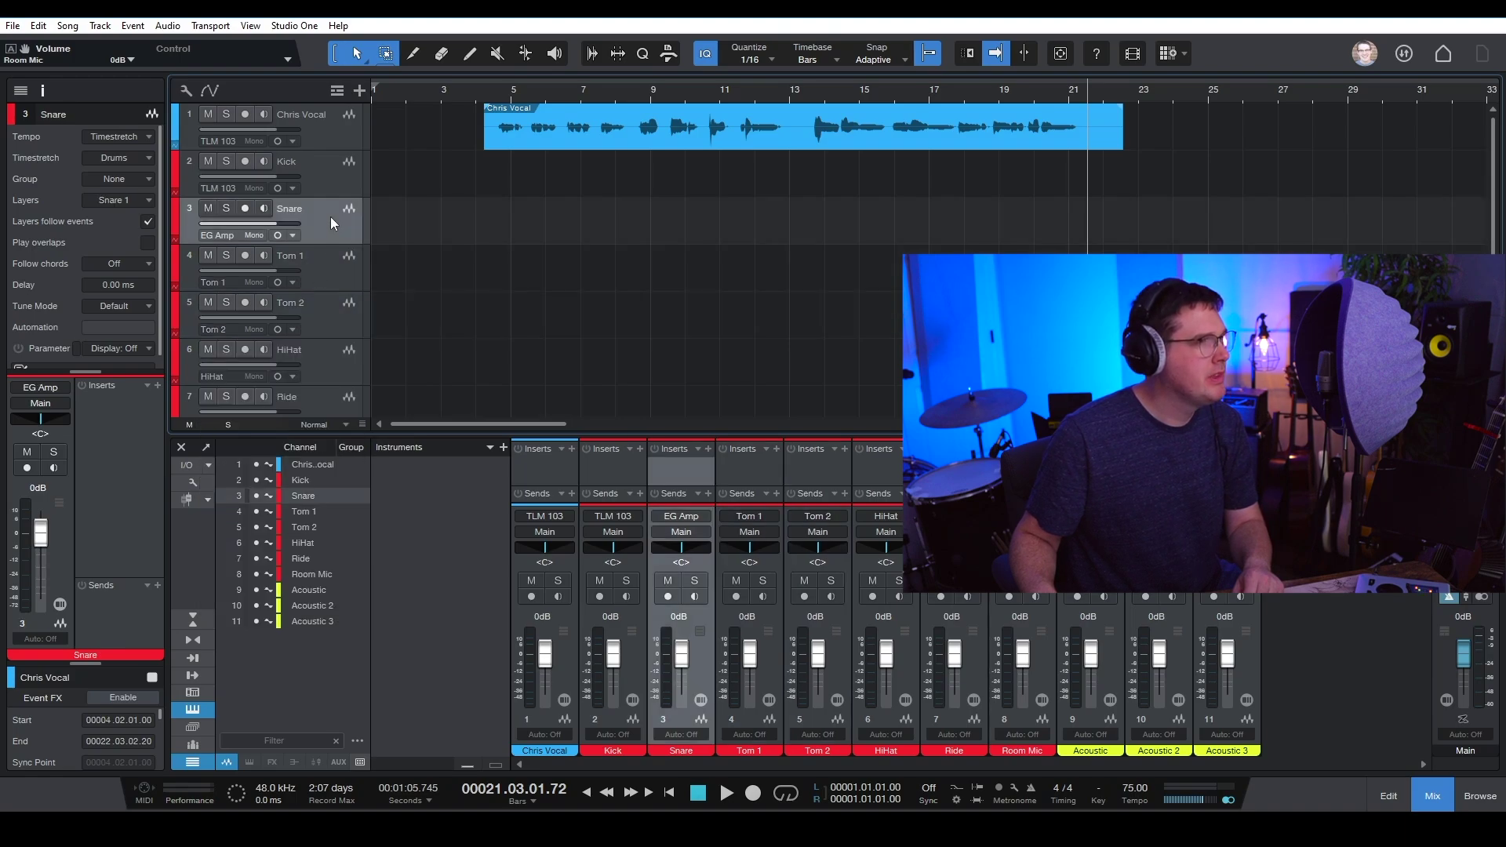
{"action": "left_click", "coordinate": [220, 238]}
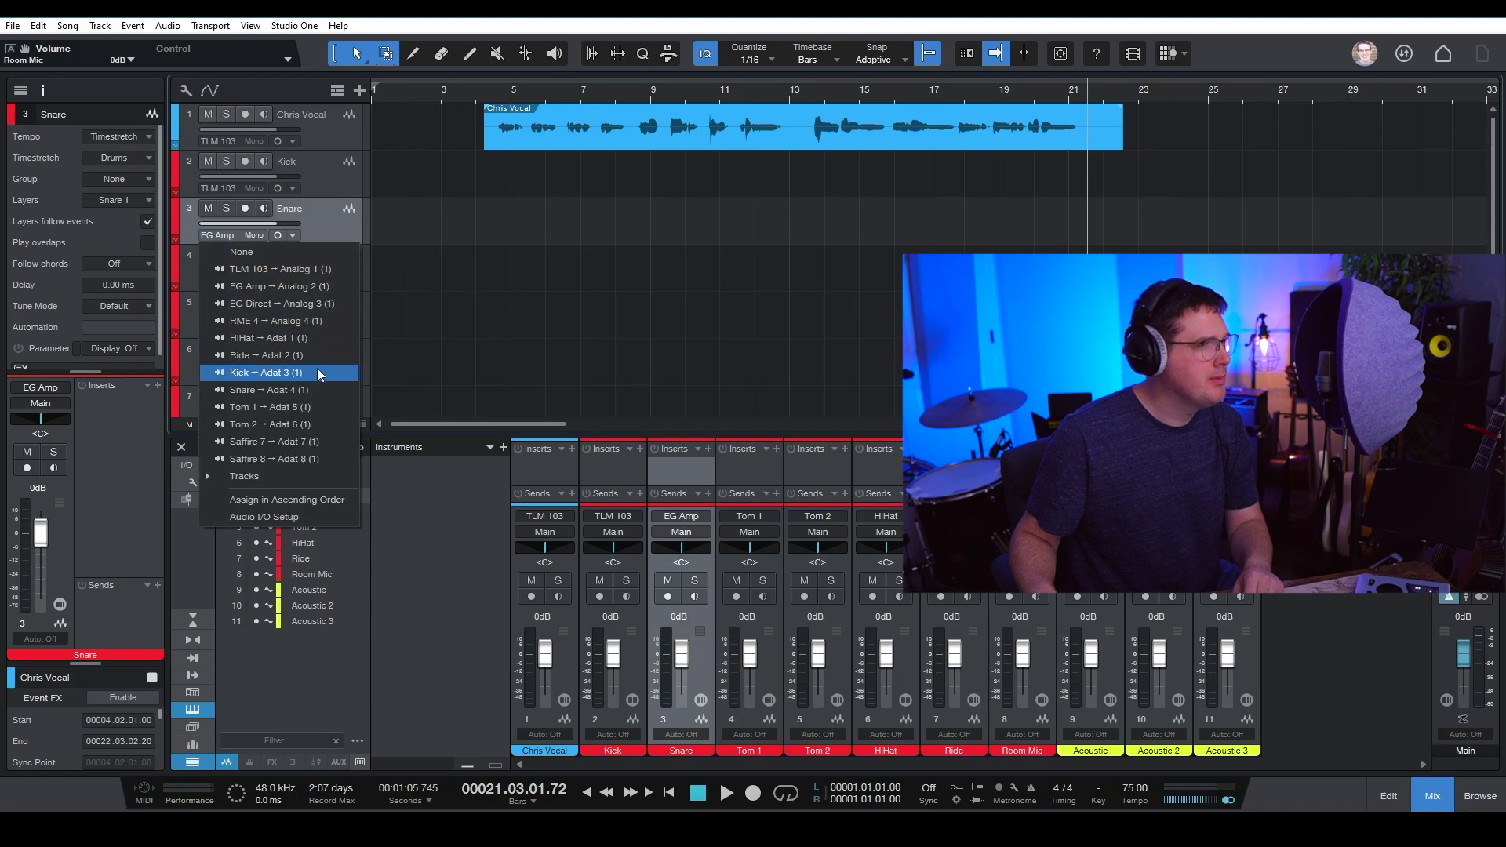
{"action": "left_click", "coordinate": [318, 389]}
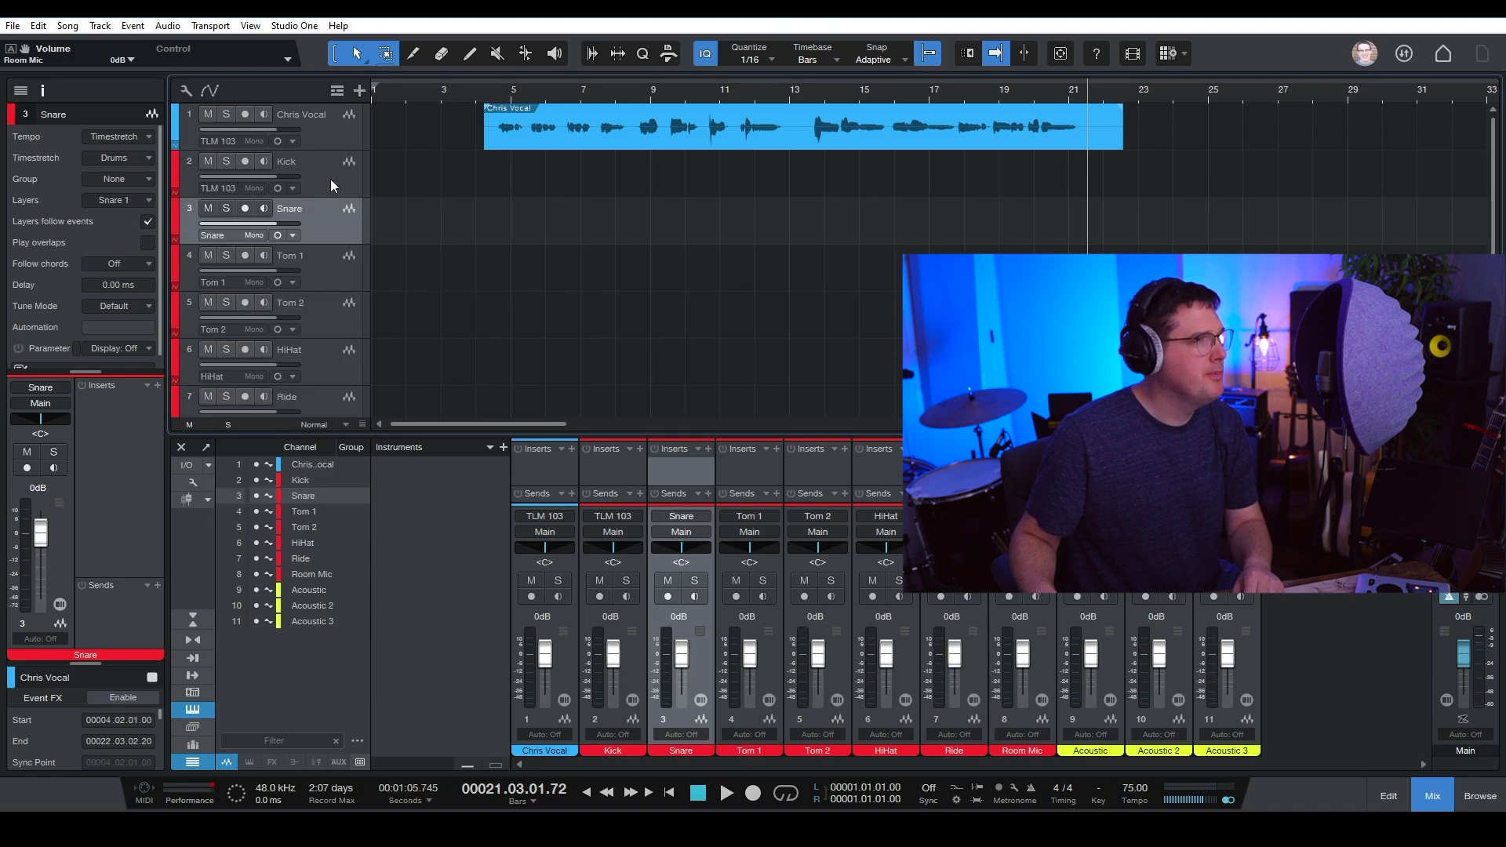
{"action": "left_click", "coordinate": [331, 179]}
{"action": "left_click", "coordinate": [223, 189]}
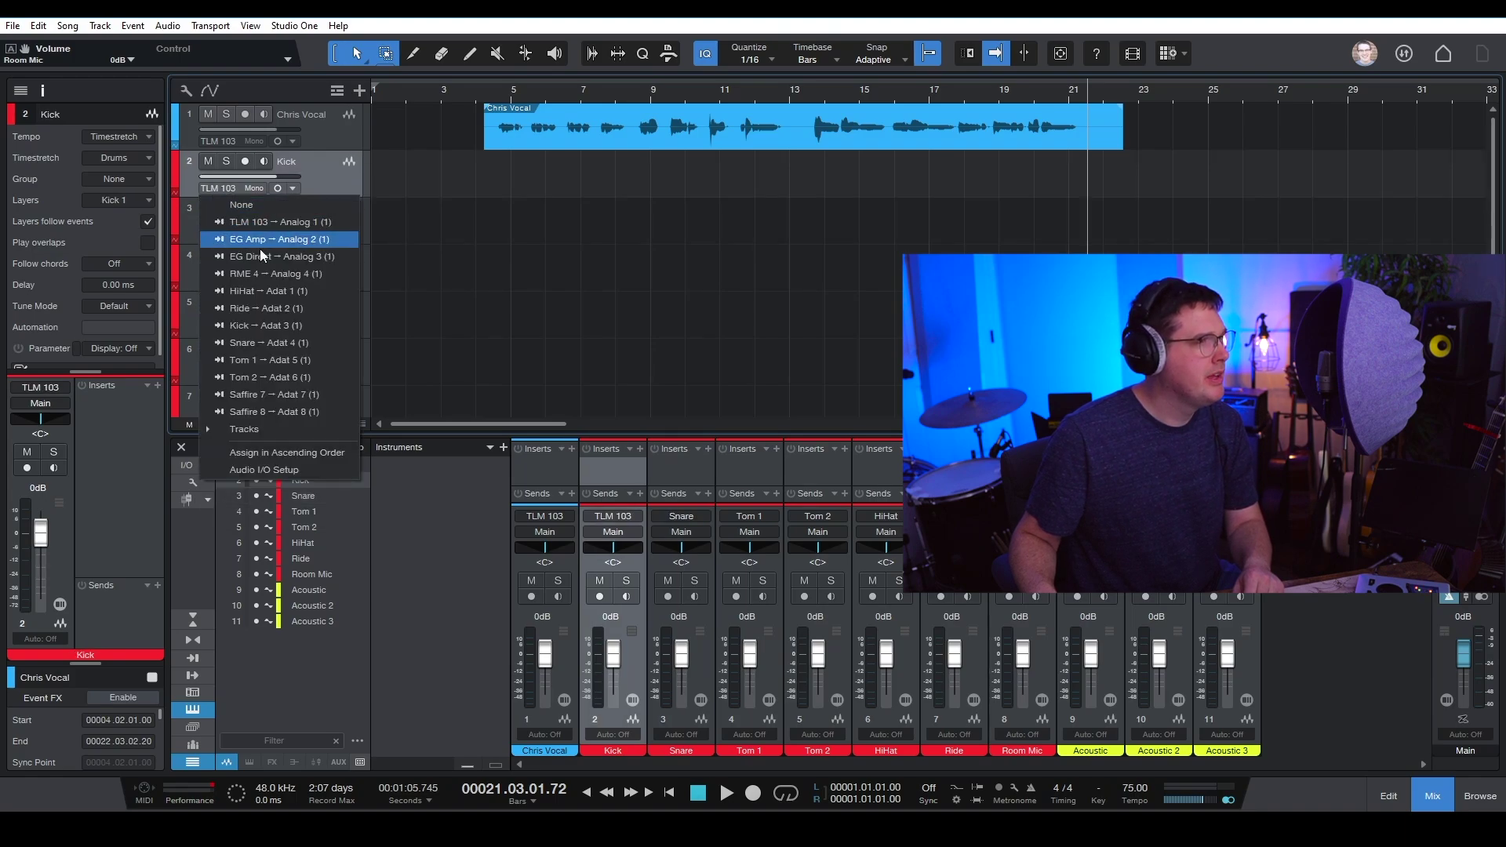
{"action": "left_click", "coordinate": [318, 331]}
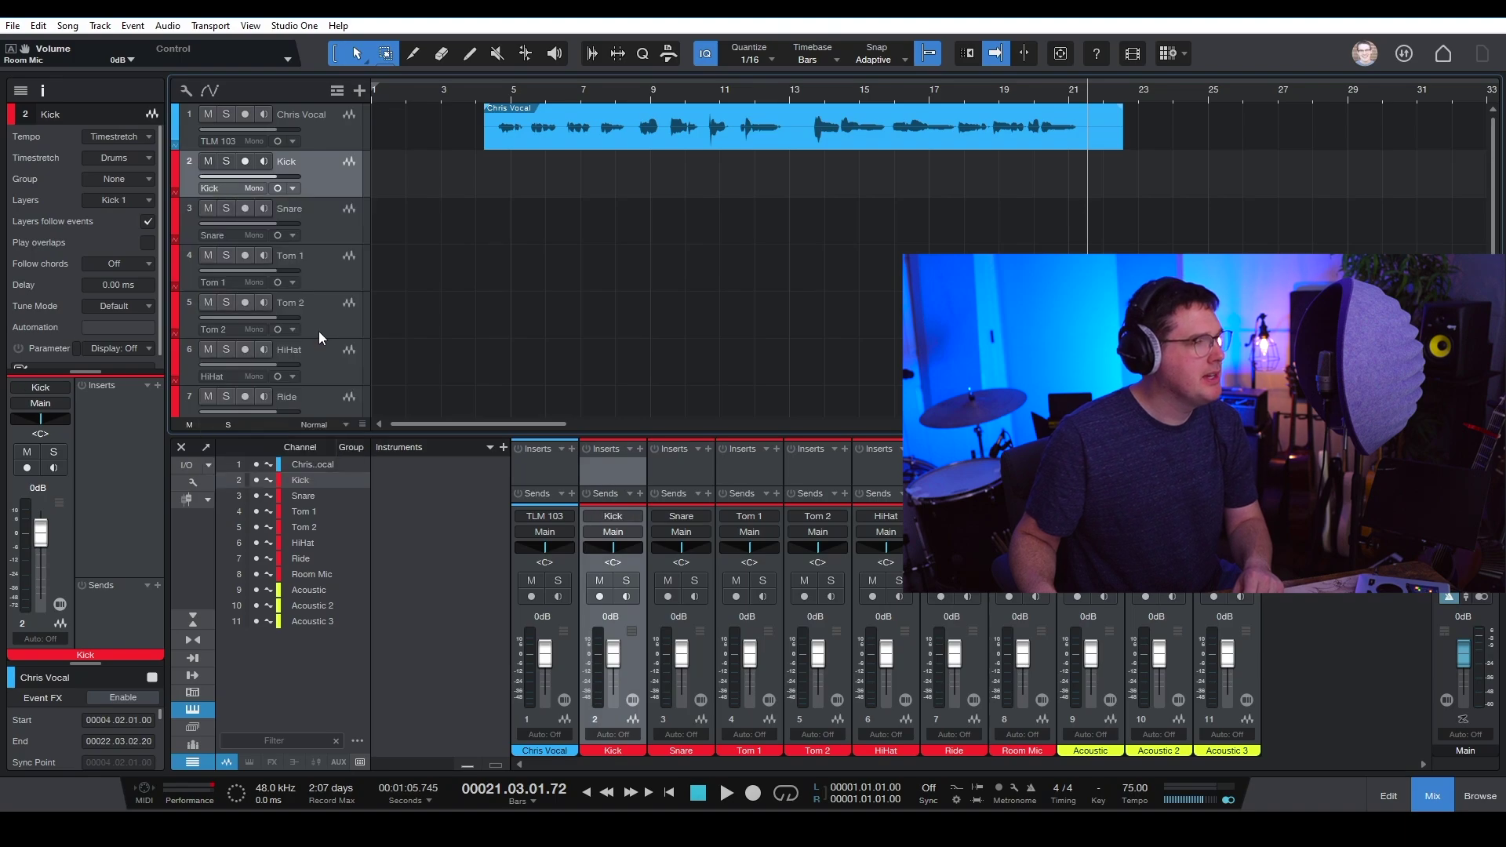
Hide the mixer and arm all seven drum tracks, Kick through Room Mic, for recording with input monitoring off
{"action": "left_click", "coordinate": [1446, 792]}
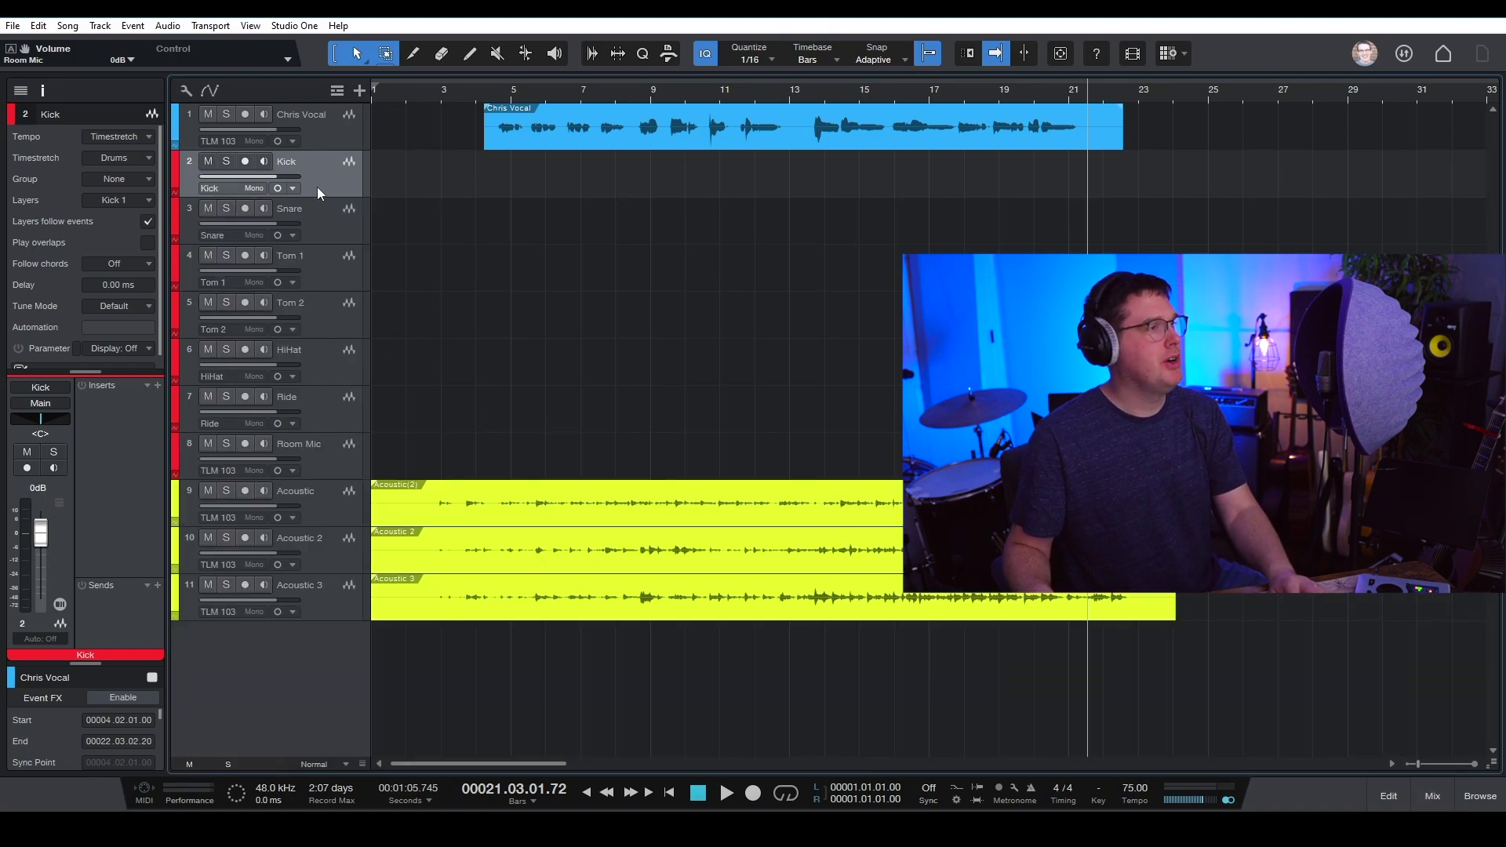
{"action": "left_click", "coordinate": [329, 469]}
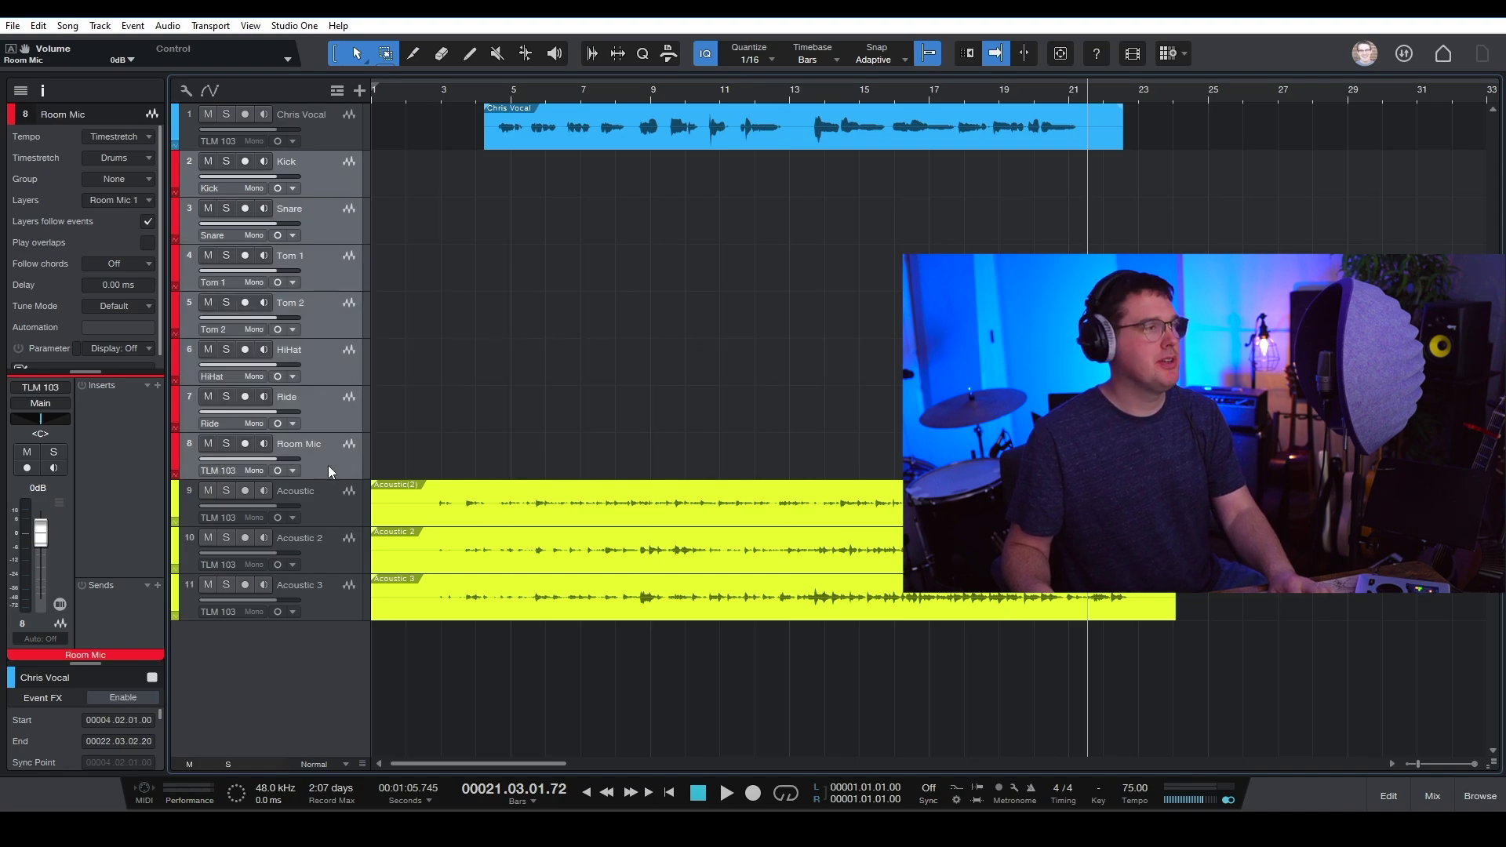
{"action": "left_click", "coordinate": [244, 163]}
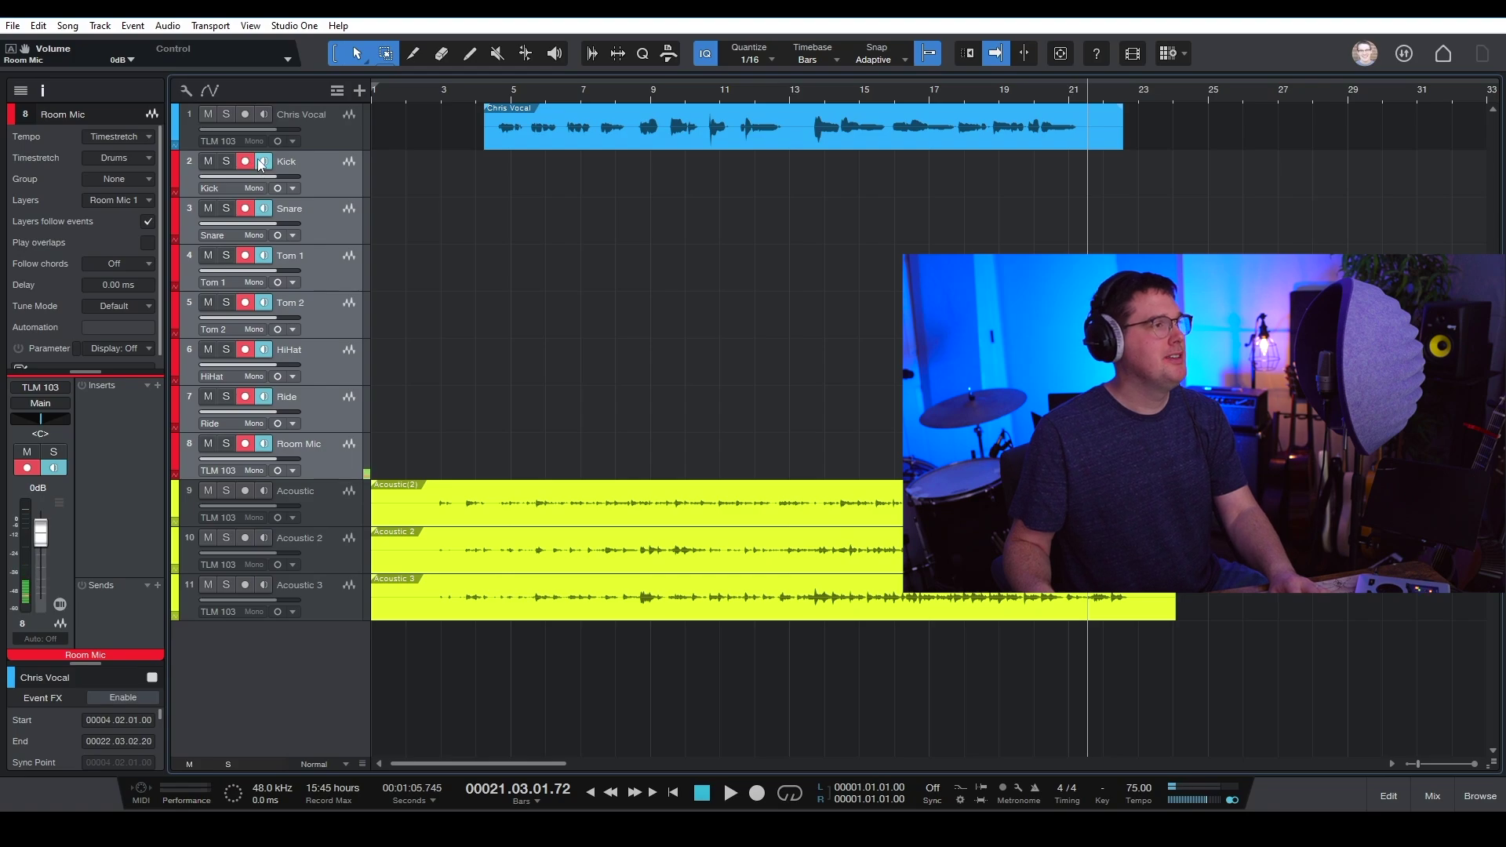
{"action": "left_click", "coordinate": [263, 161]}
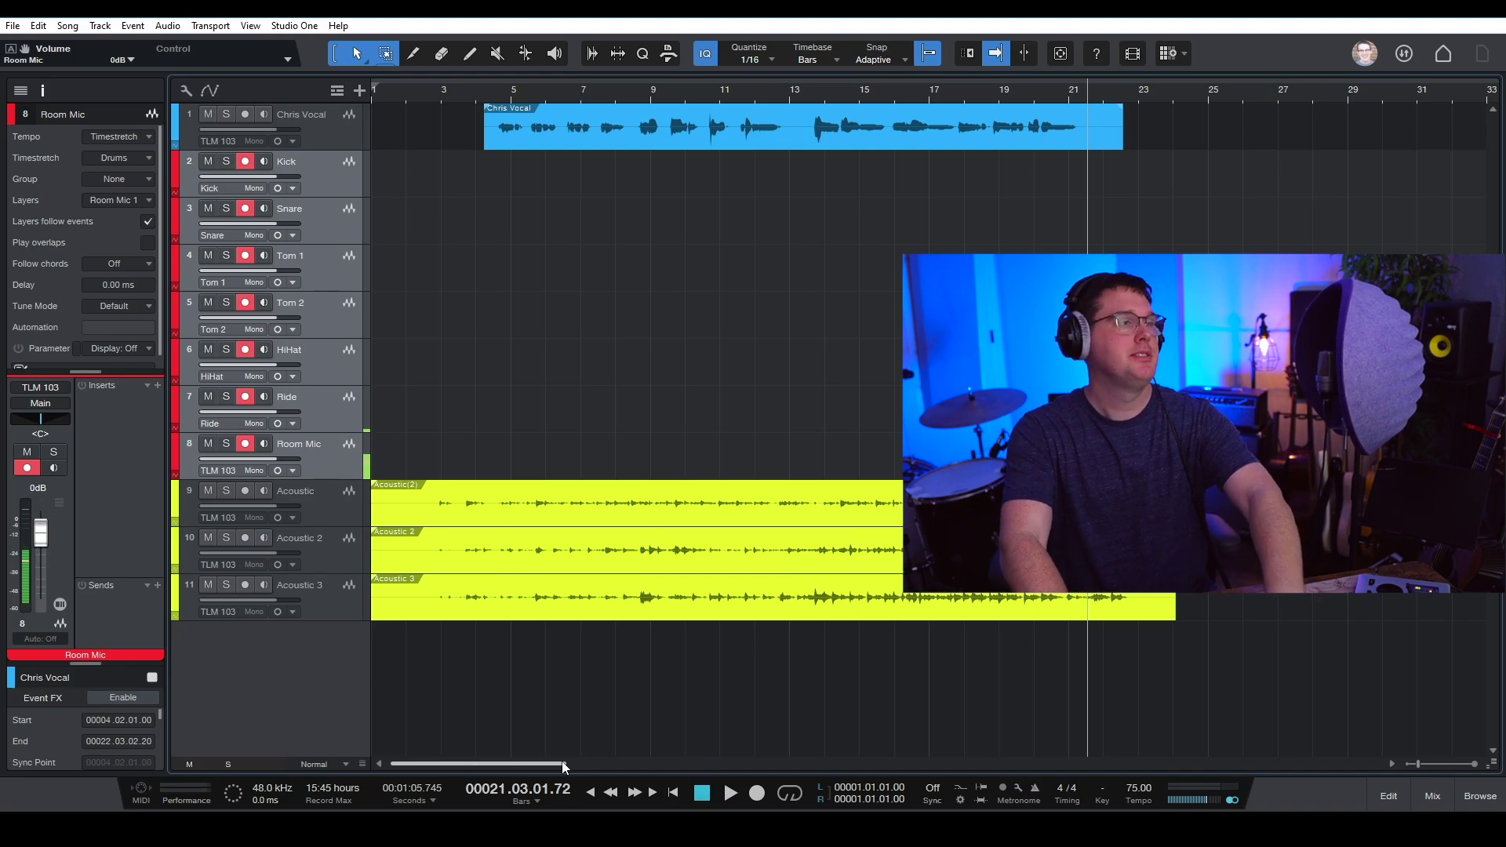
Loop the song from bar 1 to bar 24 beat 3 and record the drum takes from the start on the armed tracks
{"action": "left_click", "coordinate": [674, 793]}
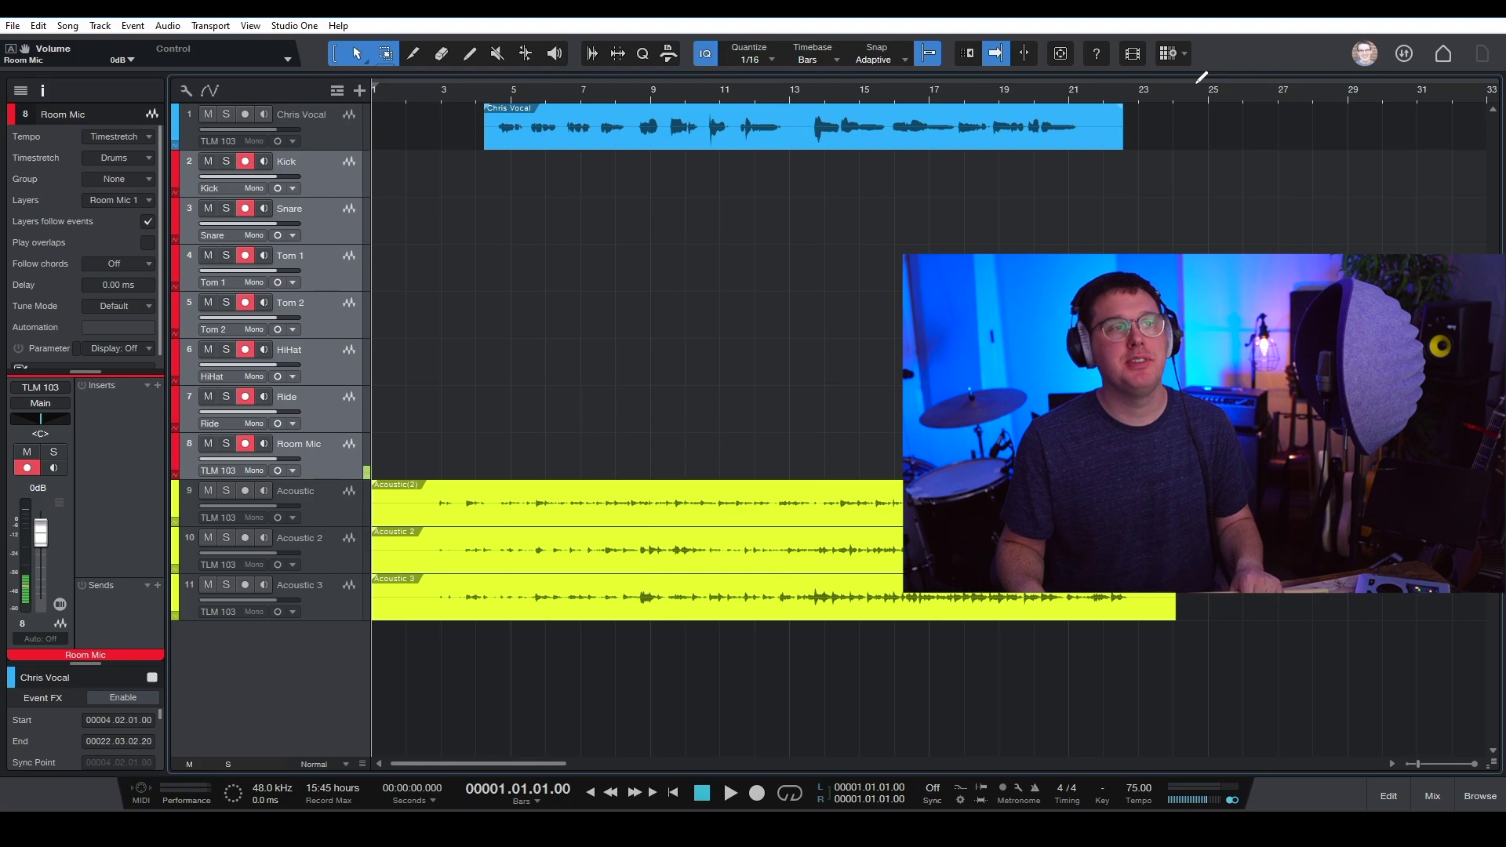
{"action": "left_click_drag", "start_coordinate": [1199, 76], "coordinate": [300, 112]}
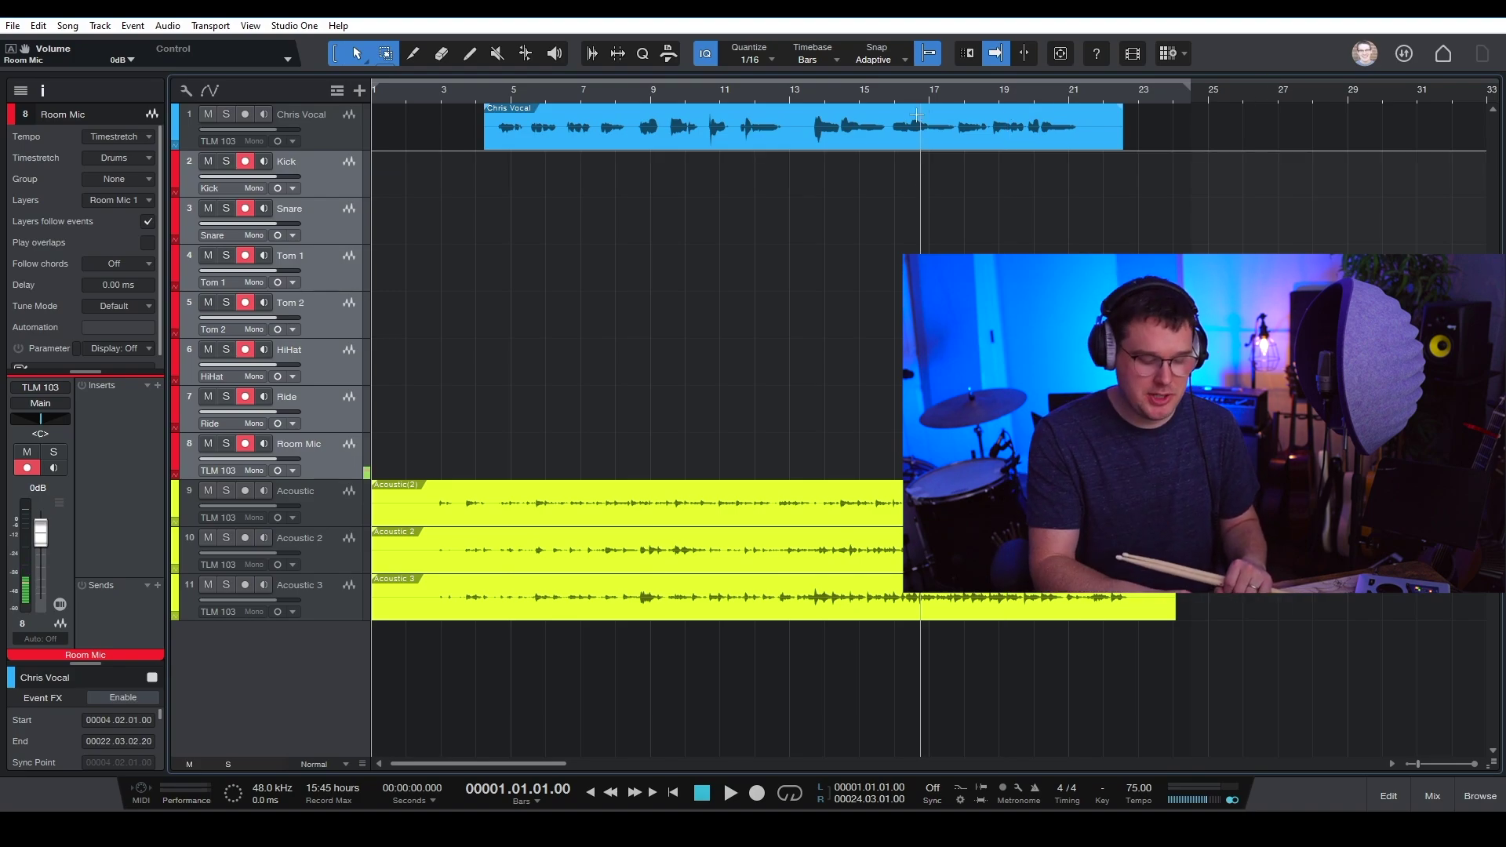
{"action": "key", "text": "KP_Divide"}
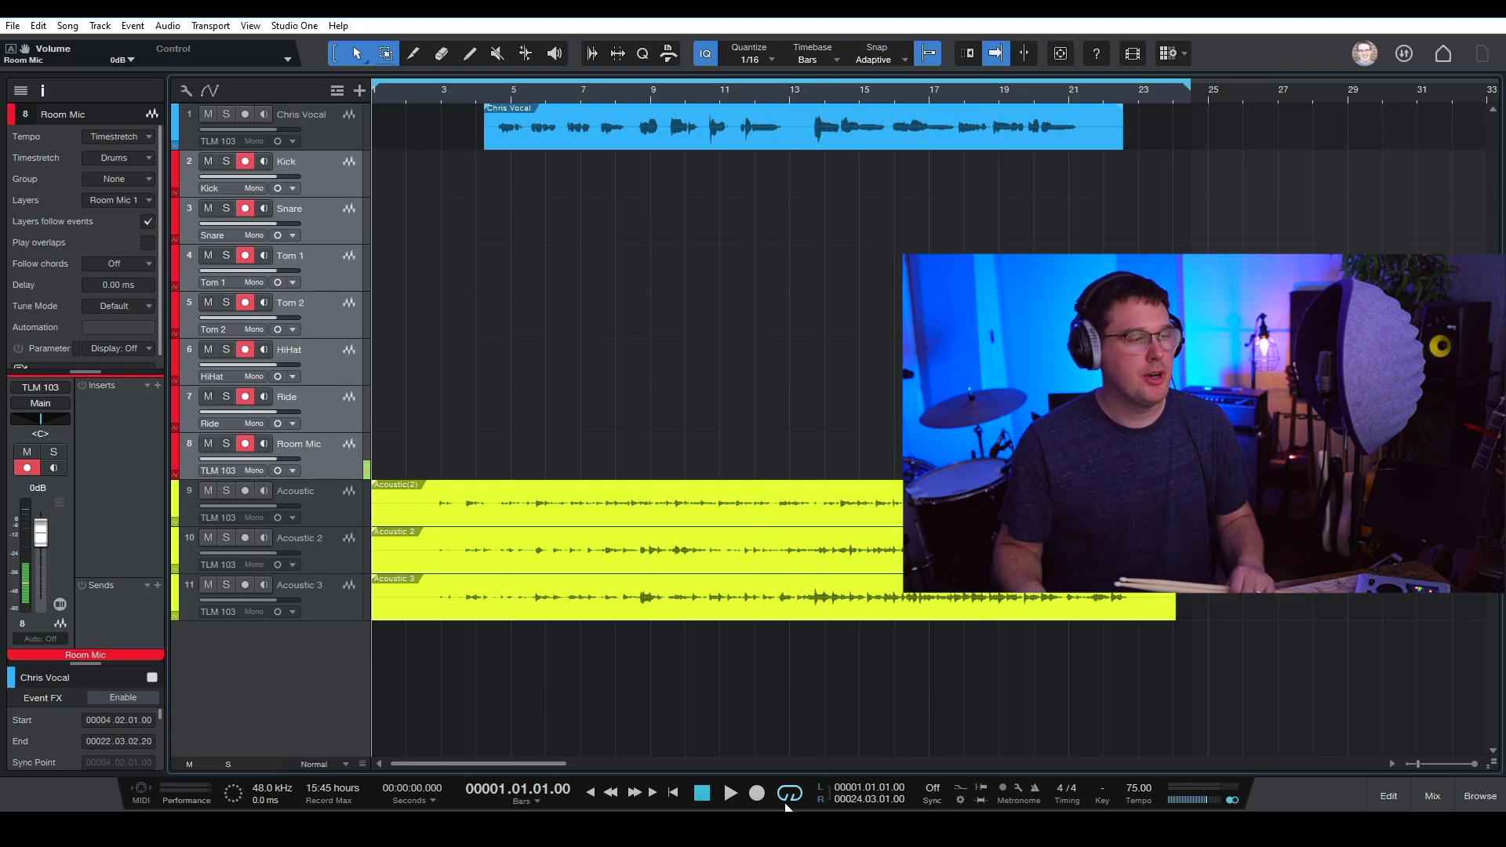
{"action": "left_click", "coordinate": [758, 794]}
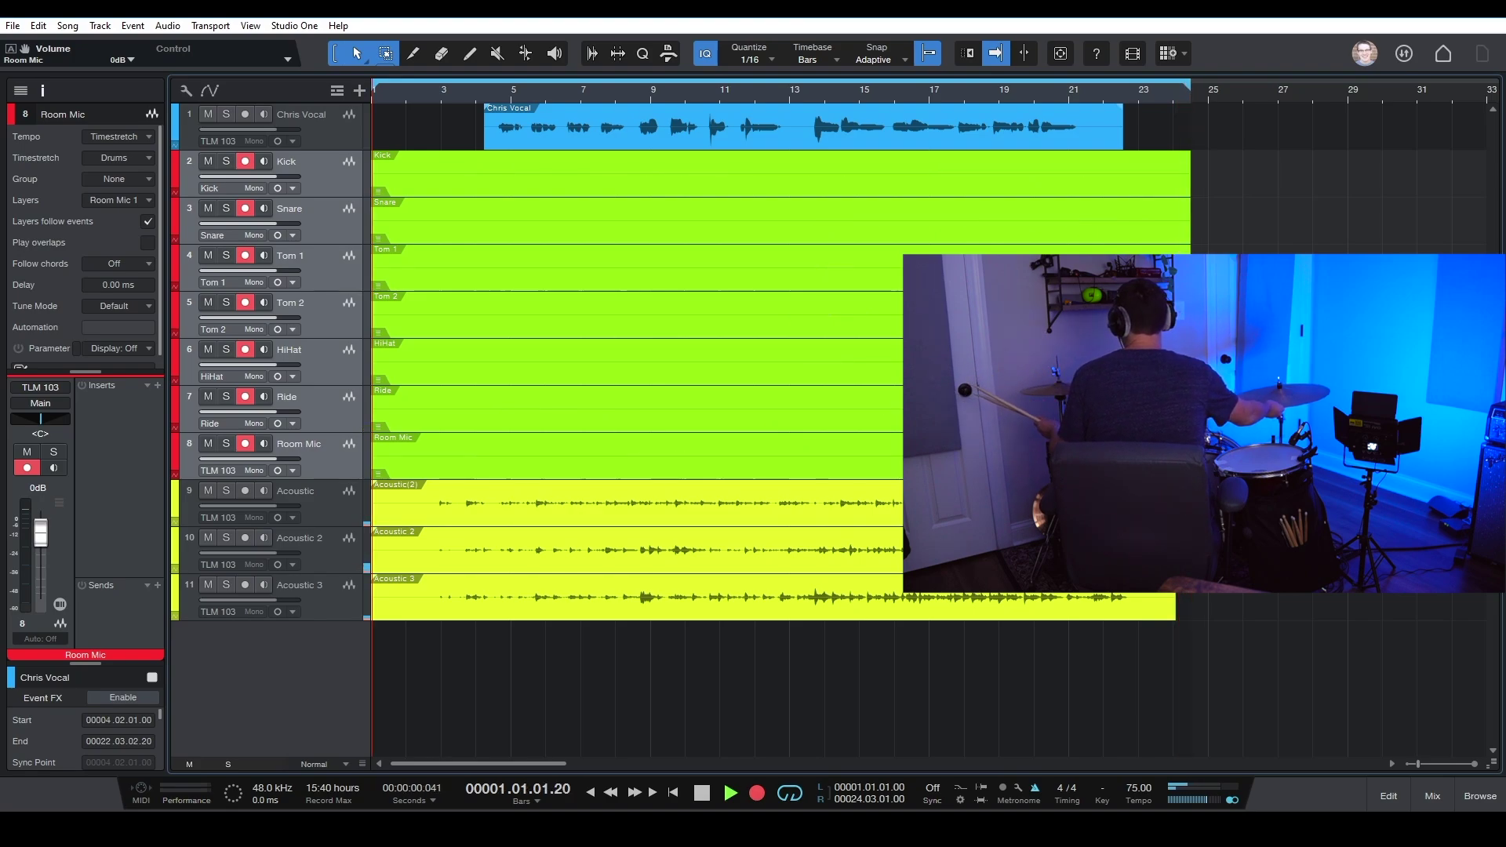
{"action": "left_click", "coordinate": [439, 92]}
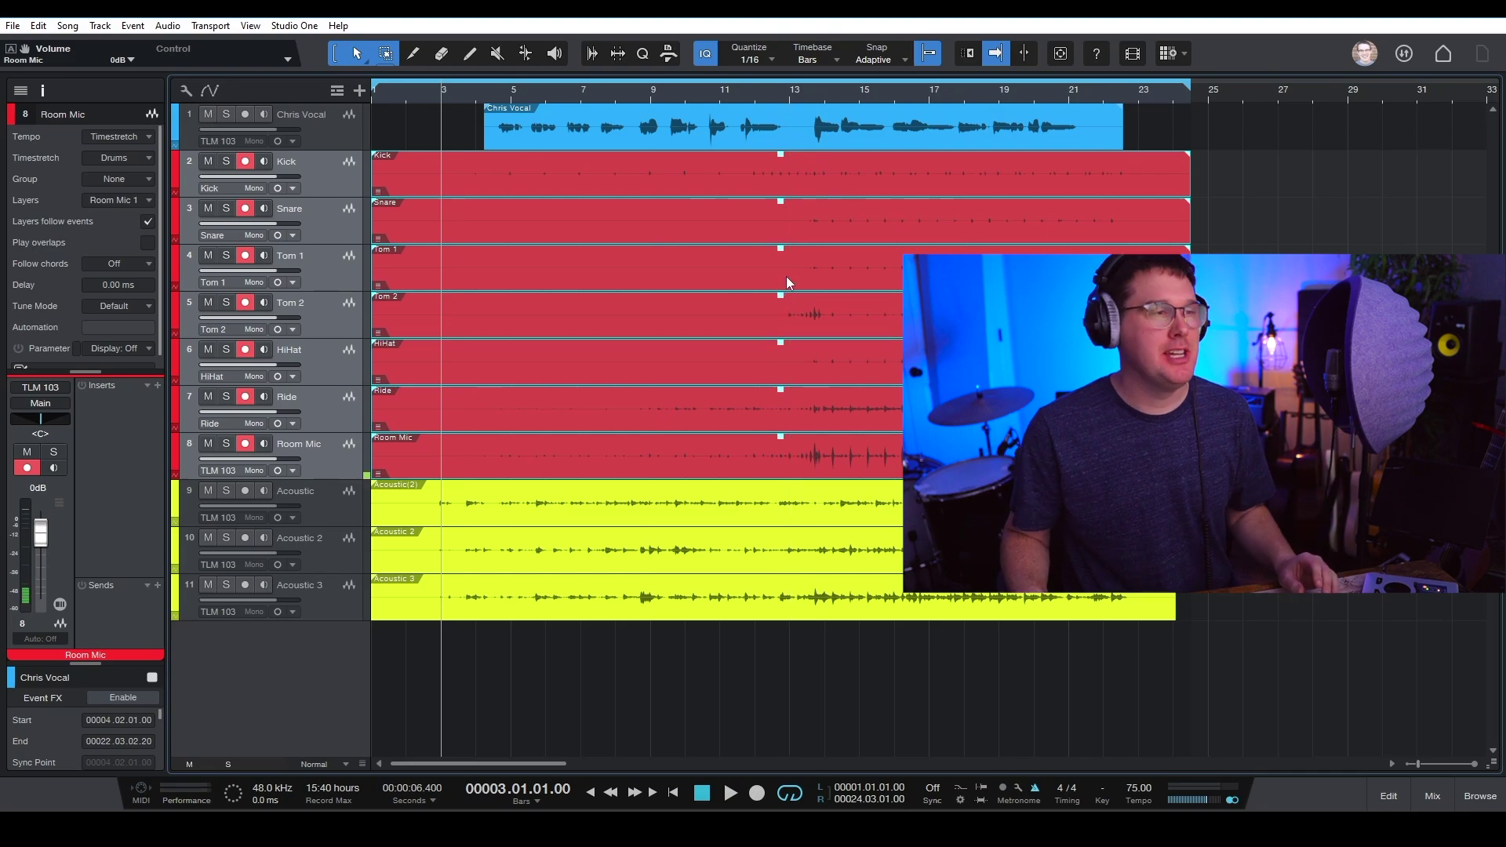
Switch the drum events to a different take from the Kick event and back to the previous take from the Tom 1 event
{"action": "right_click", "coordinate": [515, 188]}
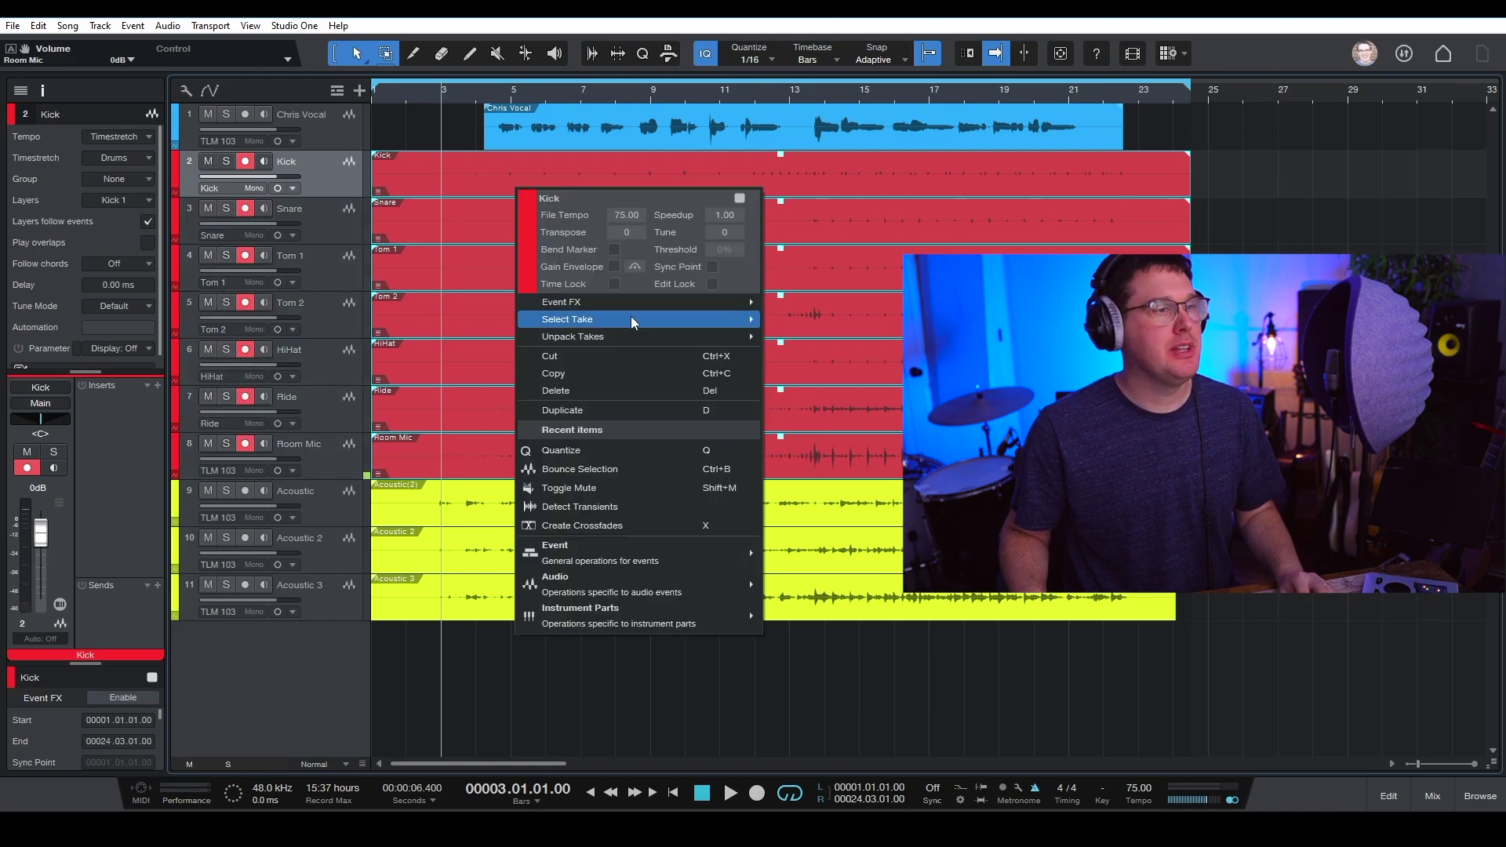
{"action": "mouse_move", "coordinate": [630, 316]}
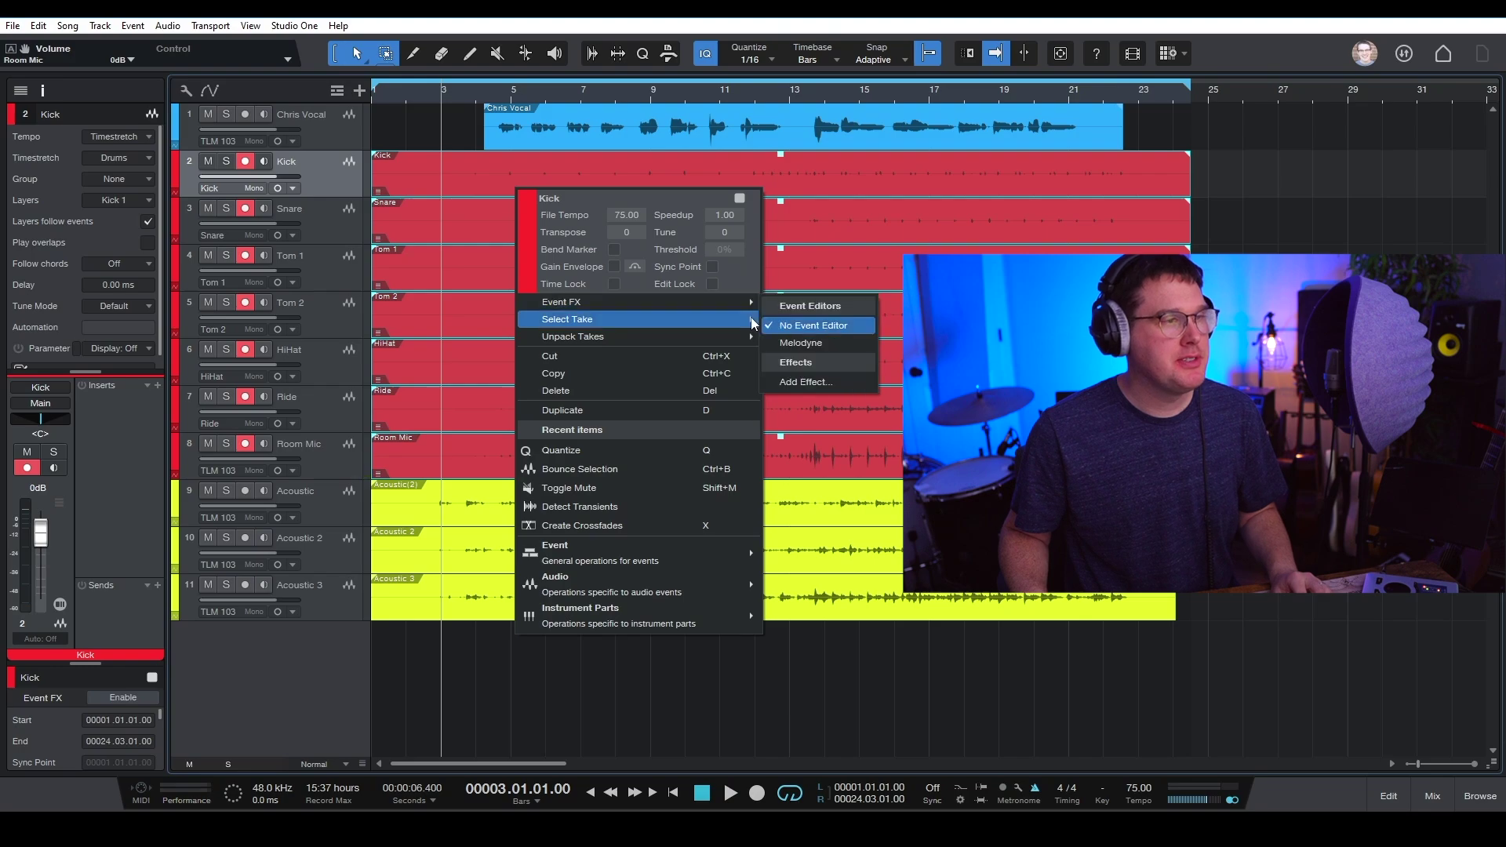
{"action": "left_click", "coordinate": [767, 321]}
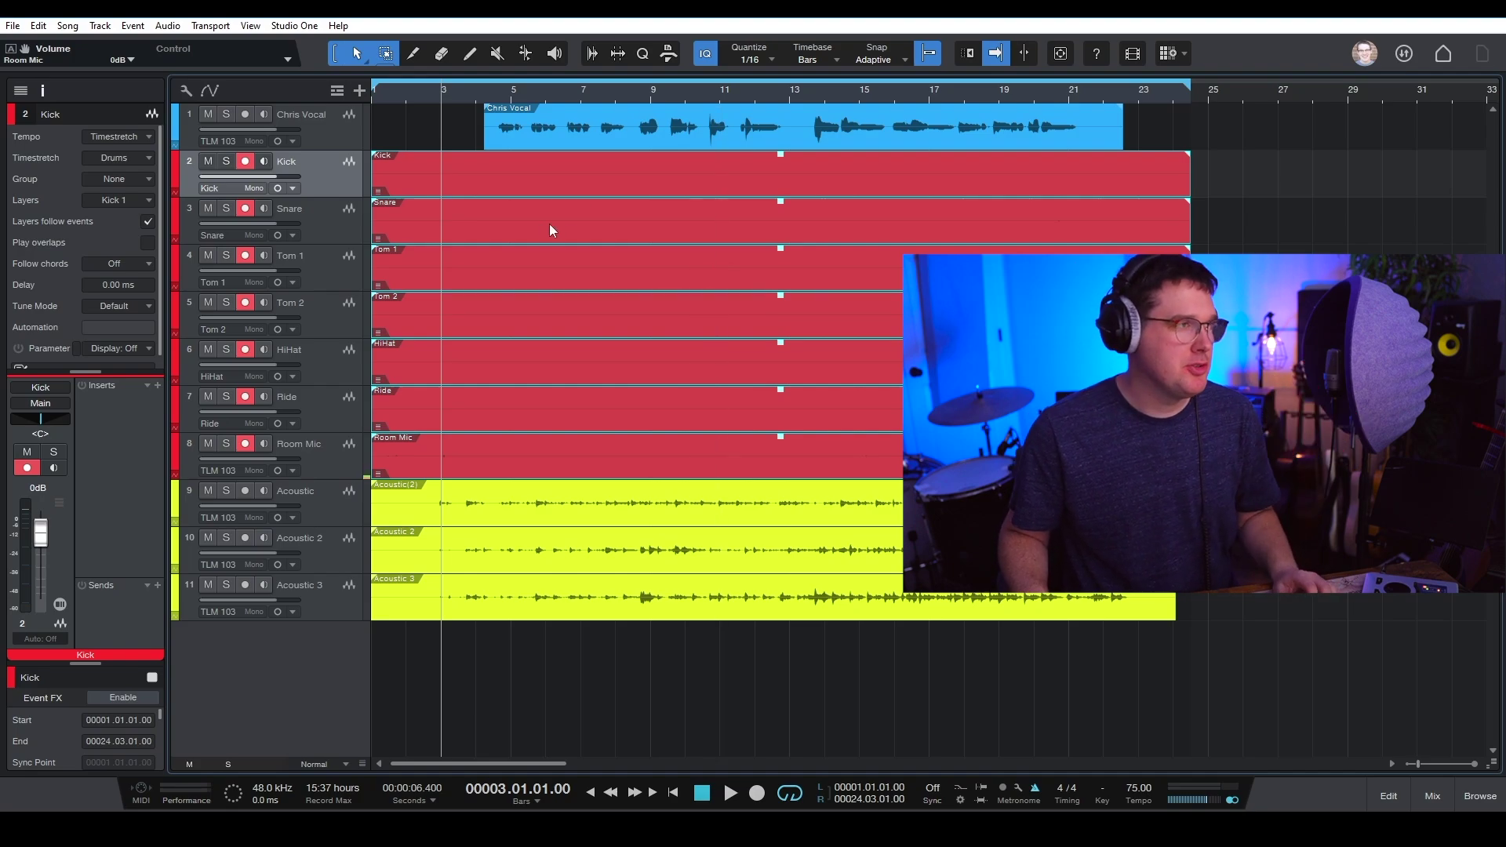
{"action": "right_click", "coordinate": [643, 281]}
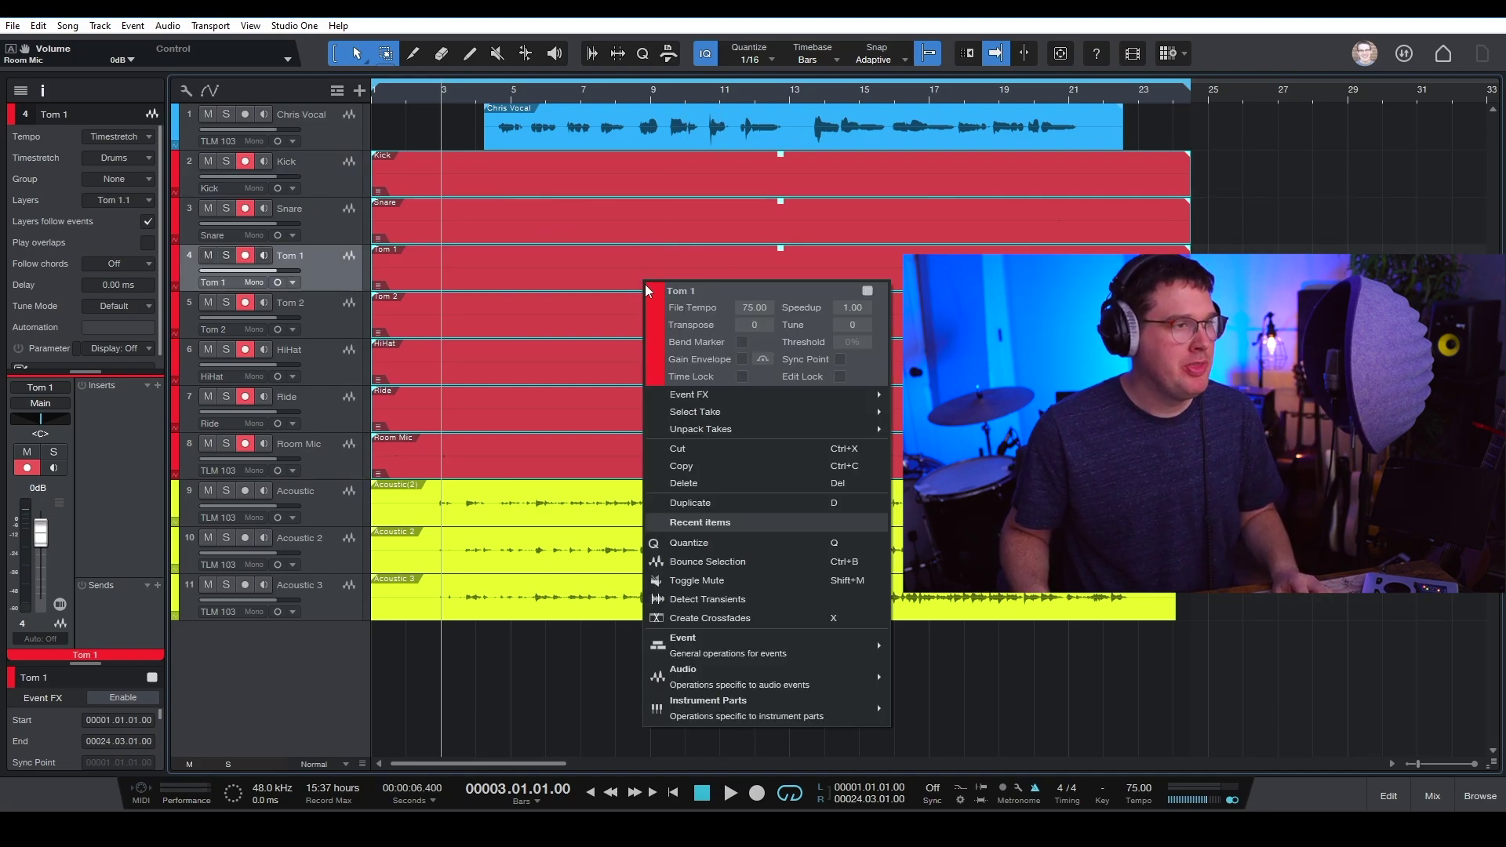
{"action": "mouse_move", "coordinate": [839, 410]}
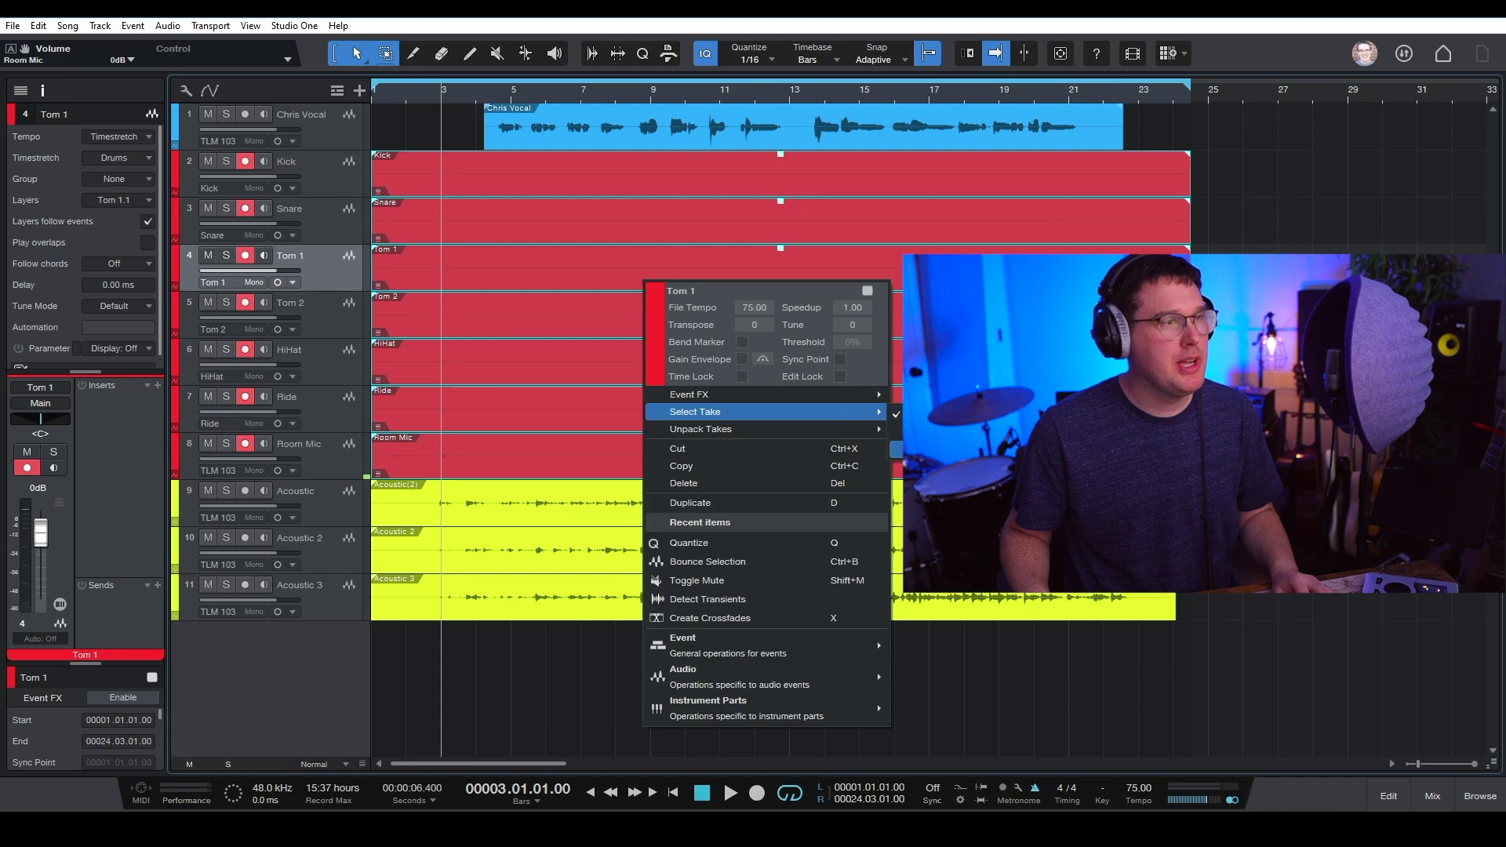
{"action": "left_click", "coordinate": [918, 433]}
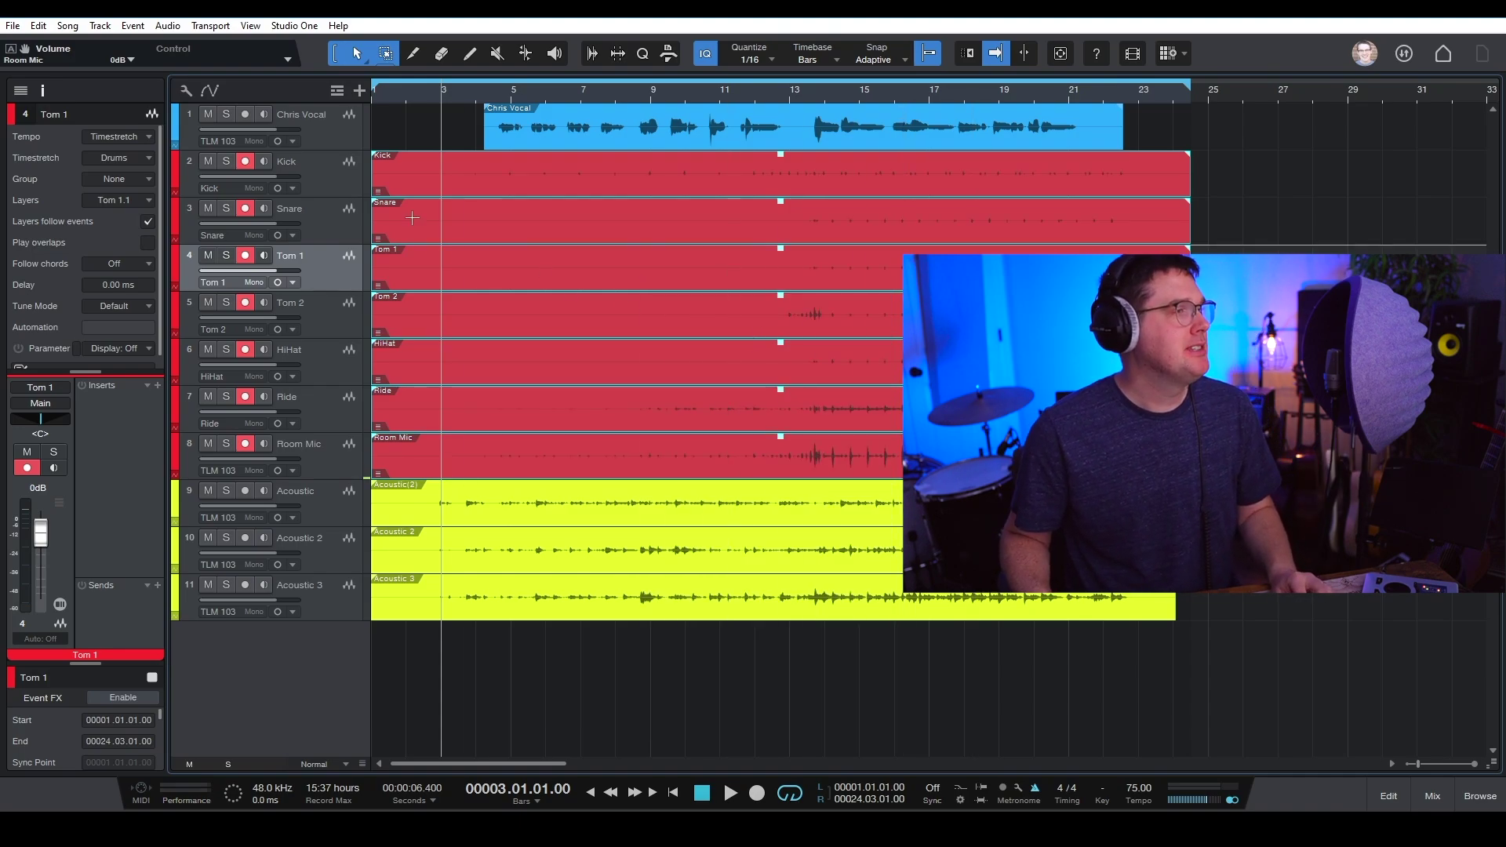
Disarm recording on all seven drum tracks, Kick through Room Mic
{"action": "left_click", "coordinate": [349, 191]}
{"action": "left_click", "coordinate": [329, 452], "text": "shift"}
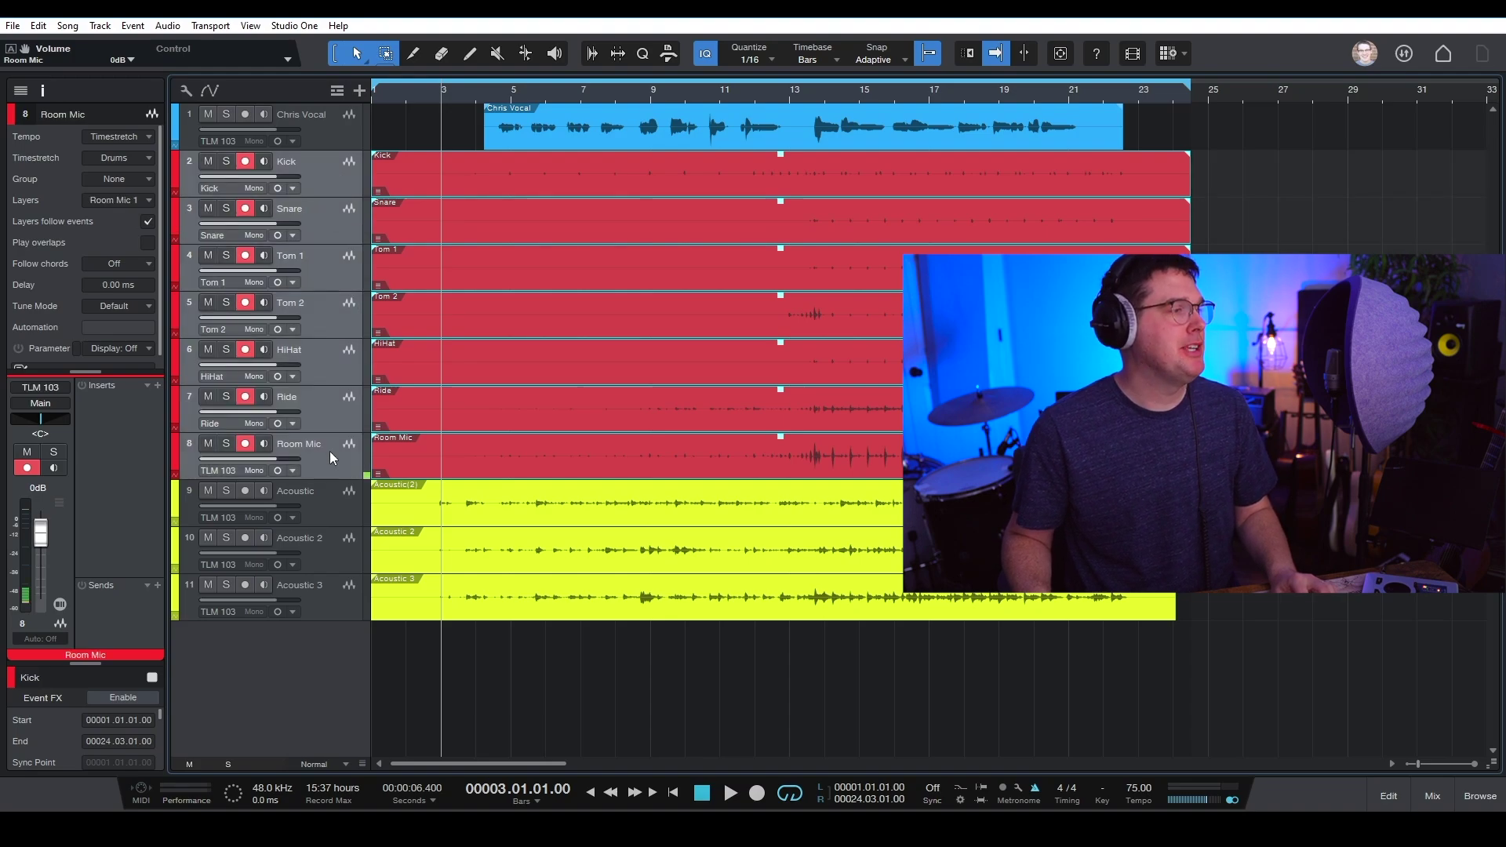
{"action": "left_click", "coordinate": [246, 444]}
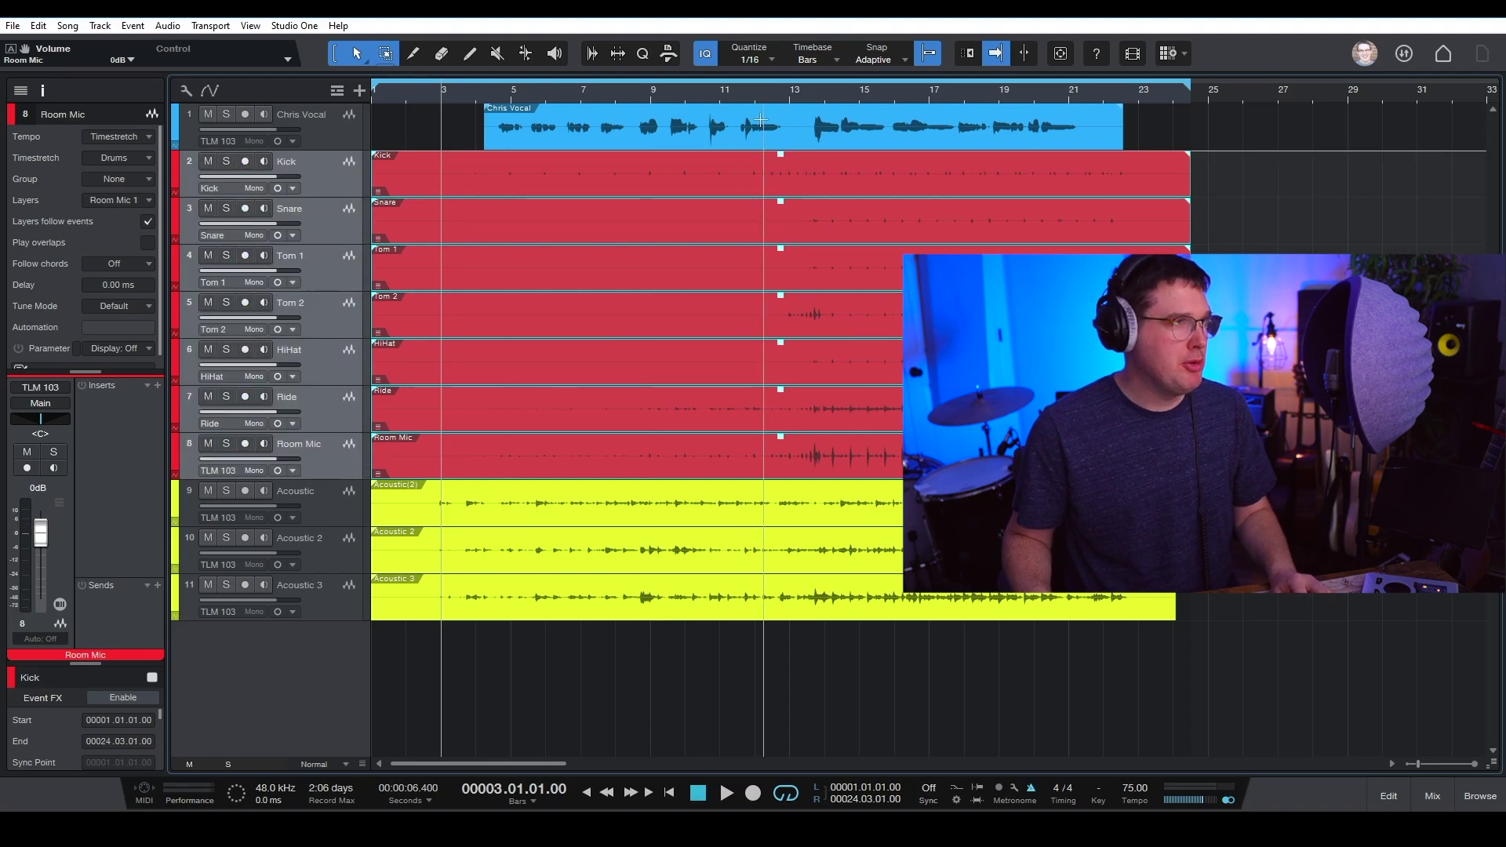
Play back the full song from bar 4 beat 2, where the vocal begins, to check the recorded drums
{"action": "left_click", "coordinate": [489, 93]}
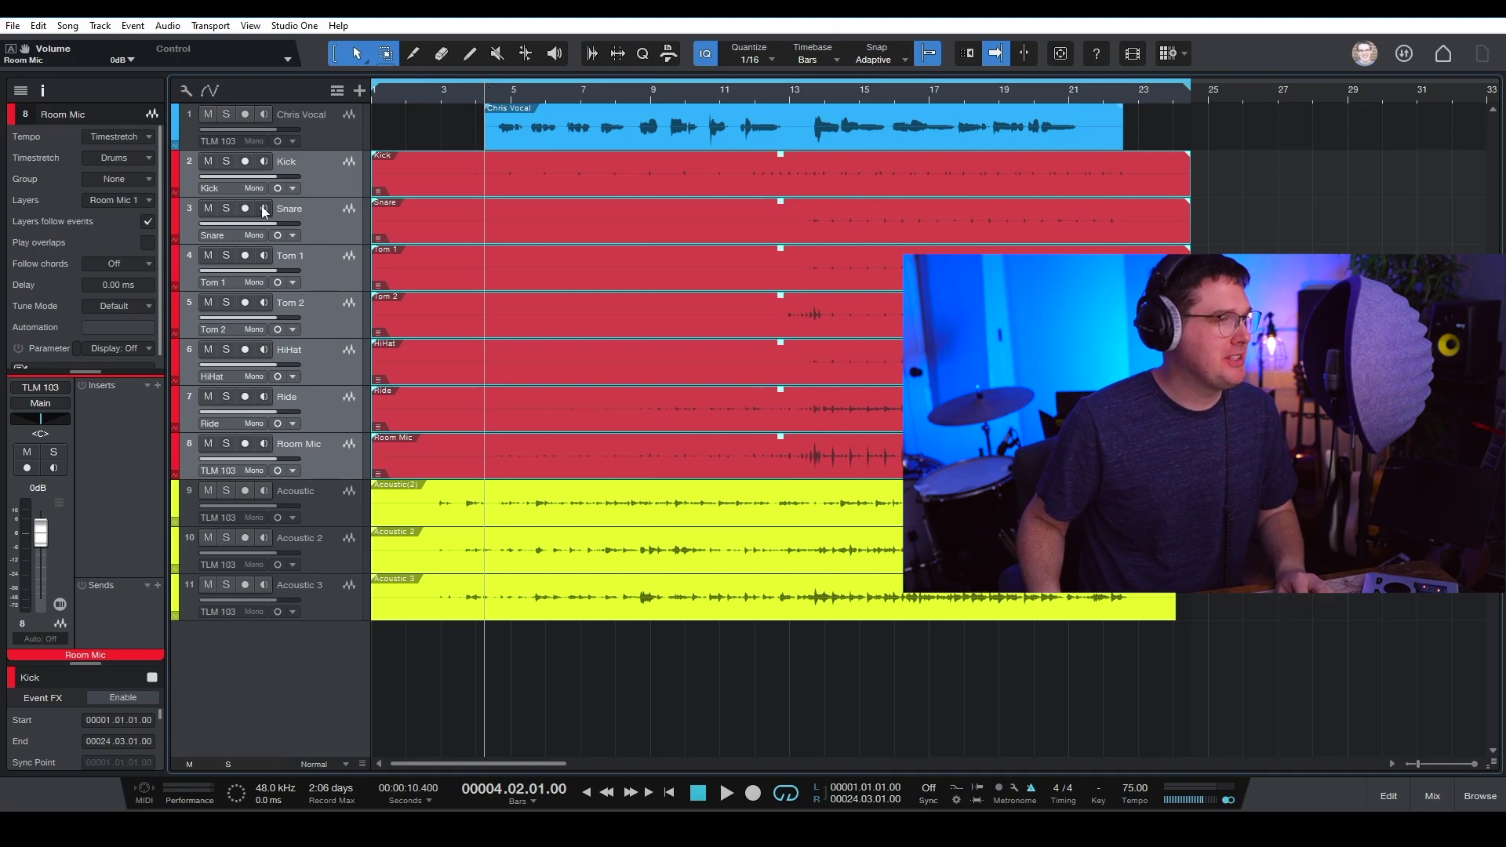
{"action": "left_click", "coordinate": [316, 465]}
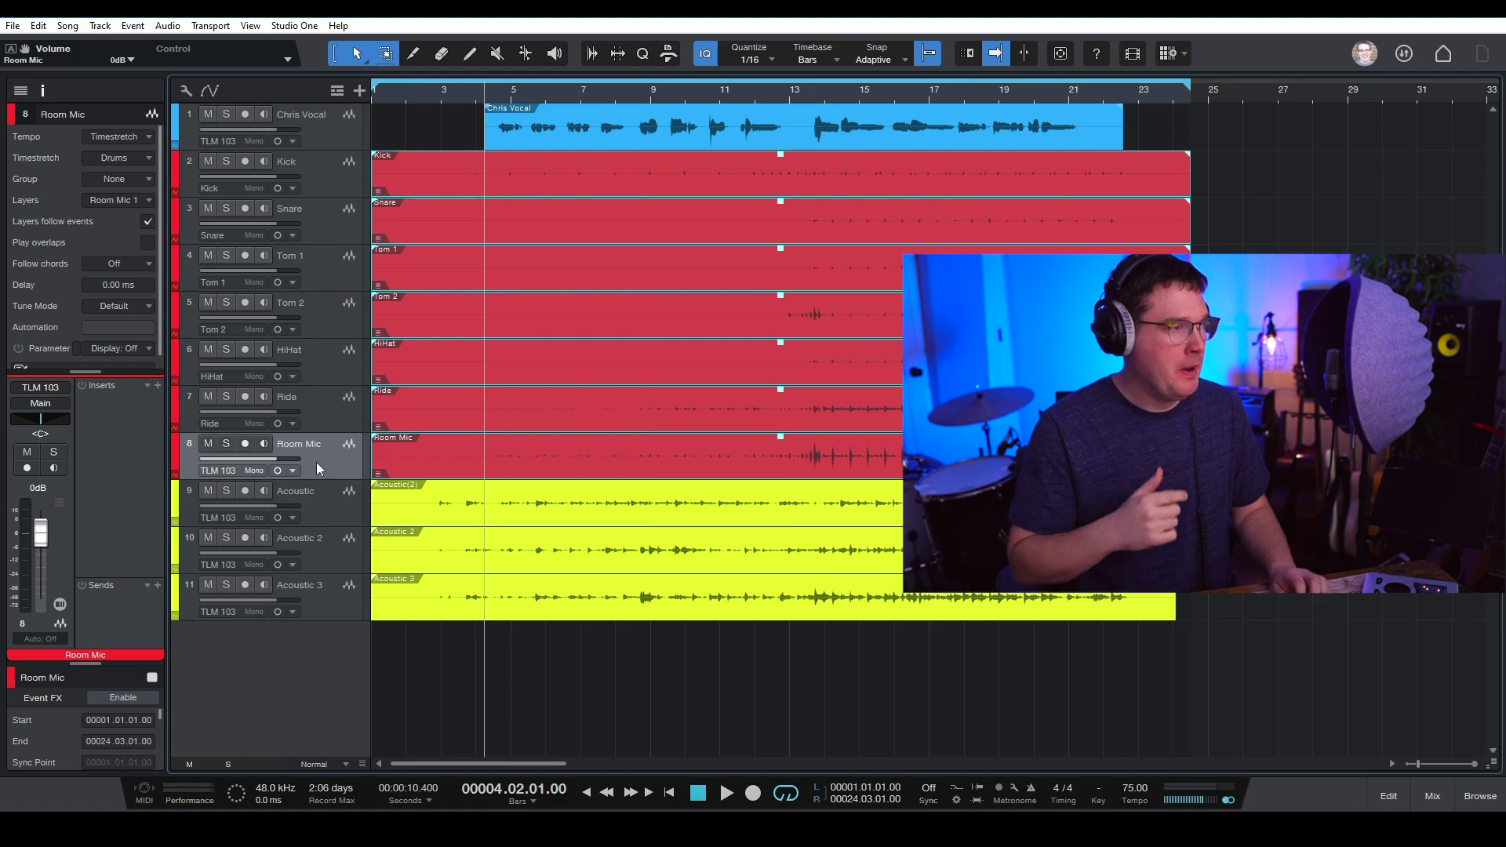
{"action": "key", "text": "space"}
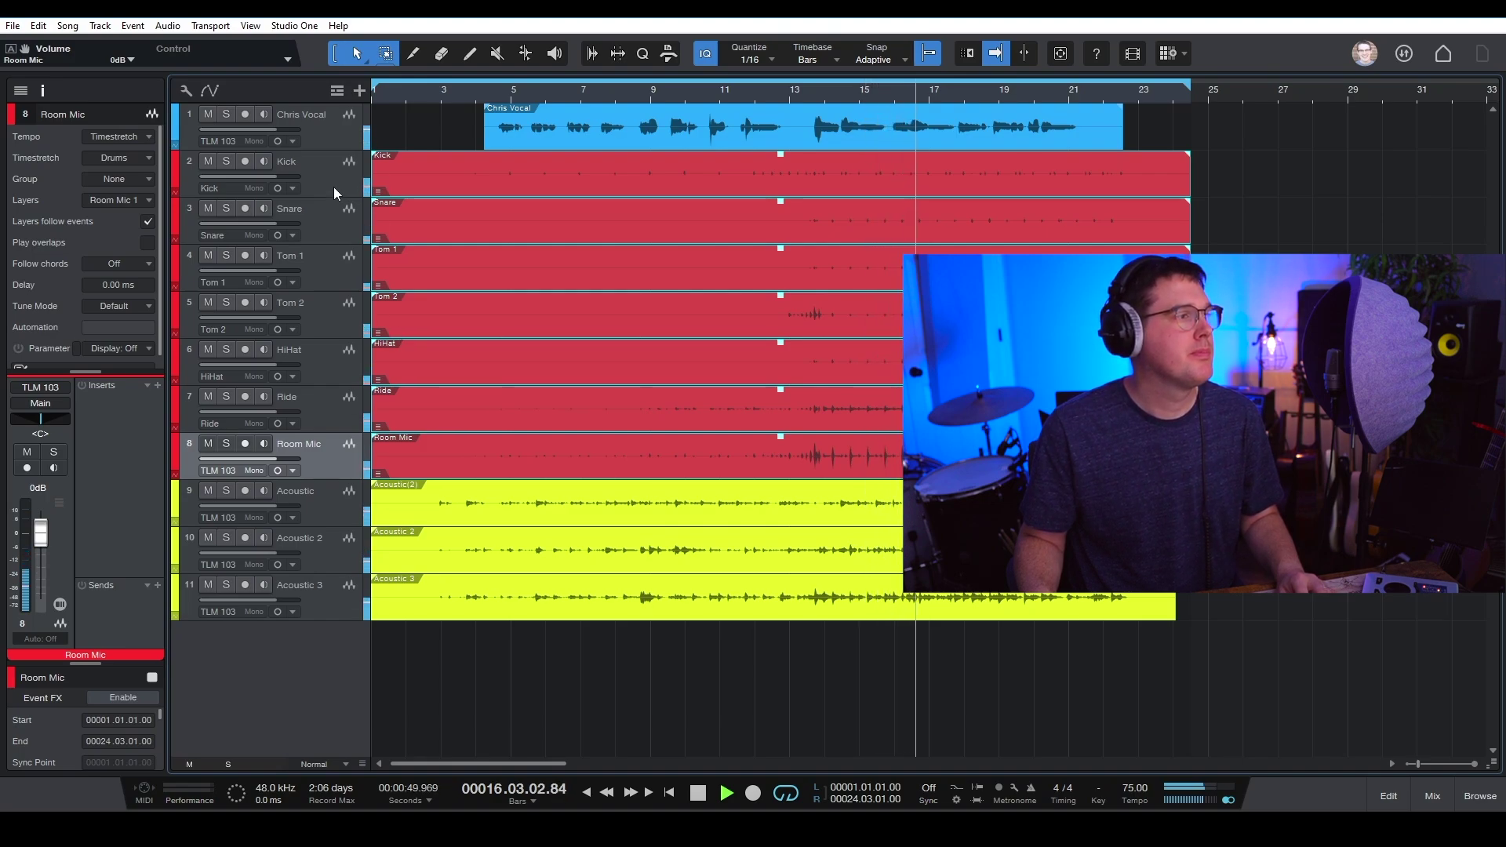
{"action": "key", "text": "space"}
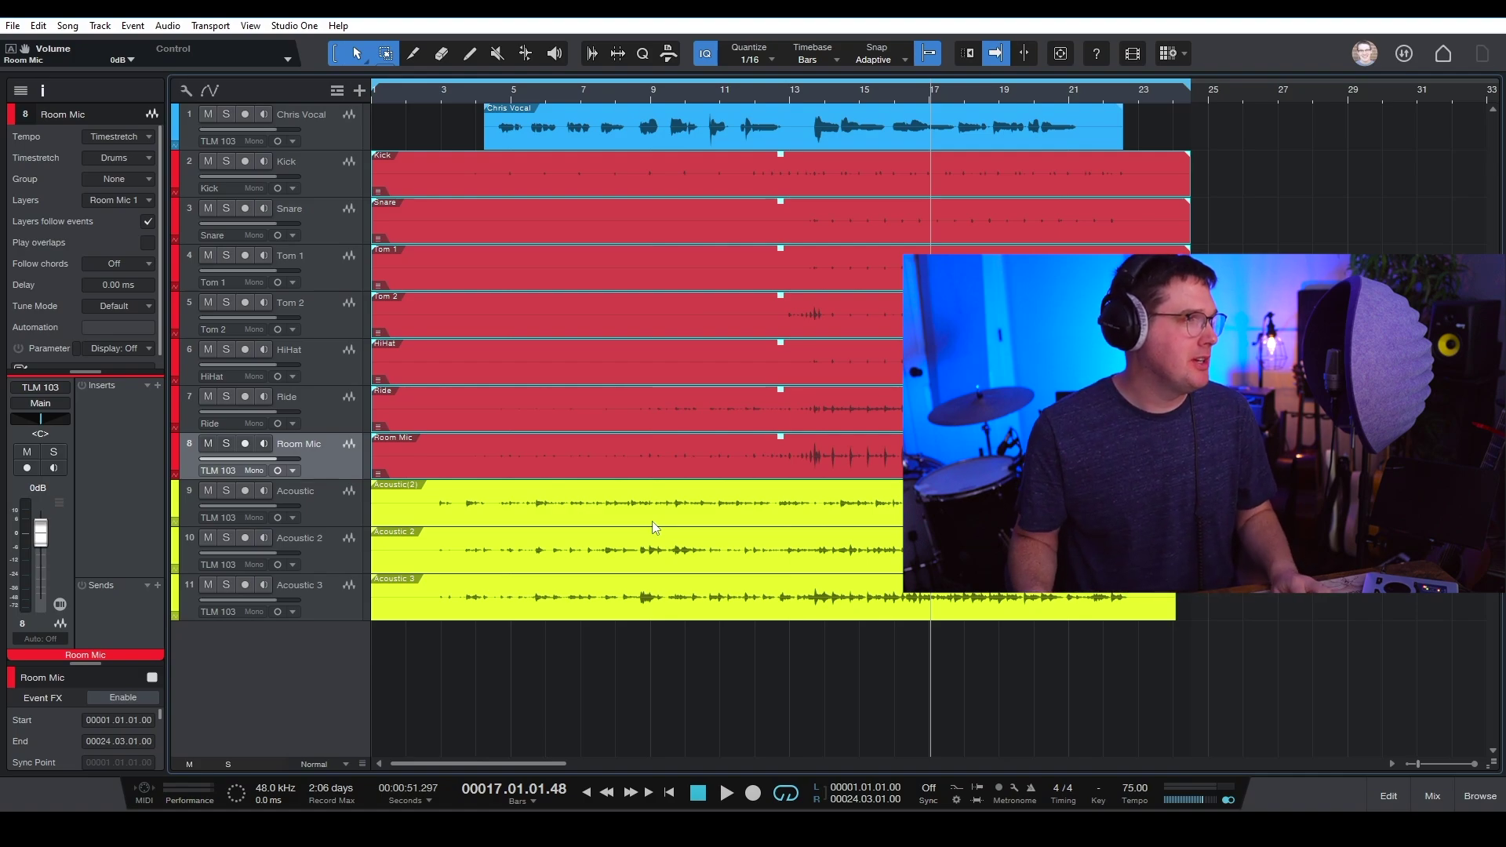
Solo the Kick track, listen to it from bar 13 beat 3, and clear the solo
{"action": "left_click", "coordinate": [322, 180]}
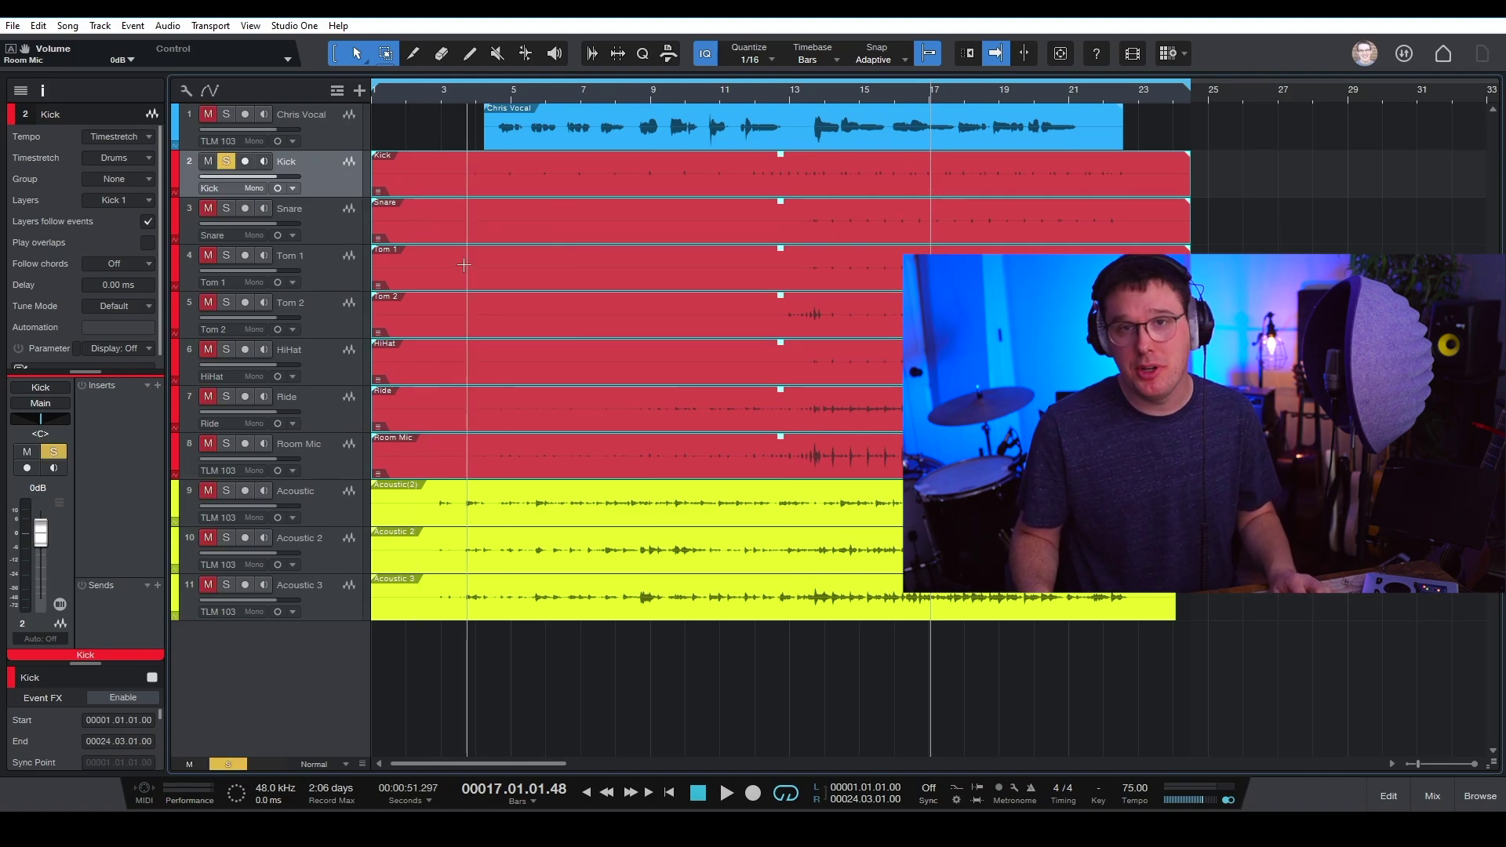
{"action": "left_click", "coordinate": [810, 91]}
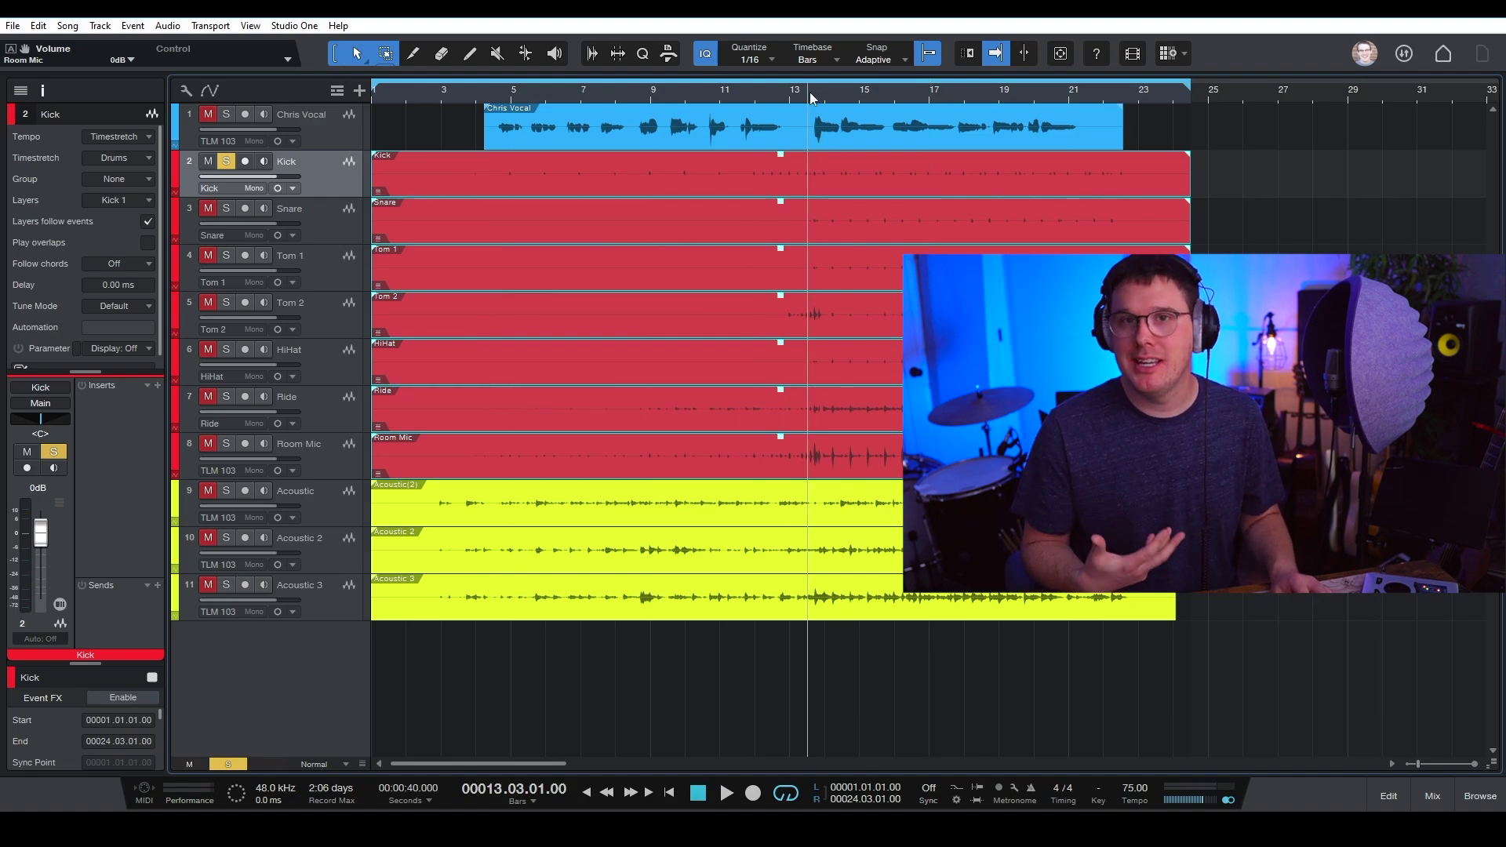
{"action": "key", "text": "space"}
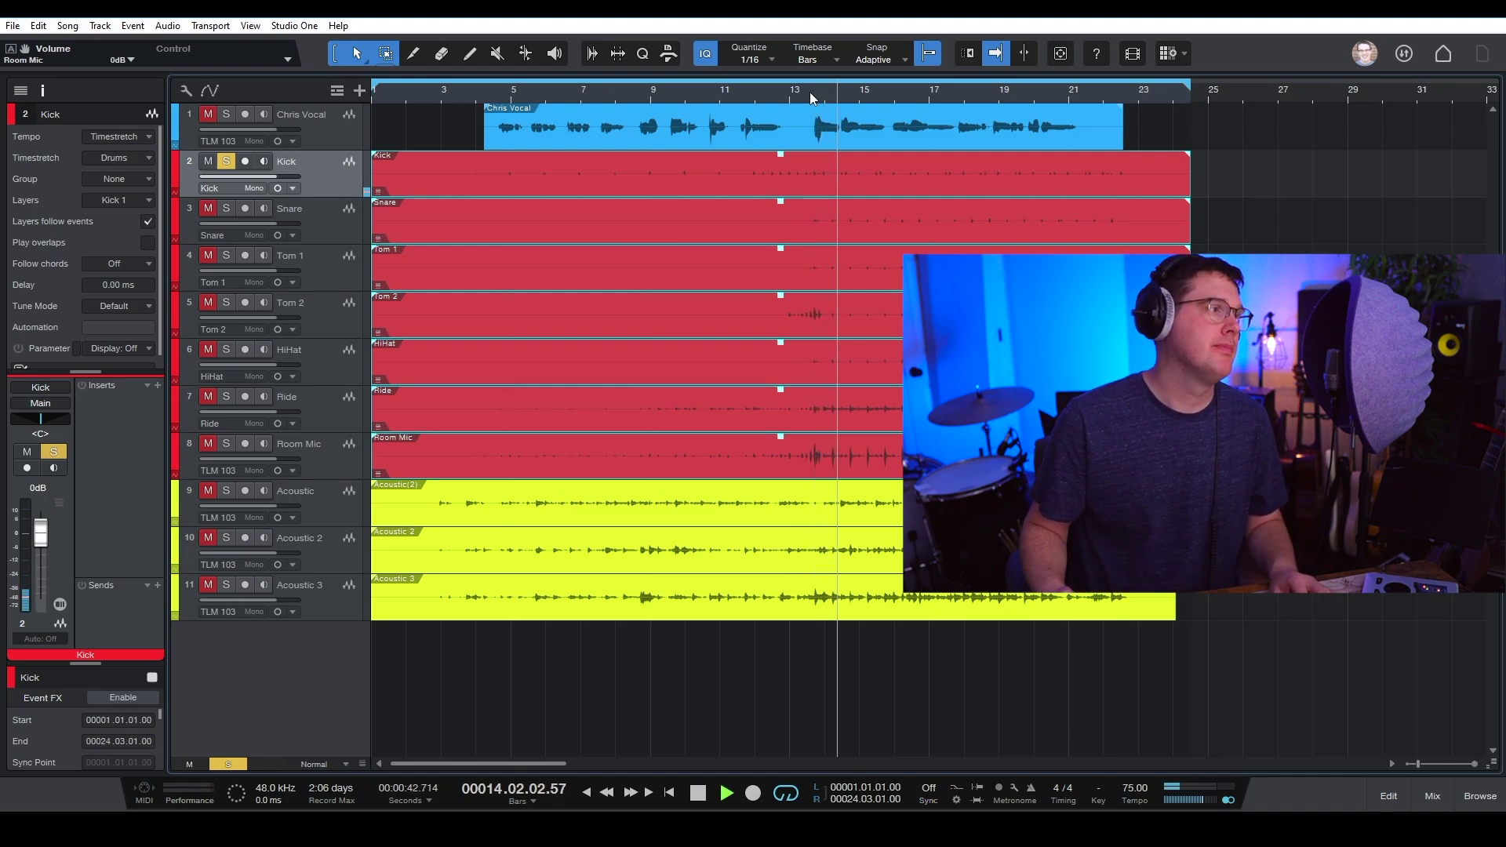
{"action": "key", "text": "space"}
{"action": "key", "text": "s"}
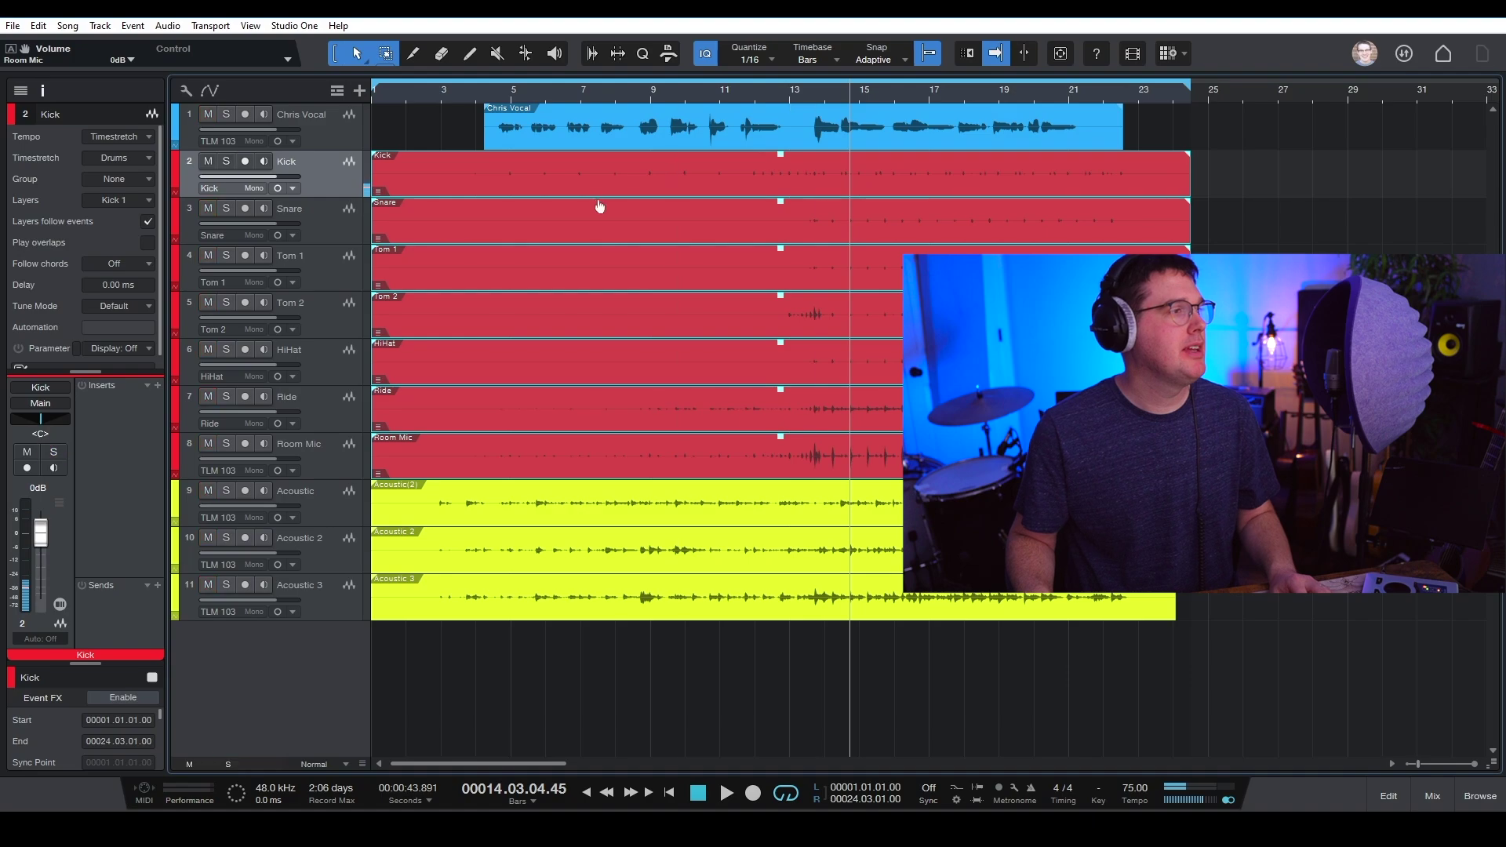
Solo the Snare track, listen to its recording around bar 15, and clear the solo
{"action": "left_click", "coordinate": [313, 240]}
{"action": "key", "text": "s"}
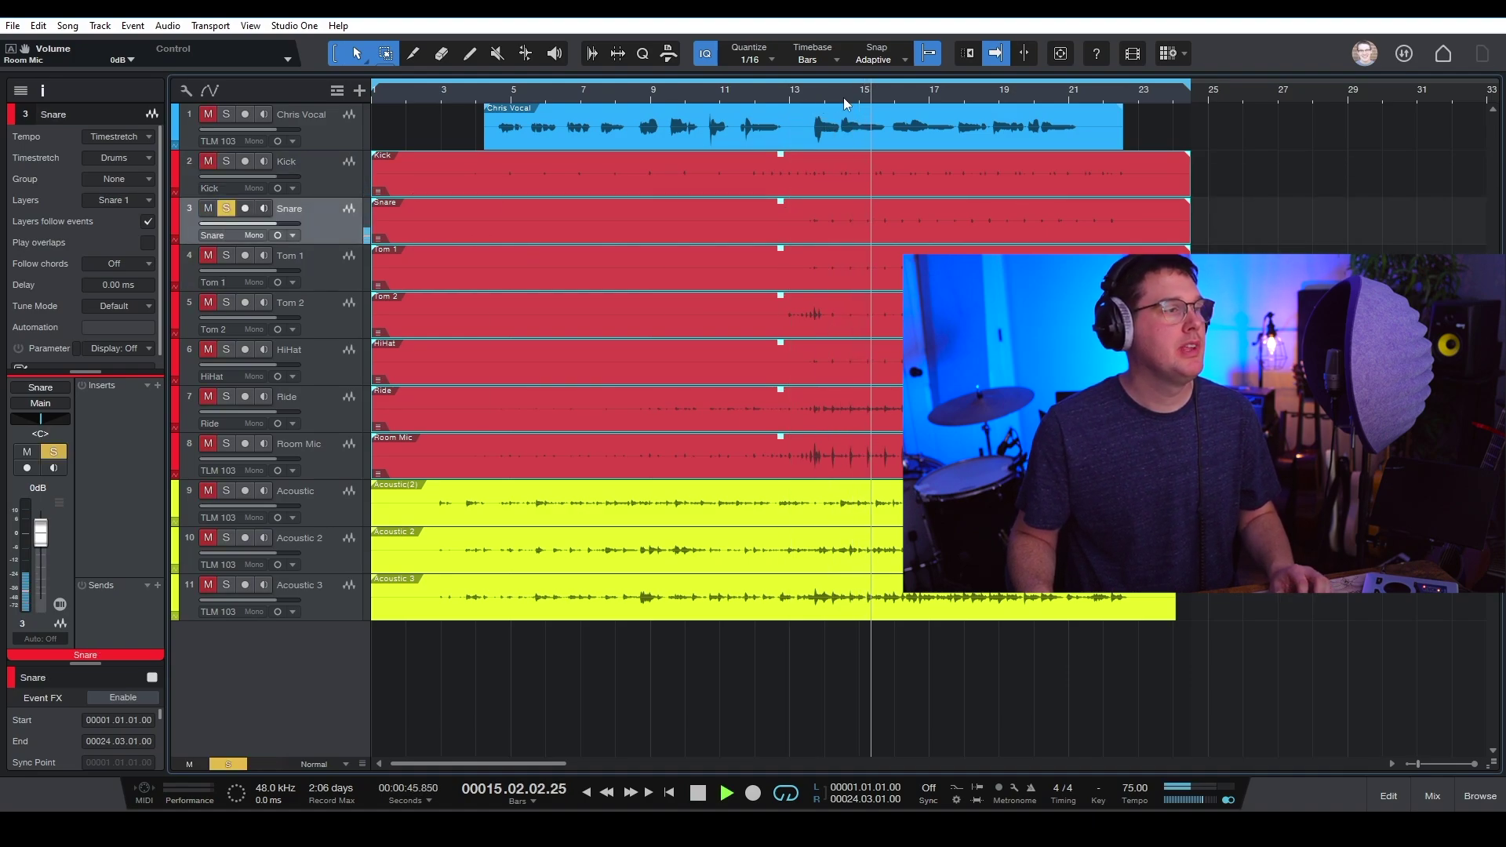
{"action": "key", "text": "space"}
{"action": "key", "text": "s"}
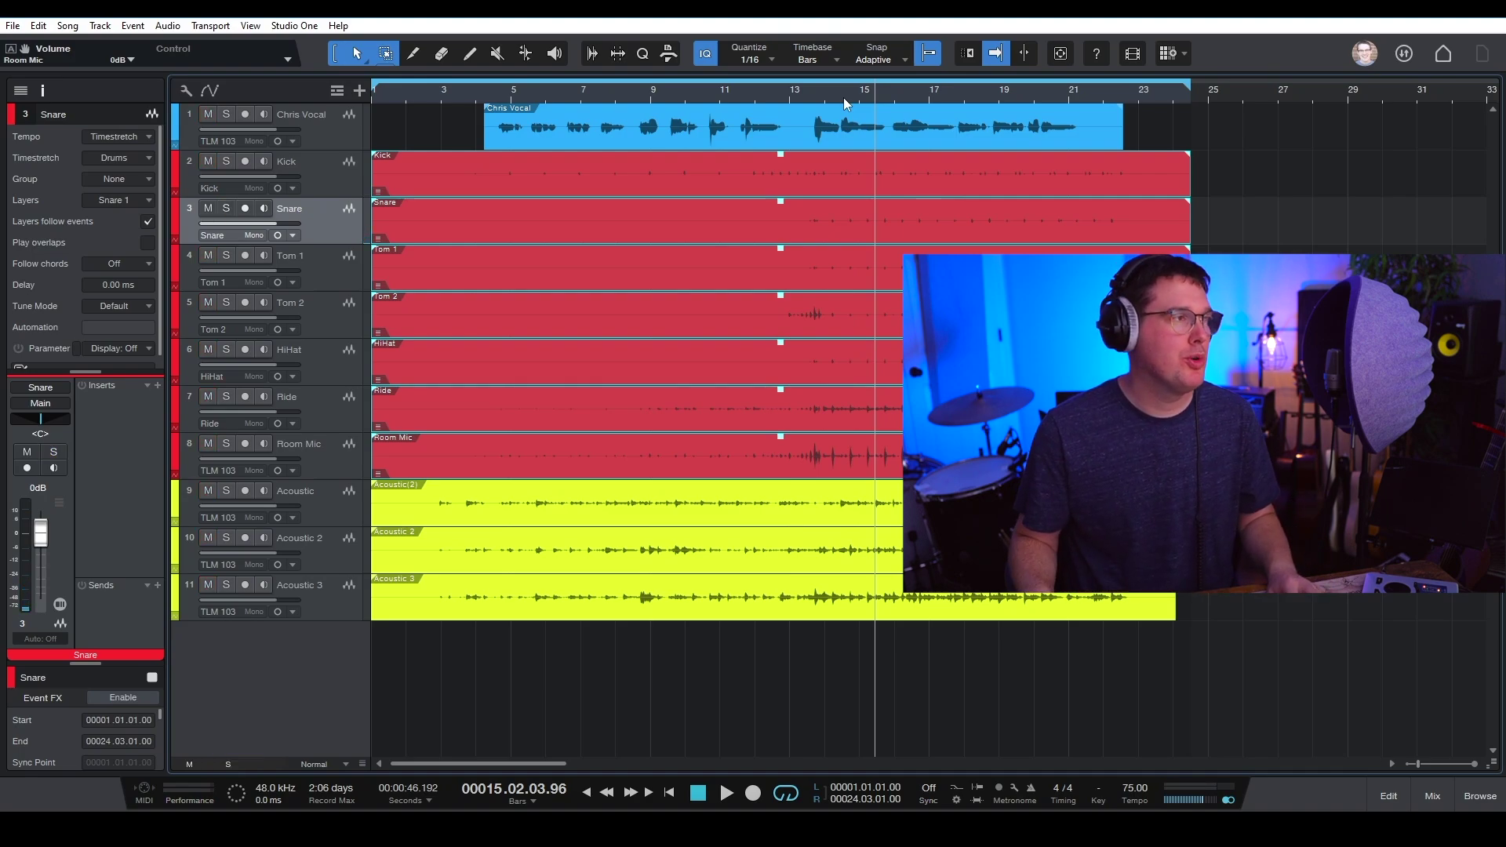
Add one blue mono audio track named Bass after the Kick track, with its input set to EG Direct
{"action": "left_click", "coordinate": [315, 179]}
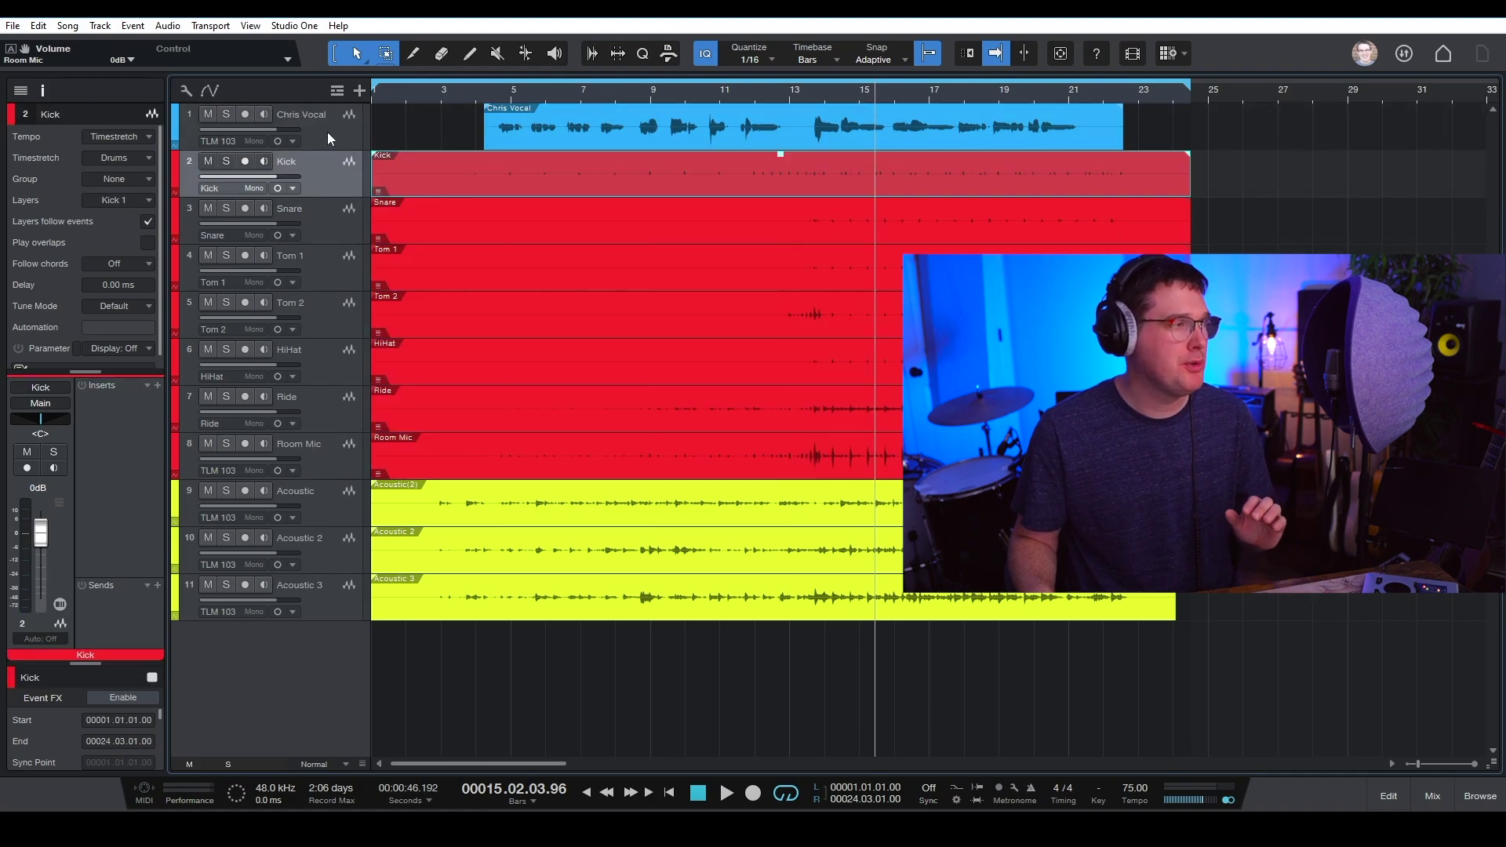
{"action": "left_click", "coordinate": [327, 131]}
{"action": "left_click", "coordinate": [327, 171]}
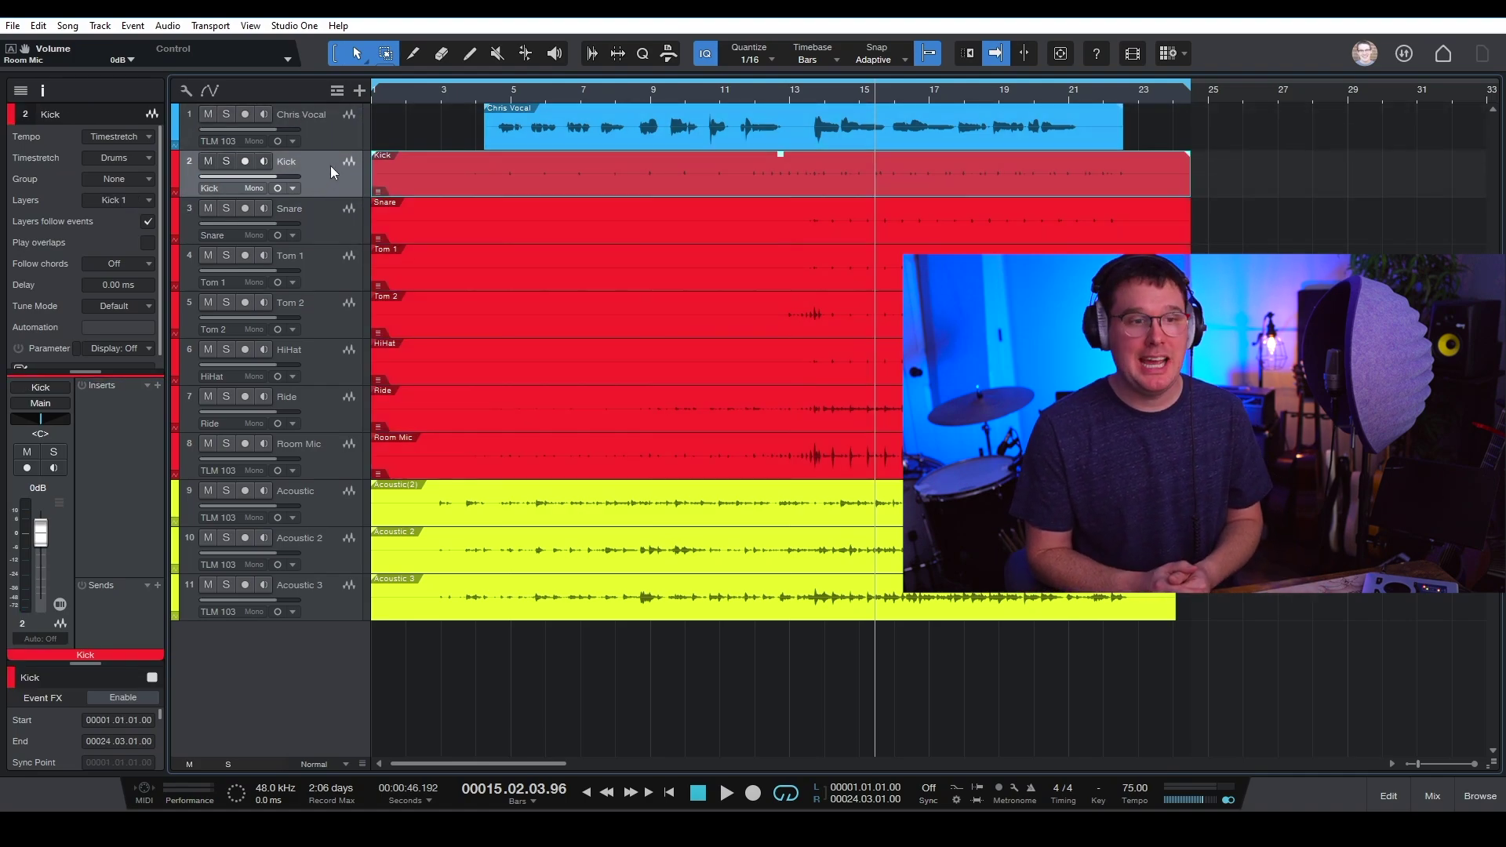
{"action": "left_click", "coordinate": [357, 94]}
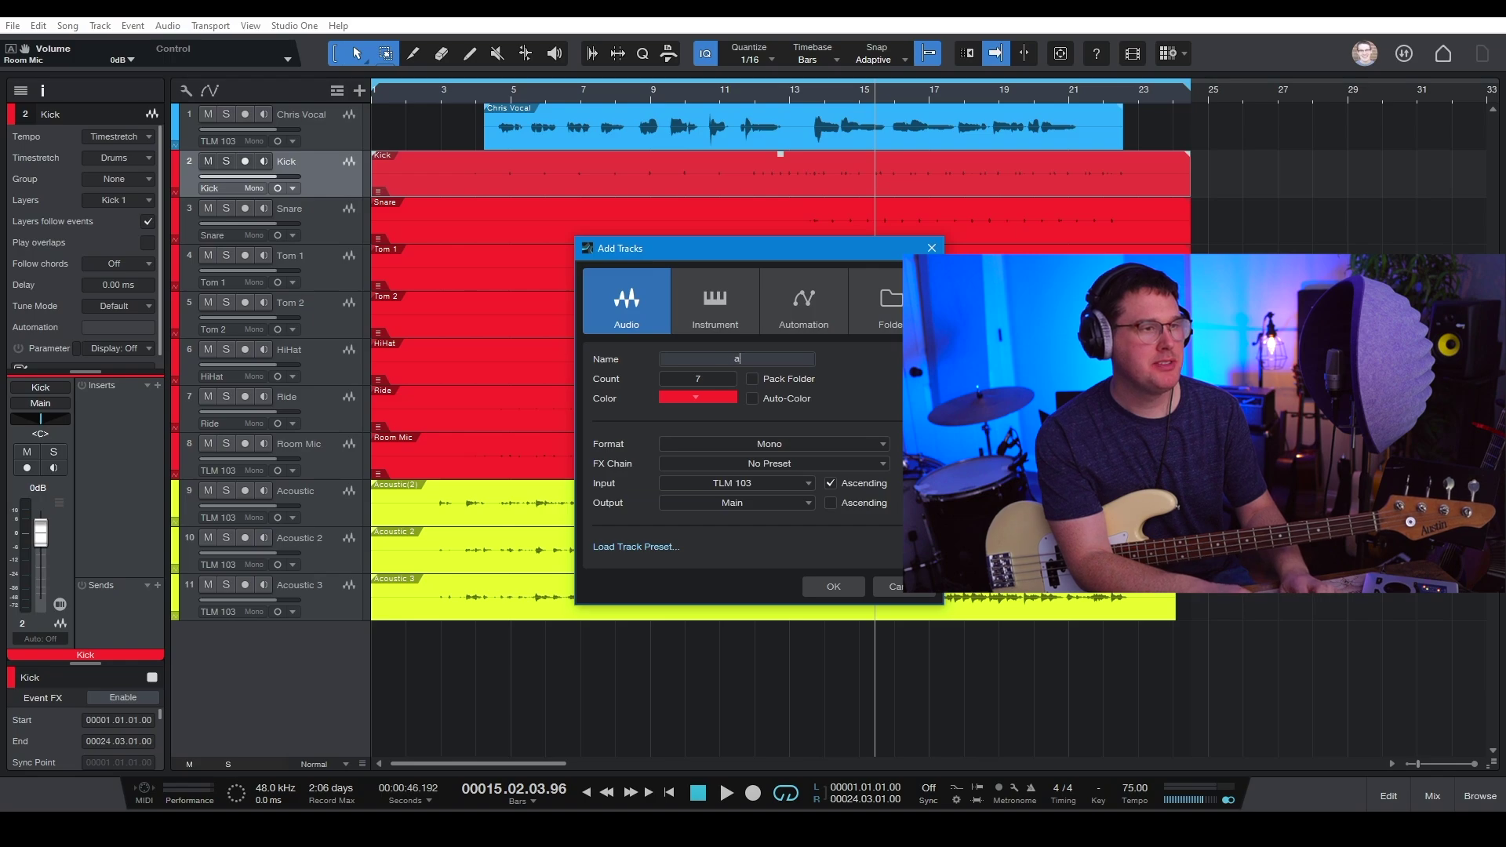
{"action": "type", "text": "Bass"}
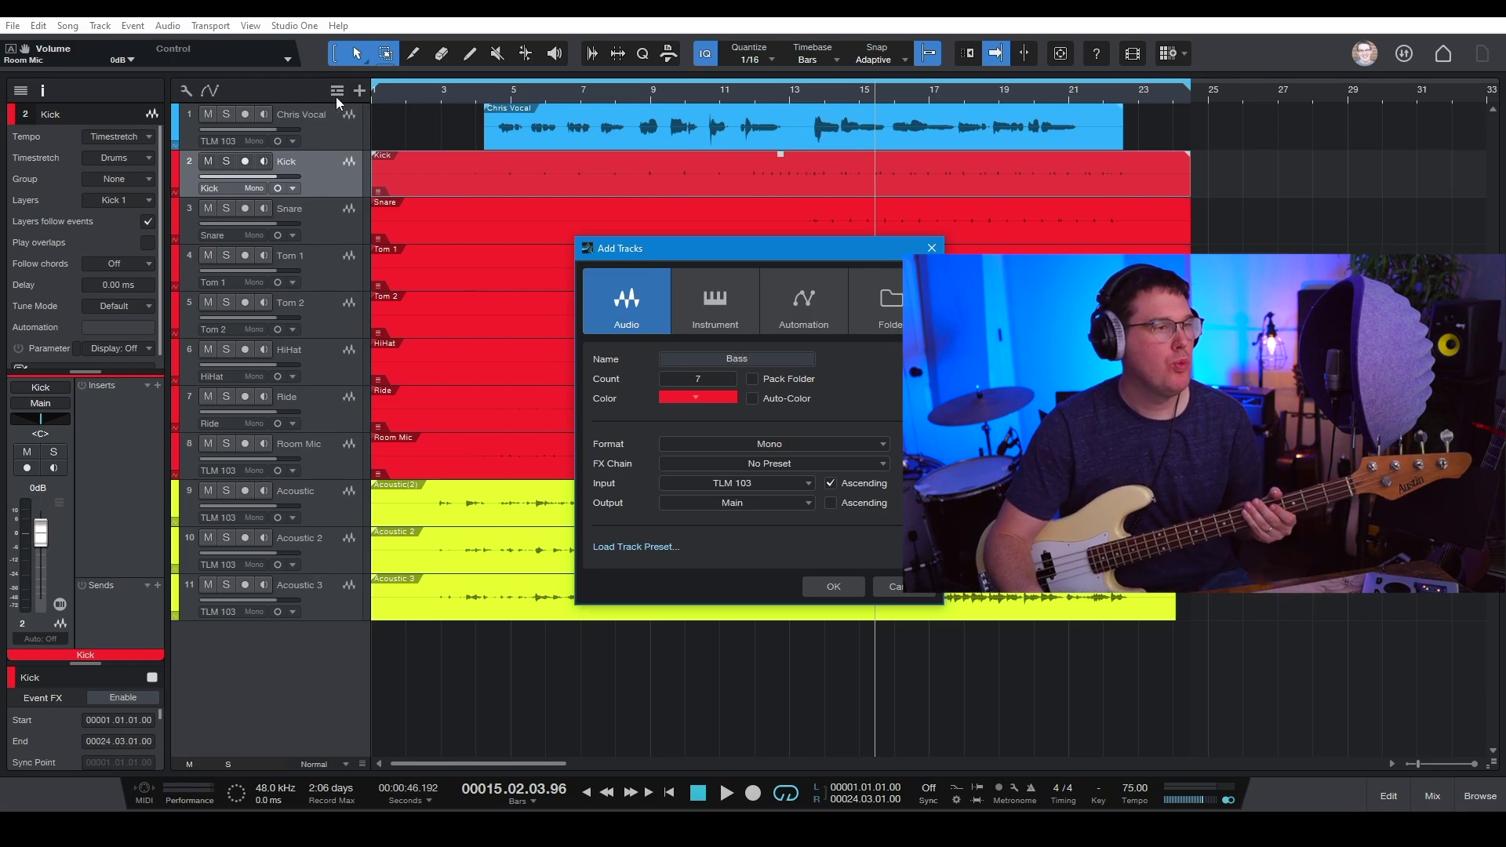
{"action": "left_click", "coordinate": [681, 378]}
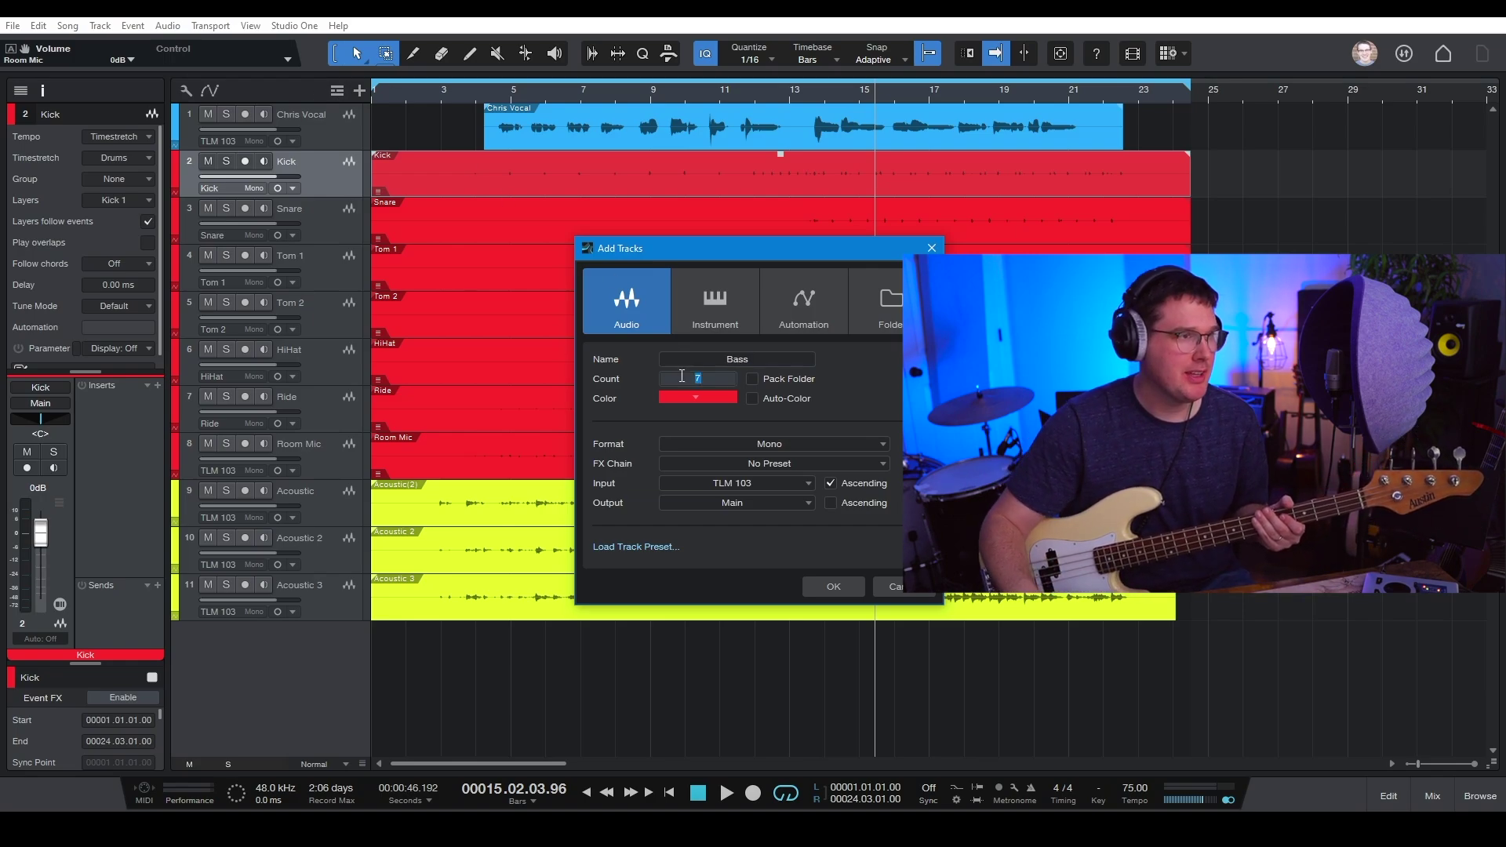
{"action": "left_click", "coordinate": [690, 400]}
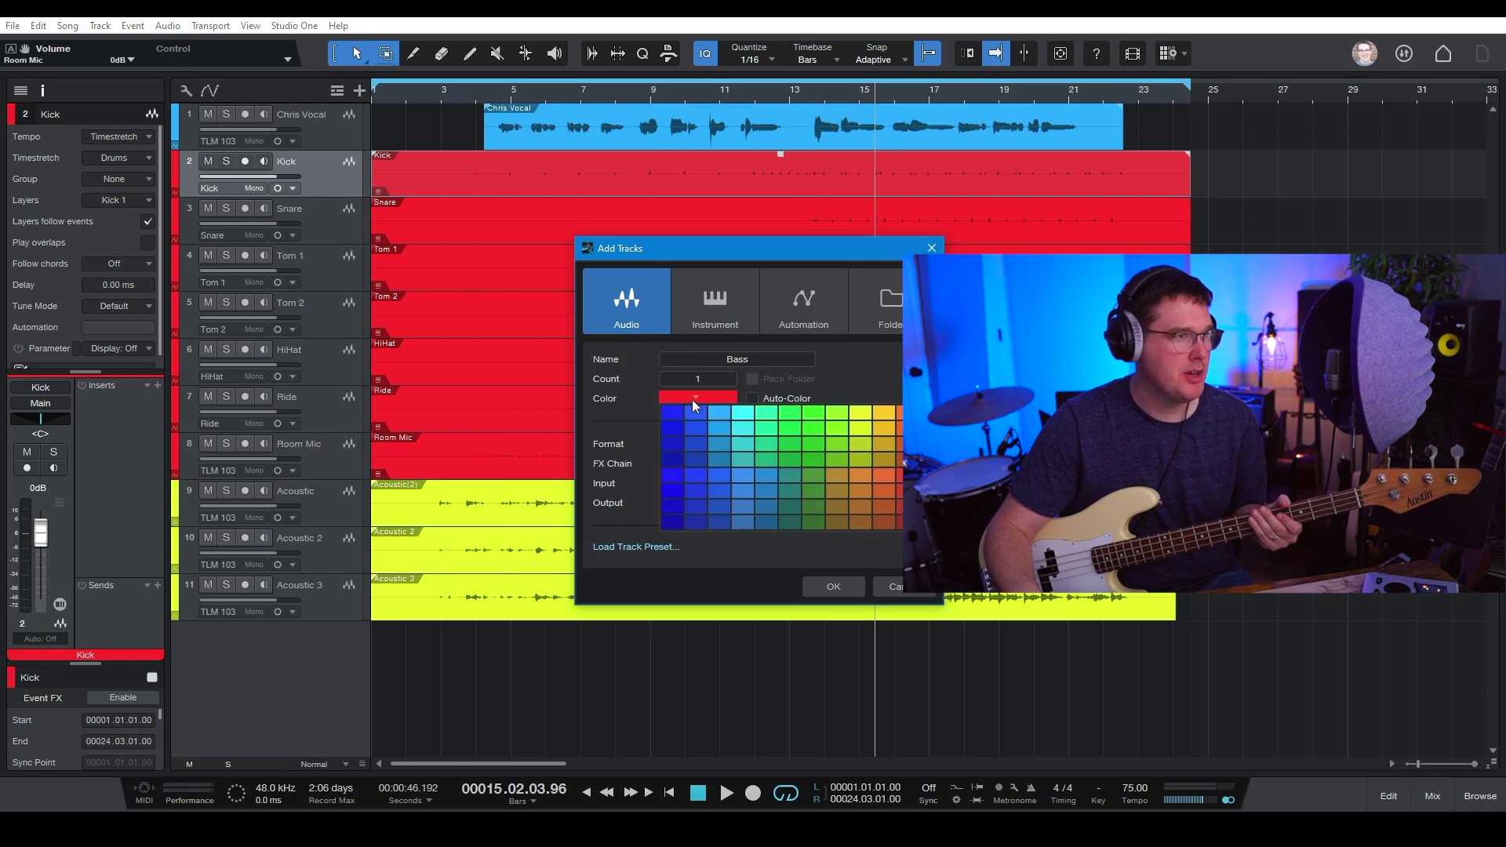
{"action": "left_click", "coordinate": [676, 409]}
{"action": "left_click", "coordinate": [751, 483]}
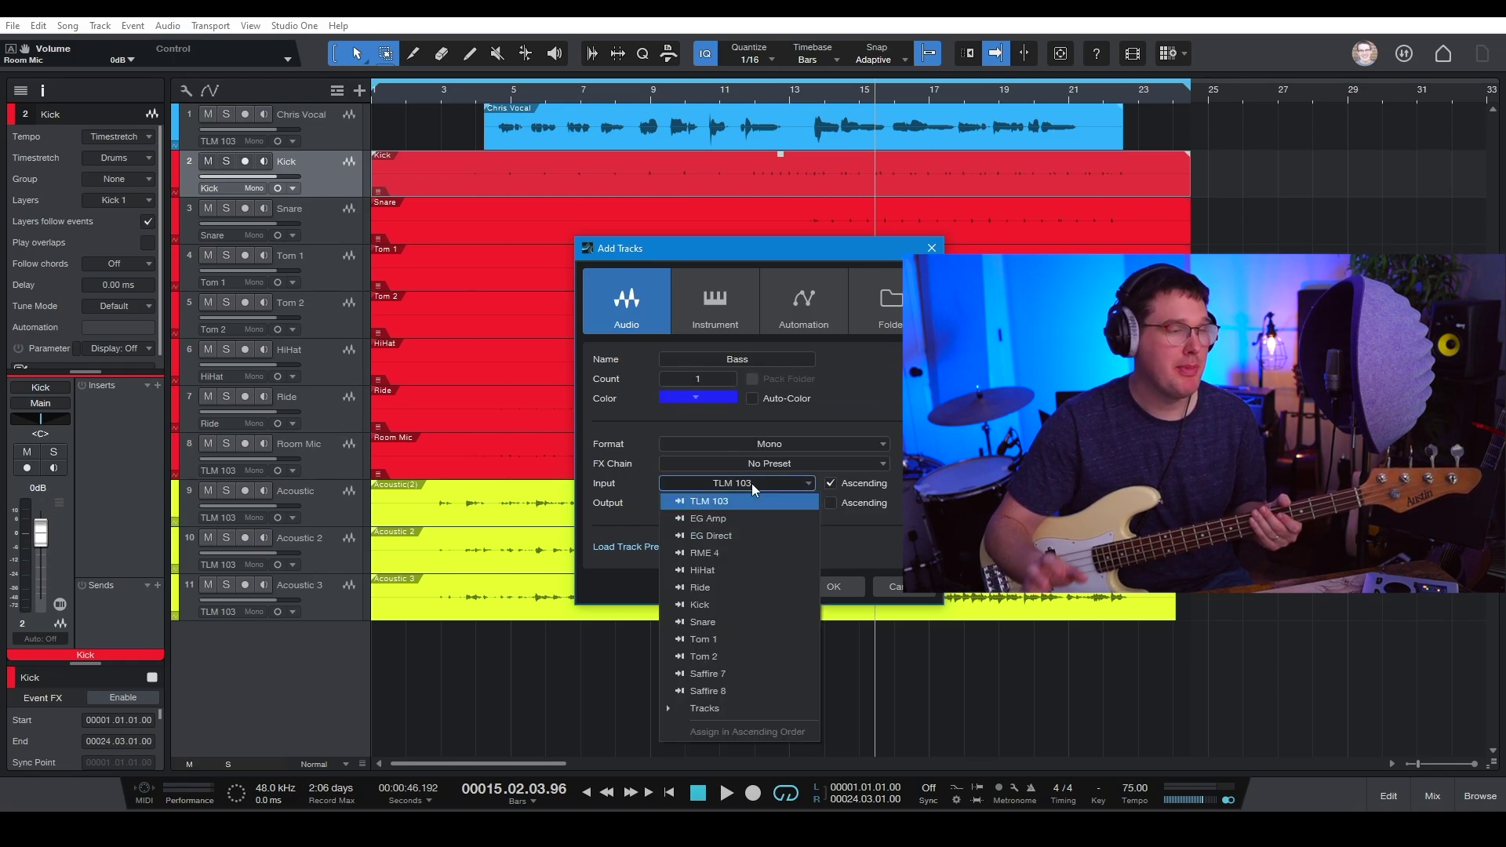
{"action": "left_click", "coordinate": [736, 541]}
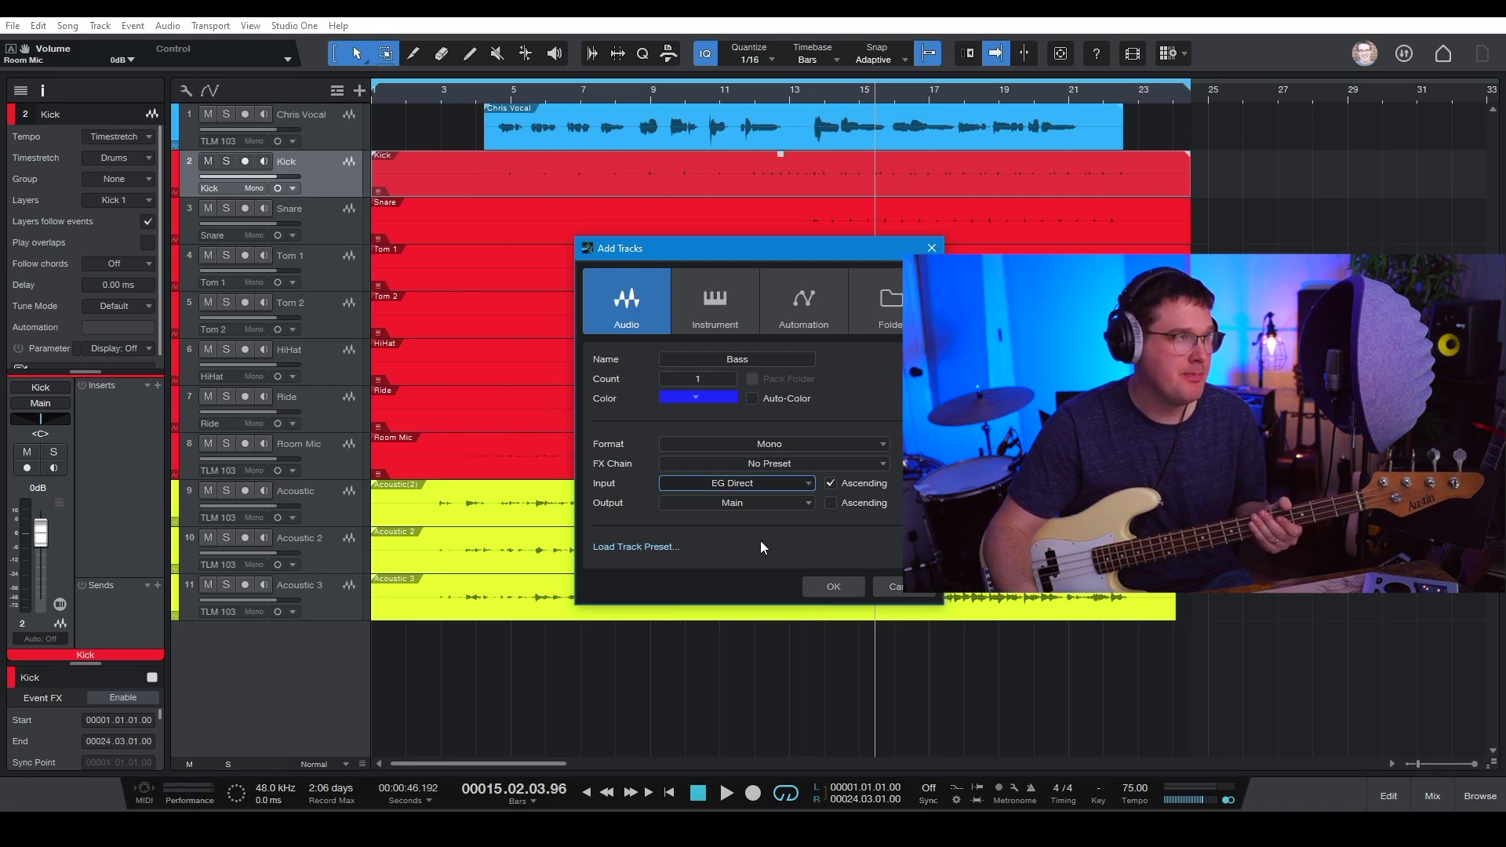
{"action": "left_click", "coordinate": [833, 577]}
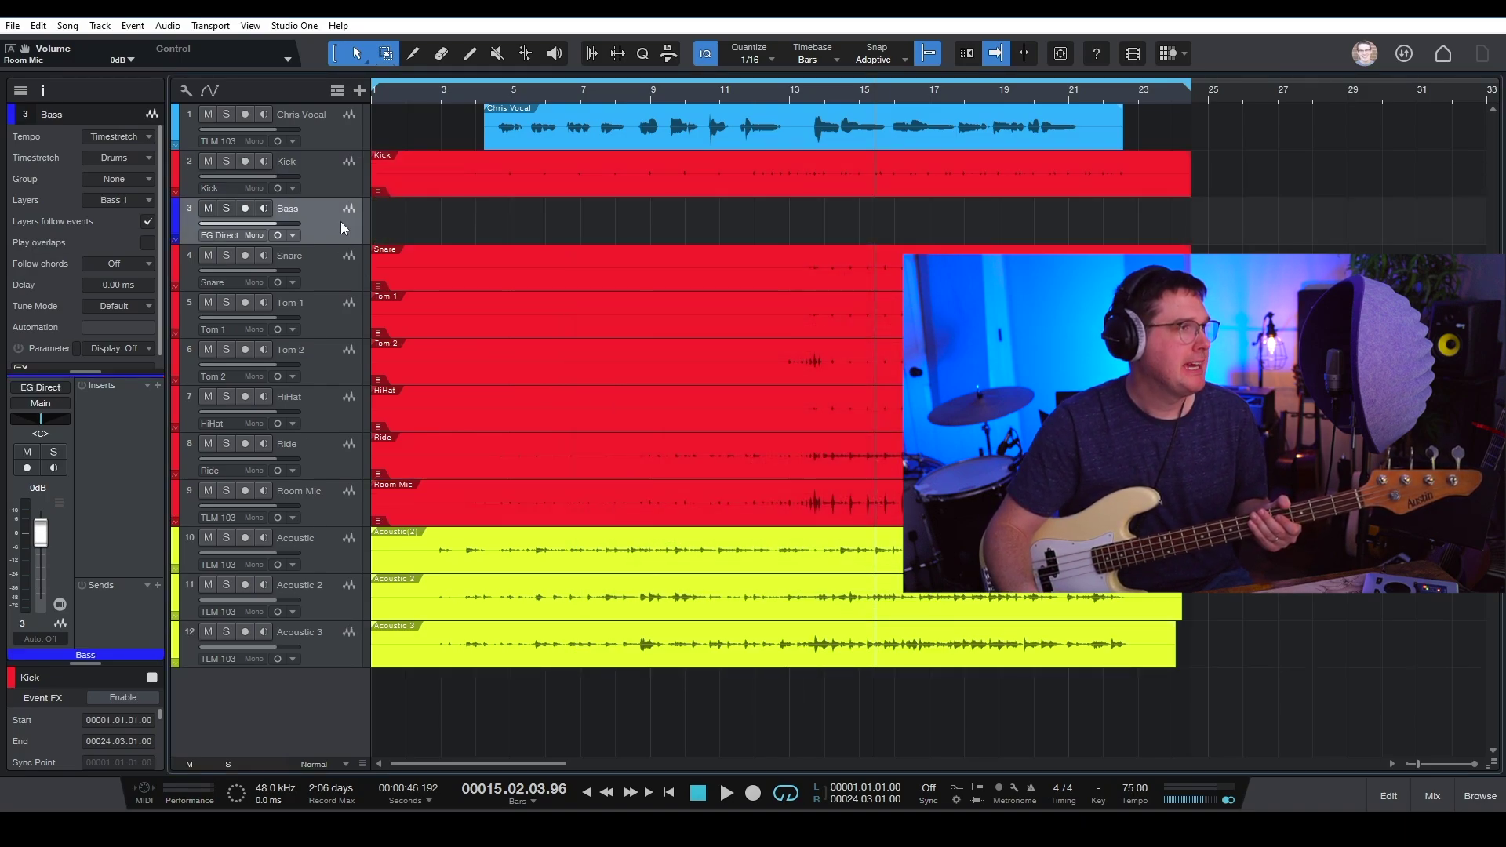
Move the Bass track between Room Mic and Acoustic and arm it for recording
{"action": "left_click_drag", "start_coordinate": [346, 168], "coordinate": [293, 170]}
{"action": "left_click_drag", "start_coordinate": [342, 251], "coordinate": [355, 539]}
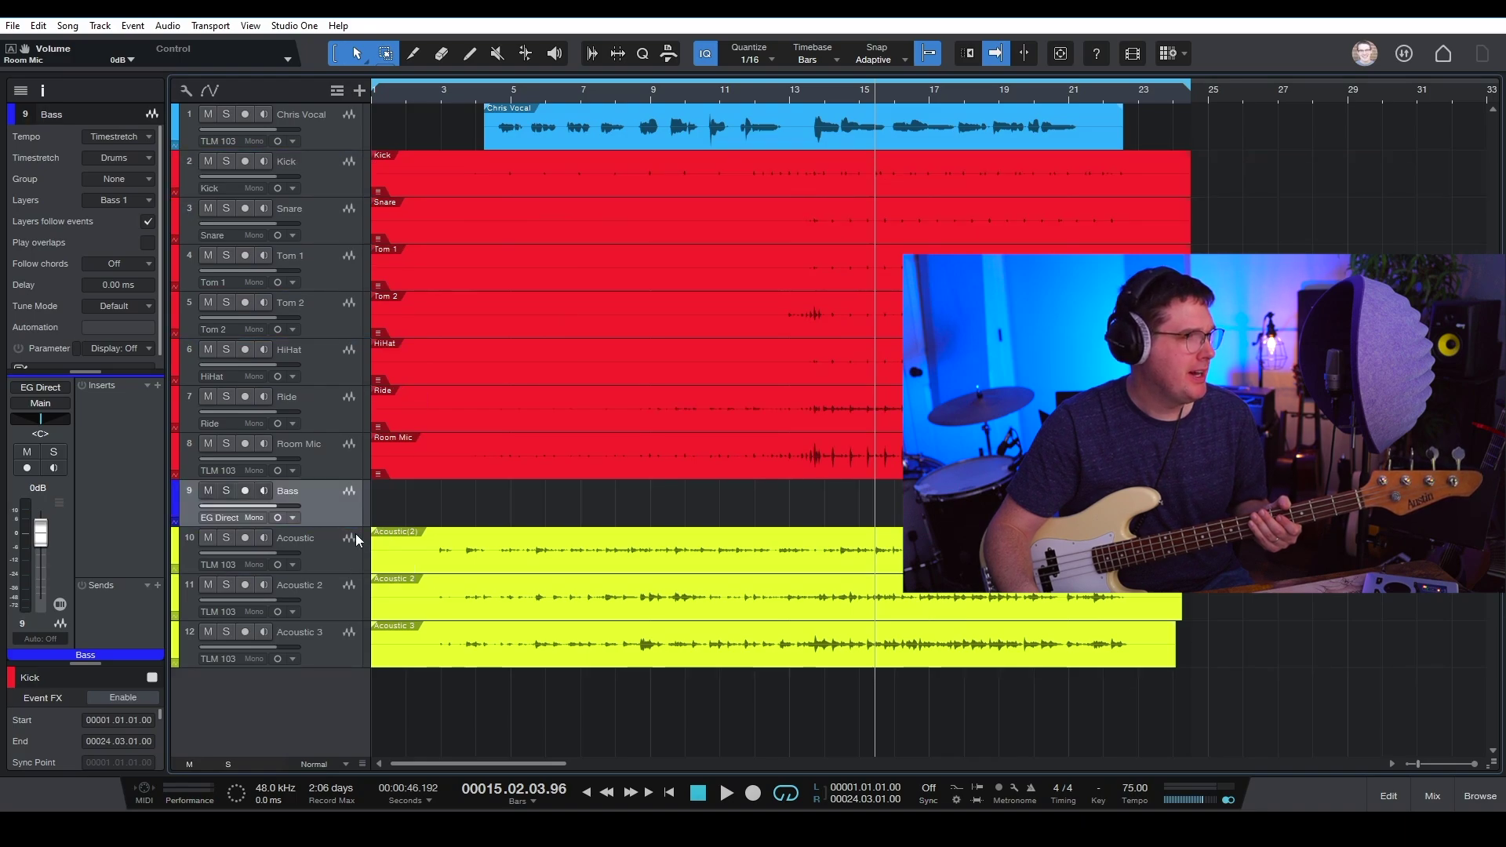
{"action": "left_click", "coordinate": [247, 492]}
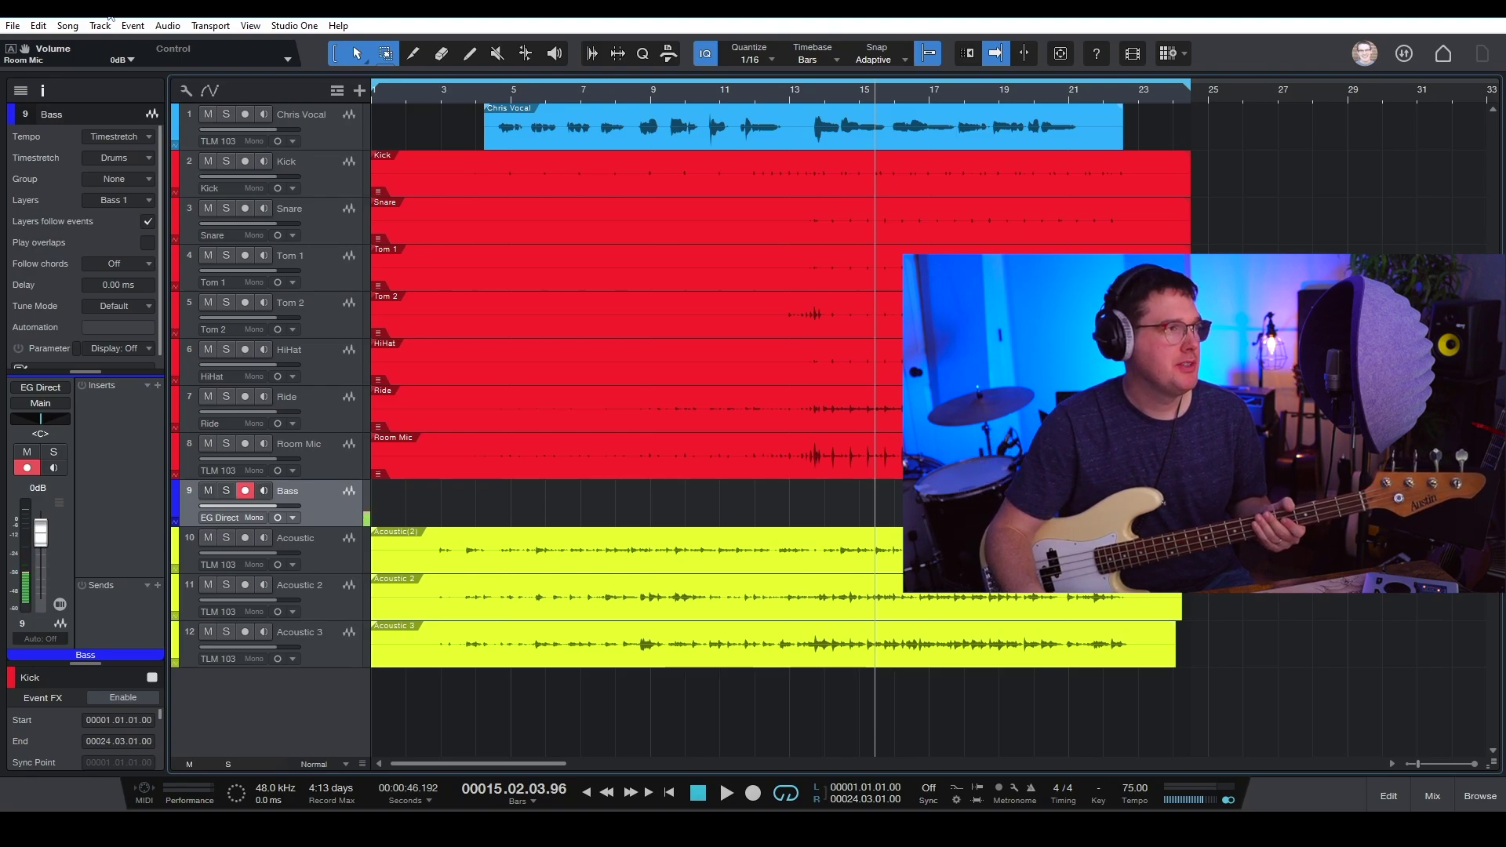
Record the bass part on the Bass track from the start of the song through bar 24
{"action": "left_click", "coordinate": [411, 87]}
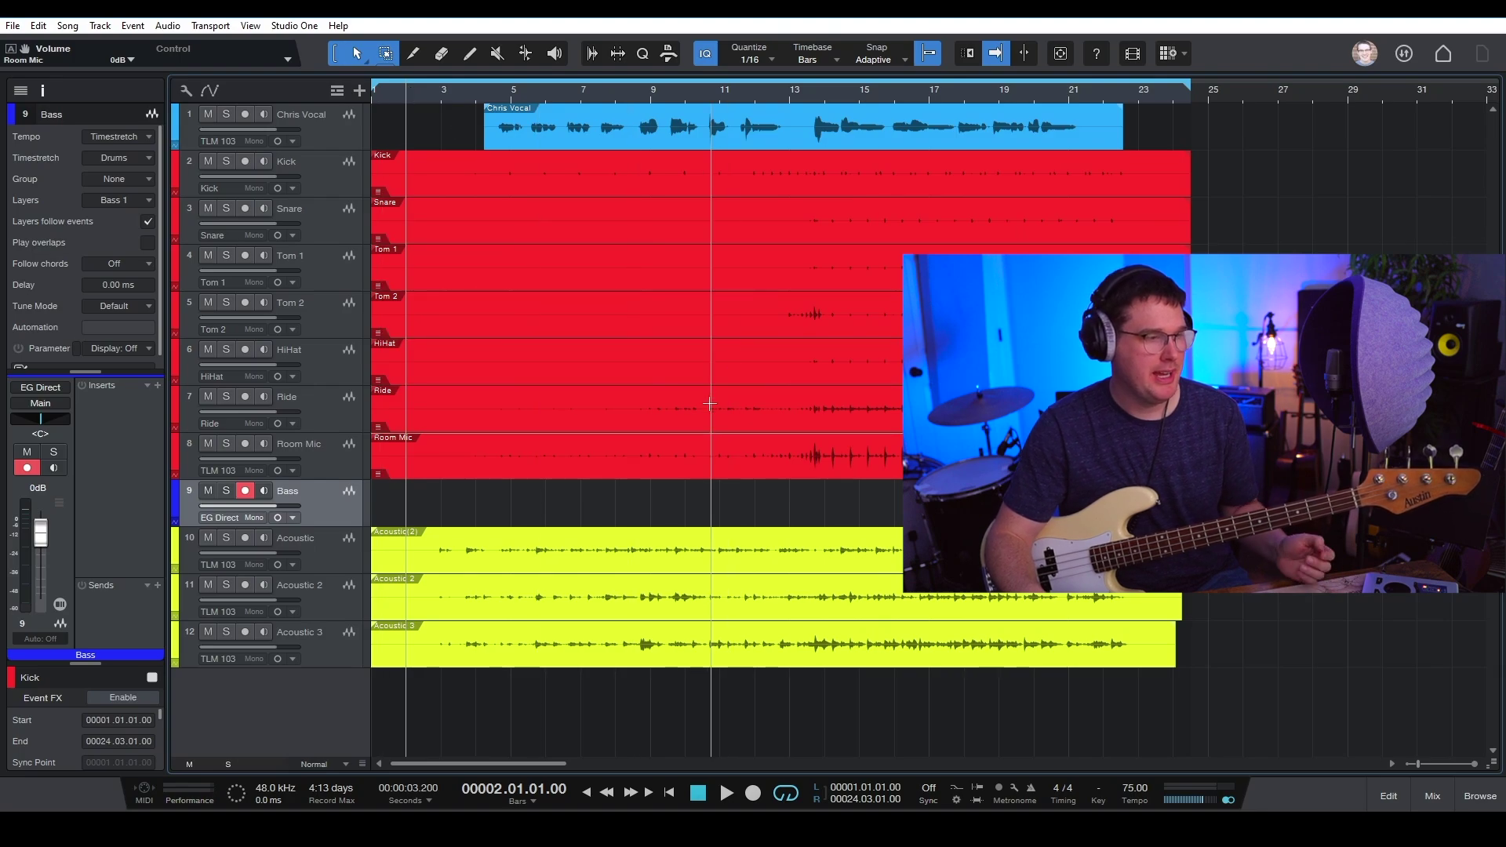
{"action": "left_click", "coordinate": [700, 793]}
{"action": "left_click", "coordinate": [753, 793]}
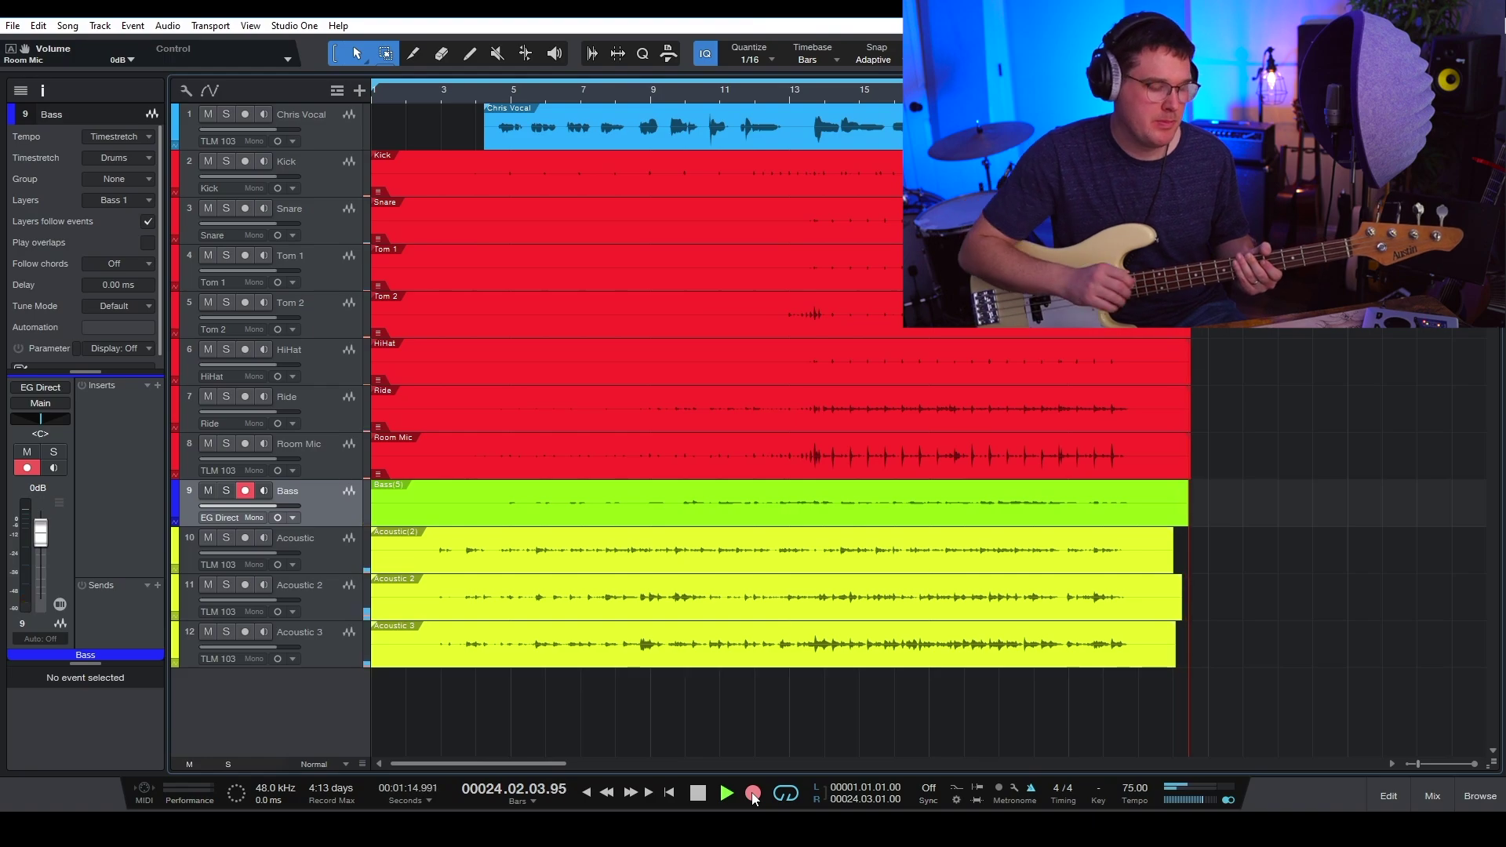
{"action": "key", "text": "space"}
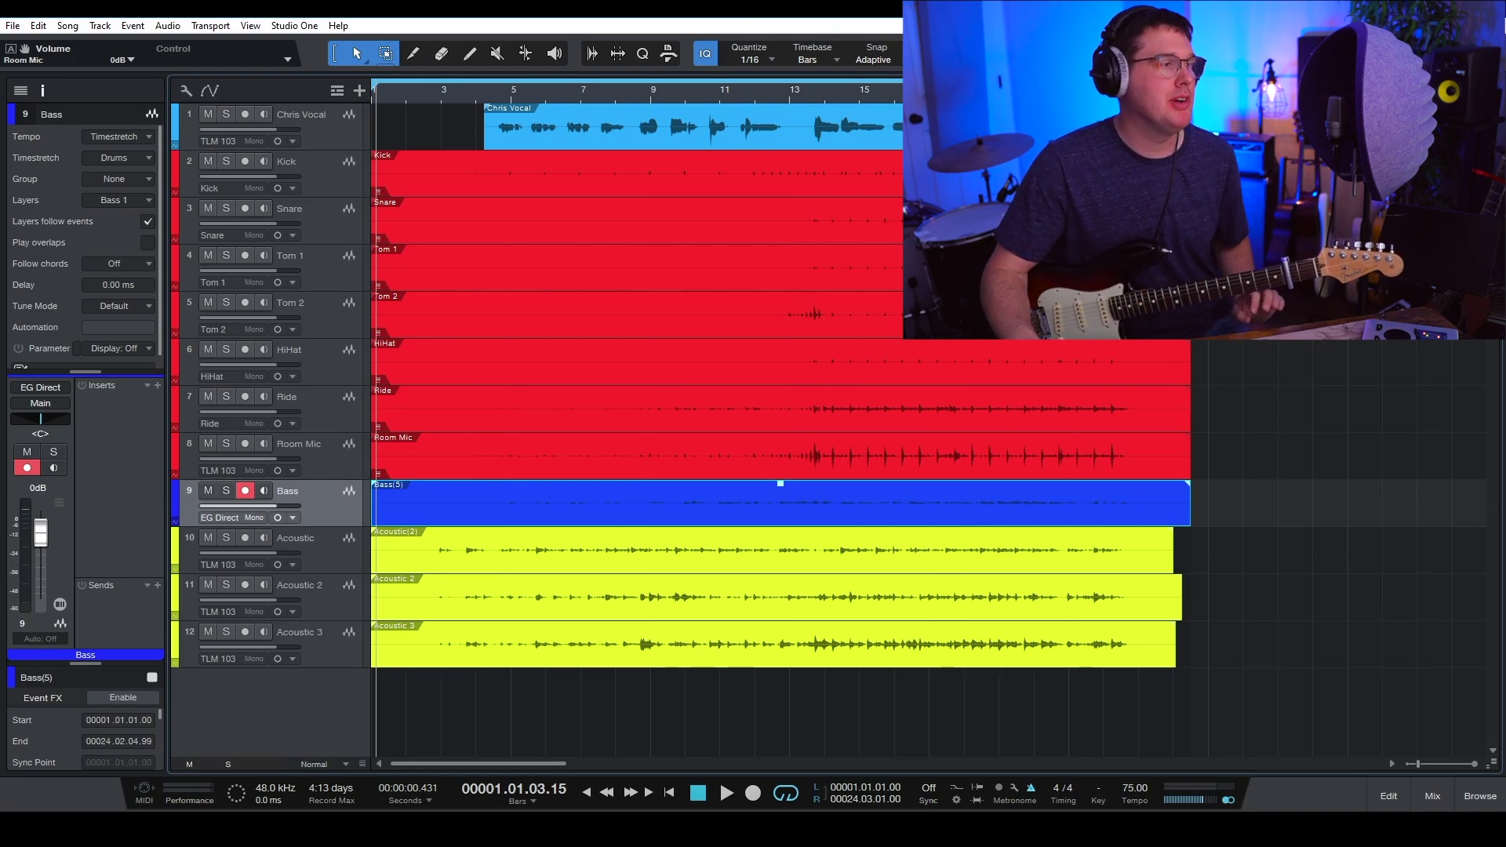
Duplicate the Bass track without its recording, rename the copy EG 1, and color it green
{"action": "right_click", "coordinate": [321, 503]}
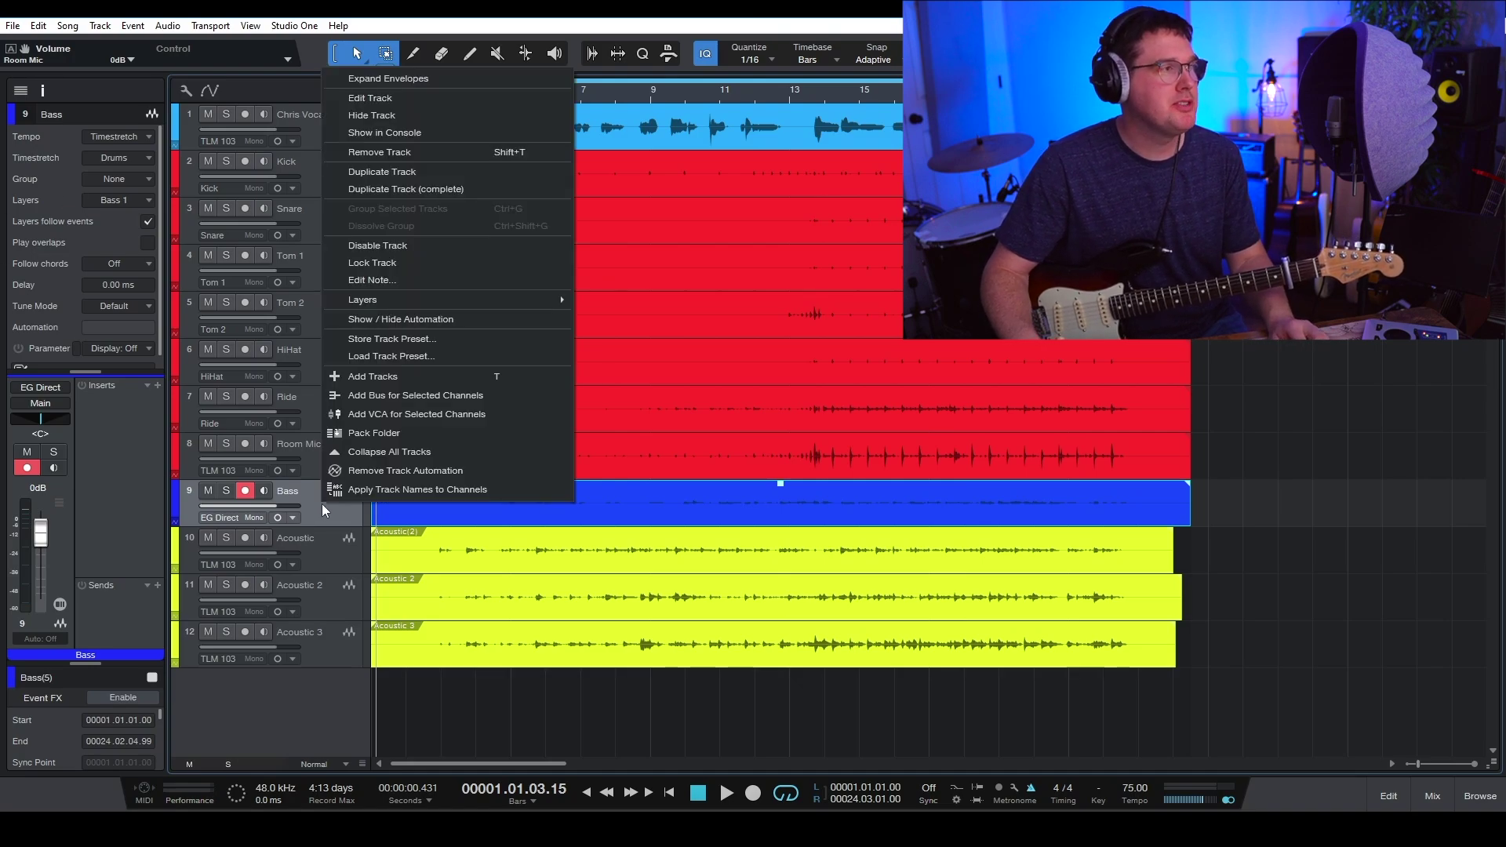
{"action": "left_click", "coordinate": [417, 172]}
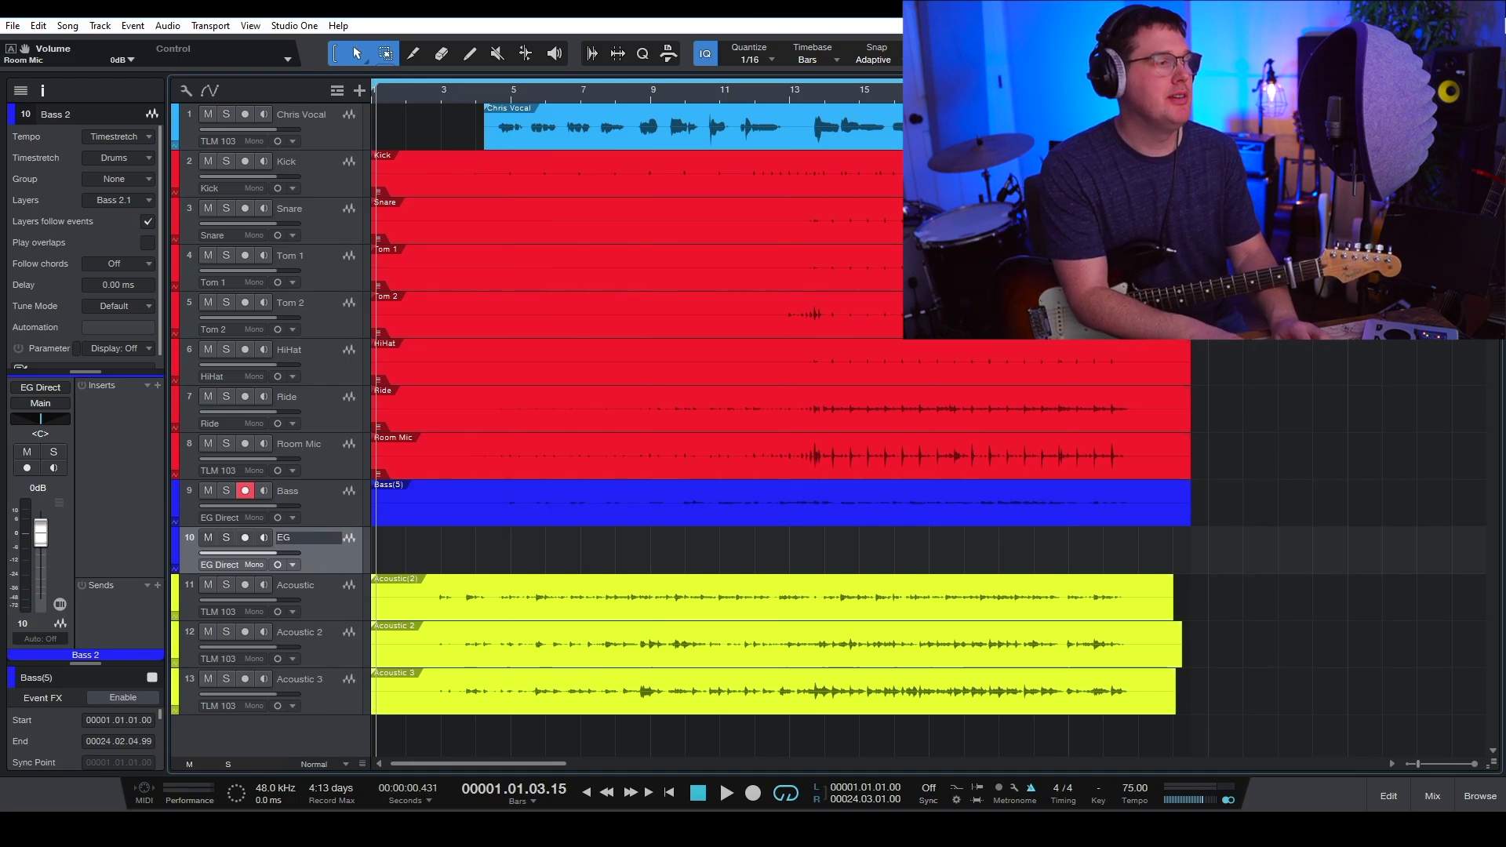
{"action": "key", "text": "Return"}
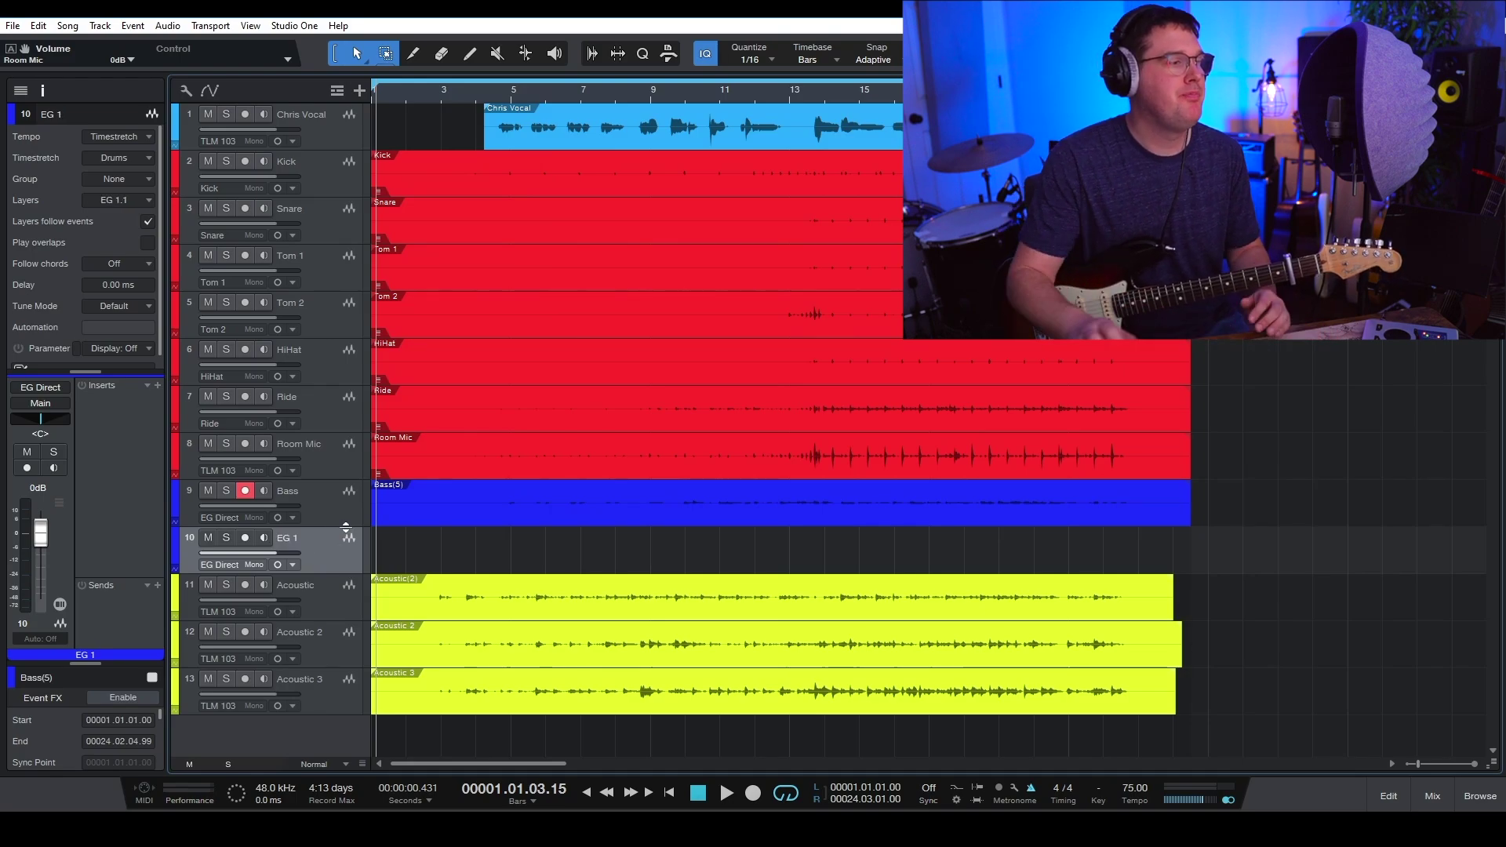
{"action": "left_click", "coordinate": [174, 541]}
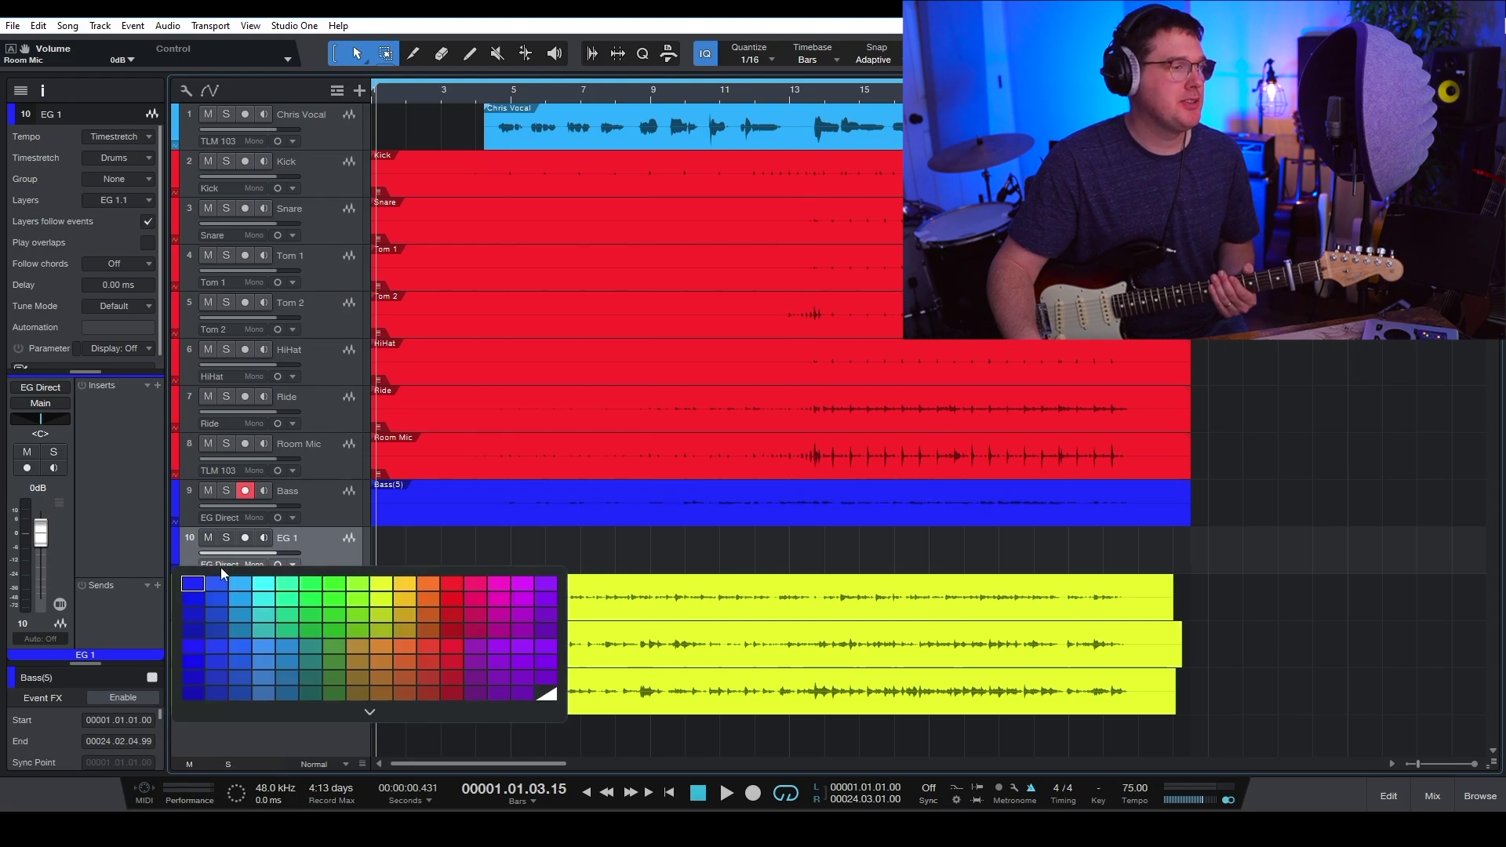
{"action": "left_click", "coordinate": [334, 583]}
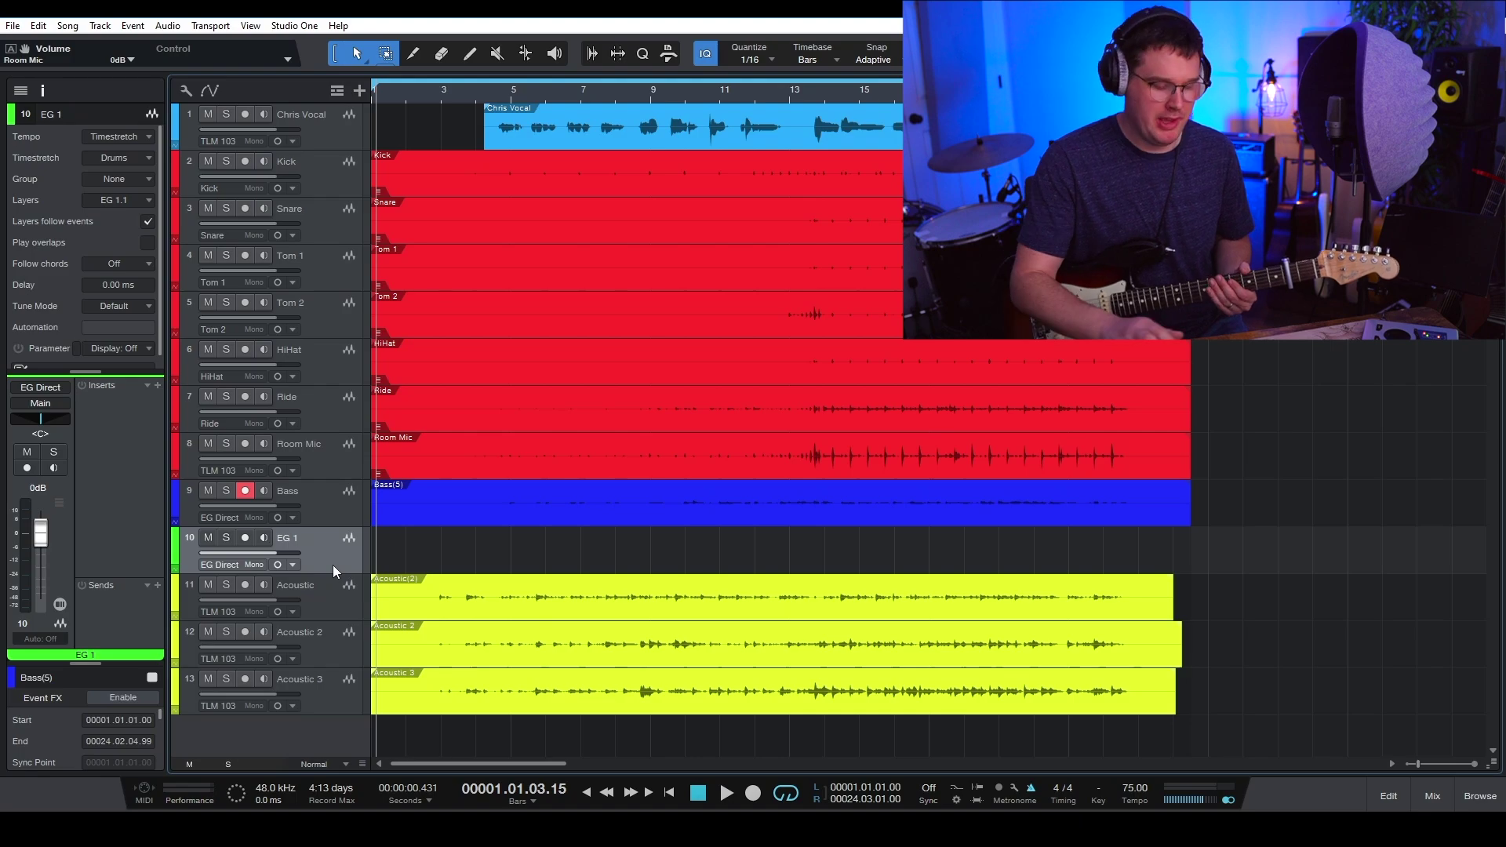
Record the first electric guitar part on EG 1 from bar 1 through bar 24, armed with input monitoring off
{"action": "key", "text": "Home"}
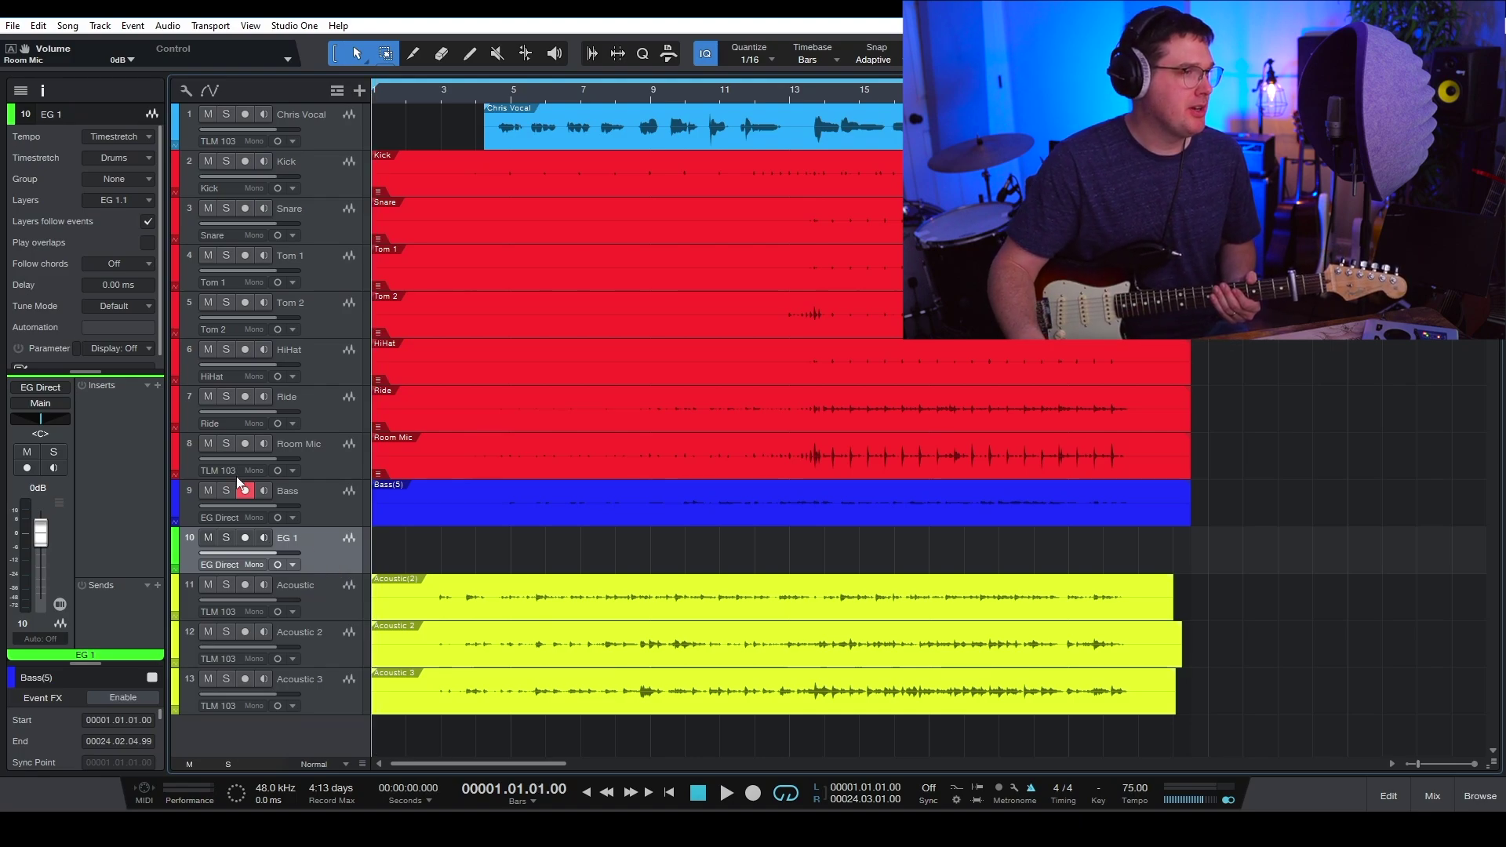
{"action": "left_click", "coordinate": [245, 537]}
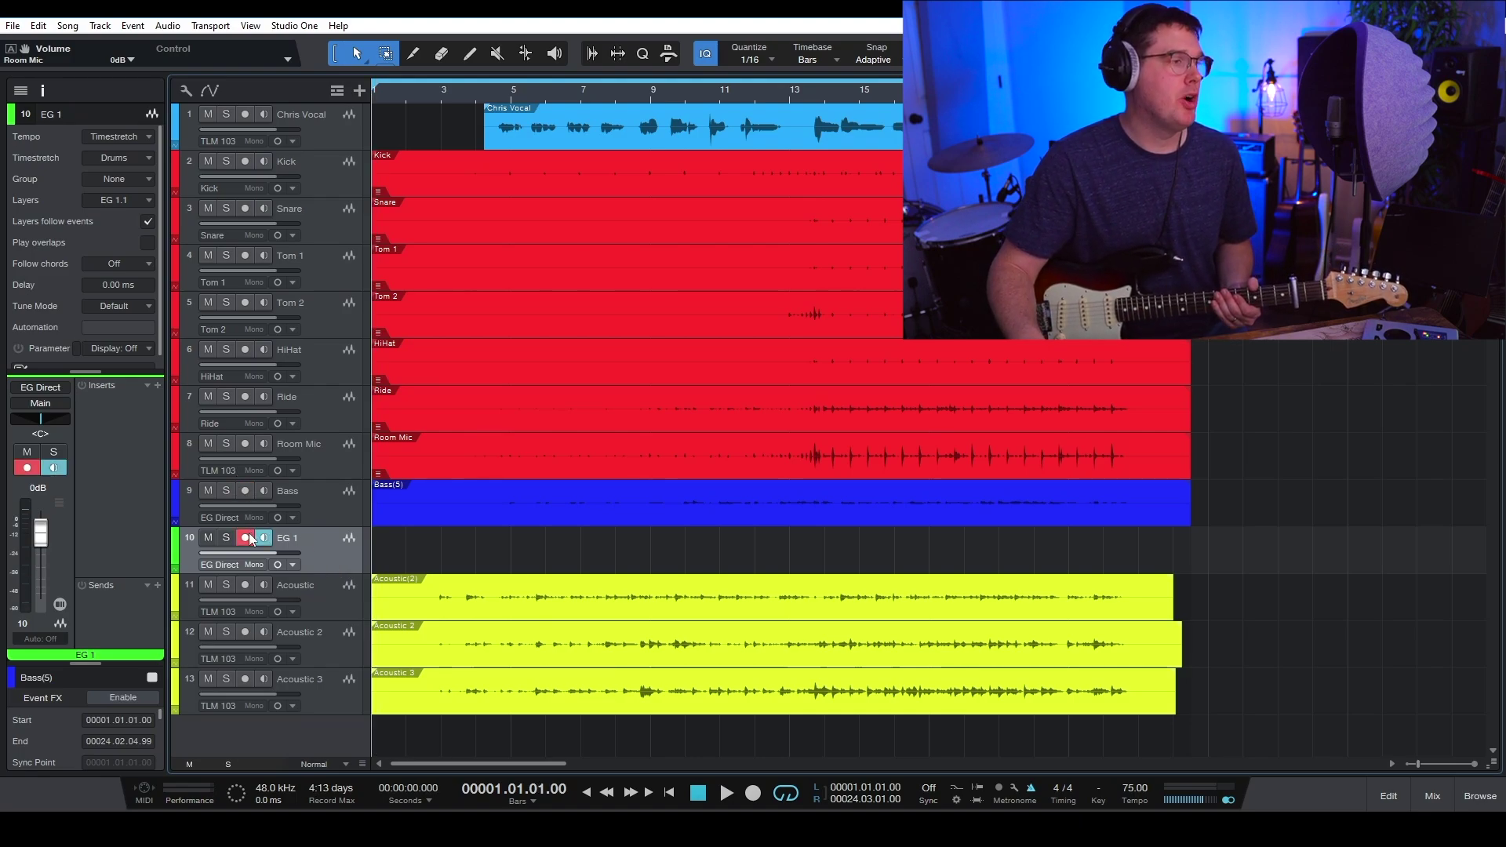
{"action": "left_click", "coordinate": [263, 538]}
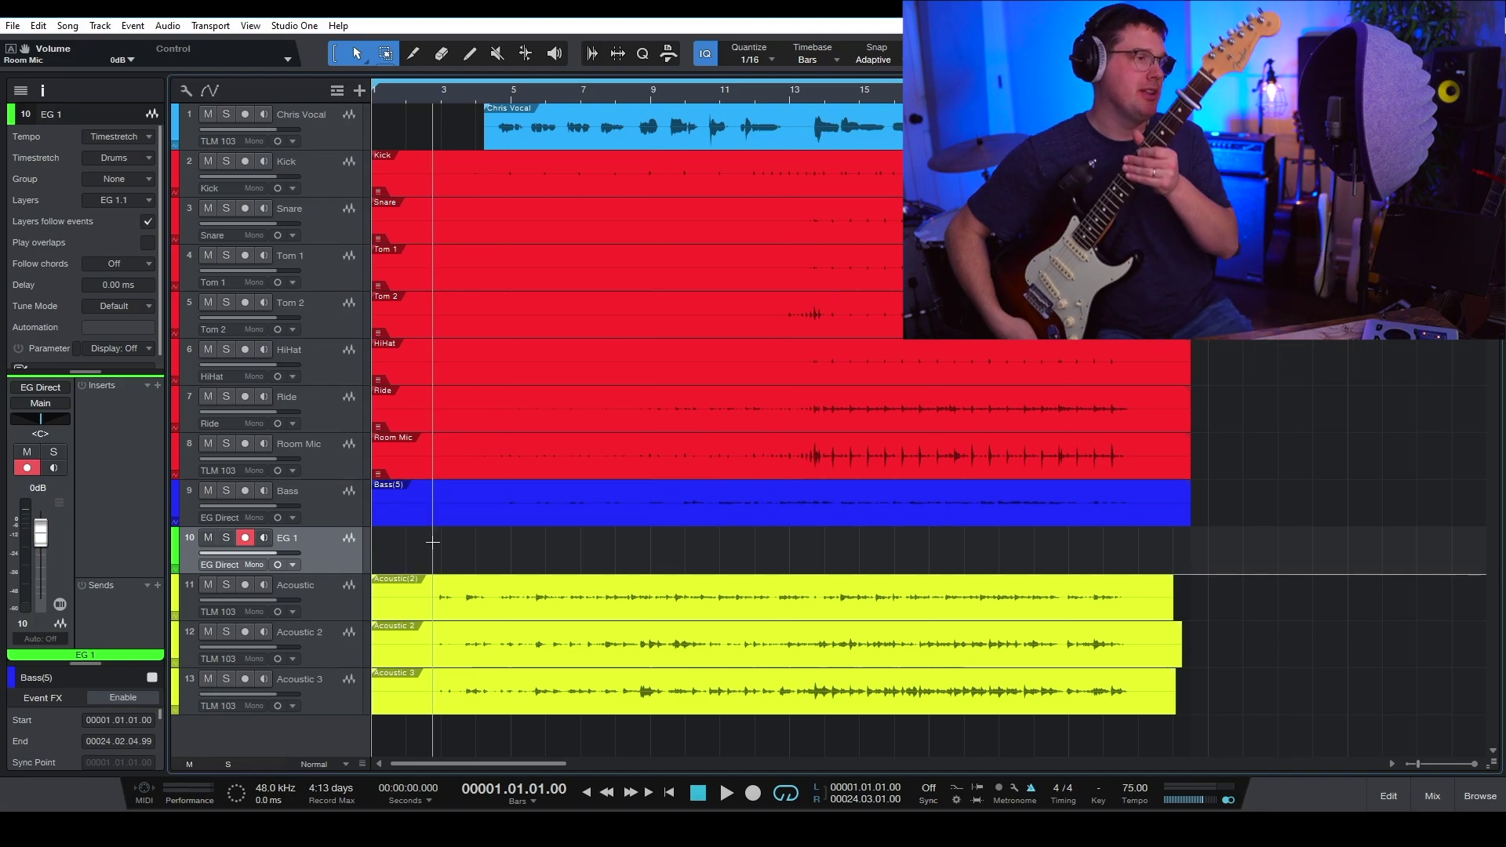
{"action": "left_click", "coordinate": [752, 793]}
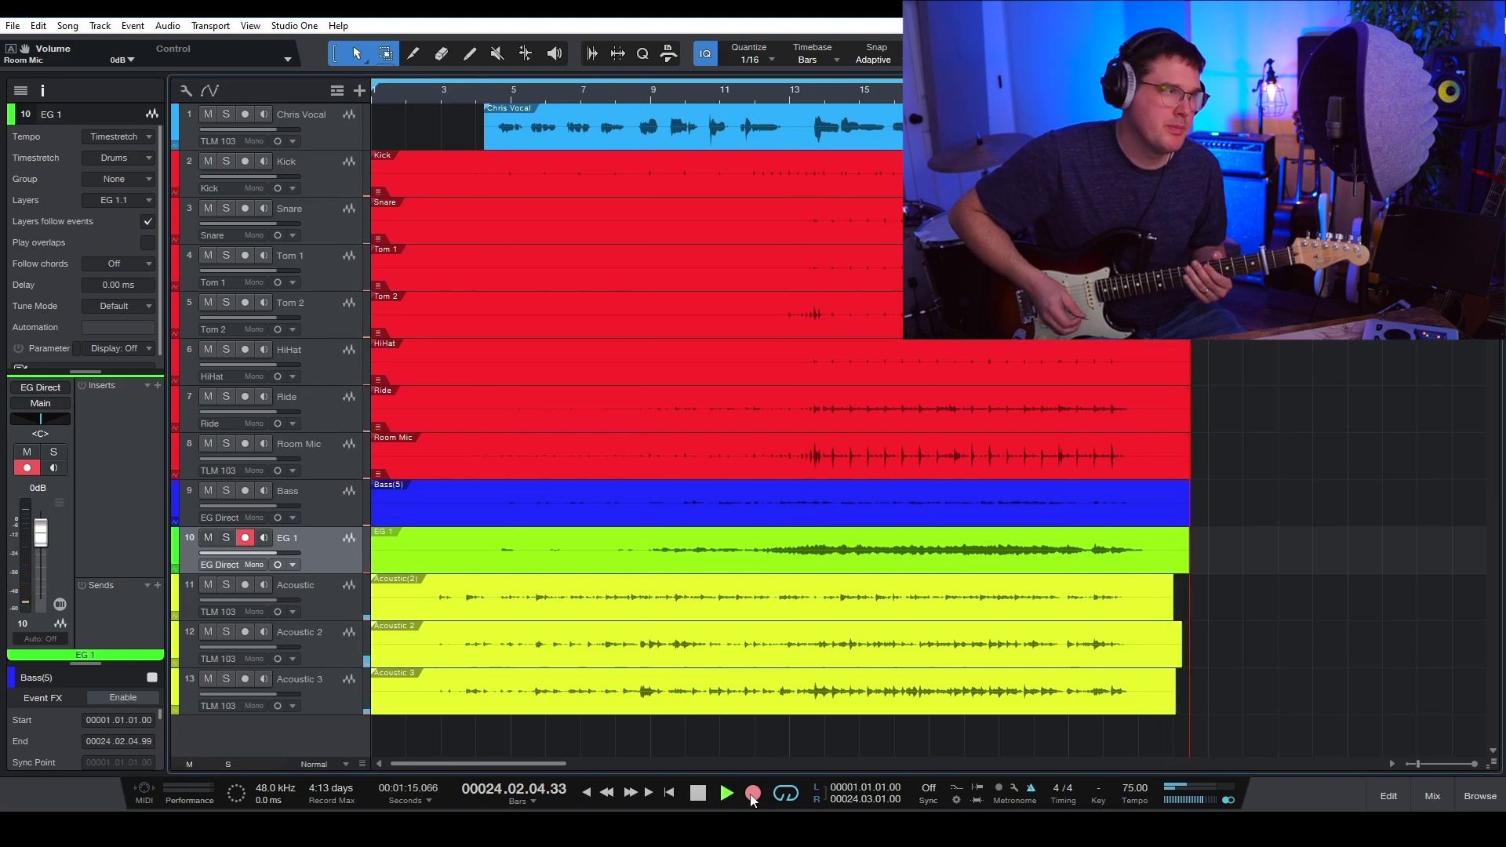
{"action": "key", "text": "space"}
Record a second electric guitar part through the whole song on EG 2, an armed duplicate of EG 1 with monitoring off
{"action": "right_click", "coordinate": [331, 547]}
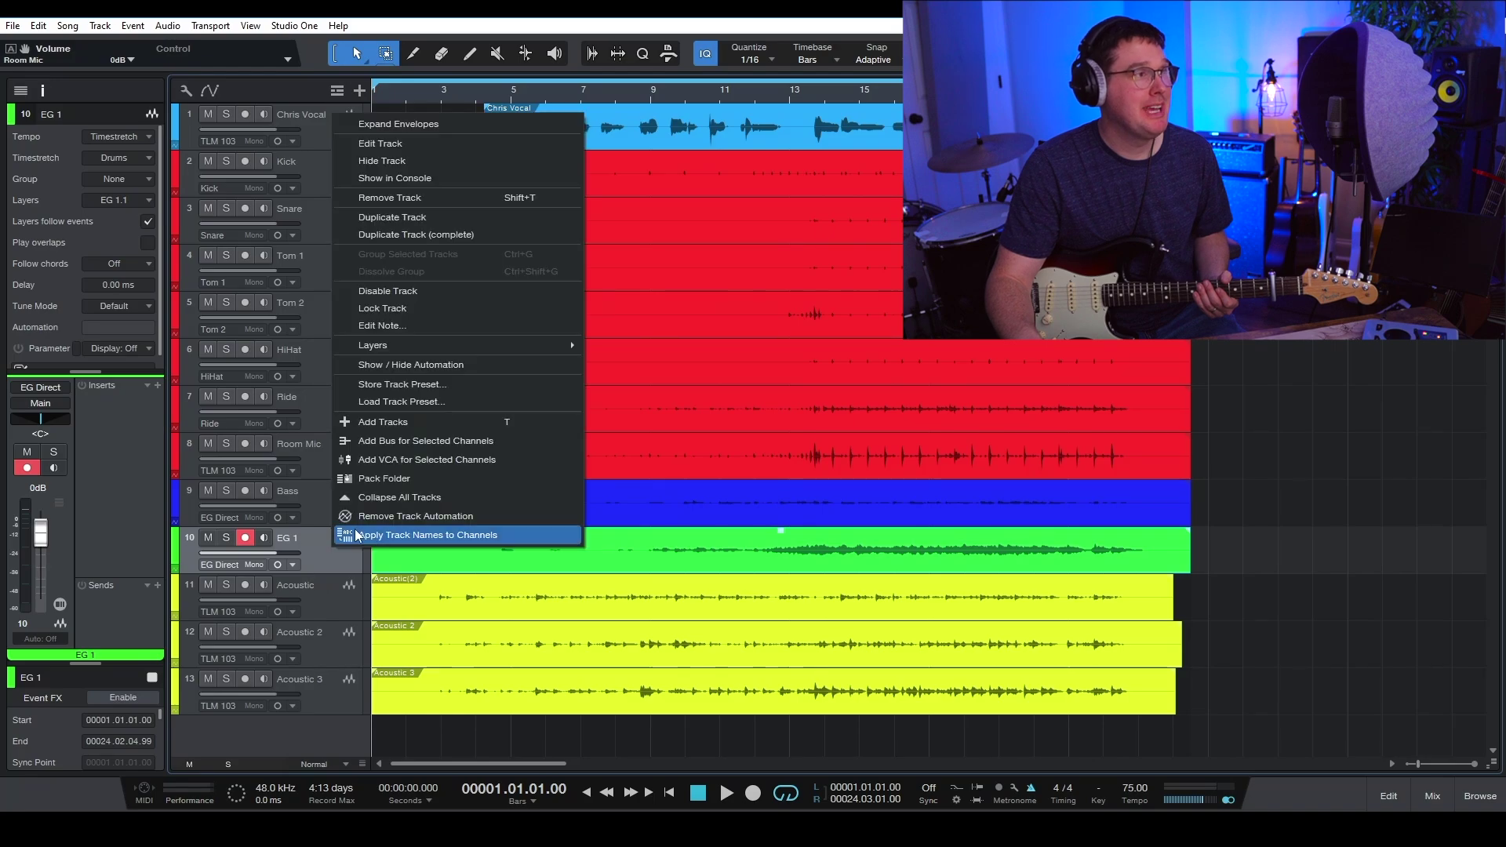
{"action": "left_click", "coordinate": [464, 218]}
{"action": "left_click", "coordinate": [245, 537]}
{"action": "left_click", "coordinate": [244, 584]}
{"action": "left_click", "coordinate": [265, 585]}
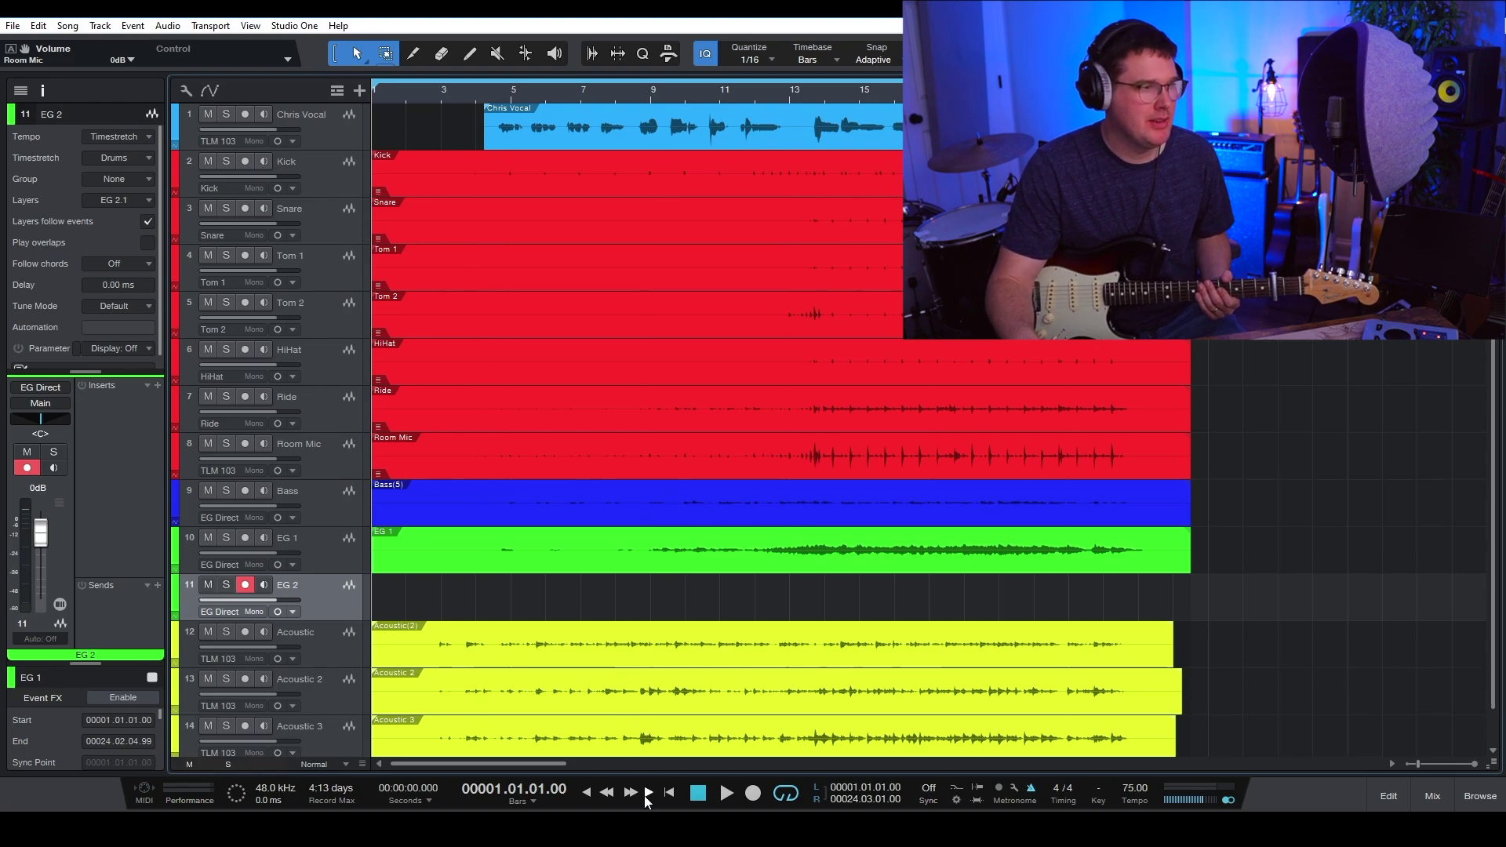
{"action": "left_click", "coordinate": [754, 800]}
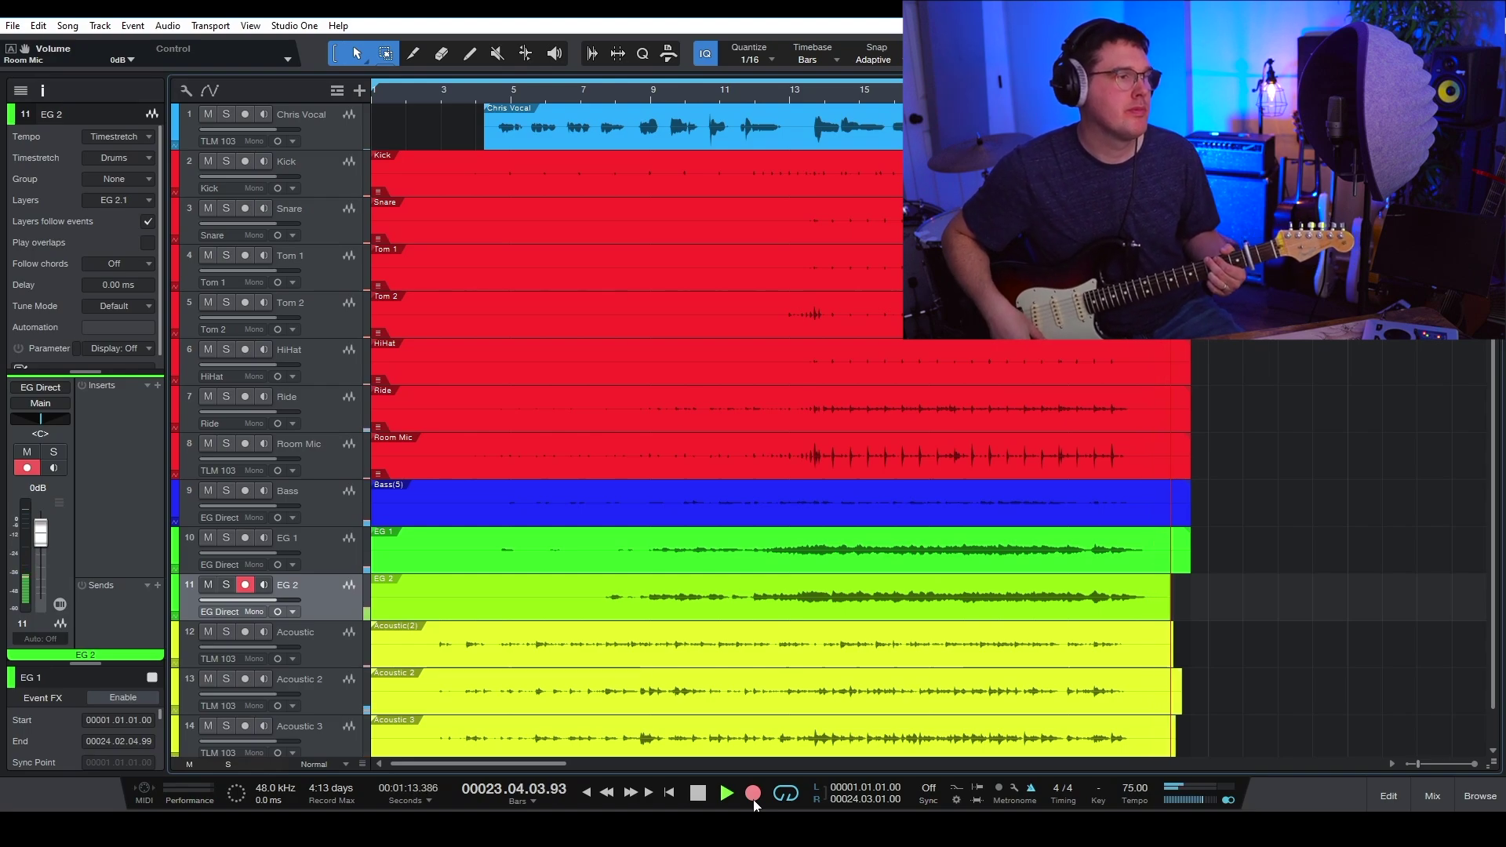
{"action": "key", "text": "space"}
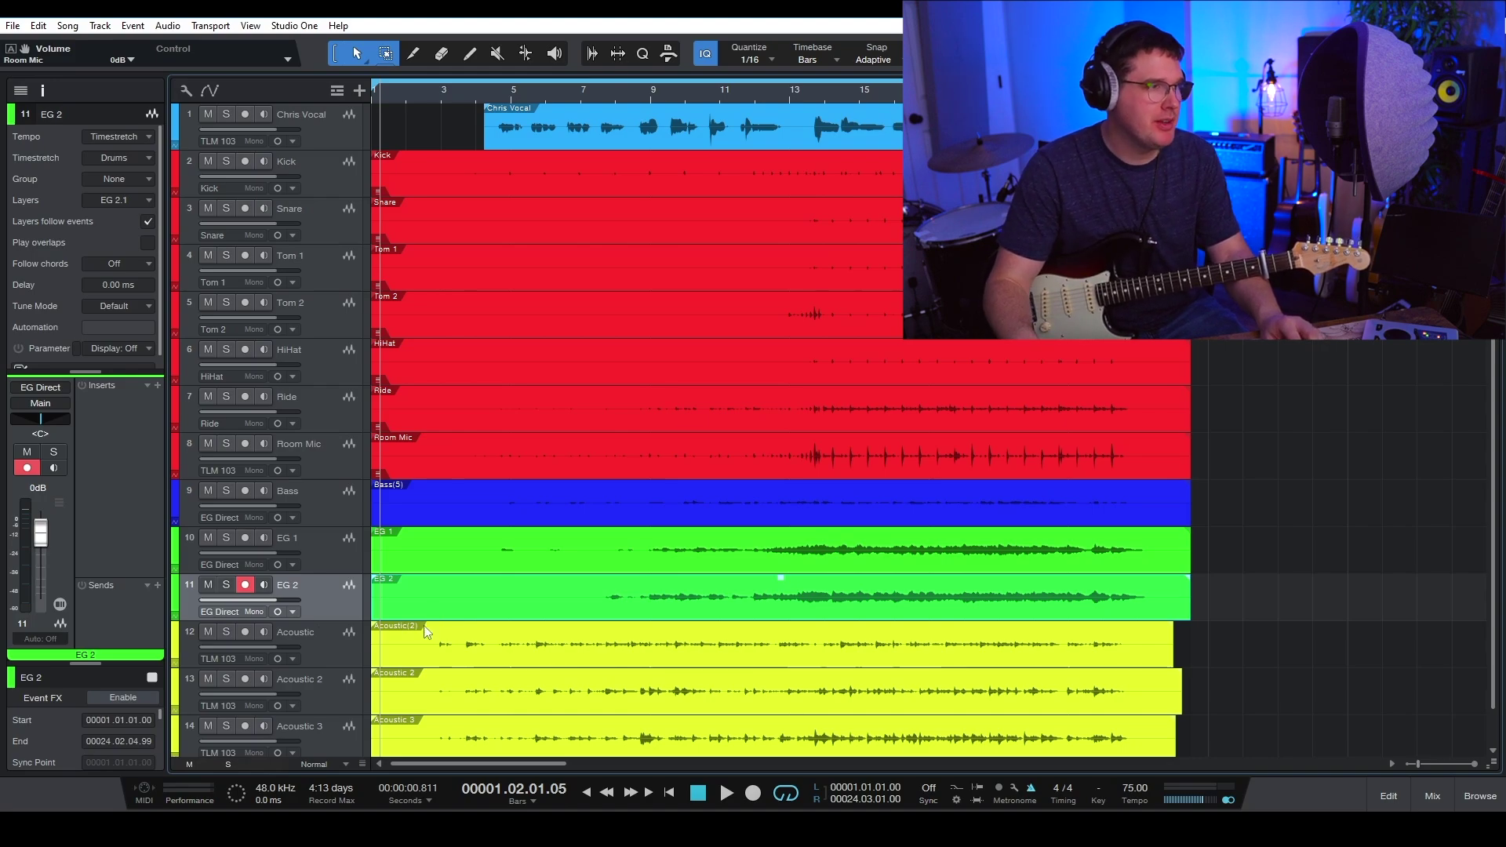
Duplicate the EG 2 track as EG 3 and record a third electric guitar part from the start of the song
{"action": "right_click", "coordinate": [337, 600]}
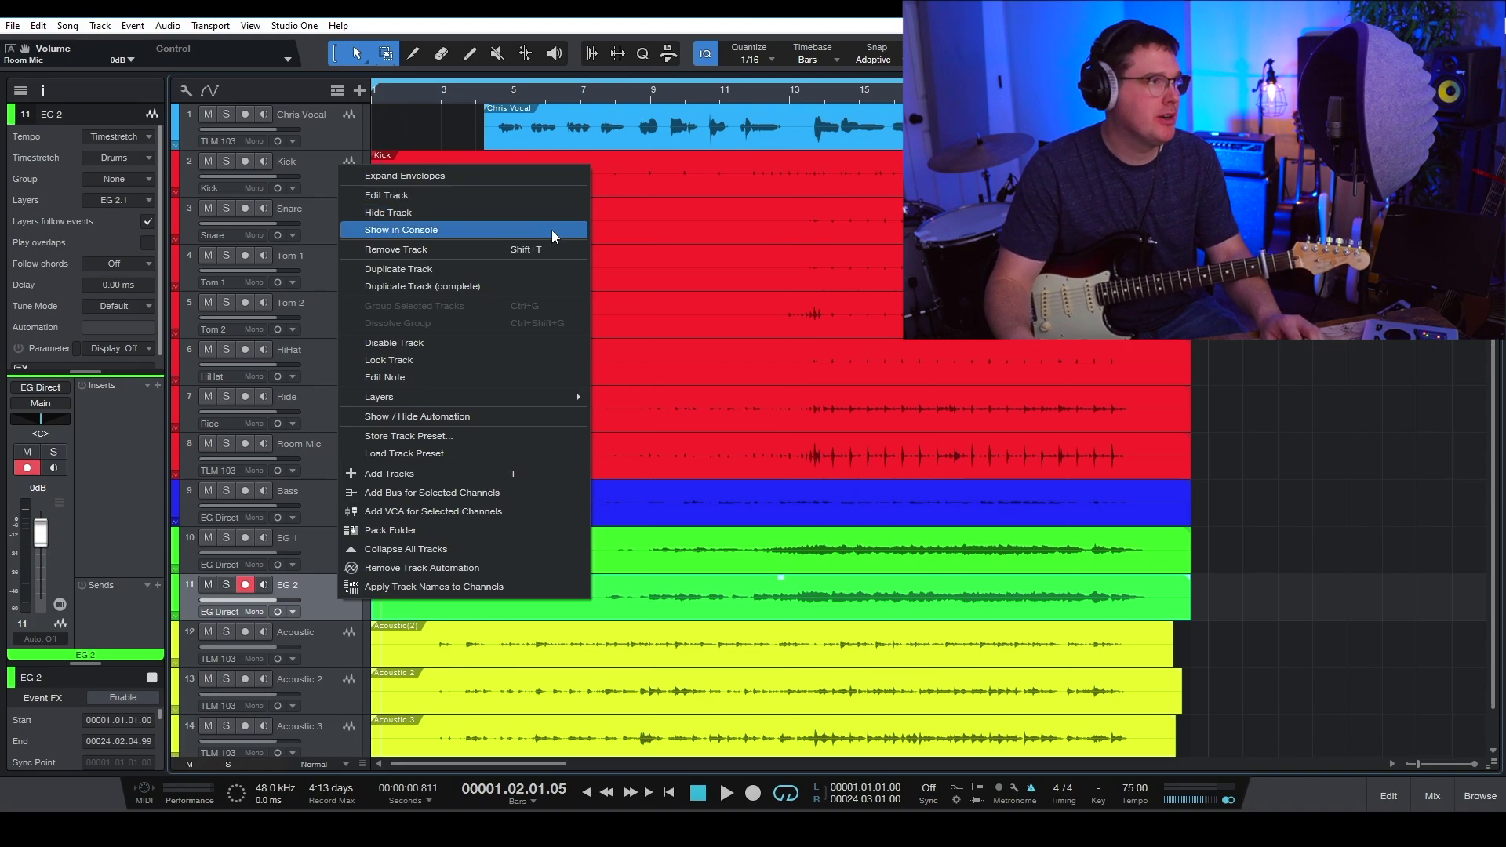
{"action": "left_click", "coordinate": [527, 268]}
{"action": "left_click", "coordinate": [753, 793]}
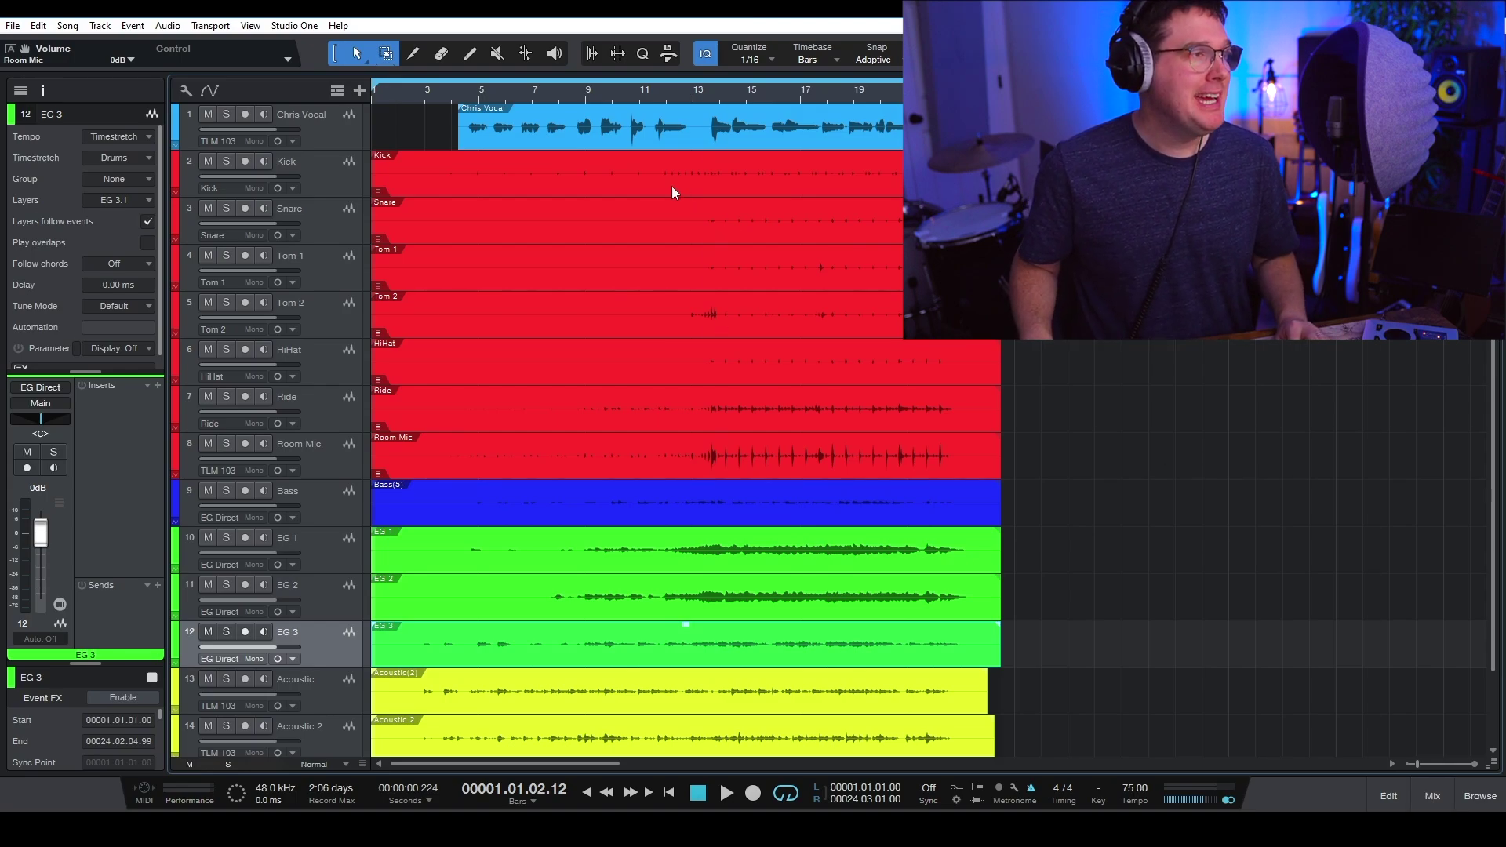
Set the loop range from bar 13 beat 3 to bar 18 and toggle looping off and on
{"action": "left_click", "coordinate": [608, 114]}
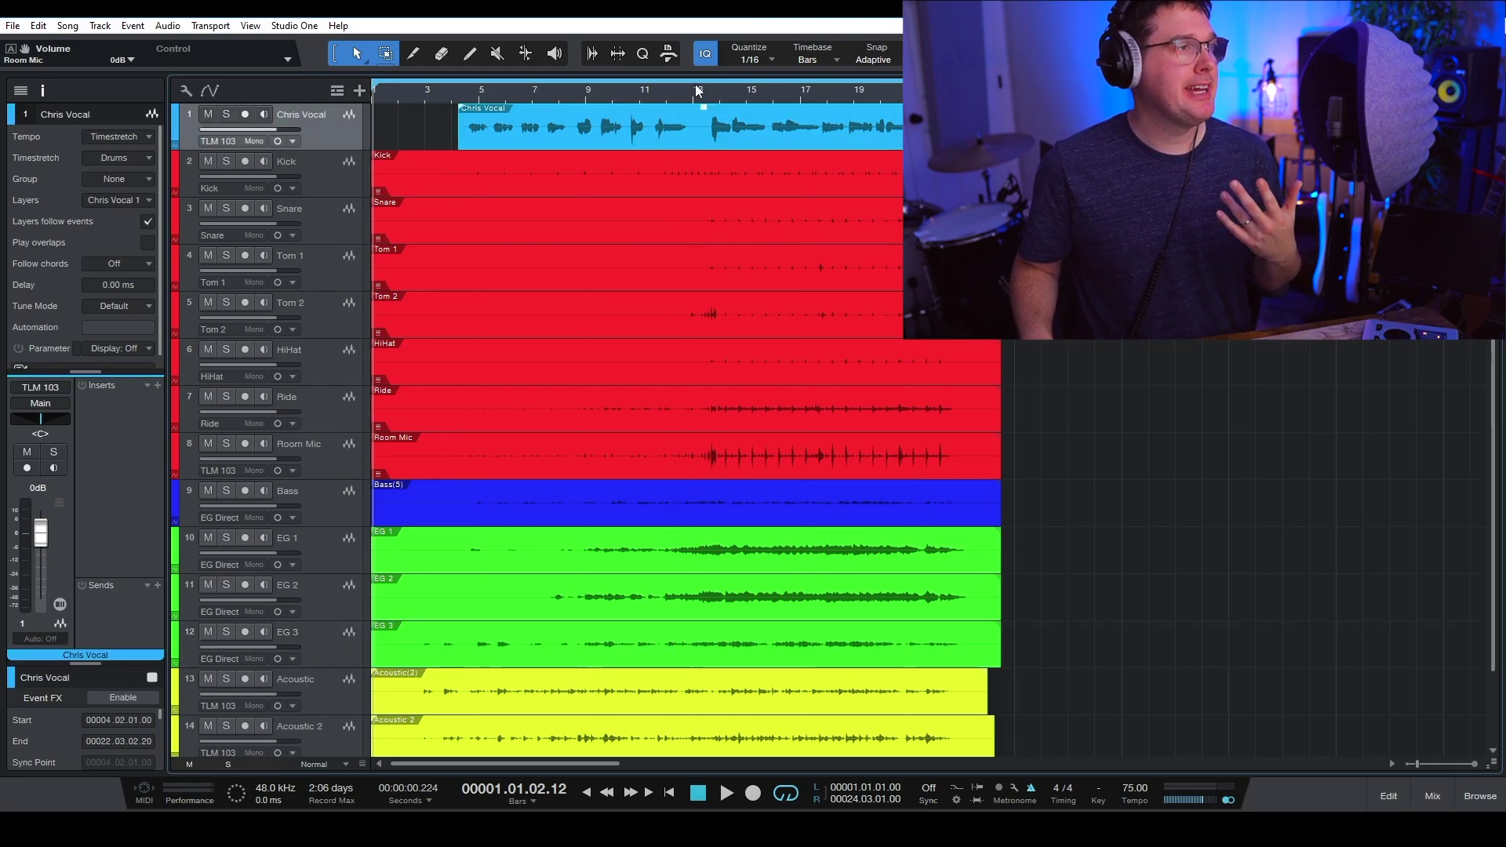
{"action": "left_click_drag", "start_coordinate": [710, 76], "coordinate": [832, 113]}
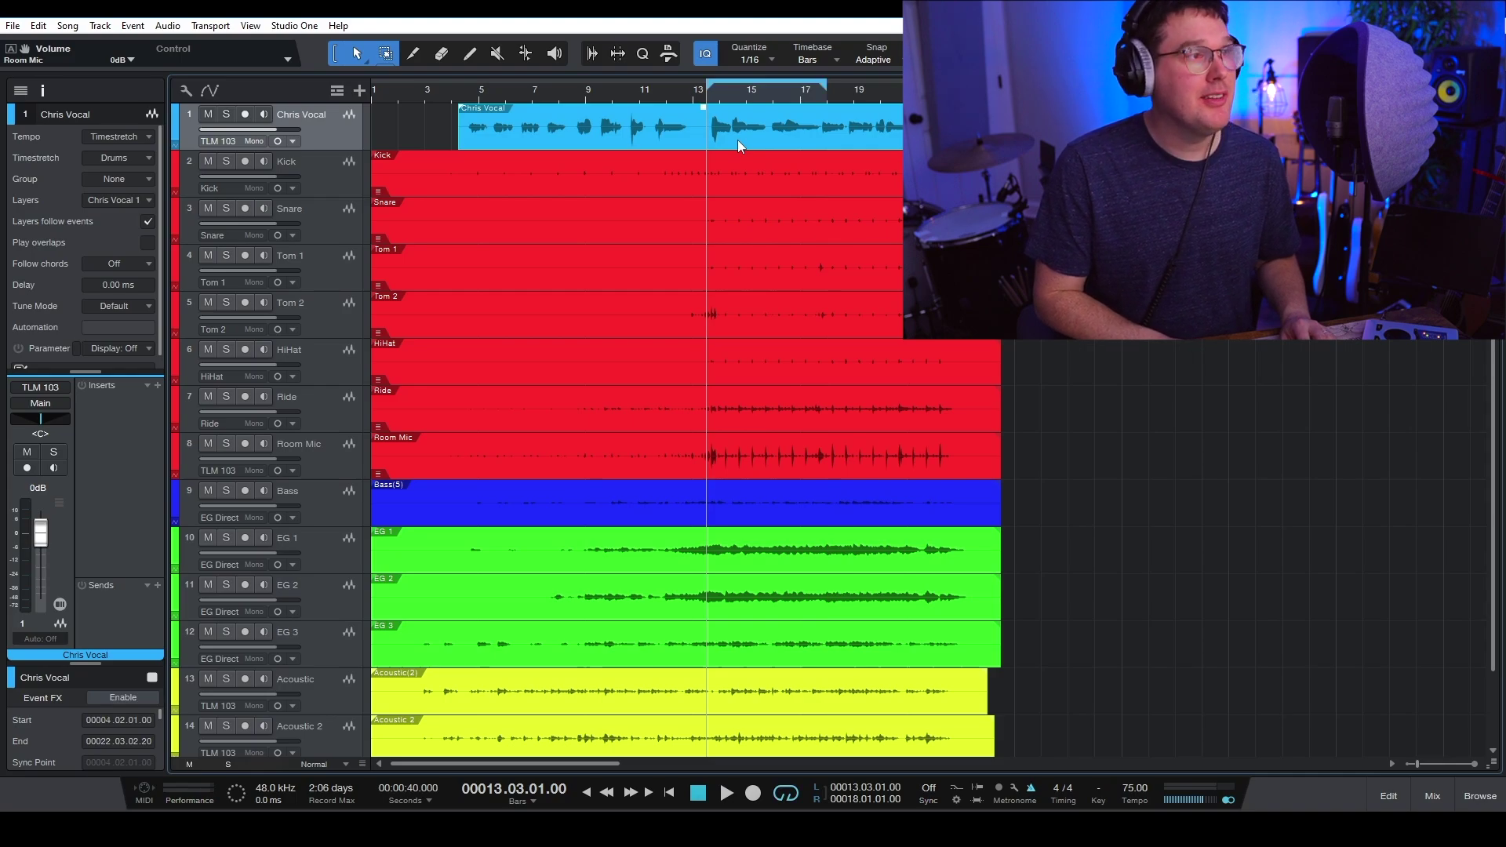
{"action": "key", "text": "slash"}
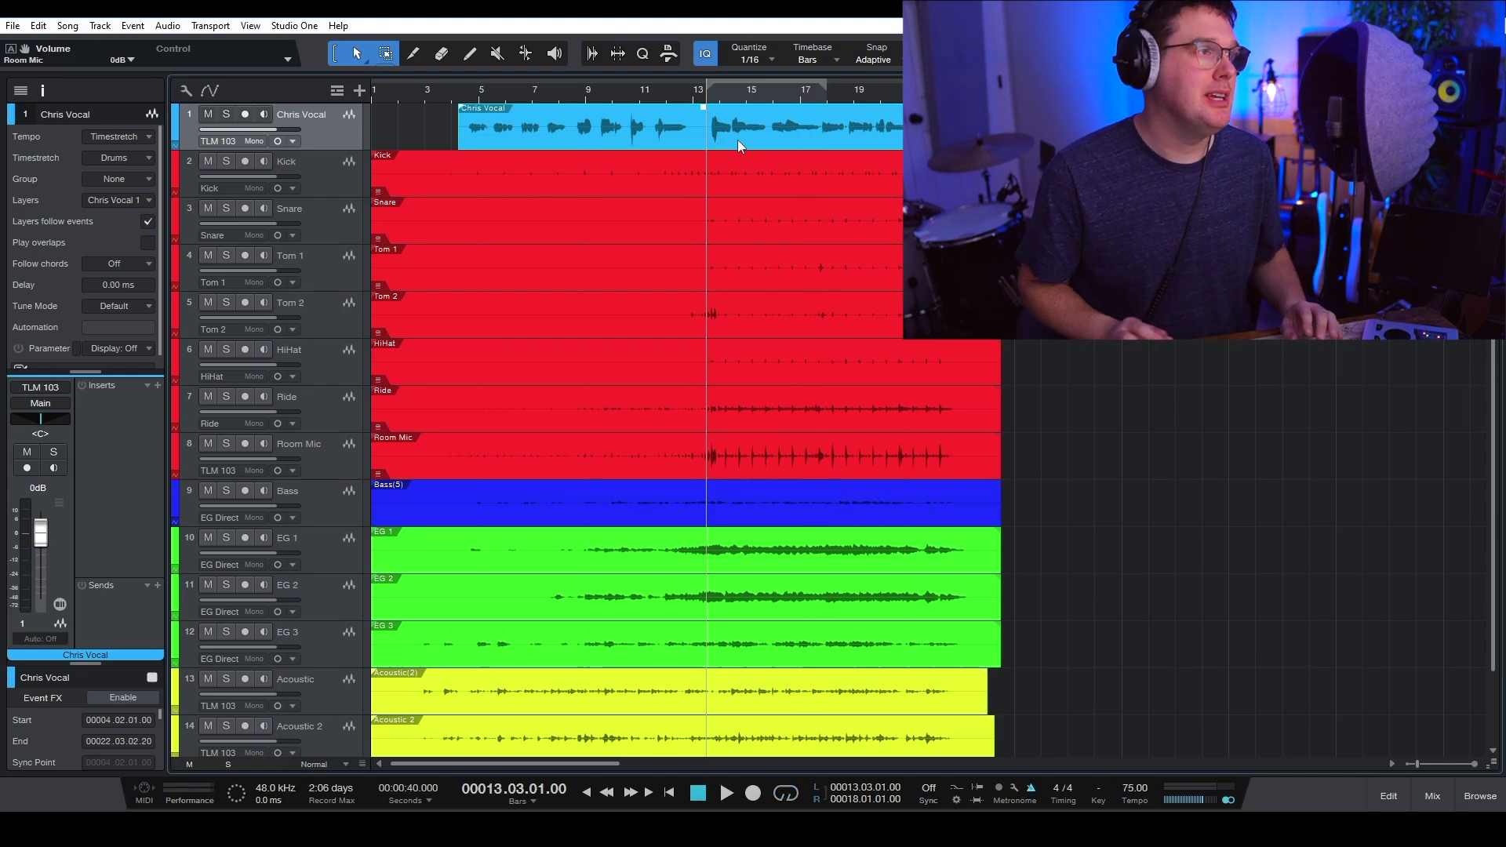
{"action": "key", "text": "slash"}
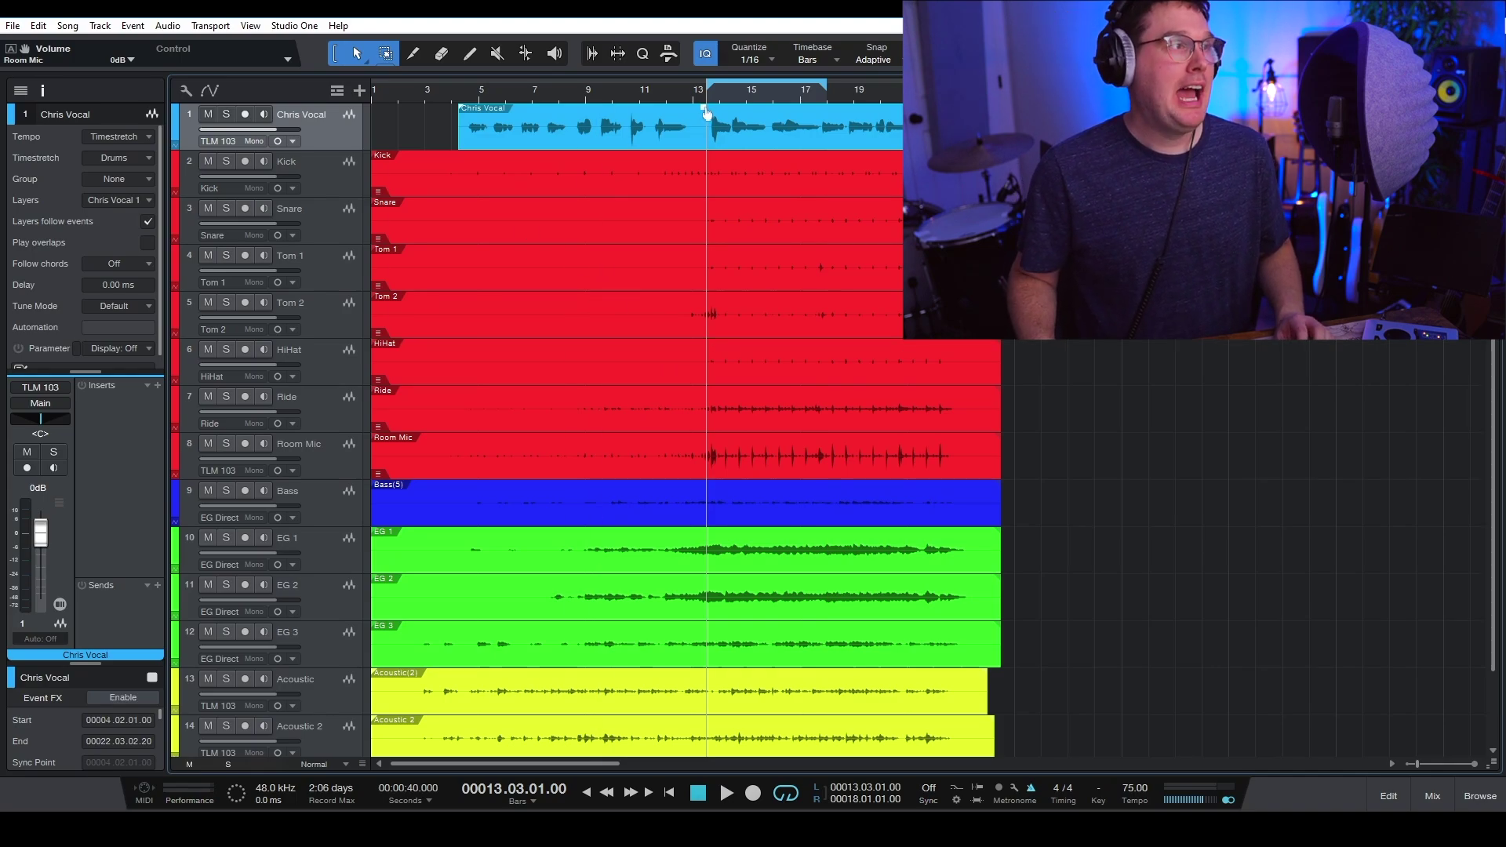
Lower the gain of the vocal clip to -12.2 dB
{"action": "left_click", "coordinate": [723, 182]}
{"action": "left_click", "coordinate": [726, 140]}
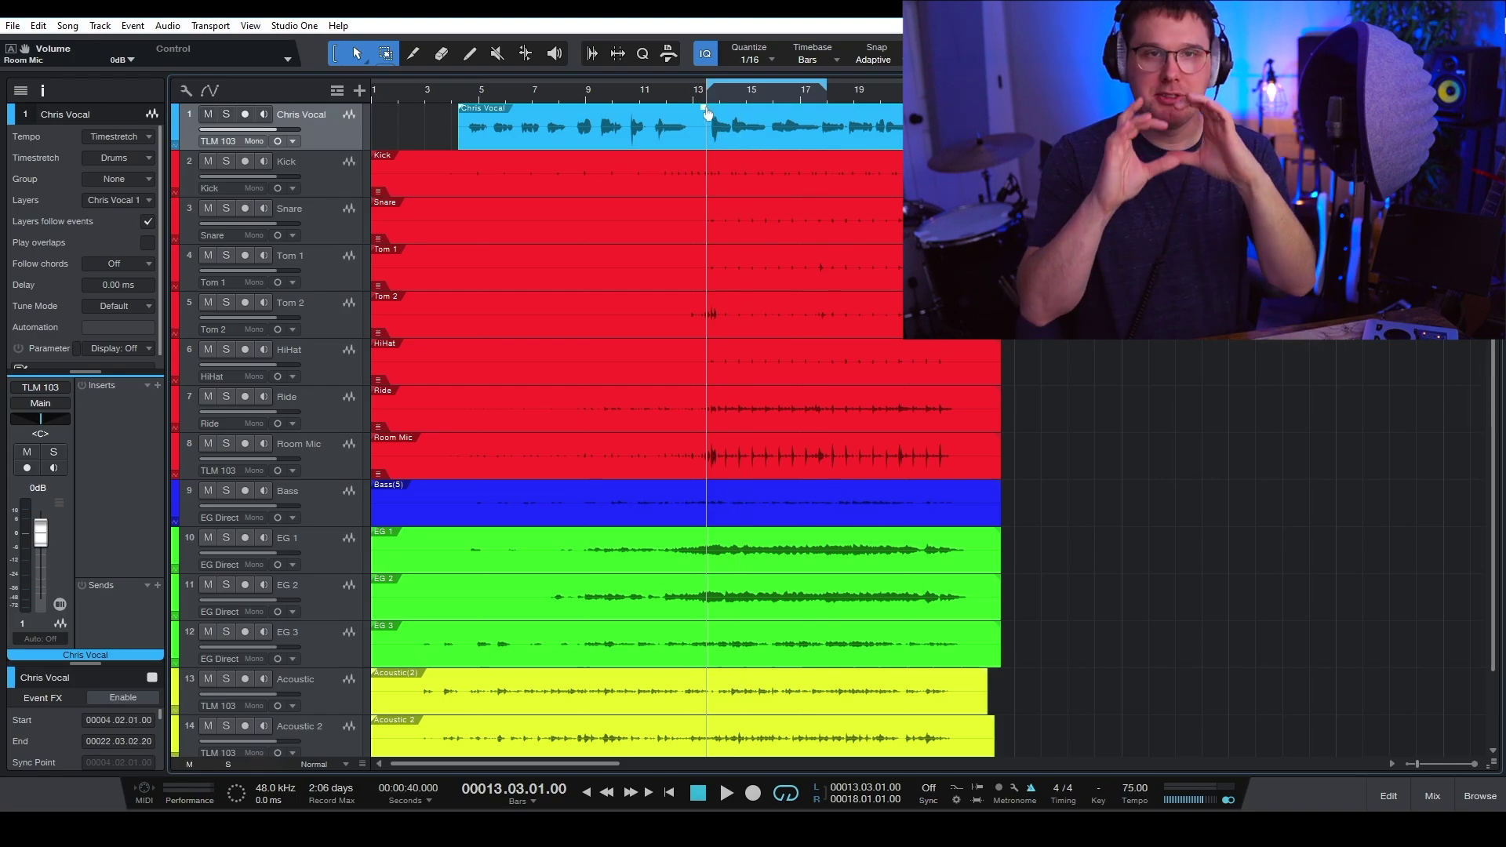
{"action": "left_click_drag", "start_coordinate": [707, 113], "coordinate": [707, 127]}
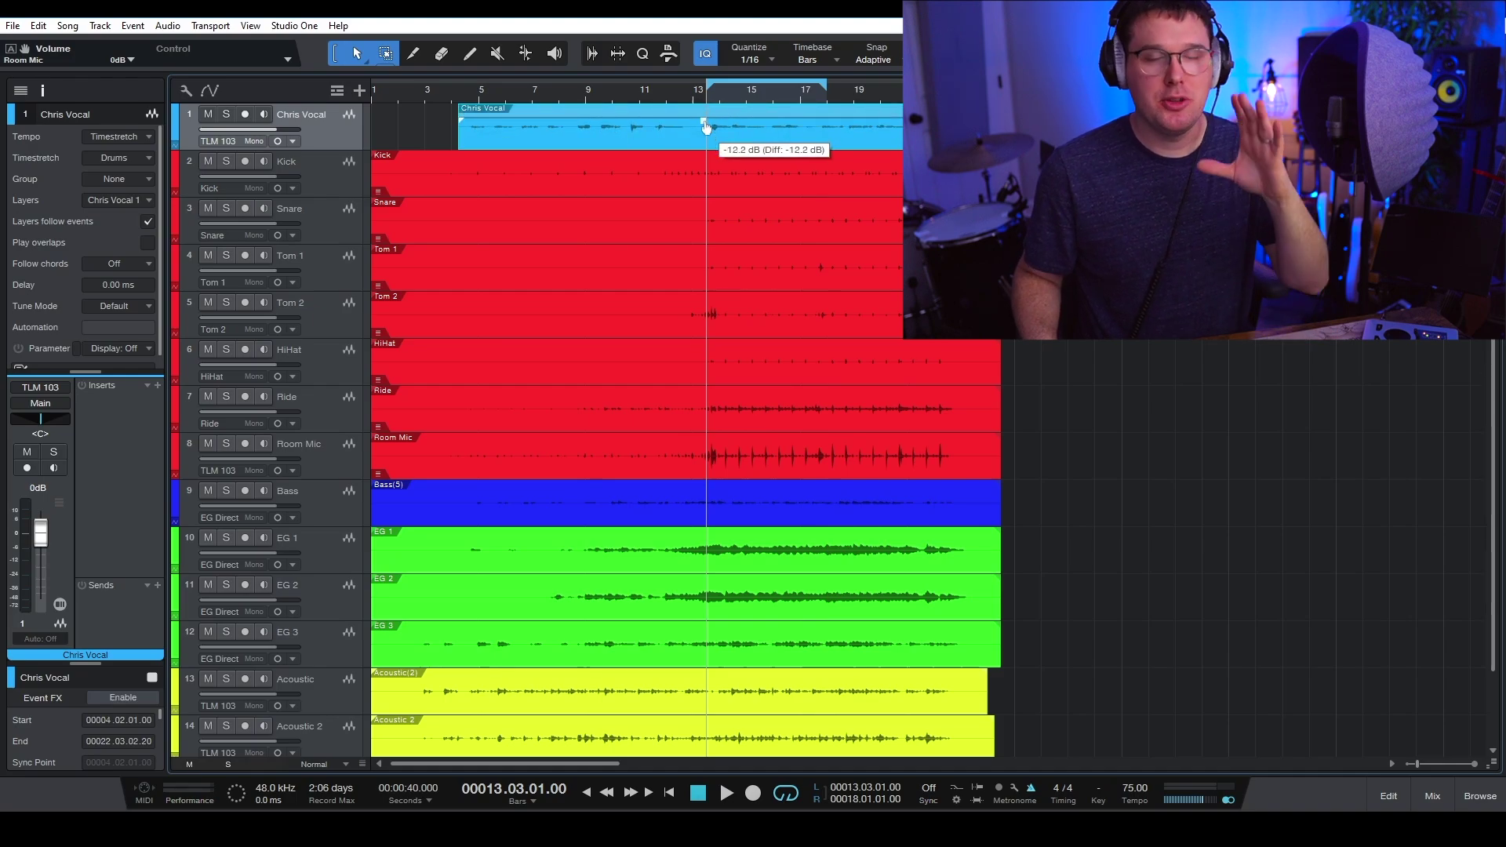
Raise the vocal clip's gain above -7.5 dB and fine-tune it while playing the vocal track soloed
{"action": "left_click_drag", "start_coordinate": [705, 127], "coordinate": [714, 121]}
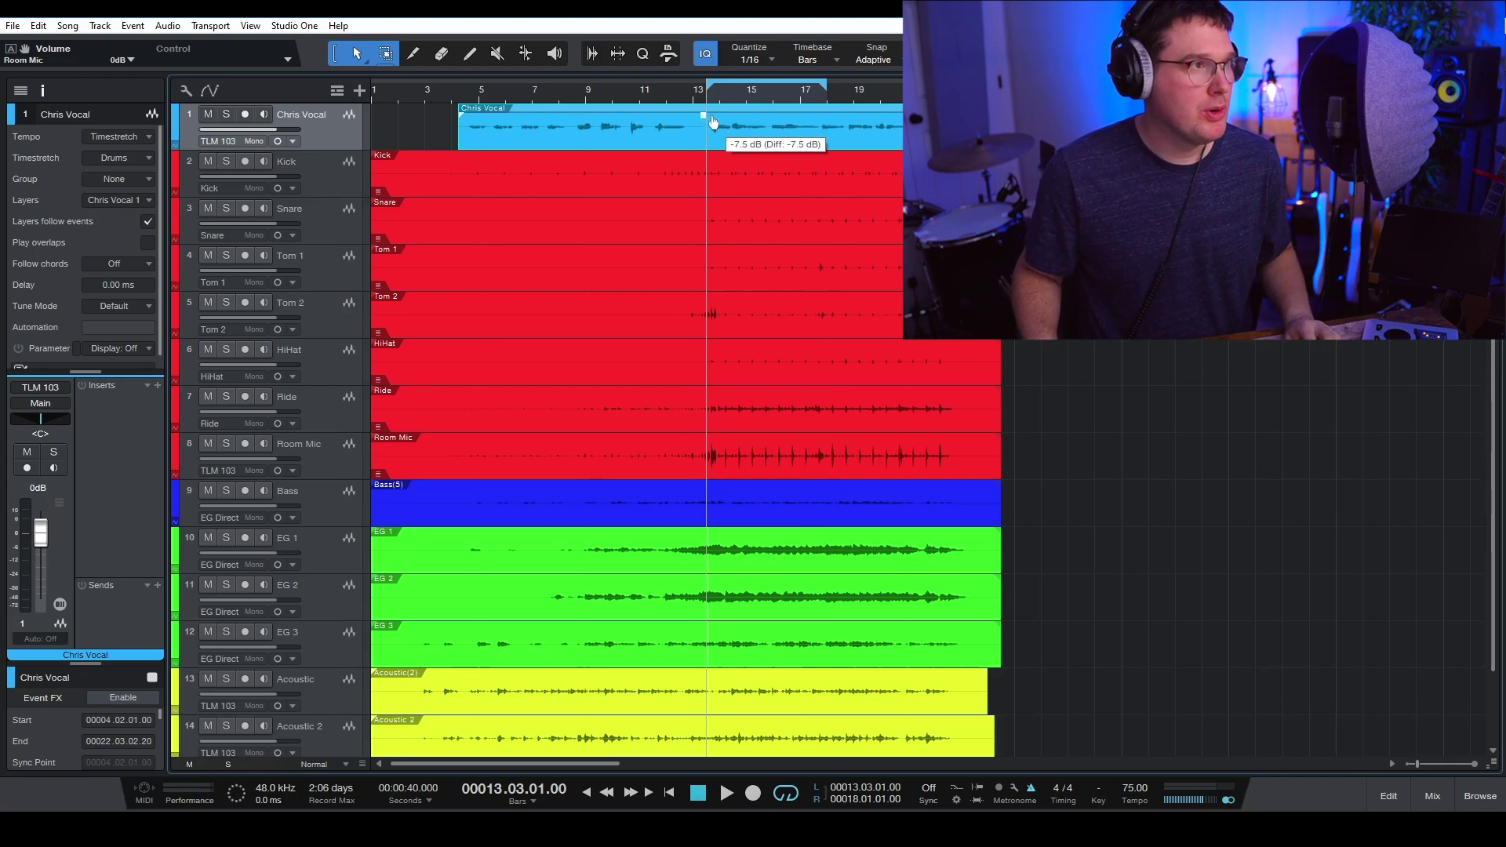
{"action": "left_click_drag", "start_coordinate": [714, 121], "coordinate": [716, 117]}
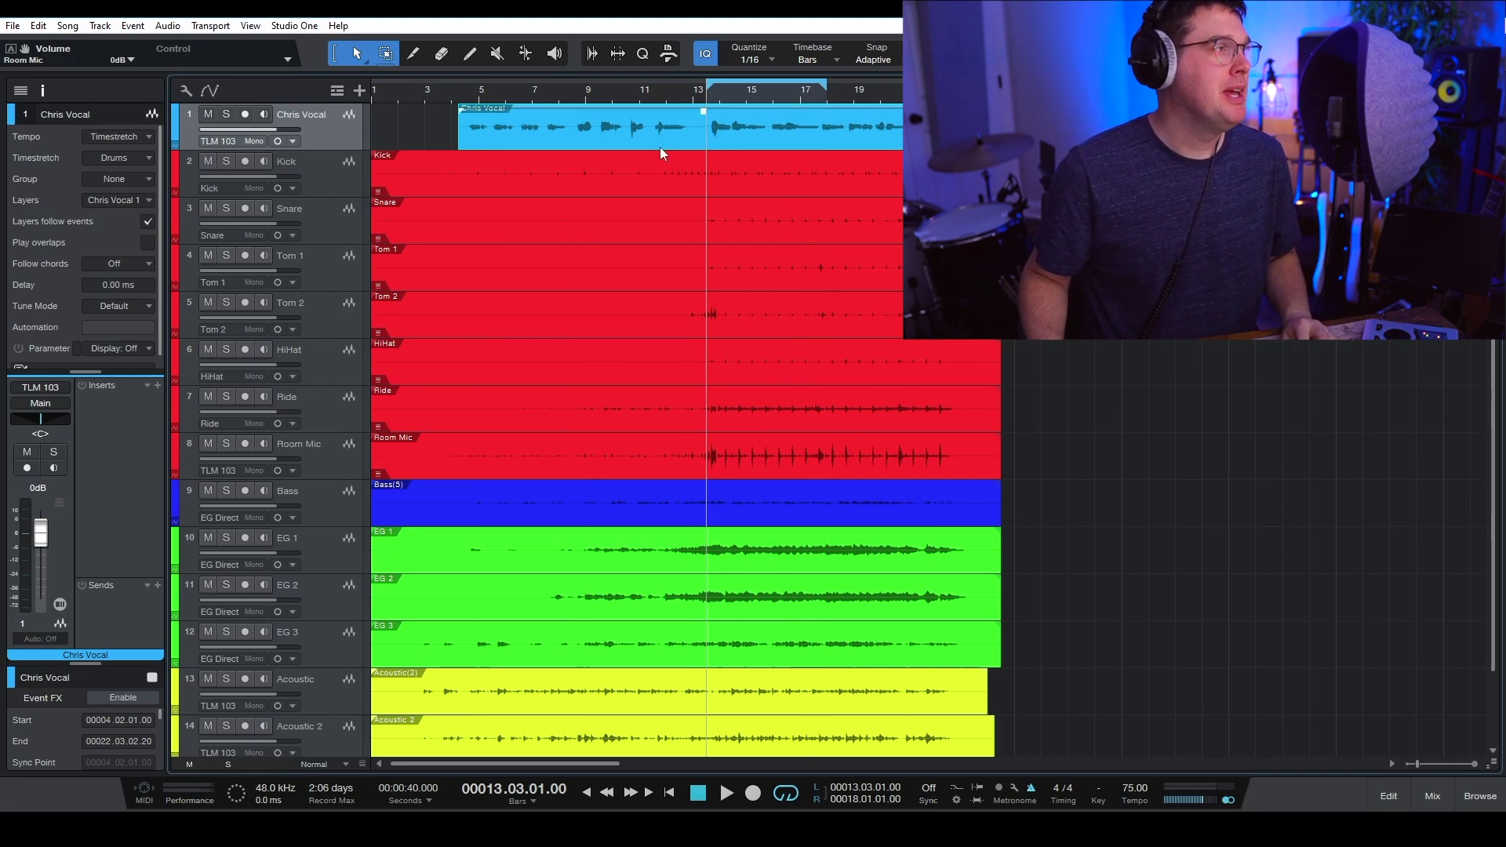
{"action": "key", "text": "s"}
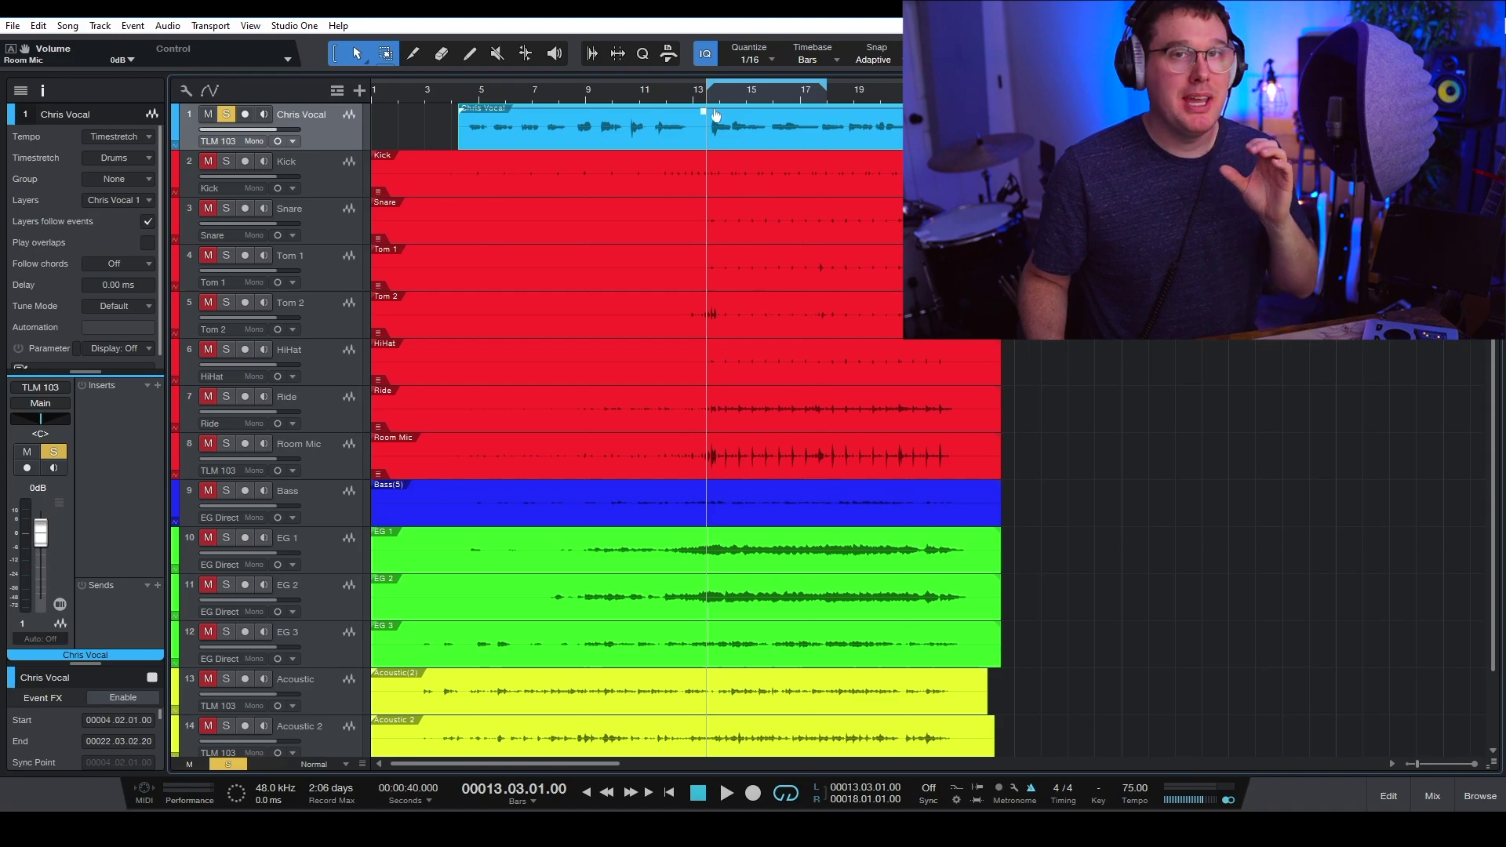
{"action": "key", "text": "space"}
{"action": "left_click_drag", "start_coordinate": [706, 117], "coordinate": [707, 118]}
{"action": "key", "text": "space"}
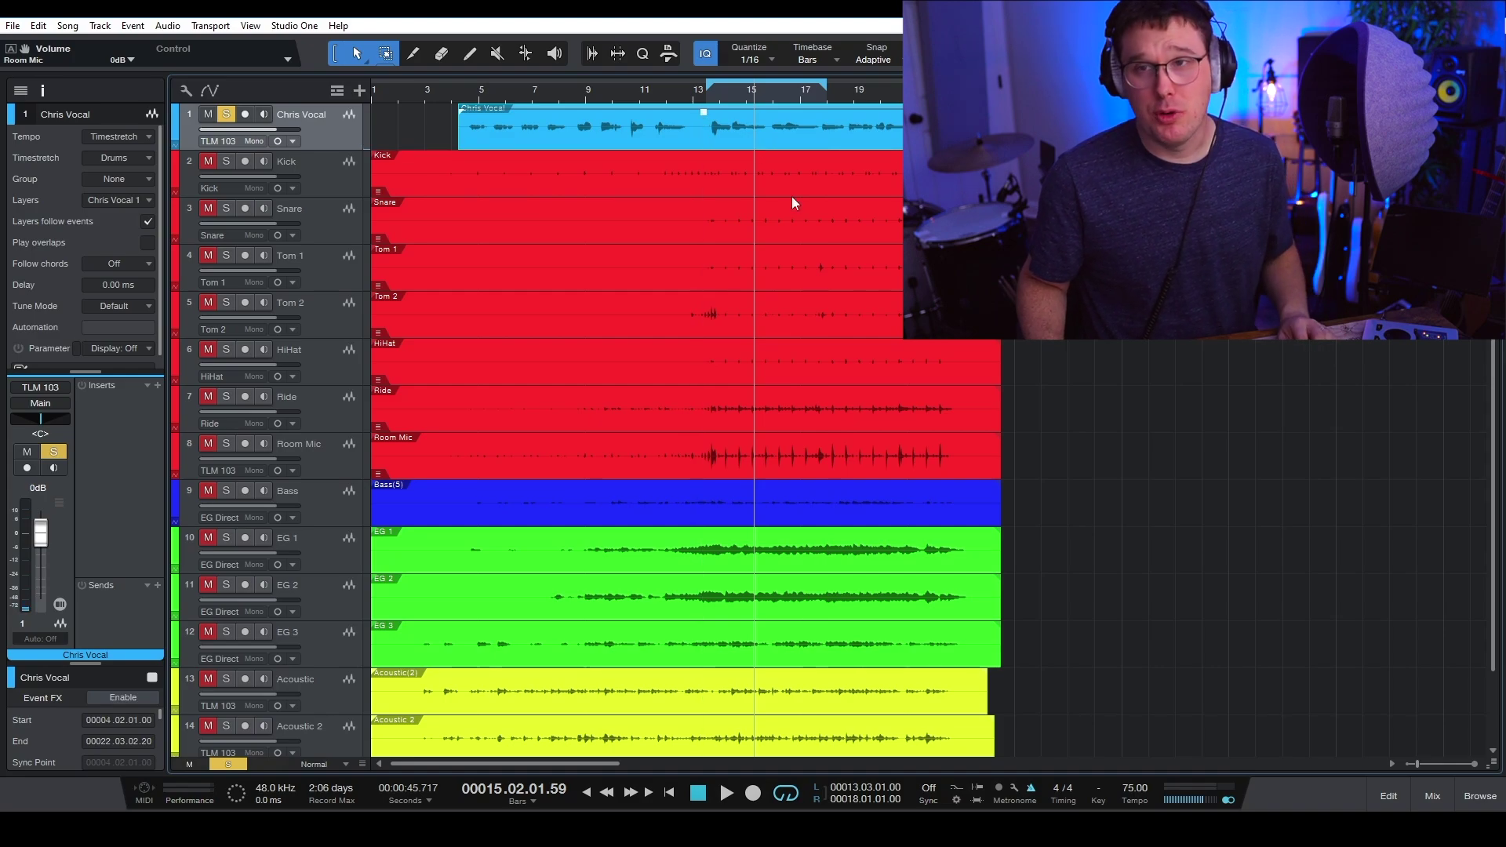
Swap the solo from the vocal to the Kick track and raise the Kick clip's gain while playing the loop
{"action": "left_click", "coordinate": [389, 172]}
{"action": "left_click", "coordinate": [226, 113]}
{"action": "left_click", "coordinate": [226, 161]}
{"action": "left_click", "coordinate": [712, 96]}
{"action": "key", "text": "space"}
{"action": "left_click_drag", "start_coordinate": [684, 160], "coordinate": [687, 153]}
{"action": "key", "text": "space"}
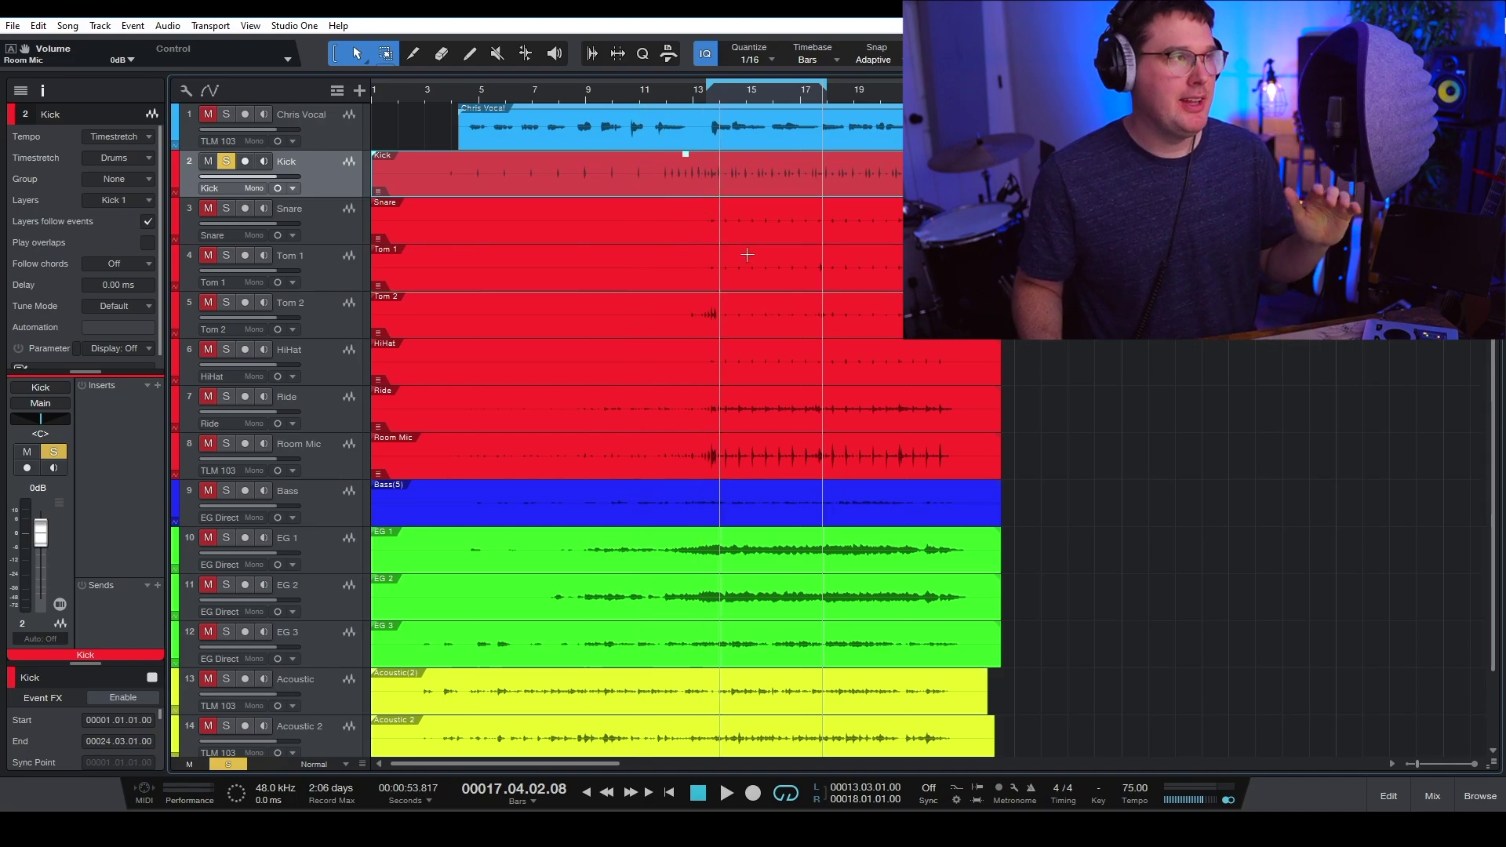
Solo the Snare track and raise the Snare clip's gain during playback
{"action": "left_click", "coordinate": [322, 226]}
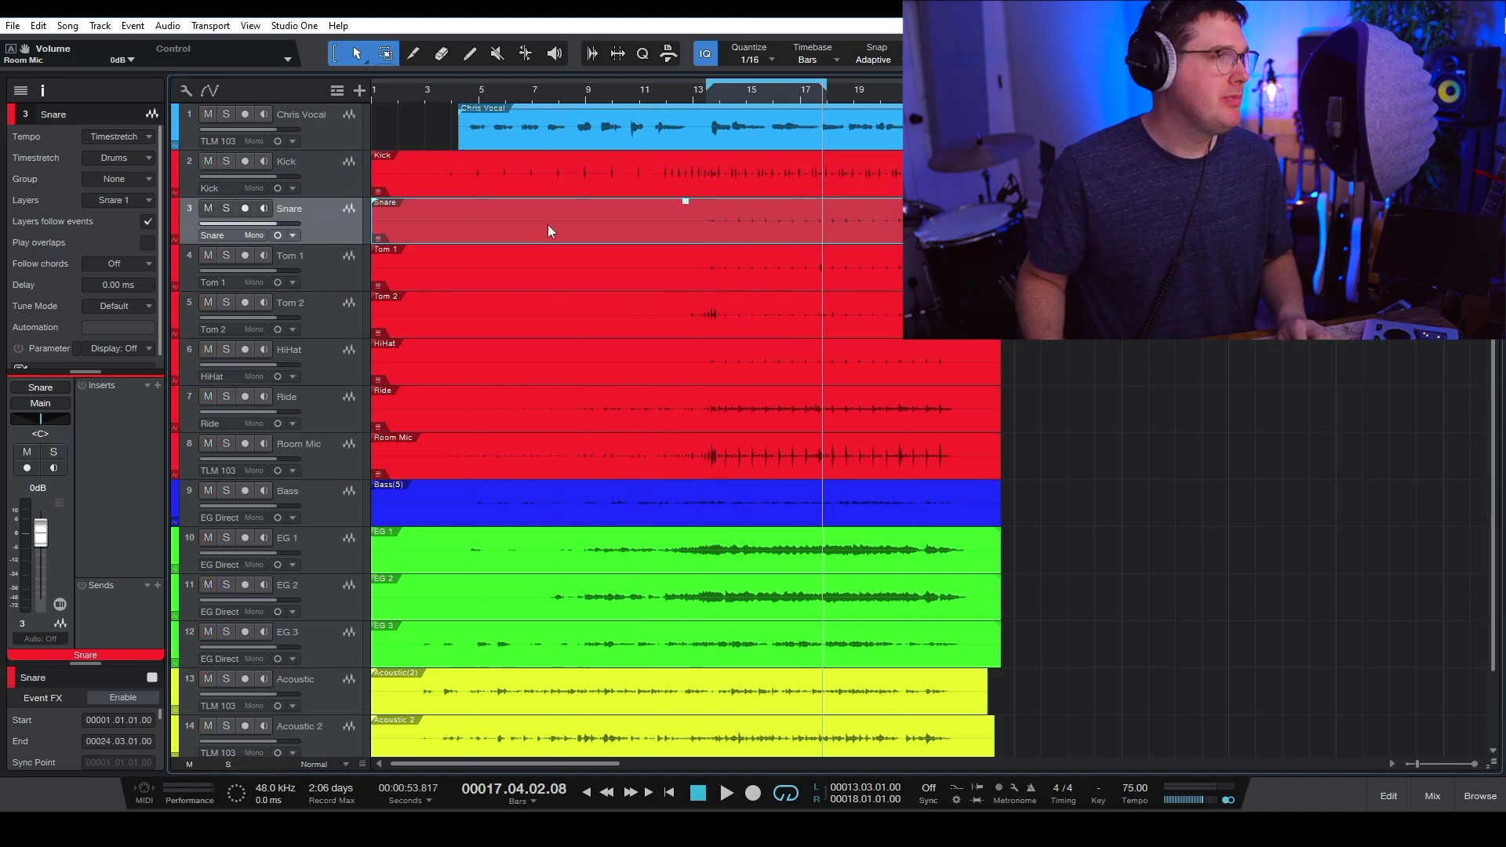
{"action": "key", "text": "s"}
{"action": "left_click_drag", "start_coordinate": [687, 208], "coordinate": [689, 198]}
{"action": "key", "text": "space"}
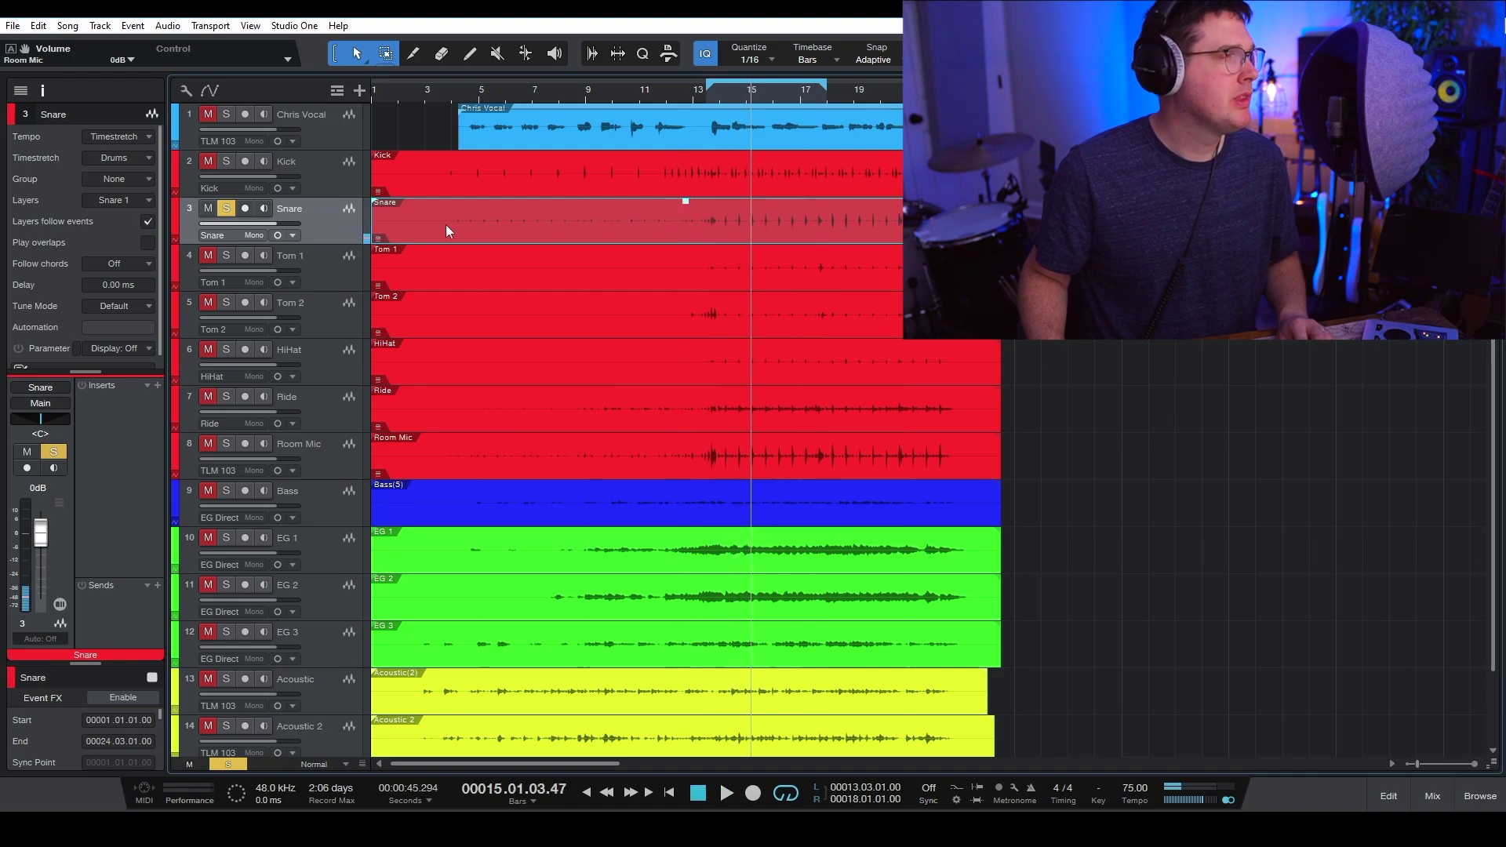
Play Tom 1 and Tom 2 soloed in turn, fine-tuning the Tom 1 clip's gain and lowering the gain of the Tom 2 clip
{"action": "left_click", "coordinate": [745, 257]}
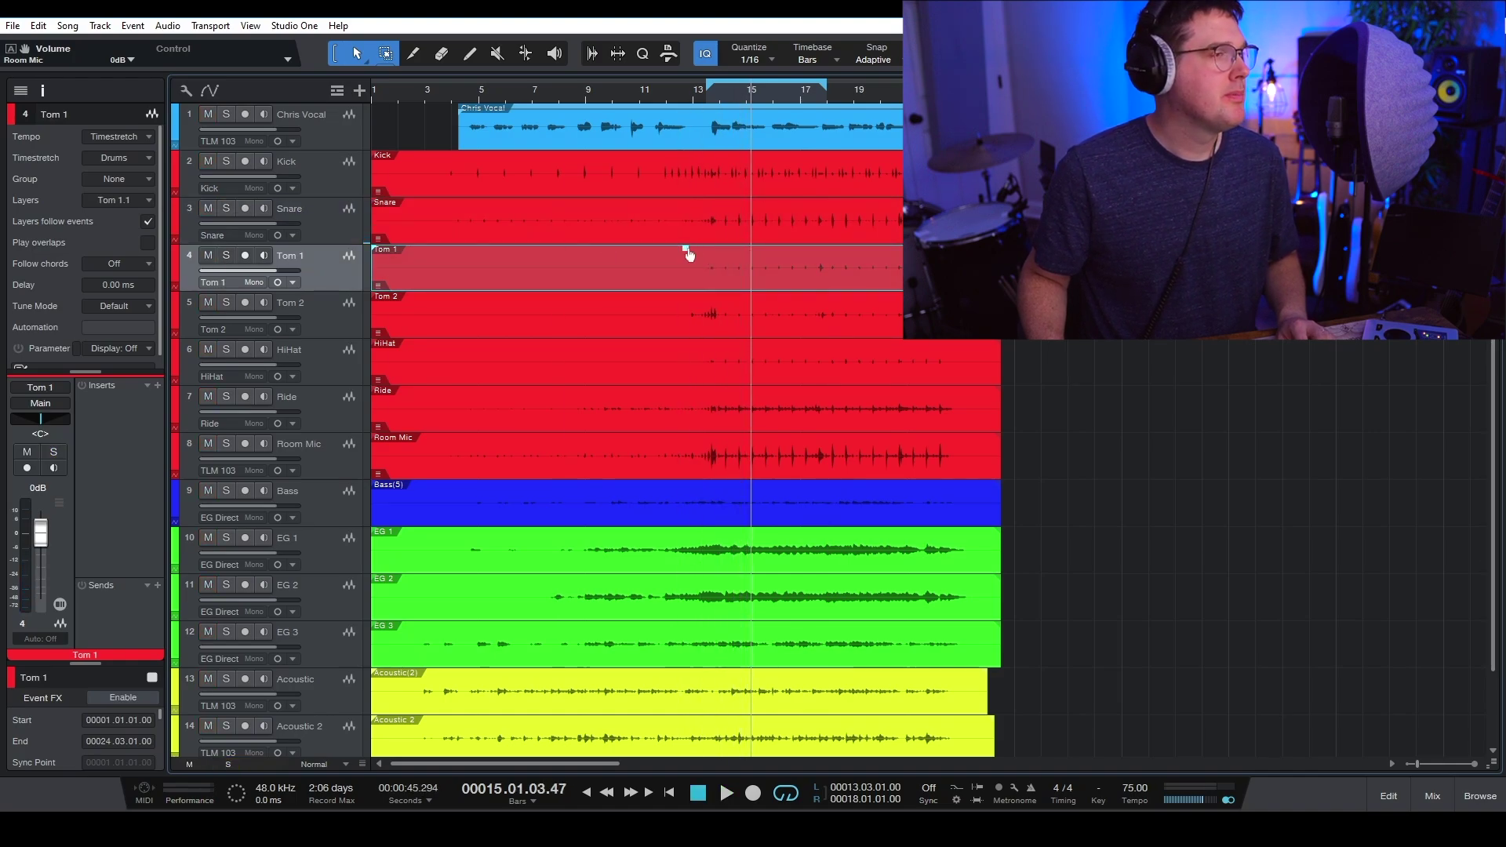
{"action": "left_click_drag", "start_coordinate": [689, 254], "coordinate": [689, 253]}
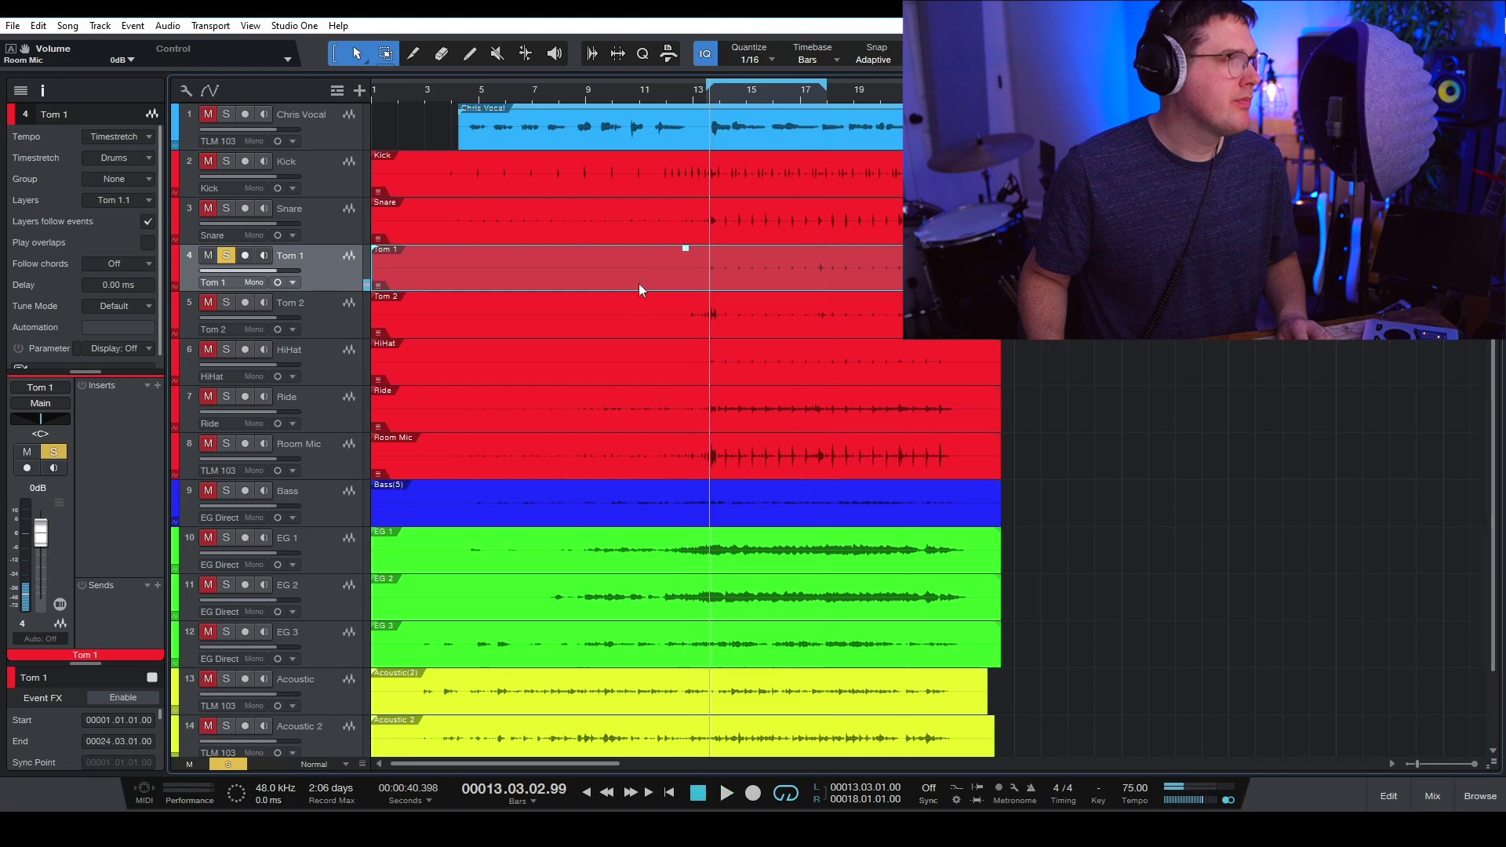
{"action": "left_click", "coordinate": [322, 313]}
{"action": "left_click", "coordinate": [718, 94]}
{"action": "key", "text": "space"}
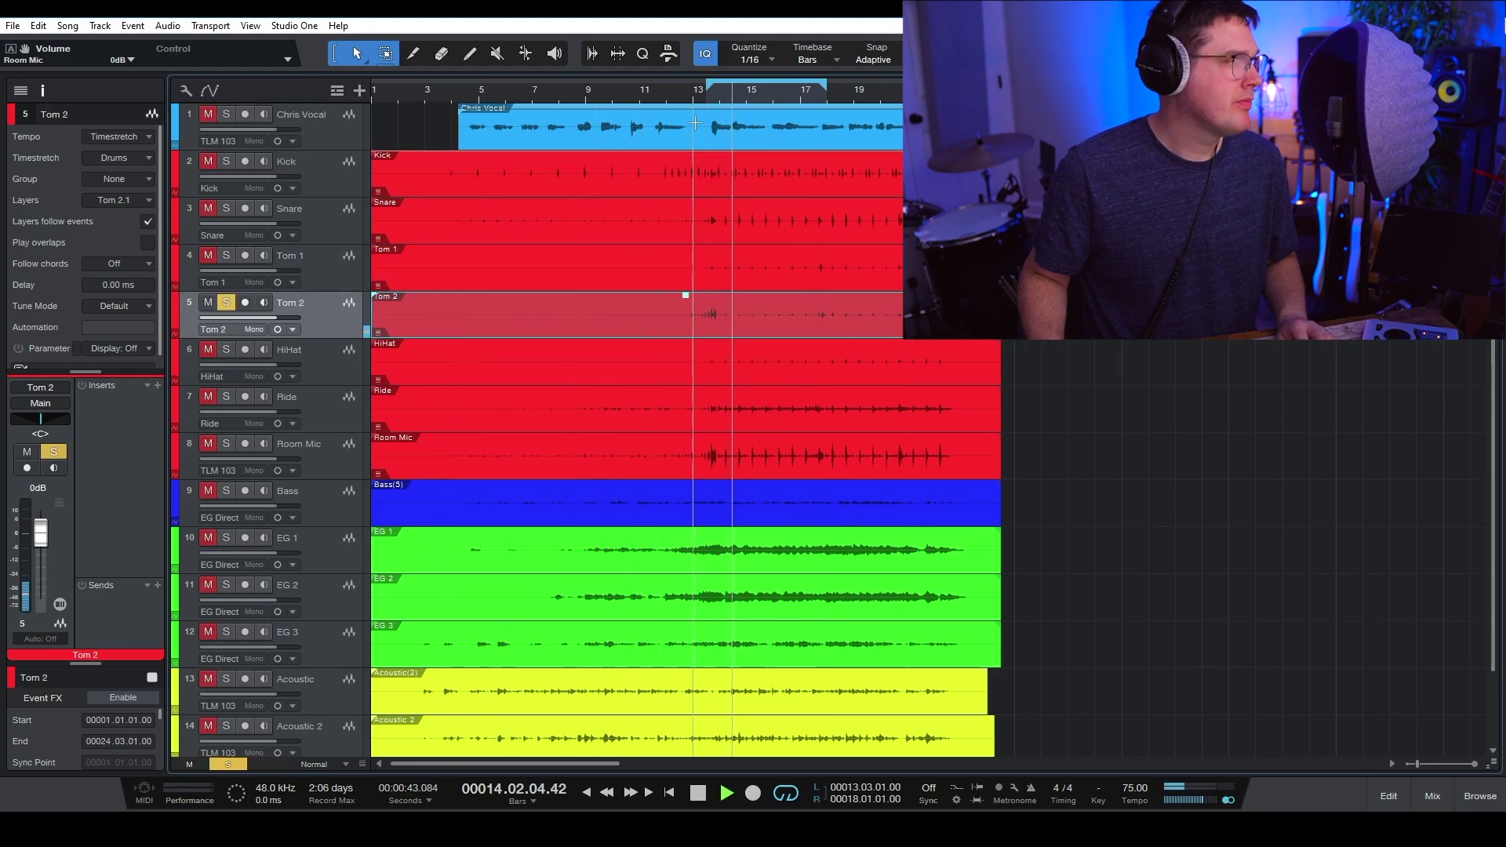
{"action": "left_click_drag", "start_coordinate": [679, 301], "coordinate": [680, 306]}
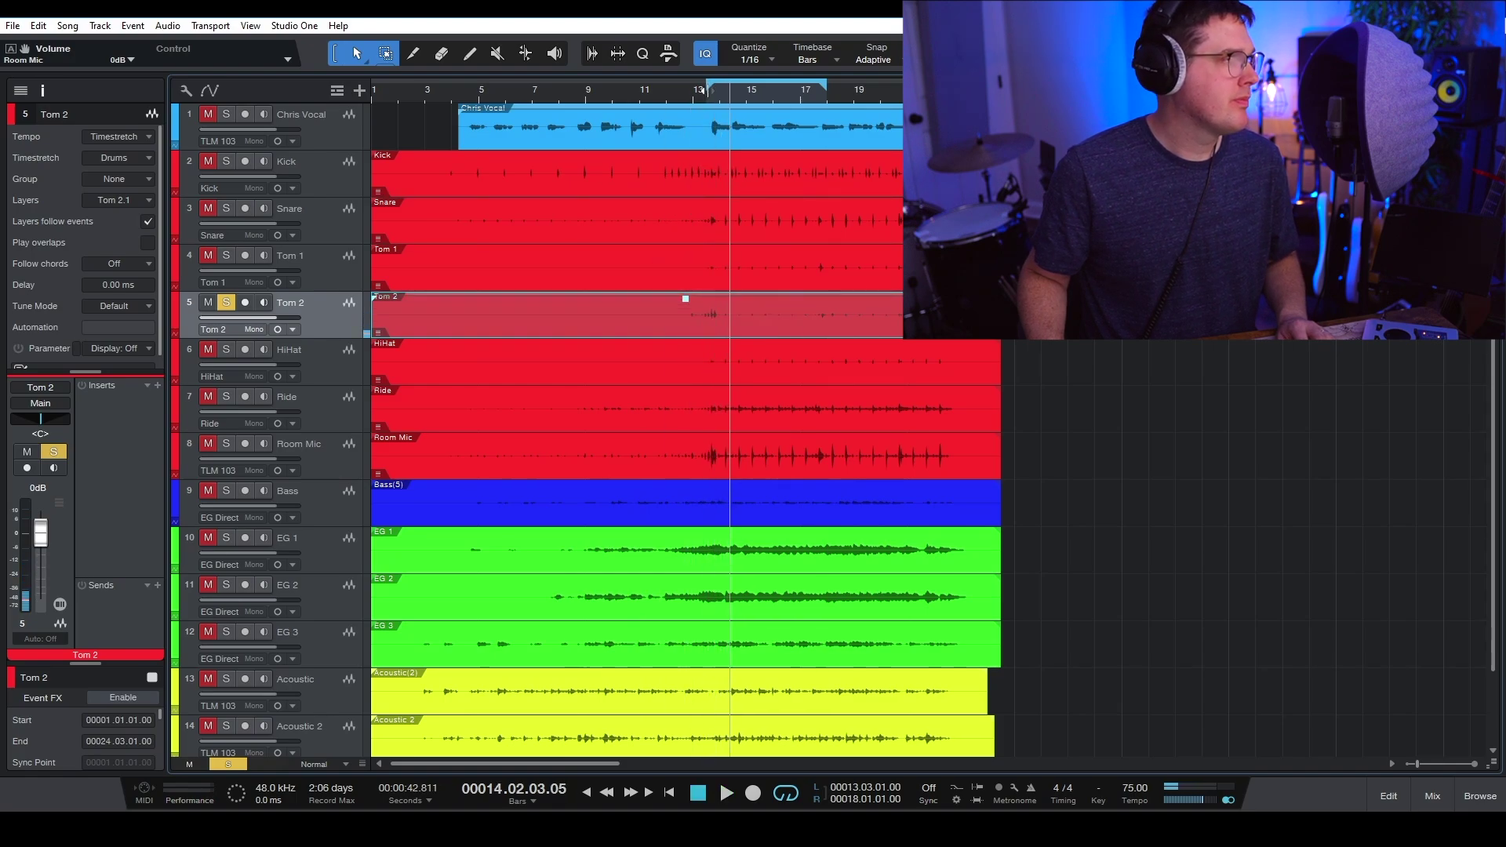
Audition the HiHat and Ride tracks soloed, and lower the soloed Room Mic clip's gain during playback
{"action": "key", "text": "Down"}
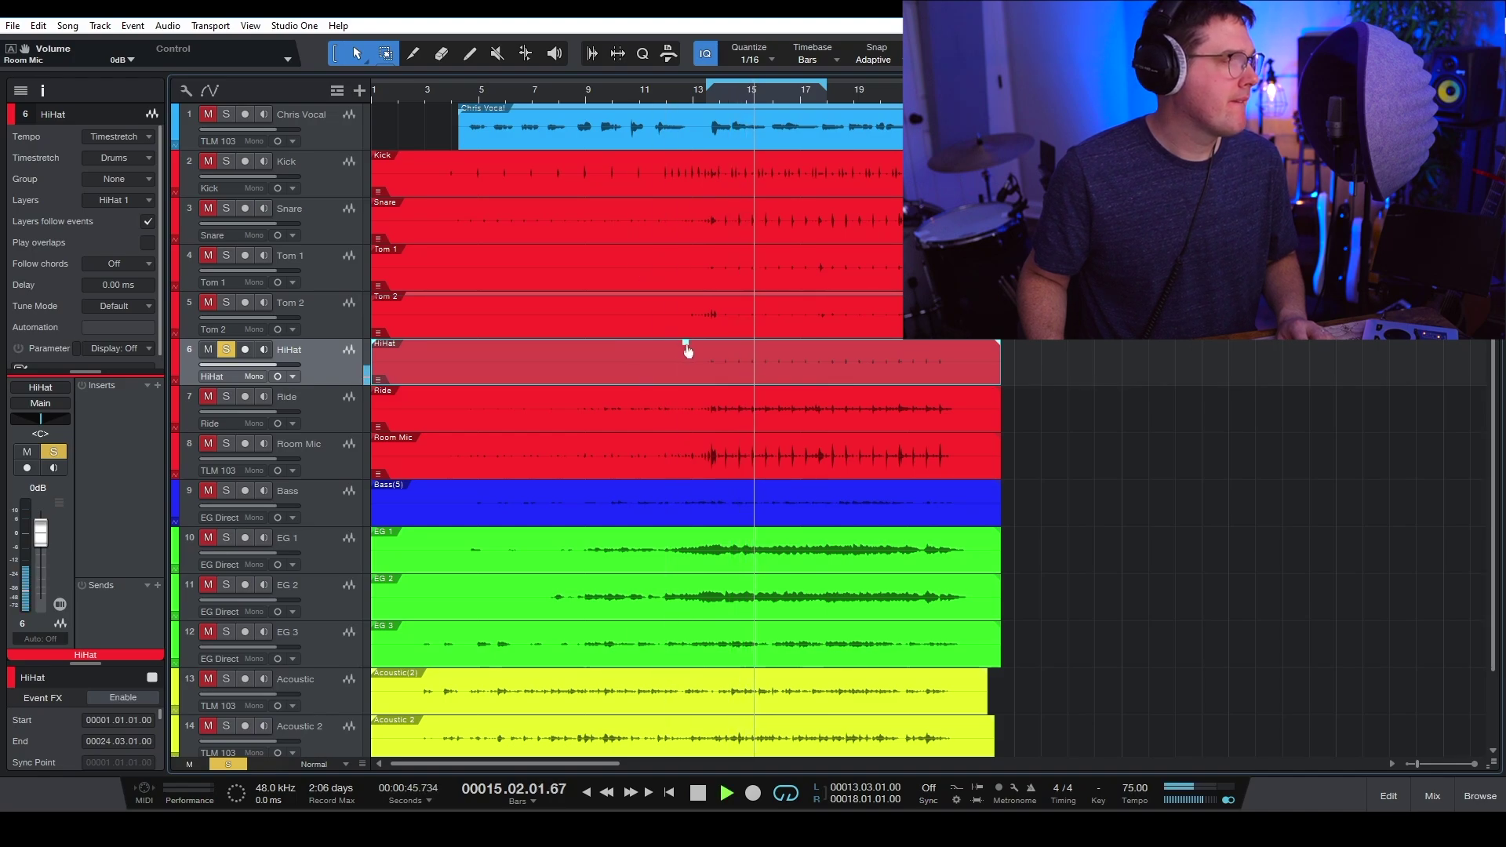
{"action": "key", "text": "Down"}
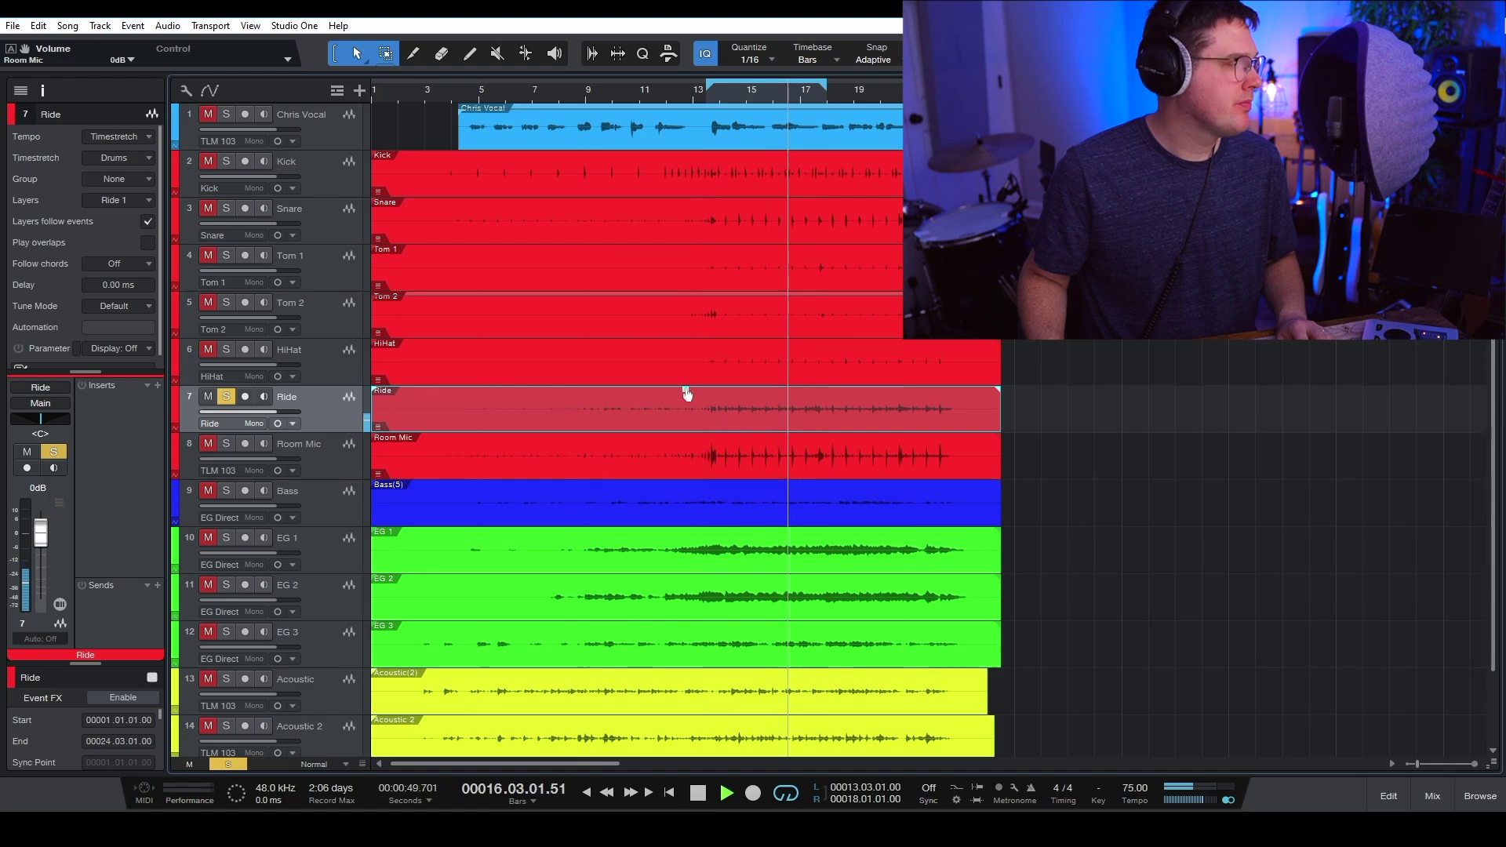
{"action": "key", "text": "Down"}
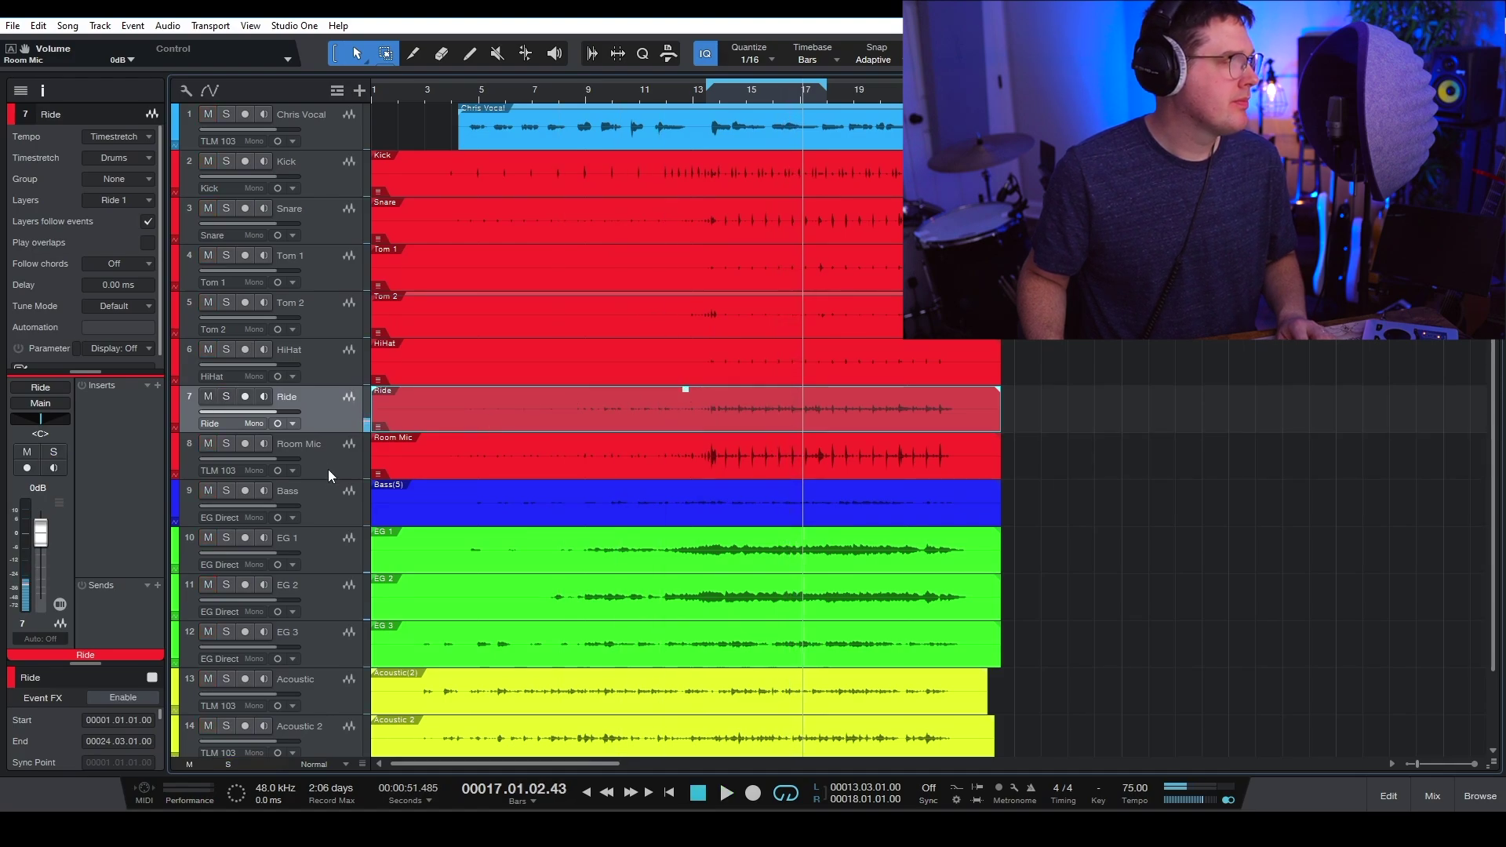
{"action": "key", "text": "s"}
{"action": "left_click", "coordinate": [723, 92]}
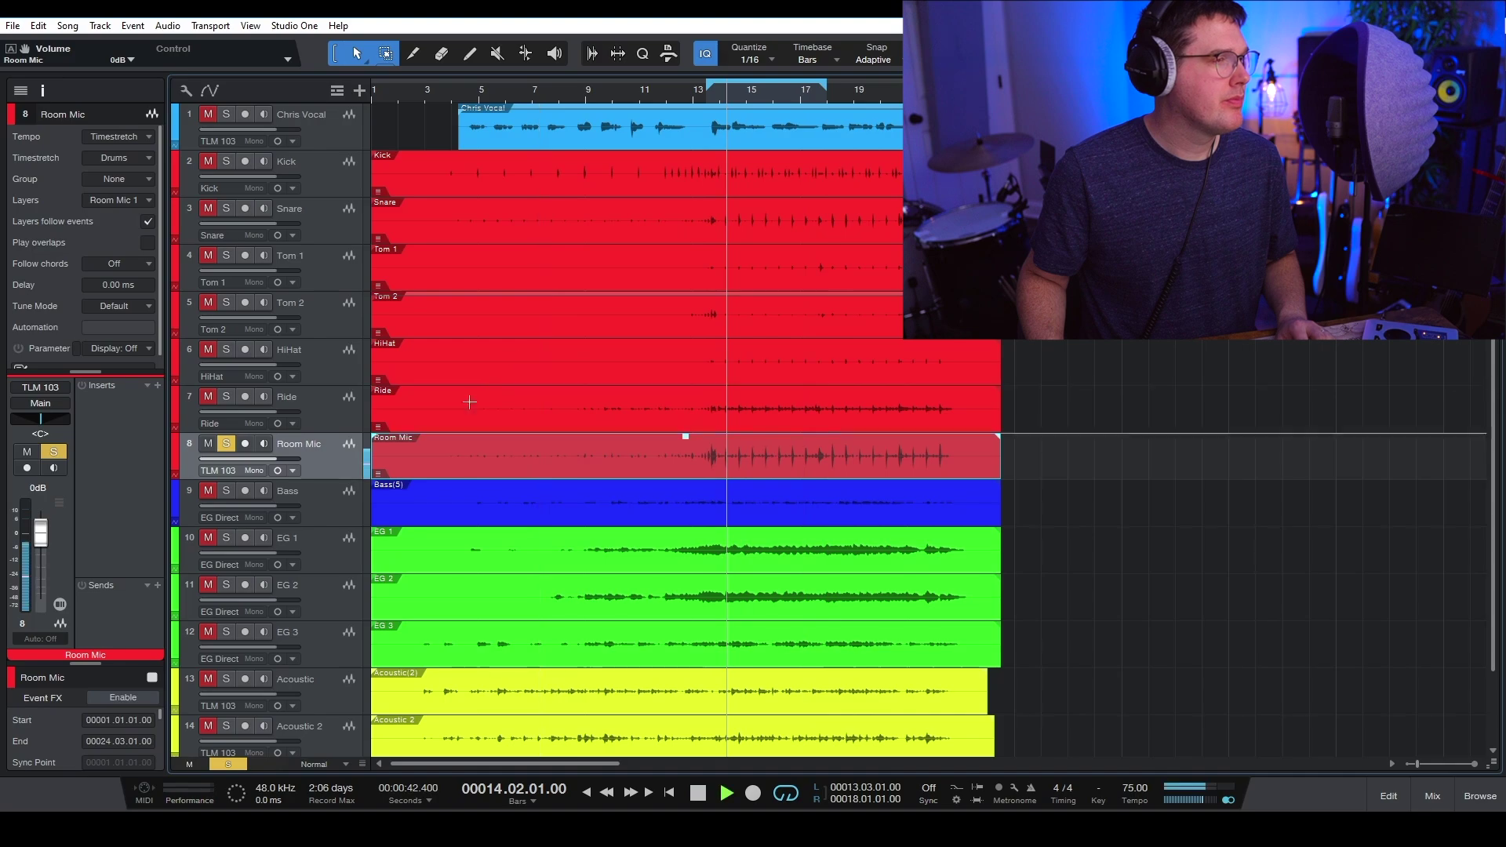
{"action": "left_click_drag", "start_coordinate": [687, 440], "coordinate": [686, 450]}
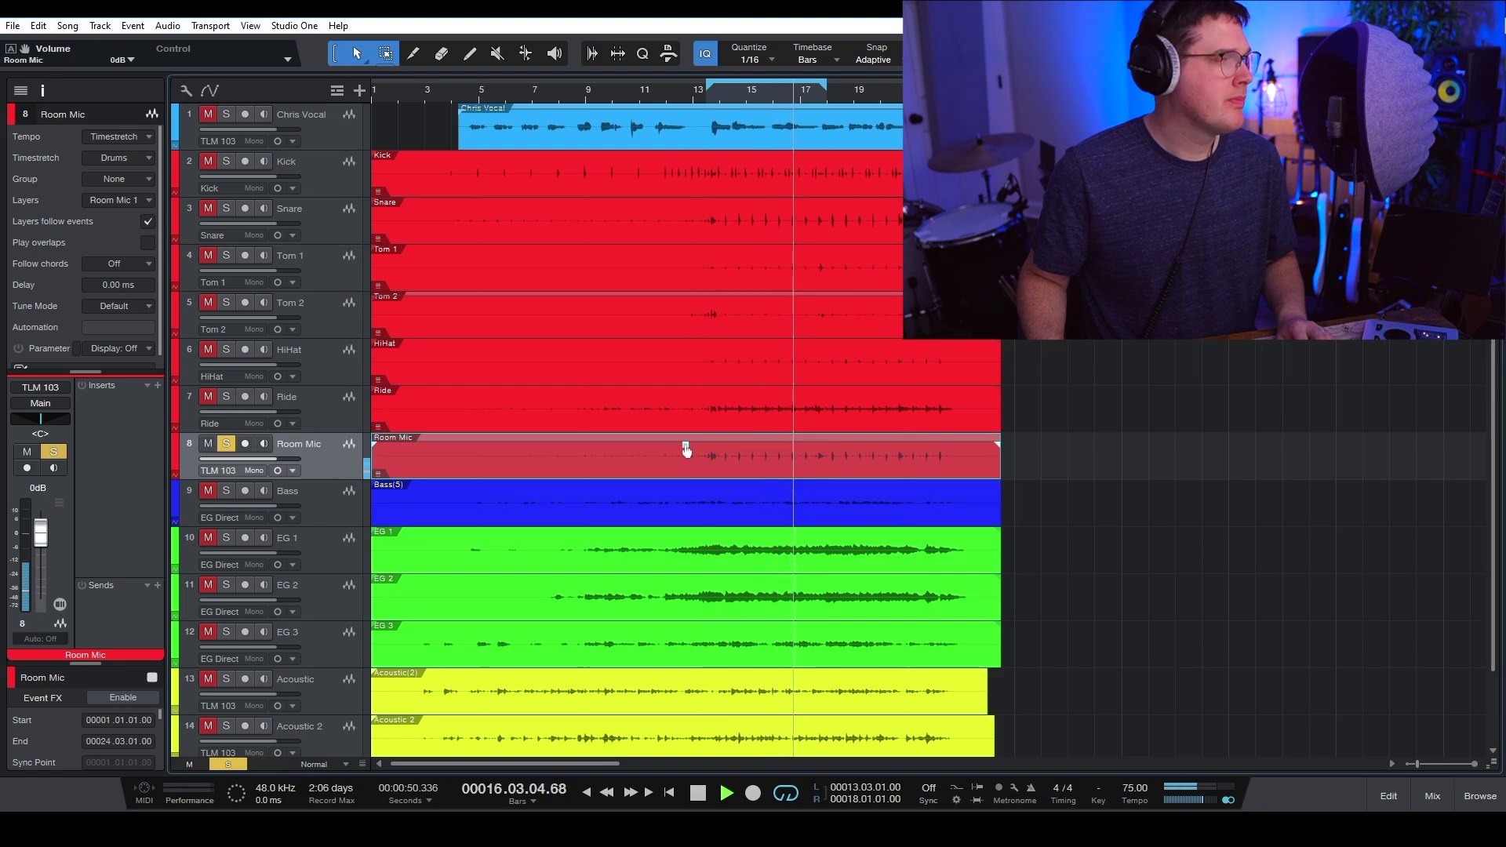
Solo the Bass track and raise the Bass clip's gain while playing the loop
{"action": "left_click", "coordinate": [350, 504]}
{"action": "key", "text": "space"}
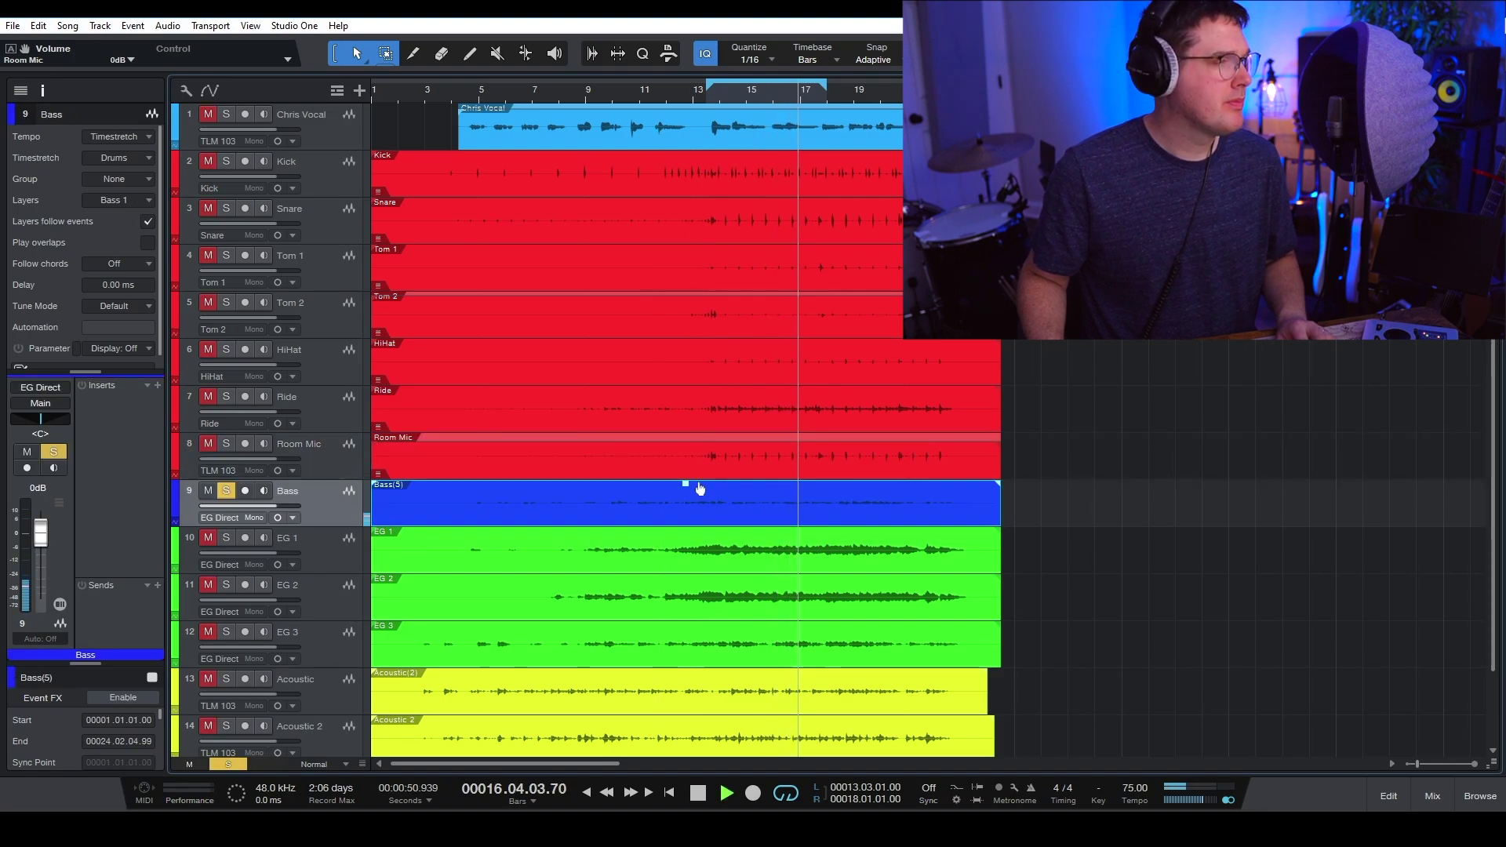
{"action": "left_click", "coordinate": [687, 486]}
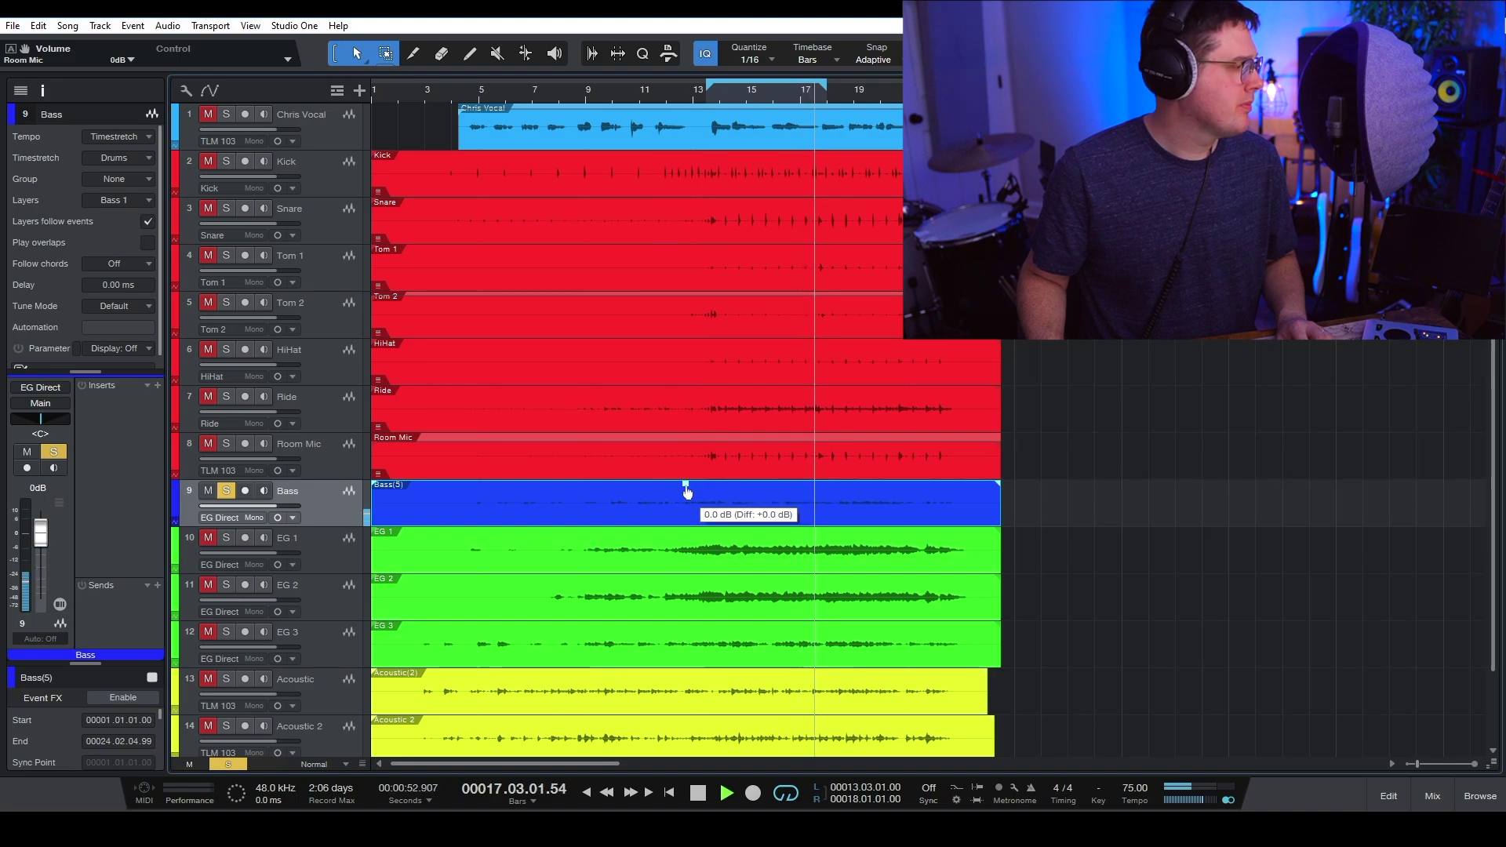
{"action": "left_click_drag", "start_coordinate": [687, 491], "coordinate": [688, 488]}
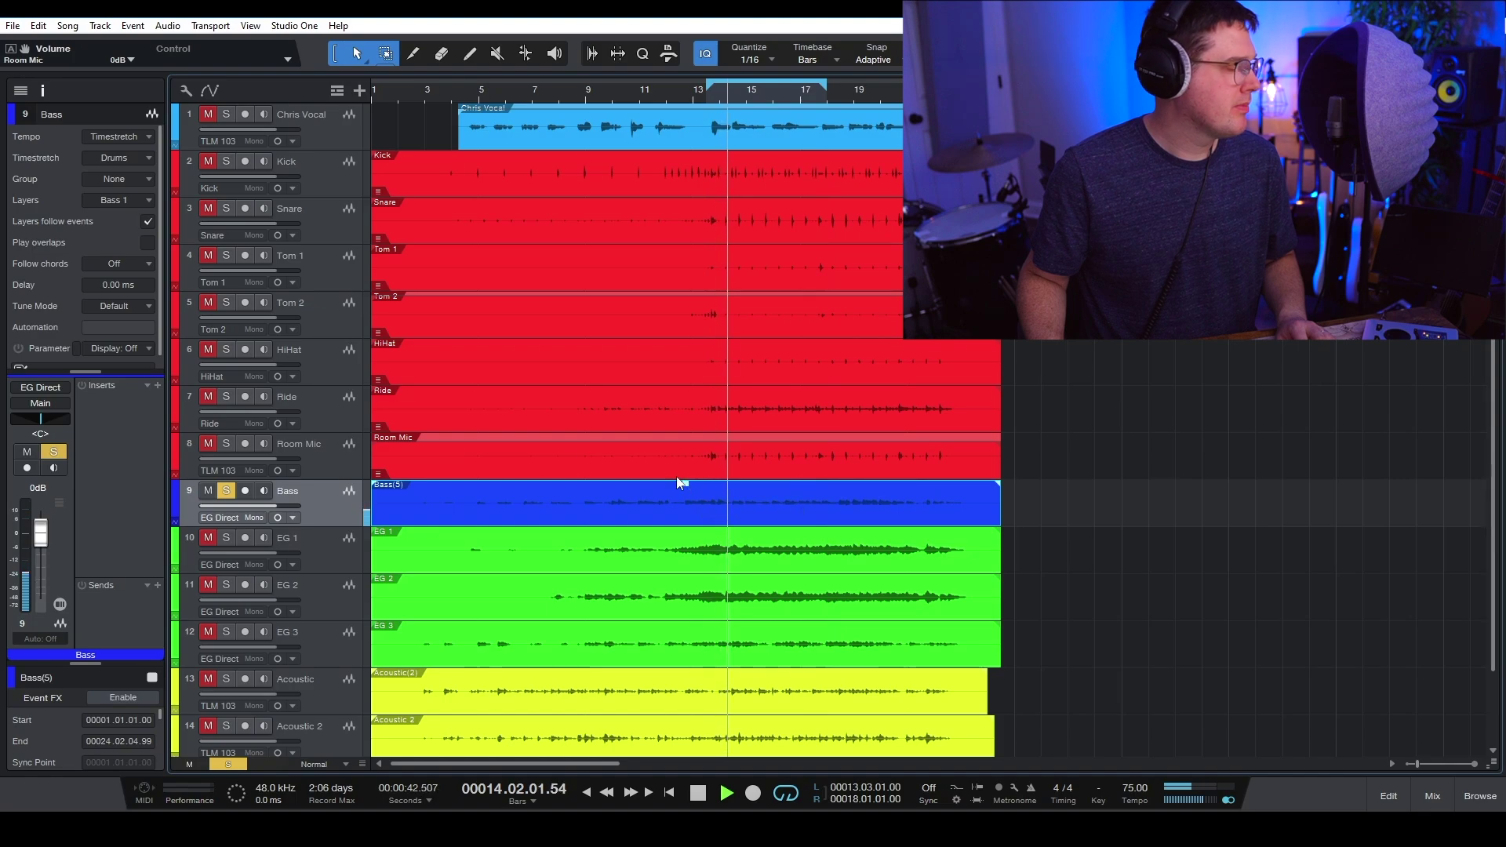
Lower the EG 1 clip's gain to about -4.7 dB and reduce the EG 2 clip's gain, playing each track soloed
{"action": "scroll", "coordinate": [634, 524], "scroll_direction": "down", "scroll_amount": 2}
{"action": "left_click", "coordinate": [679, 463]}
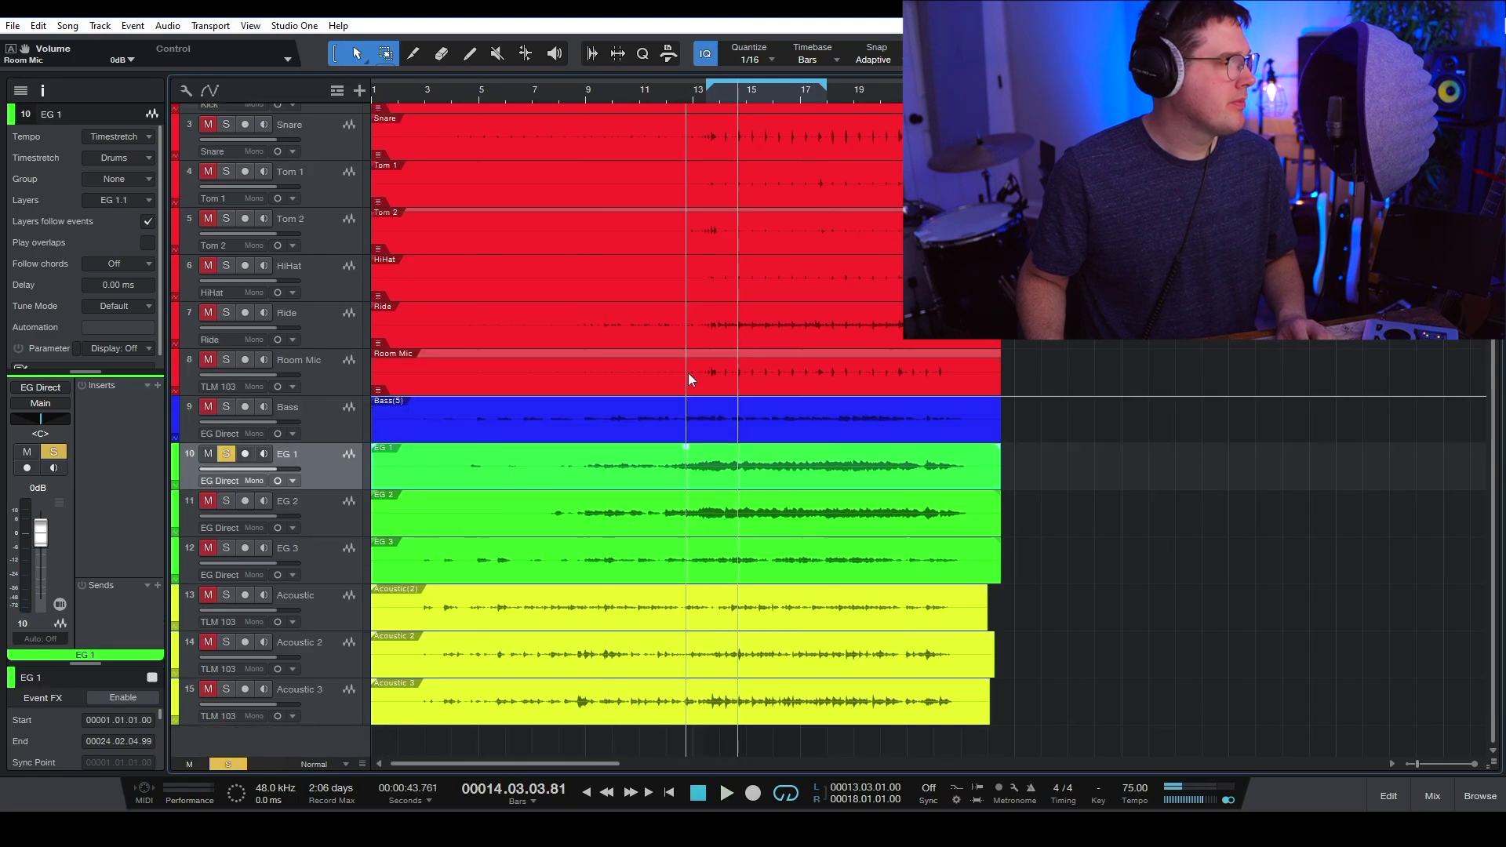
{"action": "left_click_drag", "start_coordinate": [685, 451], "coordinate": [690, 461]}
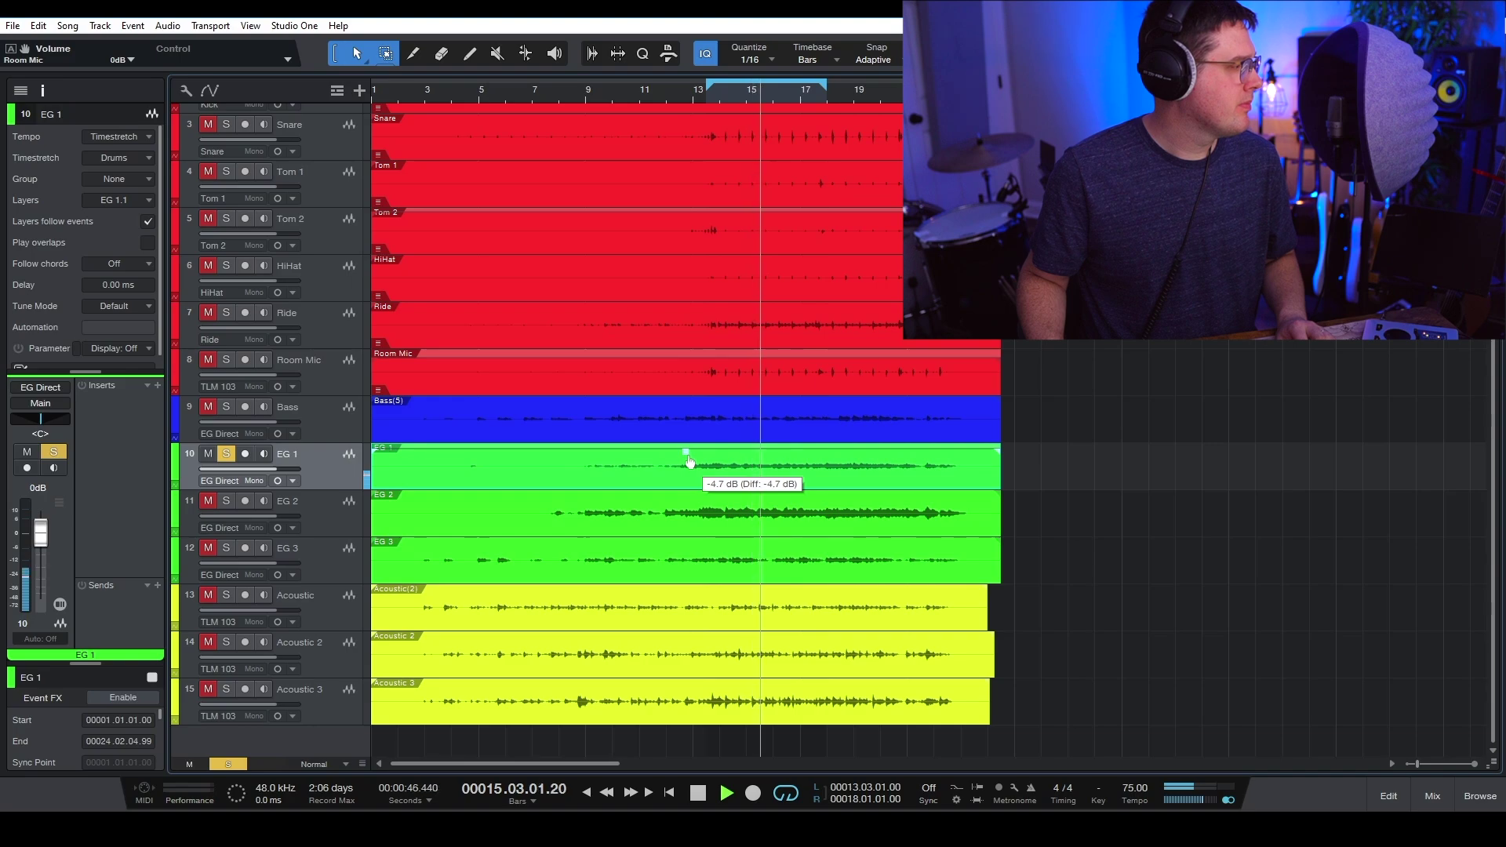
{"action": "left_click", "coordinate": [345, 516]}
{"action": "left_click_drag", "start_coordinate": [682, 497], "coordinate": [684, 503]}
{"action": "key", "text": "space"}
{"action": "key", "text": "s"}
Solo the EG 3 track and fine-tune its clip gain during playback
{"action": "left_click", "coordinate": [336, 552]}
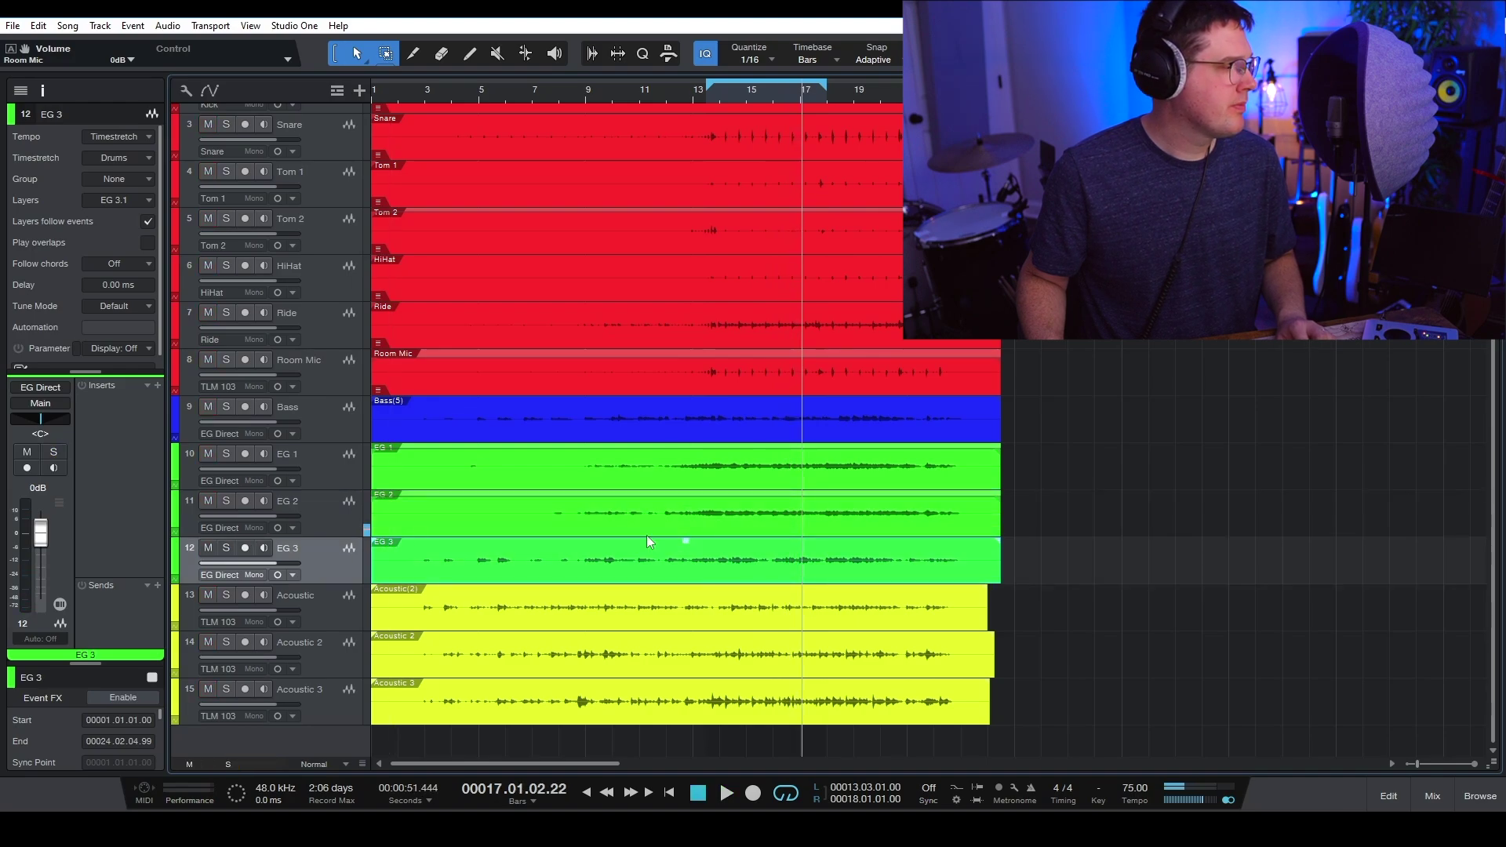
{"action": "key", "text": "s"}
{"action": "key", "text": "space"}
{"action": "left_click_drag", "start_coordinate": [692, 547], "coordinate": [690, 545]}
Raise the gain of the first Acoustic clip while playing the track soloed
{"action": "left_click", "coordinate": [392, 596]}
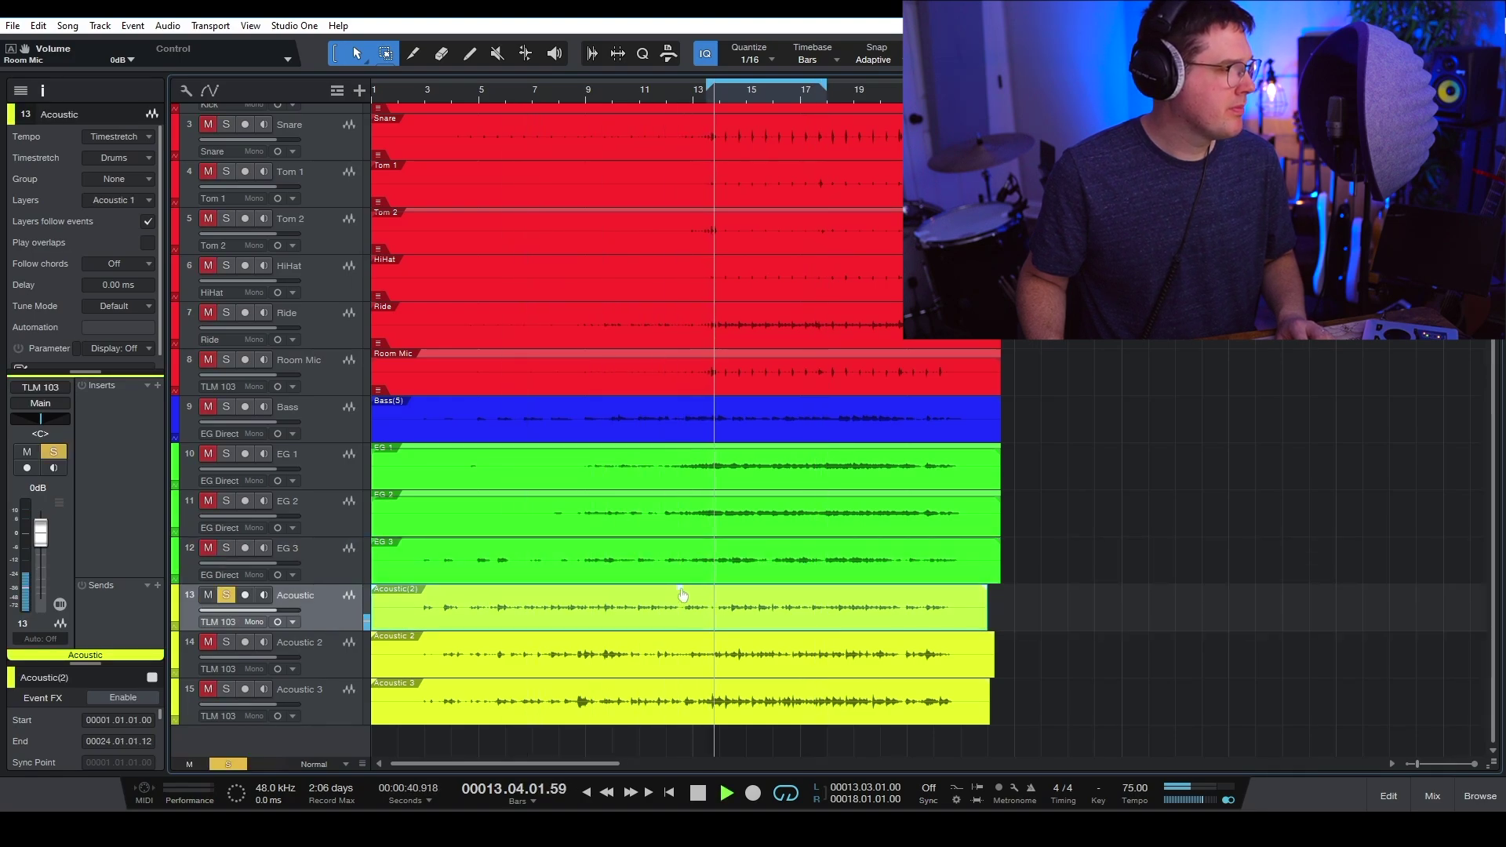
{"action": "left_click_drag", "start_coordinate": [683, 593], "coordinate": [684, 582]}
{"action": "key", "text": "s"}
{"action": "key", "text": "space"}
Play Acoustic 2 and Acoustic 3 soloed in turn and fine-tune the gain of each clip
{"action": "left_click", "coordinate": [685, 639]}
{"action": "key", "text": "s"}
{"action": "key", "text": "space"}
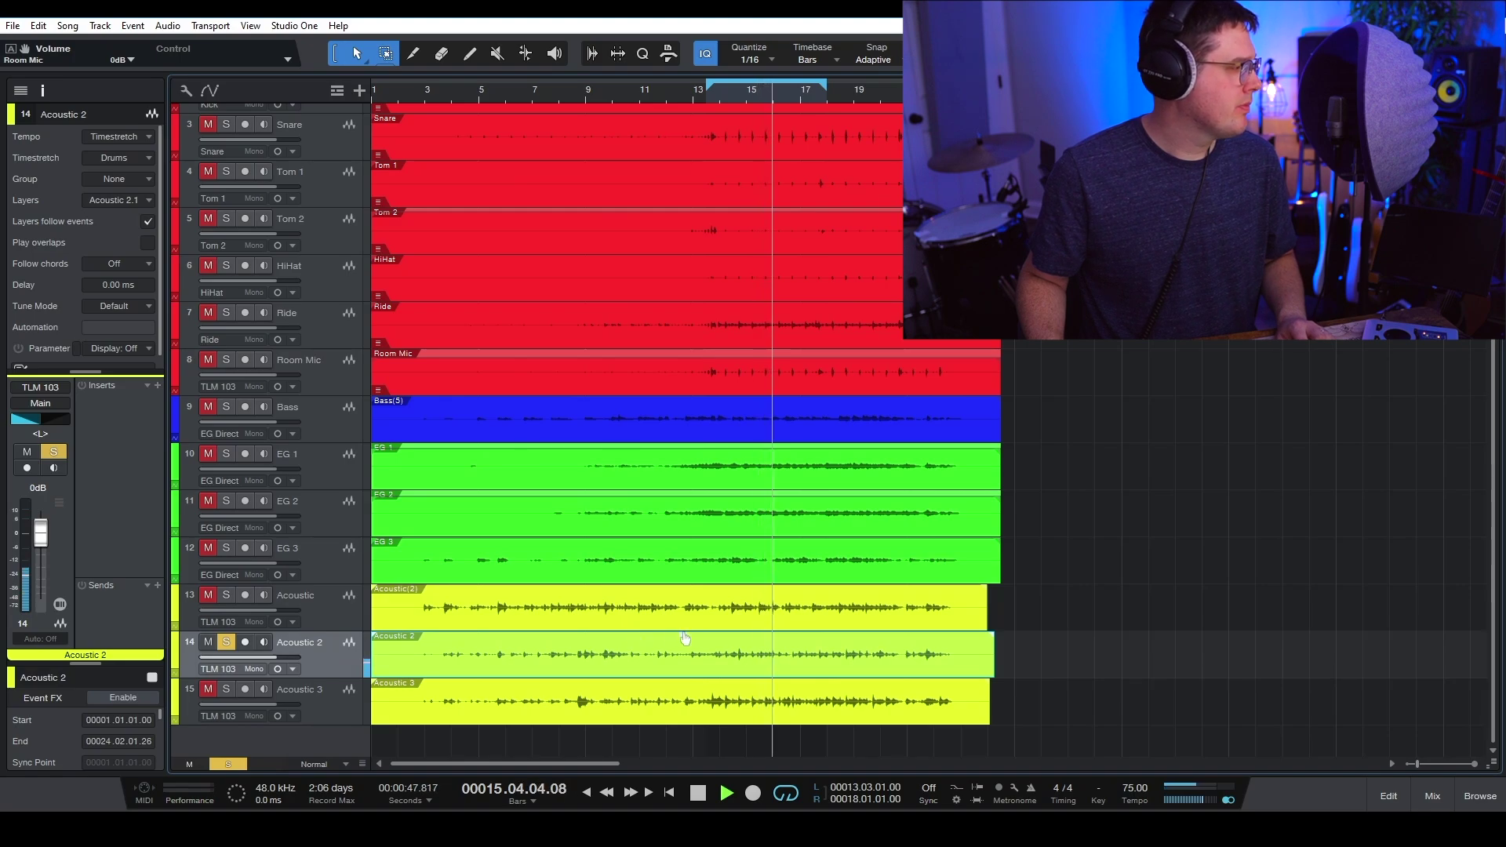
{"action": "left_click_drag", "start_coordinate": [685, 638], "coordinate": [685, 638]}
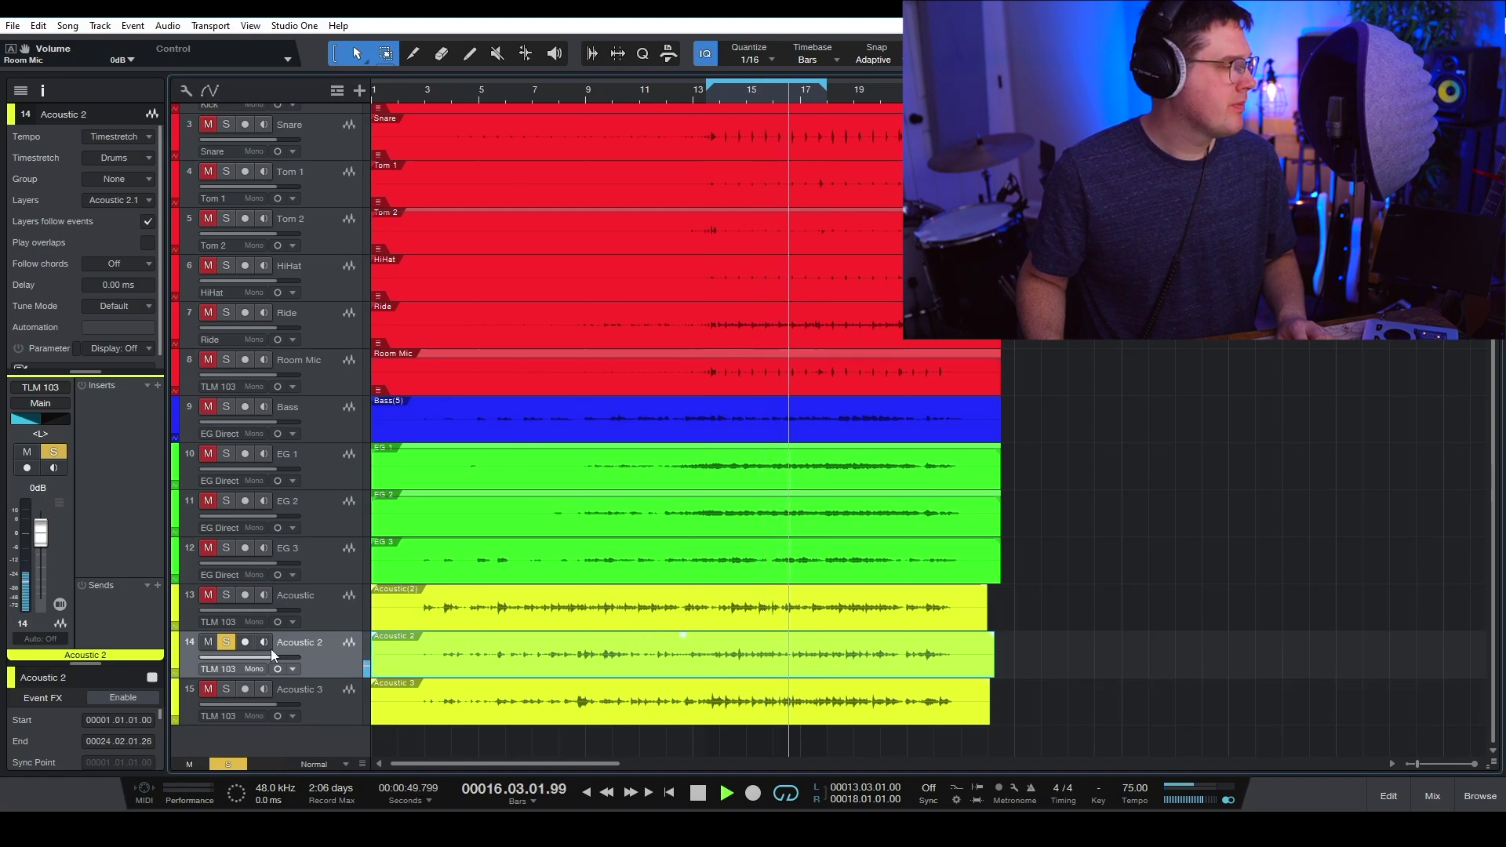
{"action": "left_click", "coordinate": [684, 686]}
{"action": "key", "text": "s"}
{"action": "left_click_drag", "start_coordinate": [679, 692], "coordinate": [680, 692]}
{"action": "key", "text": "space"}
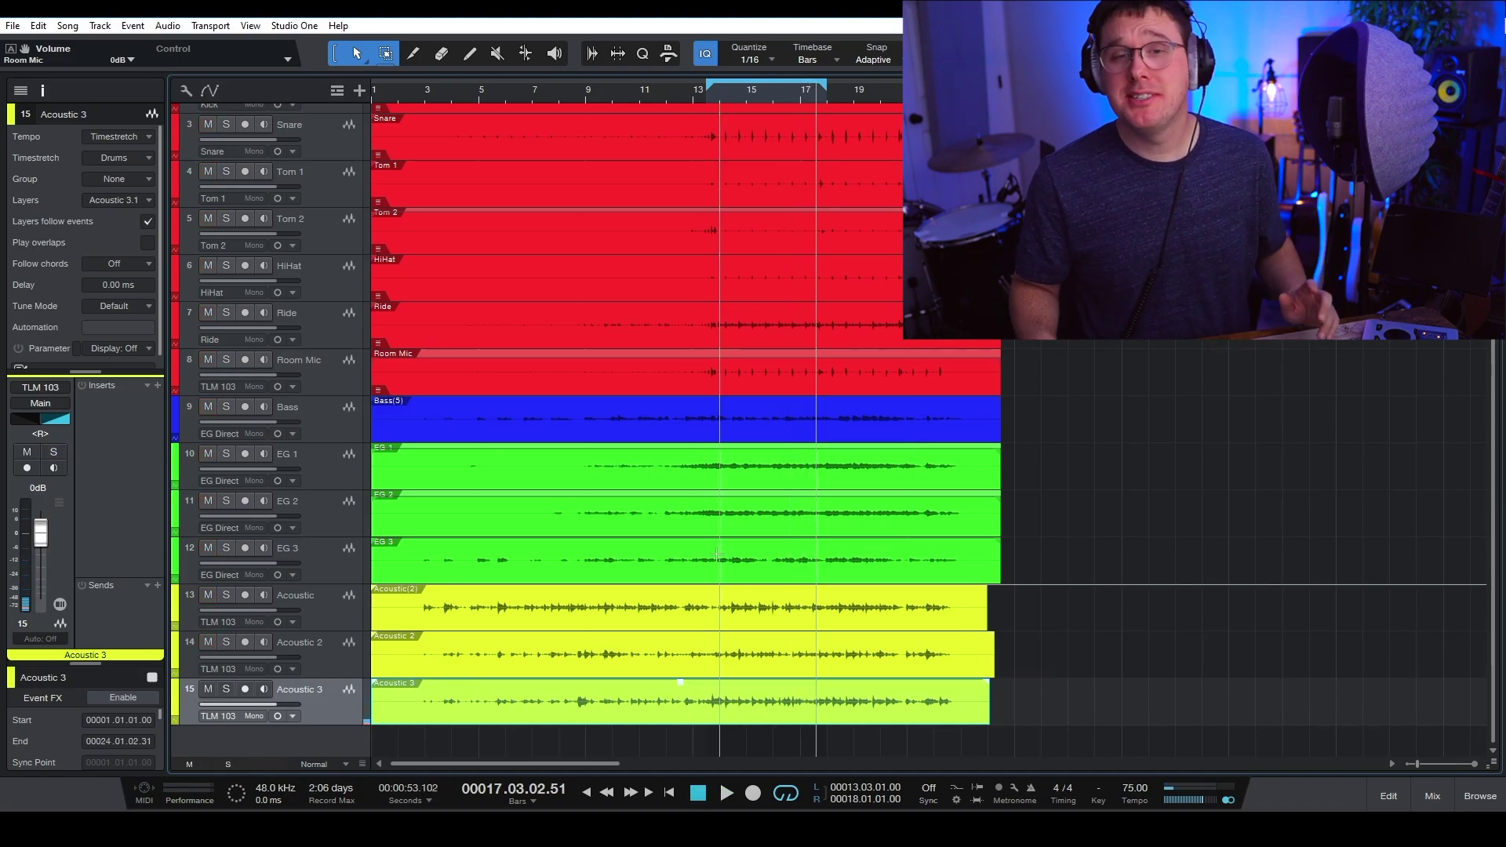
Turn looping off and play the full mix from bar 12 beat 4 to check the level balance
{"action": "left_click_drag", "start_coordinate": [651, 93], "coordinate": [657, 101]}
{"action": "scroll", "coordinate": [742, 541], "scroll_direction": "up", "scroll_amount": 2}
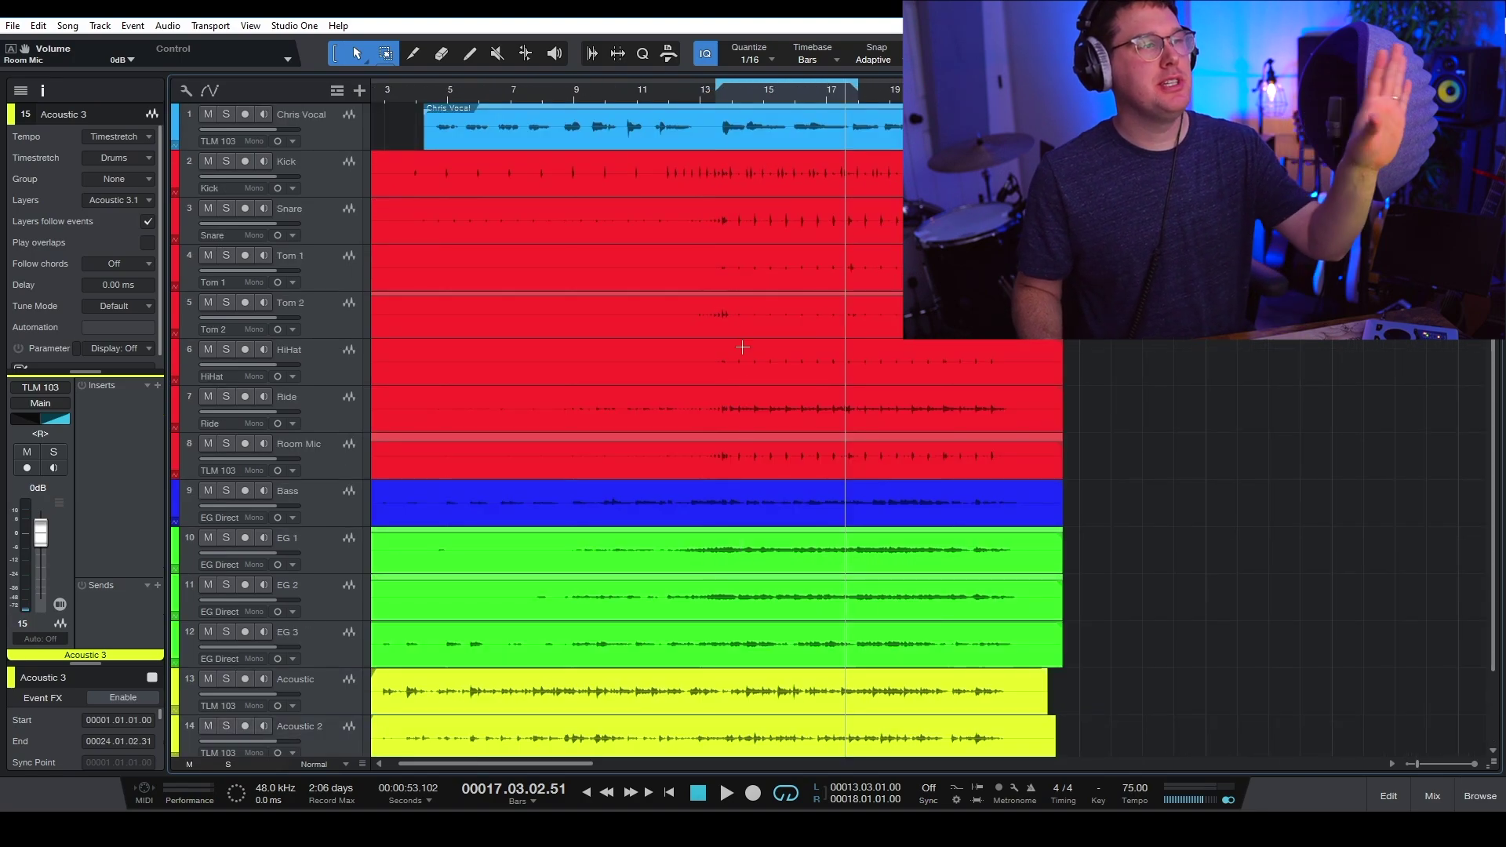
{"action": "scroll", "coordinate": [742, 347], "scroll_direction": "down", "scroll_amount": 2}
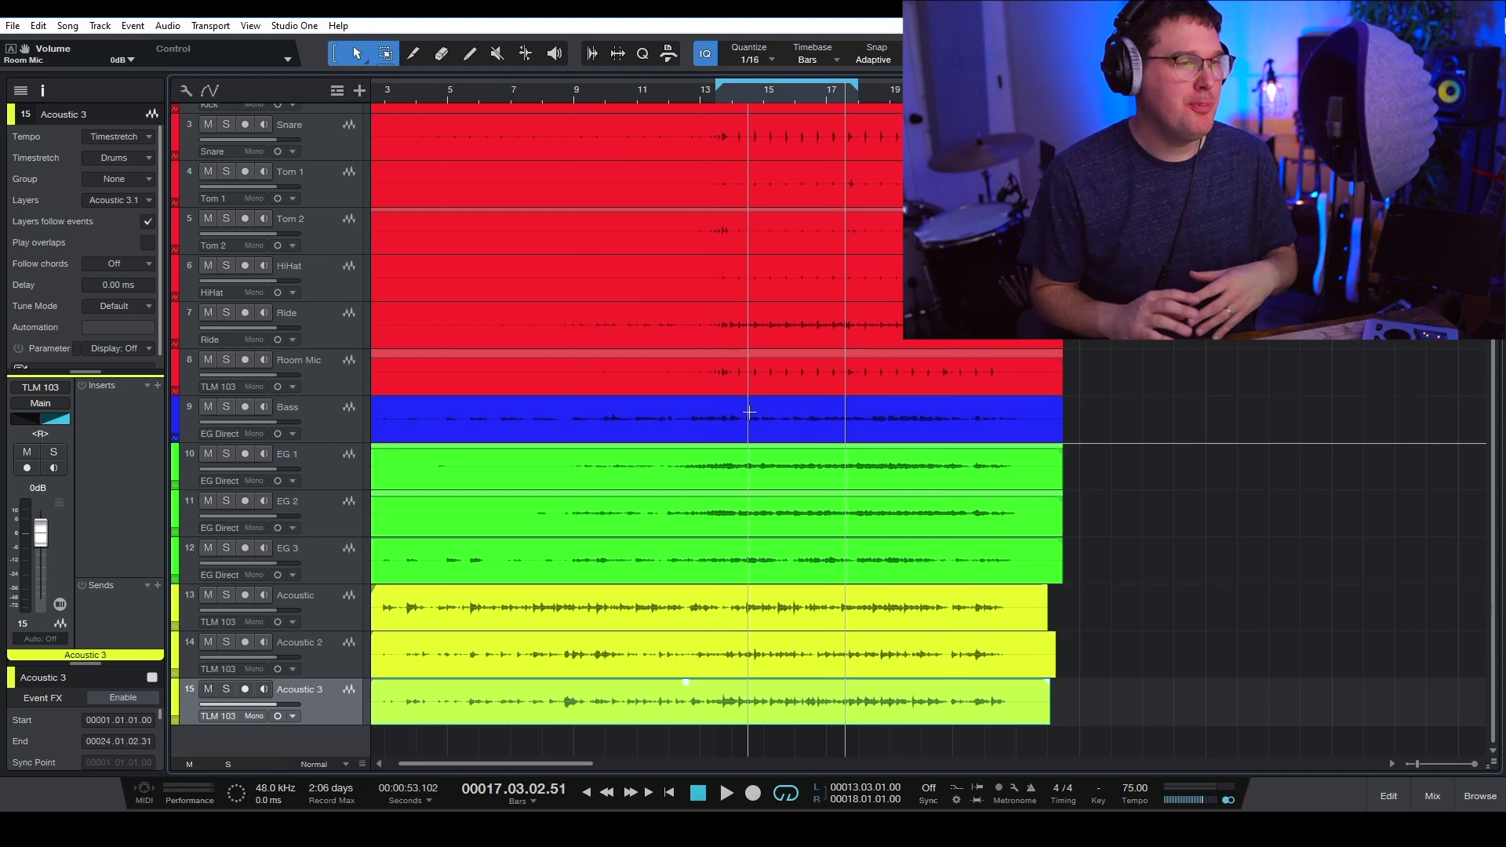
{"action": "scroll", "coordinate": [749, 412], "scroll_direction": "up", "scroll_amount": 1}
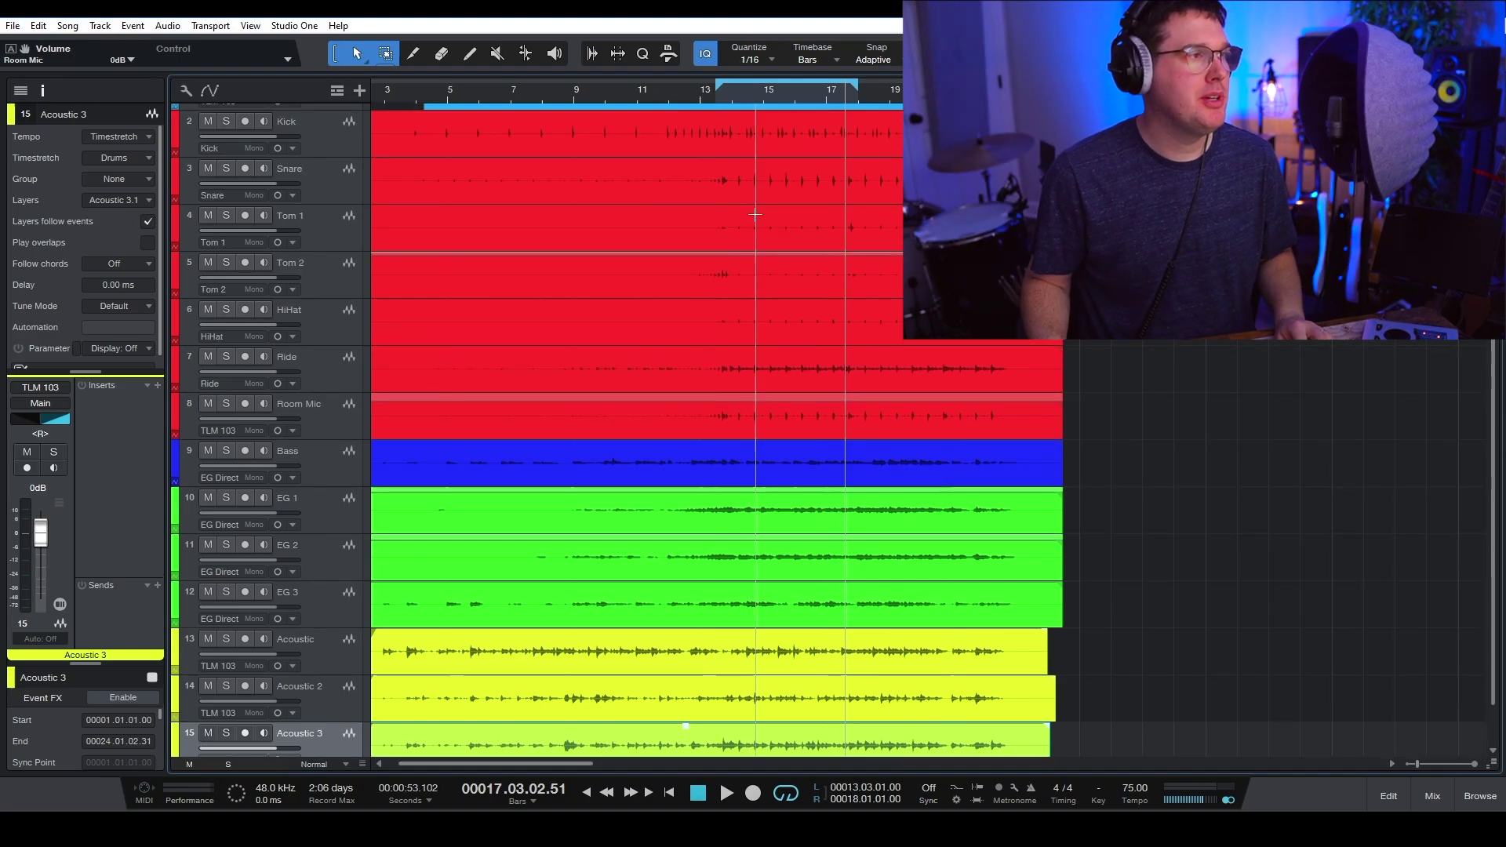
{"action": "left_click", "coordinate": [694, 87]}
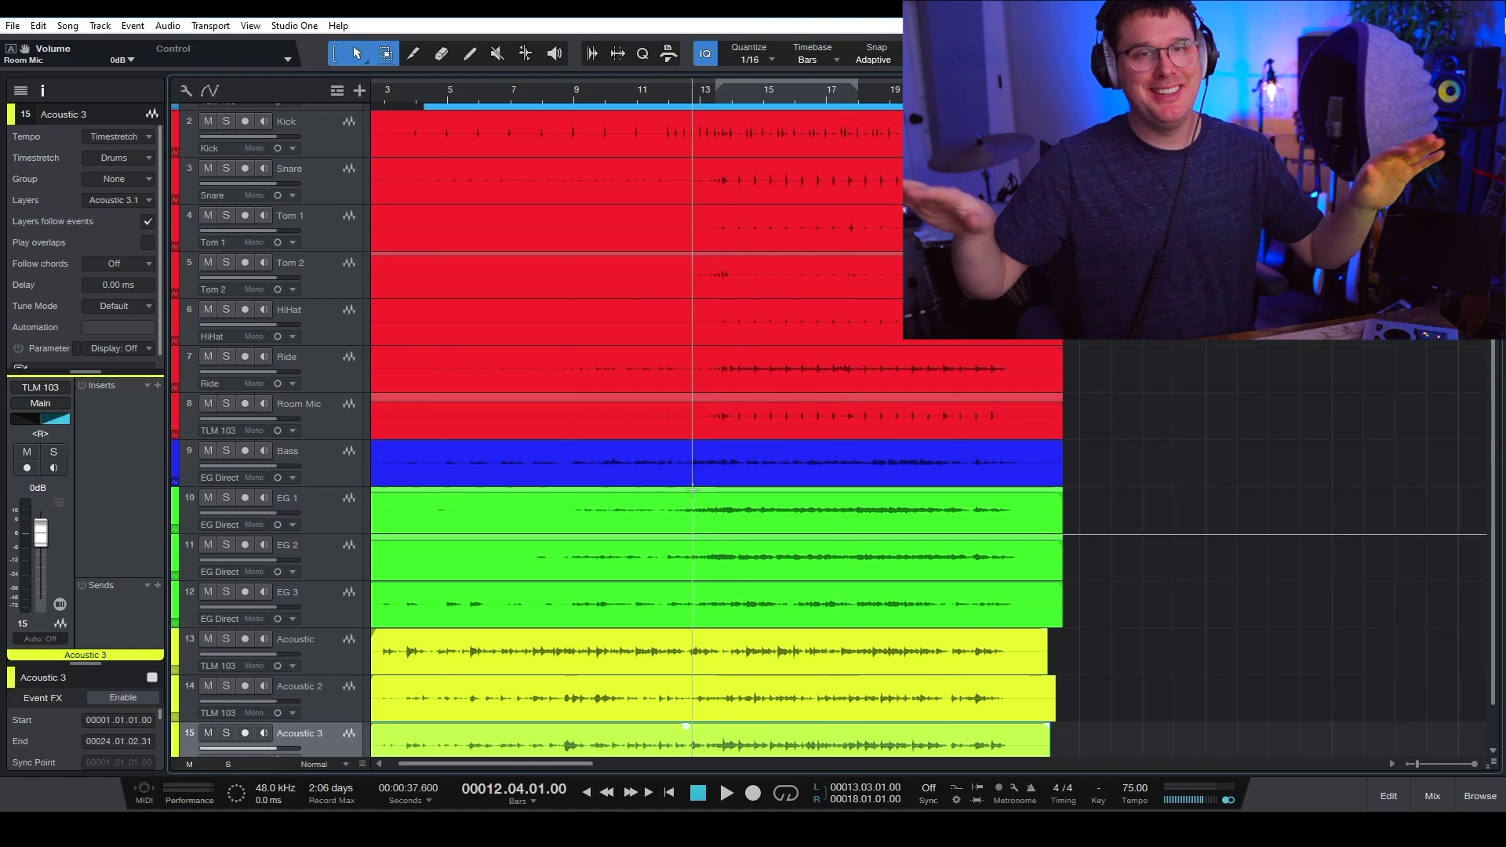
{"action": "scroll", "coordinate": [618, 528], "scroll_direction": "up", "scroll_amount": 1}
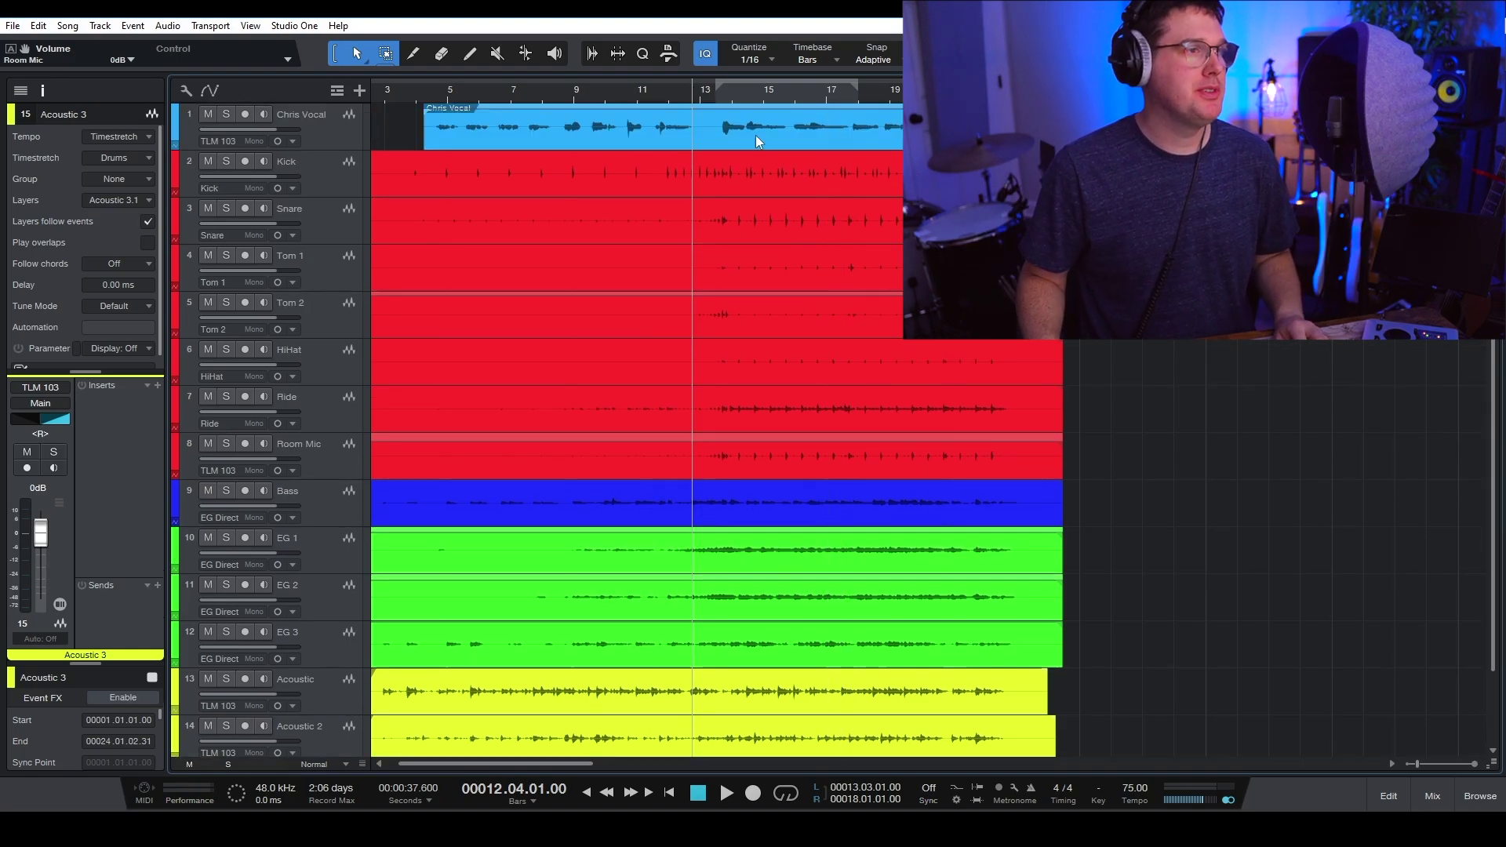
{"action": "key", "text": "space"}
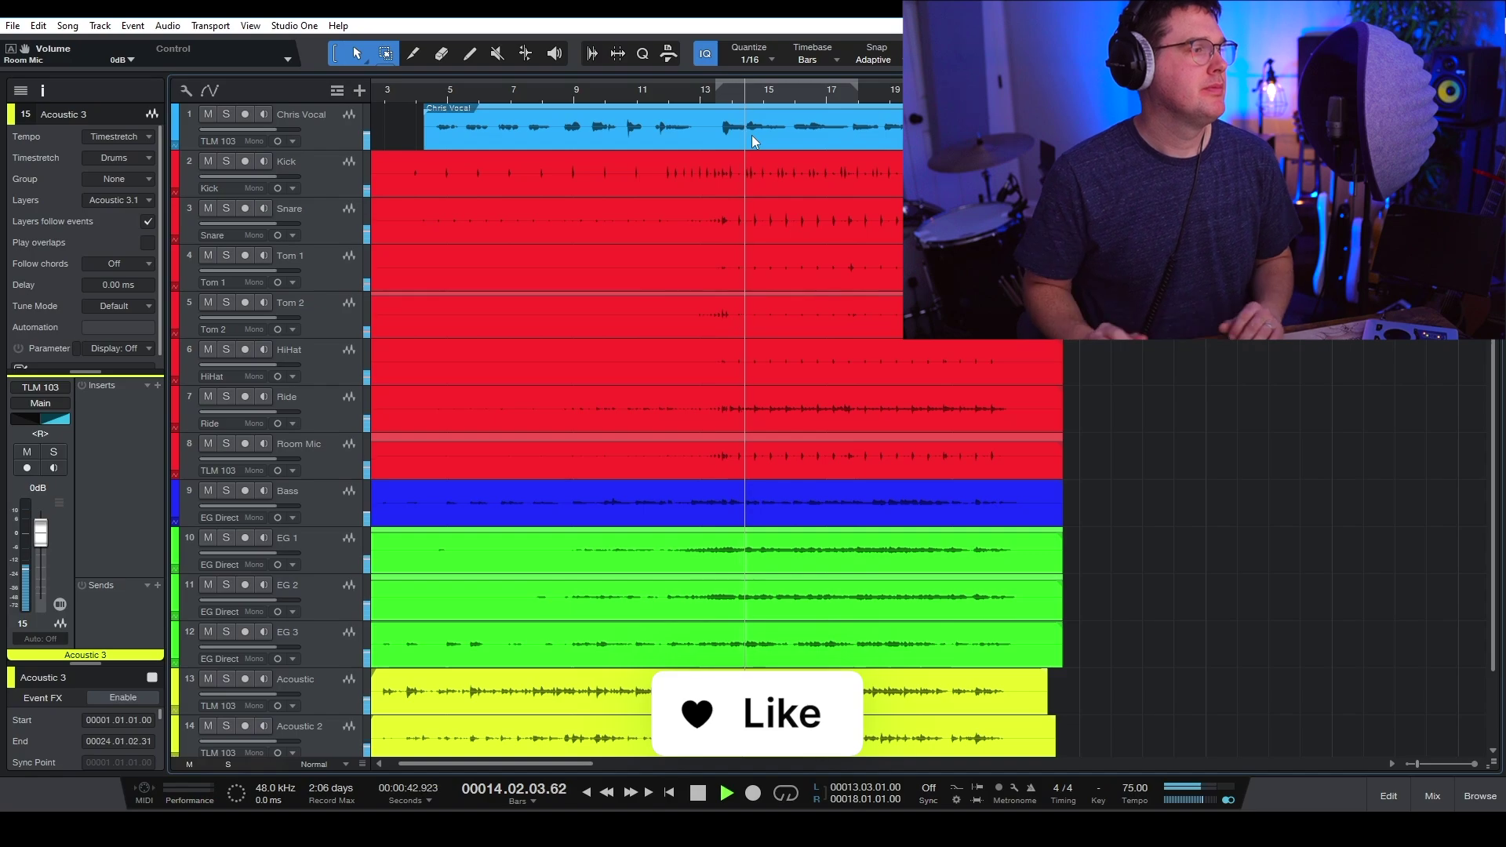
{"action": "scroll", "coordinate": [646, 548], "scroll_direction": "down", "scroll_amount": 2}
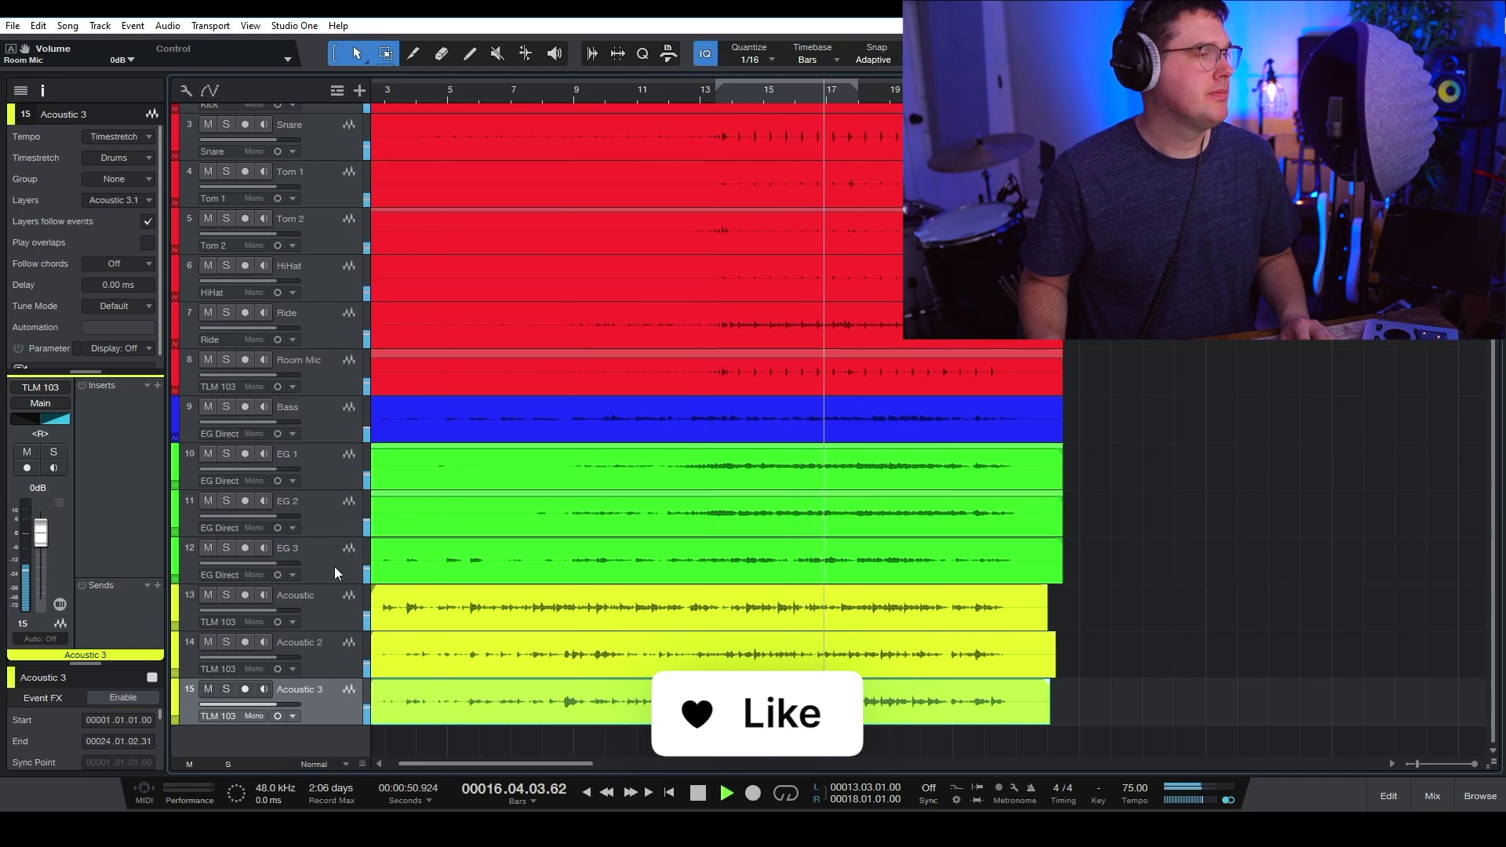
{"action": "key", "text": "space"}
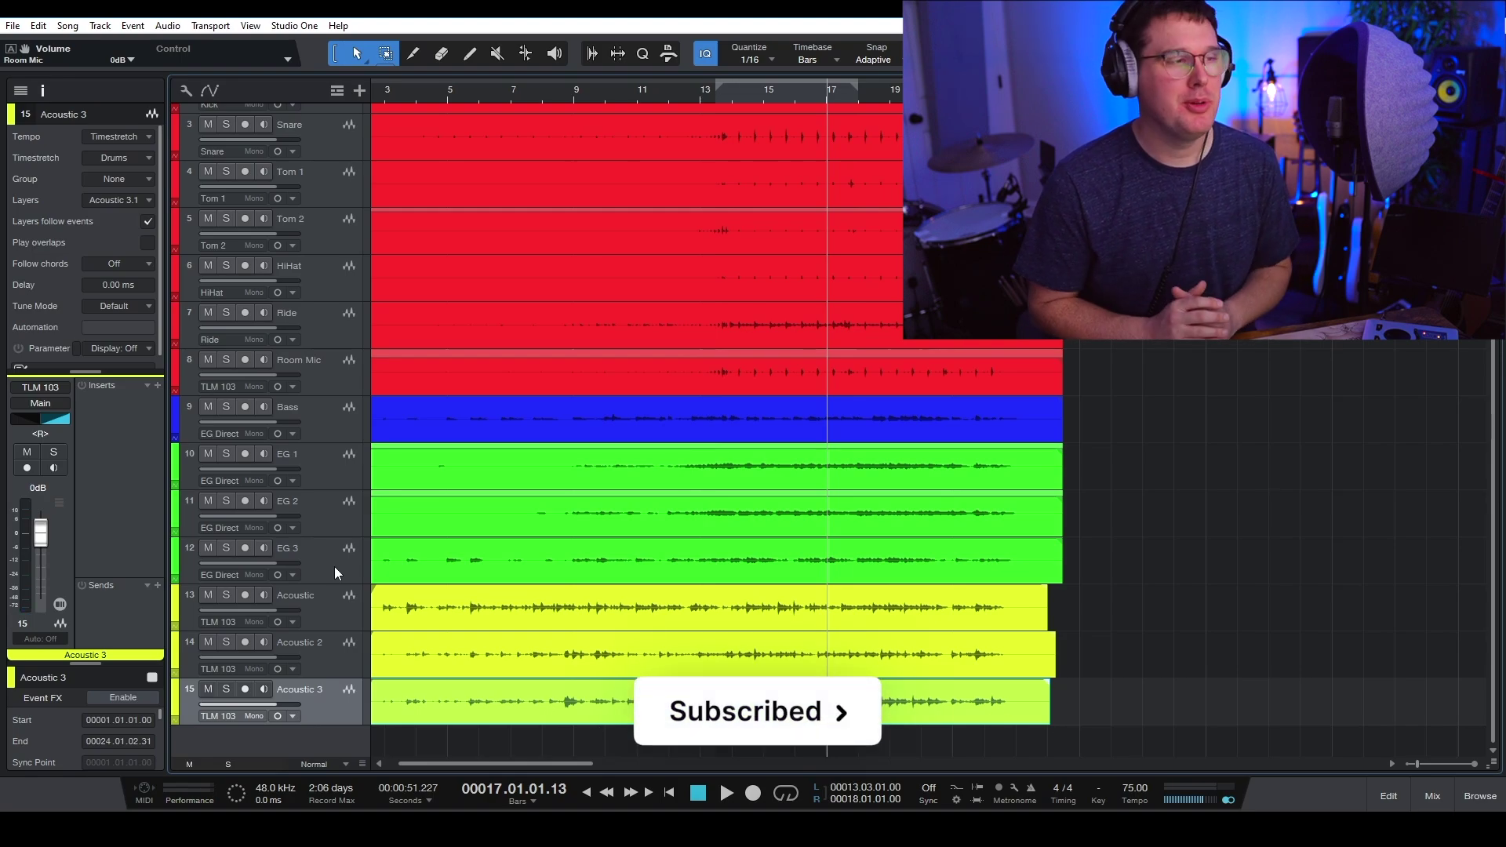
Pan the EG 1 track hard left
{"action": "left_click", "coordinate": [345, 576]}
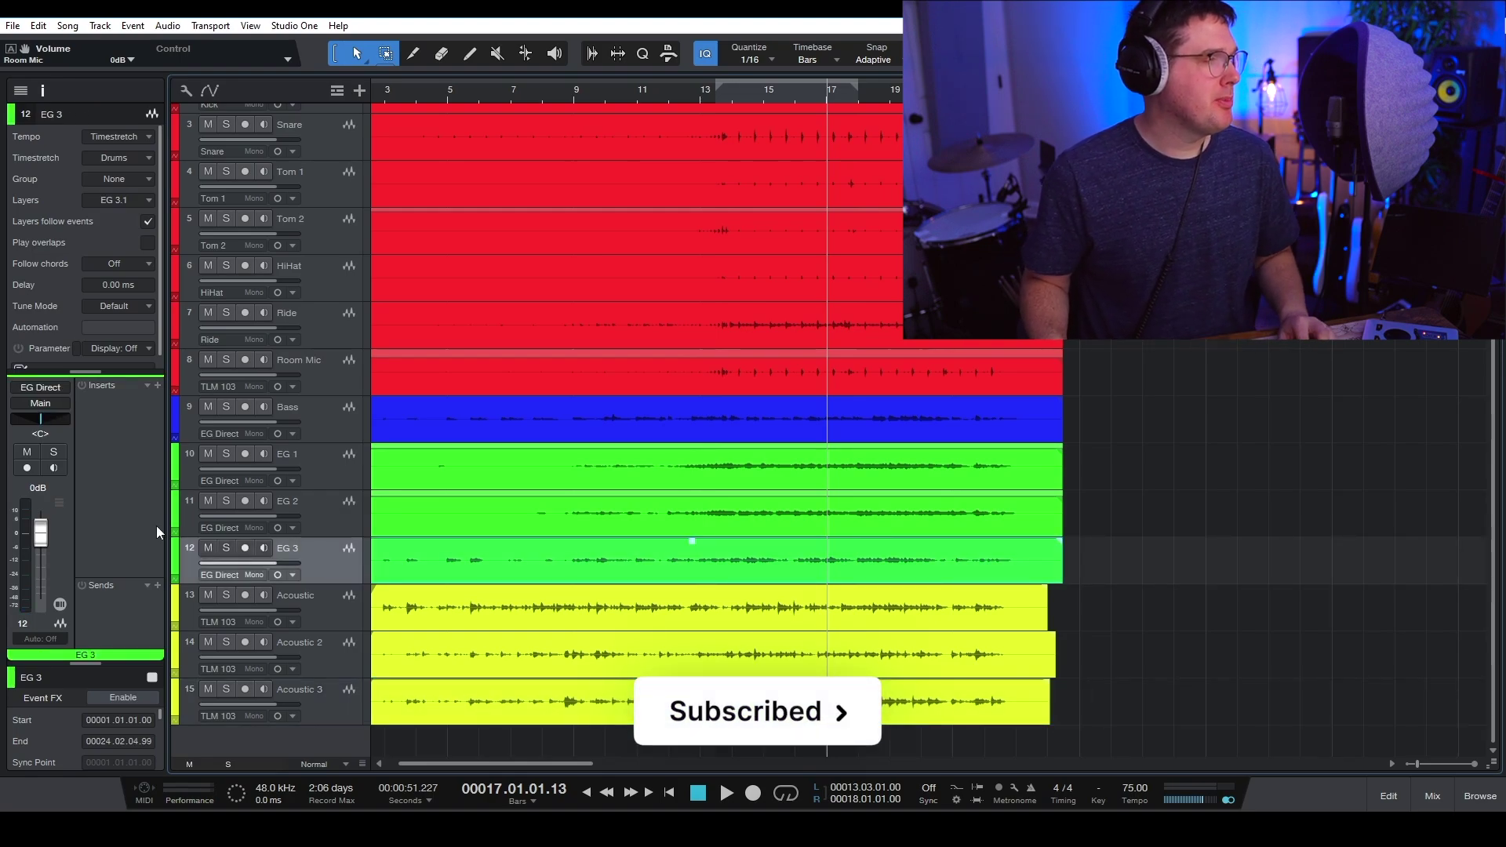
{"action": "left_click", "coordinate": [319, 512]}
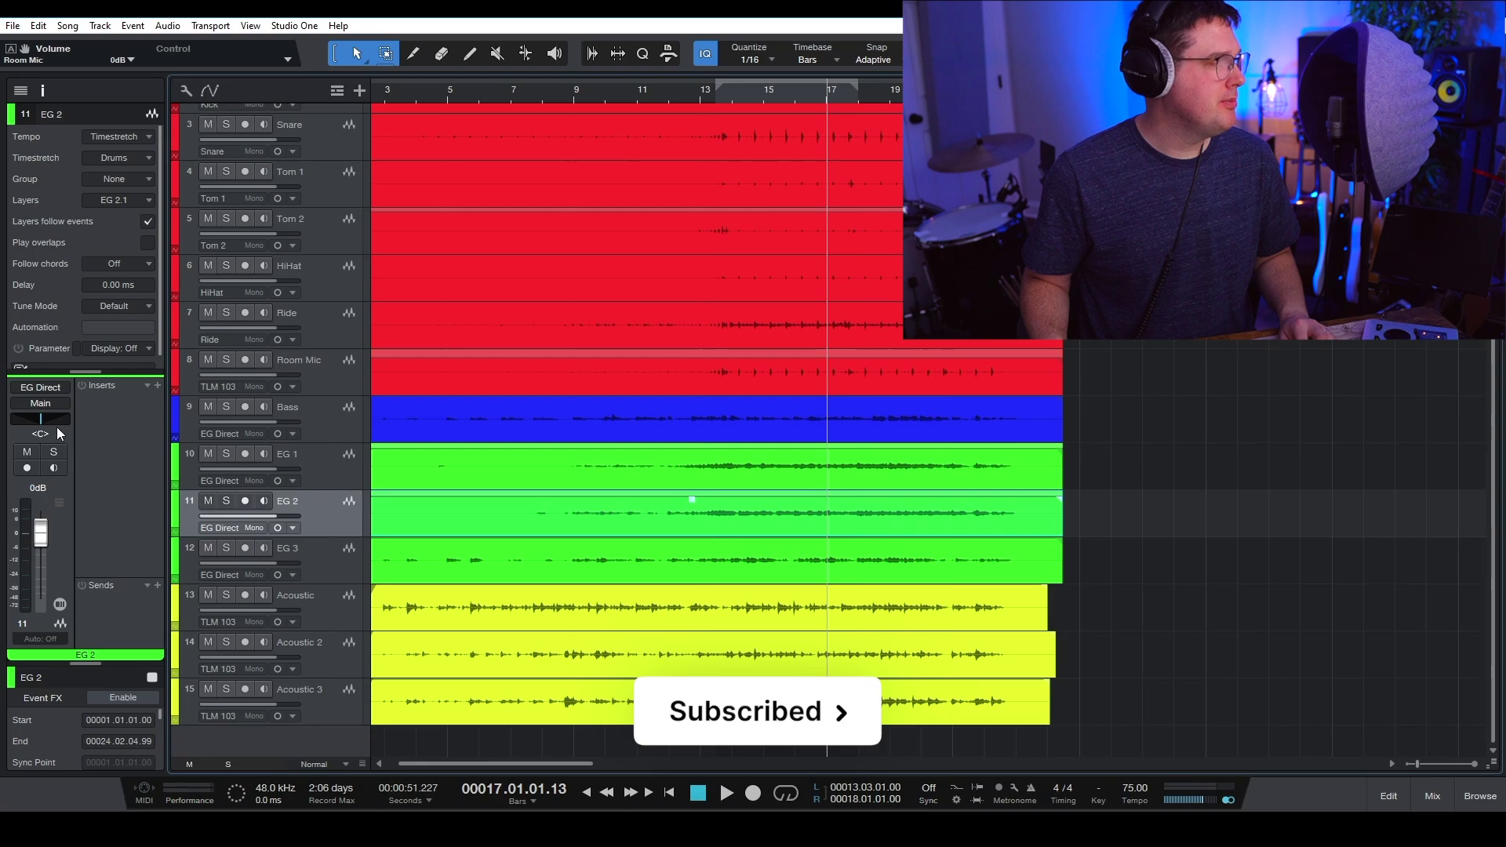
{"action": "left_click", "coordinate": [317, 469]}
{"action": "left_click_drag", "start_coordinate": [46, 424], "coordinate": [16, 421]}
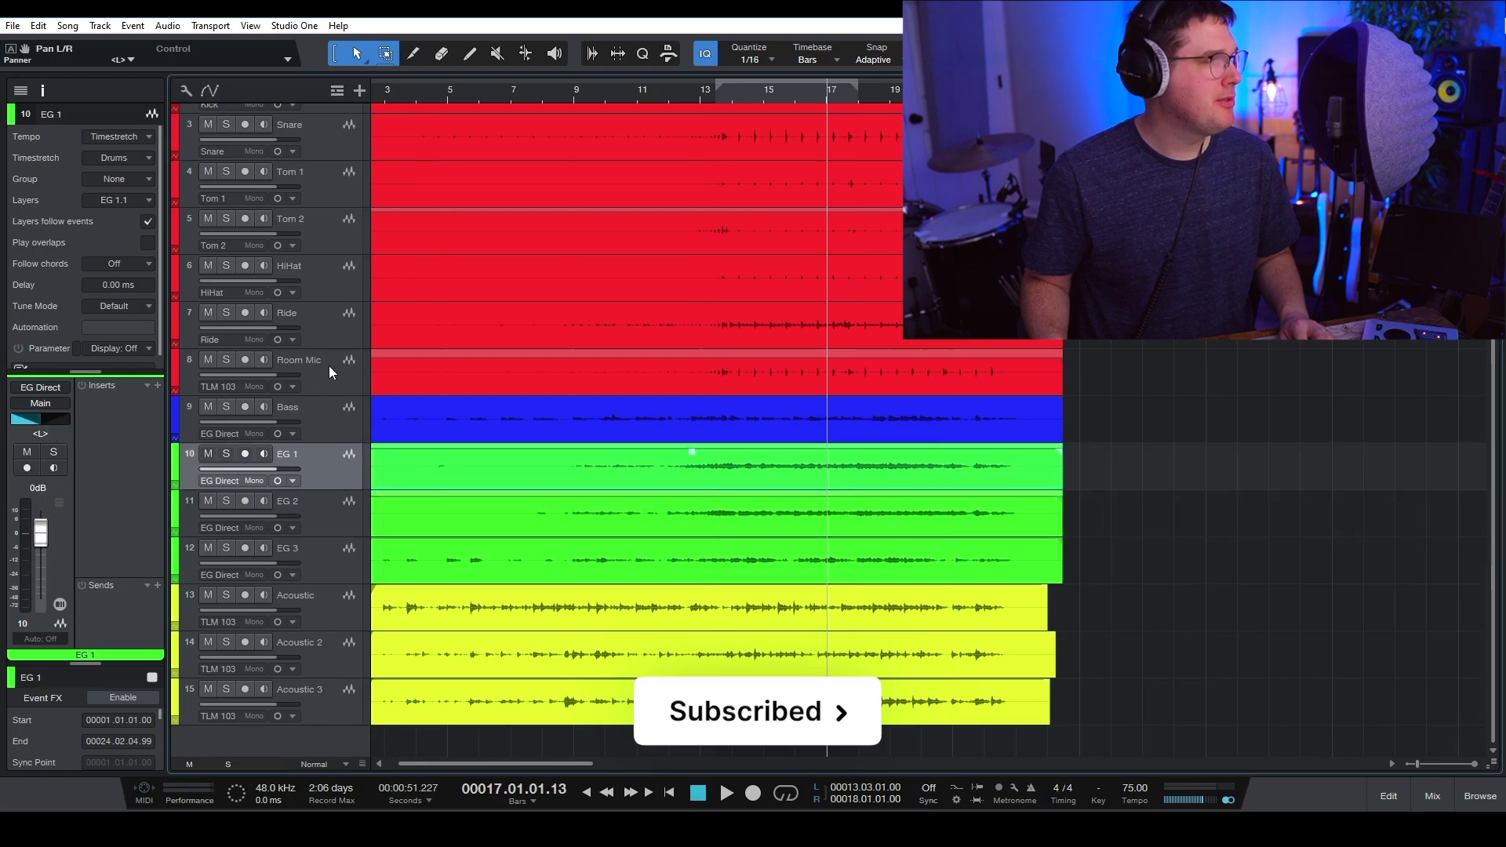
Pan the Ride track to R40
{"action": "left_click", "coordinate": [328, 365]}
{"action": "scroll", "coordinate": [325, 471], "scroll_direction": "up", "scroll_amount": 1}
{"action": "left_click", "coordinate": [227, 384]}
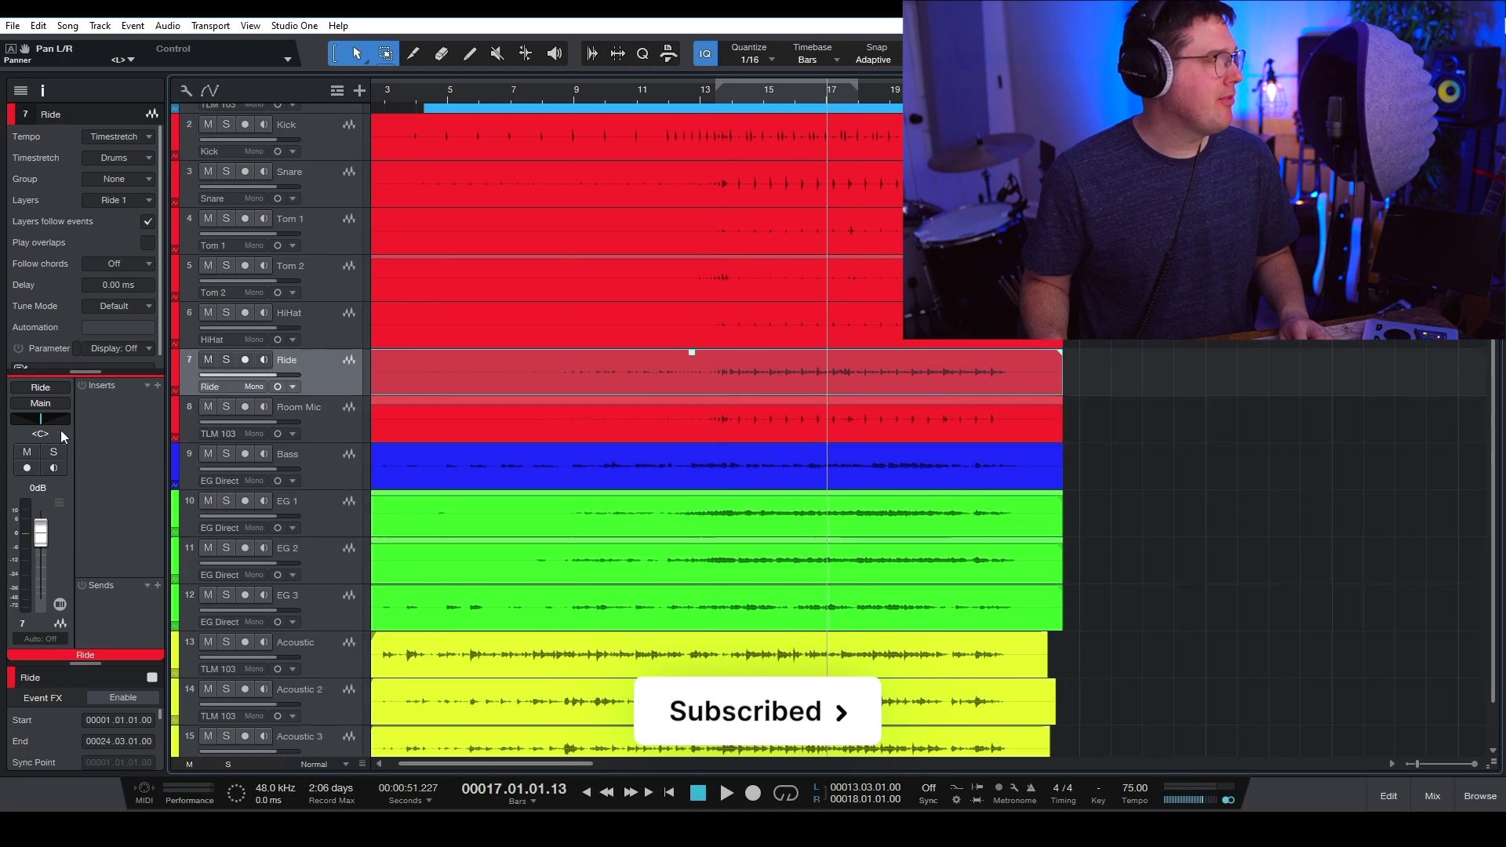
{"action": "left_click", "coordinate": [40, 433]}
{"action": "left_click_drag", "start_coordinate": [40, 433], "coordinate": [44, 441]}
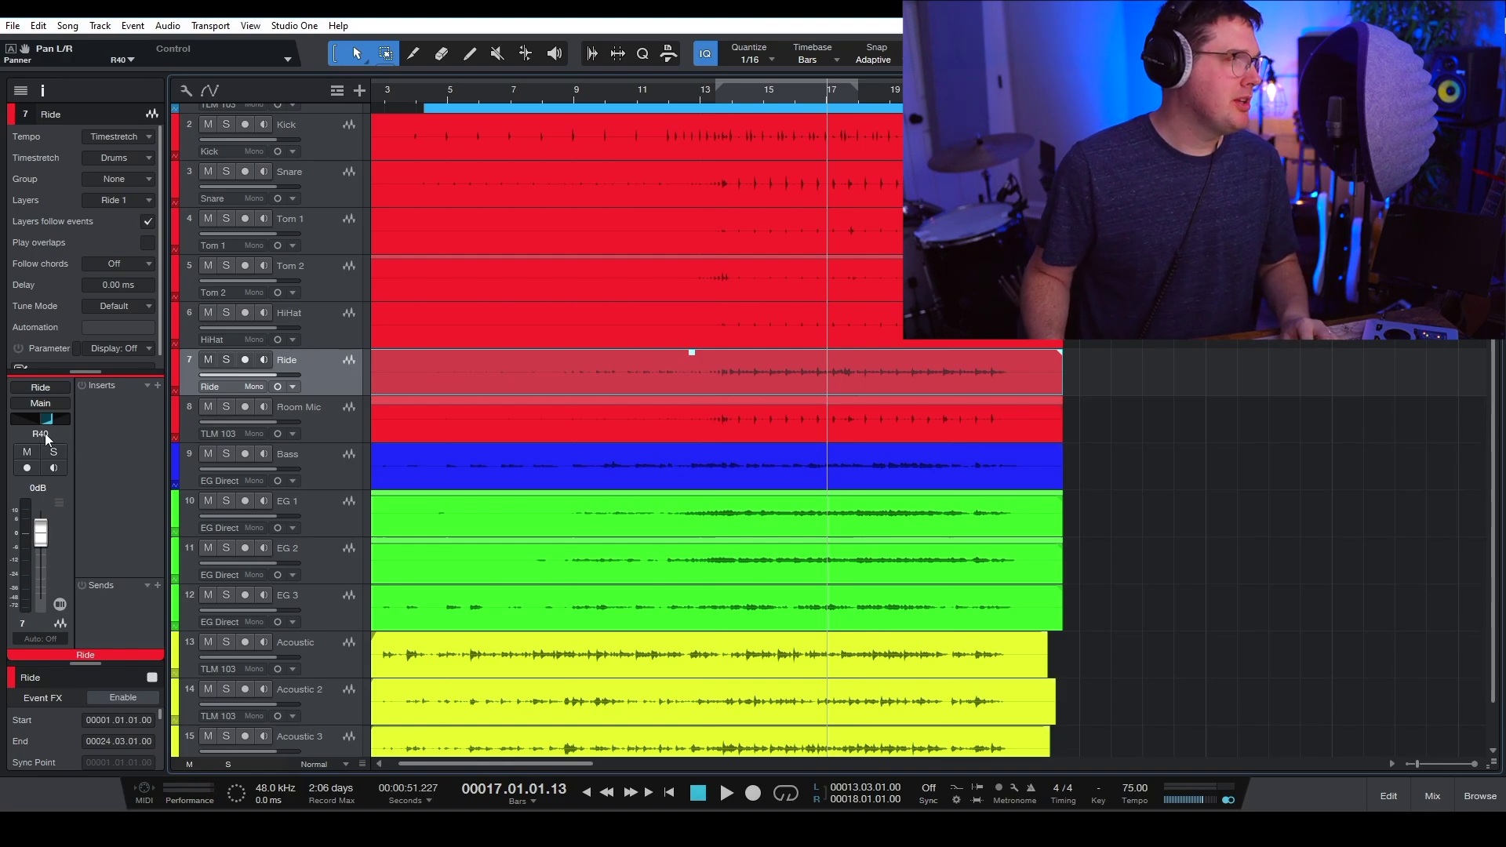
{"action": "left_click", "coordinate": [47, 435]}
{"action": "type", "text": "r40"}
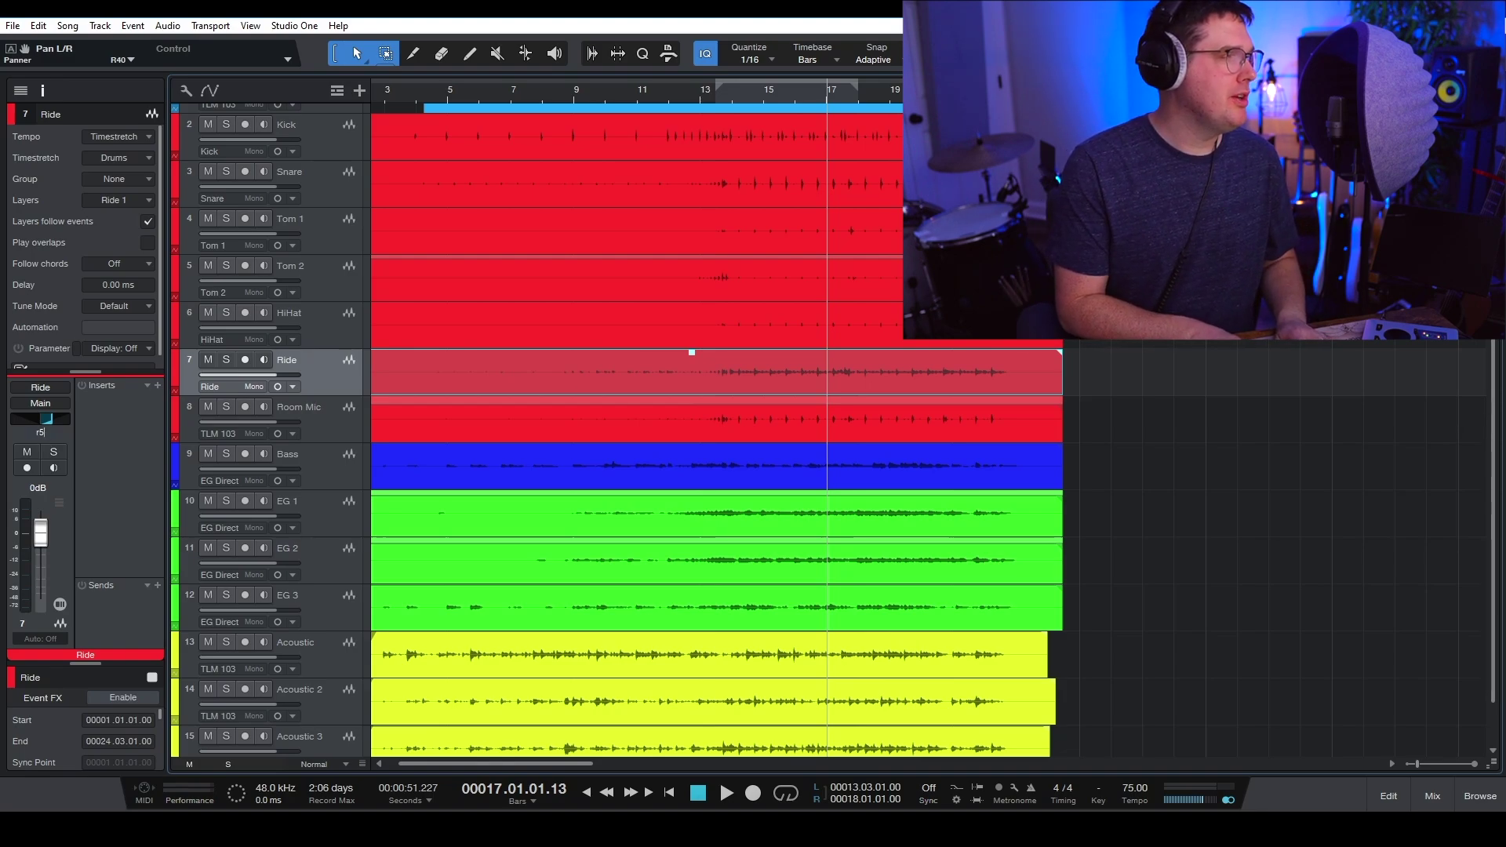
{"action": "key", "text": "Return"}
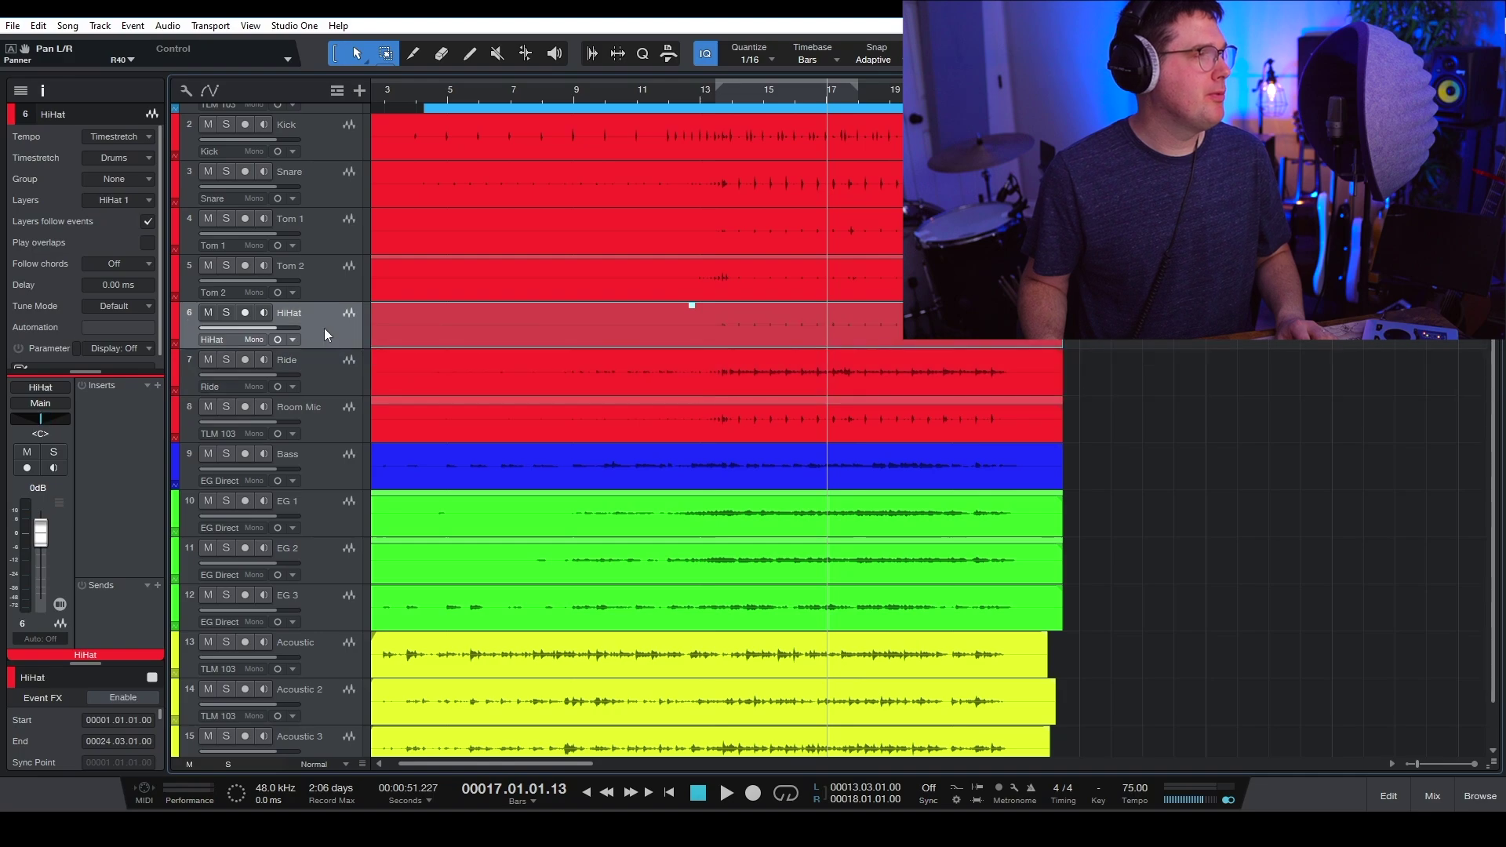
Pan the HiHat track to L40
{"action": "key", "text": "Up"}
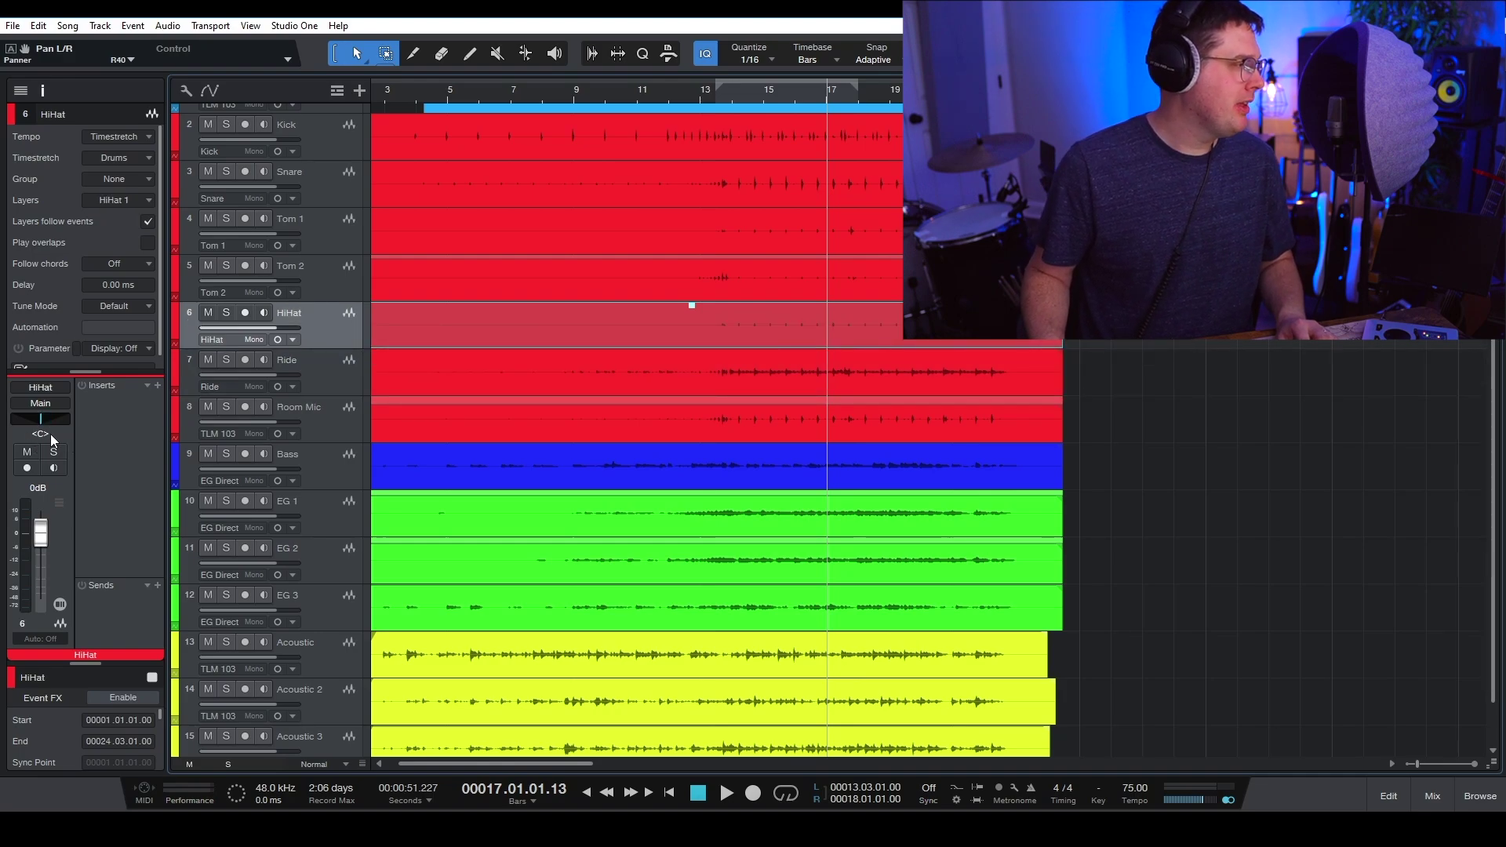
{"action": "double_click", "coordinate": [51, 436]}
{"action": "type", "text": "l50"}
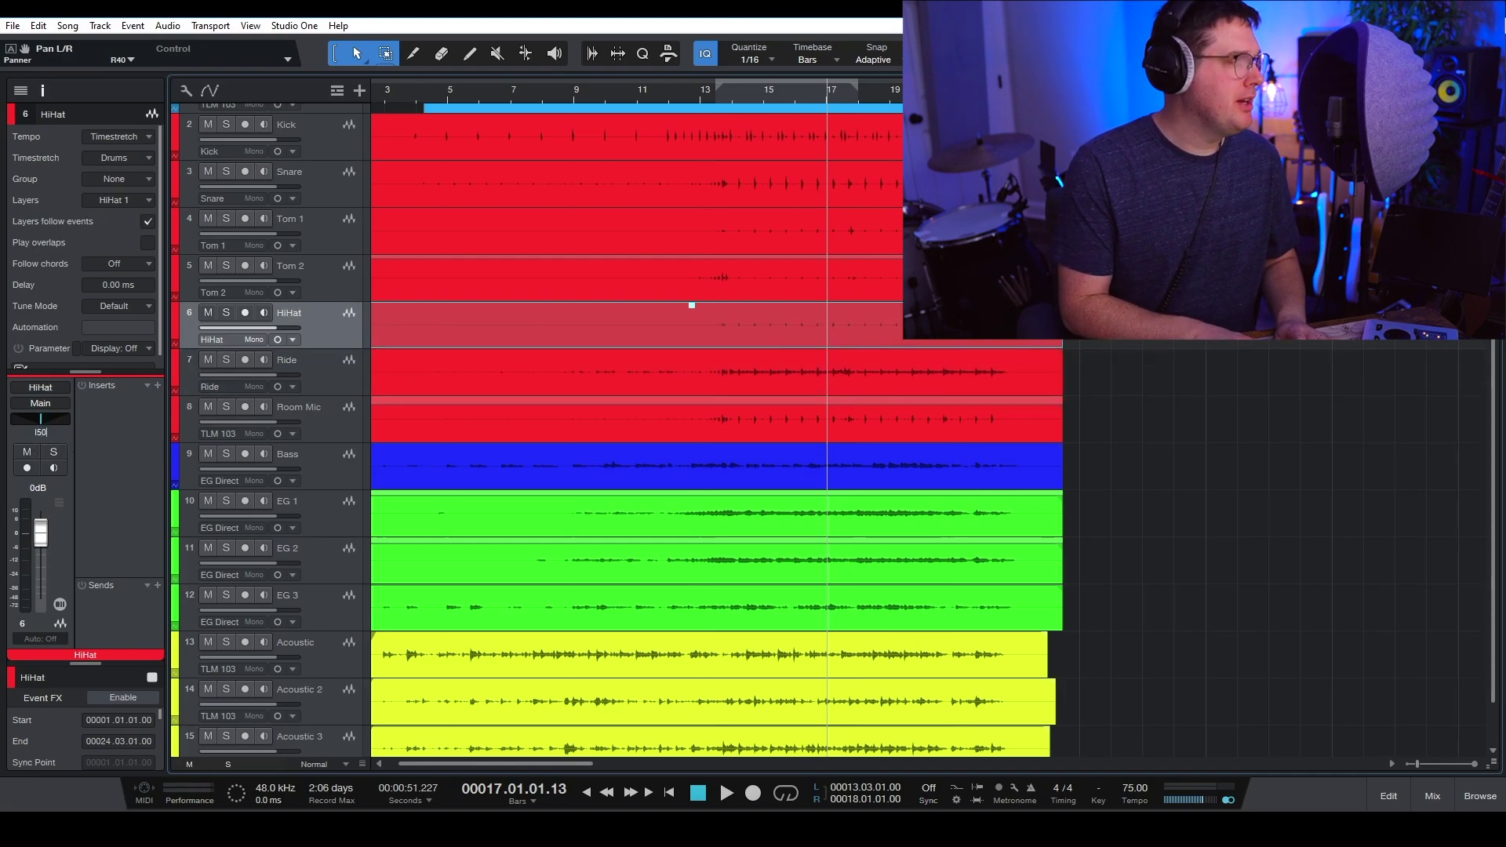
{"action": "key", "text": "Return"}
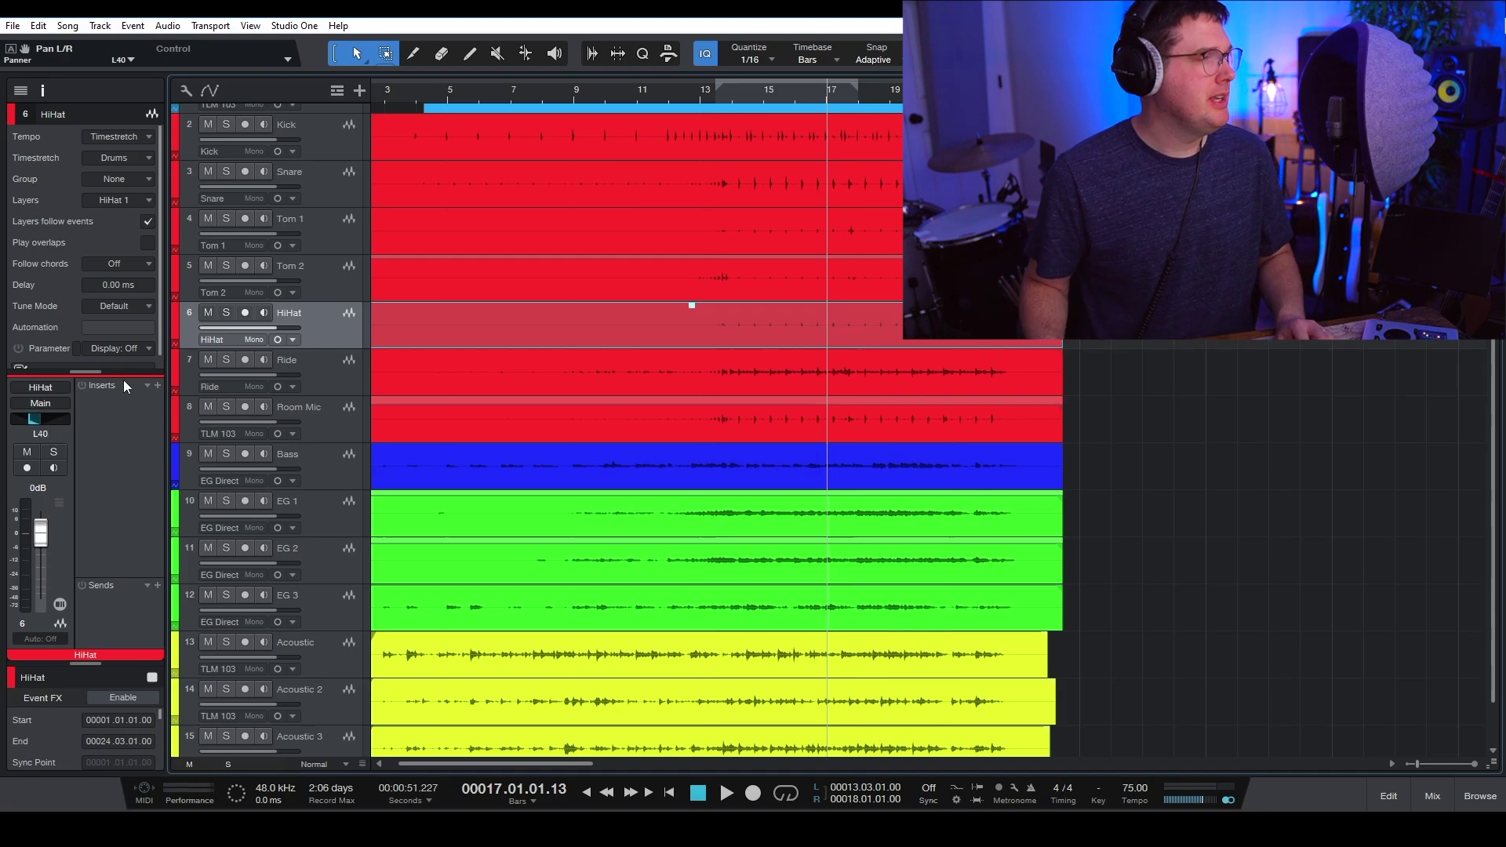
Pan the Tom 2 track to R50
{"action": "left_click", "coordinate": [342, 284]}
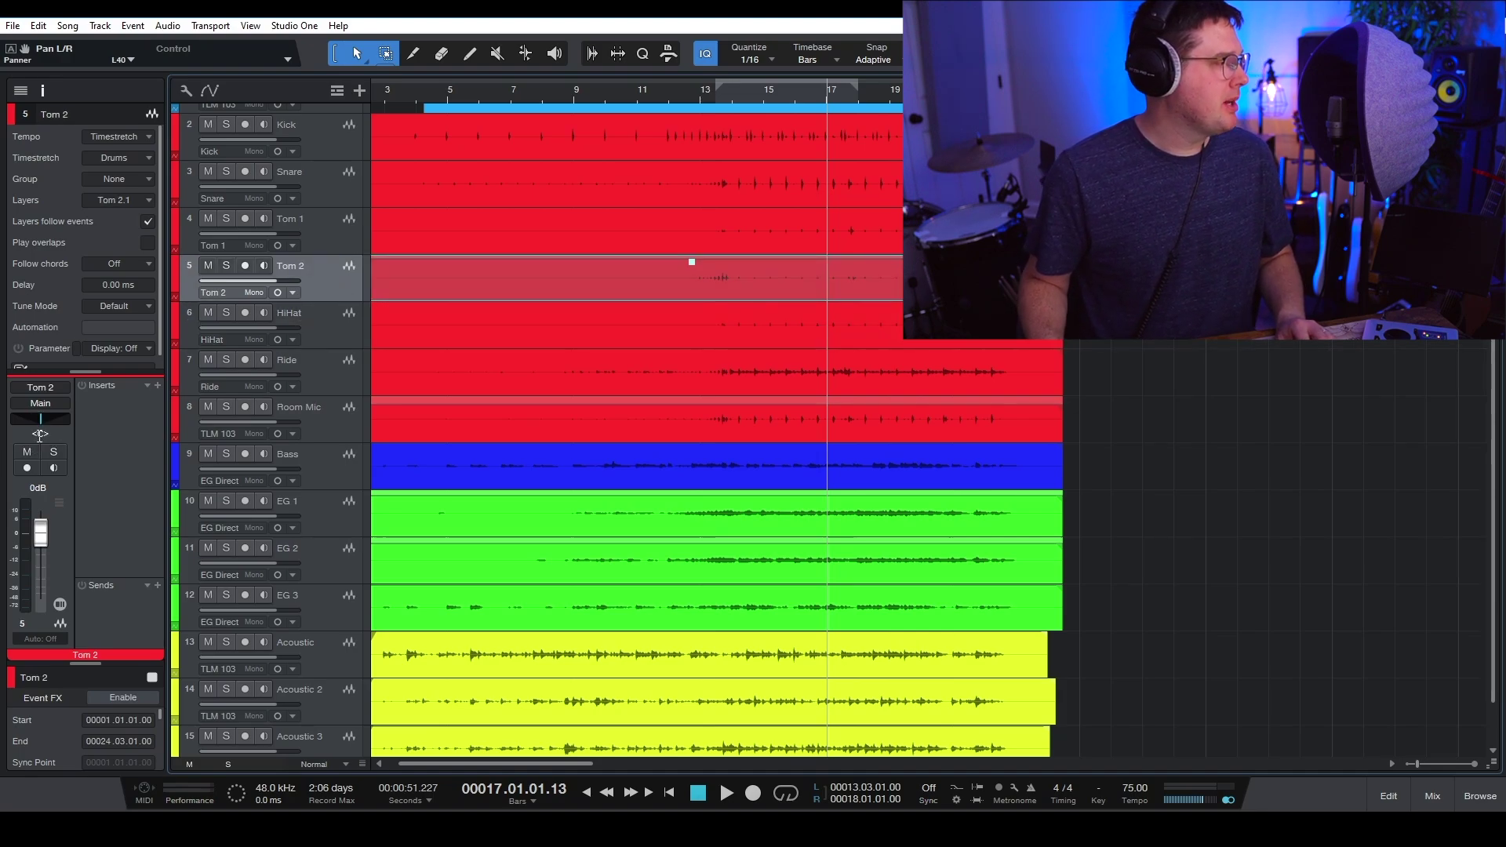
{"action": "double_click", "coordinate": [40, 435]}
{"action": "type", "text": "r"}
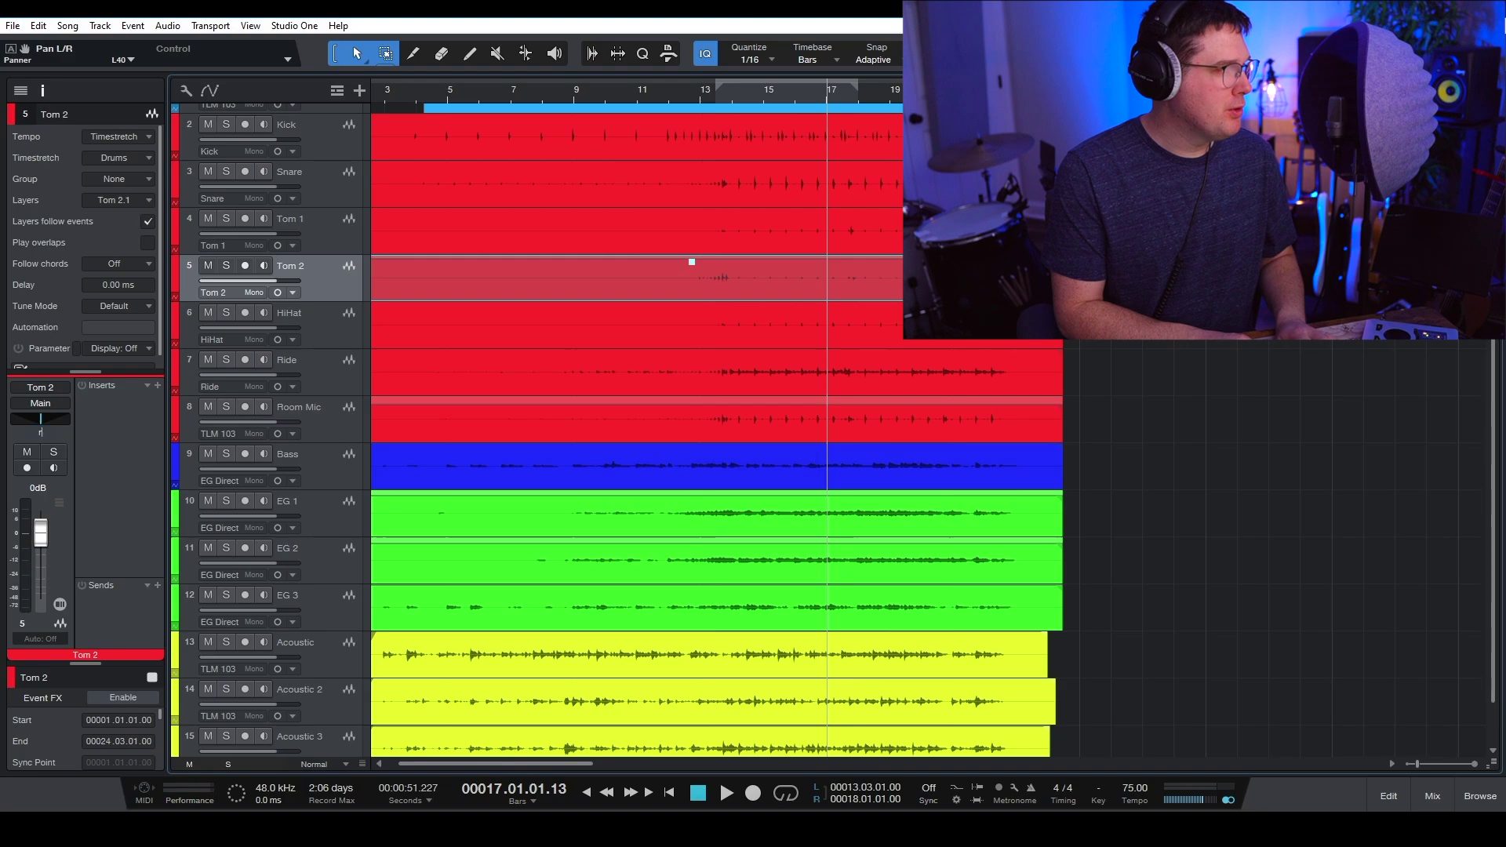
{"action": "type", "text": "50"}
{"action": "key", "text": "Return"}
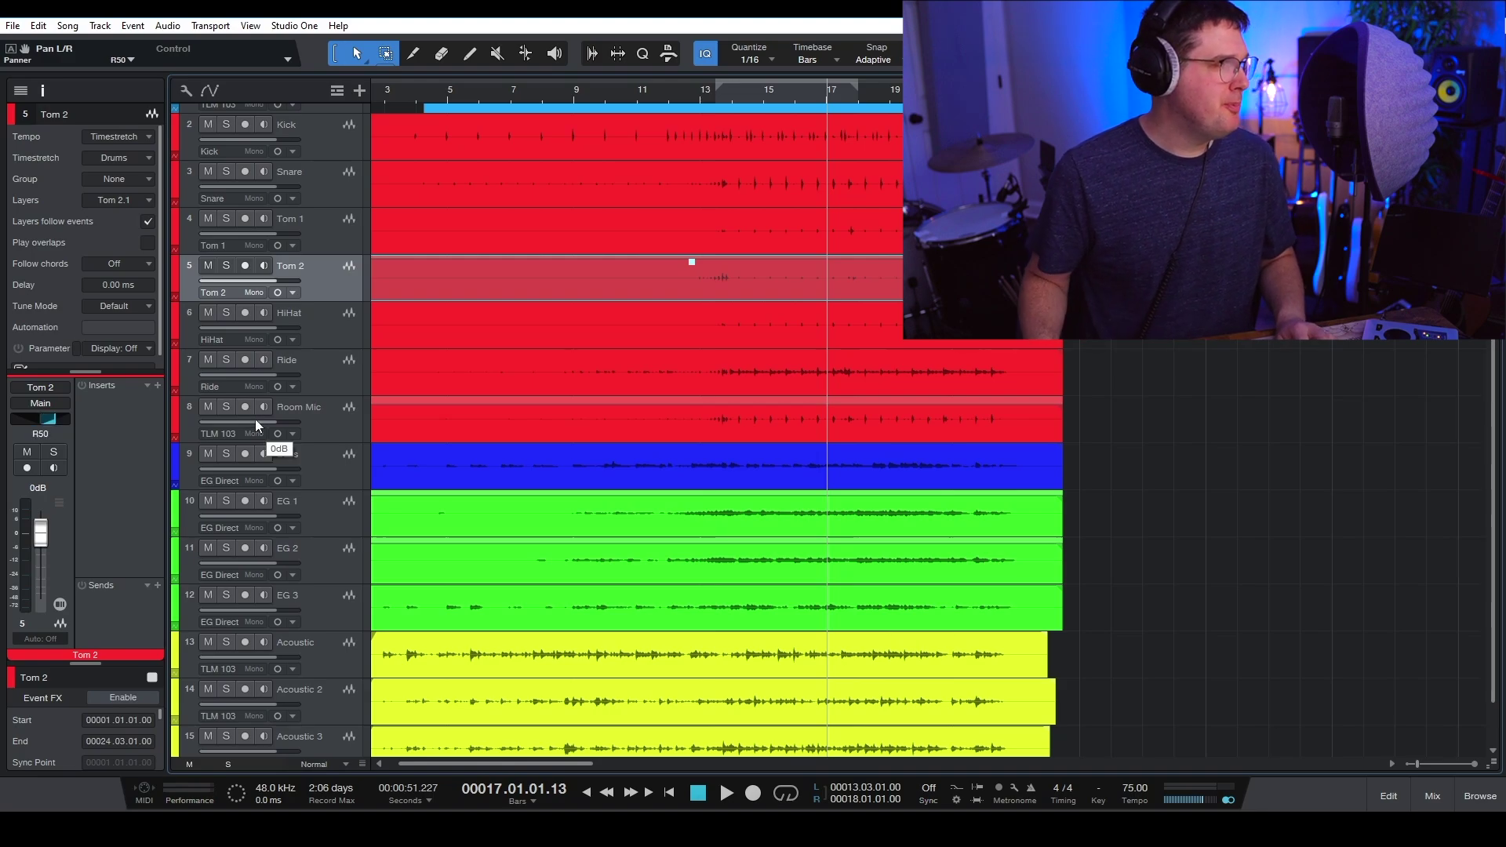
Pan the Tom 1 track to L20
{"action": "left_click", "coordinate": [318, 234]}
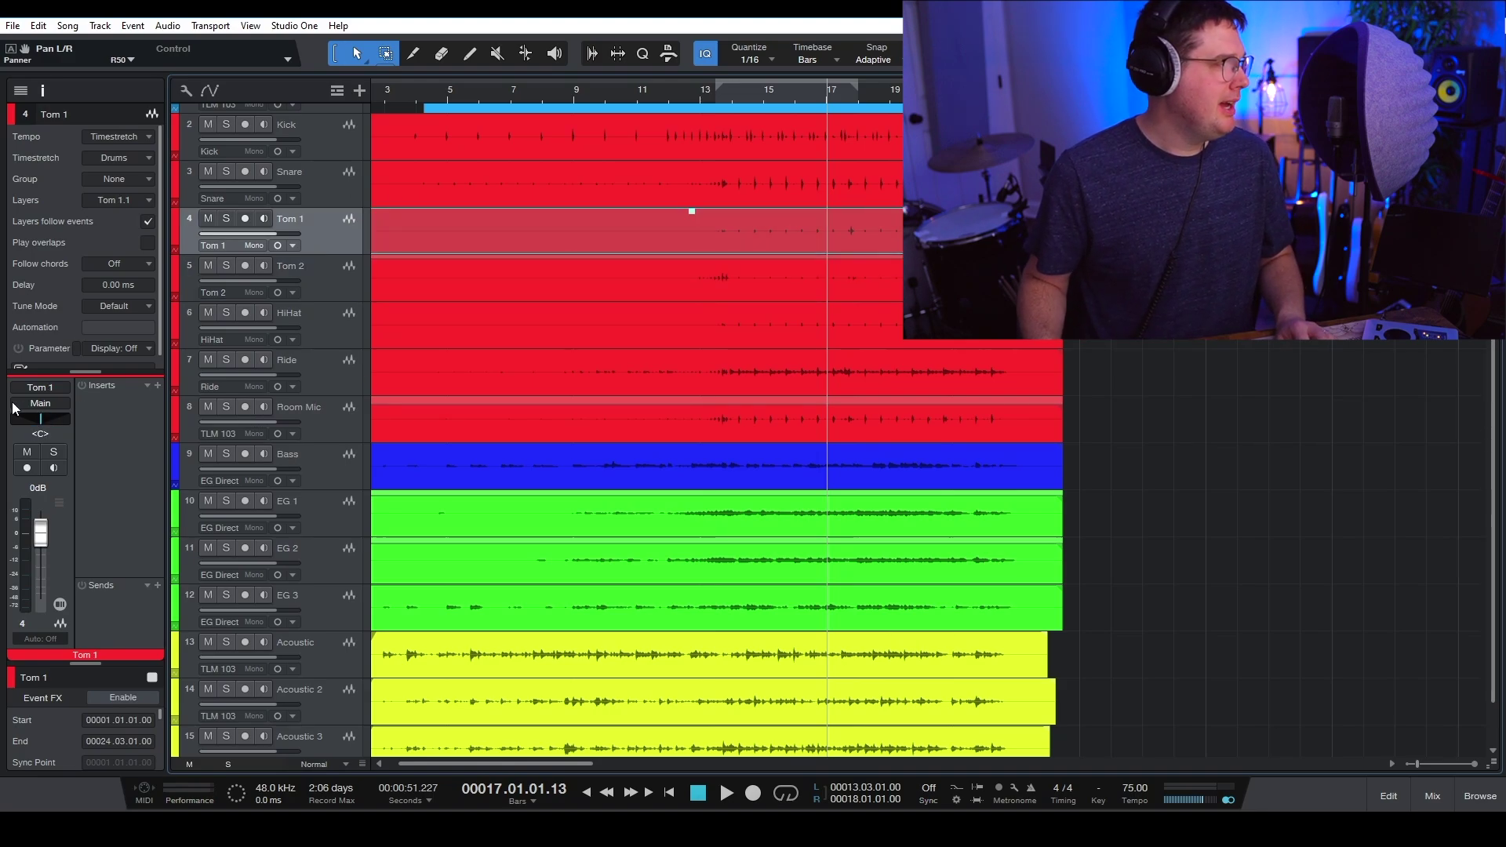
{"action": "double_click", "coordinate": [36, 434]}
{"action": "type", "text": "l20"}
{"action": "key", "text": "Return"}
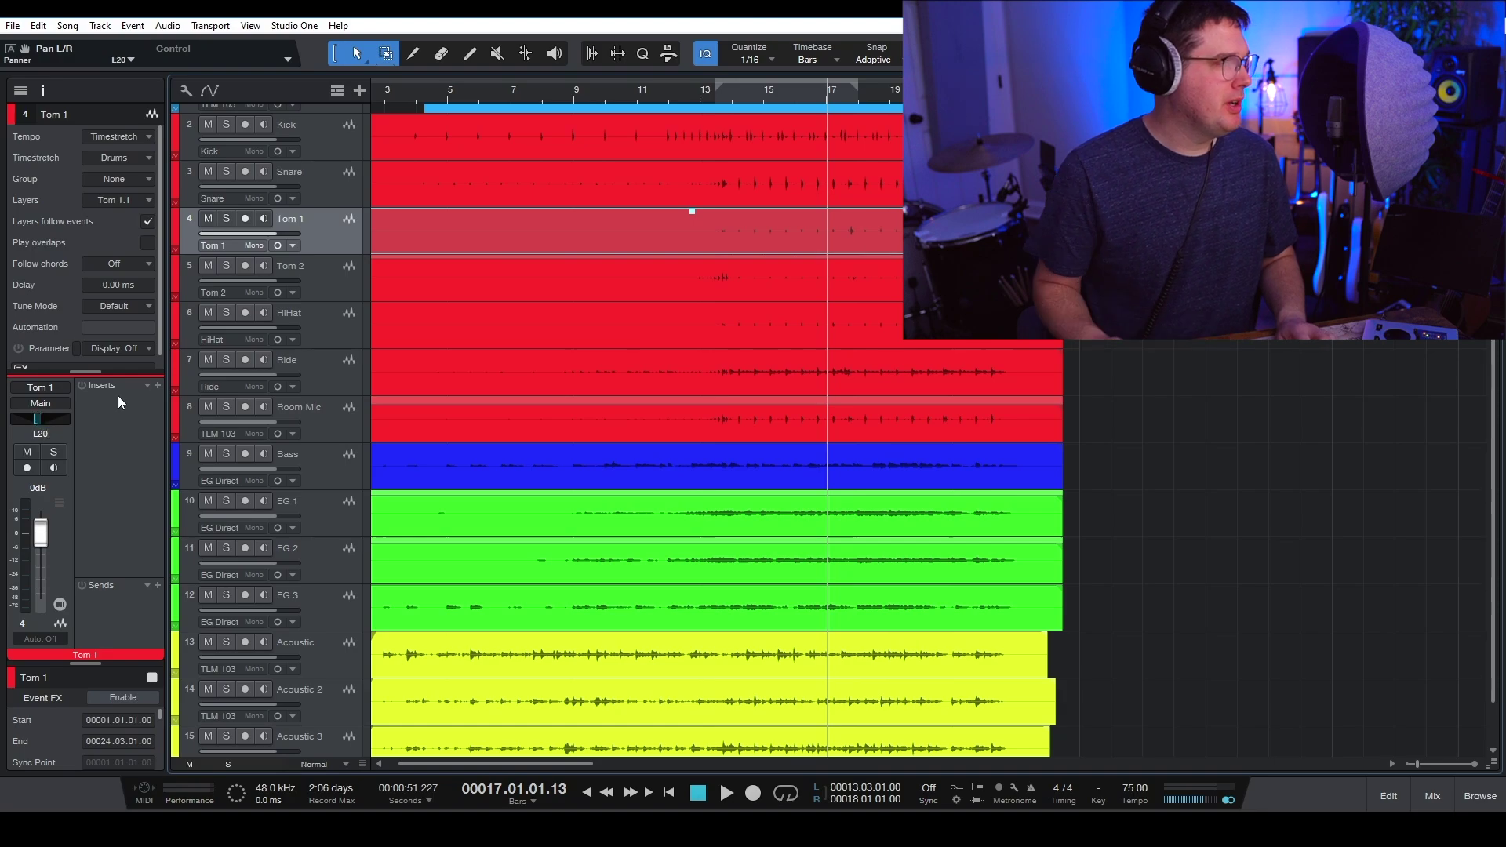
Play the song from bar 13, beat 3 to listen to the panned mix, and stop playback
{"action": "scroll", "coordinate": [331, 227], "scroll_direction": "up", "scroll_amount": 1}
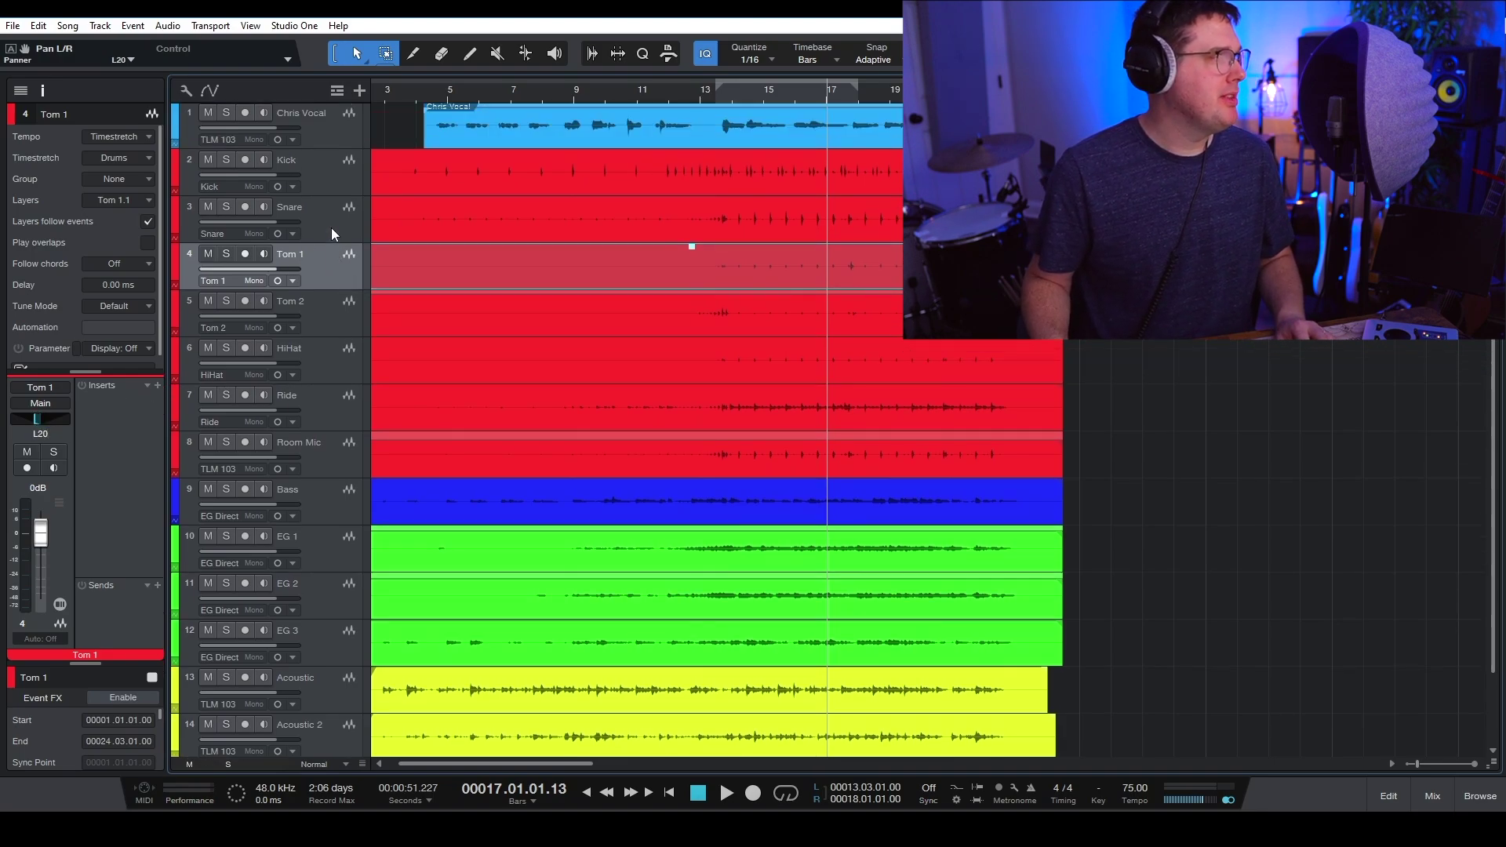
{"action": "left_click", "coordinate": [717, 92]}
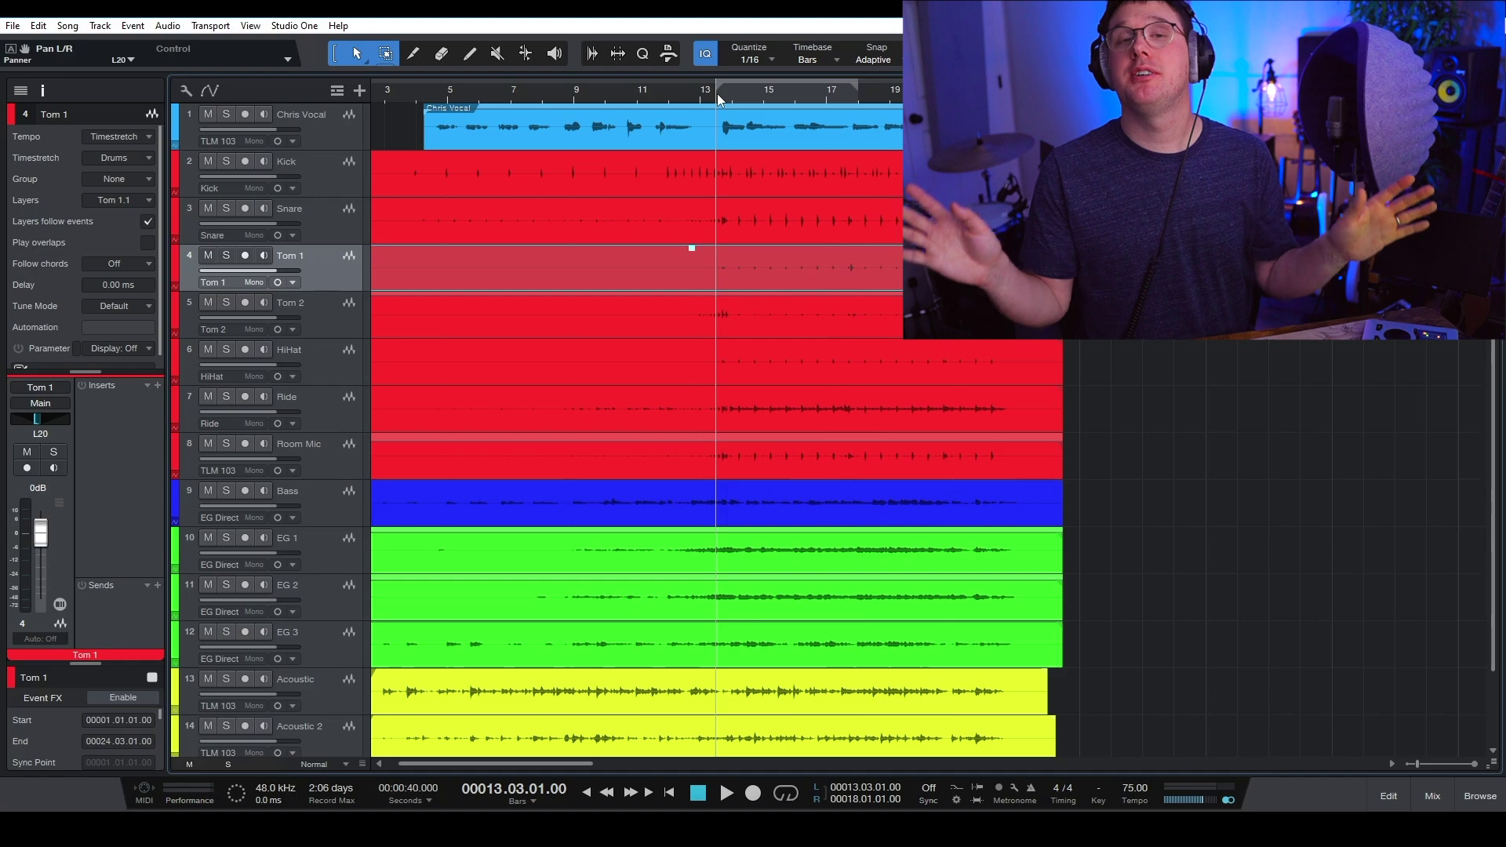
{"action": "key", "text": "space"}
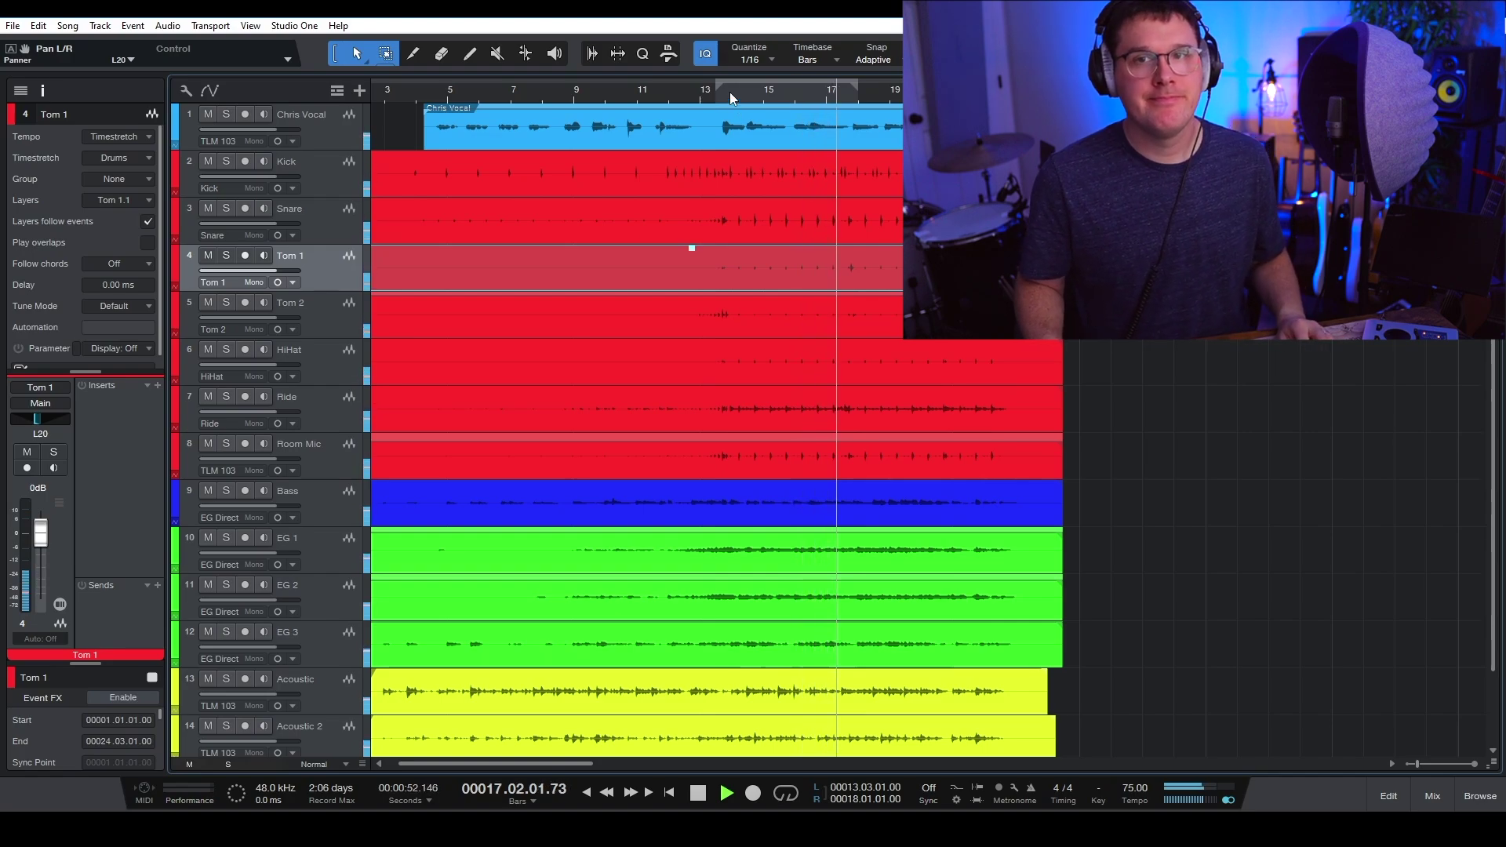
{"action": "key", "text": "space"}
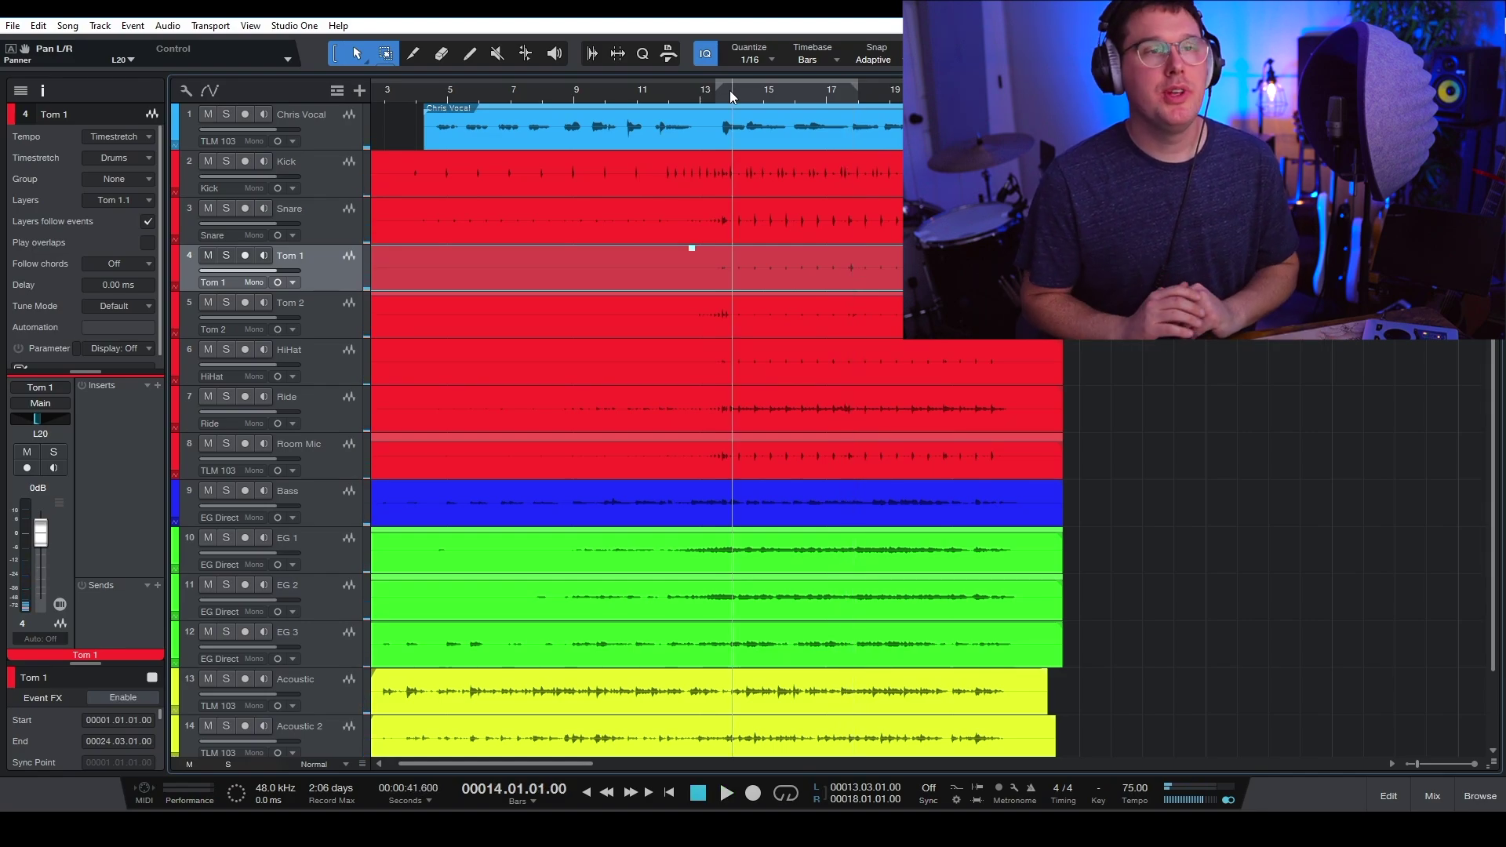
Open the audio event on the vocal track for editing with Melodyne
{"action": "left_click", "coordinate": [729, 128]}
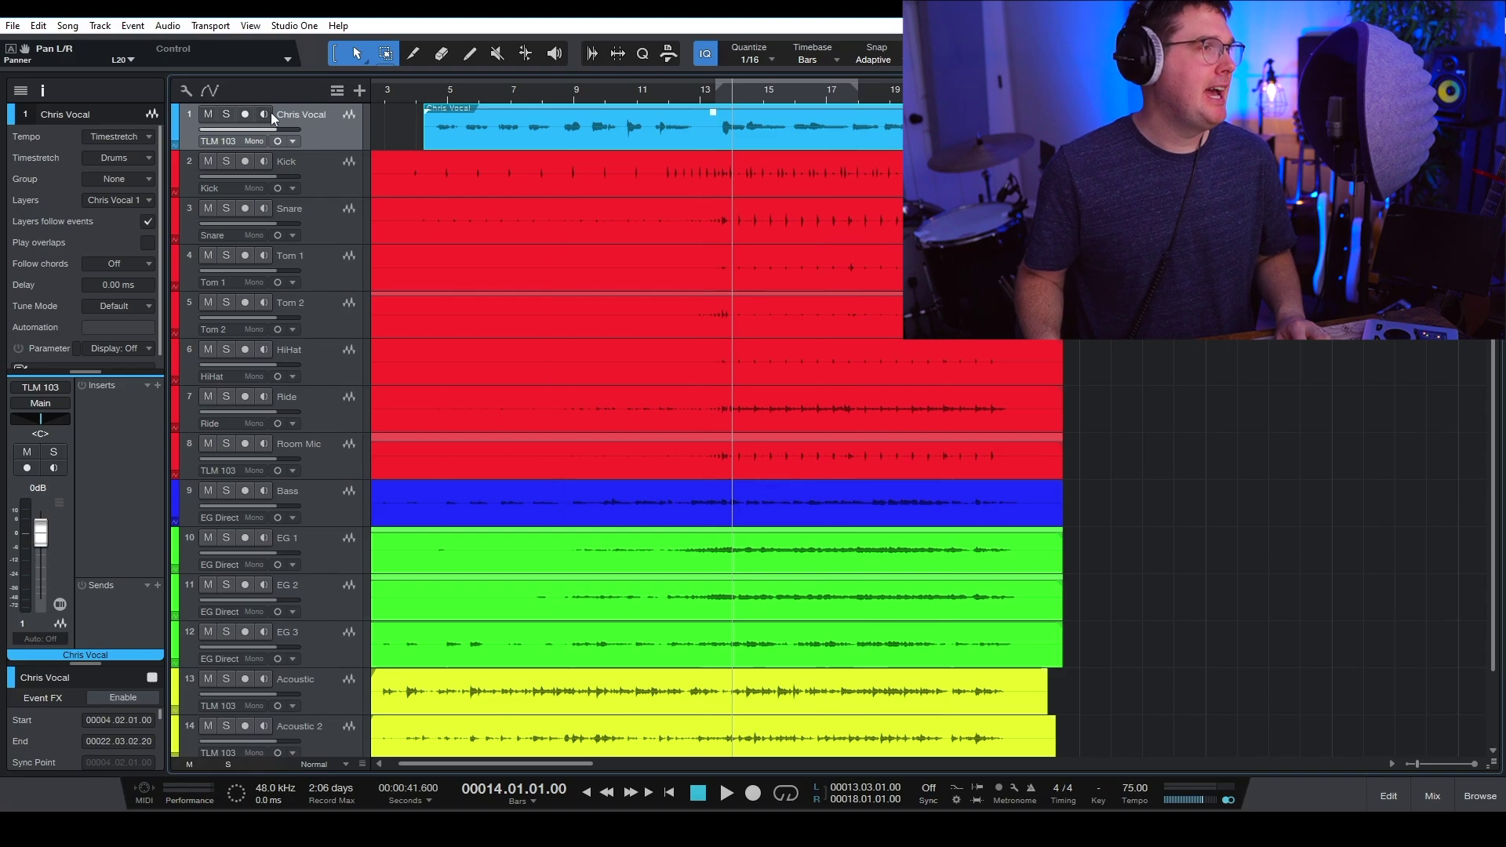
{"action": "right_click", "coordinate": [748, 144]}
{"action": "key", "text": "Escape"}
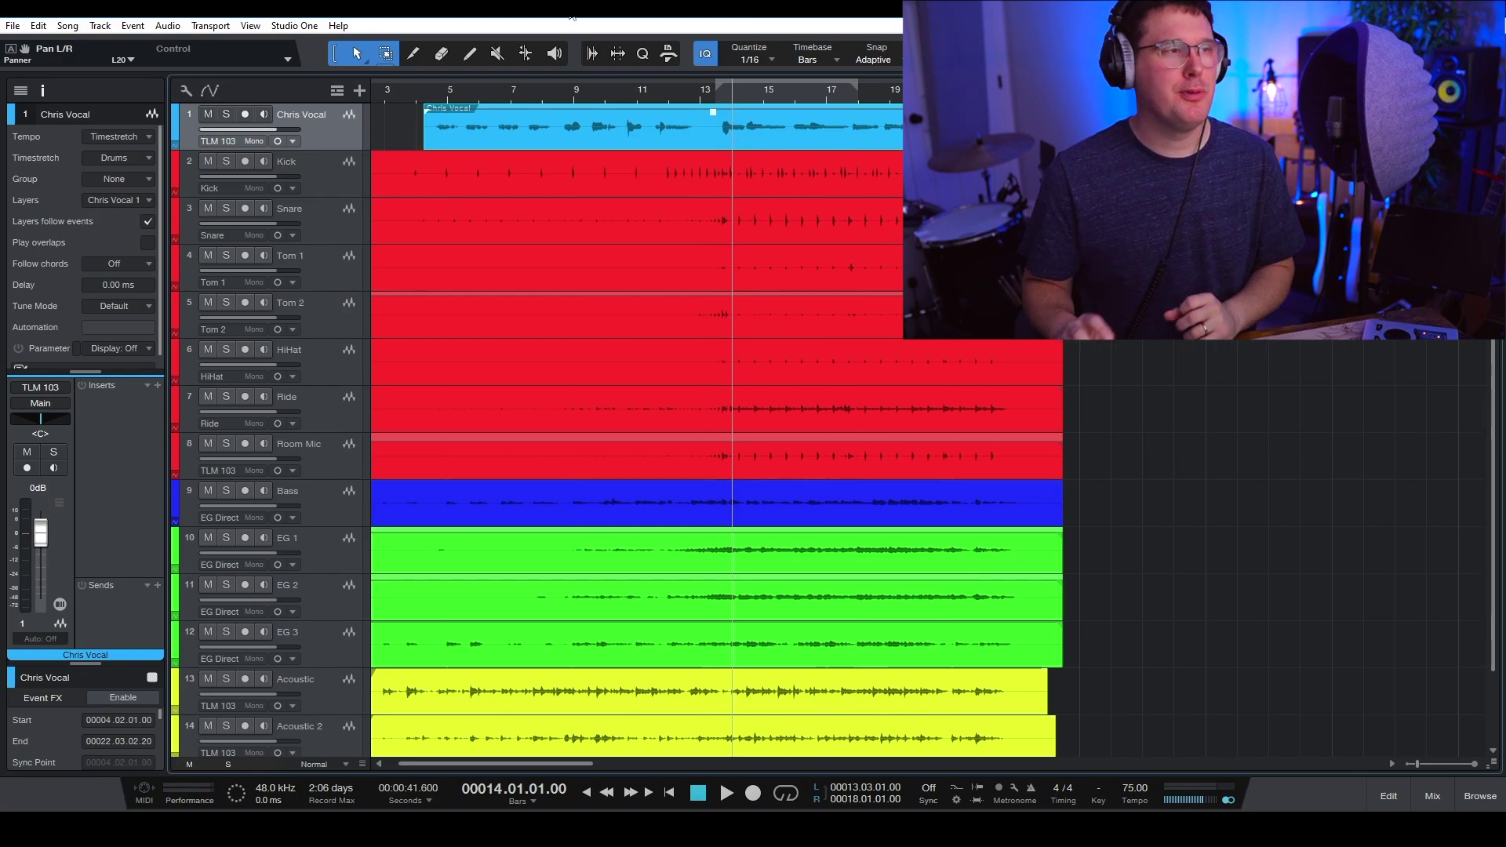
{"action": "right_click", "coordinate": [786, 138]}
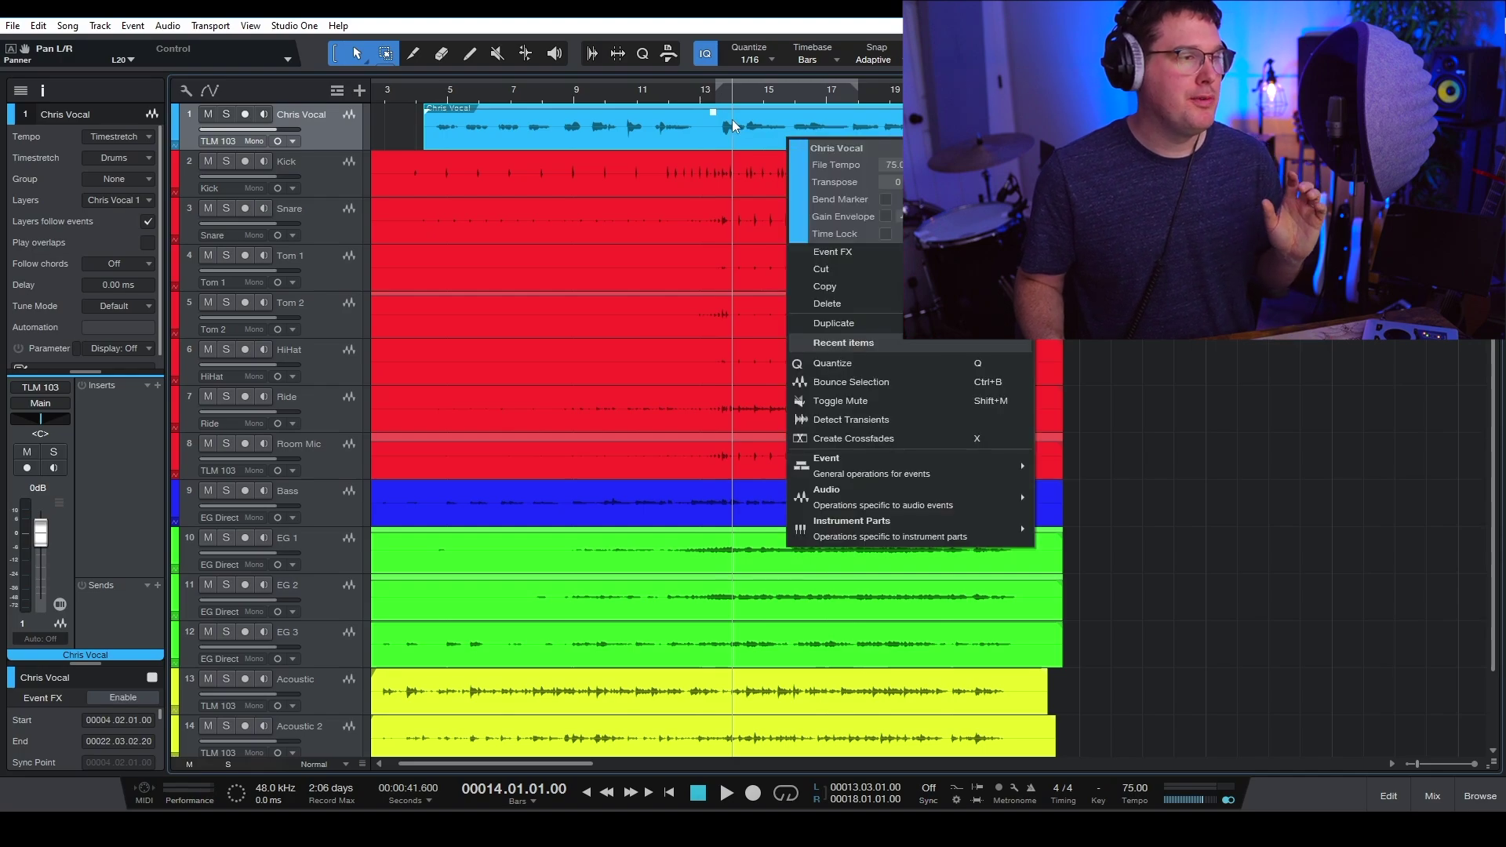
{"action": "mouse_move", "coordinate": [921, 496]}
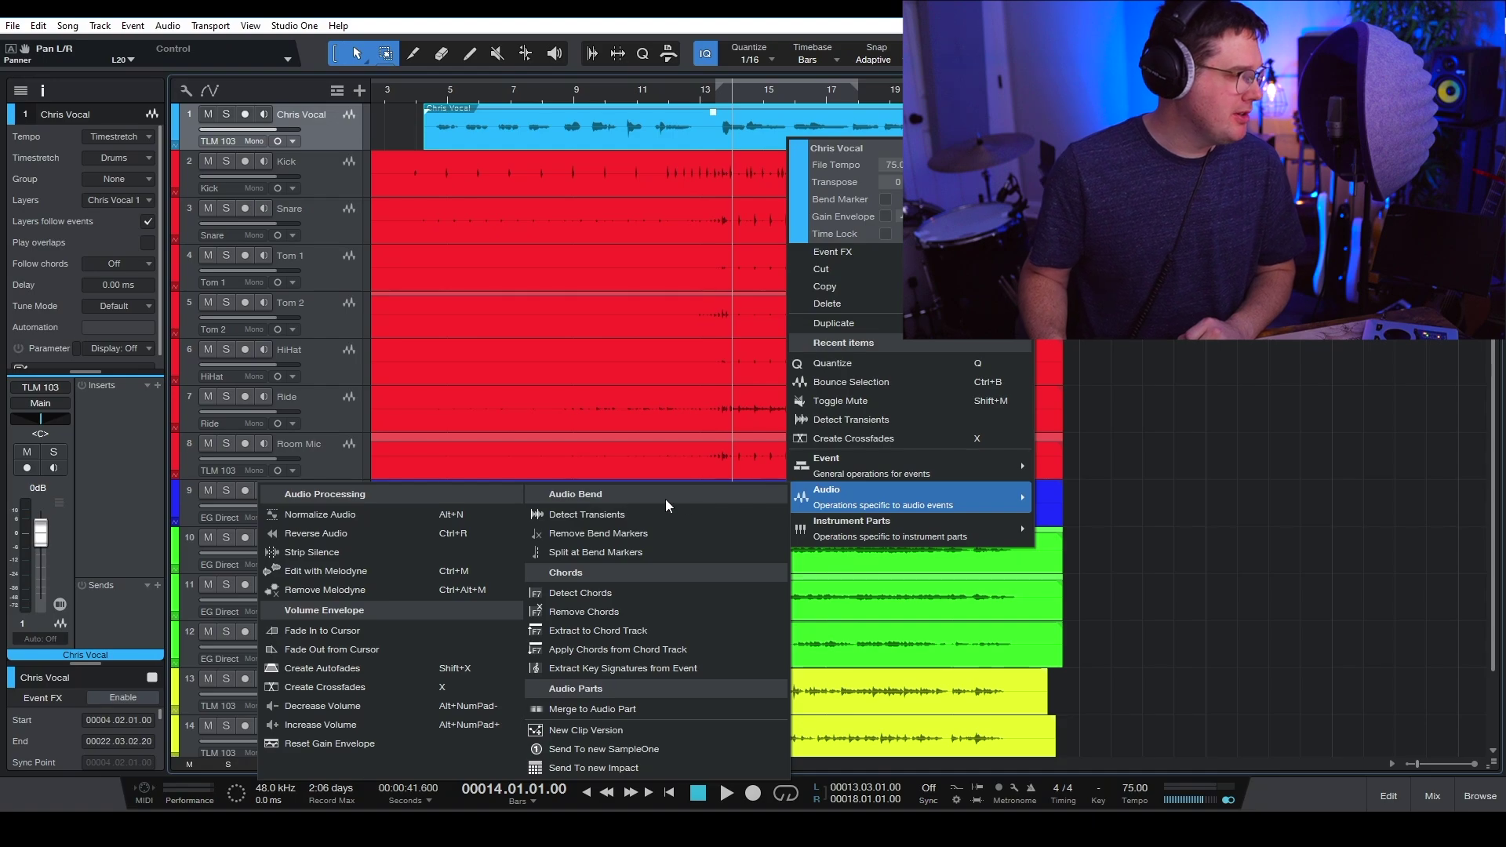
{"action": "left_click", "coordinate": [392, 569]}
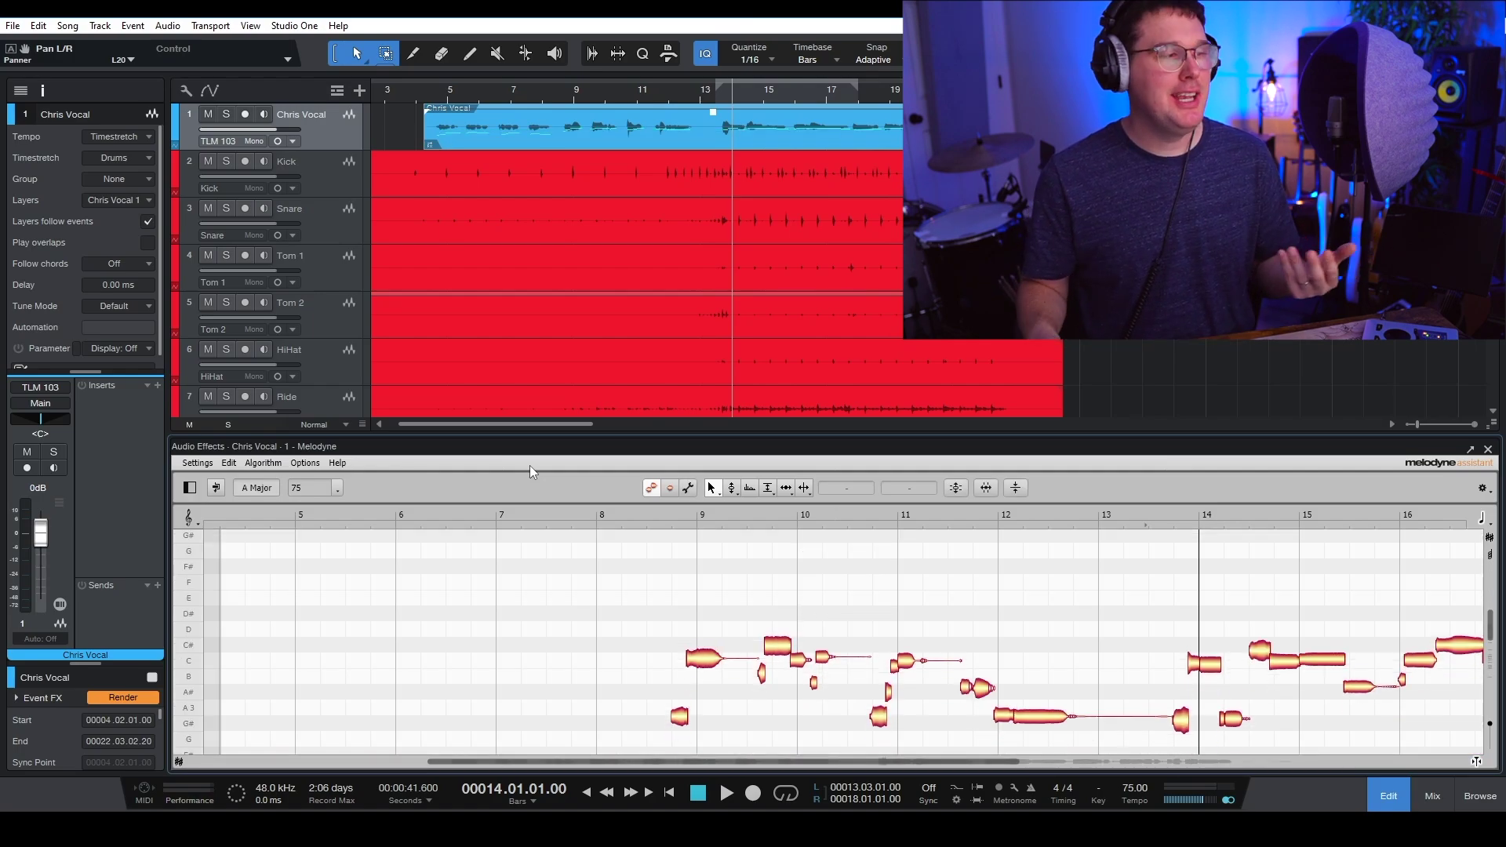
Correct the pitch of all the vocal notes in Melodyne with Pitch Center at 70% and Pitch Drift at 32%
{"action": "scroll", "coordinate": [853, 681], "scroll_direction": "down", "scroll_amount": 5}
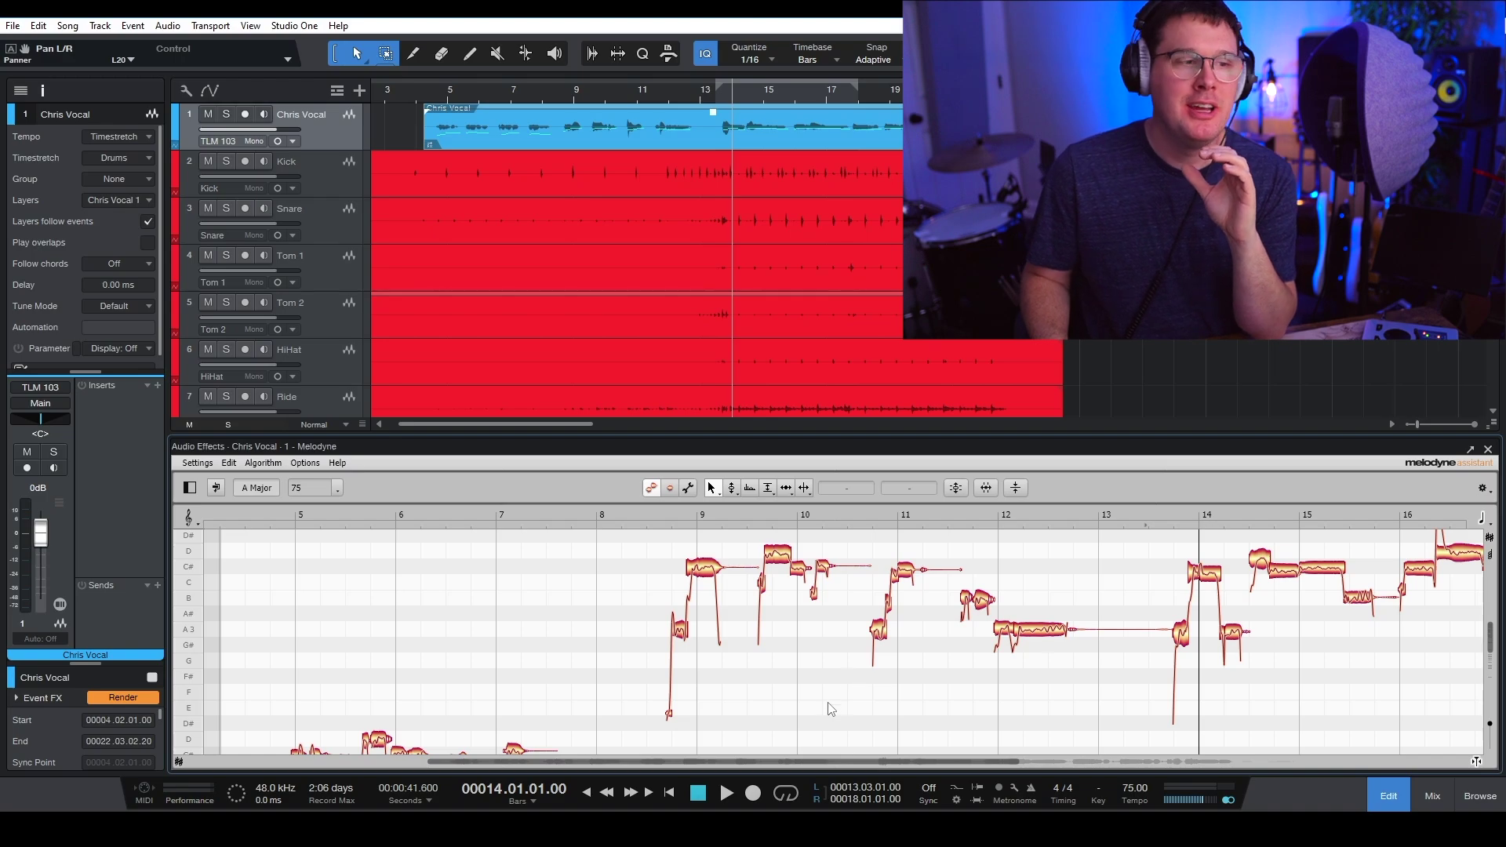
{"action": "scroll", "coordinate": [831, 719], "scroll_direction": "down", "scroll_amount": 8}
{"action": "scroll", "coordinate": [765, 736], "scroll_direction": "up", "scroll_amount": 9}
{"action": "scroll", "coordinate": [772, 745], "scroll_direction": "up", "scroll_amount": 4}
{"action": "left_click_drag", "start_coordinate": [786, 760], "coordinate": [1164, 753]}
{"action": "scroll", "coordinate": [851, 608], "scroll_direction": "down", "scroll_amount": 4}
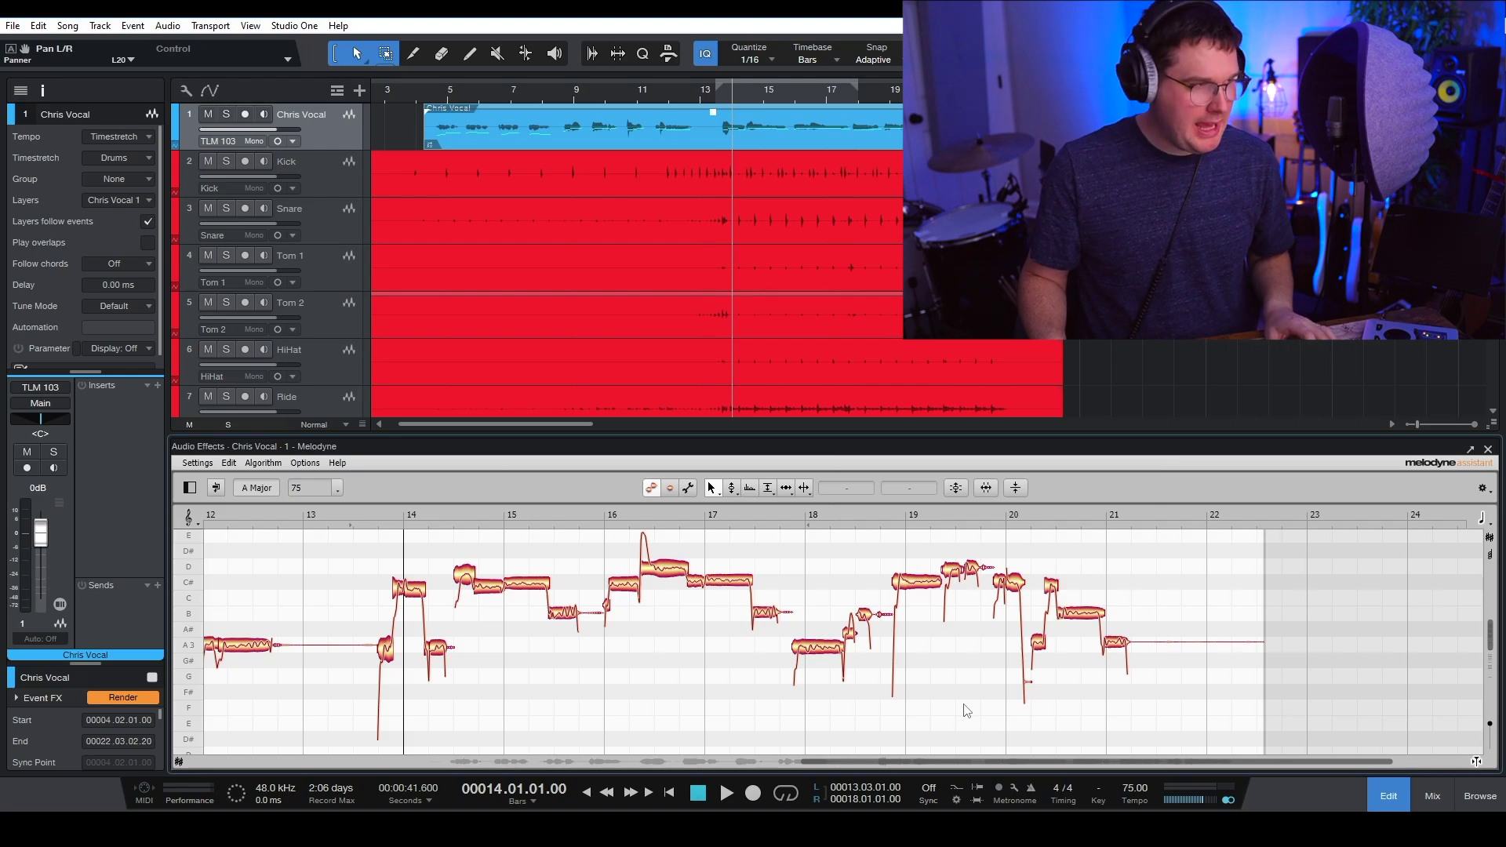
{"action": "key", "text": "ctrl+a"}
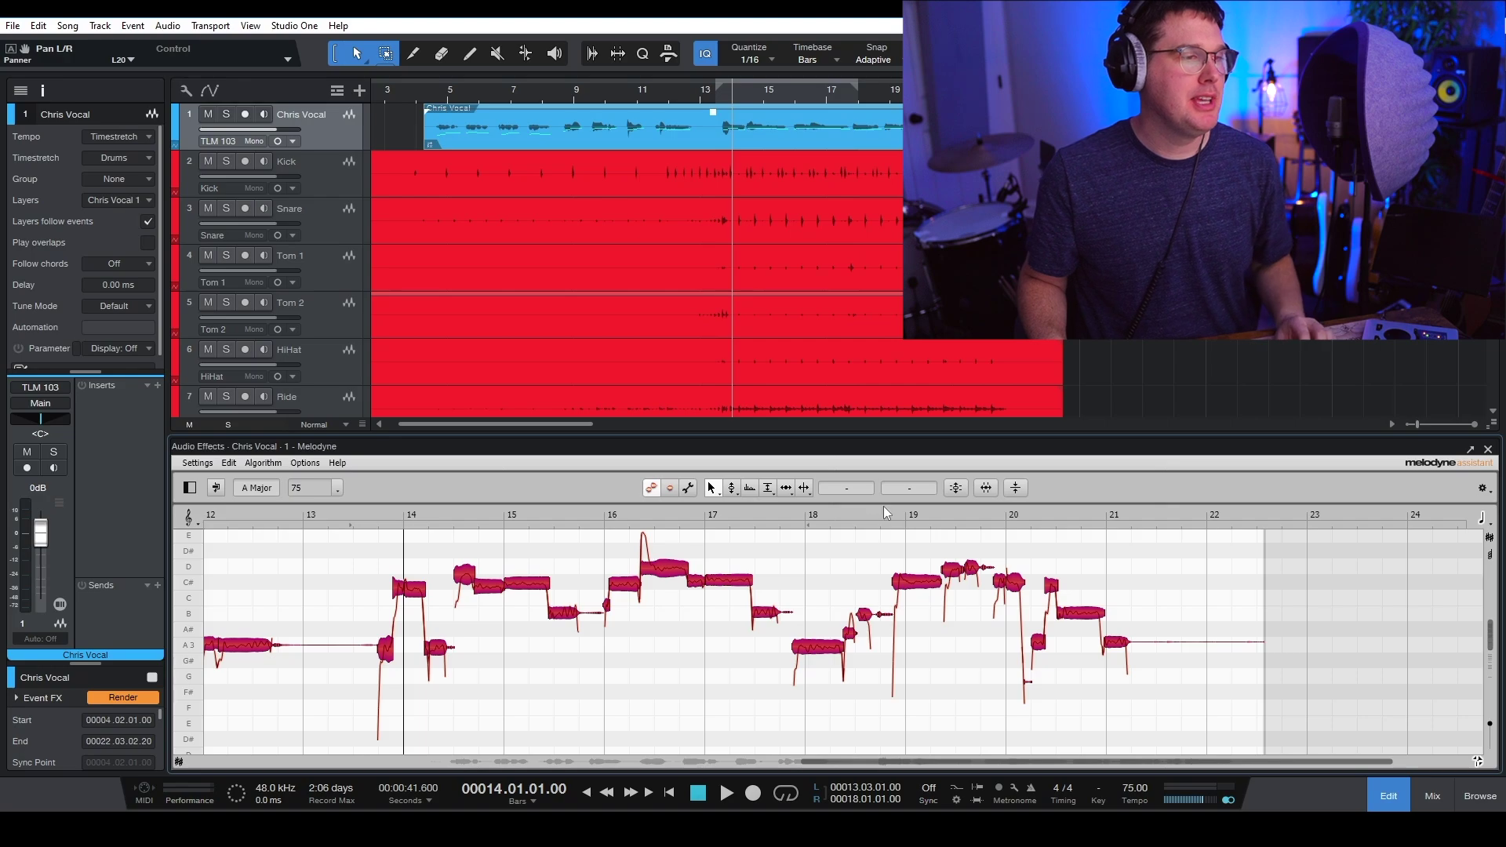
{"action": "left_click", "coordinate": [956, 488]}
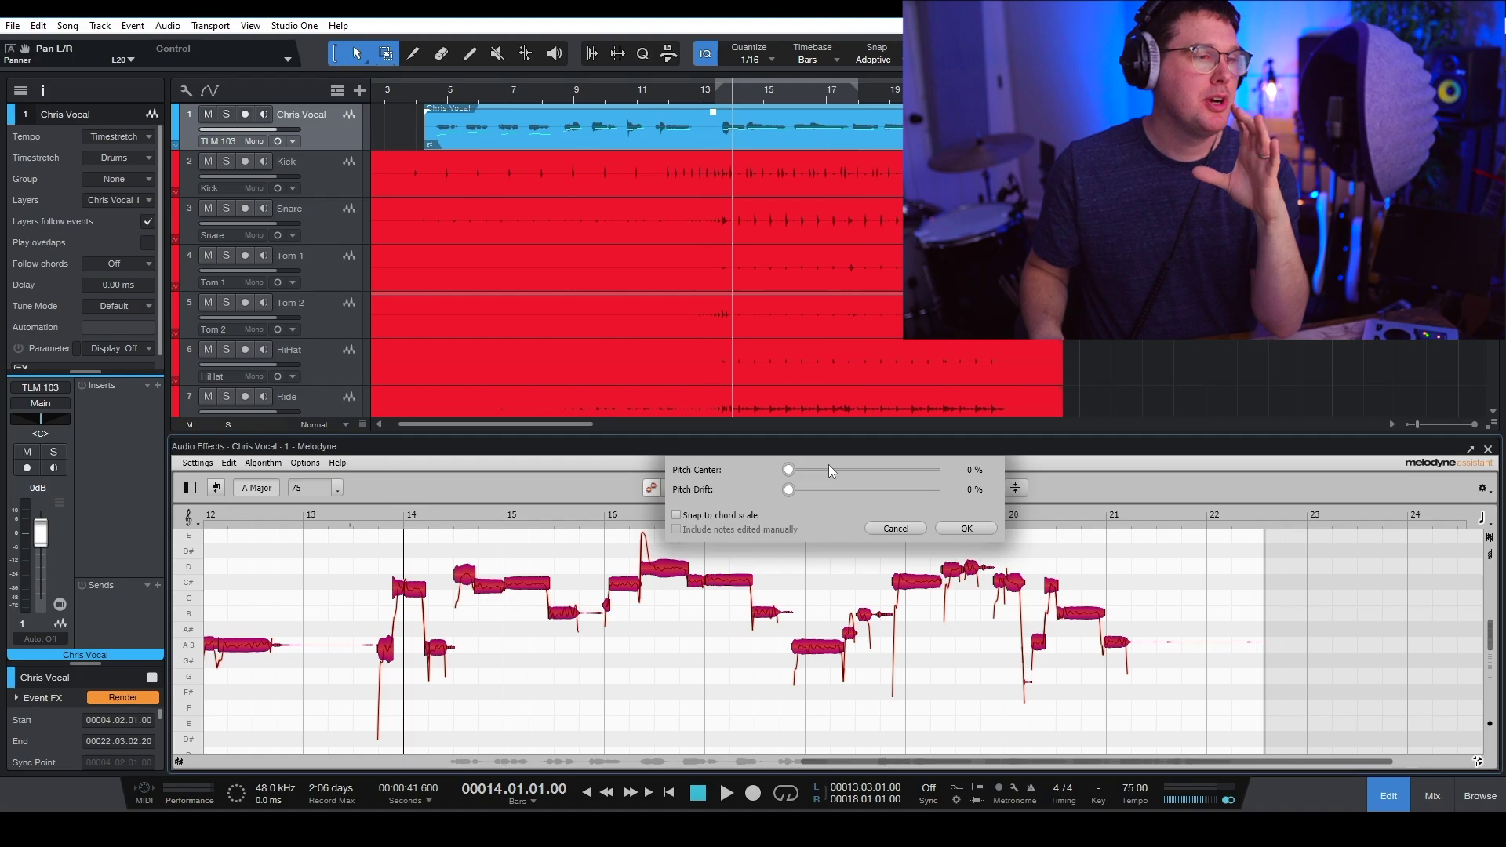
{"action": "left_click_drag", "start_coordinate": [808, 467], "coordinate": [889, 479]}
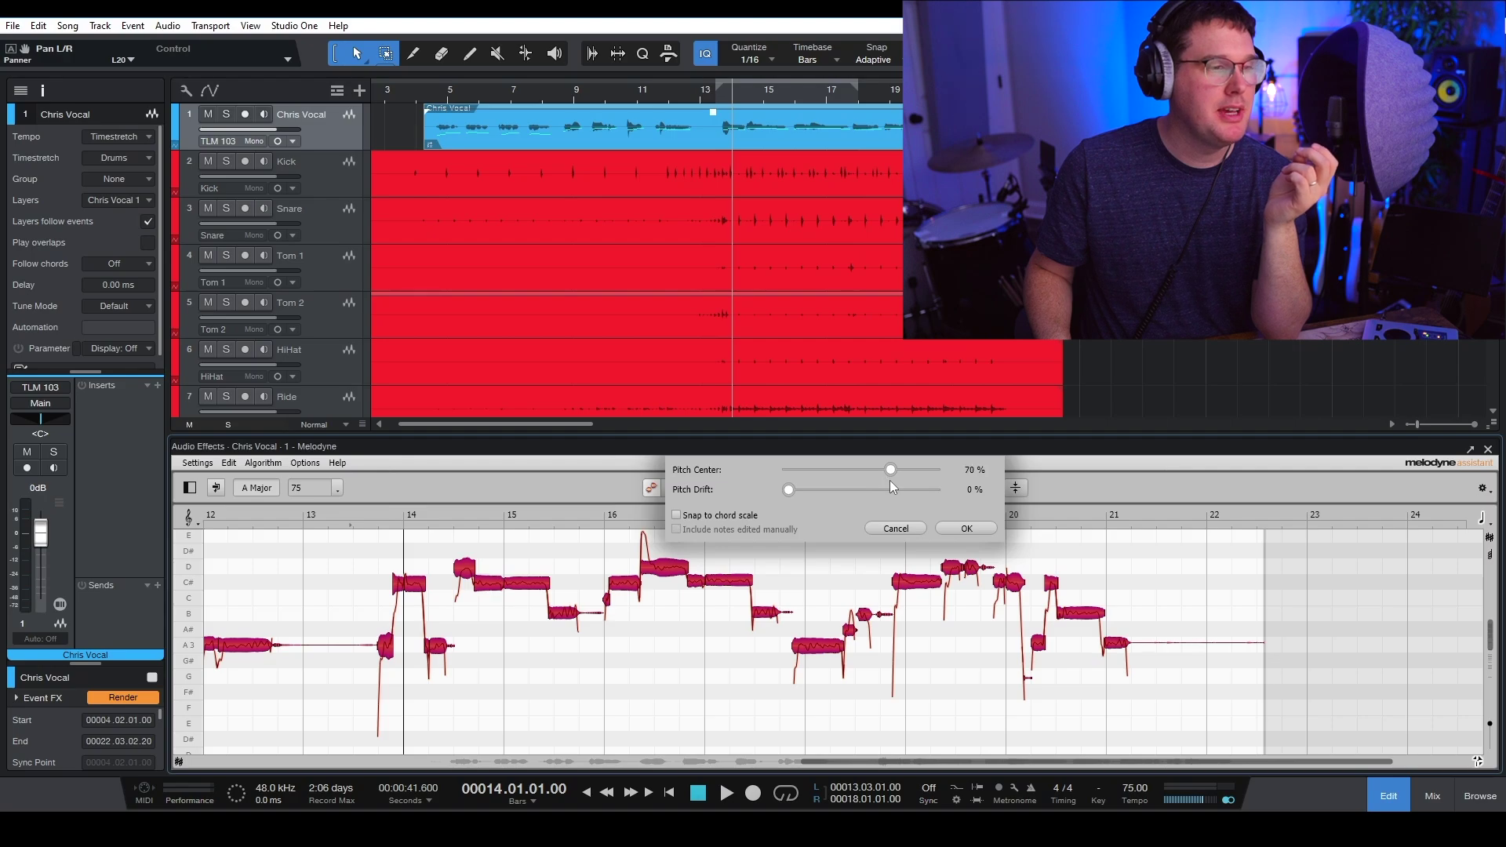
{"action": "left_click_drag", "start_coordinate": [788, 489], "coordinate": [826, 489]}
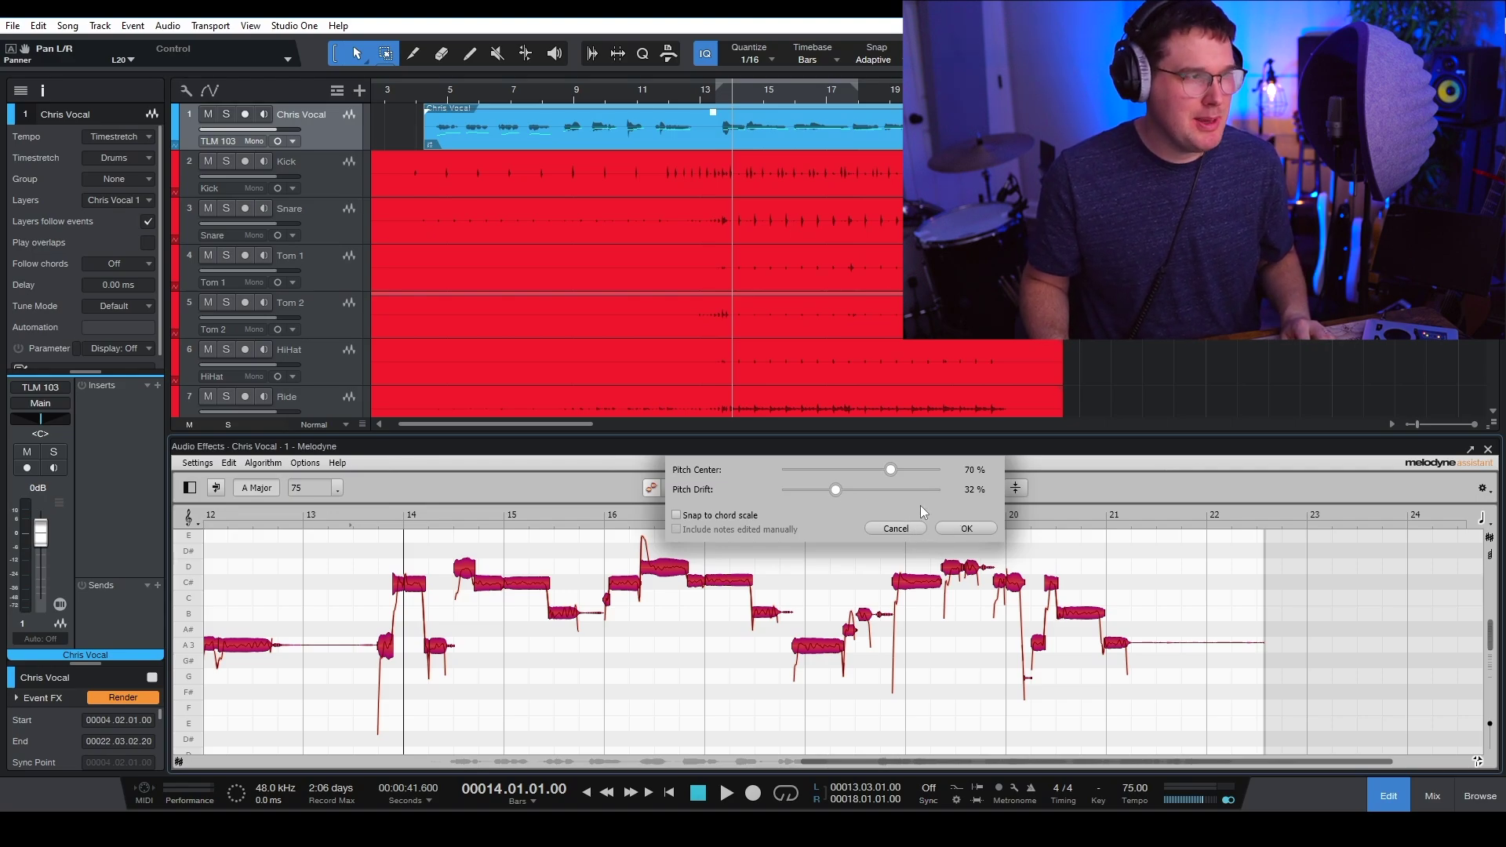
{"action": "left_click", "coordinate": [974, 528]}
Solo the vocal track, play the corrected part from around bar 13, and unsolo the track
{"action": "left_click", "coordinate": [708, 96]}
{"action": "key", "text": "s"}
{"action": "key", "text": "space"}
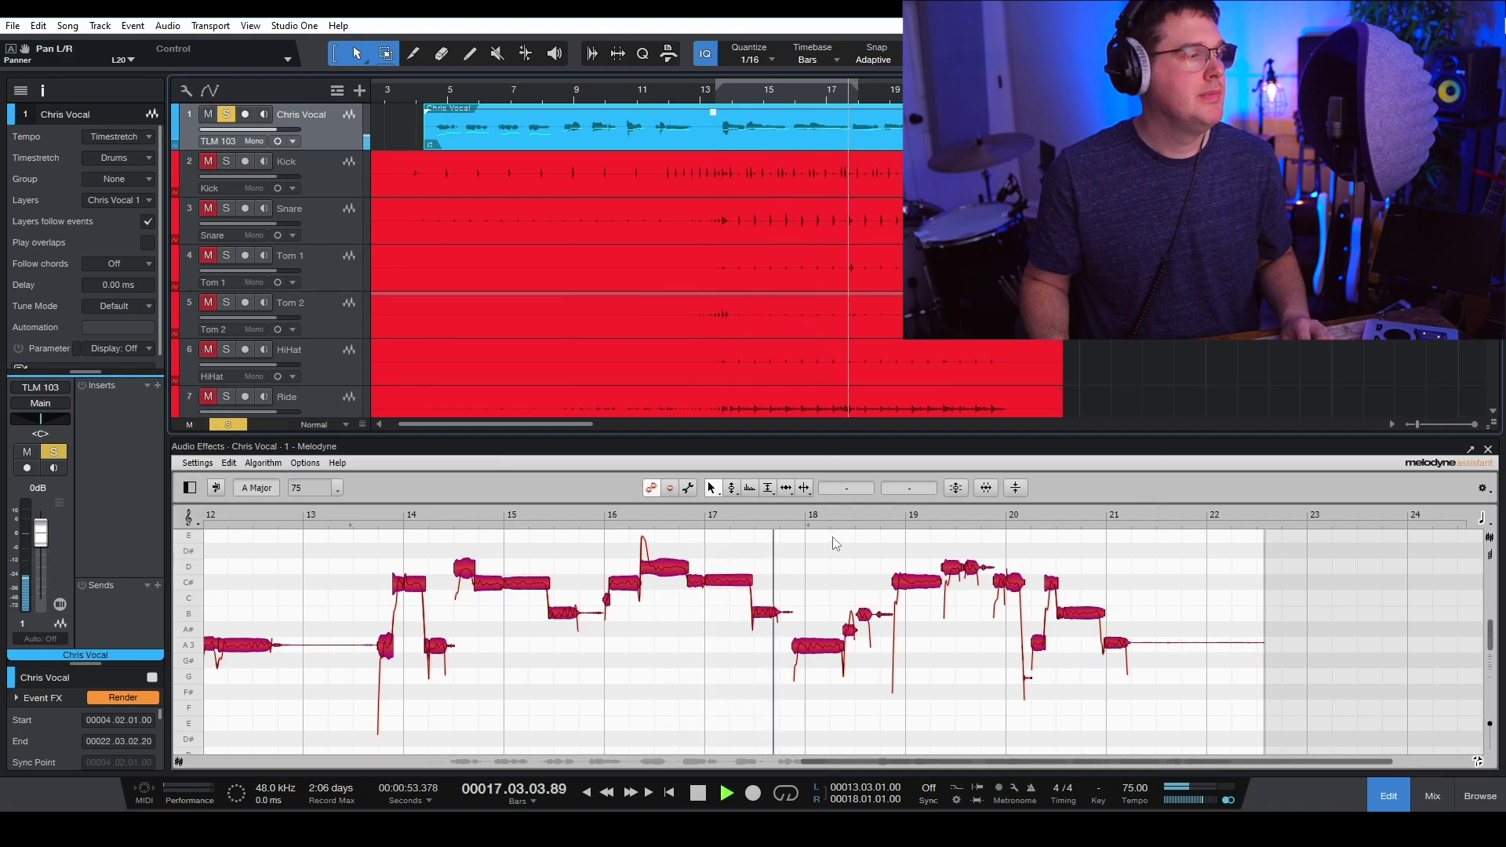
{"action": "key", "text": "space"}
{"action": "key", "text": "s"}
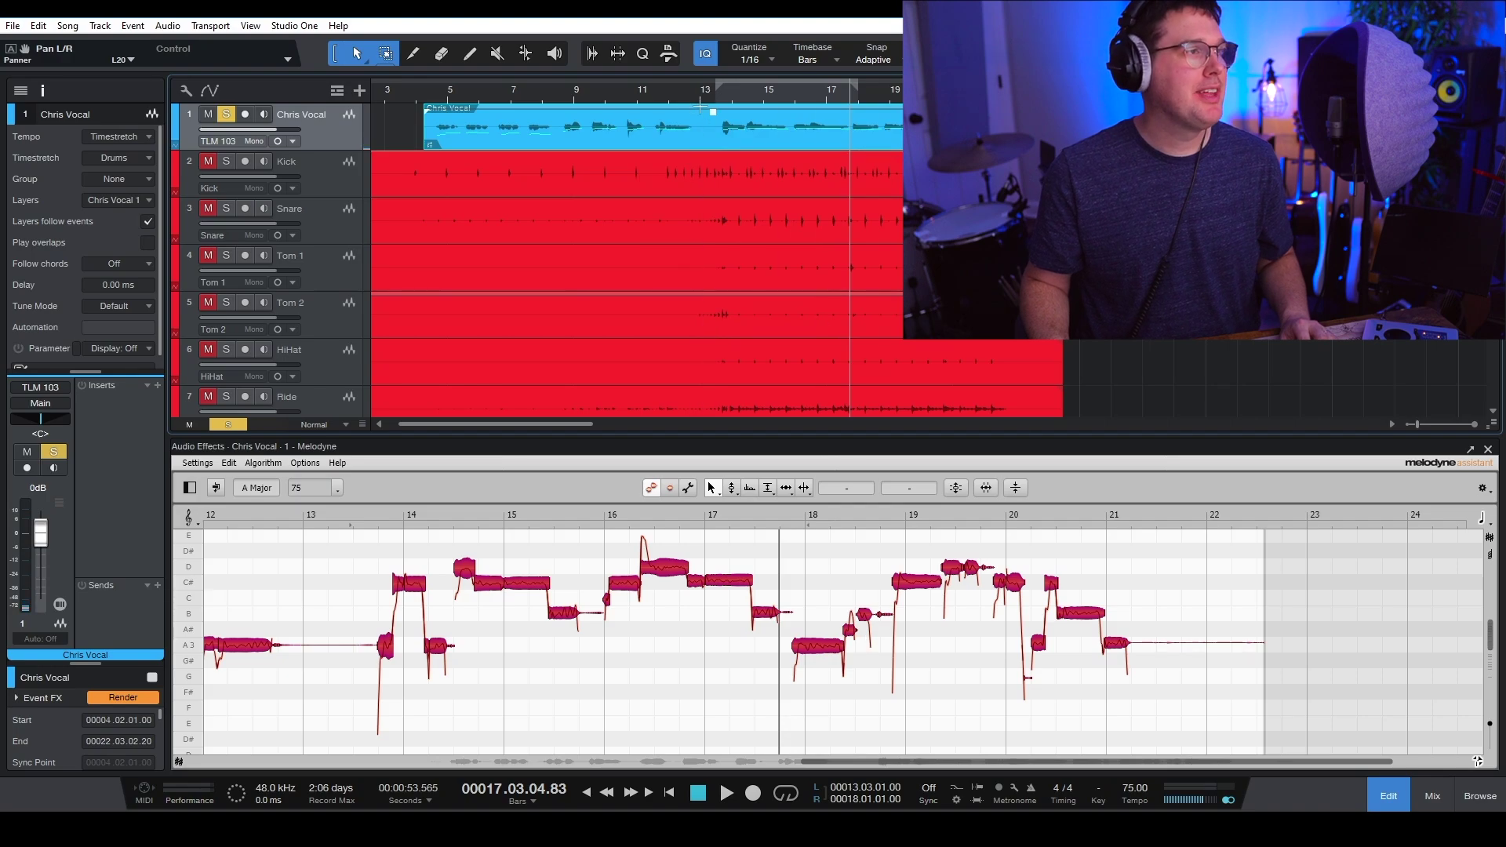
Play the full mix from around bar 13 with the Melodyne editor closed, and return the playhead to bar 13, beat 3
{"action": "left_click", "coordinate": [712, 96]}
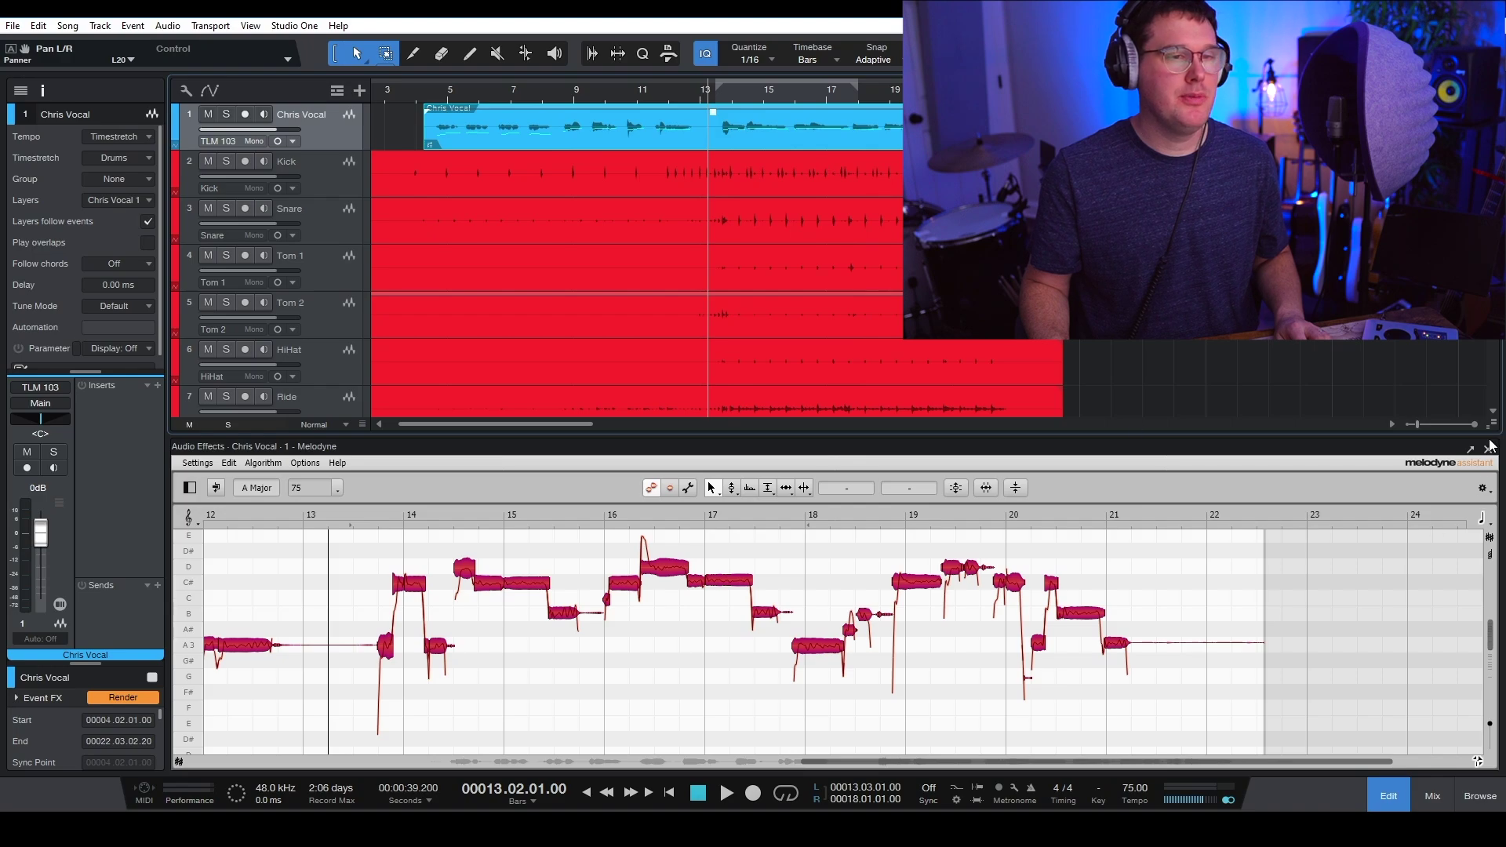
{"action": "key", "text": "space"}
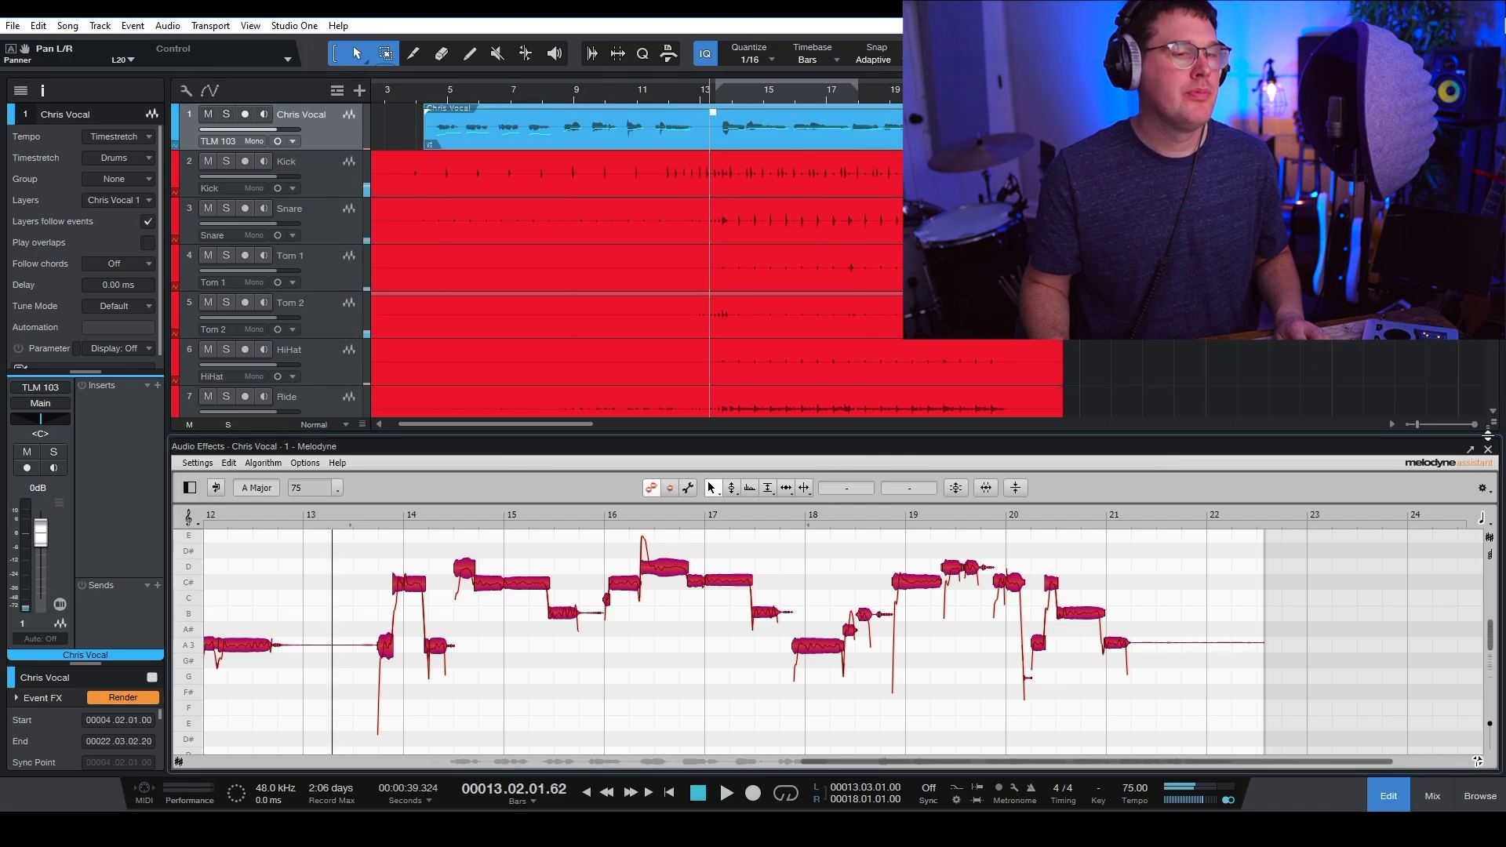
{"action": "left_click", "coordinate": [1488, 450]}
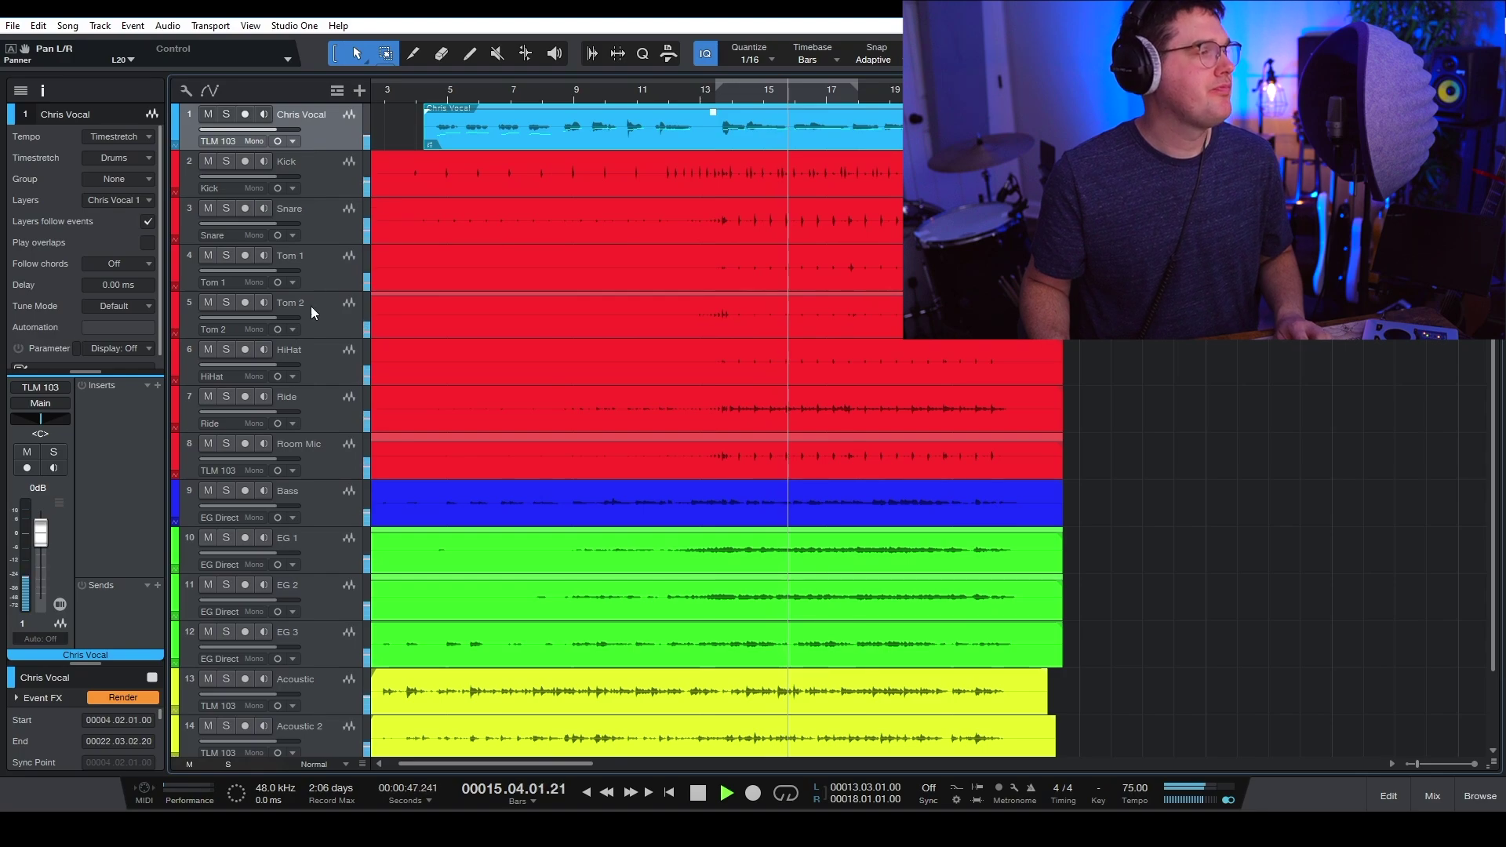
{"action": "key", "text": "space"}
{"action": "left_click", "coordinate": [719, 95]}
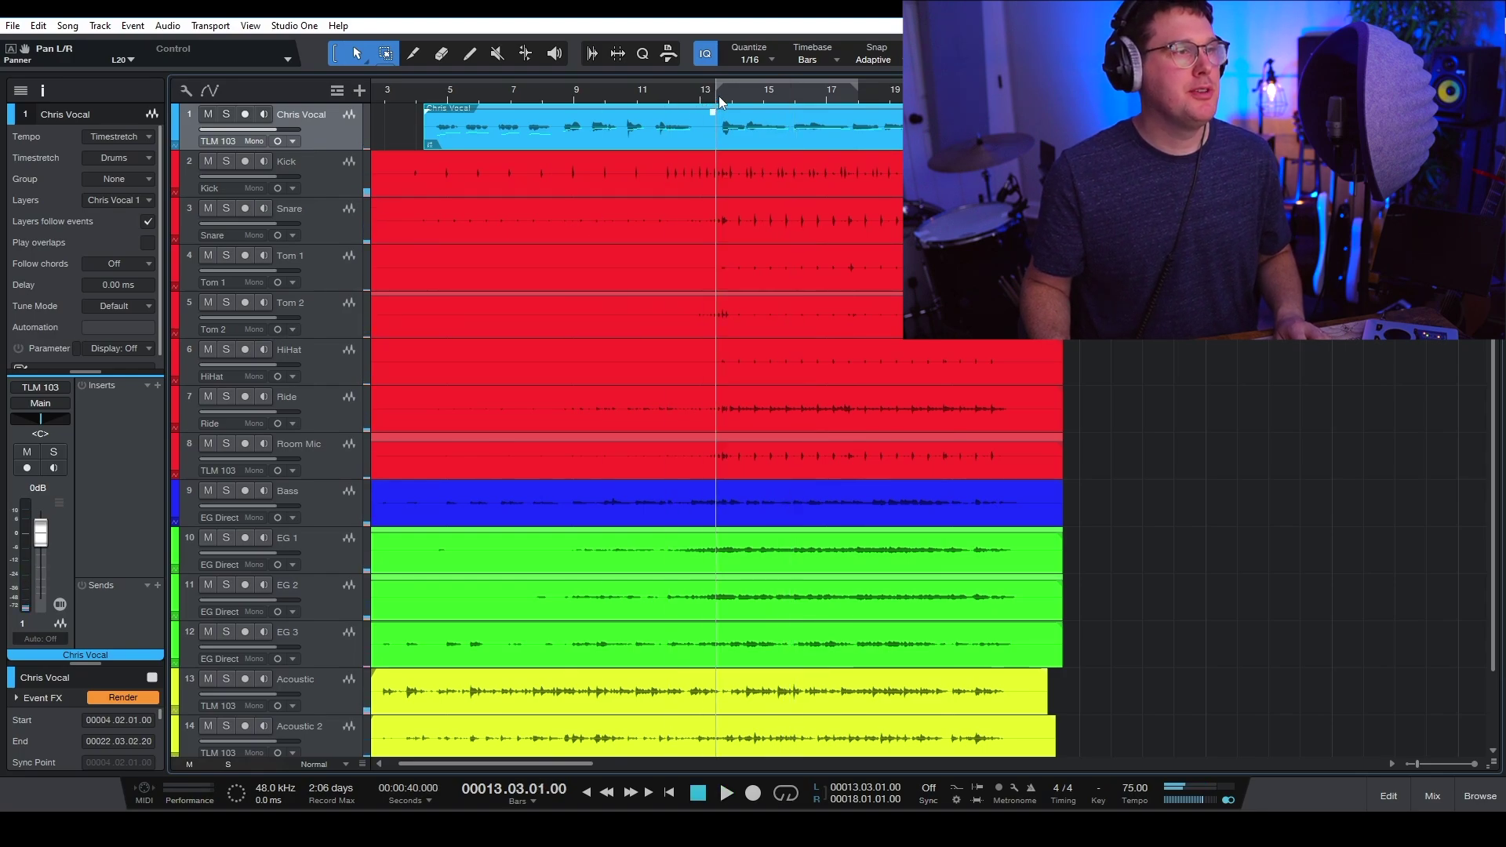
Show the mixer console and hide its channel list
{"action": "left_click", "coordinate": [1419, 796]}
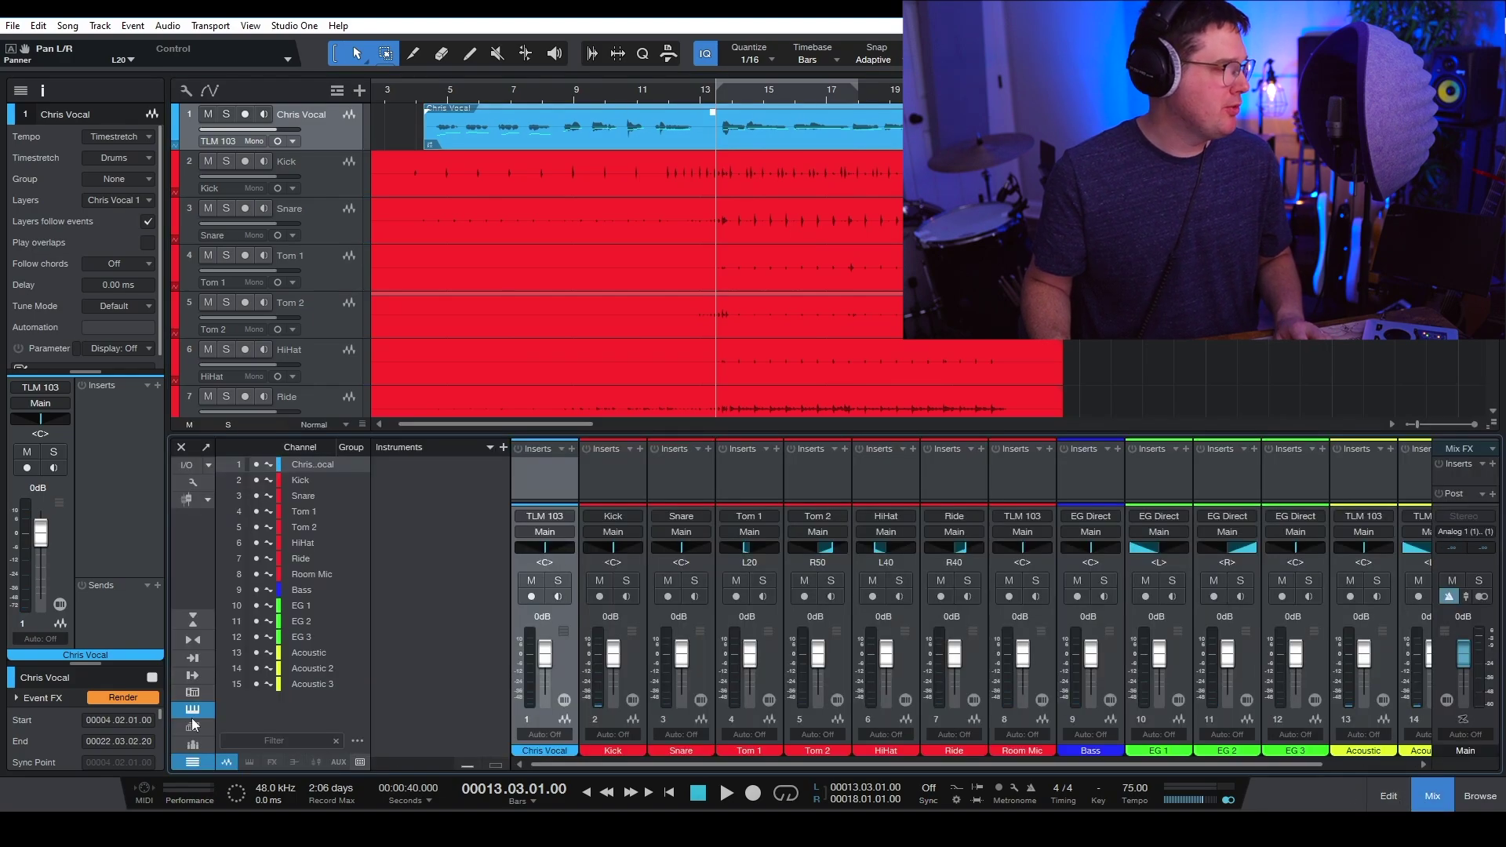
{"action": "left_click", "coordinate": [195, 764]}
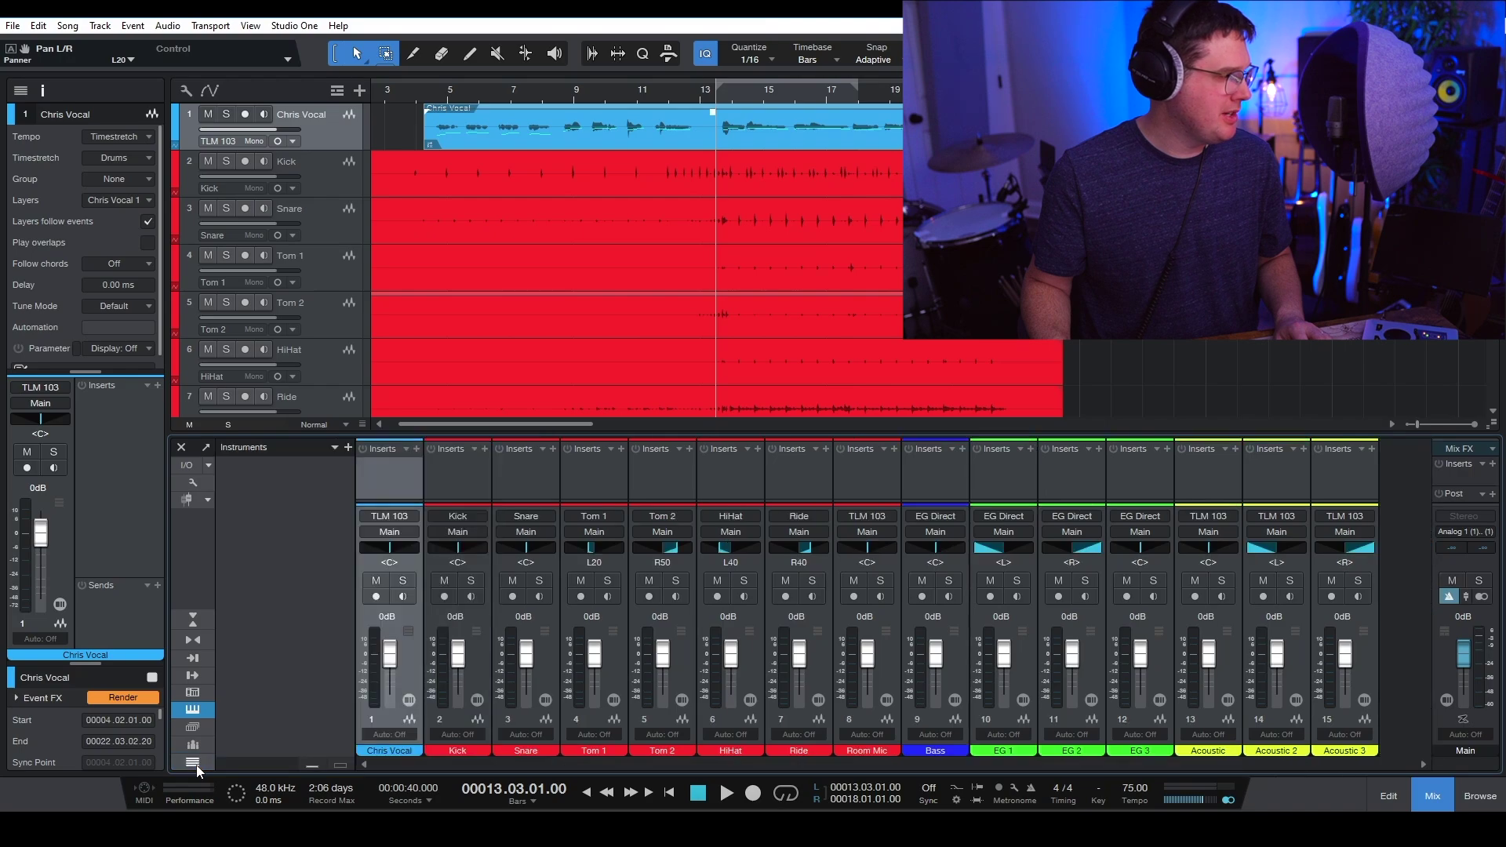
Hide the instruments list beside the console channels
{"action": "left_click", "coordinate": [193, 710]}
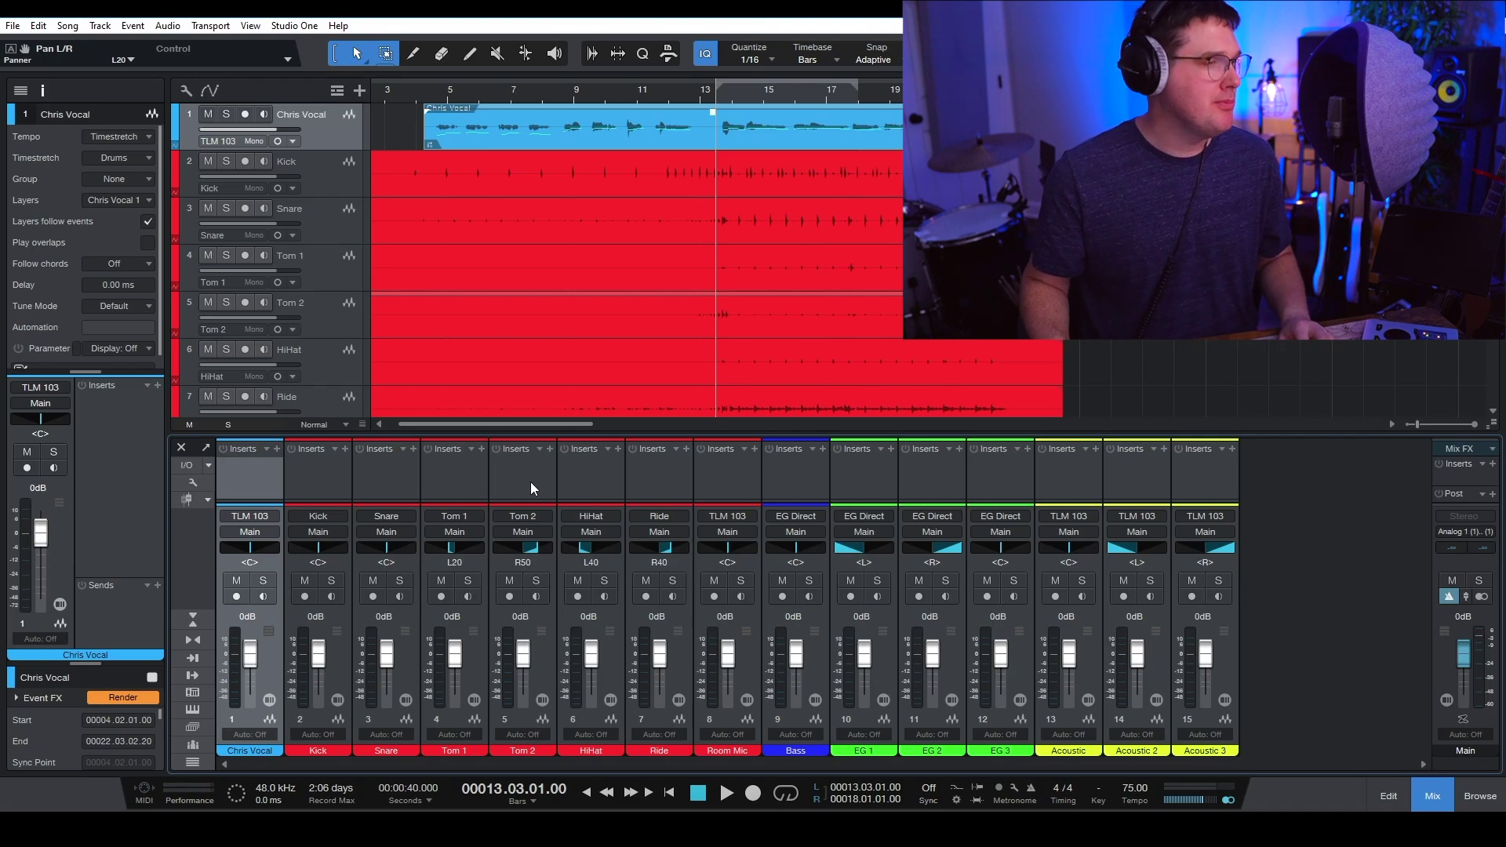
{"action": "left_click", "coordinate": [313, 472]}
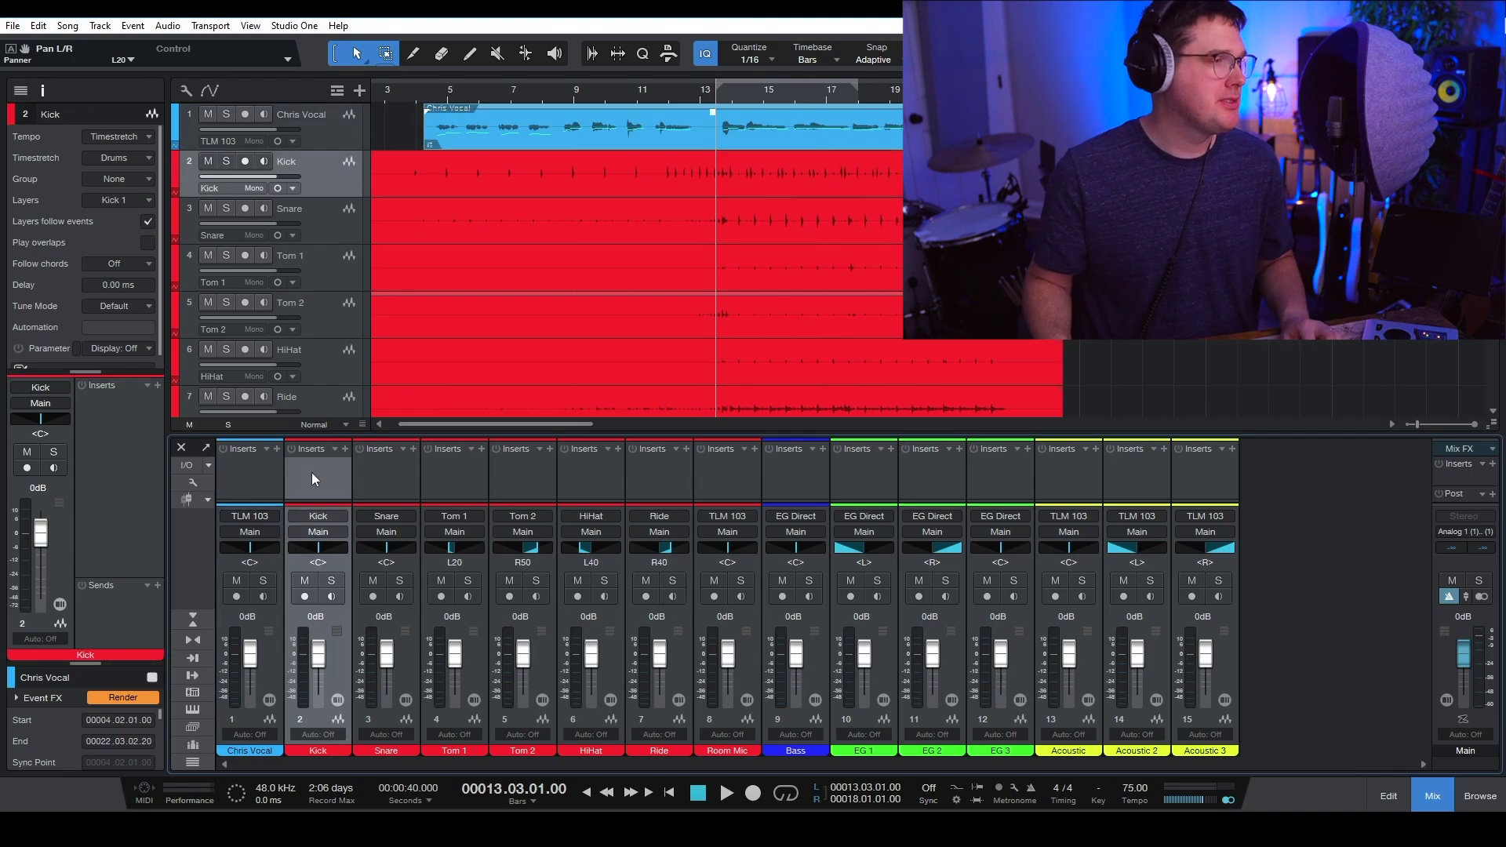
{"action": "left_click", "coordinate": [266, 492]}
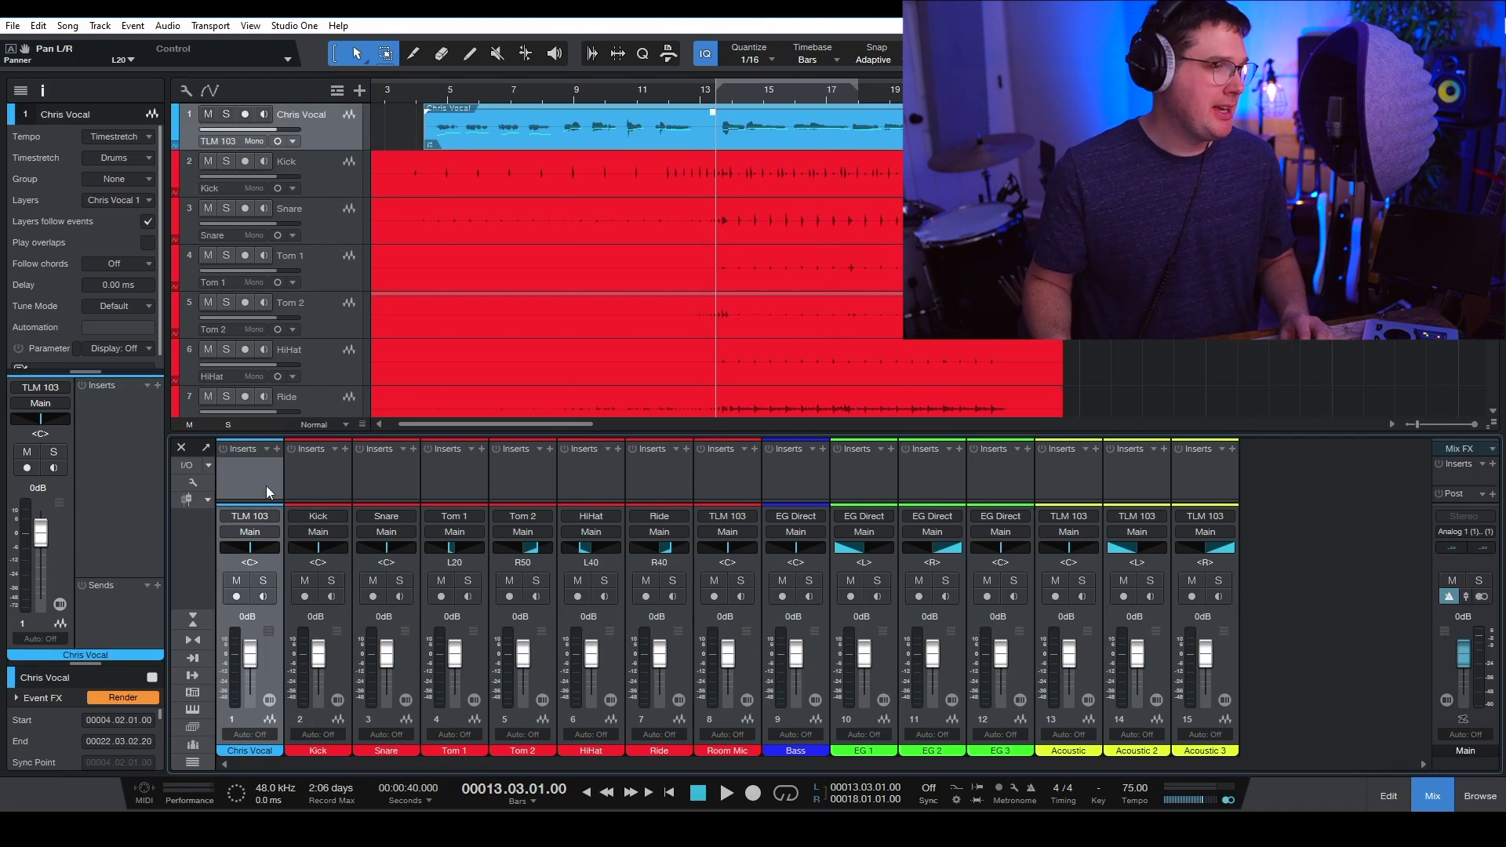
{"action": "left_click", "coordinate": [338, 488]}
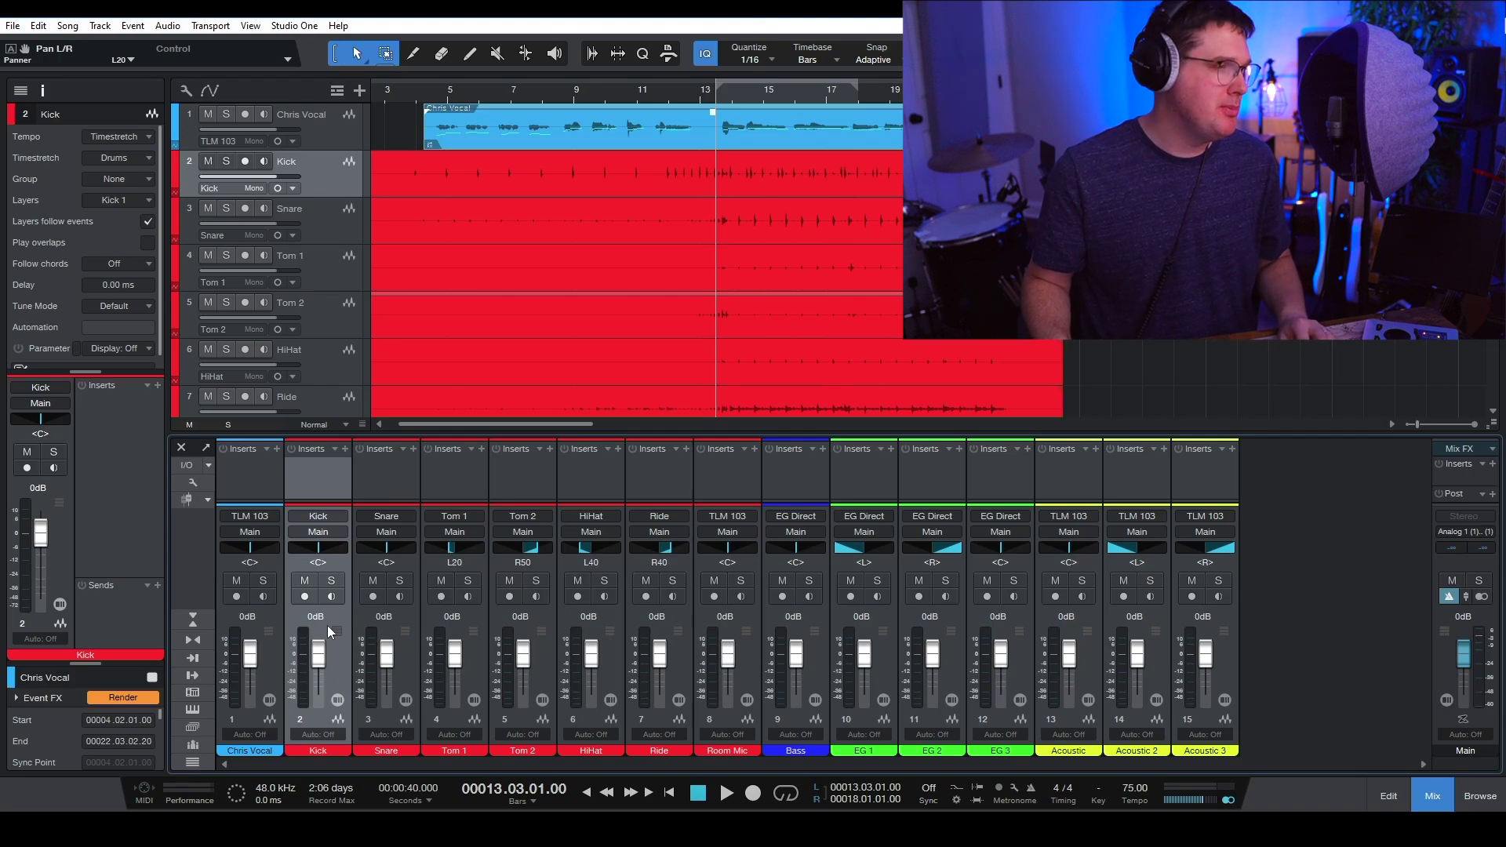
{"action": "left_click", "coordinate": [393, 478]}
{"action": "left_click", "coordinate": [454, 487]}
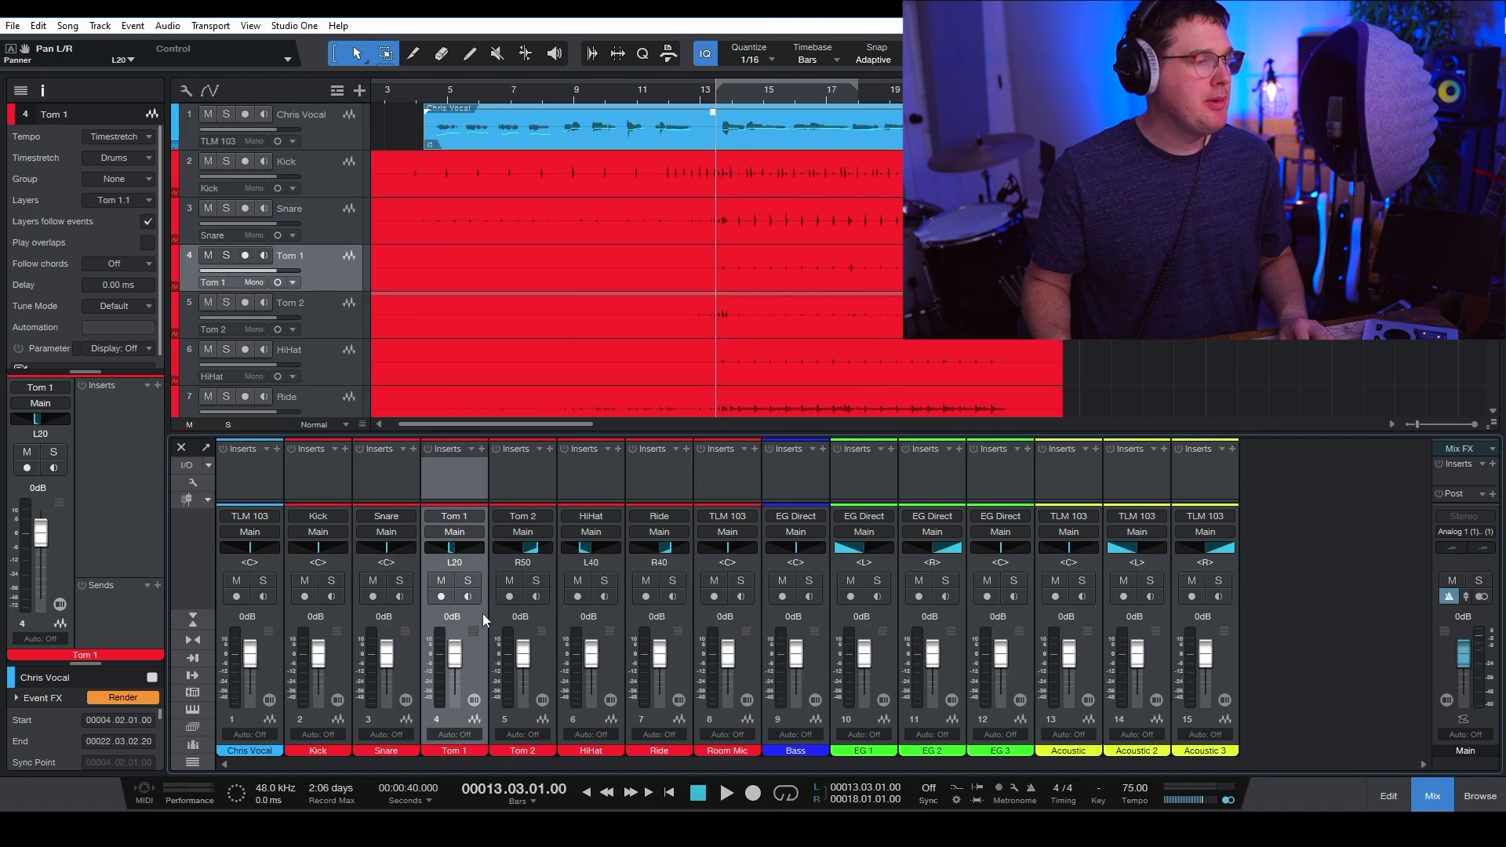
{"action": "left_click", "coordinate": [552, 480]}
Set the volume faders of the HiHat and Ride channels to -6 dB
{"action": "left_click", "coordinate": [612, 481]}
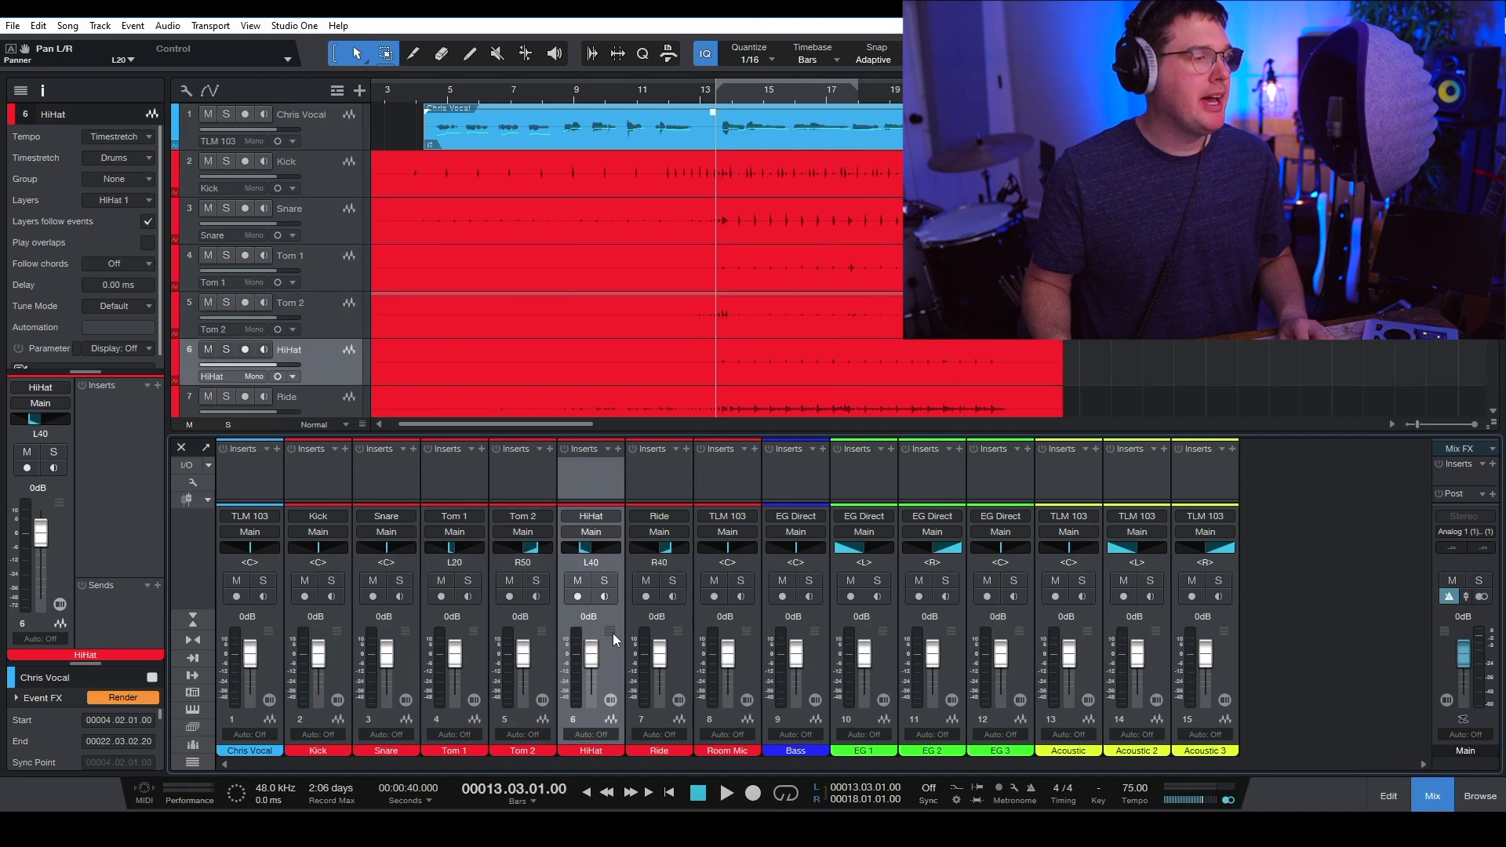
{"action": "left_click", "coordinate": [590, 615]}
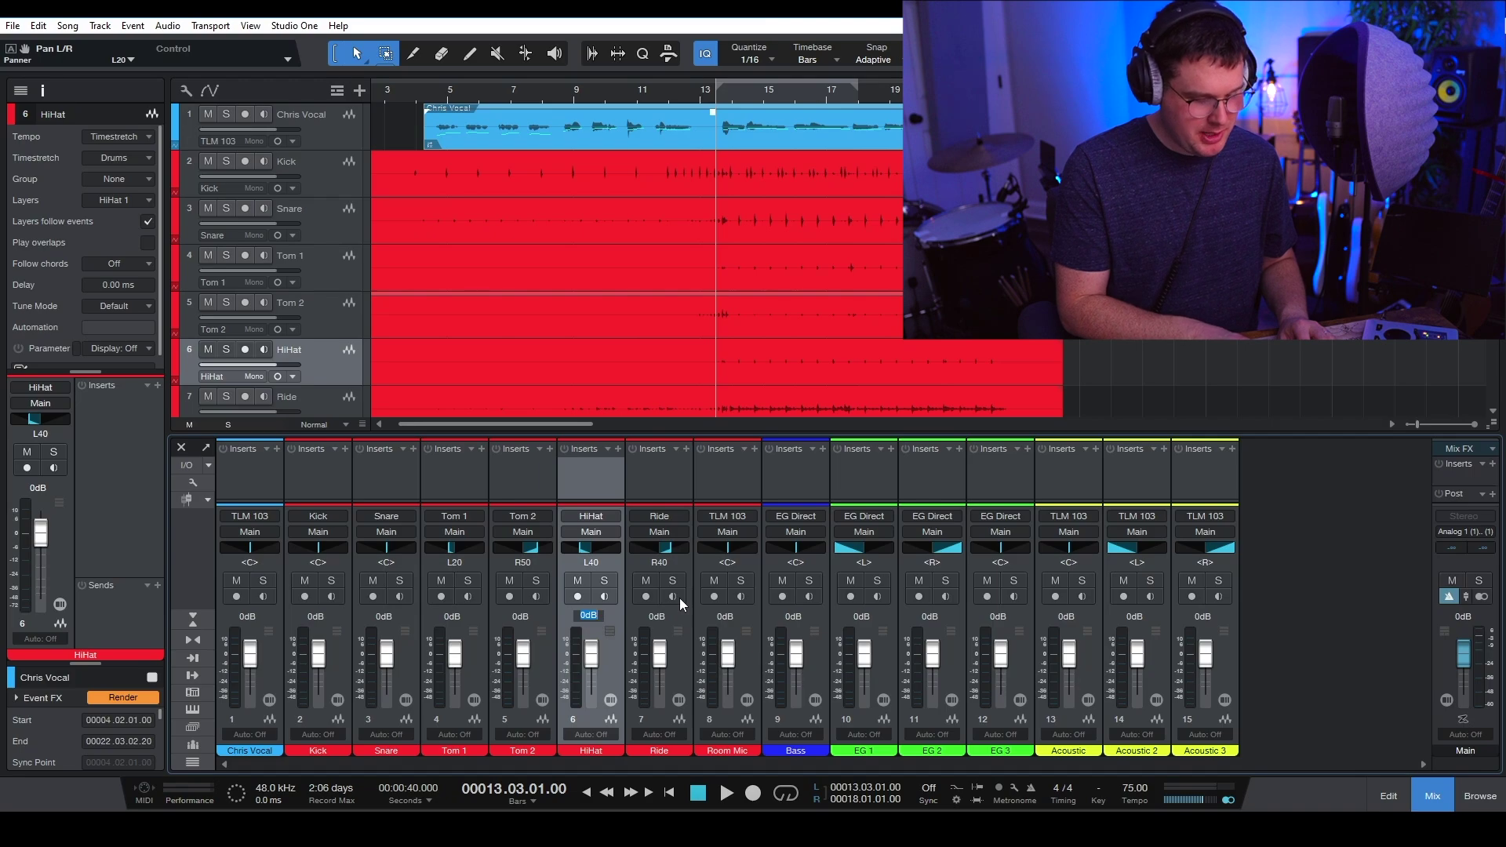
{"action": "type", "text": "-6"}
{"action": "key", "text": "Return"}
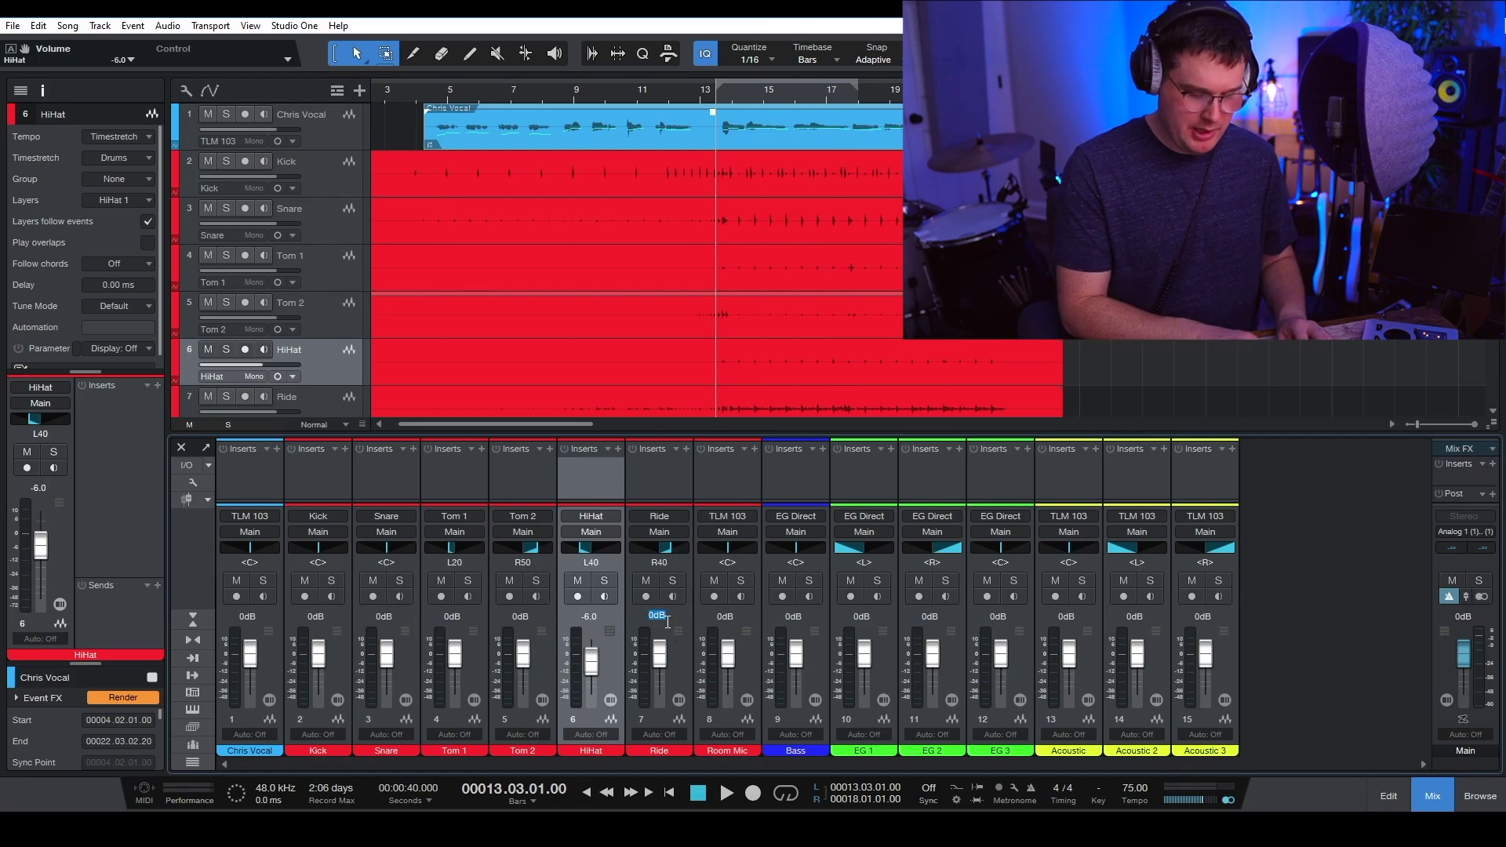
{"action": "type", "text": "-6"}
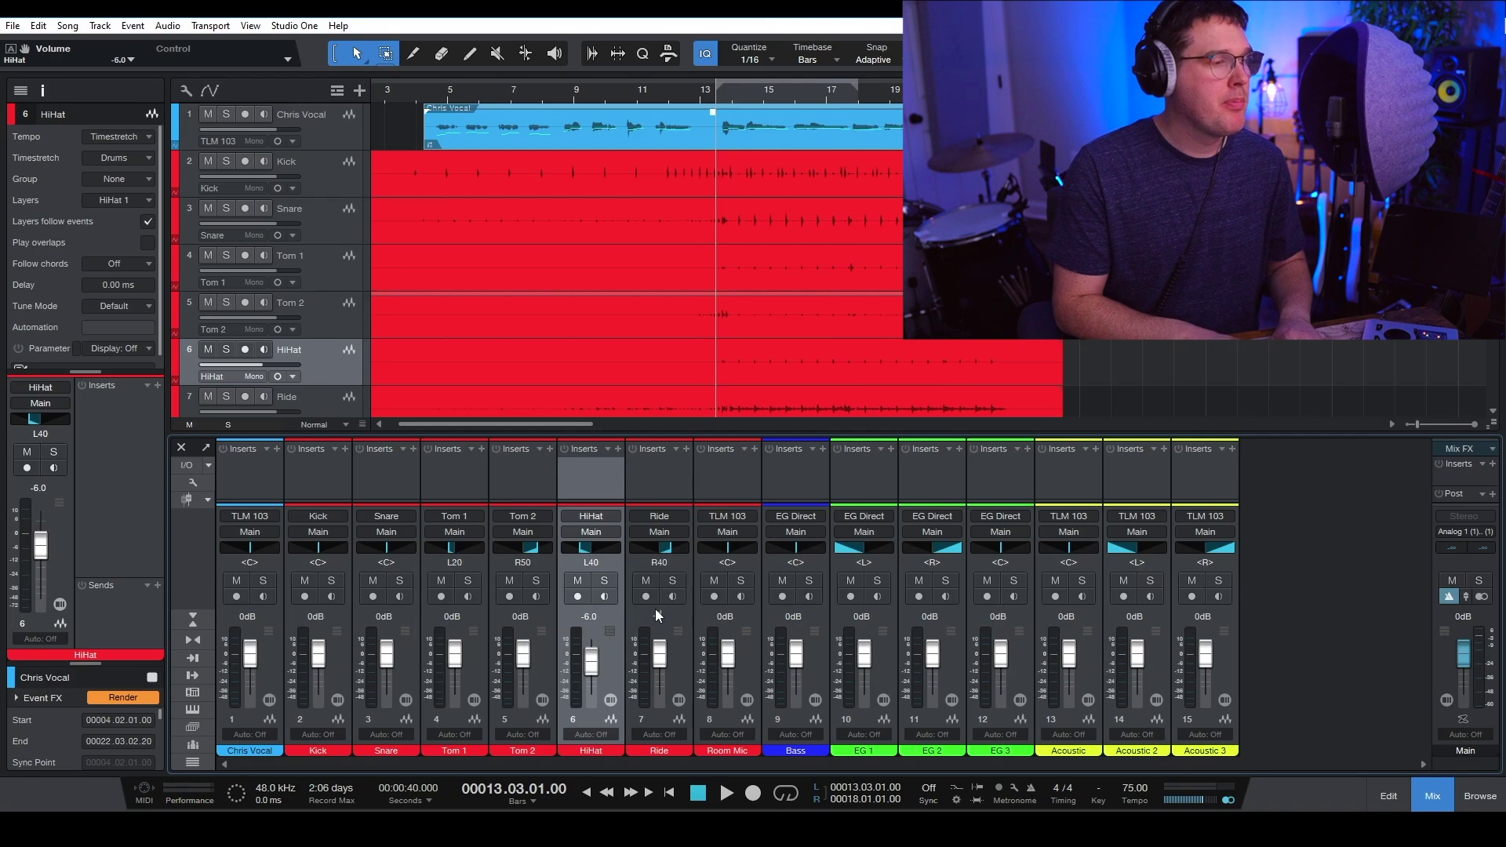
{"action": "key", "text": "Return"}
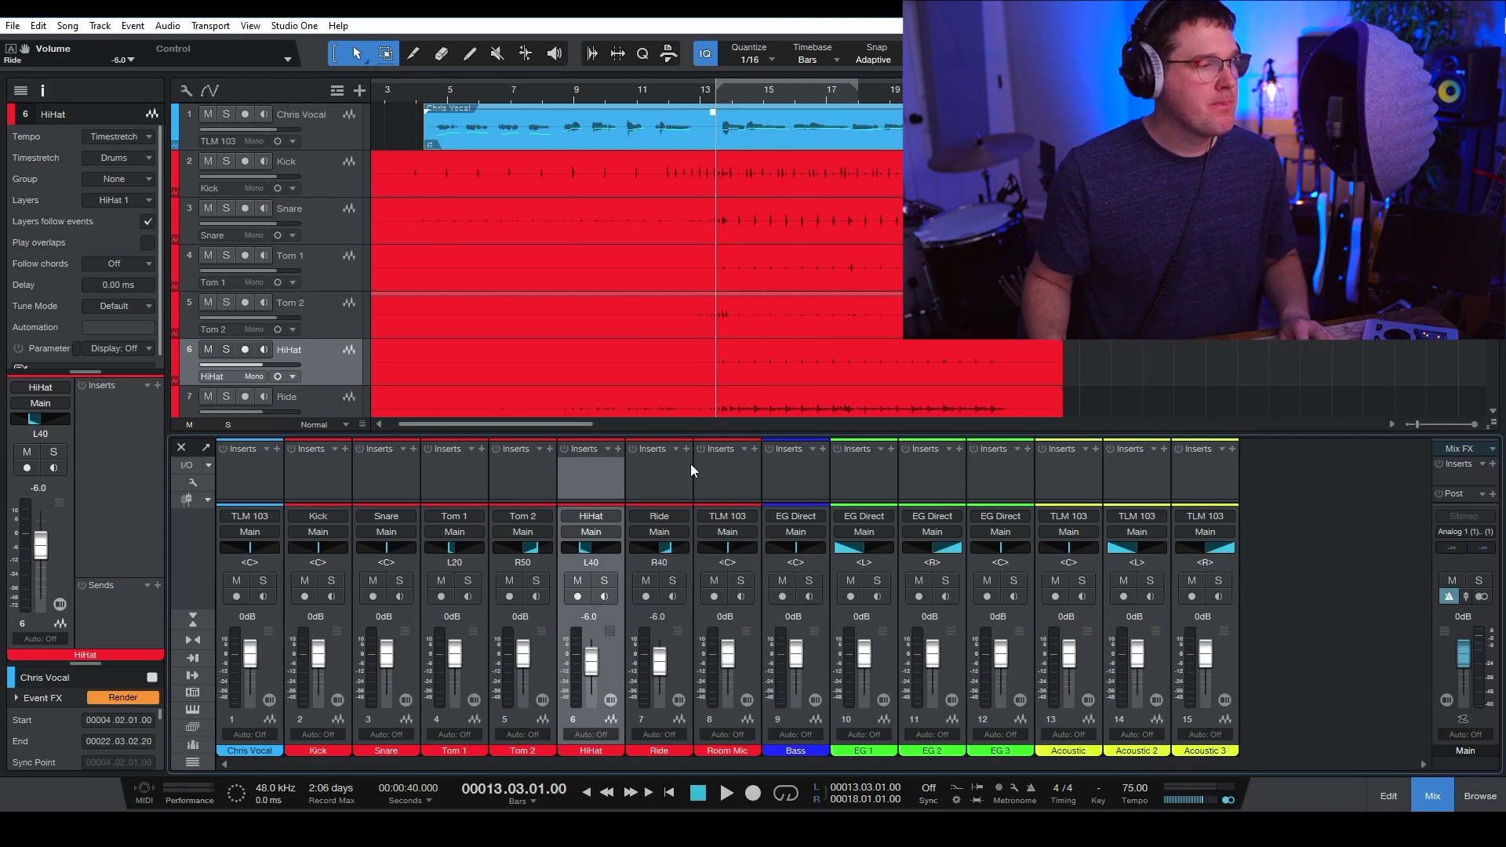
Set the Room Mic channel's volume to -9 dB and the Bass channel's volume to -3 dB
{"action": "left_click", "coordinate": [673, 481]}
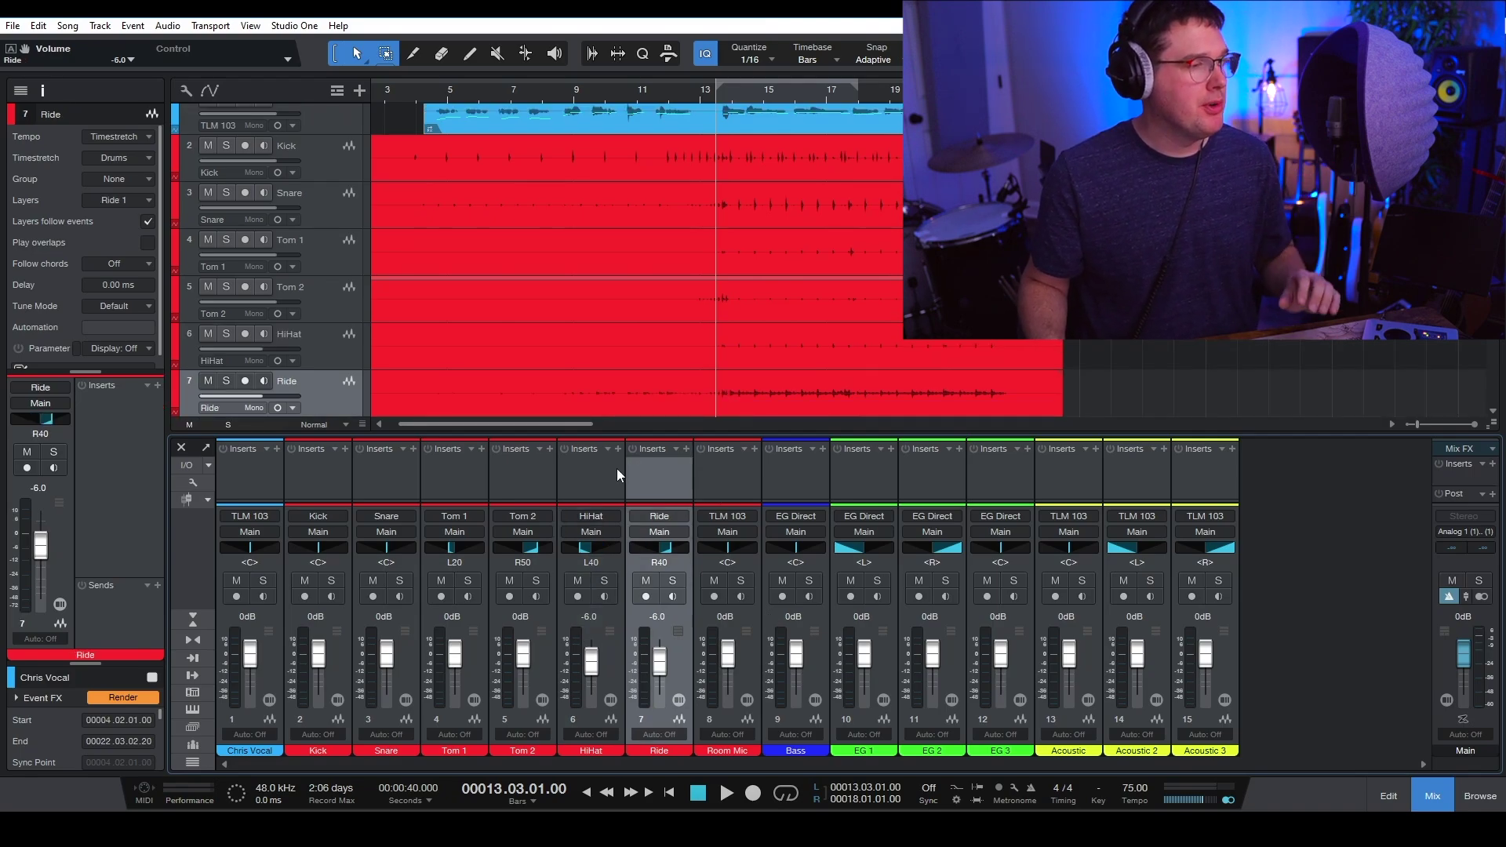
{"action": "left_click", "coordinate": [725, 469]}
{"action": "left_click", "coordinate": [722, 616]}
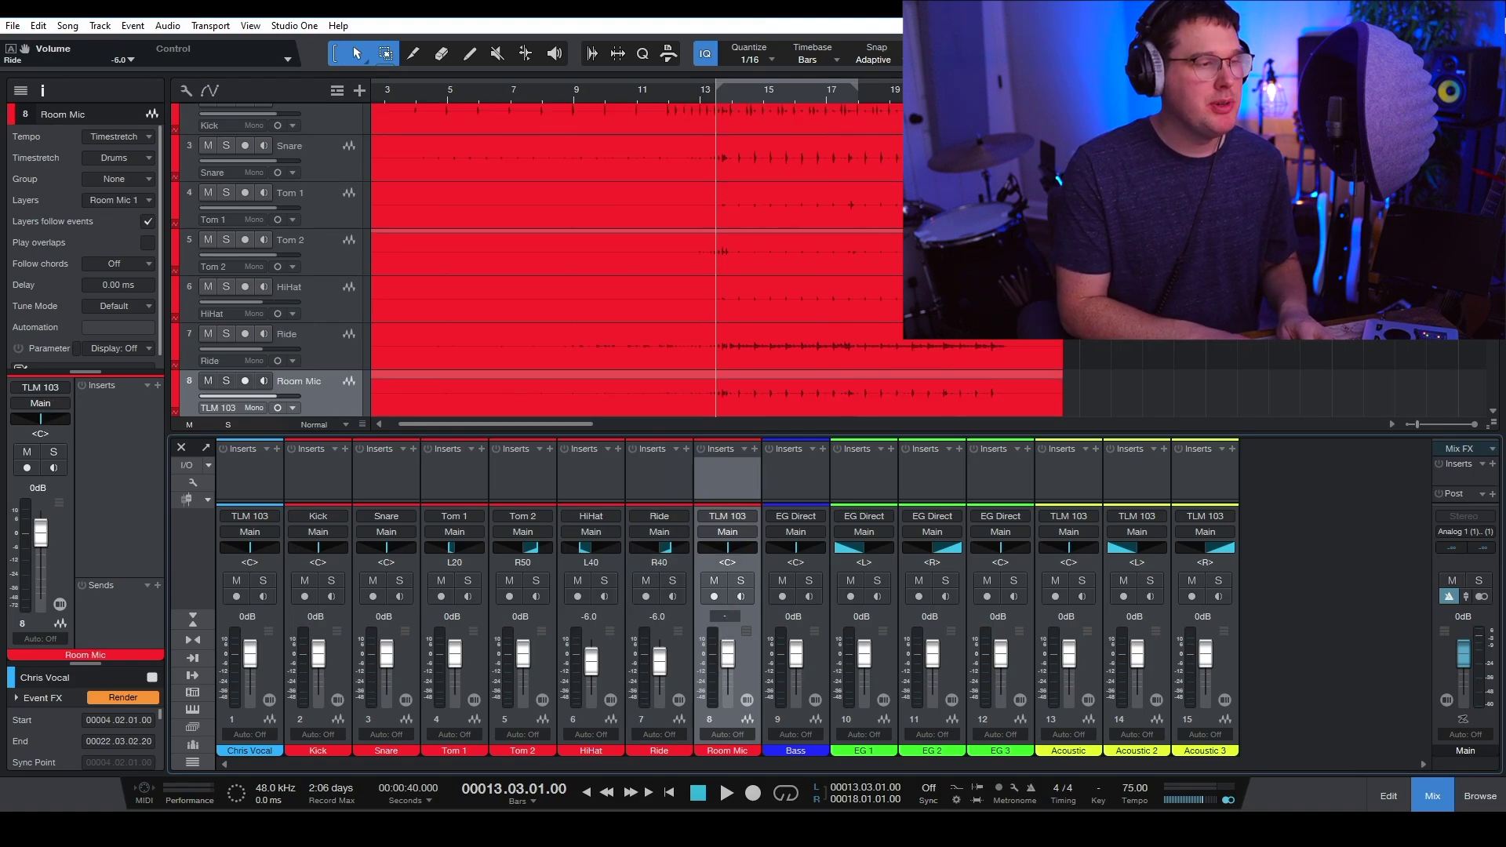
{"action": "key", "text": "Return"}
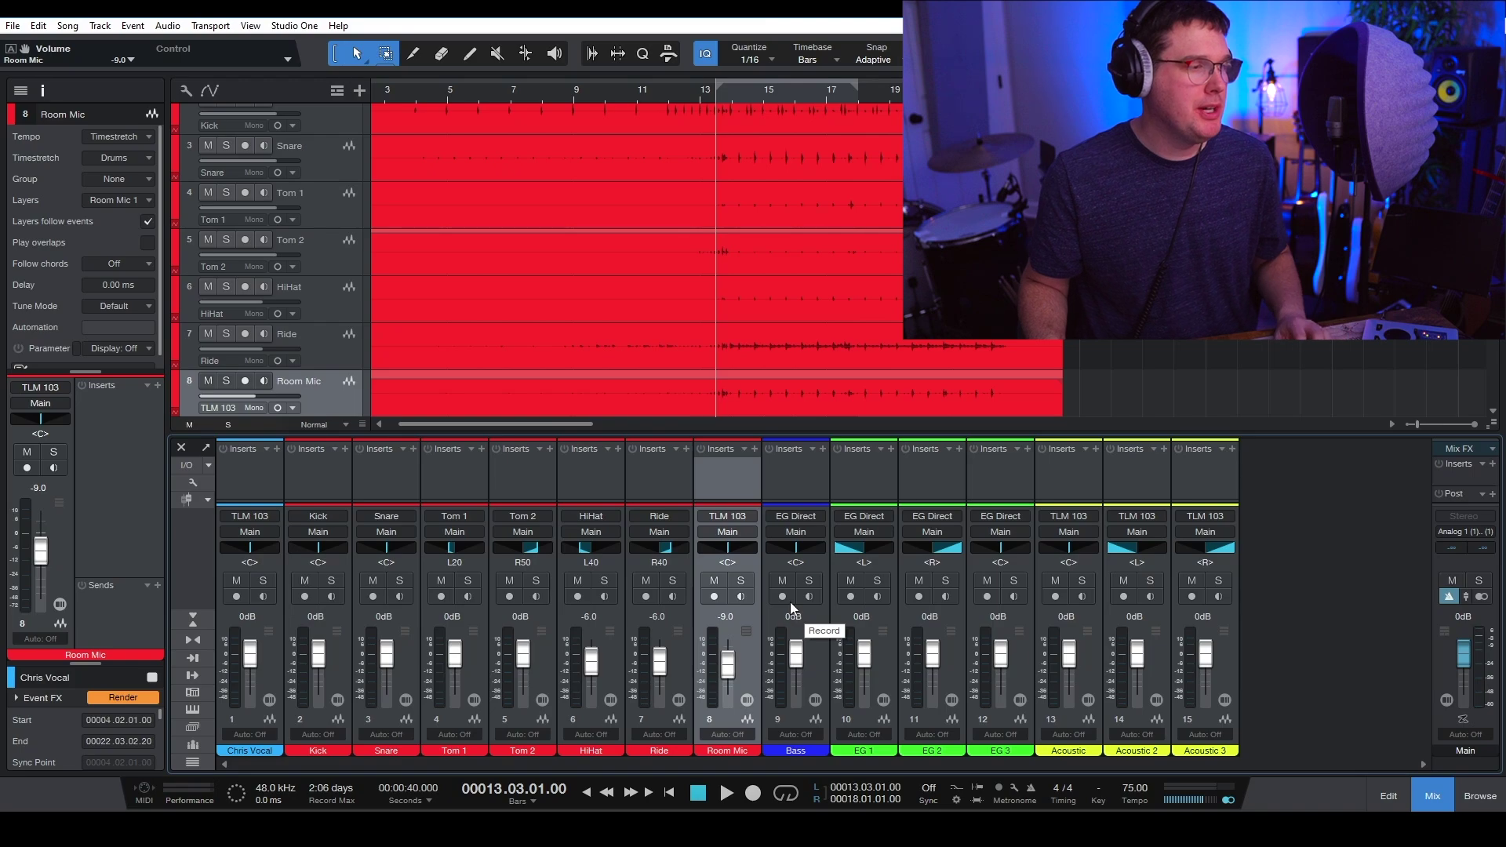
{"action": "left_click", "coordinate": [781, 478]}
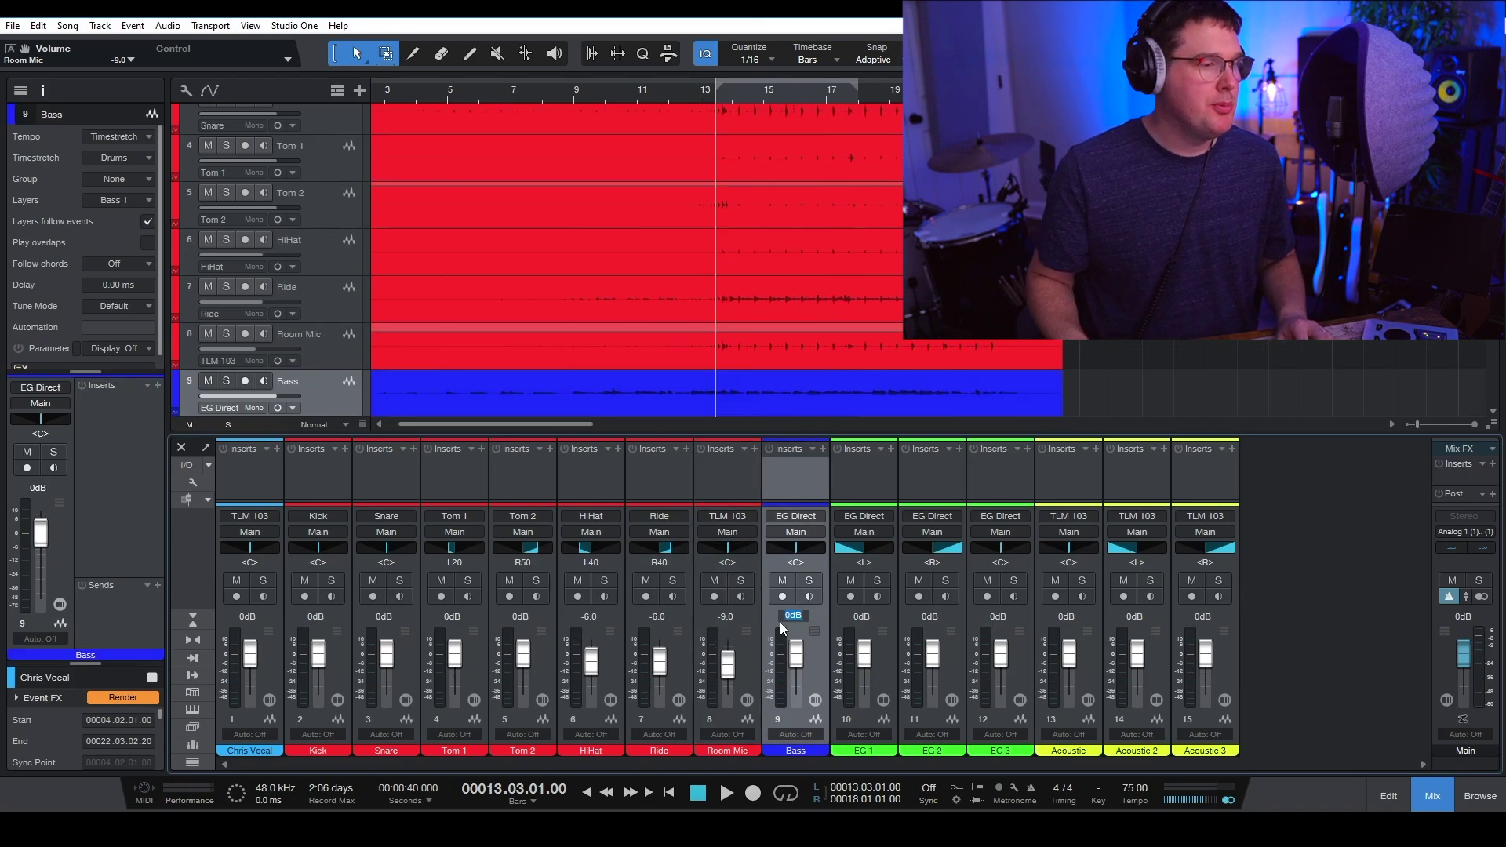
{"action": "type", "text": "-3"}
{"action": "key", "text": "Return"}
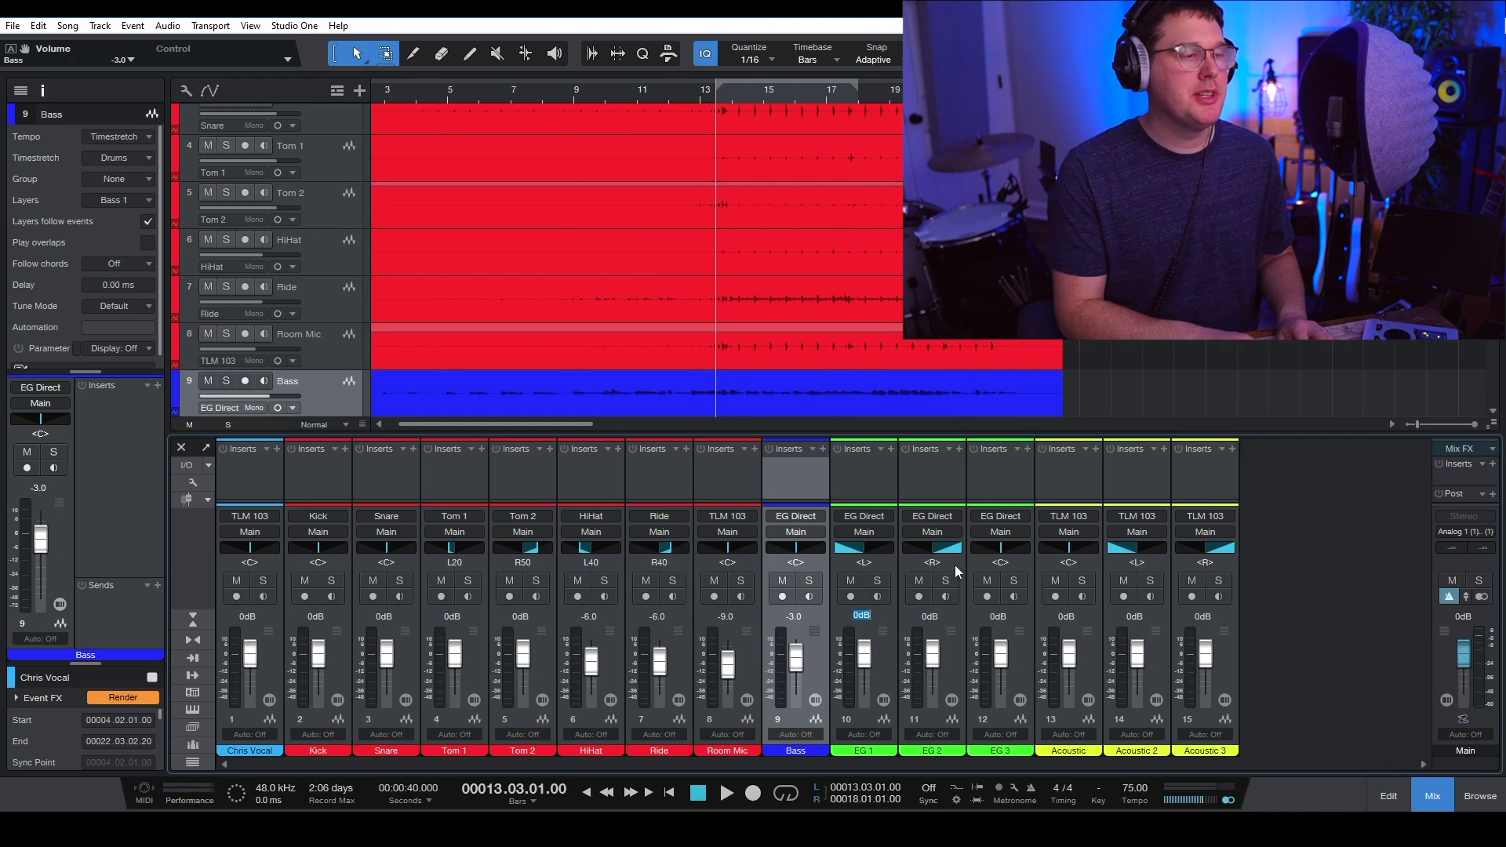
Set the volume of the three electric guitar channels, EG 1, EG 2 and EG 3, to -6 dB
{"action": "left_click", "coordinate": [879, 489]}
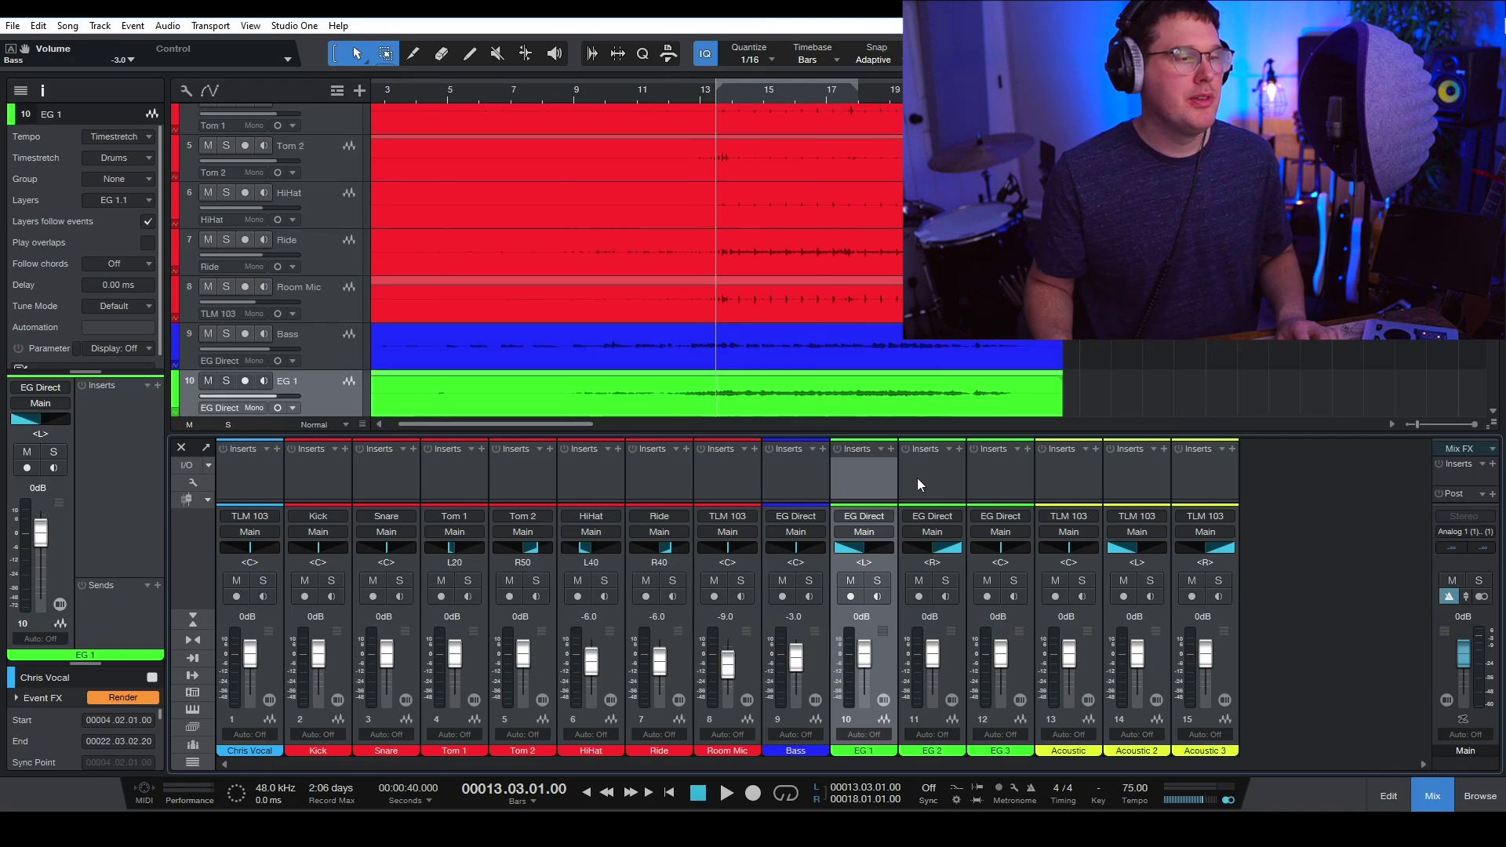
{"action": "left_click", "coordinate": [916, 478]}
{"action": "double_click", "coordinate": [931, 616]}
{"action": "type", "text": "-"}
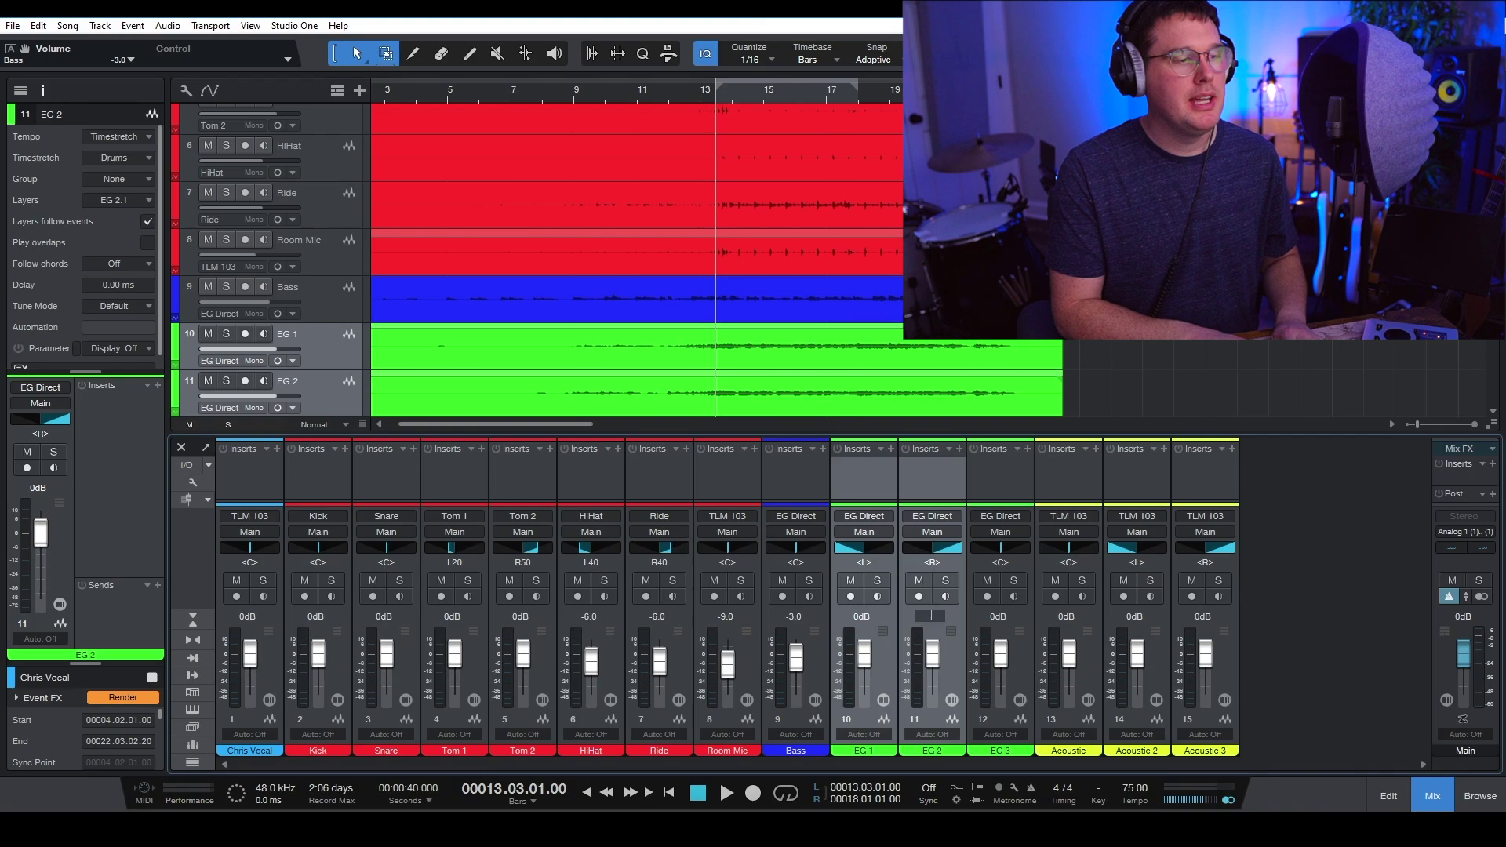
{"action": "type", "text": "6"}
{"action": "left_click", "coordinate": [1029, 474]}
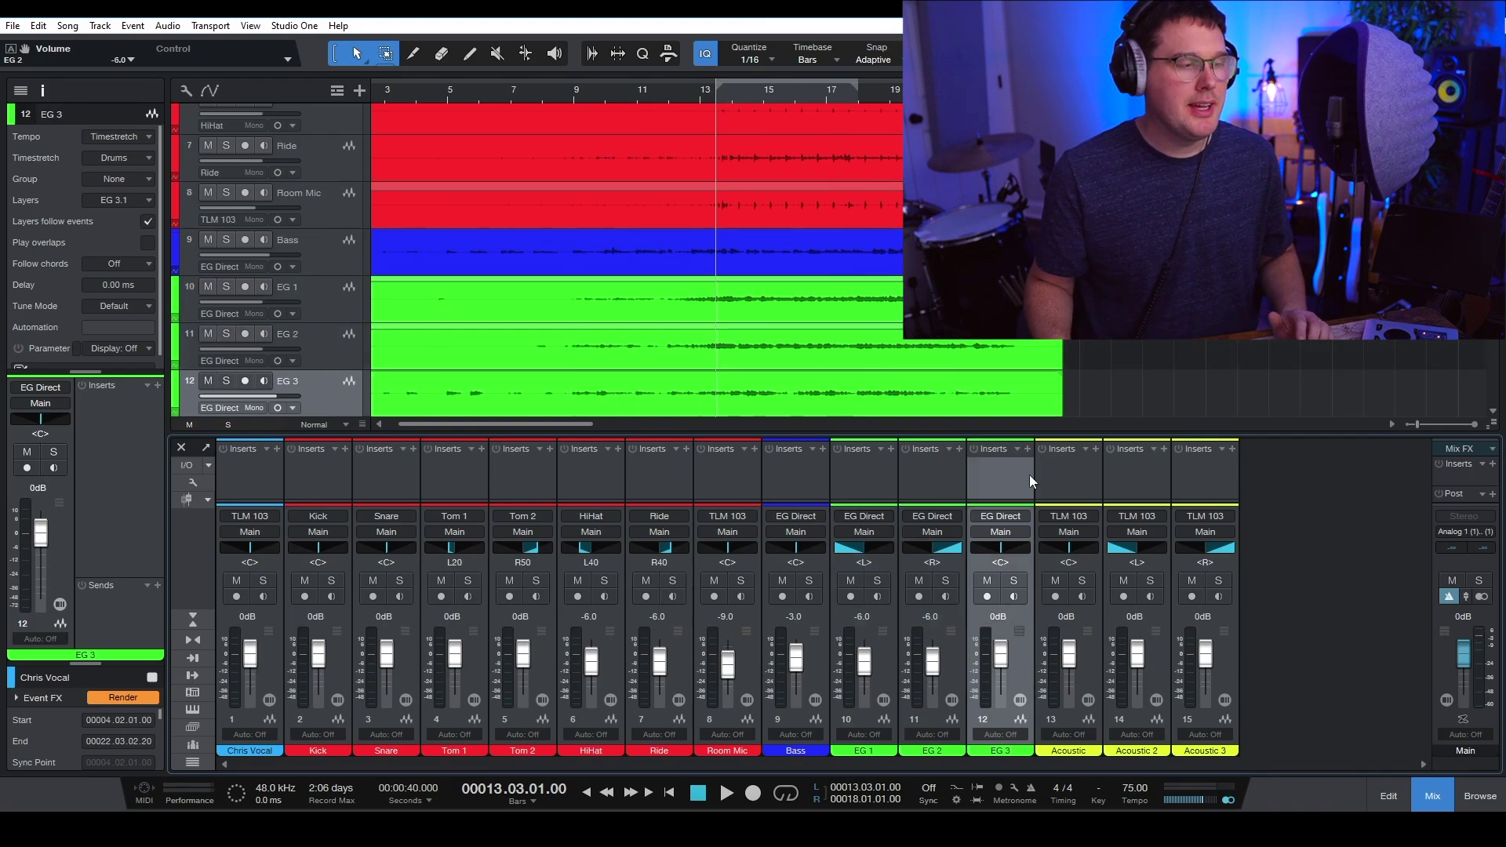
{"action": "double_click", "coordinate": [998, 616]}
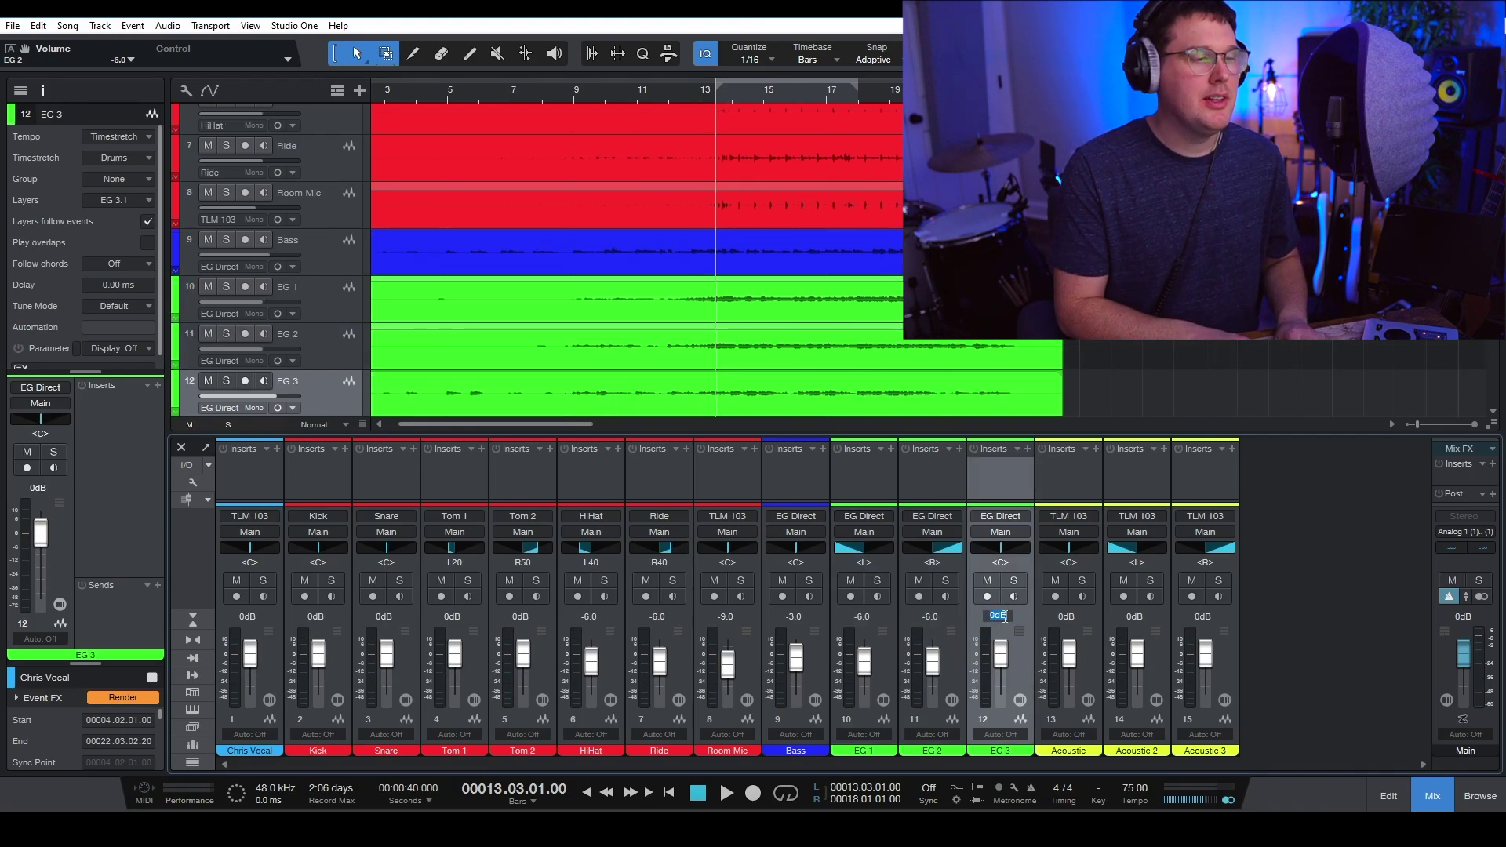
{"action": "type", "text": "-6"}
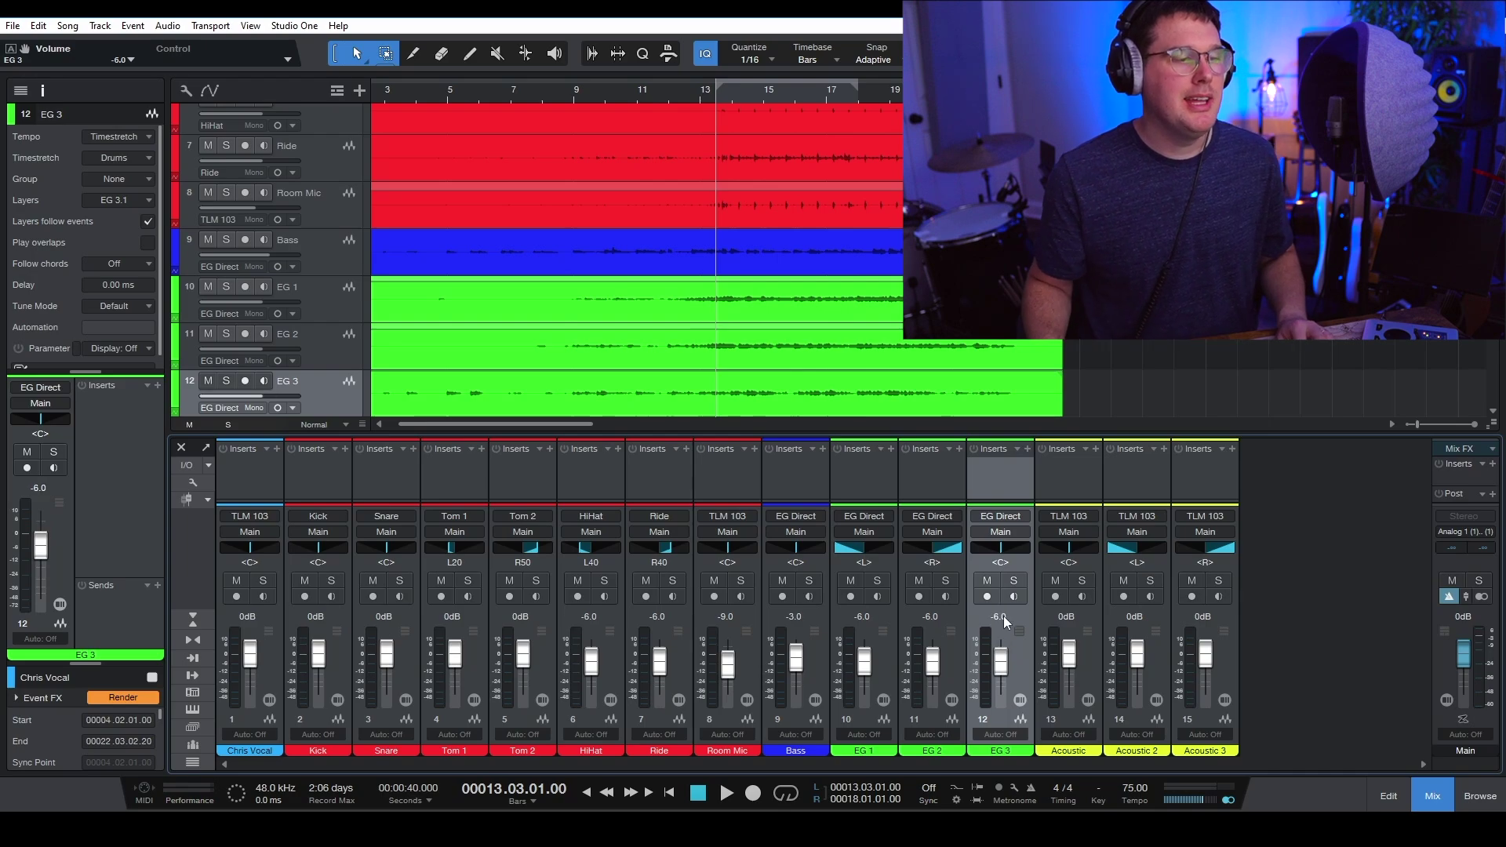
Select the three acoustic guitar channels together and set their volume to -6 dB
{"action": "left_click", "coordinate": [1098, 475]}
{"action": "left_click", "coordinate": [1211, 477]}
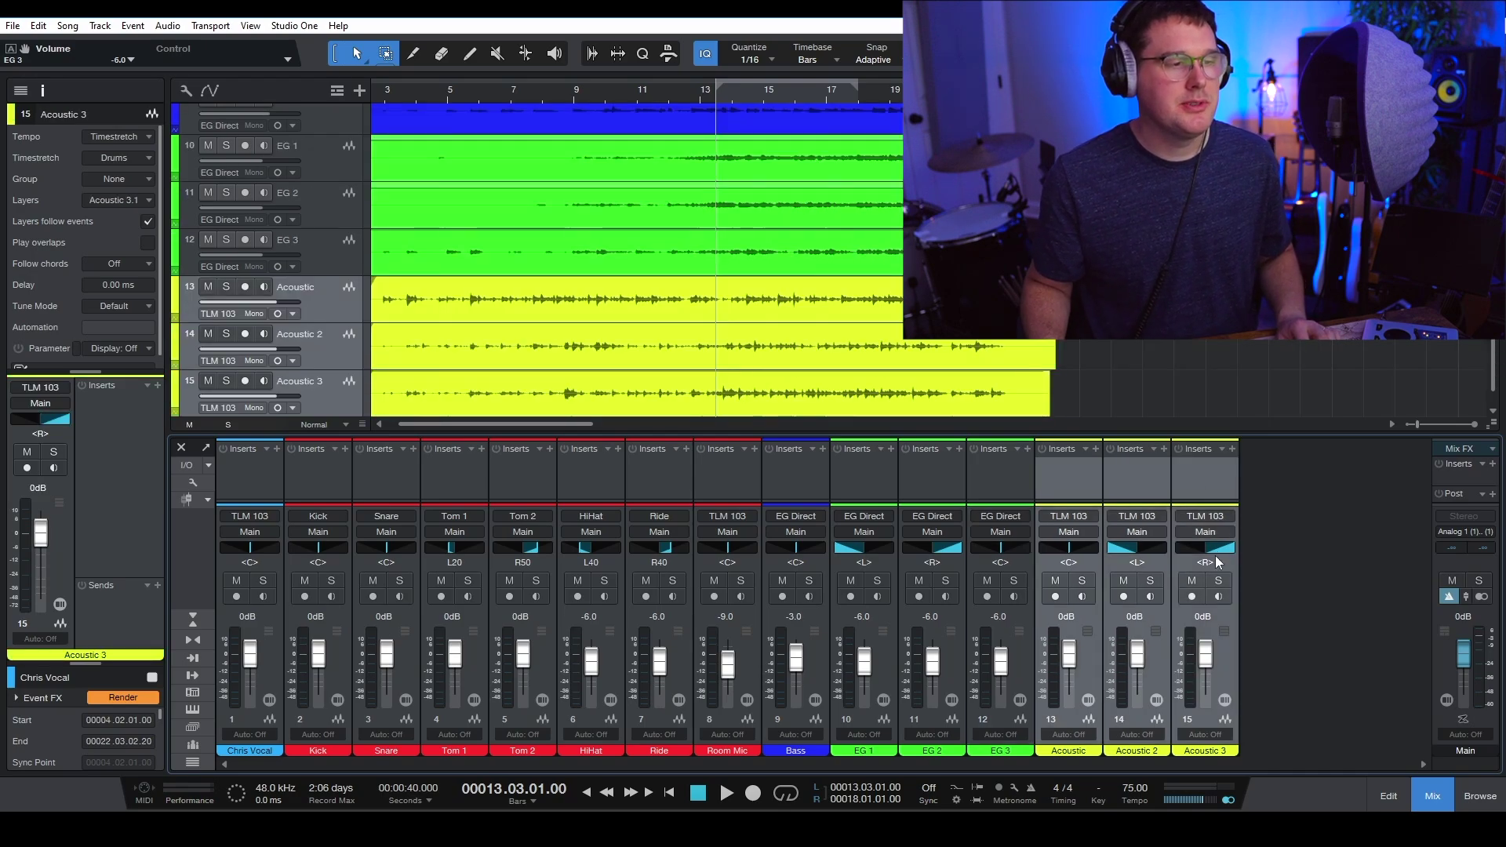
{"action": "double_click", "coordinate": [1200, 614]}
{"action": "type", "text": "-6"}
{"action": "key", "text": "Return"}
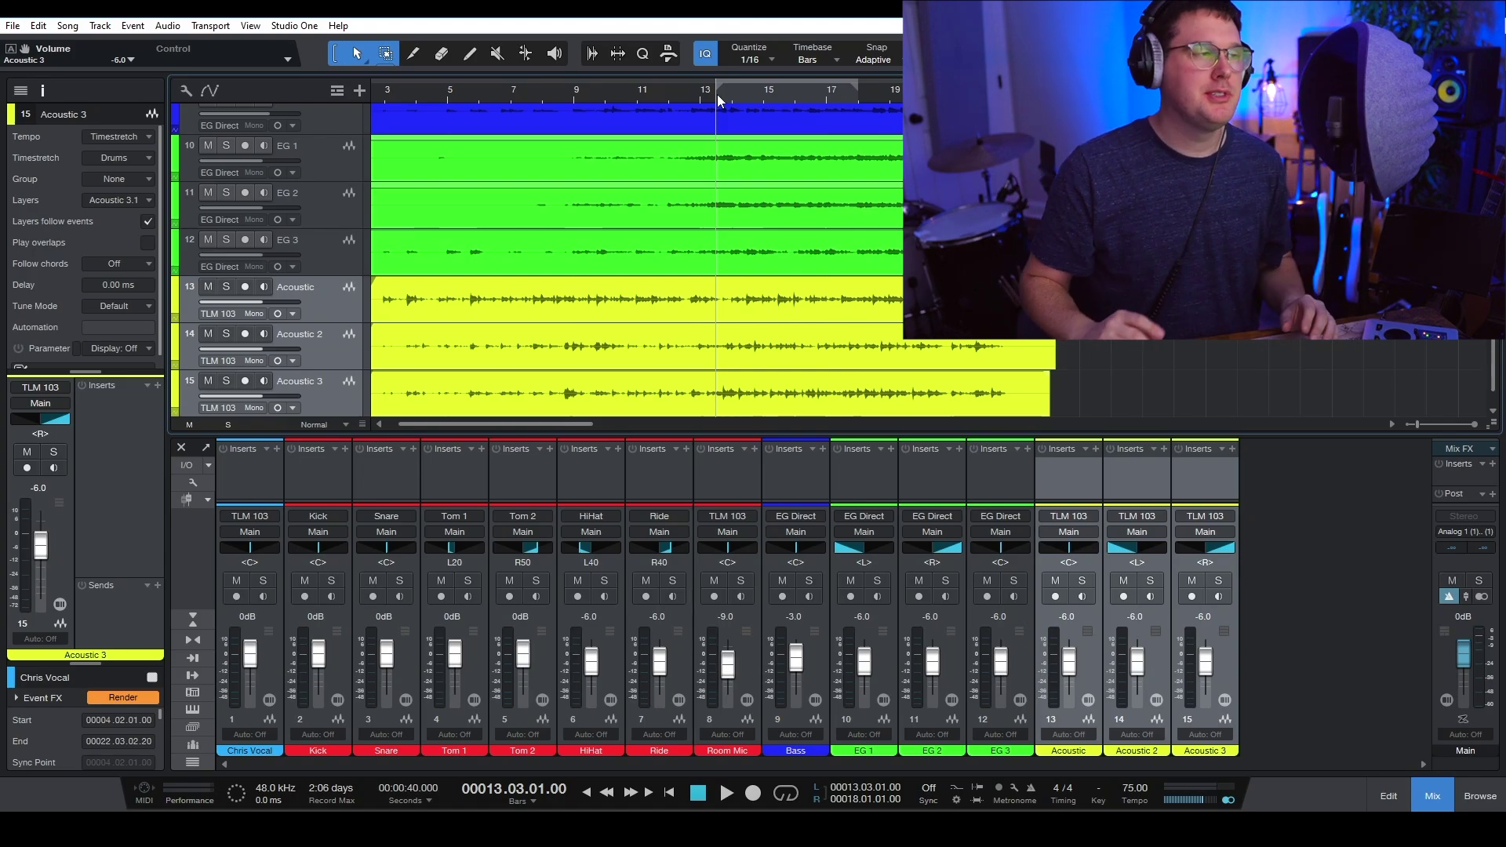
Play the rebalanced mix from bar 13, beat 3, and make the console slightly taller during playback
{"action": "key", "text": "space"}
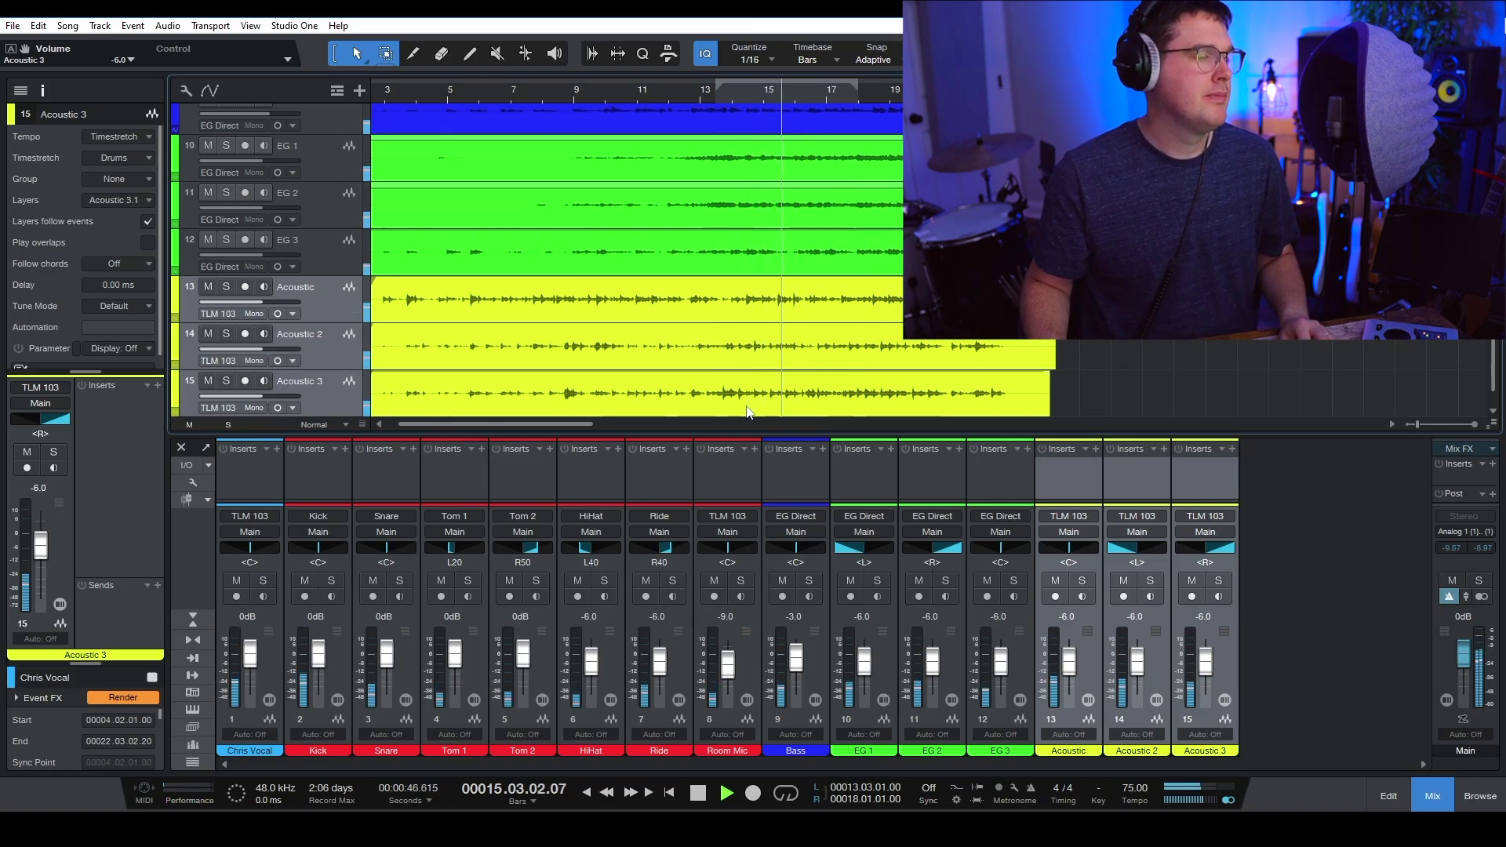
{"action": "left_click_drag", "start_coordinate": [748, 436], "coordinate": [748, 408]}
{"action": "scroll", "coordinate": [737, 307], "scroll_direction": "down", "scroll_amount": 1}
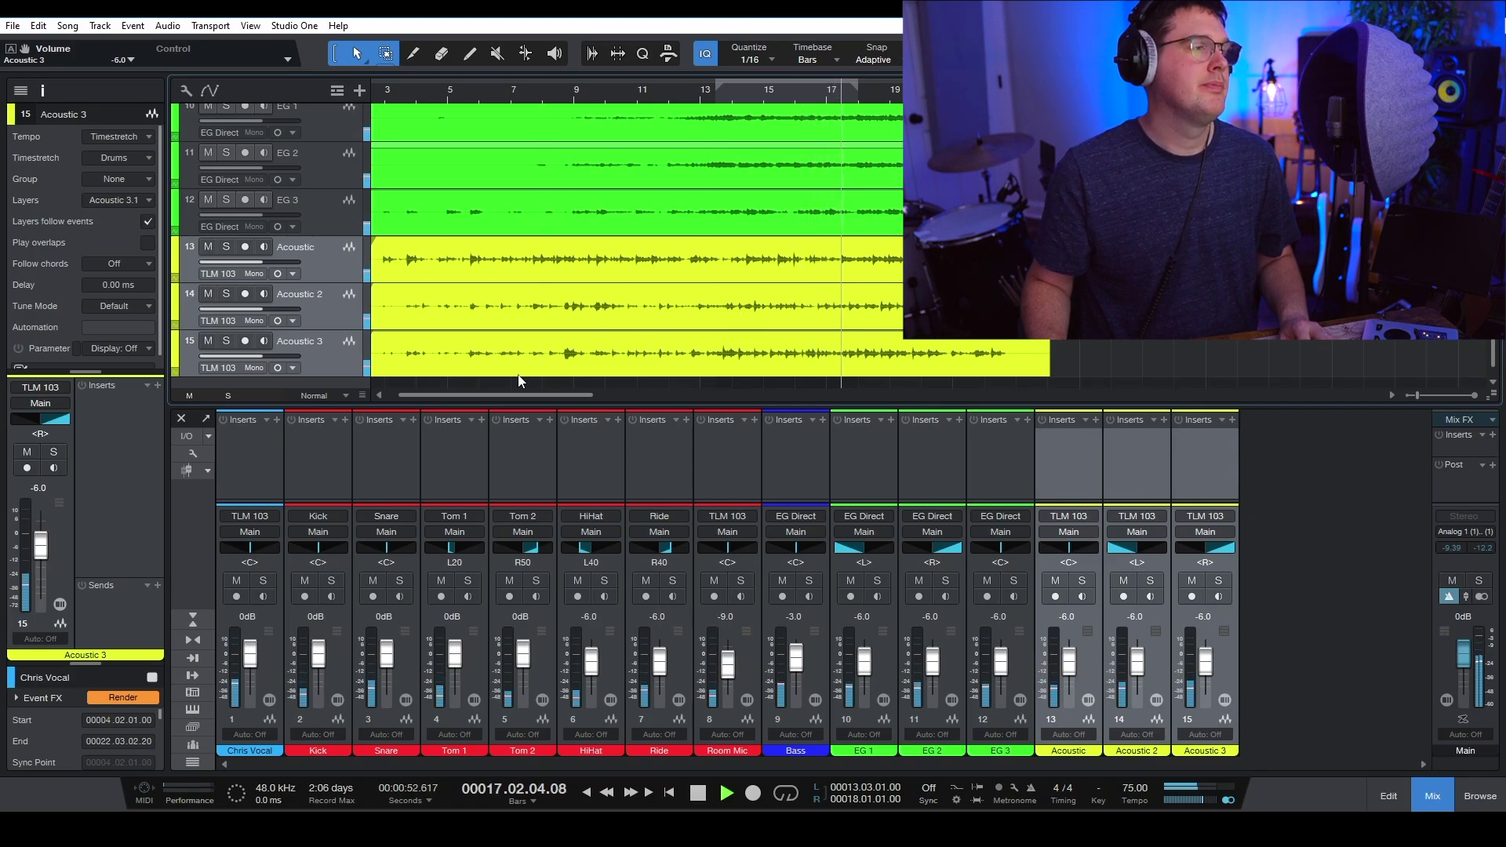
{"action": "key", "text": "space"}
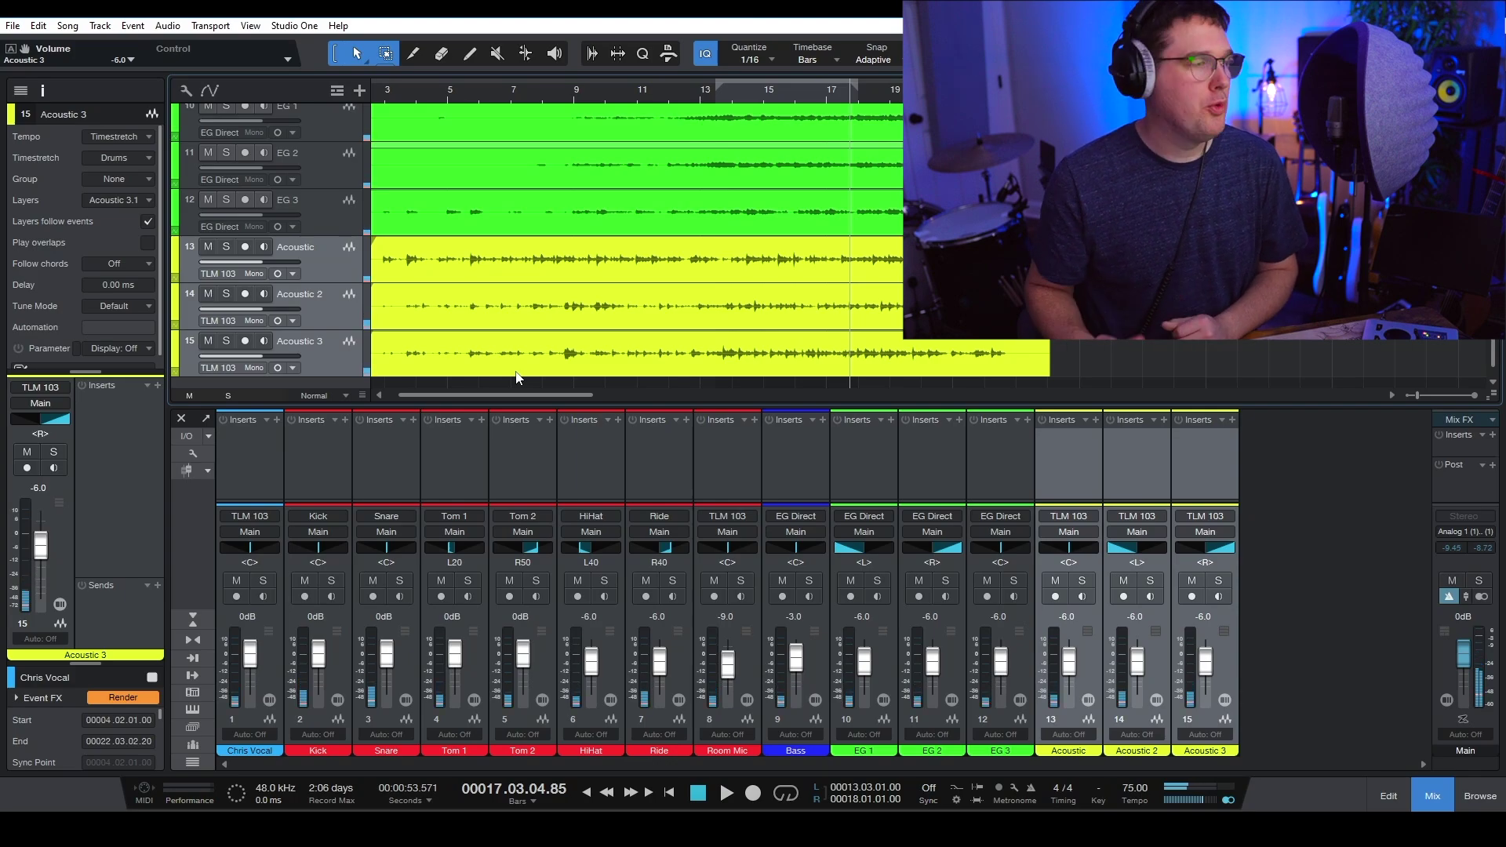
Insert the PreSonus Pro EQ effect on the vocal channel
{"action": "left_click", "coordinate": [278, 451]}
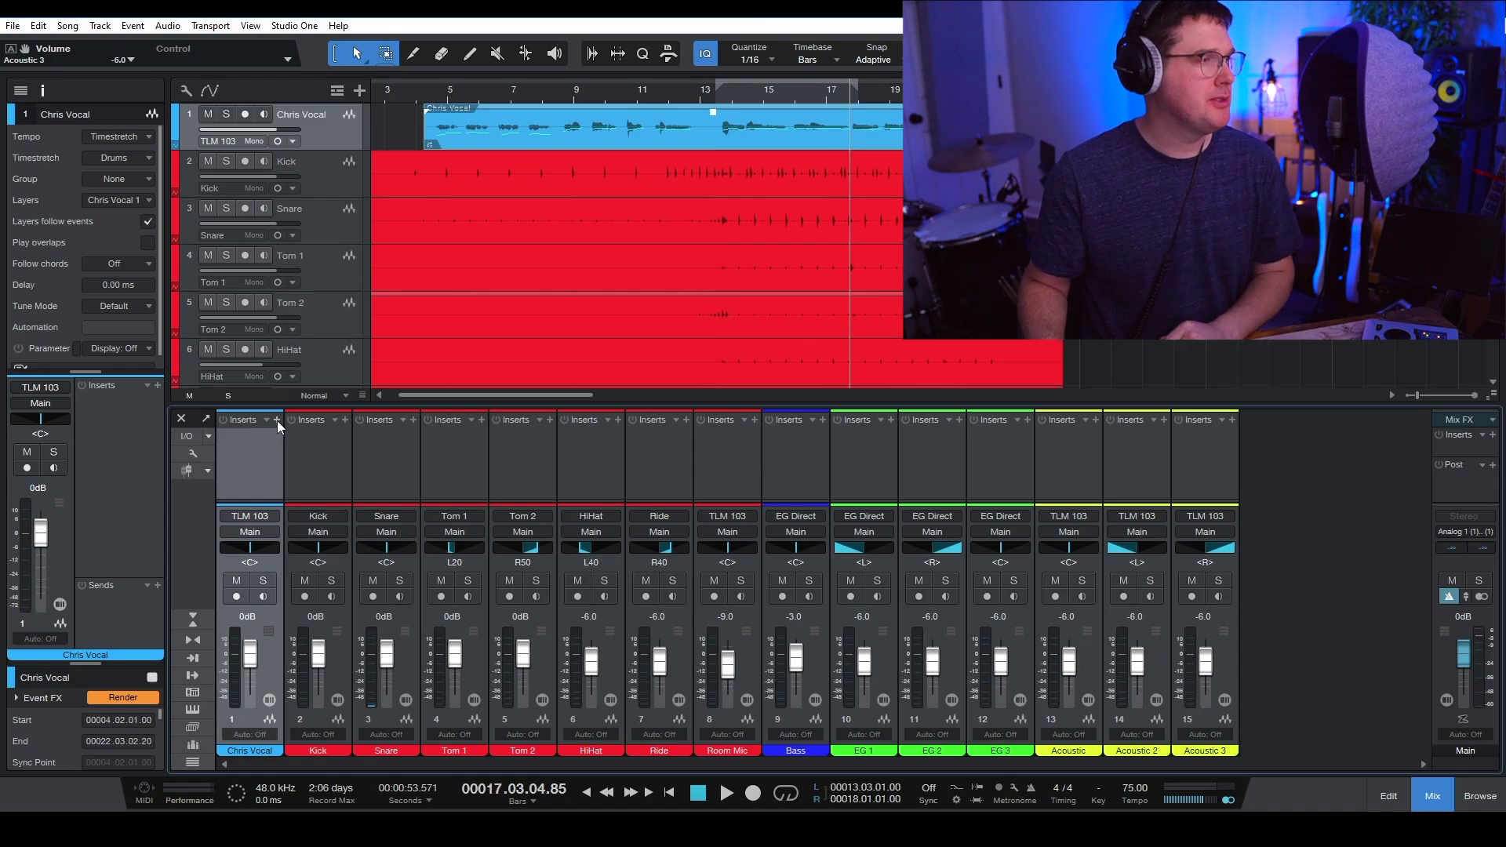
{"action": "left_click", "coordinate": [276, 420]}
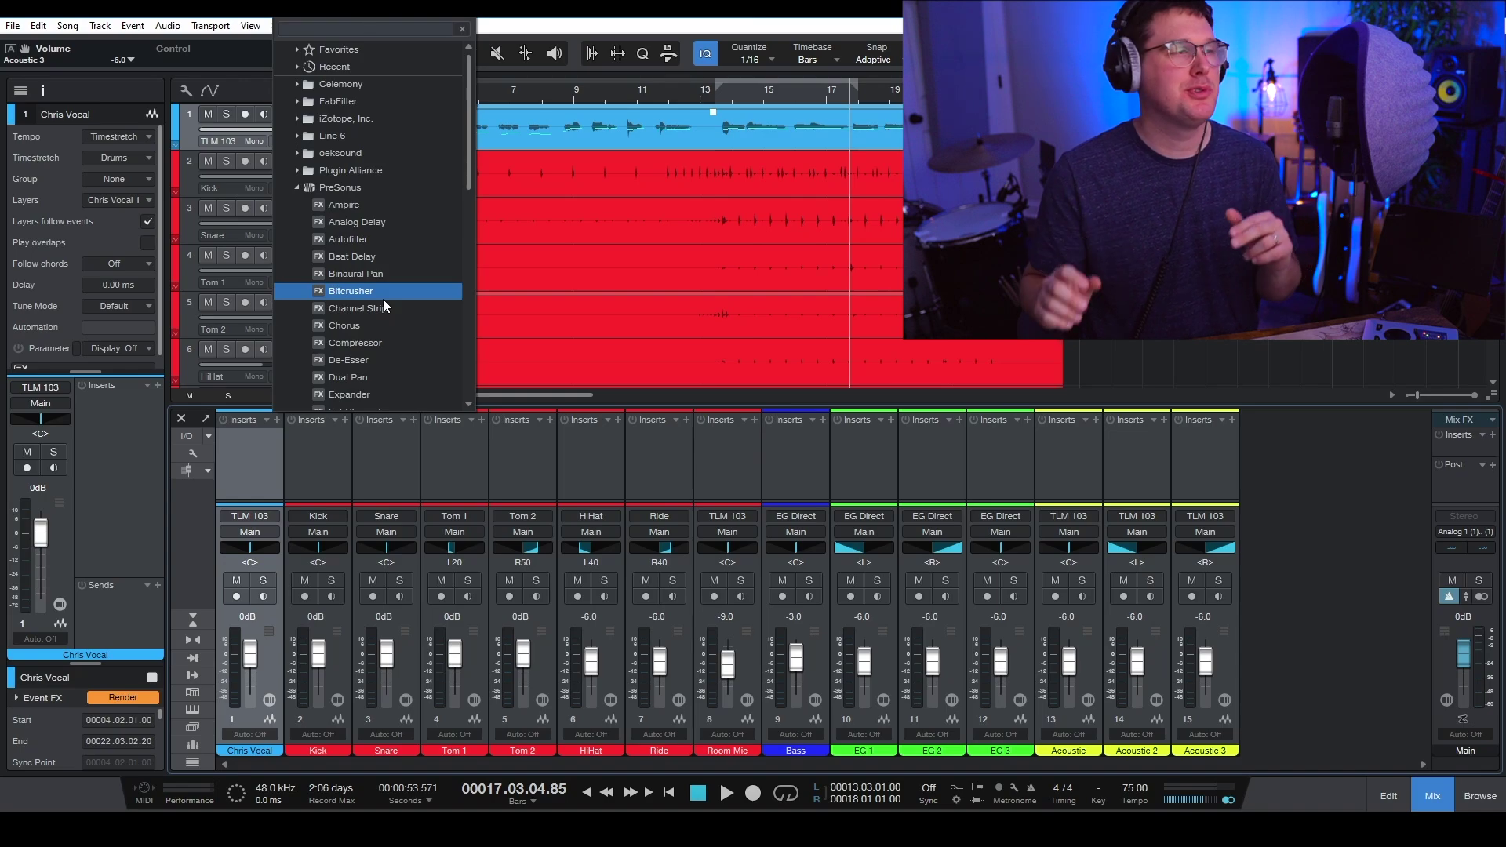
{"action": "scroll", "coordinate": [431, 285], "scroll_direction": "down", "scroll_amount": 3}
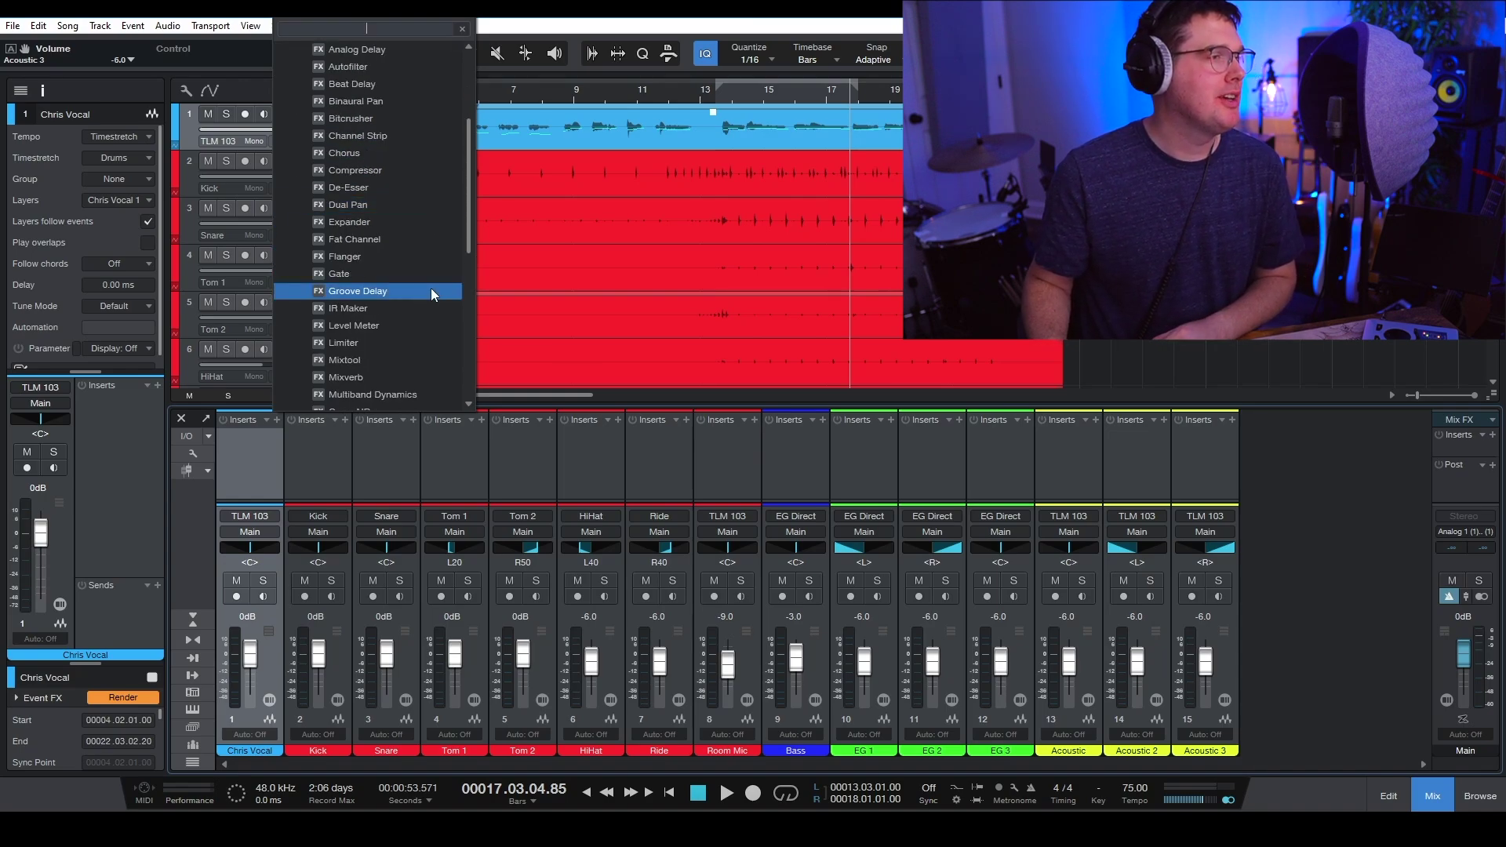
{"action": "scroll", "coordinate": [415, 301], "scroll_direction": "down", "scroll_amount": 3}
{"action": "scroll", "coordinate": [408, 307], "scroll_direction": "down", "scroll_amount": 1}
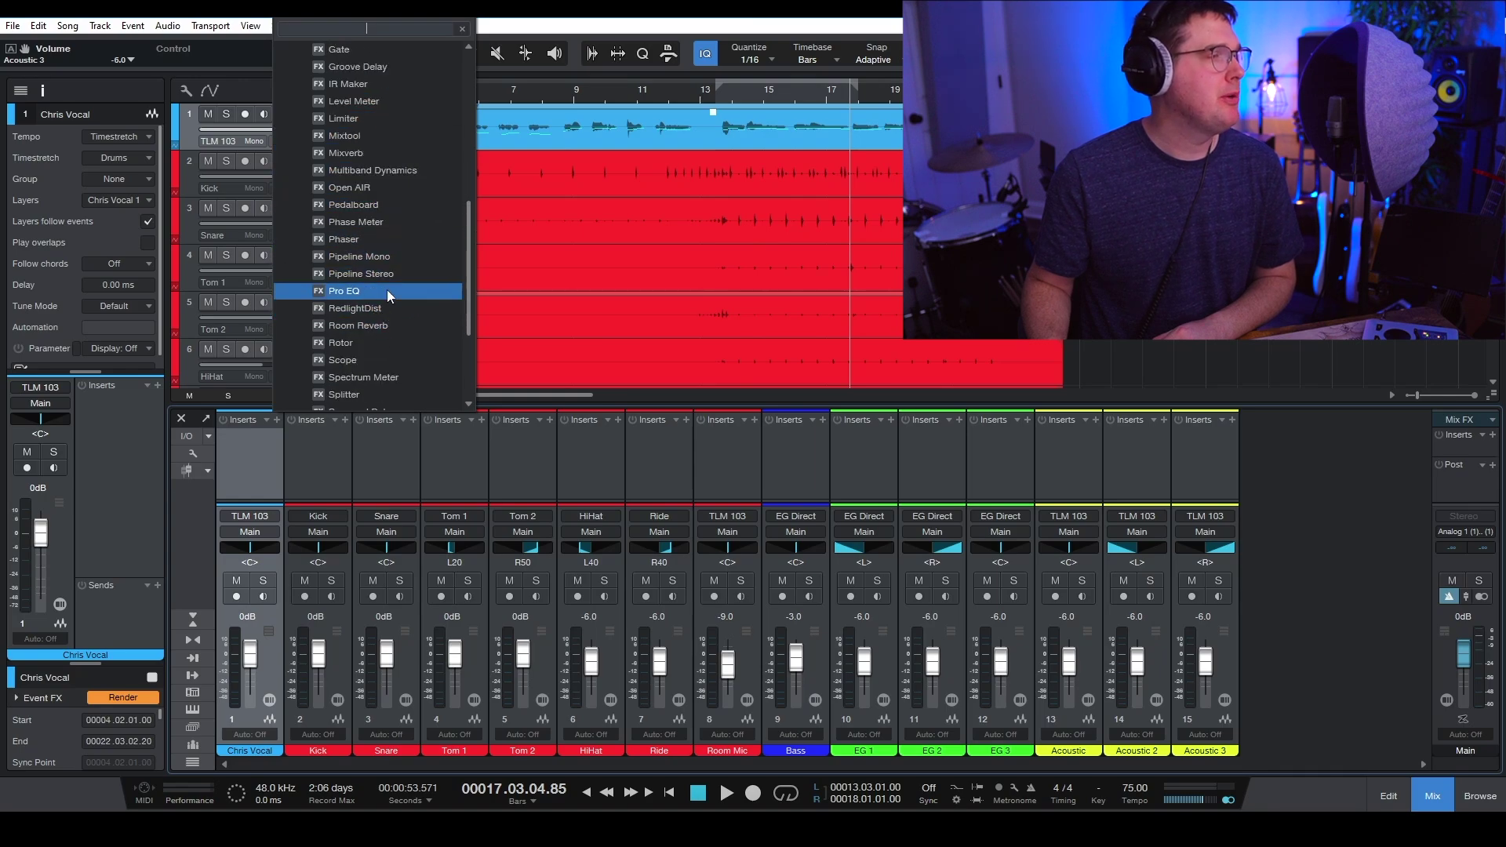
{"action": "left_click", "coordinate": [387, 291]}
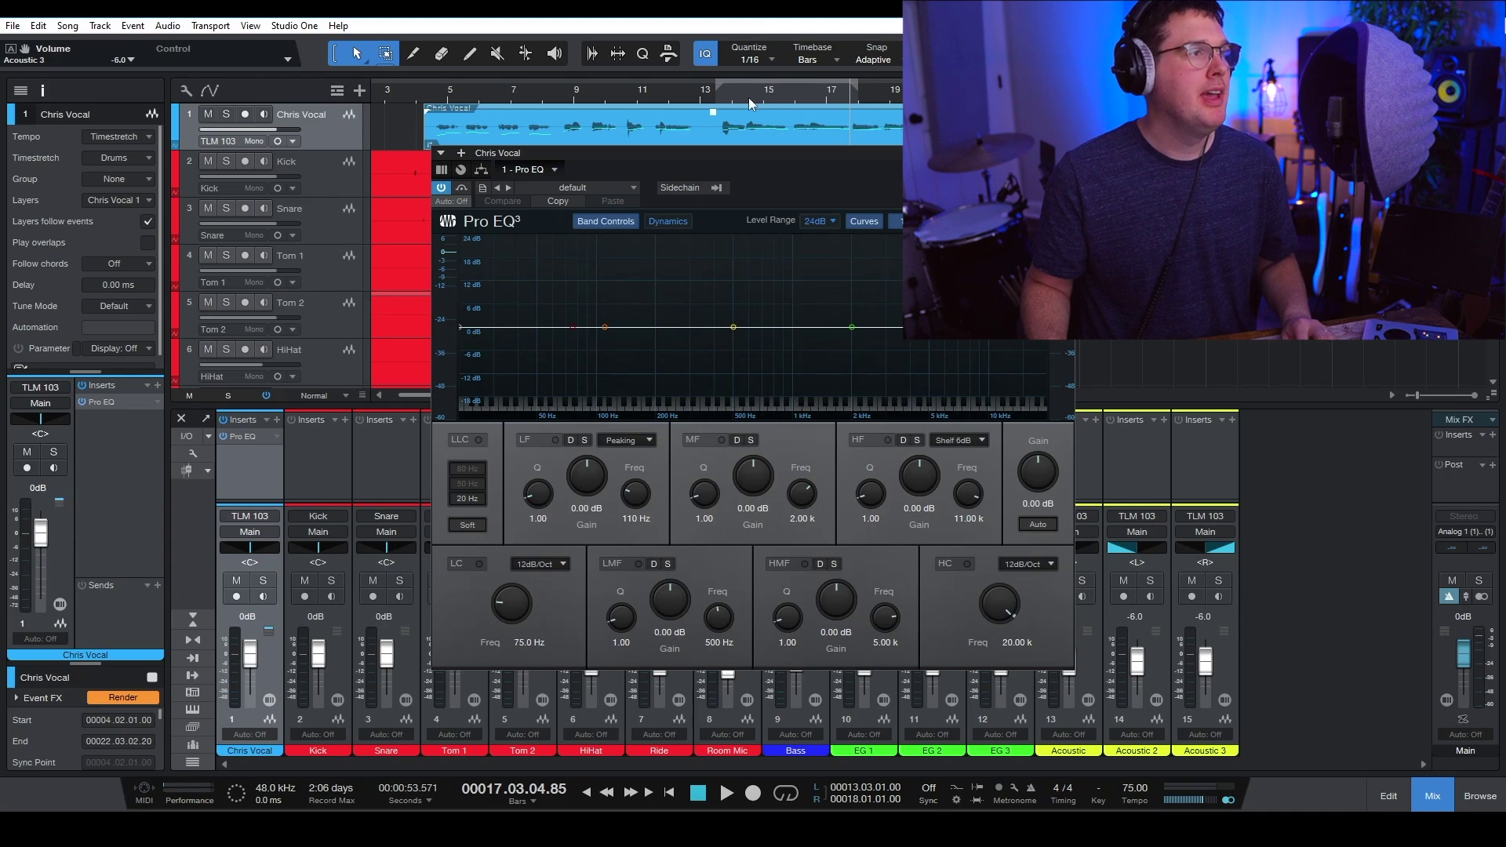
Solo the vocal track and play it from bar 13, beat 3
{"action": "key", "text": "space"}
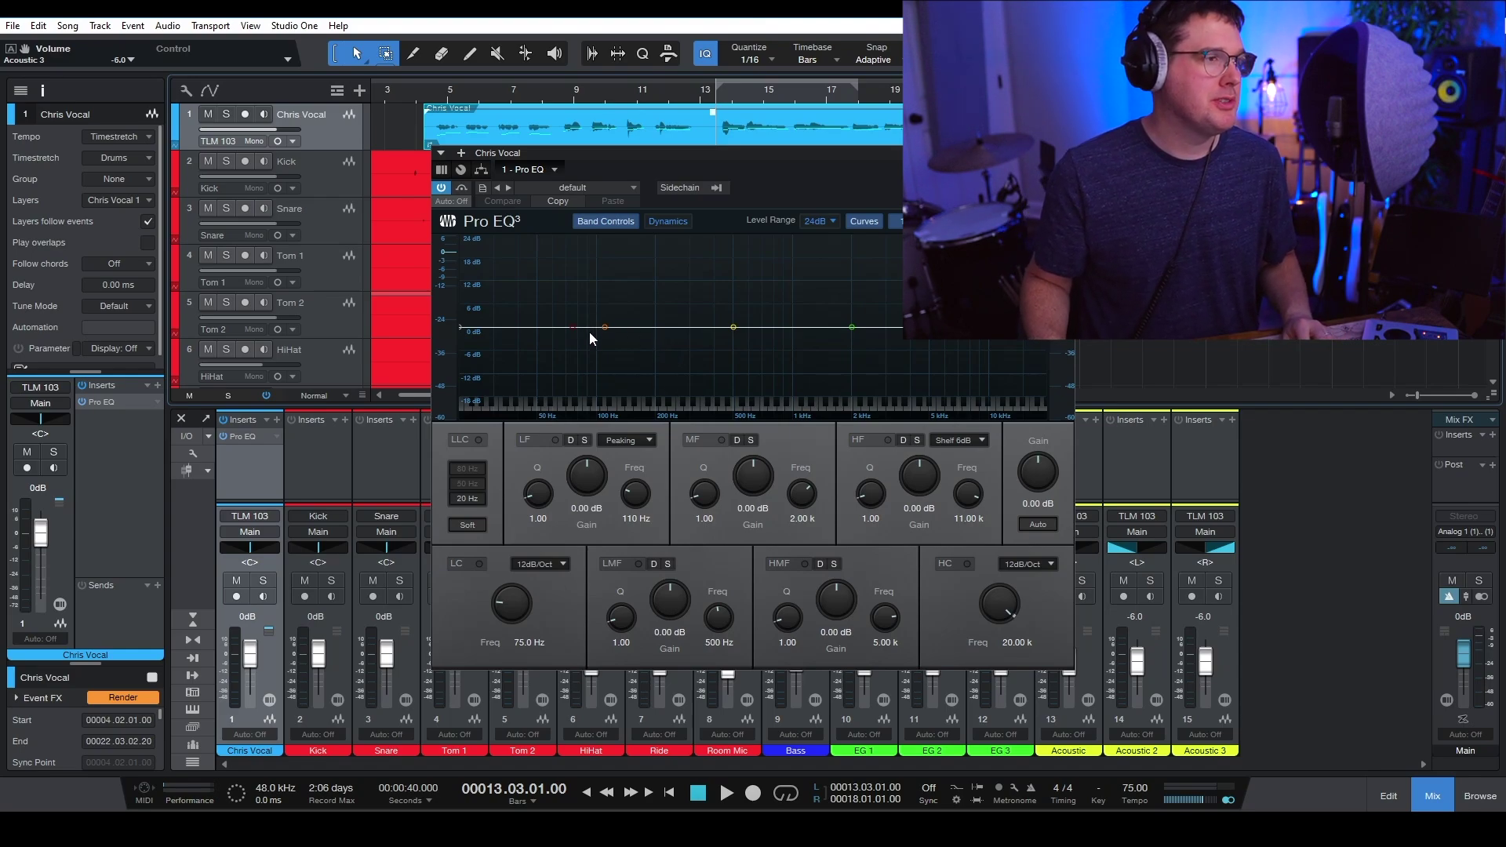
{"action": "key", "text": "s"}
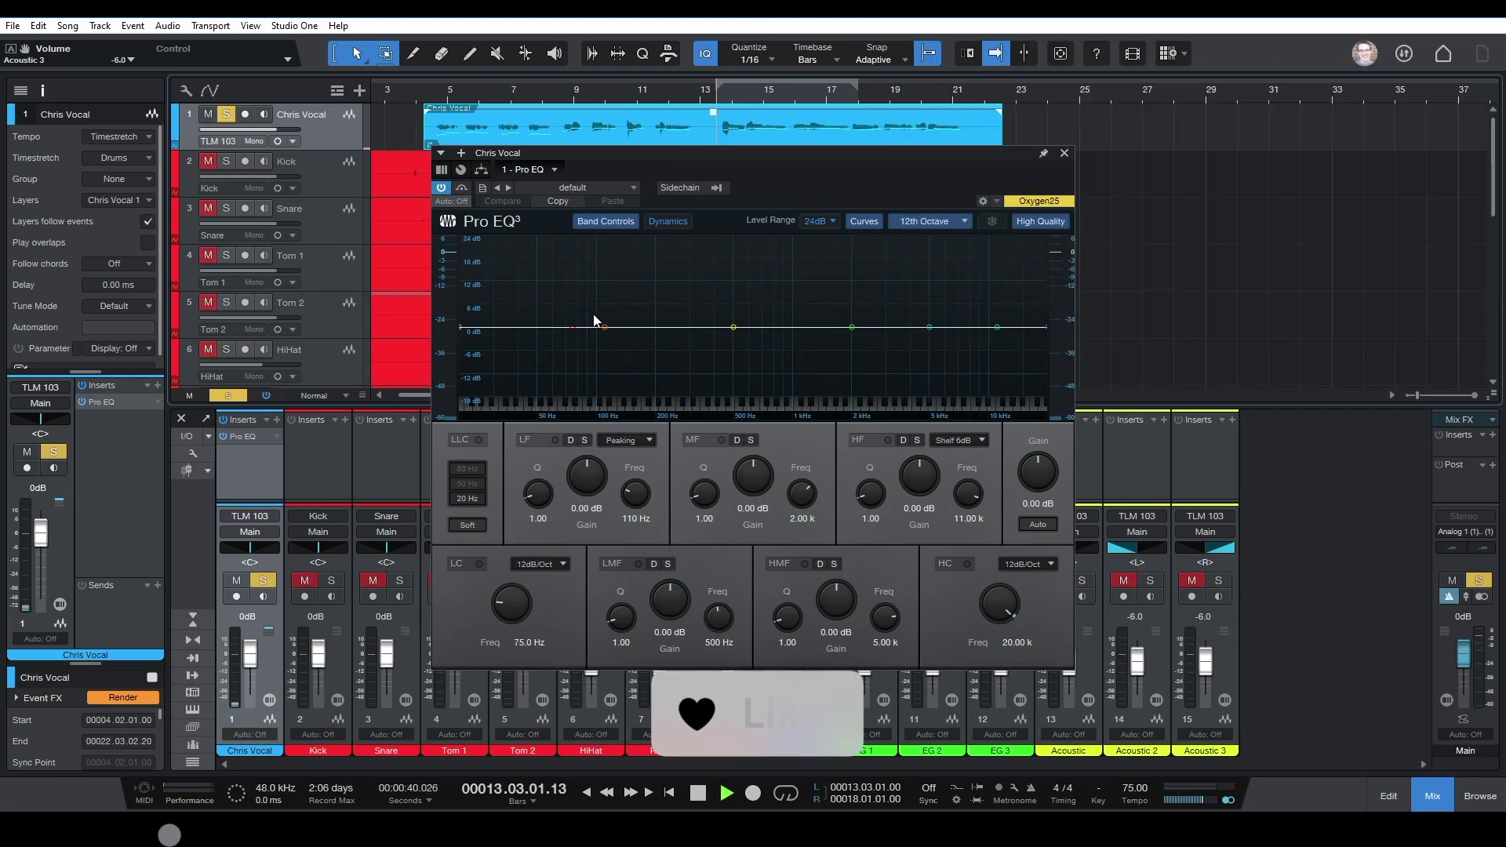
{"action": "key", "text": "space"}
Shape the vocal in Pro EQ with a low cut at 223 Hz, MF -4.96 dB at 687 Hz and HF shelf +5.95 dB at 5.82 kHz
{"action": "left_click_drag", "start_coordinate": [572, 327], "coordinate": [665, 326]}
{"action": "left_click_drag", "start_coordinate": [850, 326], "coordinate": [761, 345]}
{"action": "left_click_drag", "start_coordinate": [996, 326], "coordinate": [943, 304]}
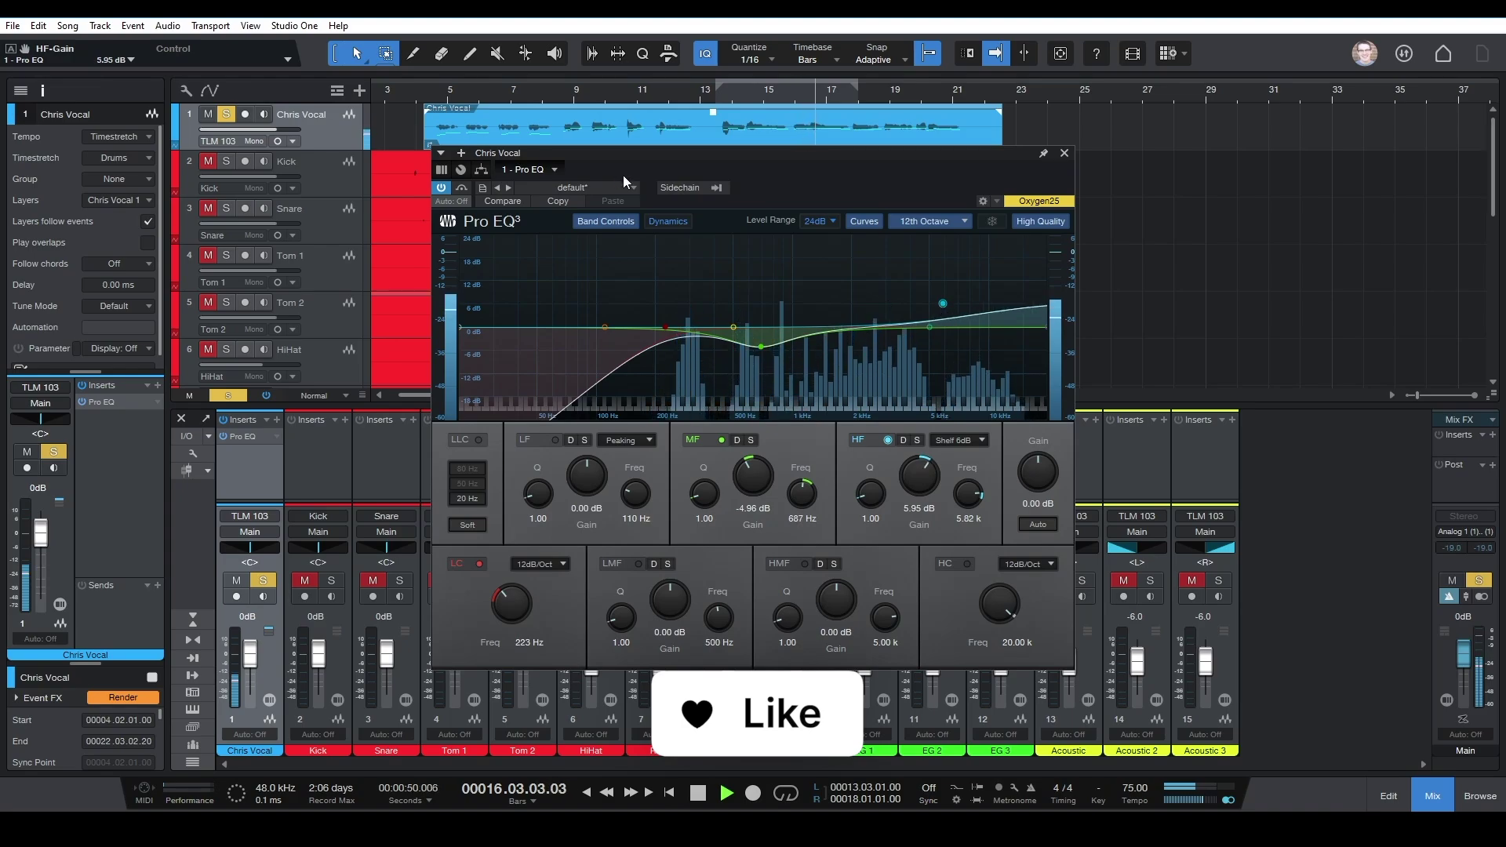
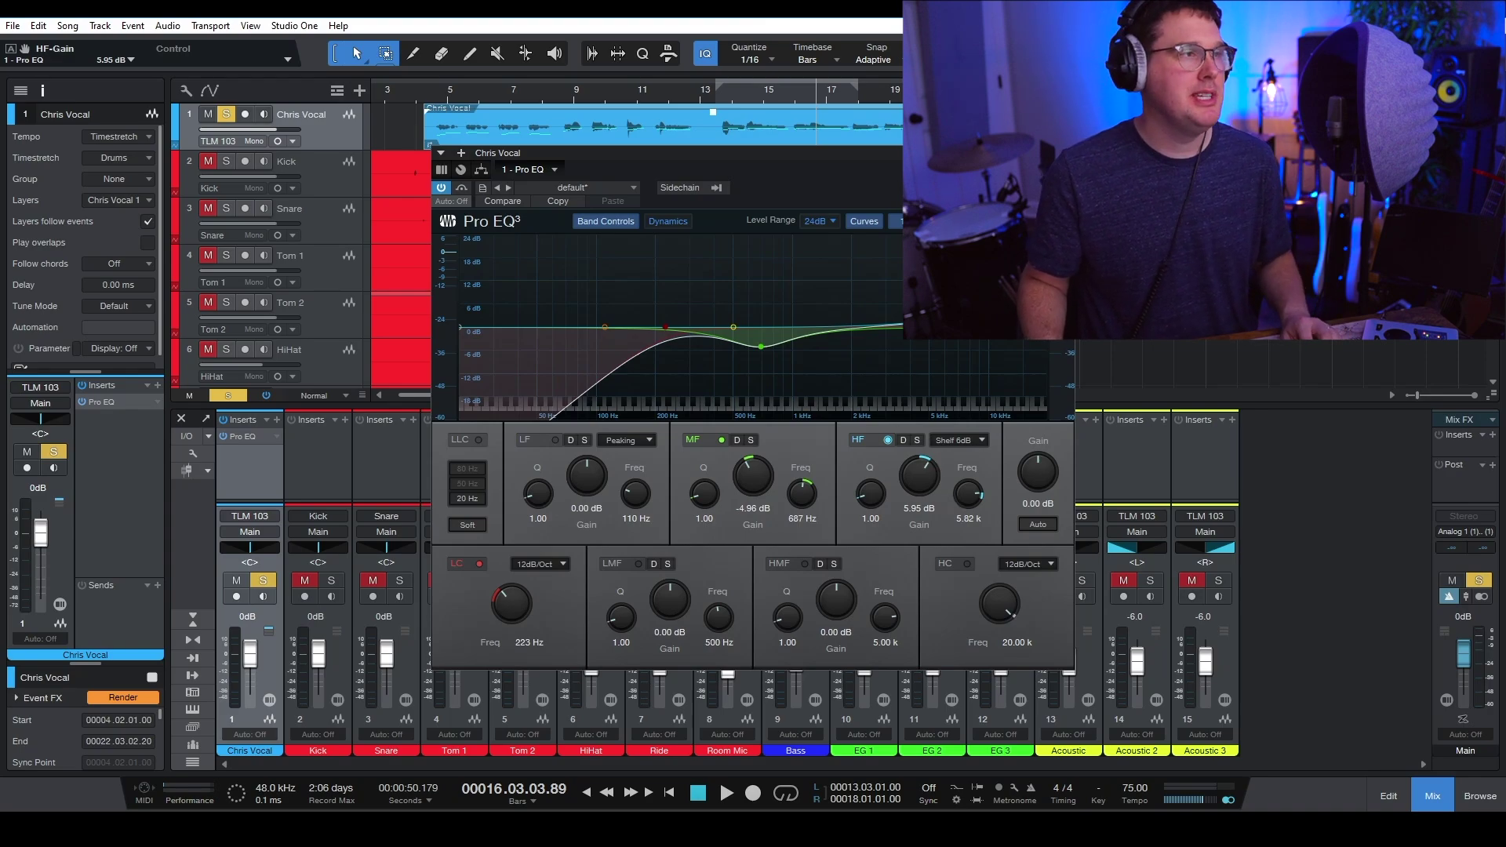
Play the soloed vocal from bar 13, bypass Pro EQ to compare the sound, and re-enable it
{"action": "left_click", "coordinate": [722, 91]}
{"action": "key", "text": "space"}
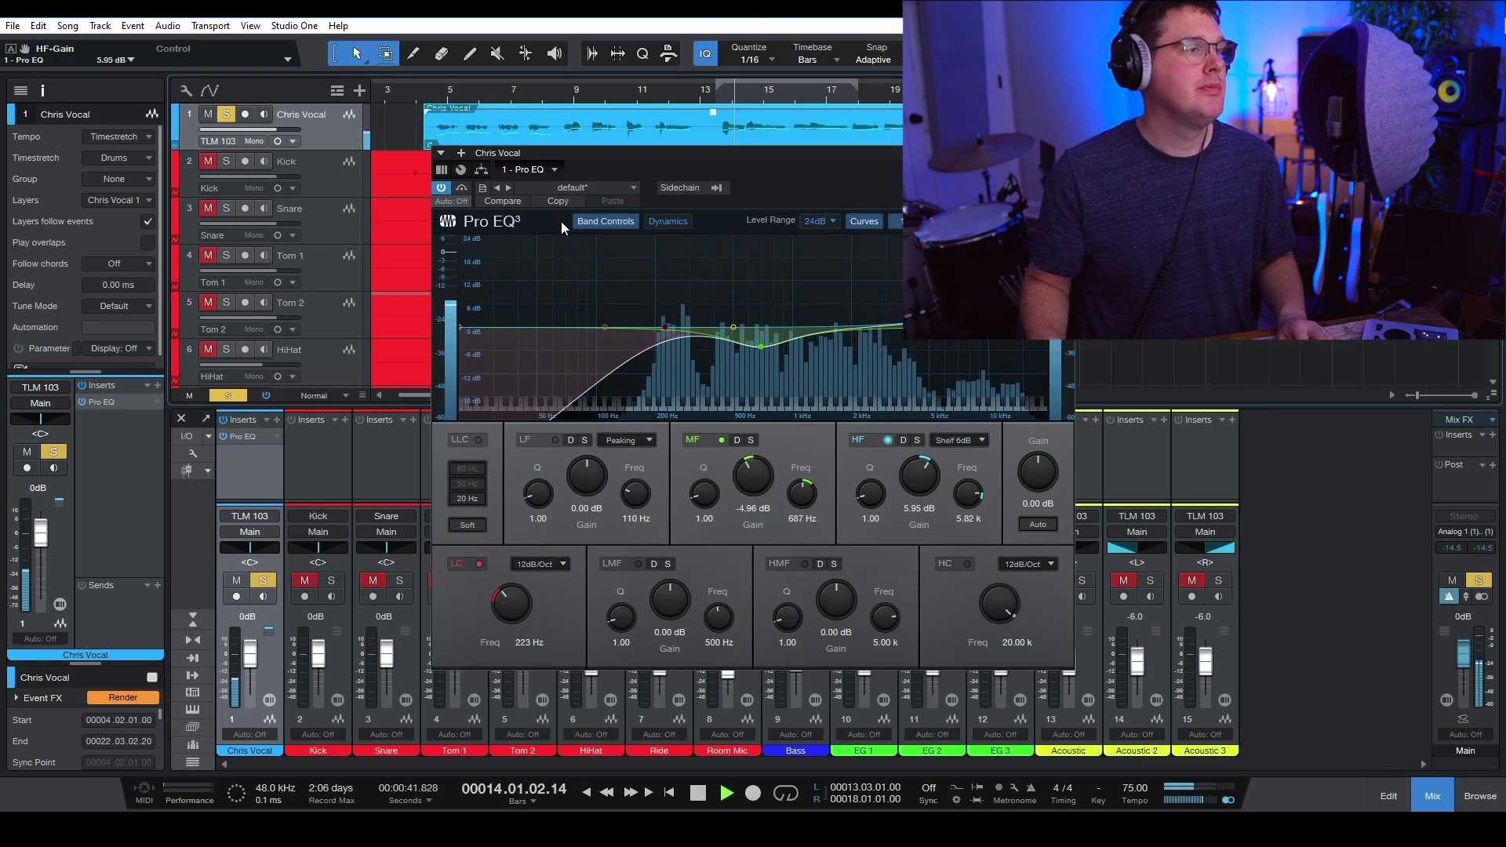
{"action": "left_click", "coordinate": [436, 187]}
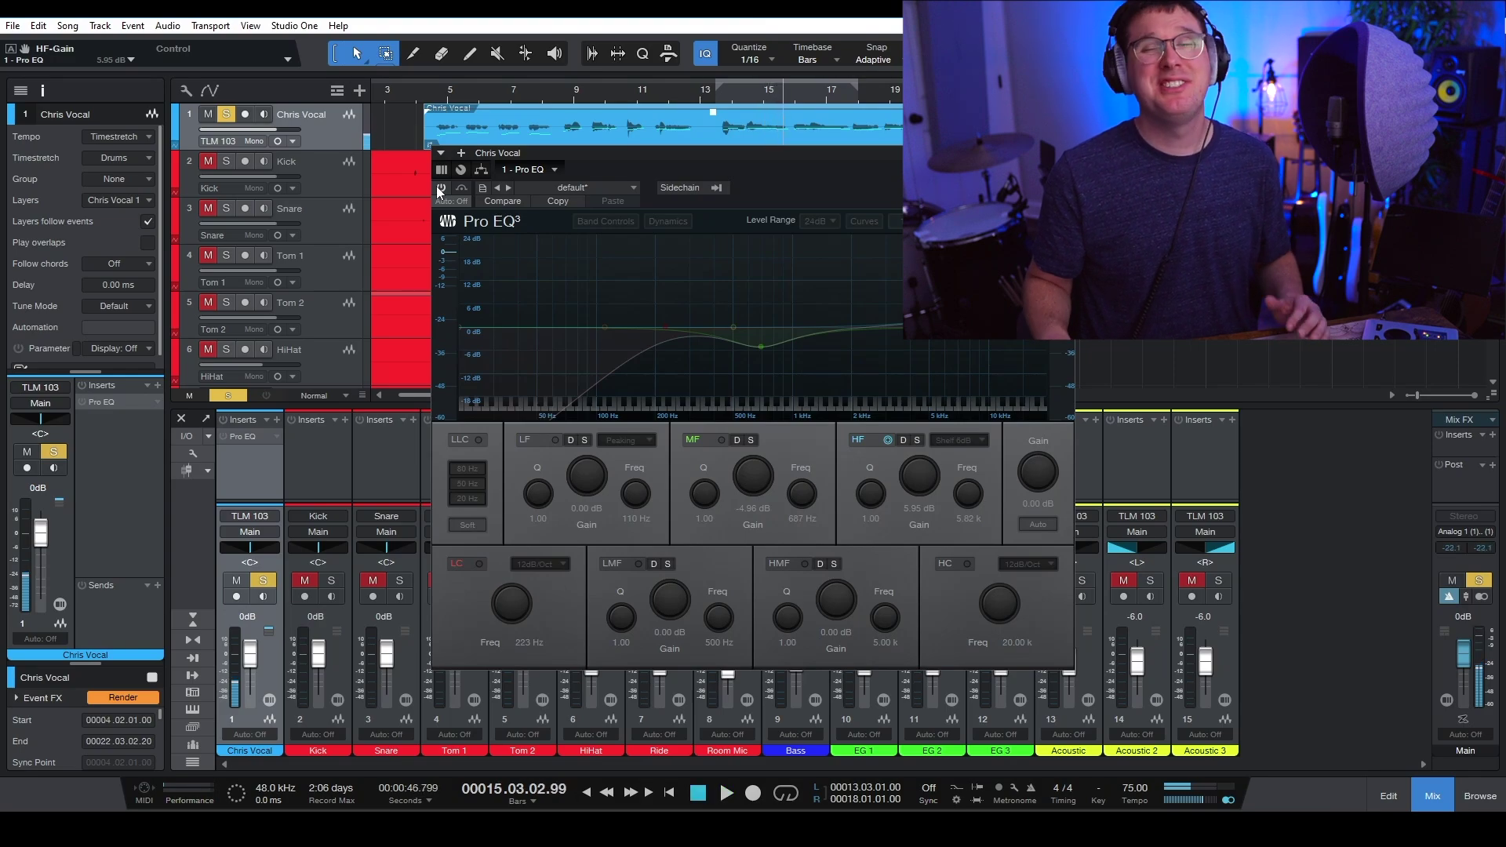
{"action": "left_click", "coordinate": [436, 186]}
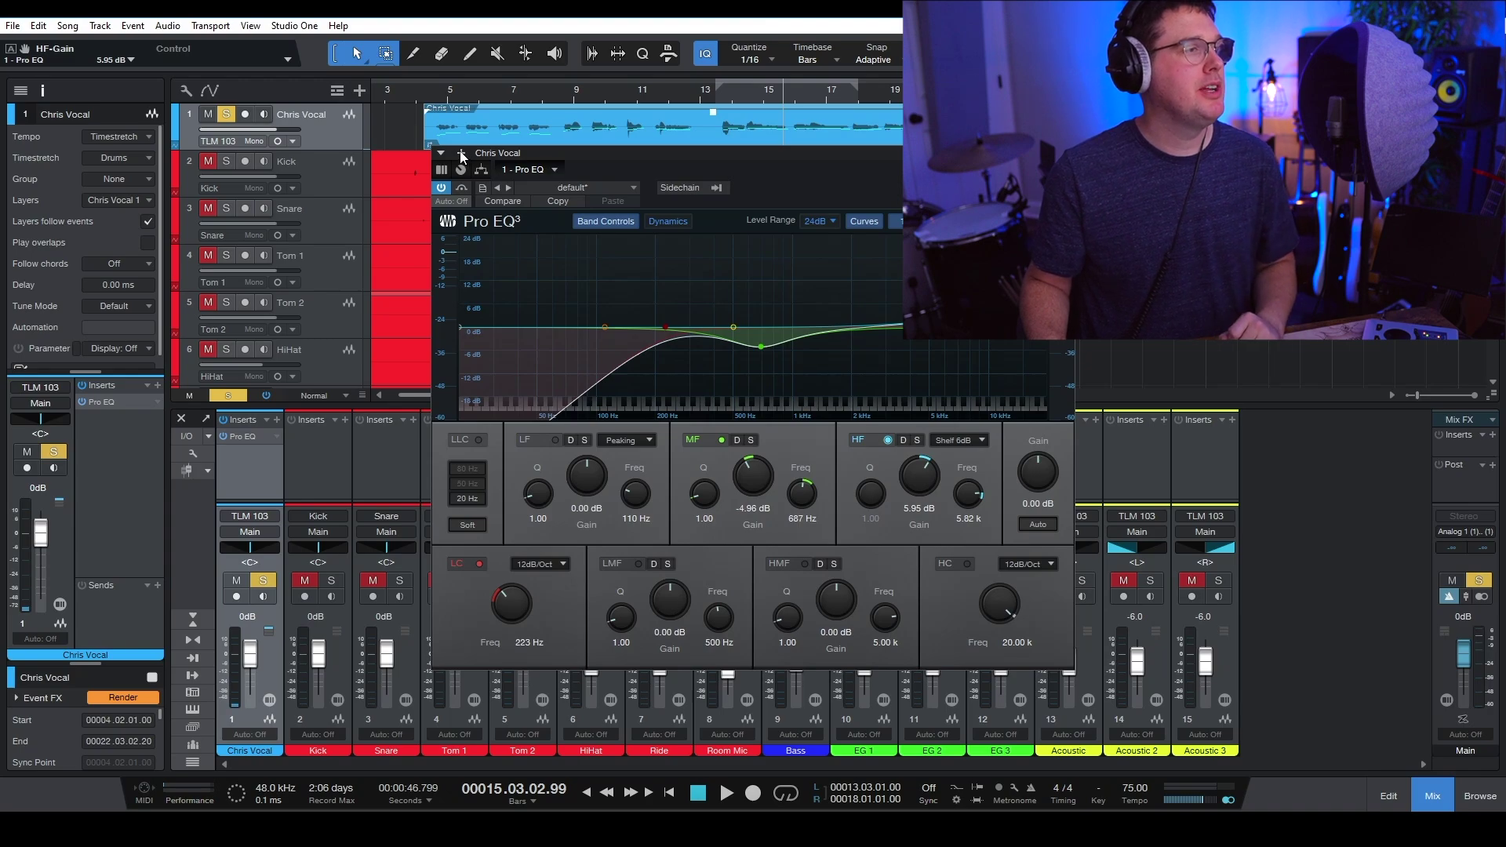
Insert the PreSonus Compressor after Pro EQ on the vocal channel
{"action": "left_click", "coordinate": [461, 154]}
{"action": "scroll", "coordinate": [556, 425], "scroll_direction": "down", "scroll_amount": 1}
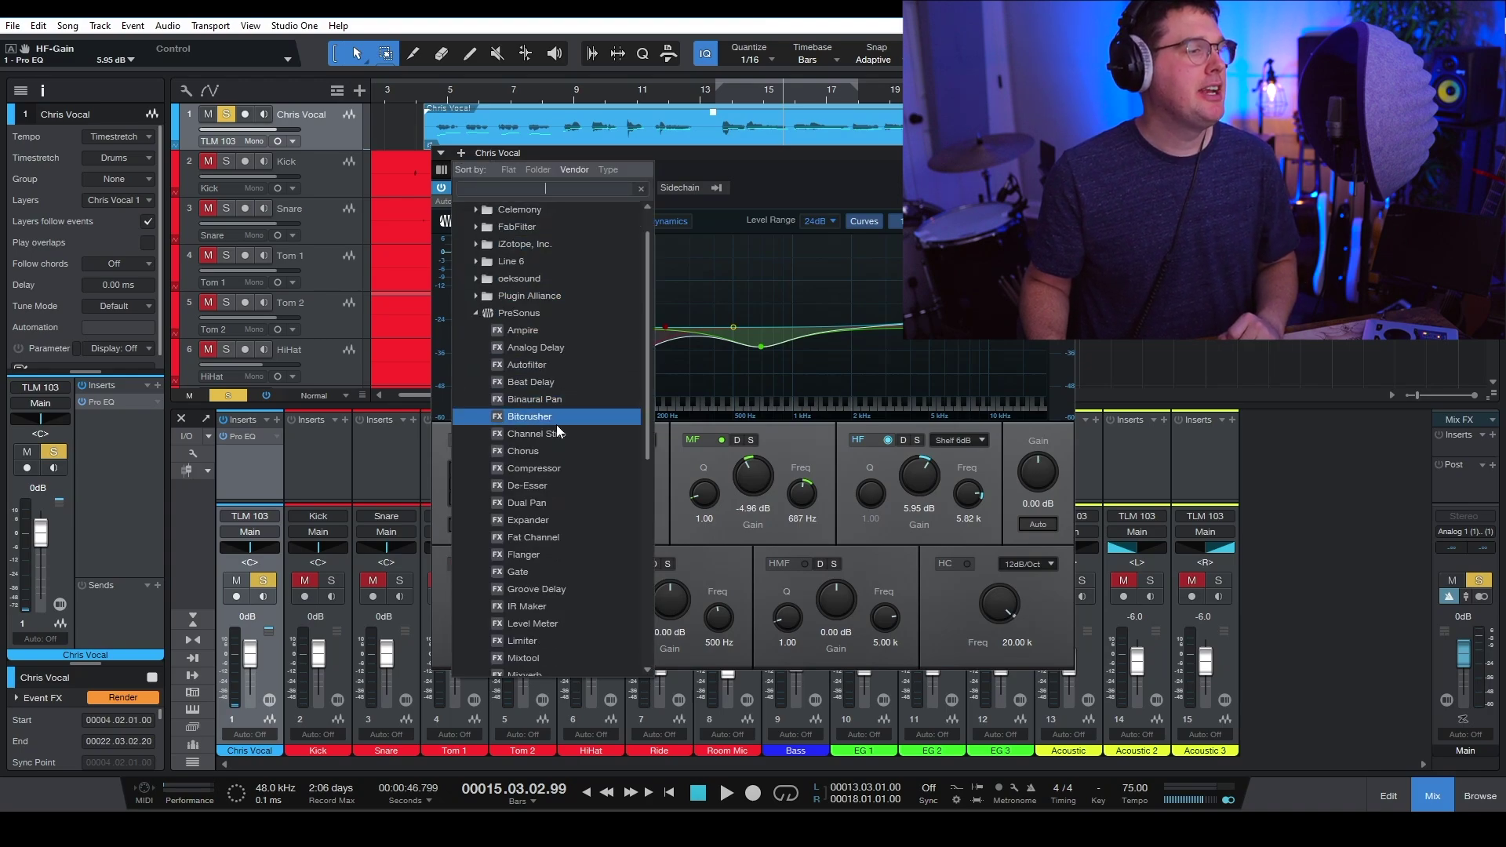
{"action": "left_click", "coordinate": [572, 468]}
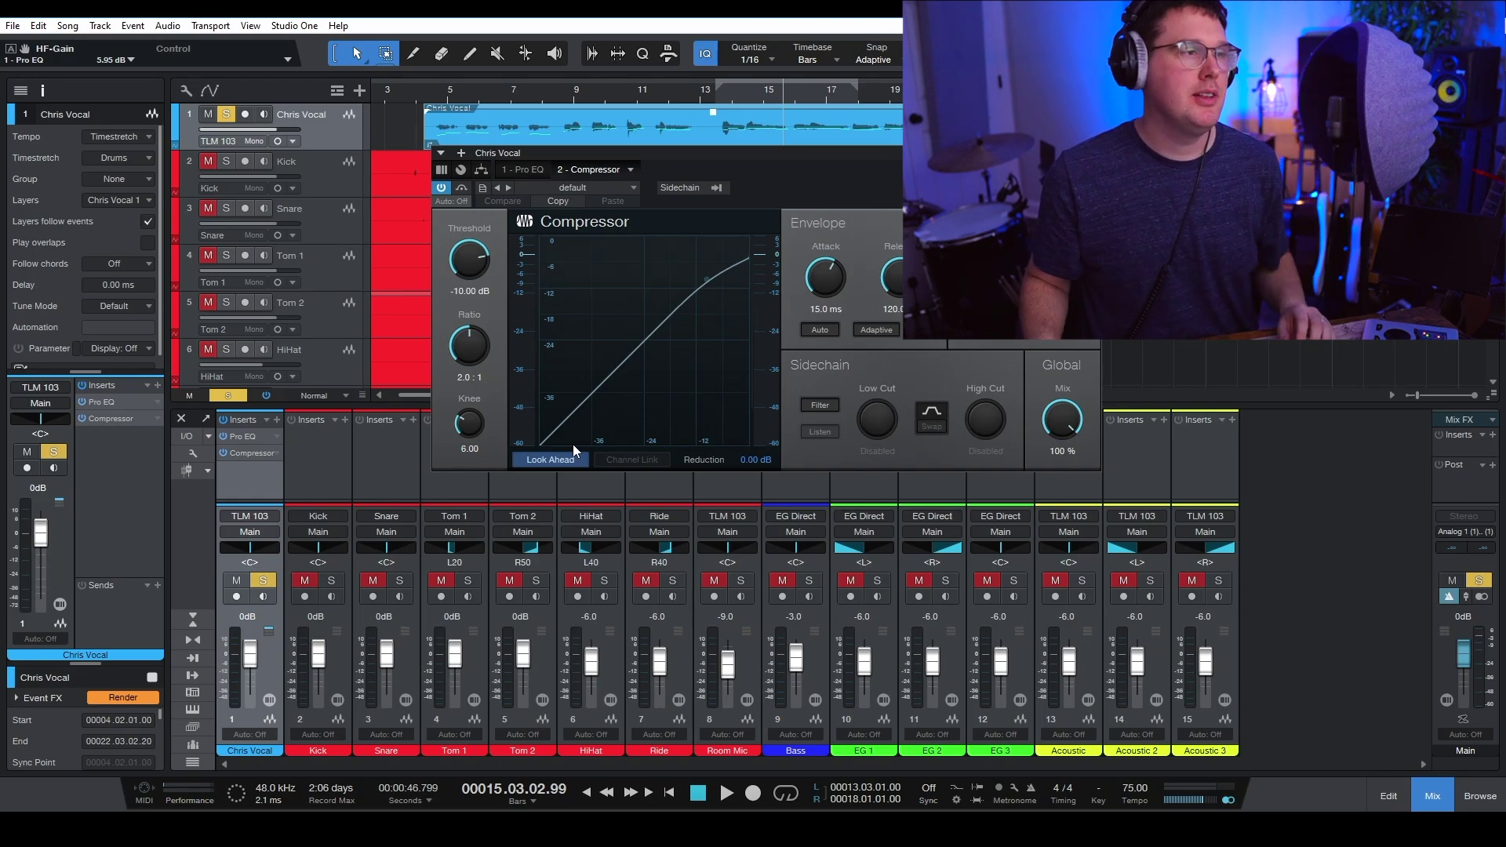
Play the vocal from bar 13, beat 4, and set the compressor's threshold to -28.24 dB, ratio to 3.4:1 and attack to 2.42 ms
{"action": "left_click", "coordinate": [717, 99]}
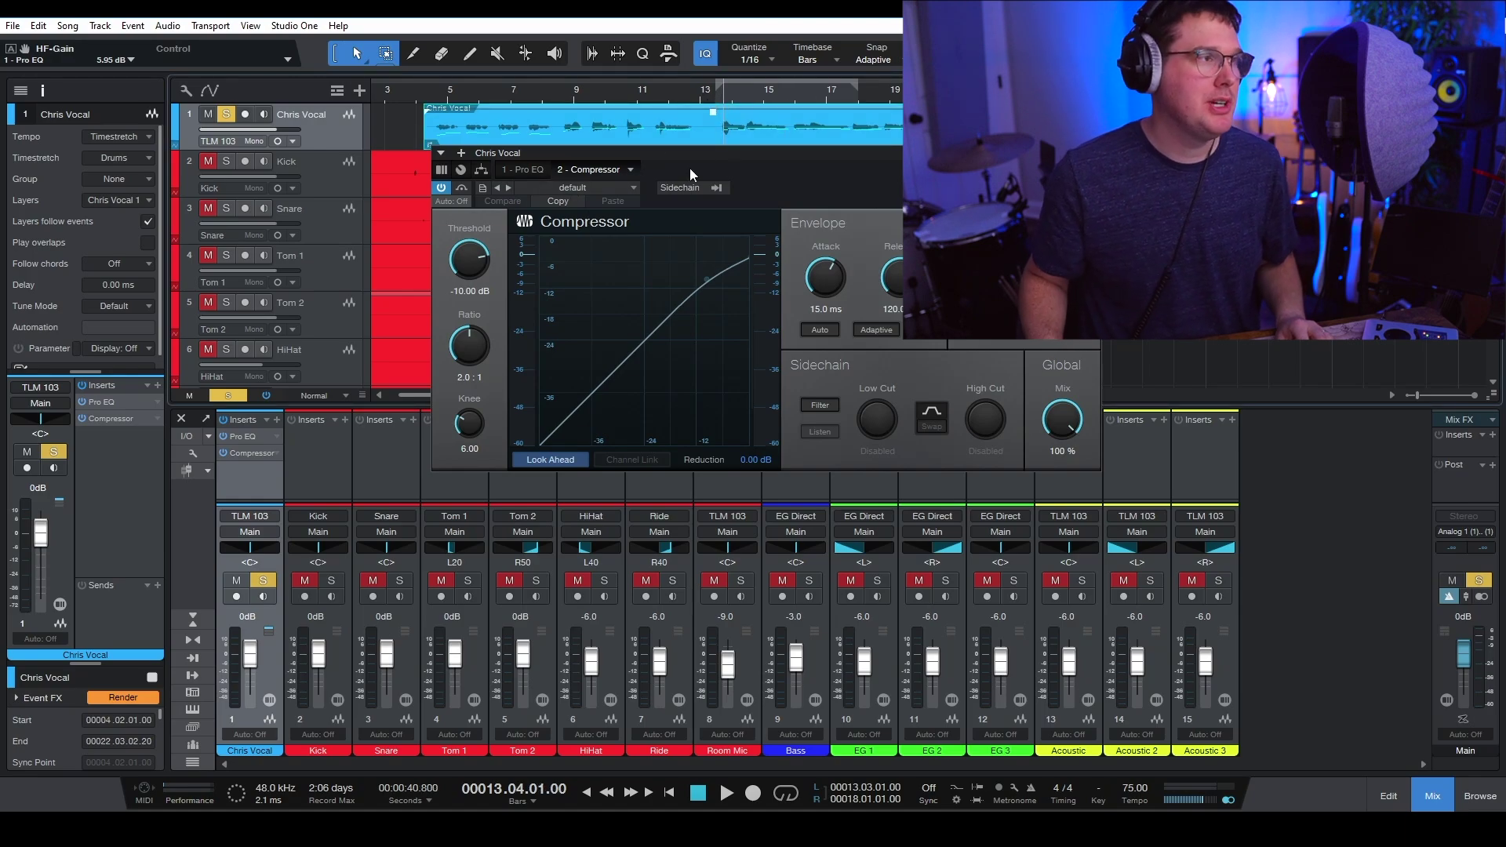
{"action": "key", "text": "space"}
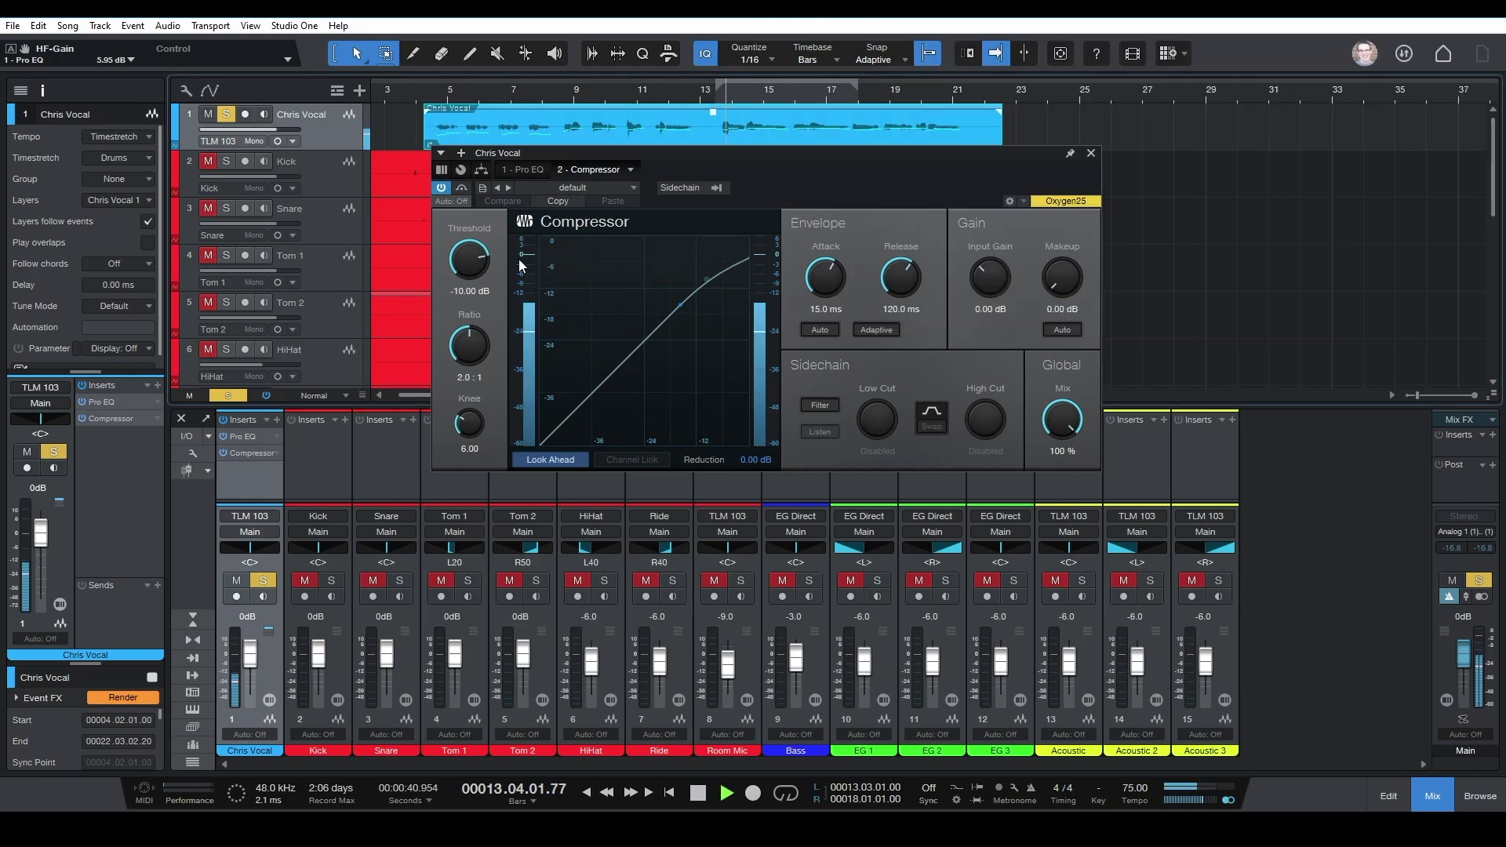
{"action": "left_click_drag", "start_coordinate": [471, 270], "coordinate": [468, 347]}
{"action": "left_click_drag", "start_coordinate": [816, 284], "coordinate": [820, 303]}
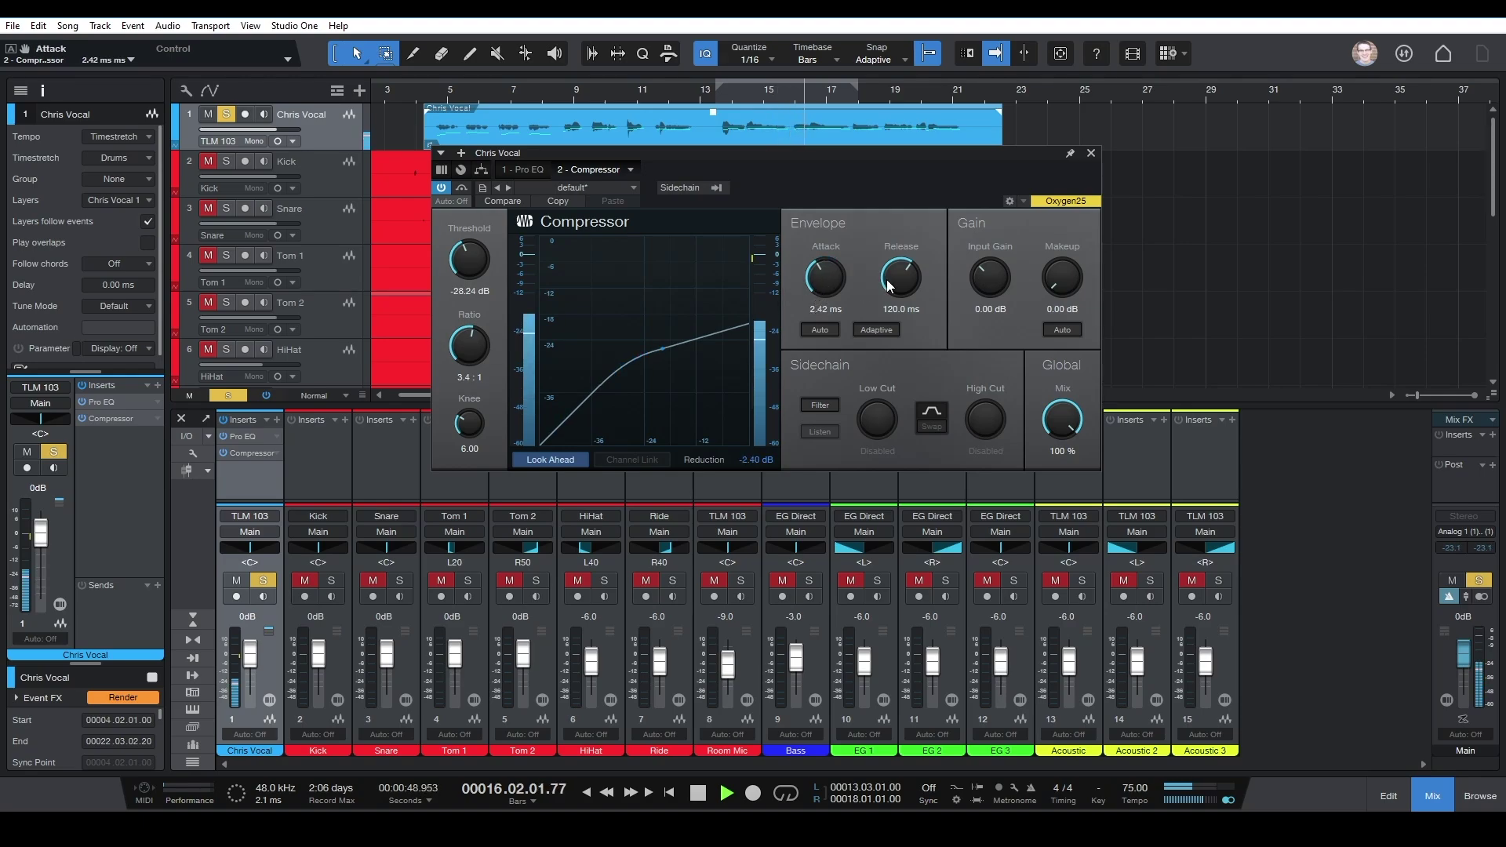
Set the compressor's release to 48.2 ms, threshold to -30.88 dB and makeup gain to 4.56 dB, and close its window
{"action": "left_click_drag", "start_coordinate": [913, 281], "coordinate": [908, 280]}
{"action": "mouse_move", "coordinate": [480, 268]}
{"action": "left_mouse_down"}
{"action": "mouse_move", "coordinate": [471, 286]}
{"action": "mouse_move", "coordinate": [473, 261]}
{"action": "left_mouse_up"}
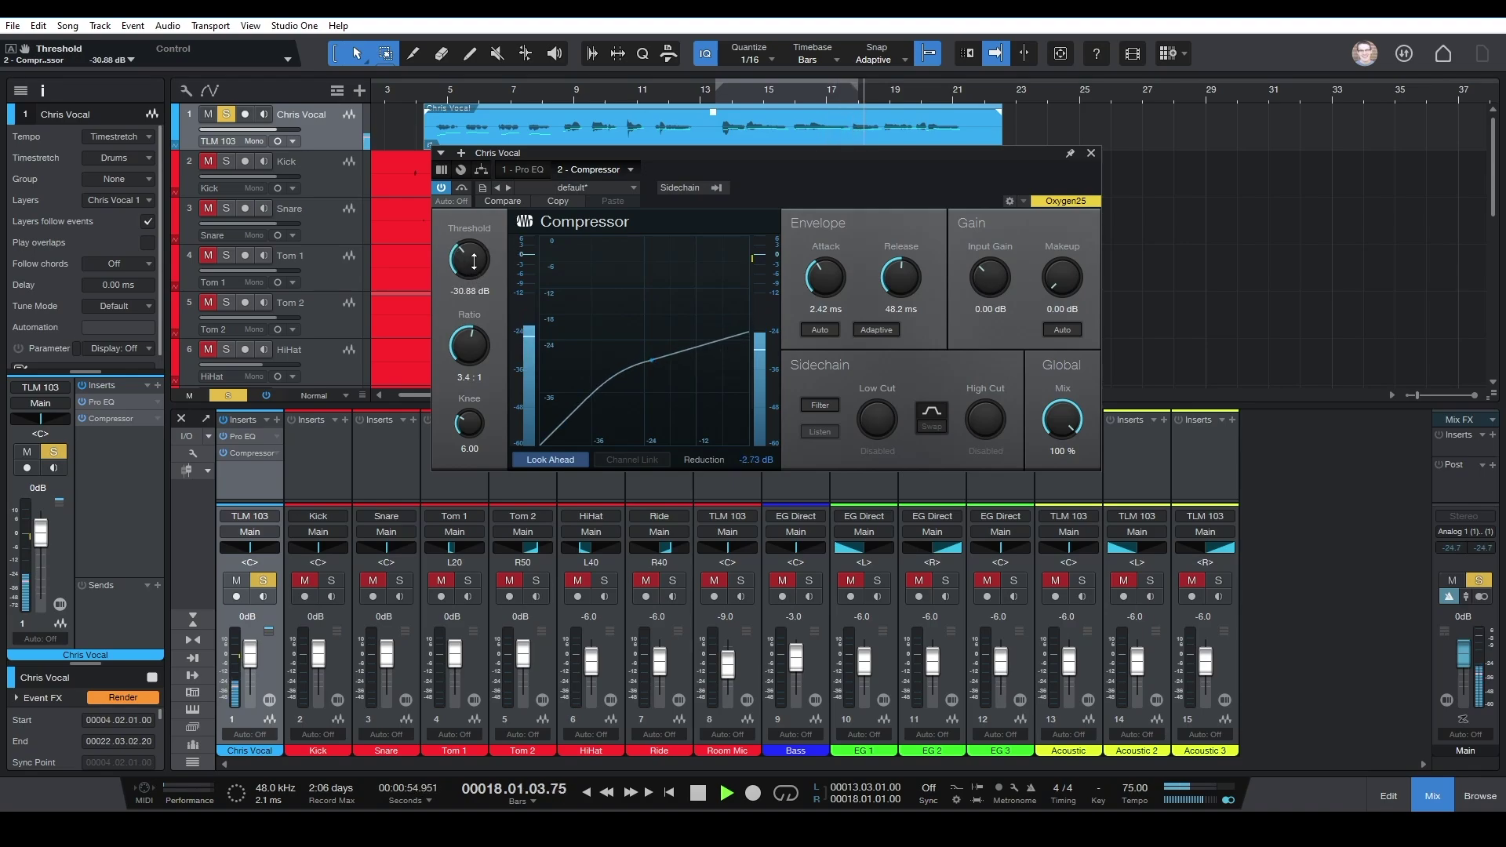
{"action": "left_click_drag", "start_coordinate": [1054, 279], "coordinate": [1052, 266]}
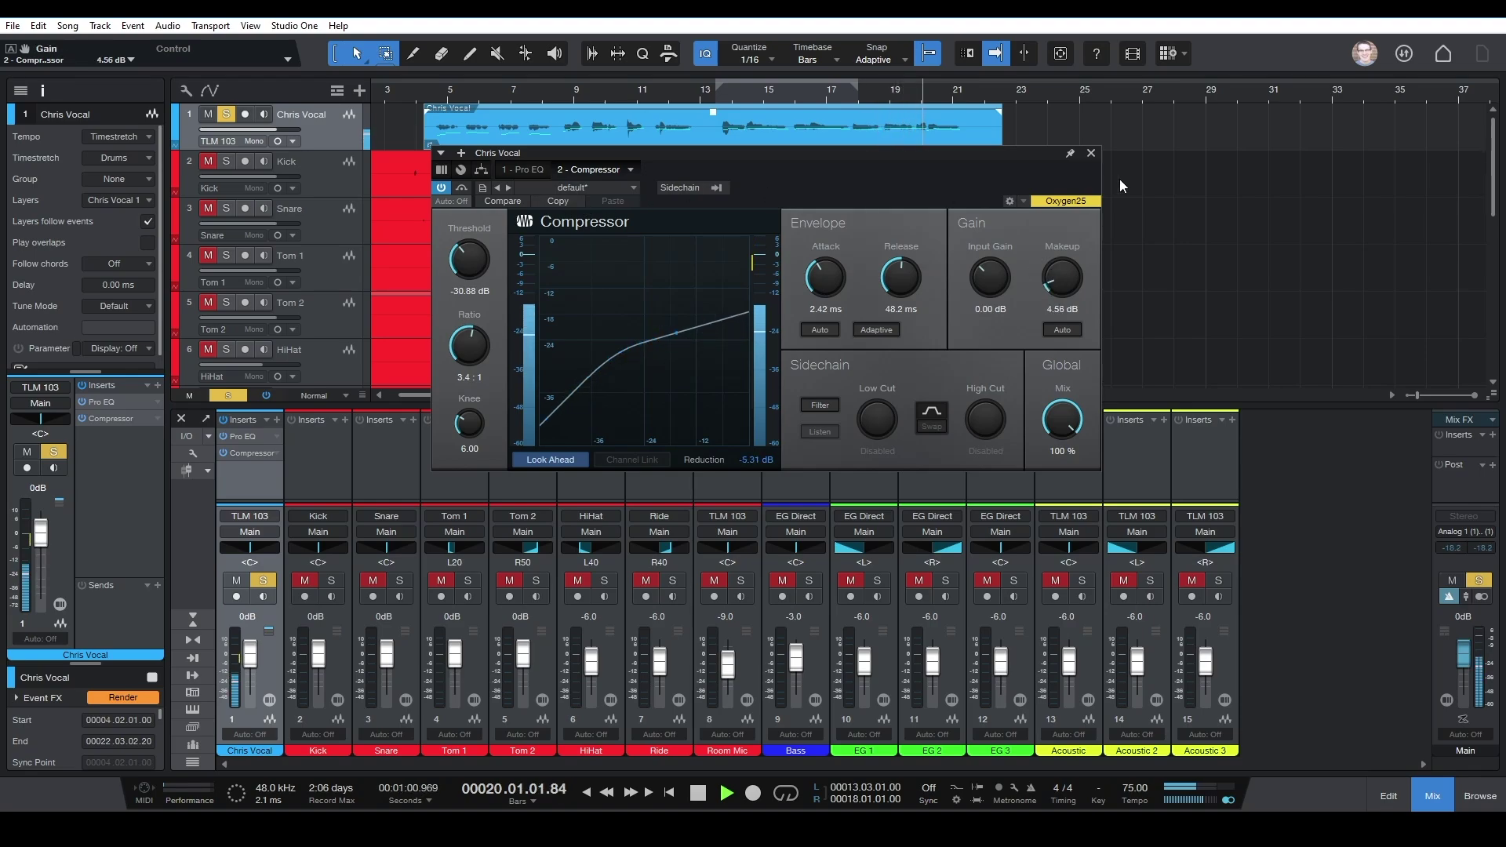
{"action": "left_click", "coordinate": [1090, 153]}
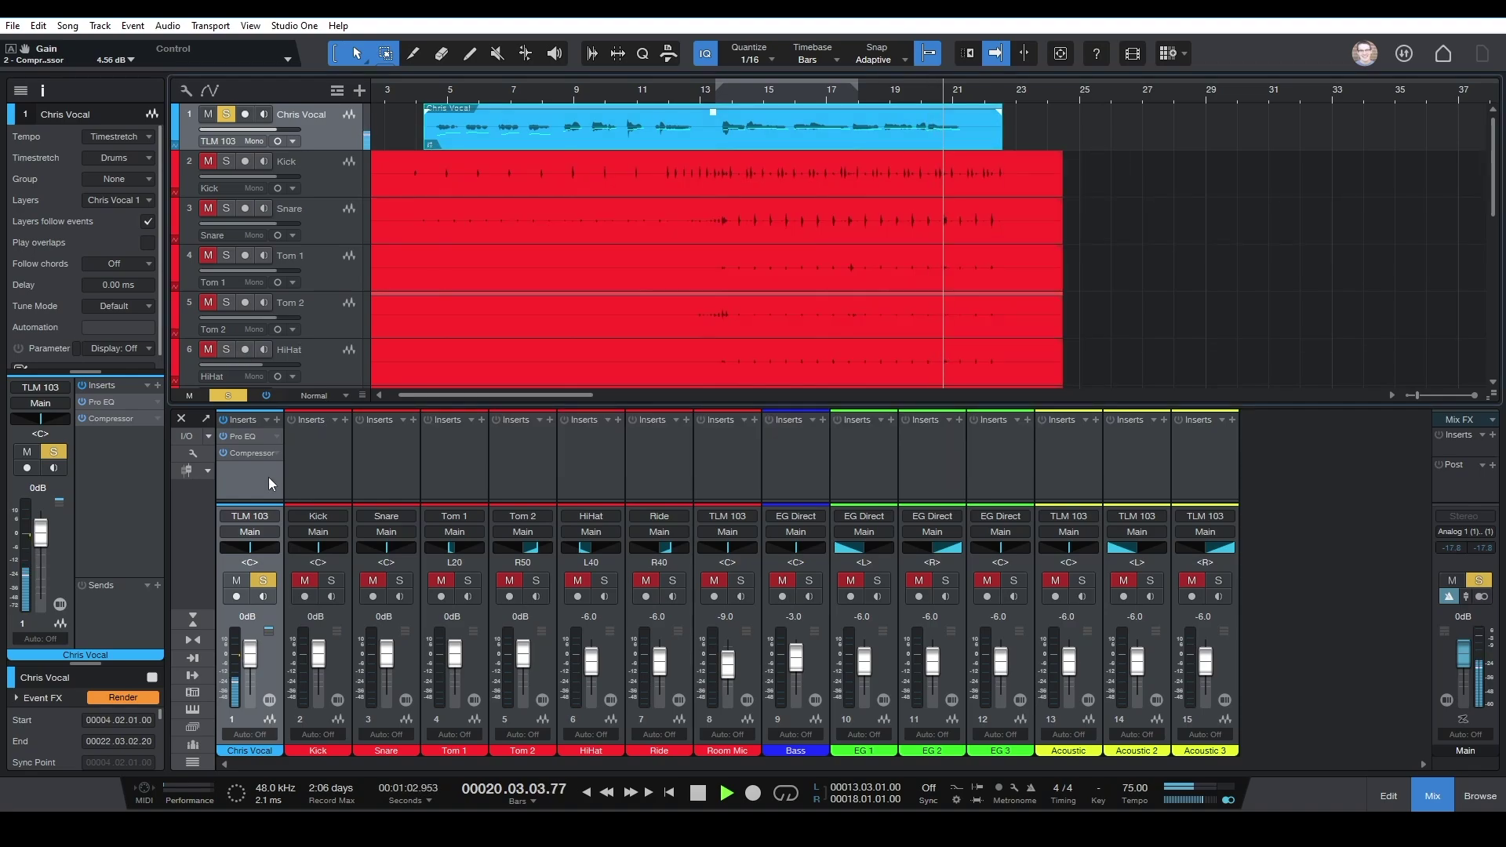
Unsolo the vocal and replay the full mix from bar 13
{"action": "key", "text": "s"}
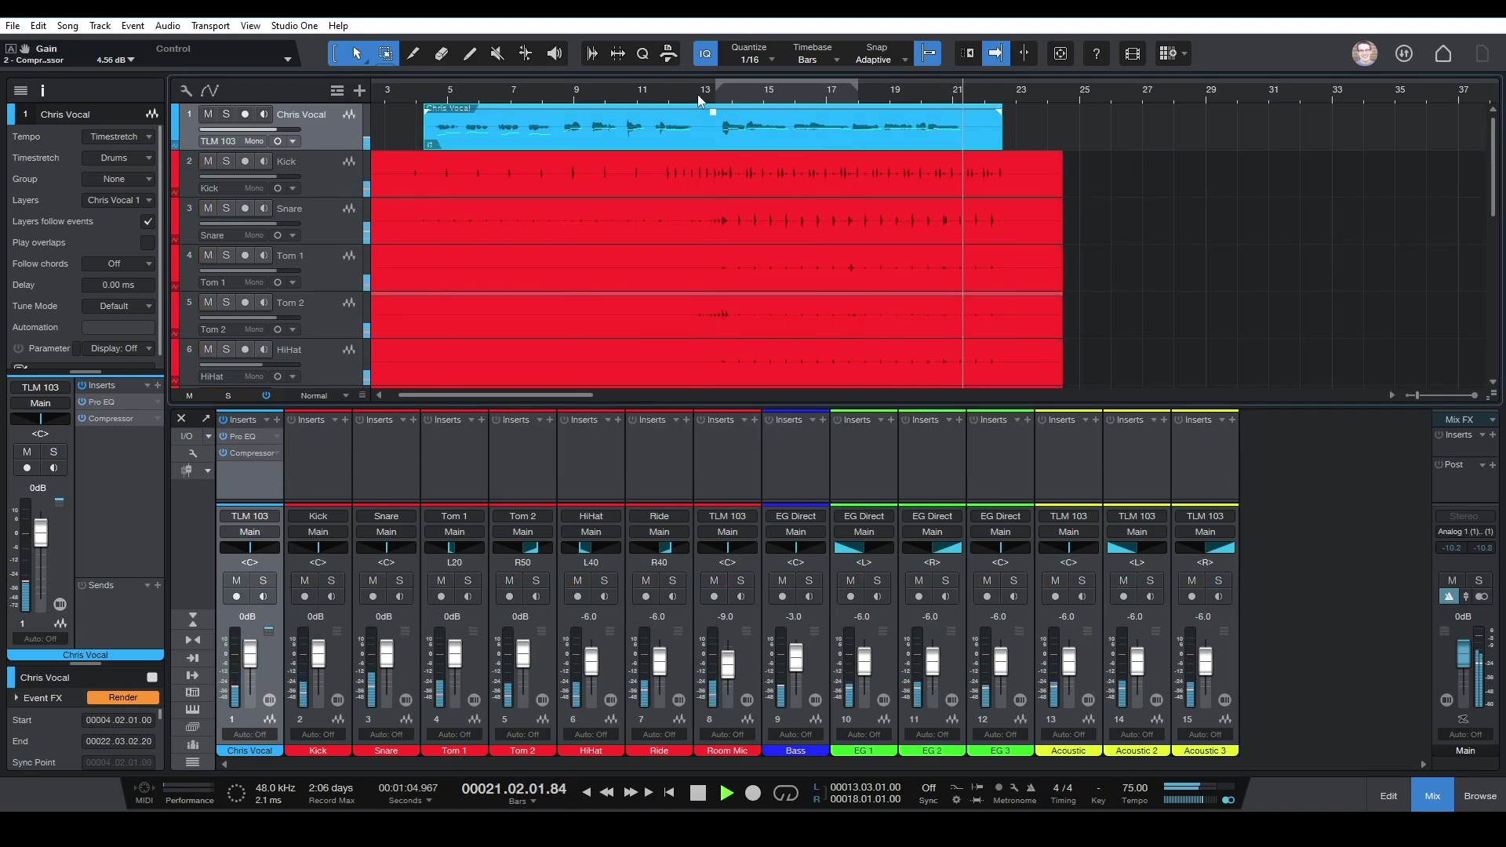
{"action": "left_click", "coordinate": [725, 98]}
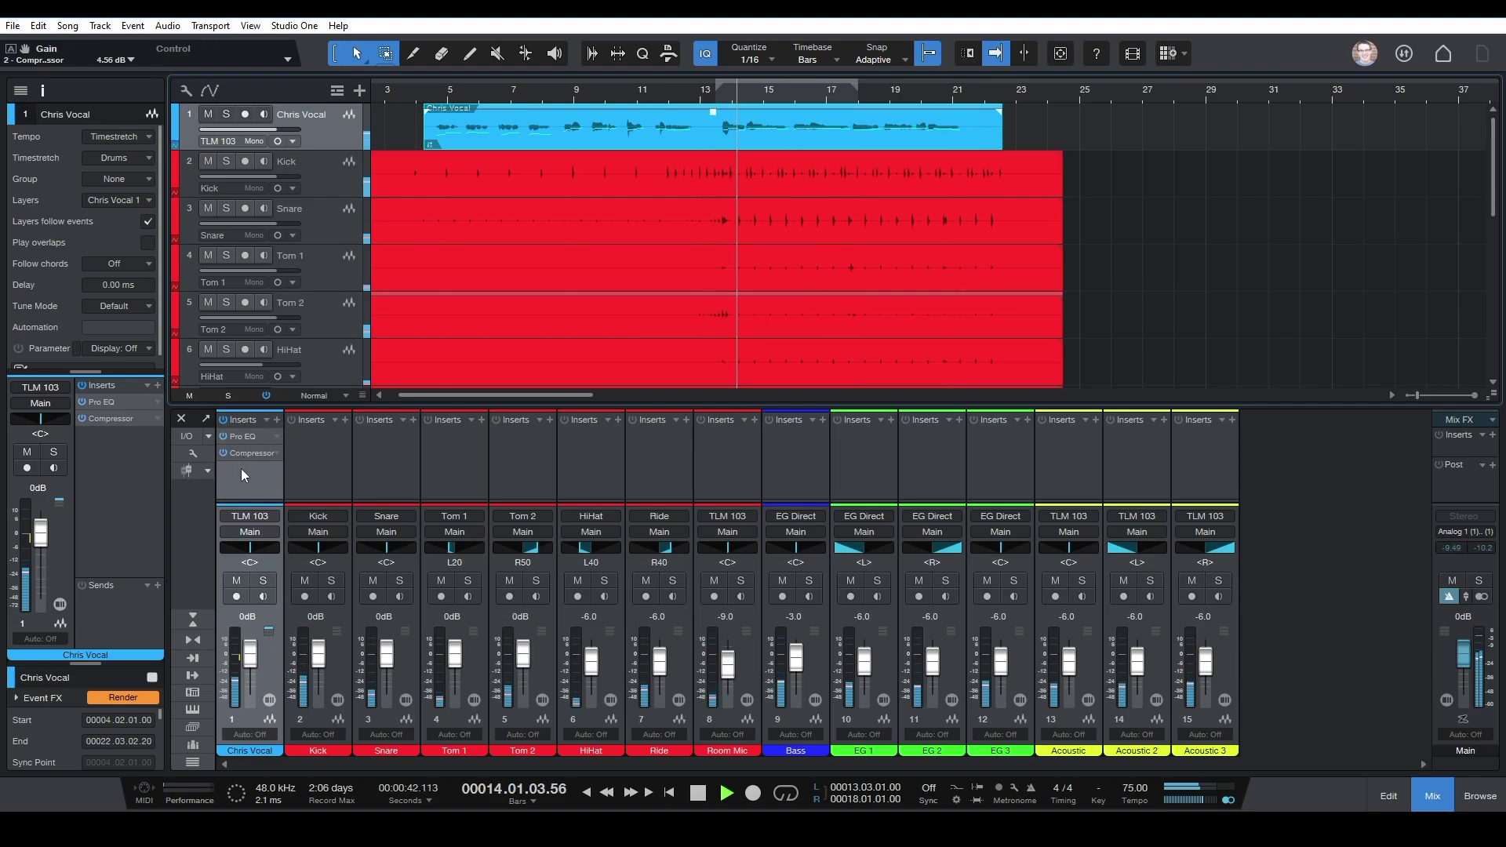
Make the console taller and shrink the Inserts area to reveal the Sends section, and stop playback
{"action": "left_click_drag", "start_coordinate": [356, 404], "coordinate": [356, 343]}
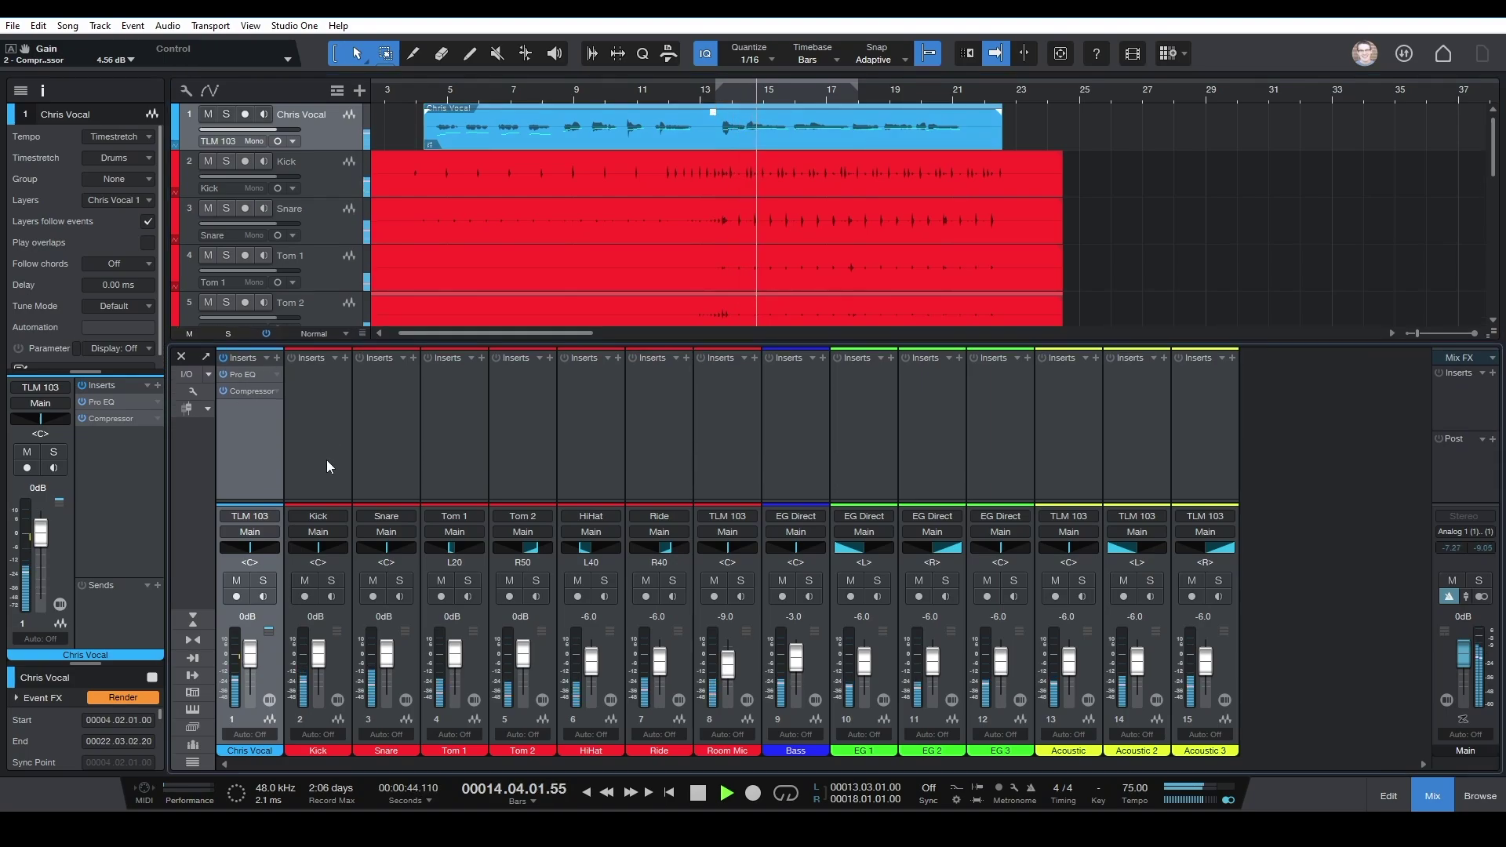
{"action": "left_click_drag", "start_coordinate": [279, 503], "coordinate": [275, 441]}
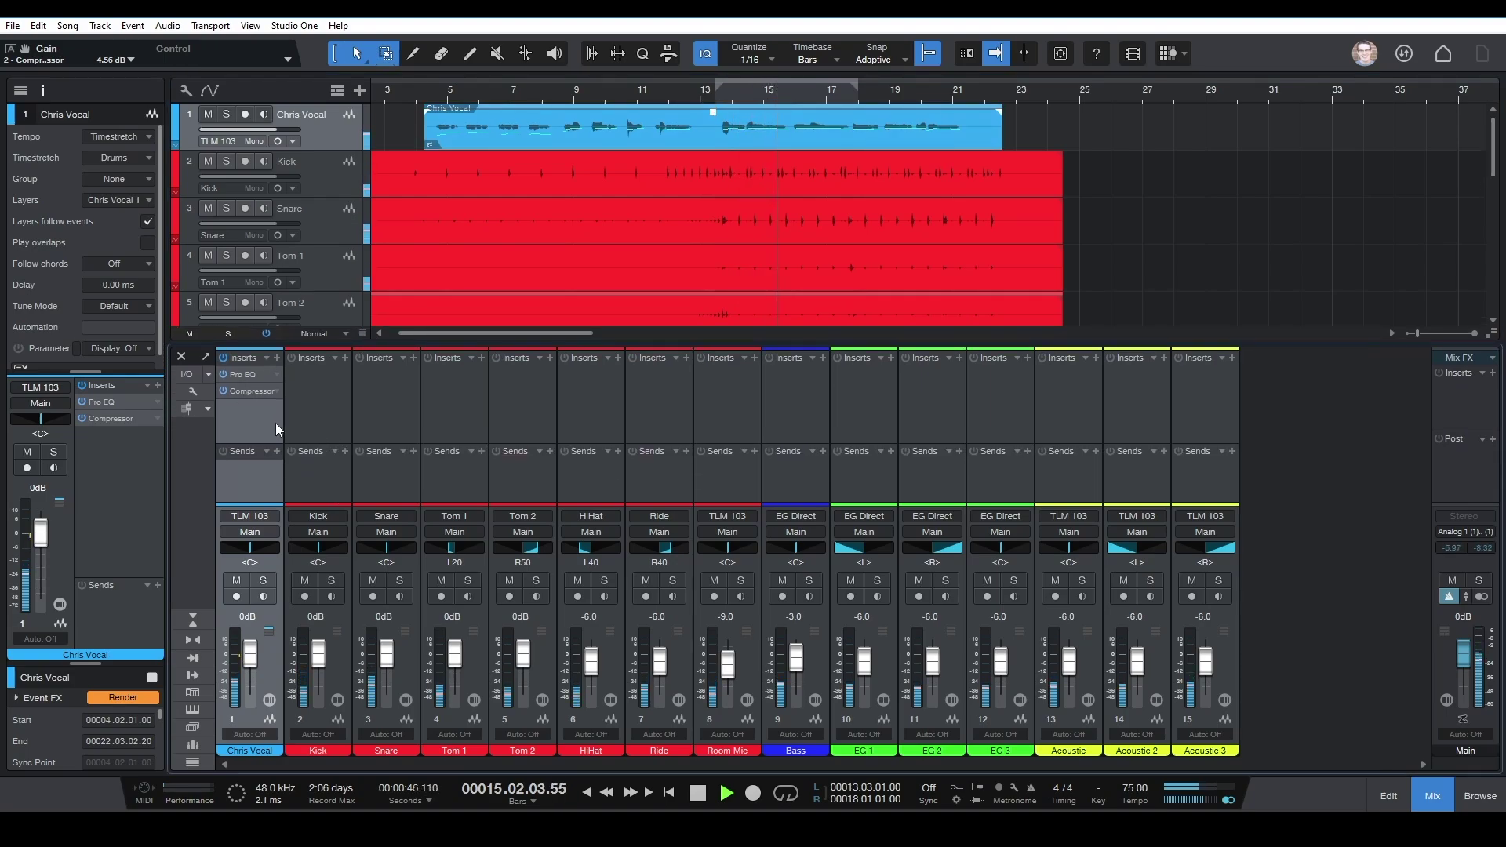
{"action": "key", "text": "space"}
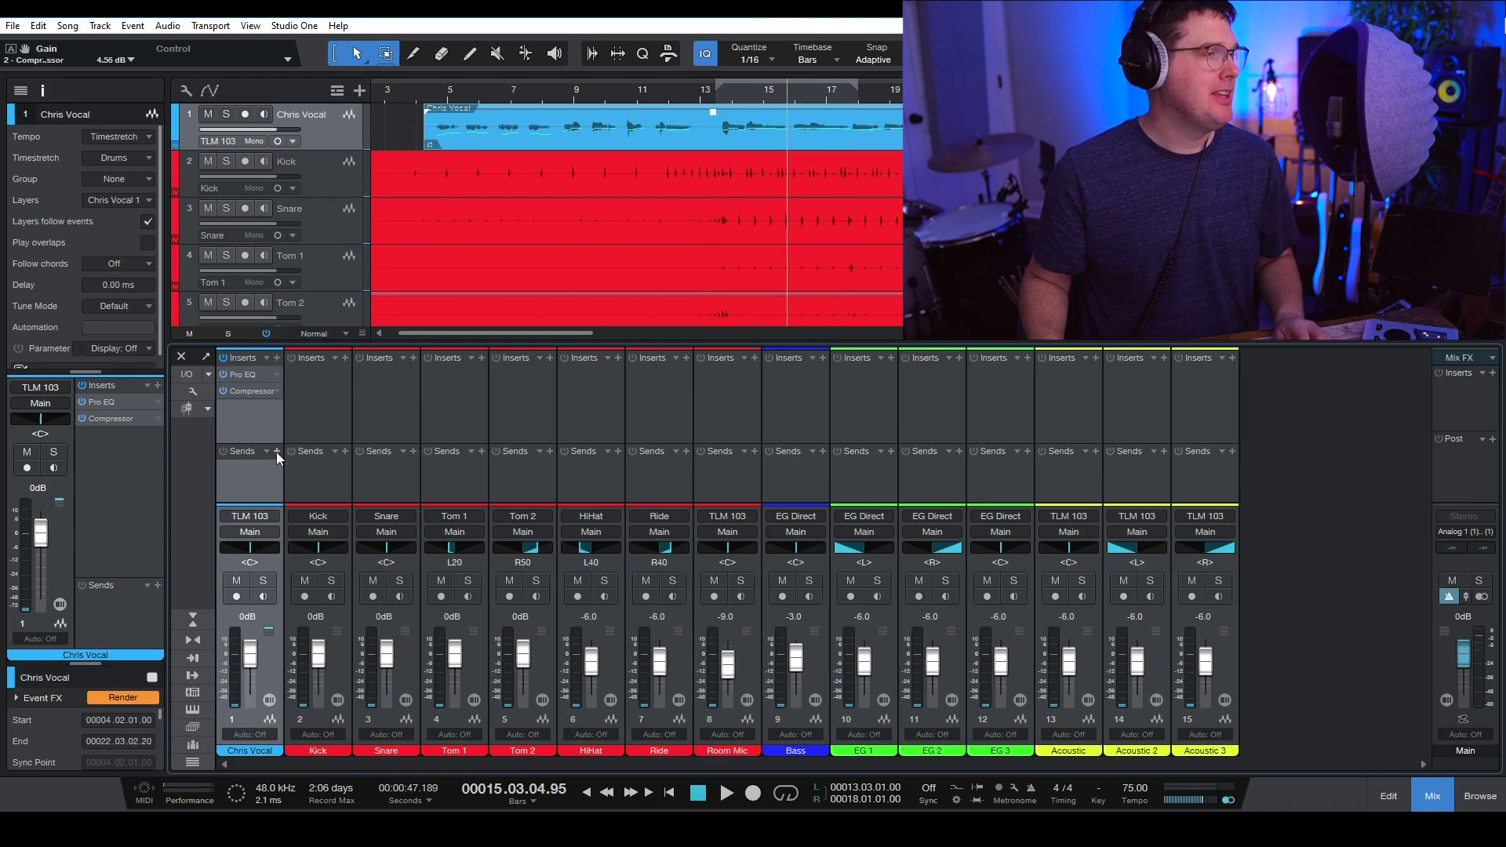
Insert Room Reverb on the vocal channel and load its Flat Plate preset
{"action": "left_click", "coordinate": [276, 359]}
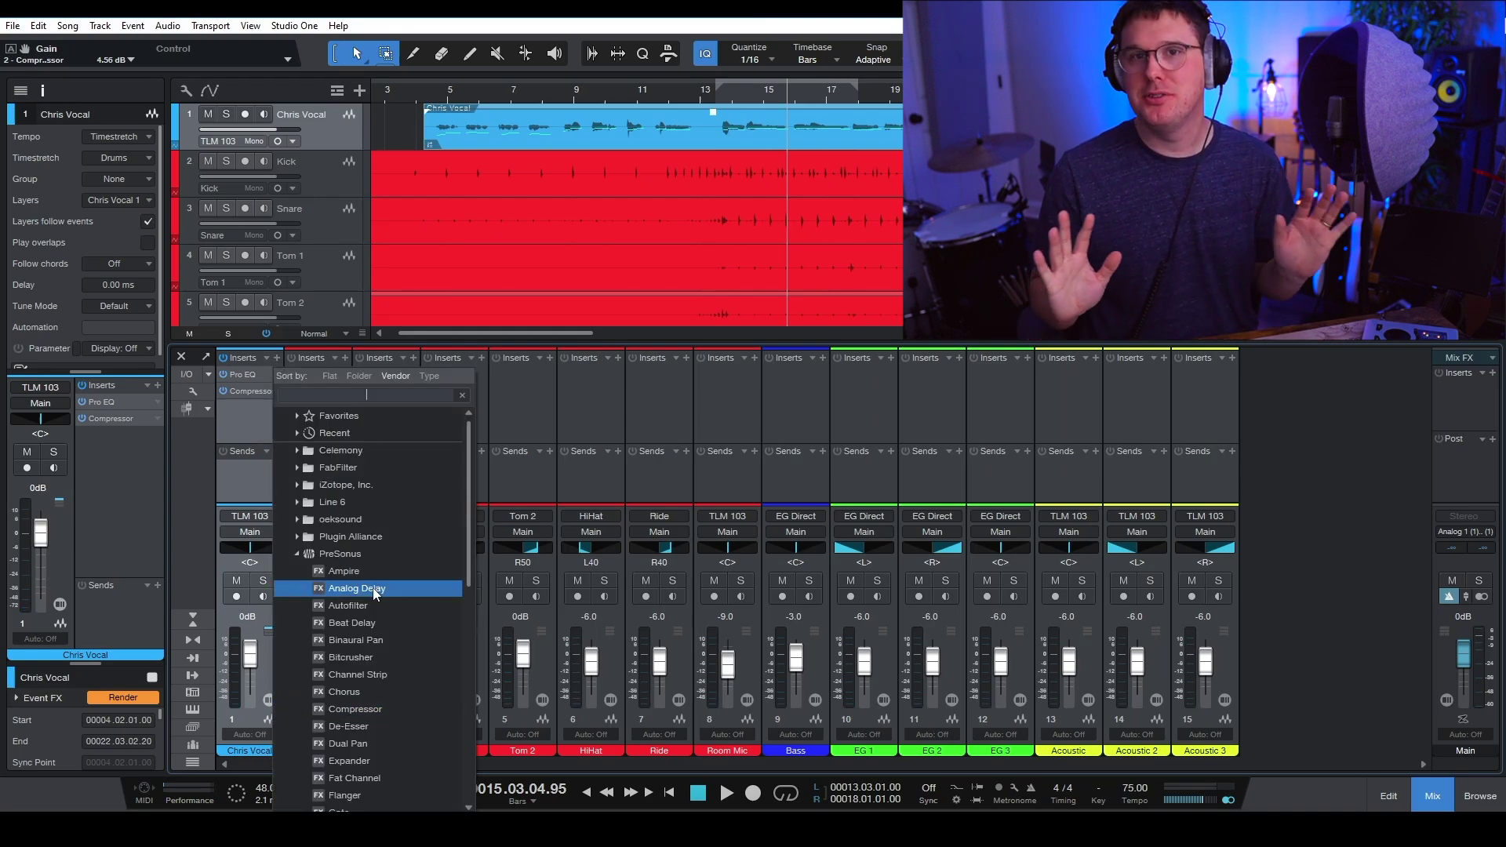
{"action": "scroll", "coordinate": [408, 653], "scroll_direction": "down", "scroll_amount": 8}
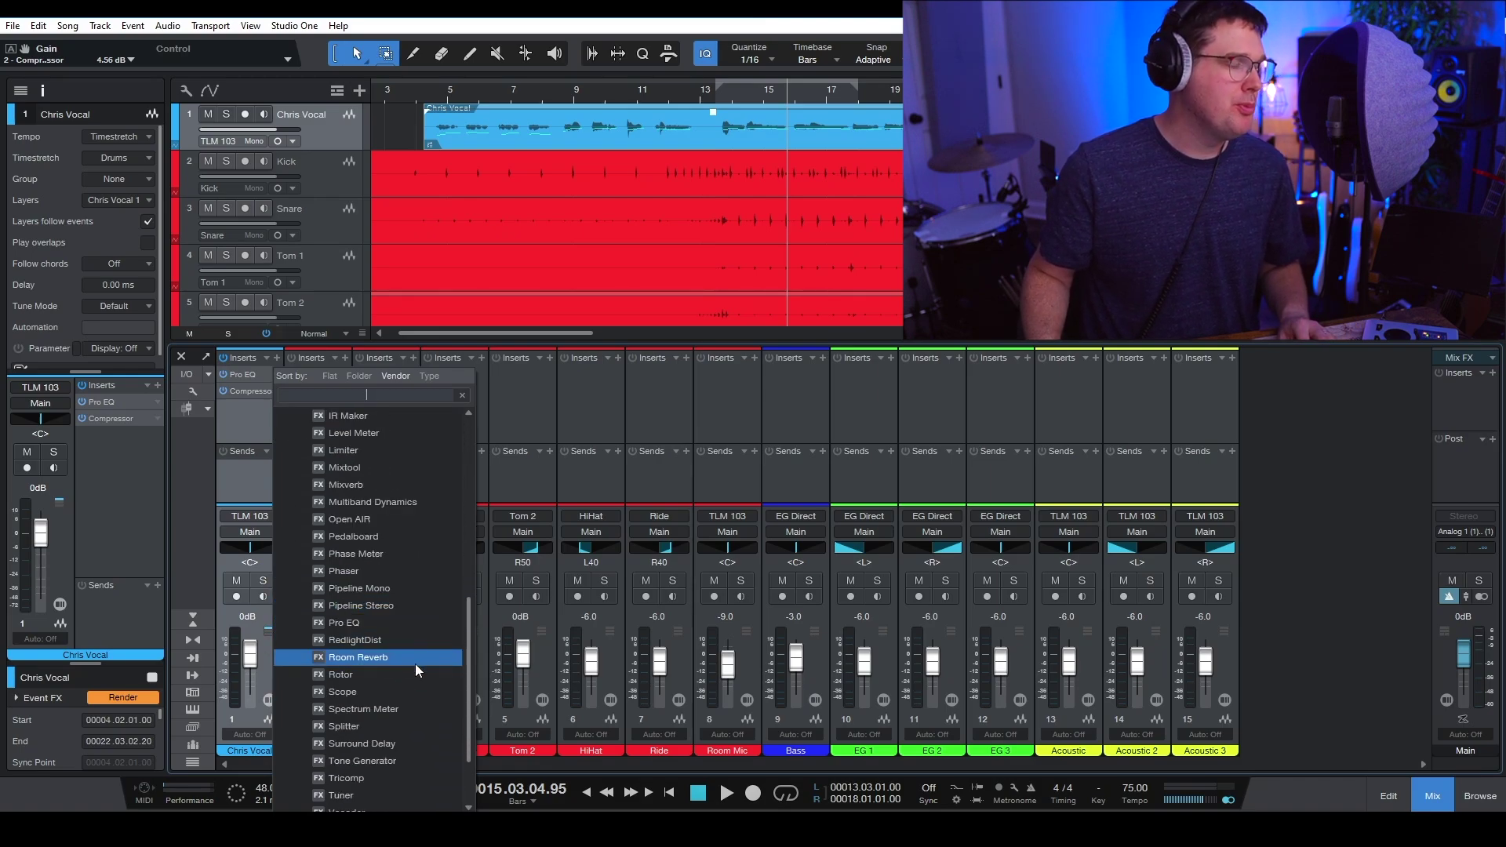
{"action": "left_click", "coordinate": [416, 658]}
{"action": "left_click_drag", "start_coordinate": [721, 153], "coordinate": [750, 165]}
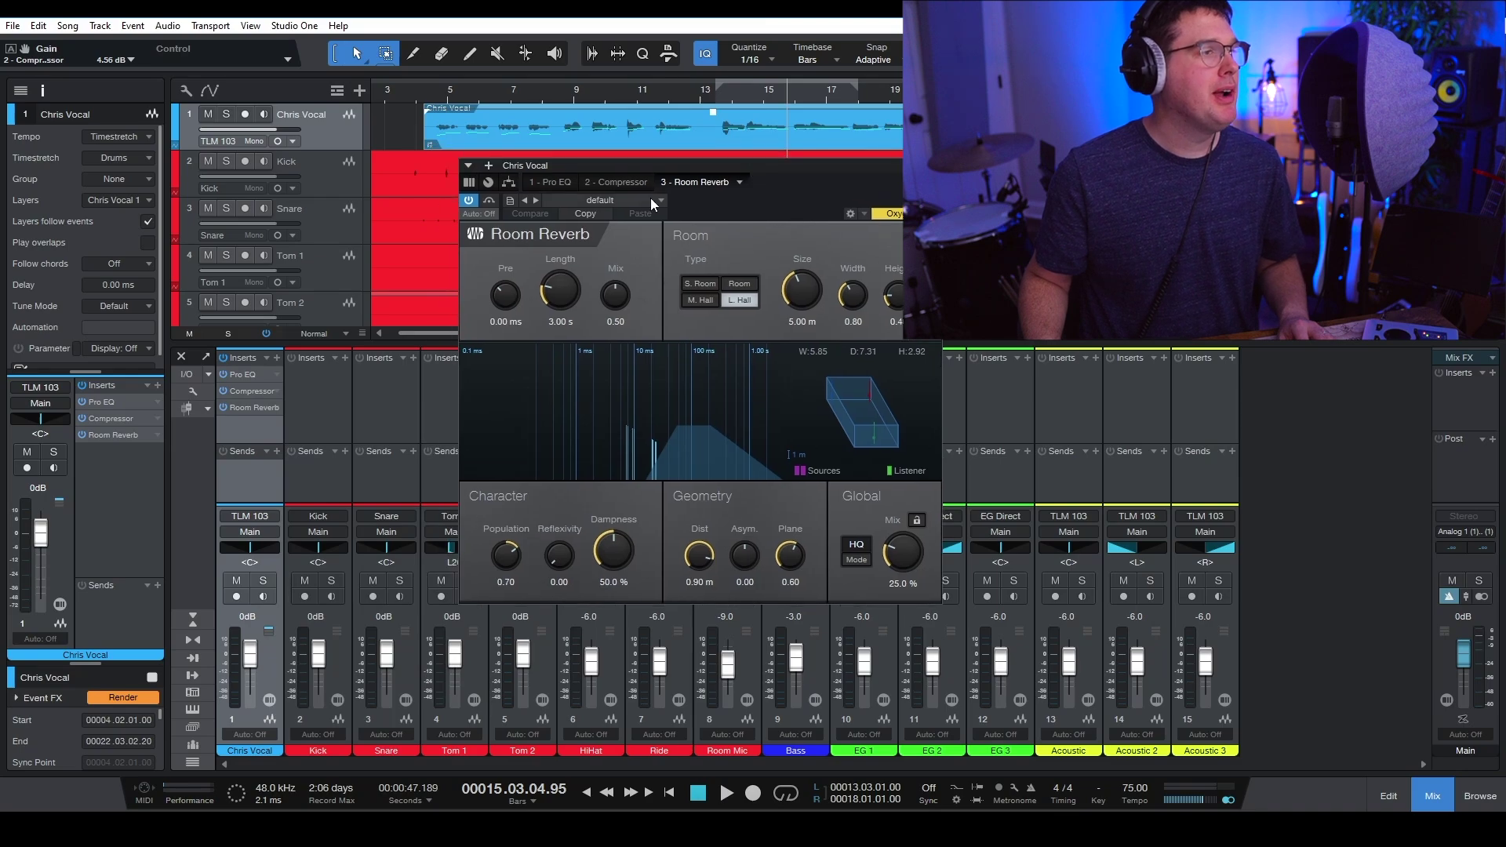
{"action": "left_click", "coordinate": [637, 199]}
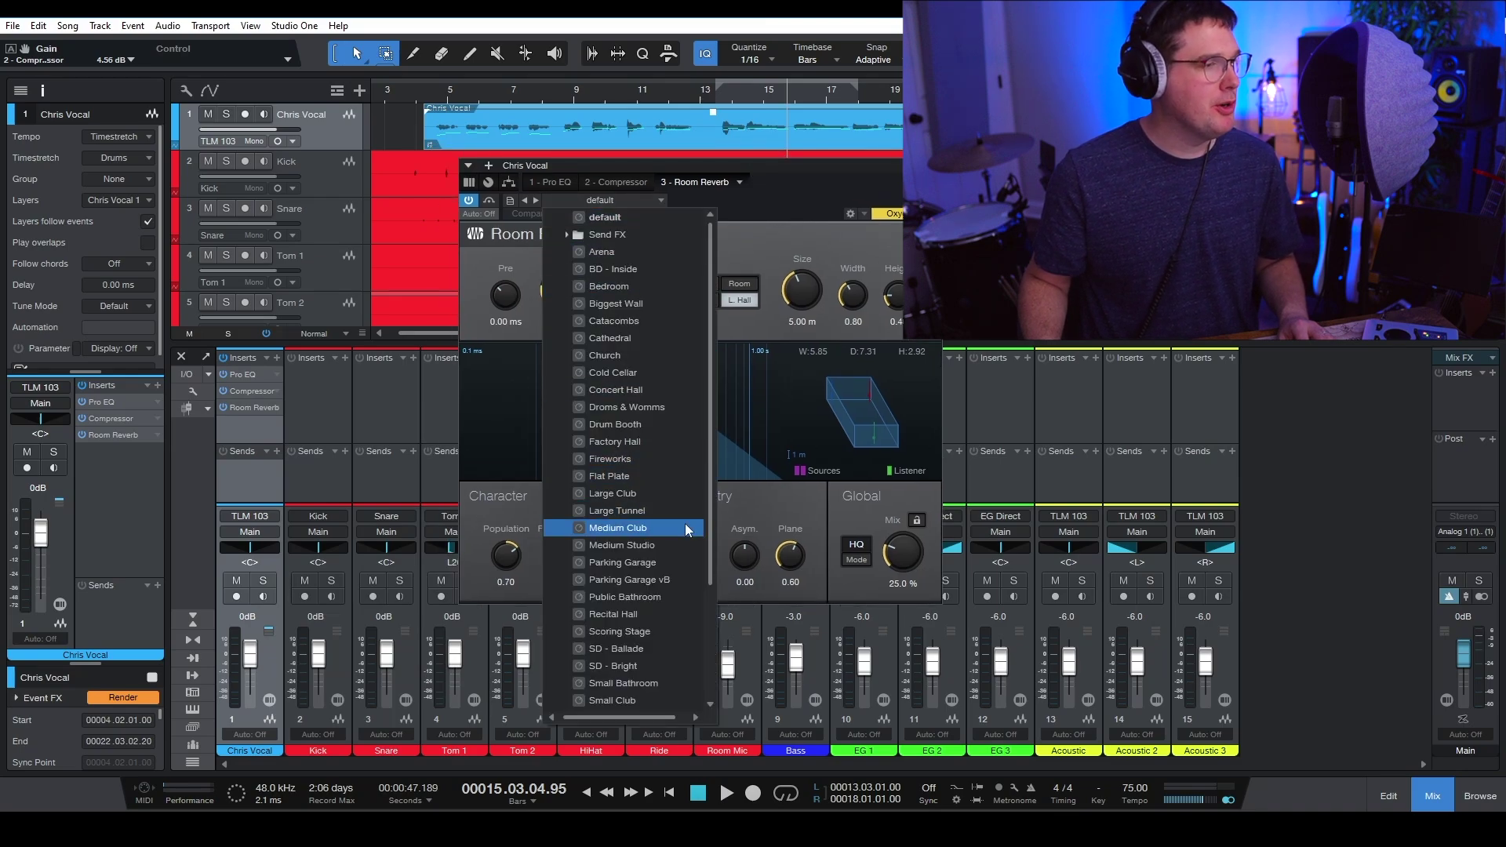
{"action": "left_click", "coordinate": [682, 476]}
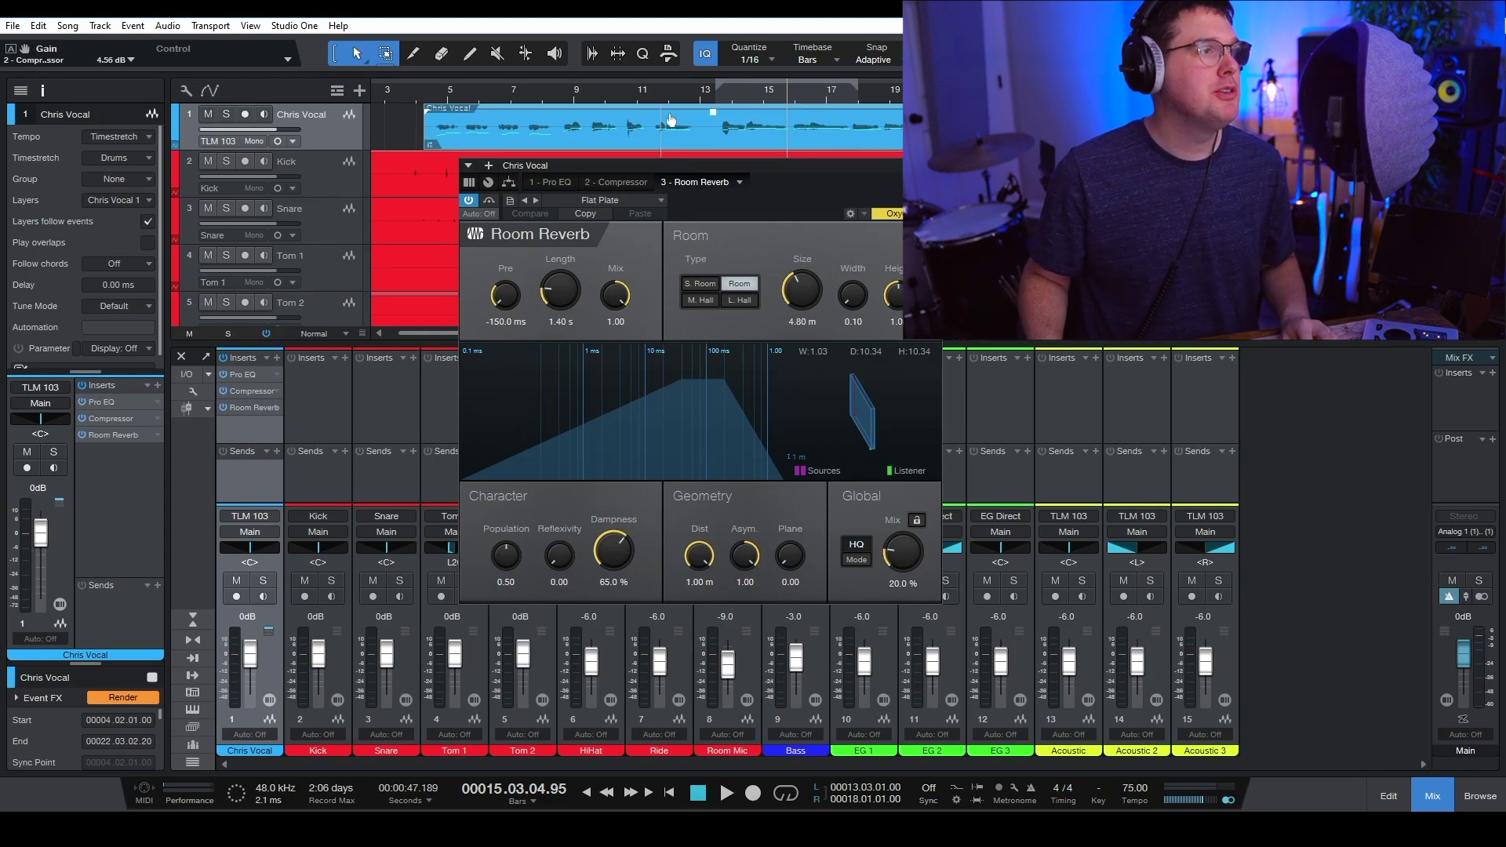
Play the mix from bar 13, beat 3, and set the reverb's predelay to 7.50 ms and its global mix to 27%
{"action": "left_click", "coordinate": [716, 100]}
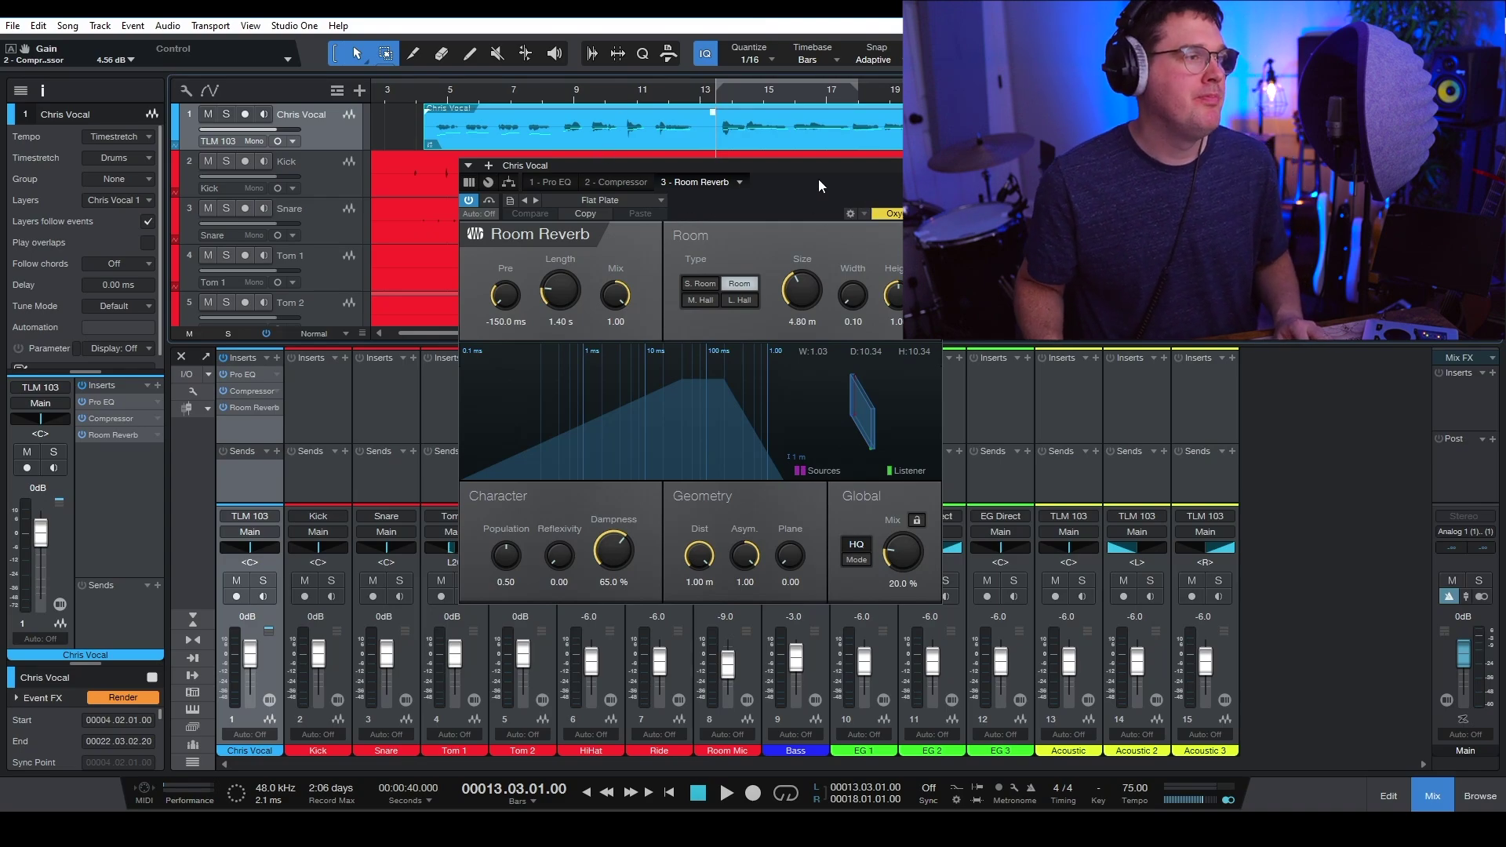
{"action": "key", "text": "space"}
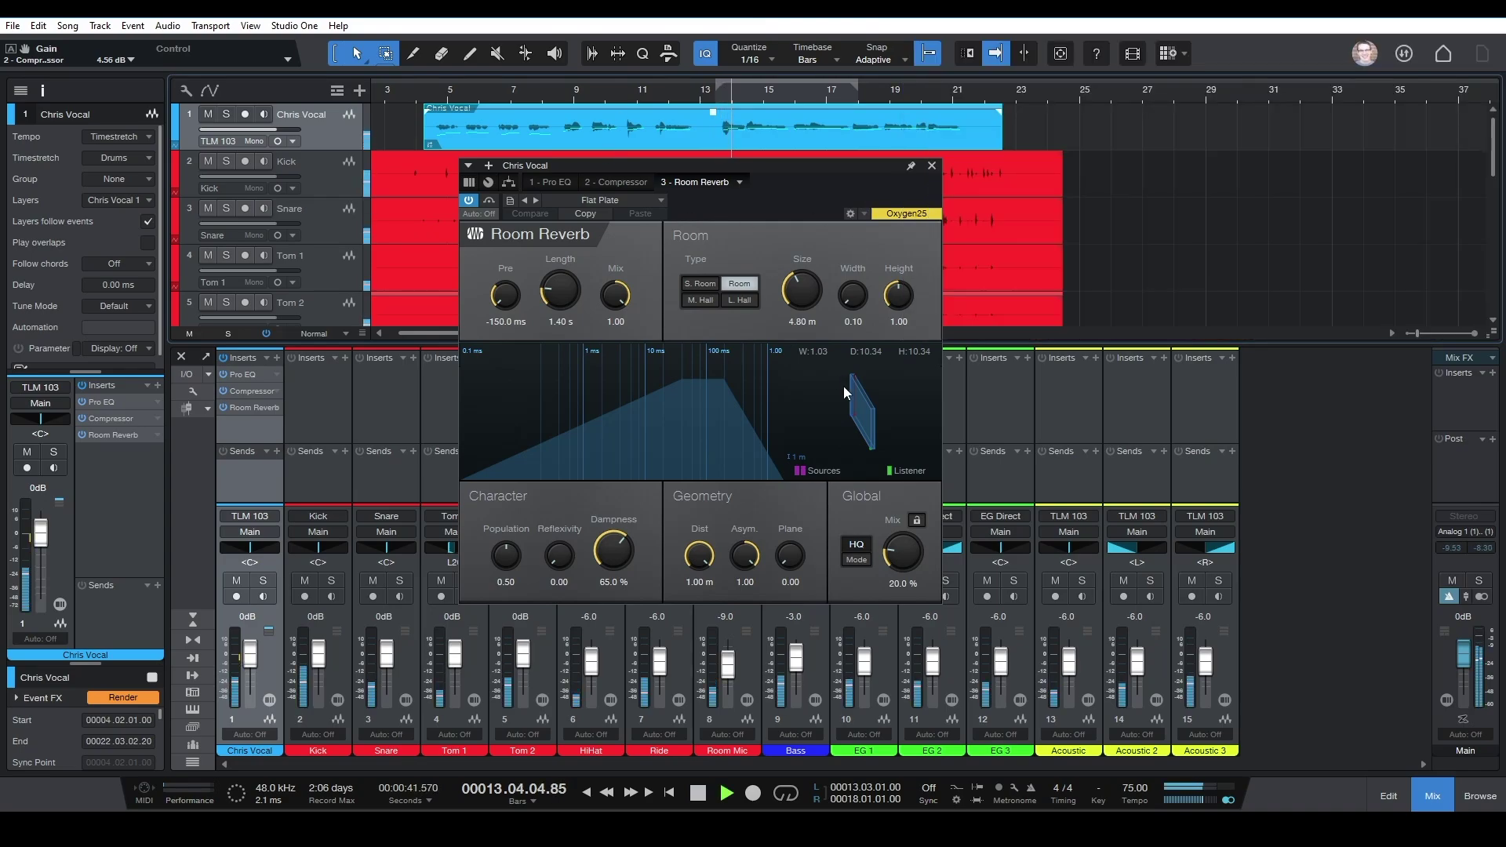
{"action": "left_click_drag", "start_coordinate": [904, 554], "coordinate": [904, 553]}
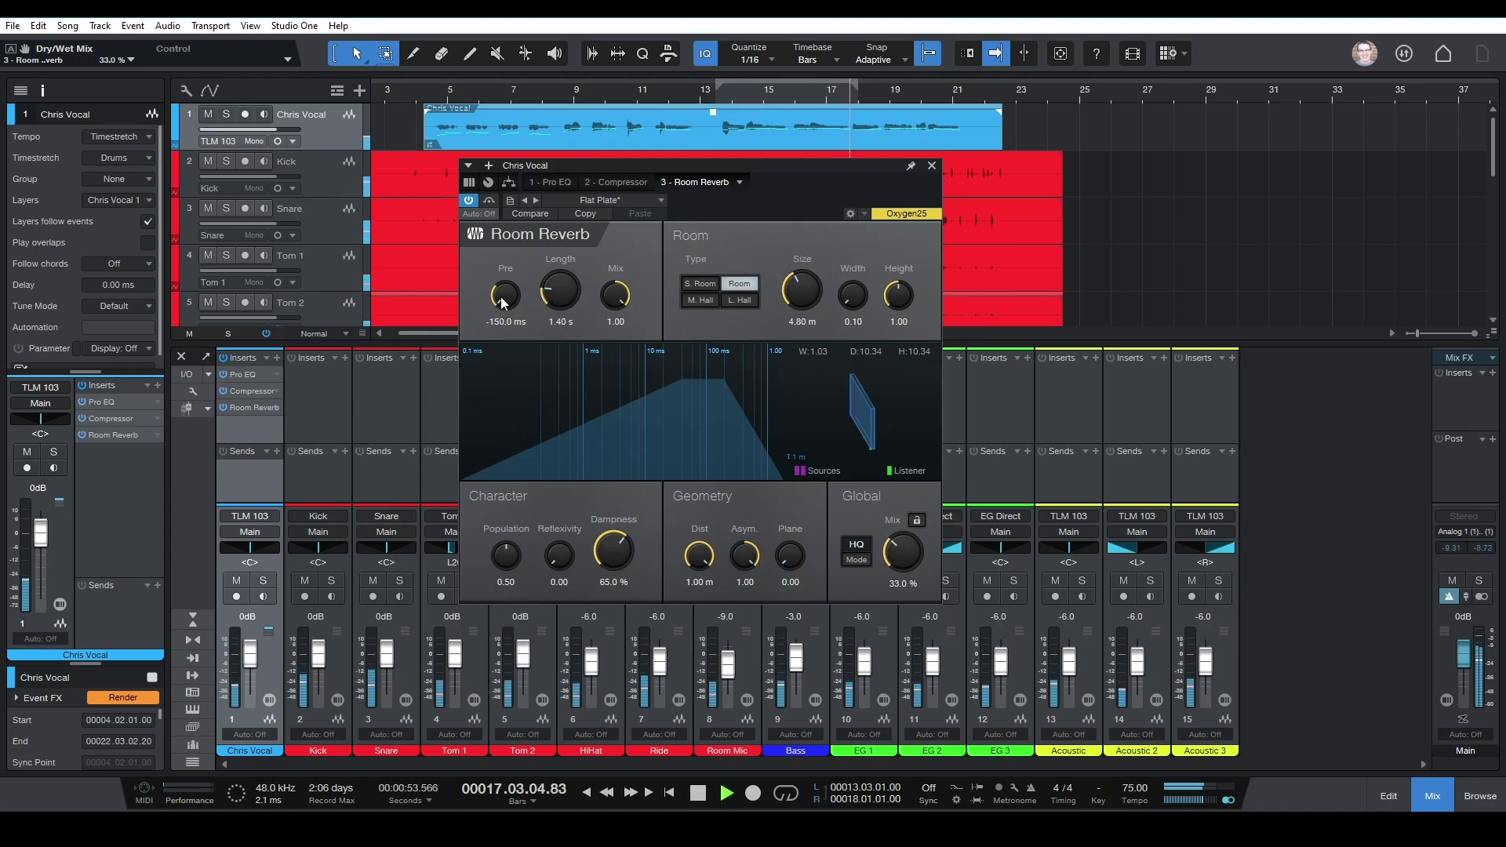
{"action": "left_click_drag", "start_coordinate": [504, 303], "coordinate": [519, 260]}
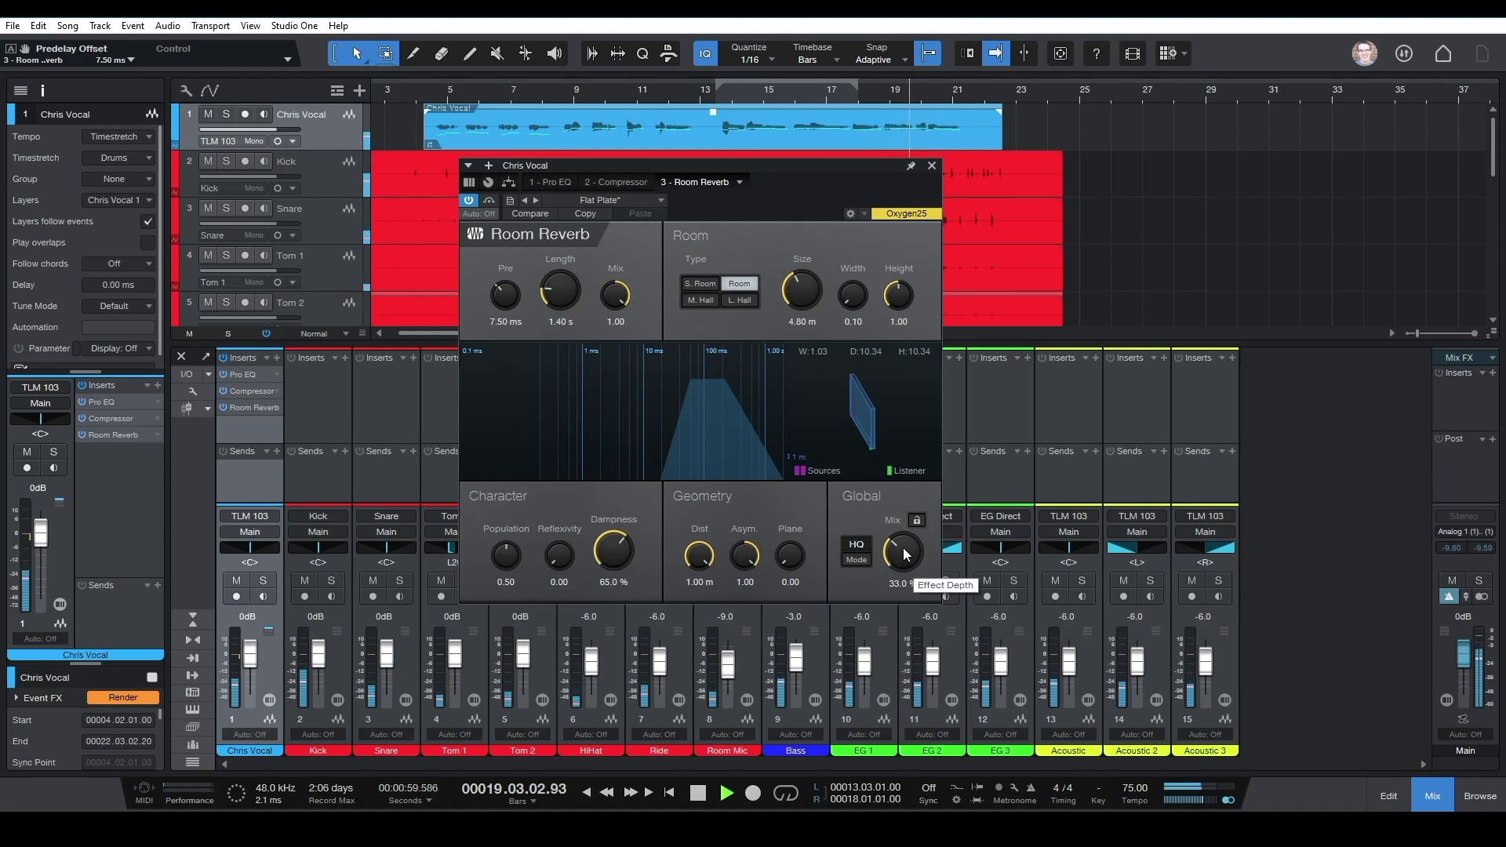
{"action": "left_click_drag", "start_coordinate": [902, 546], "coordinate": [905, 542]}
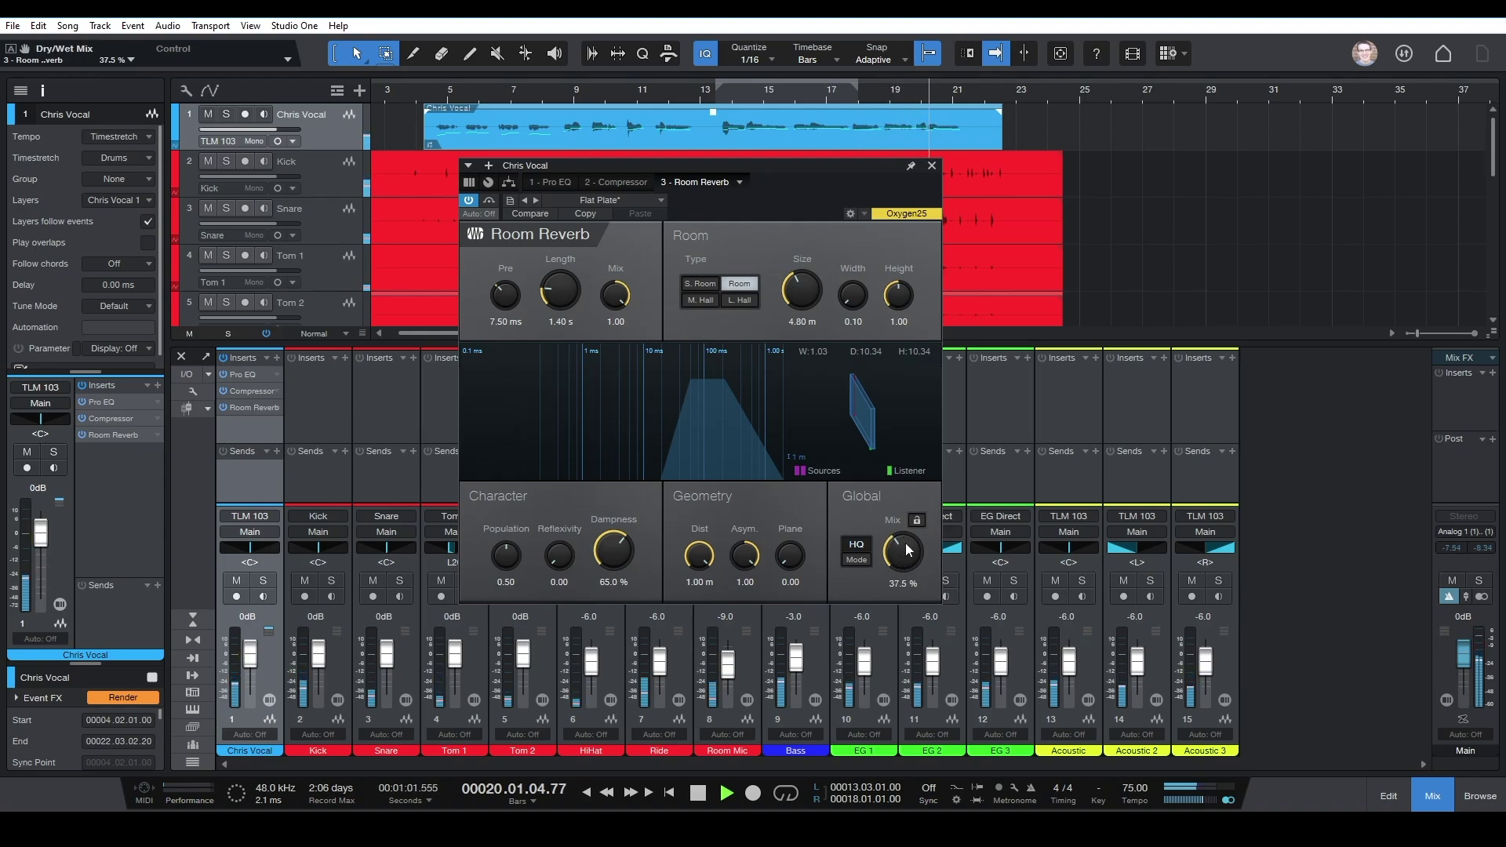
{"action": "left_click_drag", "start_coordinate": [905, 553], "coordinate": [902, 566]}
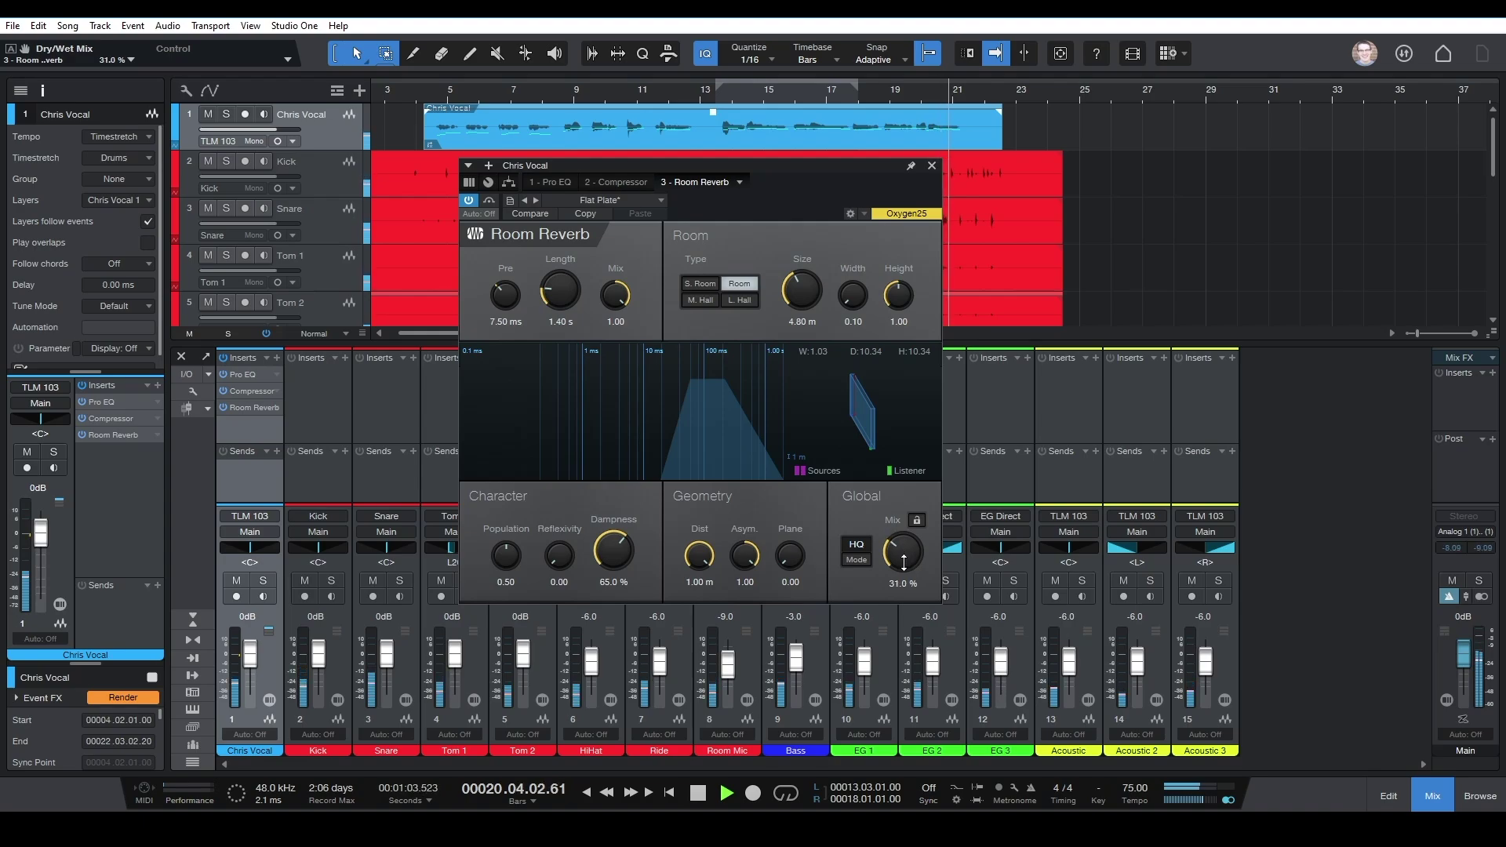
Replay from about bar 8, set the reverb's length to 7.40 s and global mix to 14.5%, and close its window with playback stopped
{"action": "left_click", "coordinate": [541, 88]}
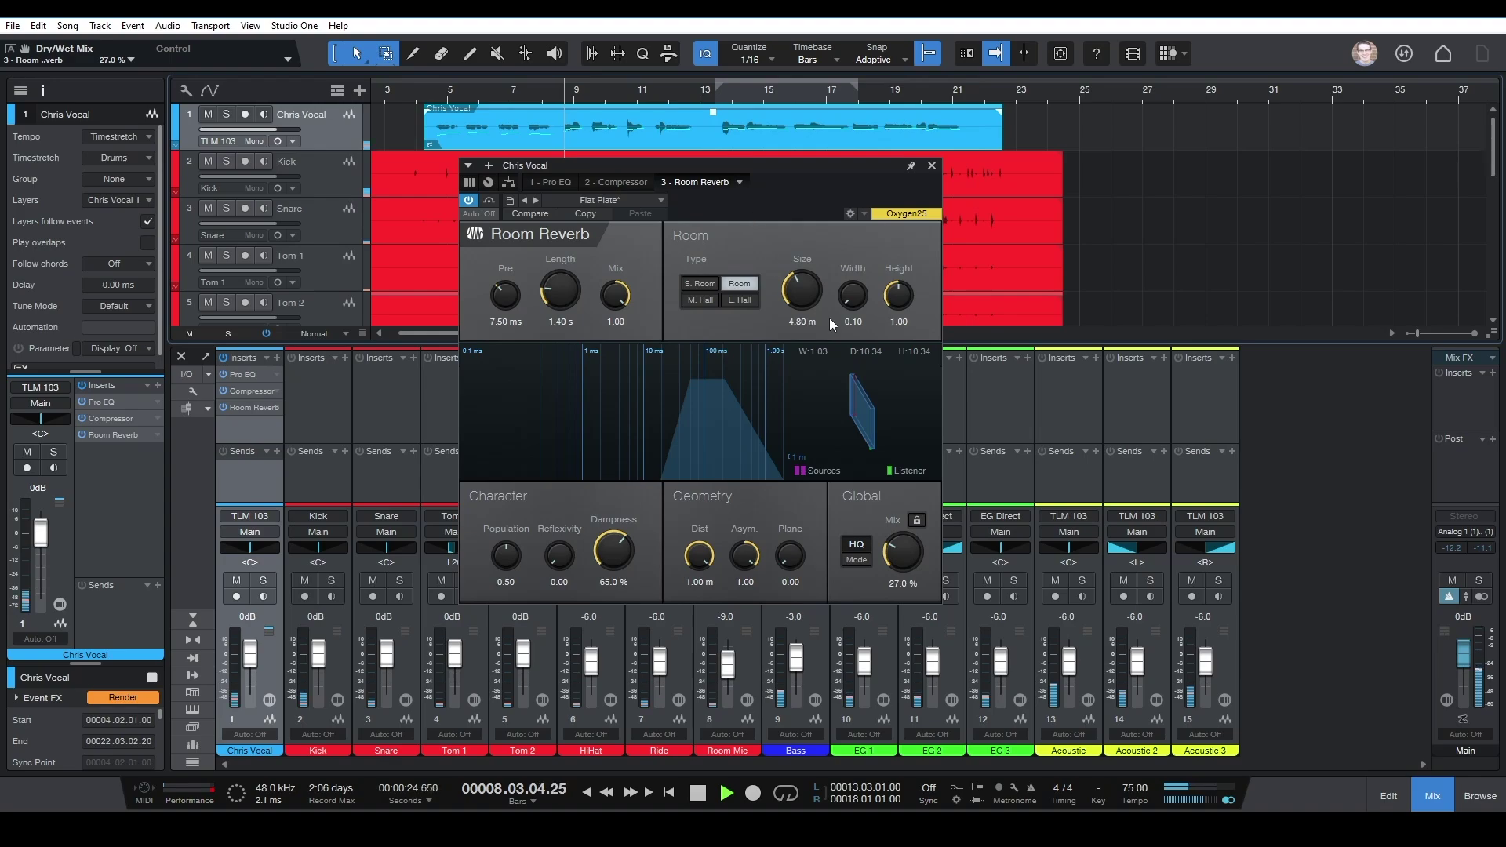
{"action": "left_click_drag", "start_coordinate": [911, 558], "coordinate": [909, 559]}
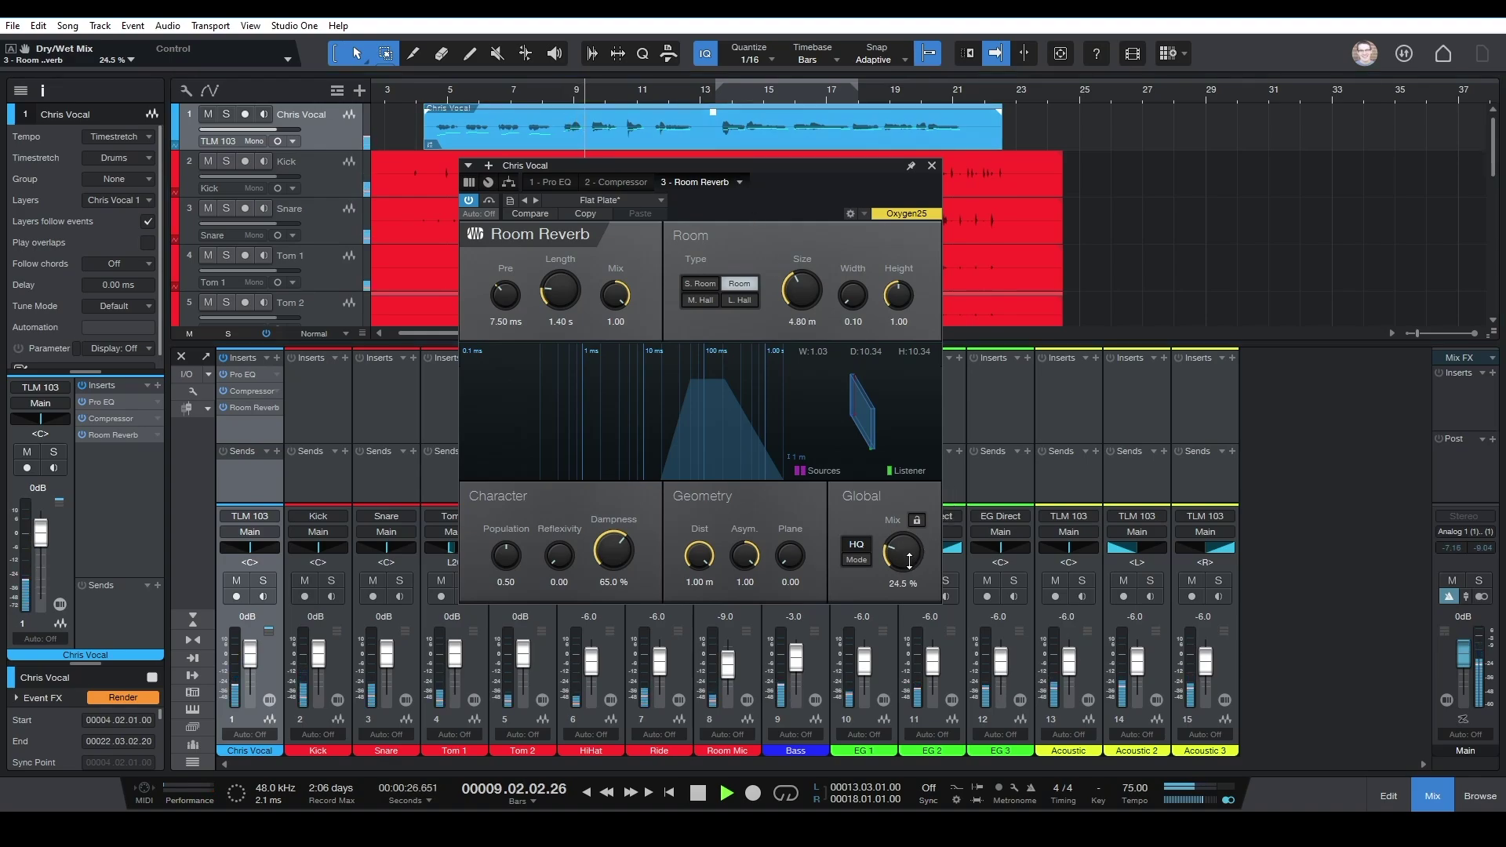
{"action": "left_click_drag", "start_coordinate": [570, 298], "coordinate": [564, 272]}
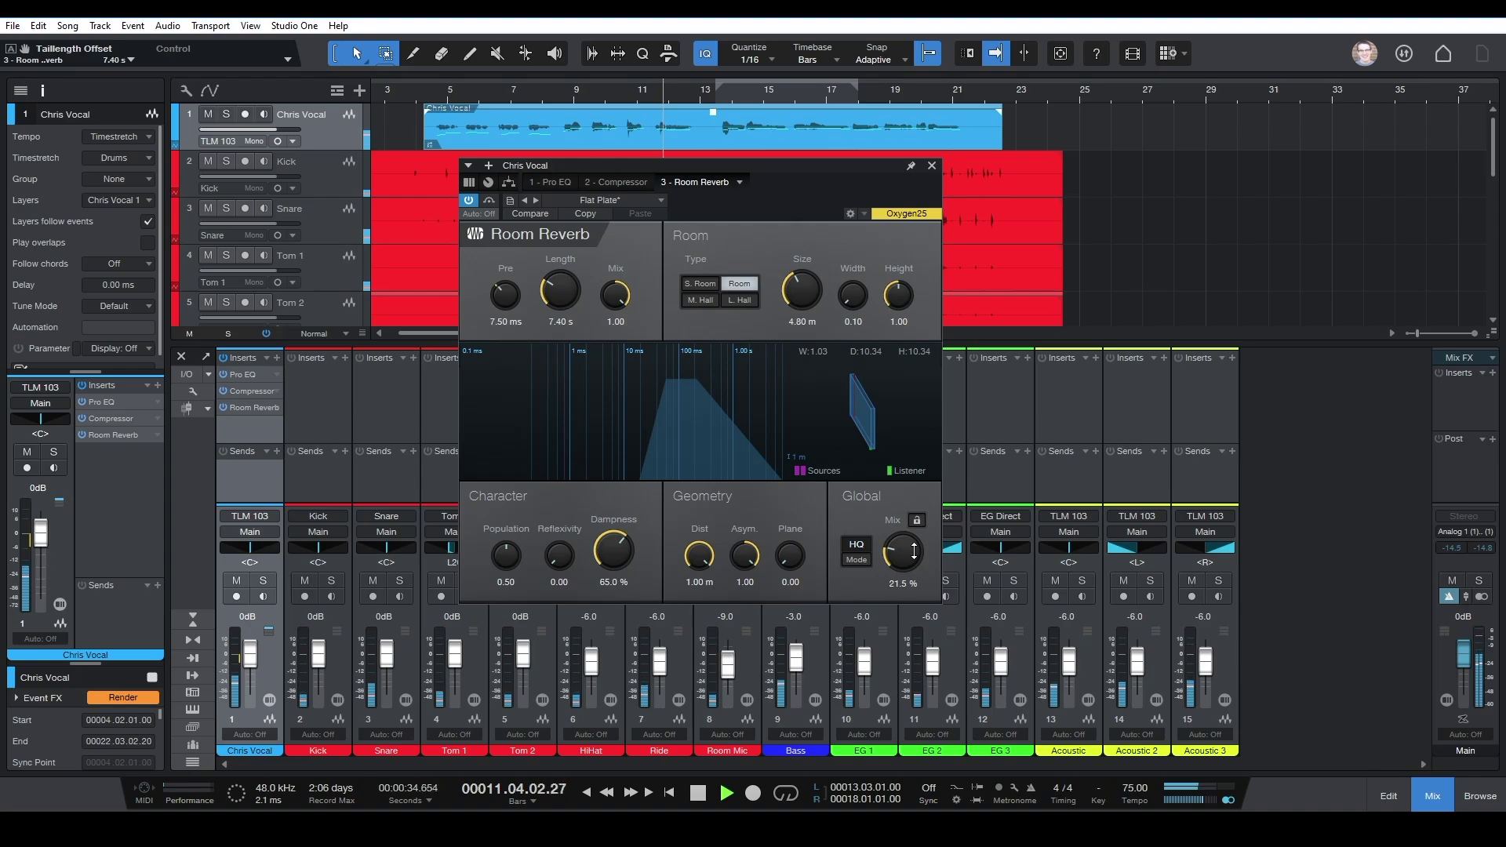
{"action": "left_click_drag", "start_coordinate": [913, 551], "coordinate": [916, 553]}
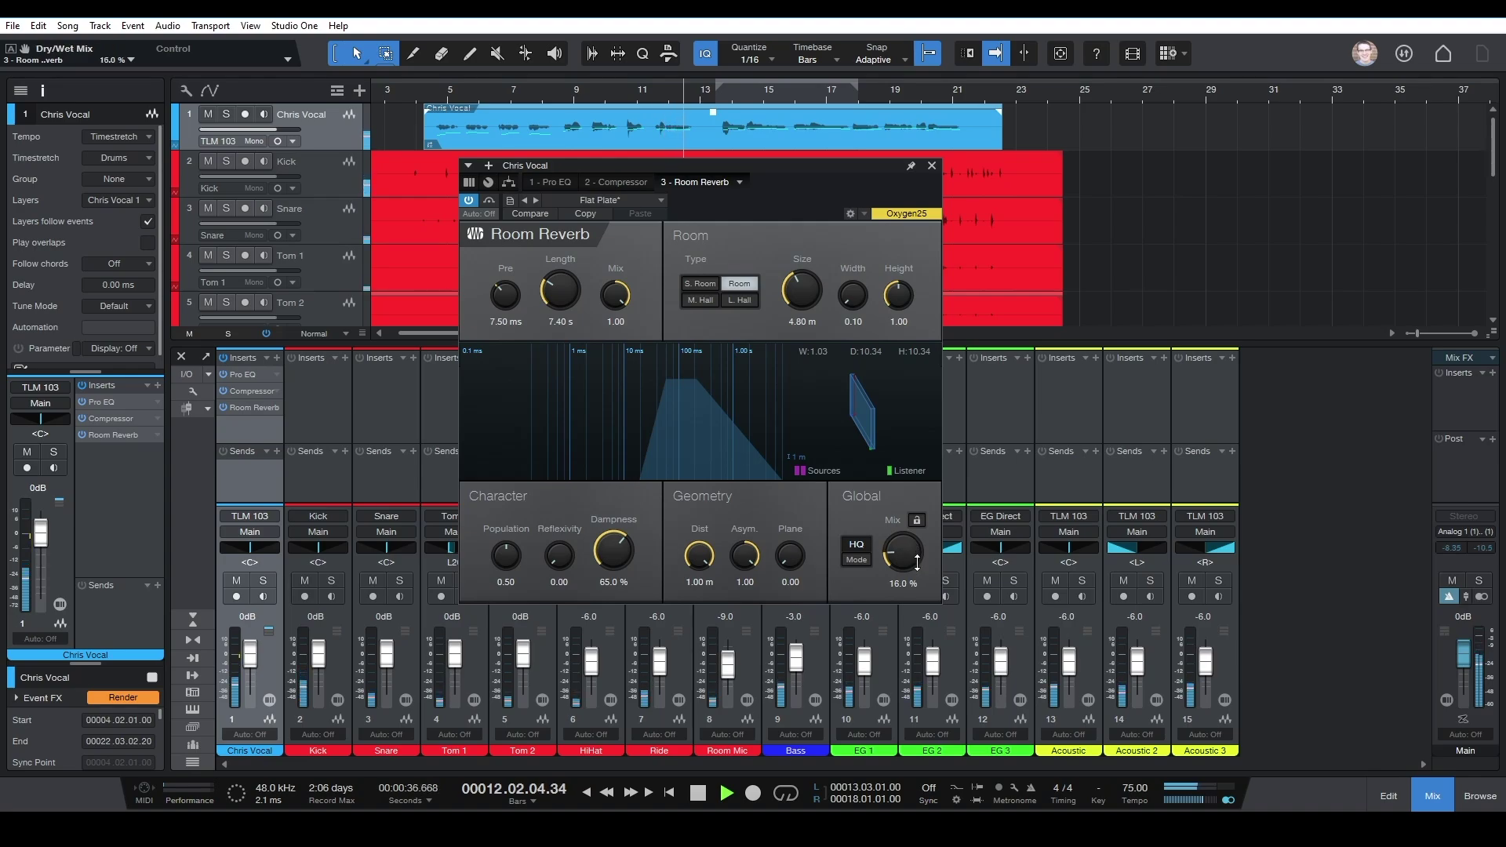
{"action": "key", "text": "space"}
{"action": "left_click", "coordinate": [932, 165]}
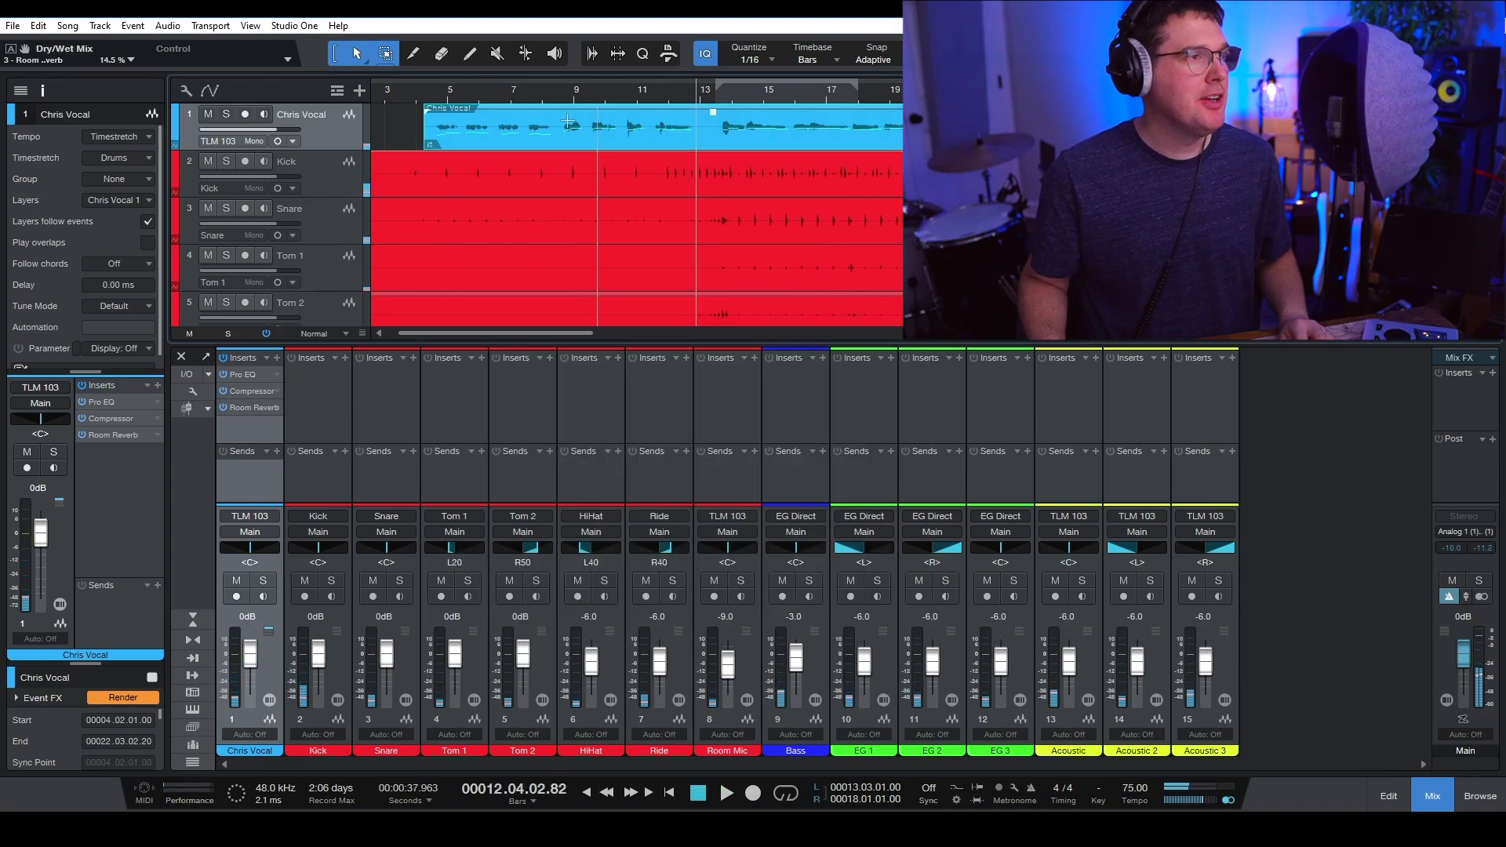
Open the vocal event in Melodyne and play it from about bar 9
{"action": "double_click", "coordinate": [620, 134]}
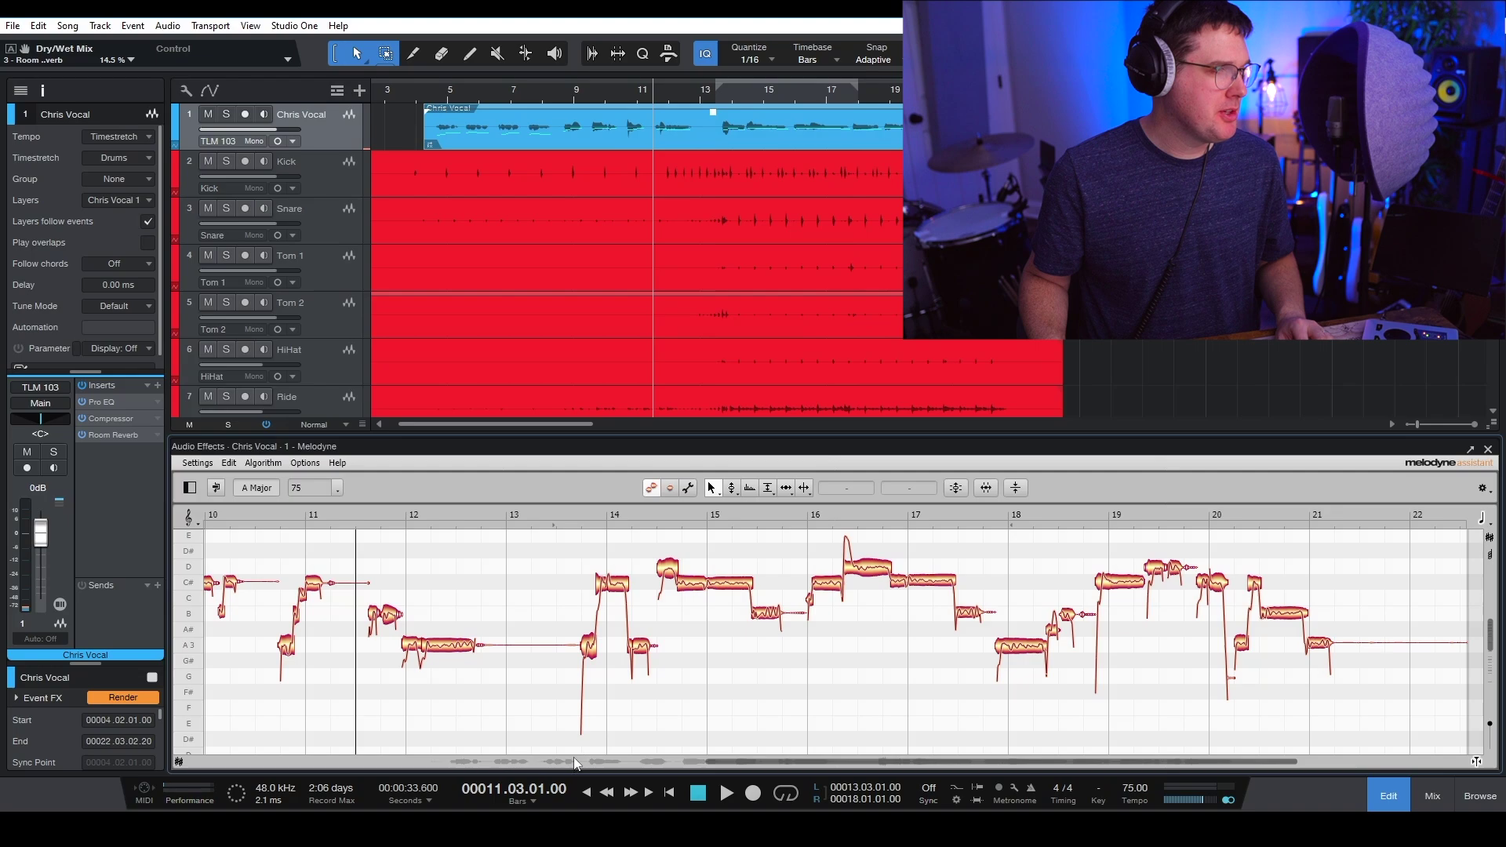
{"action": "scroll", "coordinate": [573, 756], "scroll_direction": "right", "scroll_amount": 3}
{"action": "scroll", "coordinate": [573, 756], "scroll_direction": "left", "scroll_amount": 10}
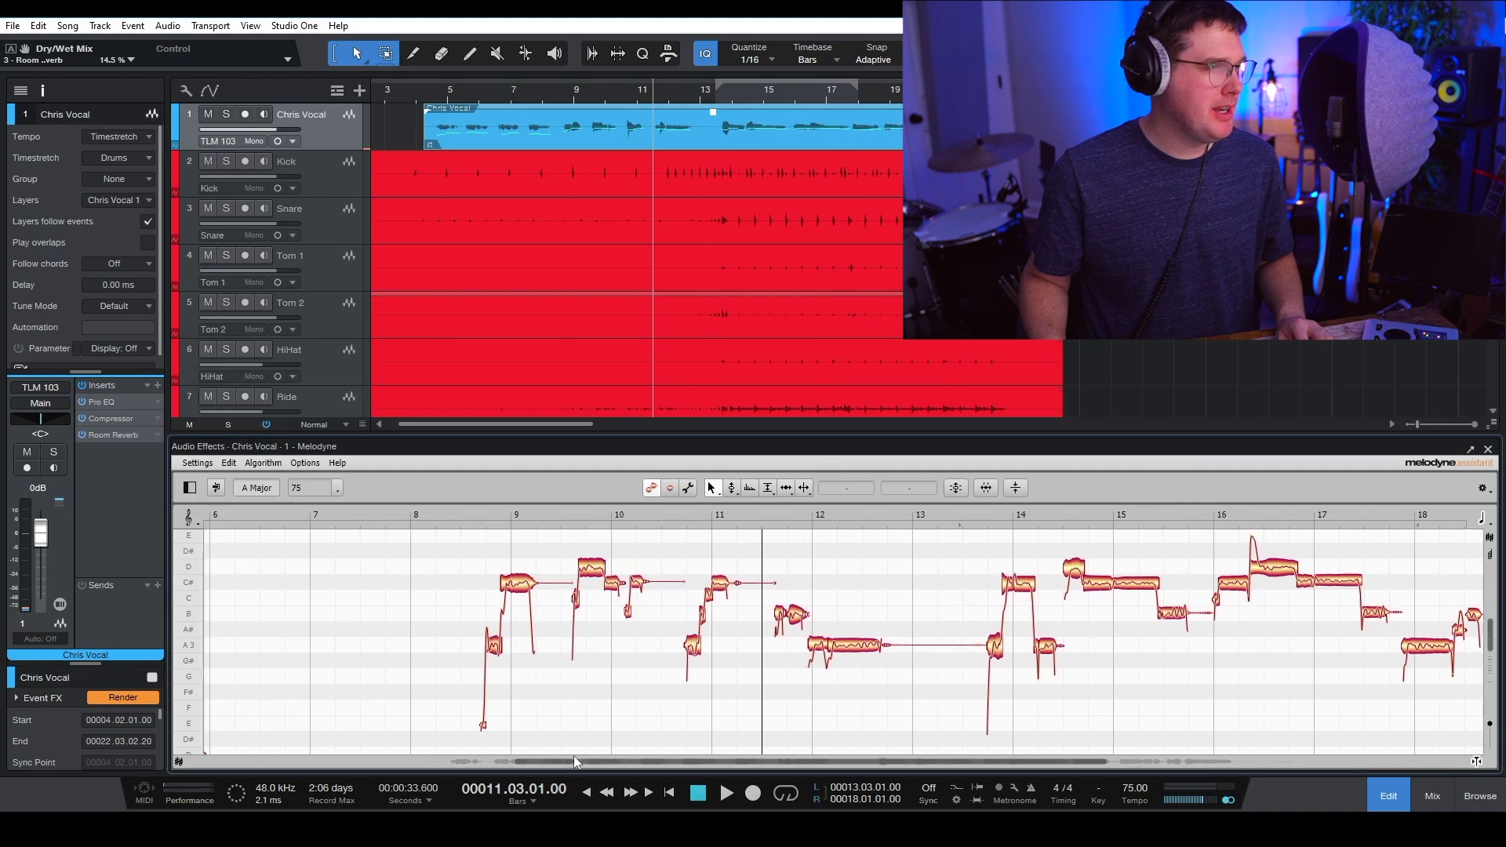
{"action": "left_click", "coordinate": [532, 513]}
{"action": "key", "text": "space"}
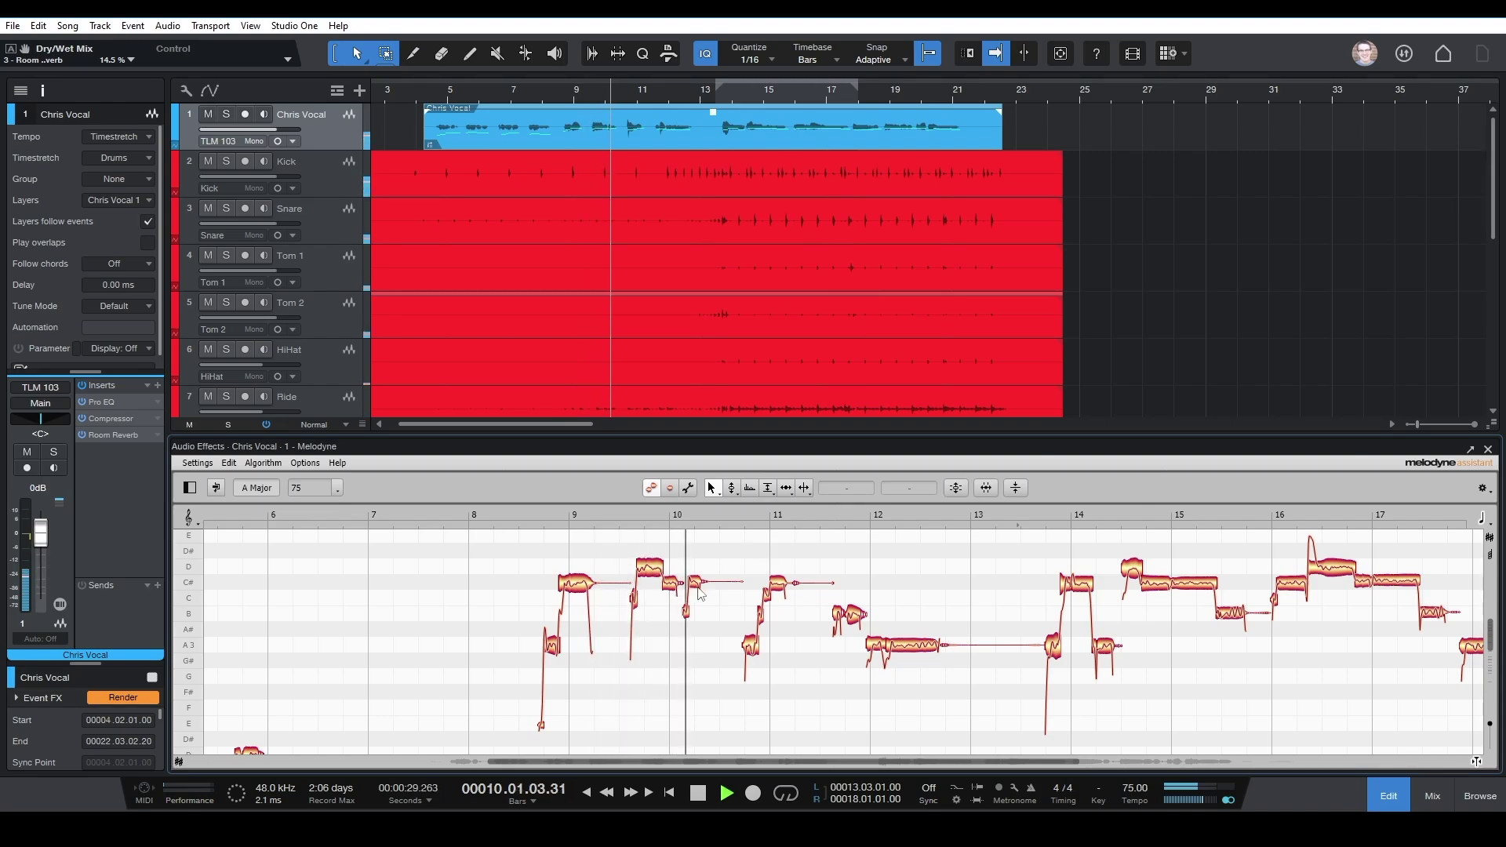
Raise the short C note just before bar 11 to C# 4 with Melodyne's Pitch tool and replay that passage
{"action": "left_click", "coordinate": [695, 580]}
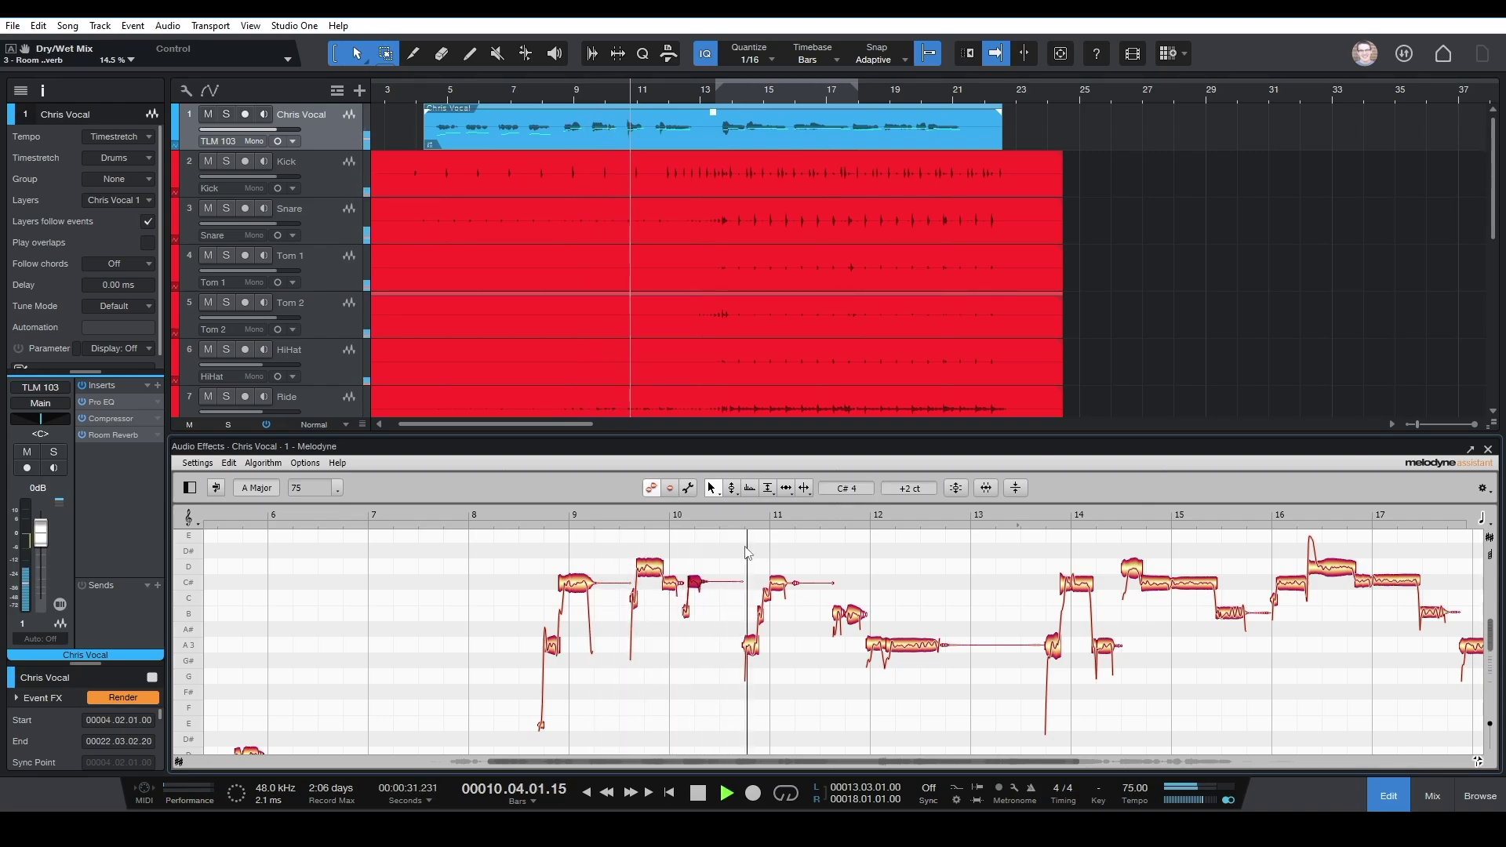
{"action": "key", "text": "space"}
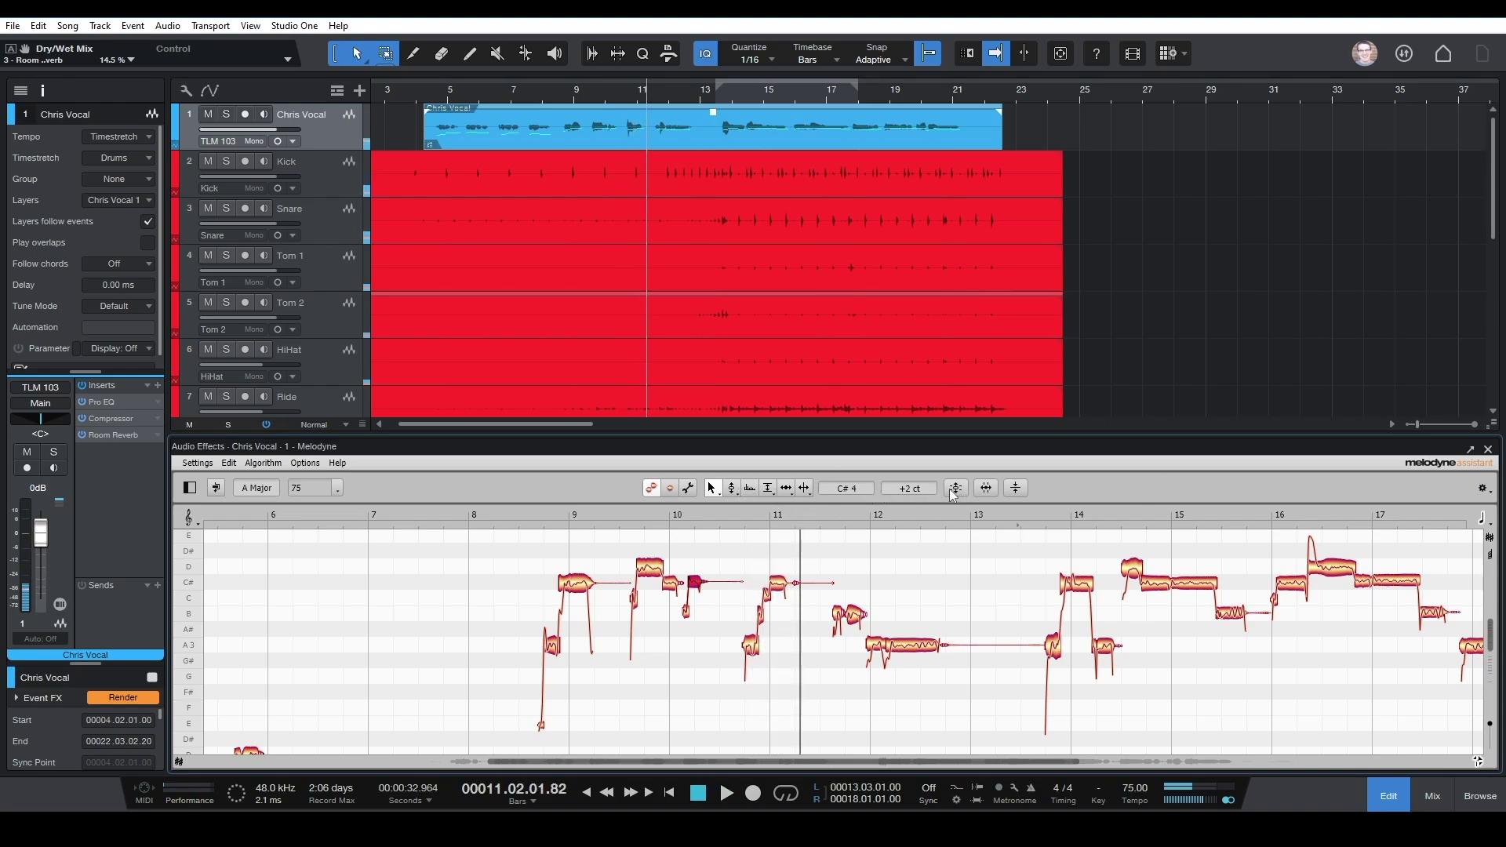
{"action": "left_click", "coordinate": [731, 489]}
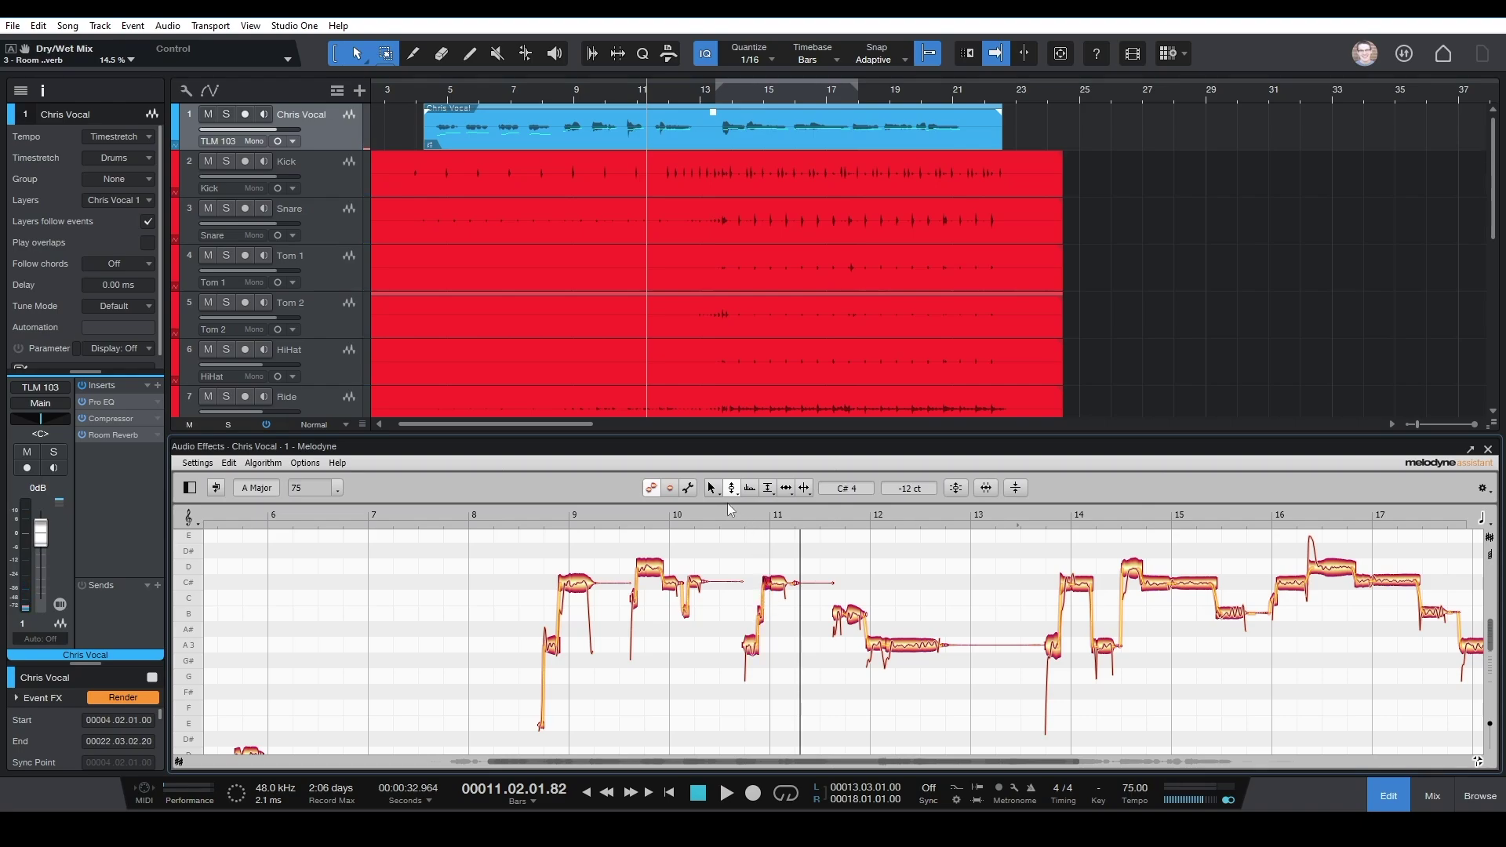
{"action": "key", "text": "space"}
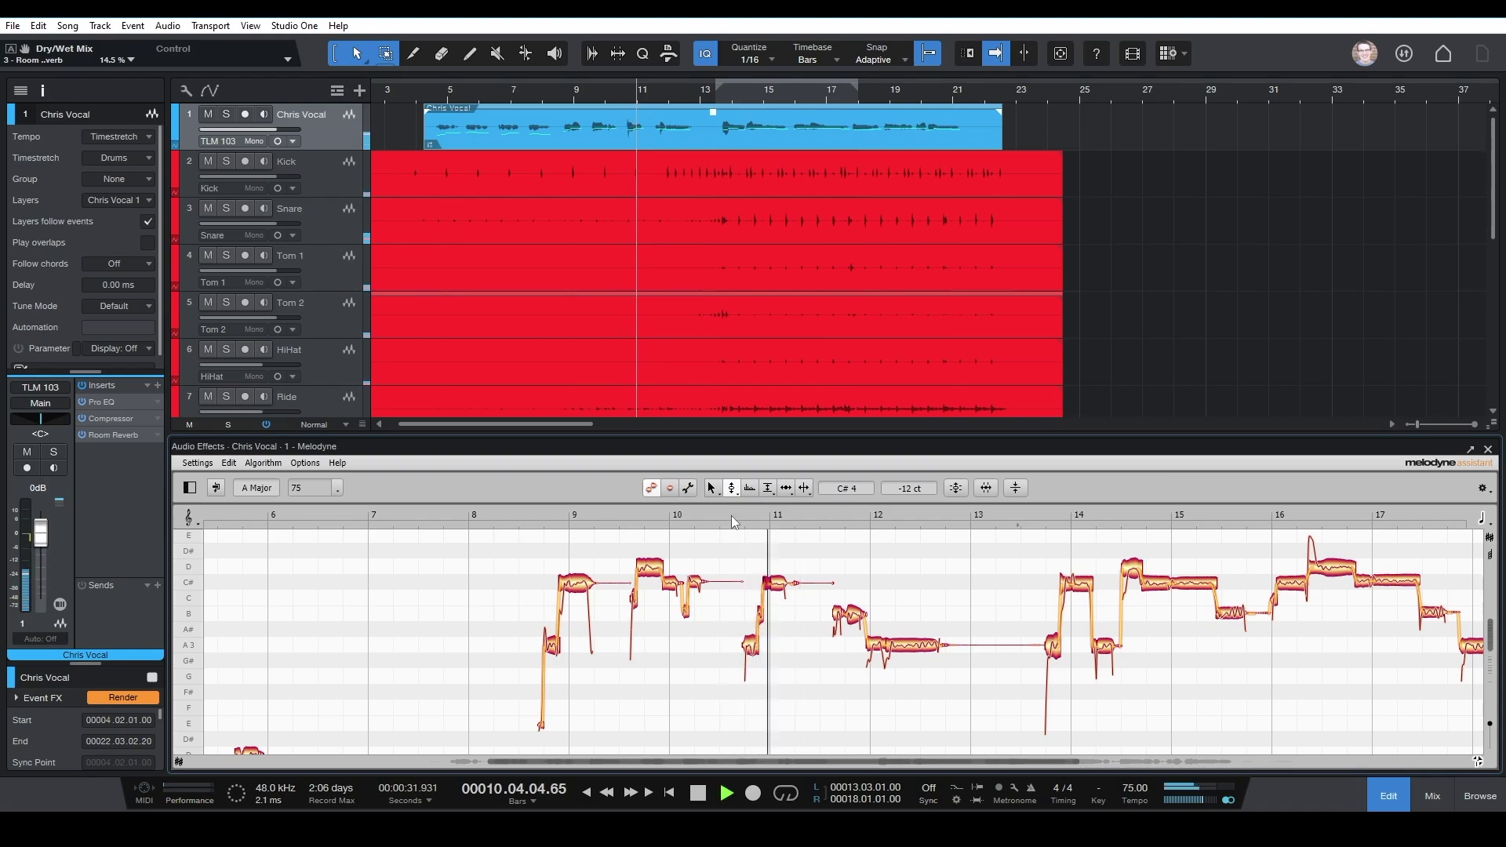
Listen through to bar 14, replay from about bar 9, and raise the short C note between bars 9 and 10 to C# 4
{"action": "left_click", "coordinate": [857, 614]}
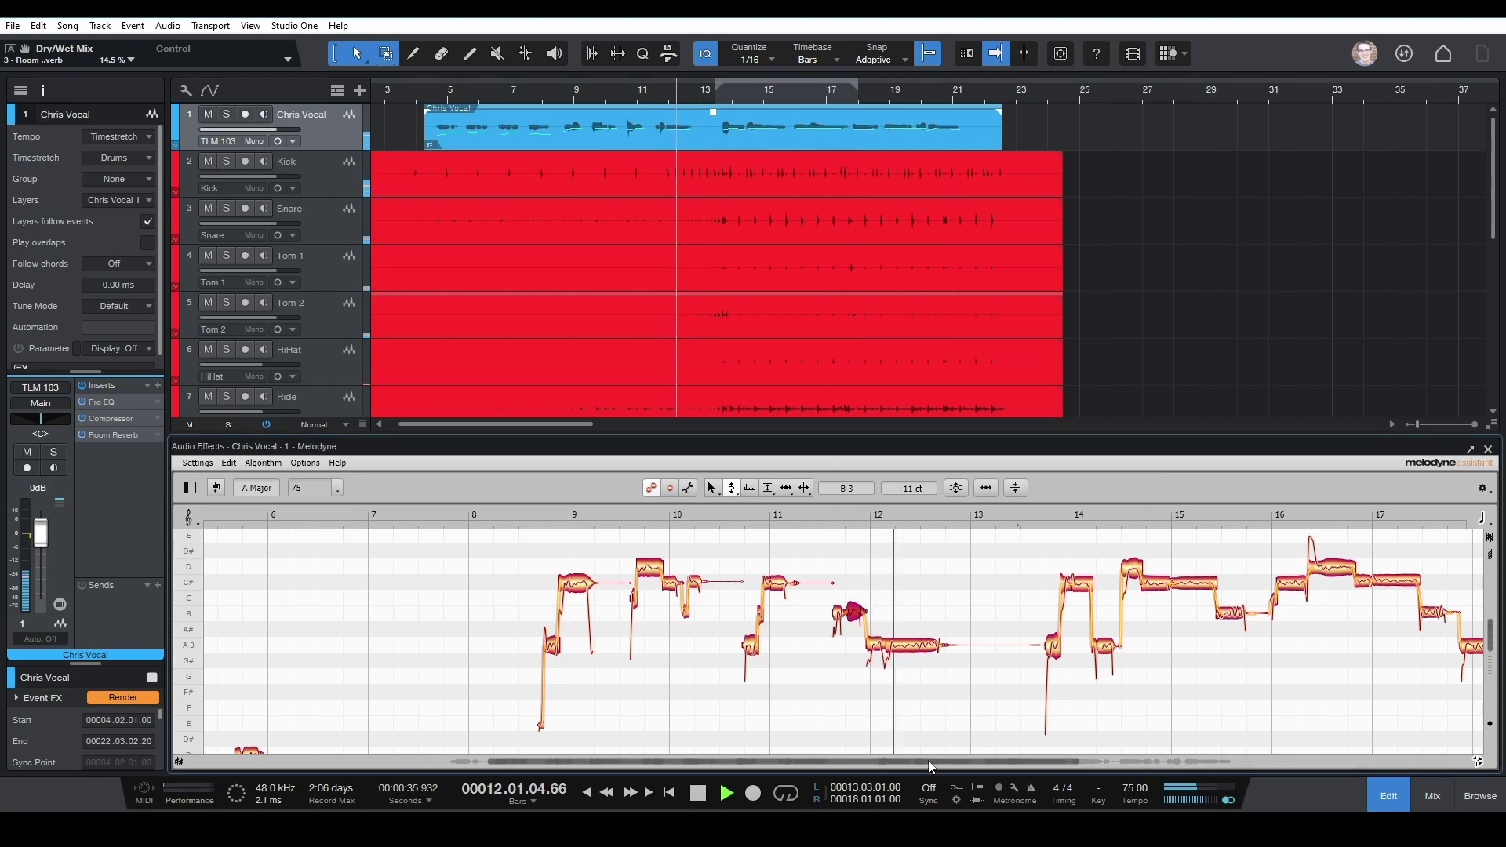
{"action": "scroll", "coordinate": [928, 760], "scroll_direction": "right", "scroll_amount": 3}
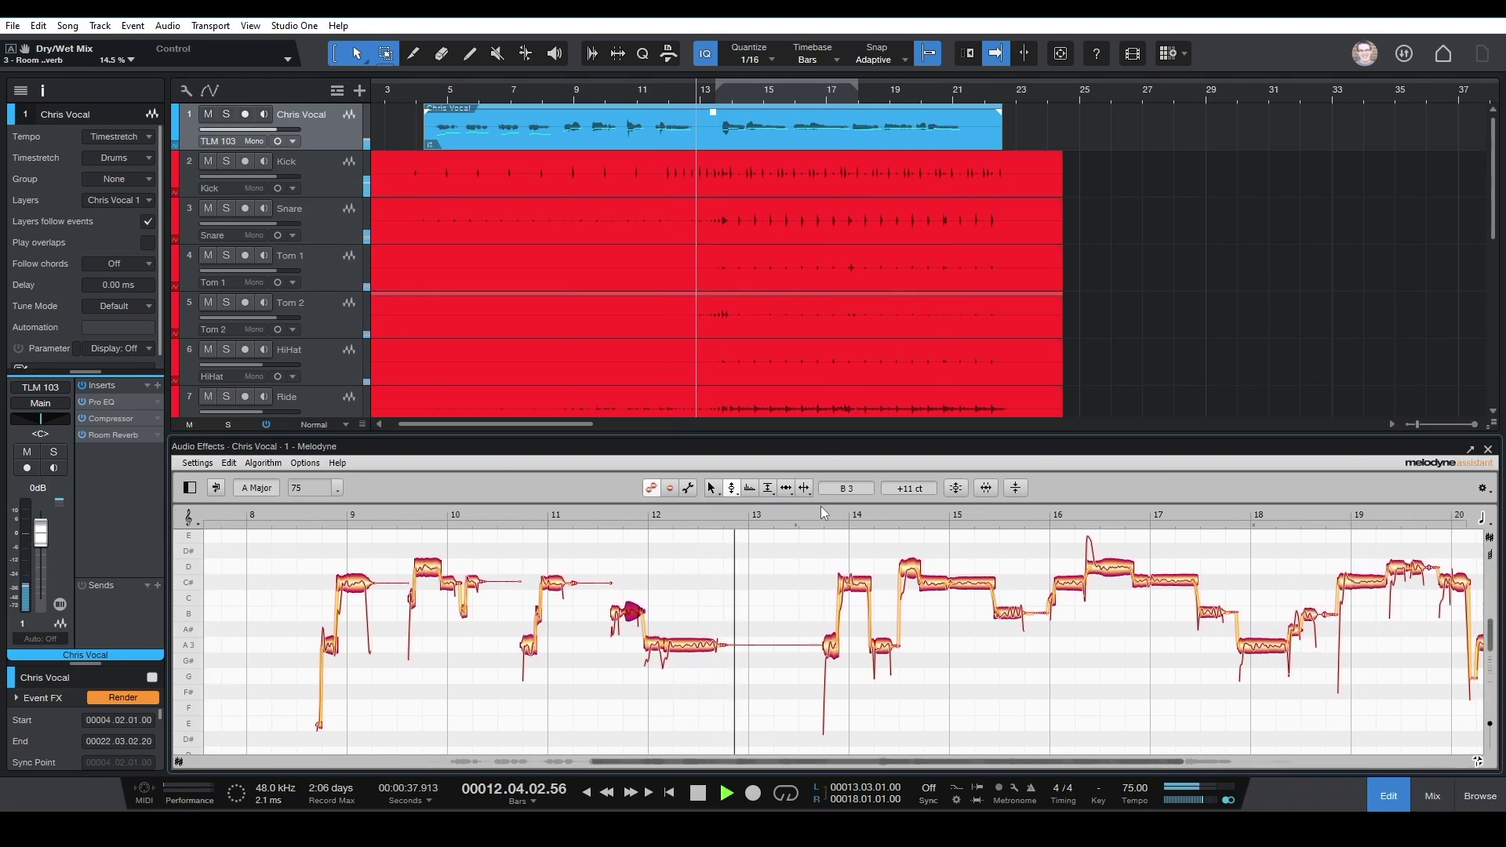
{"action": "scroll", "coordinate": [902, 767], "scroll_direction": "left", "scroll_amount": 2}
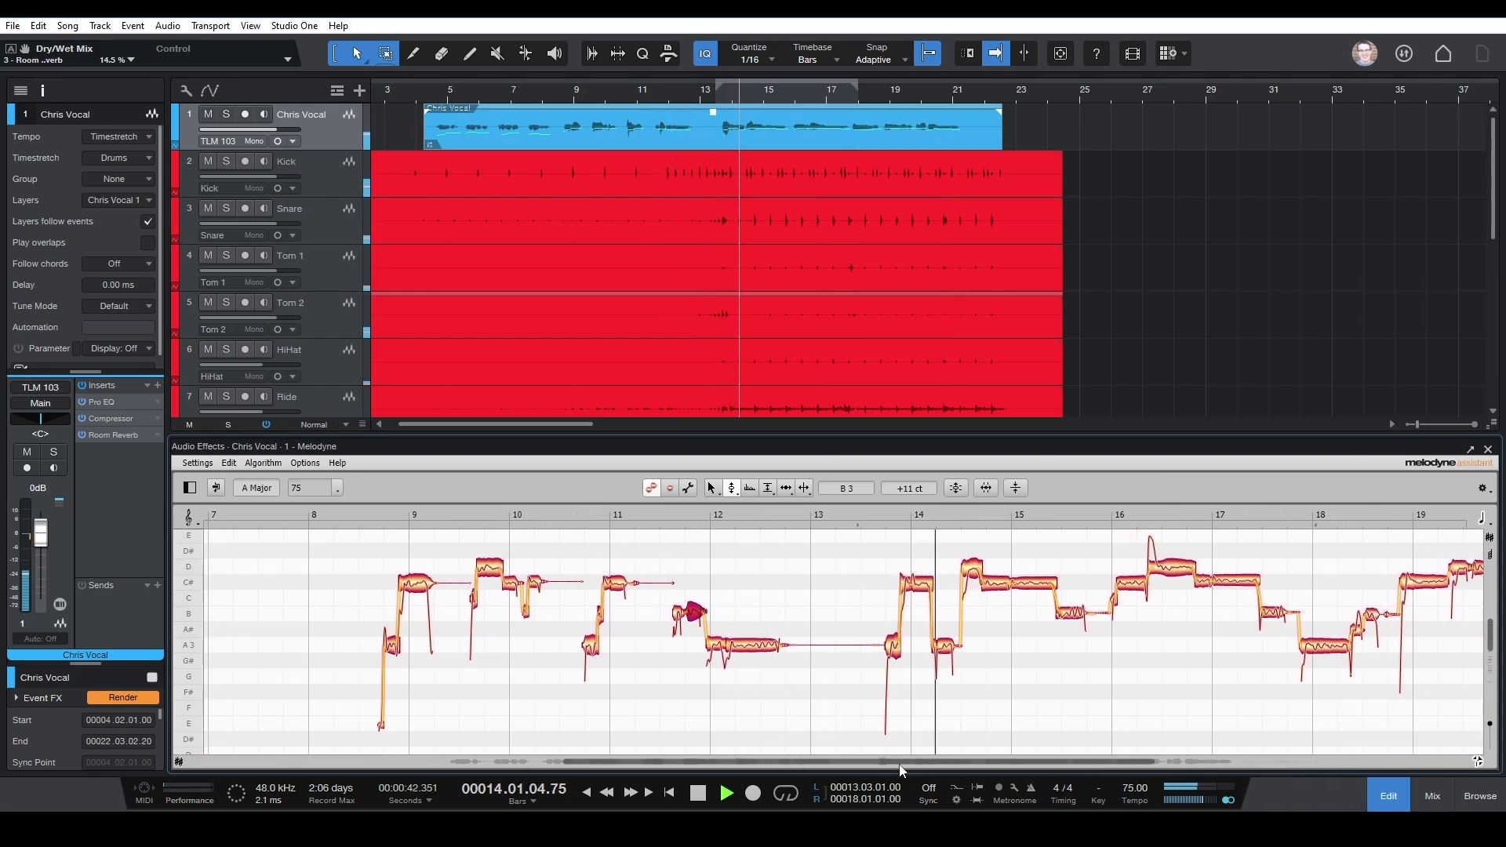
{"action": "scroll", "coordinate": [902, 765], "scroll_direction": "left", "scroll_amount": 2}
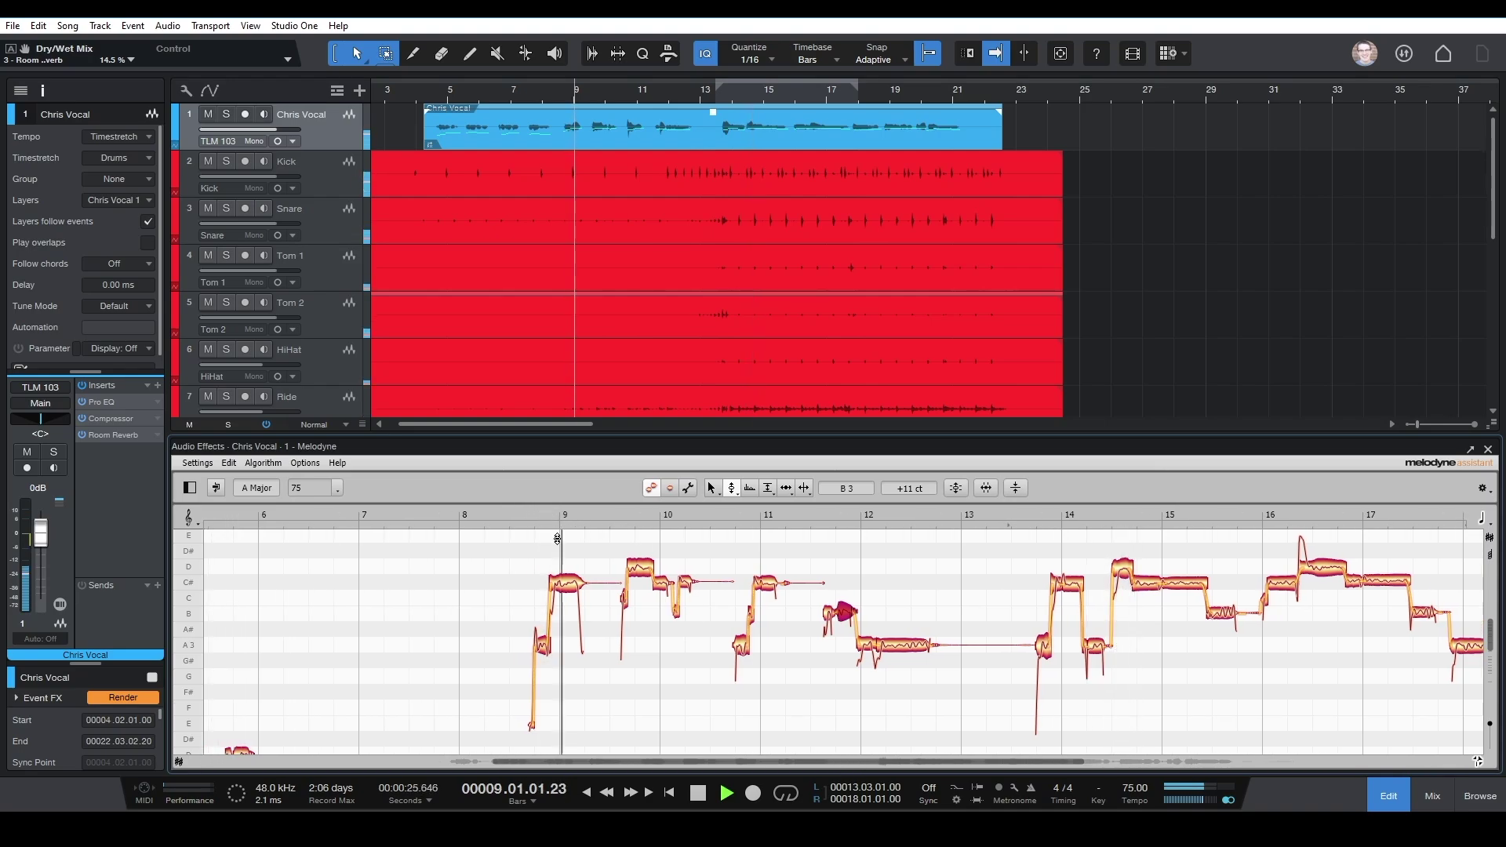
{"action": "left_click", "coordinate": [625, 586]}
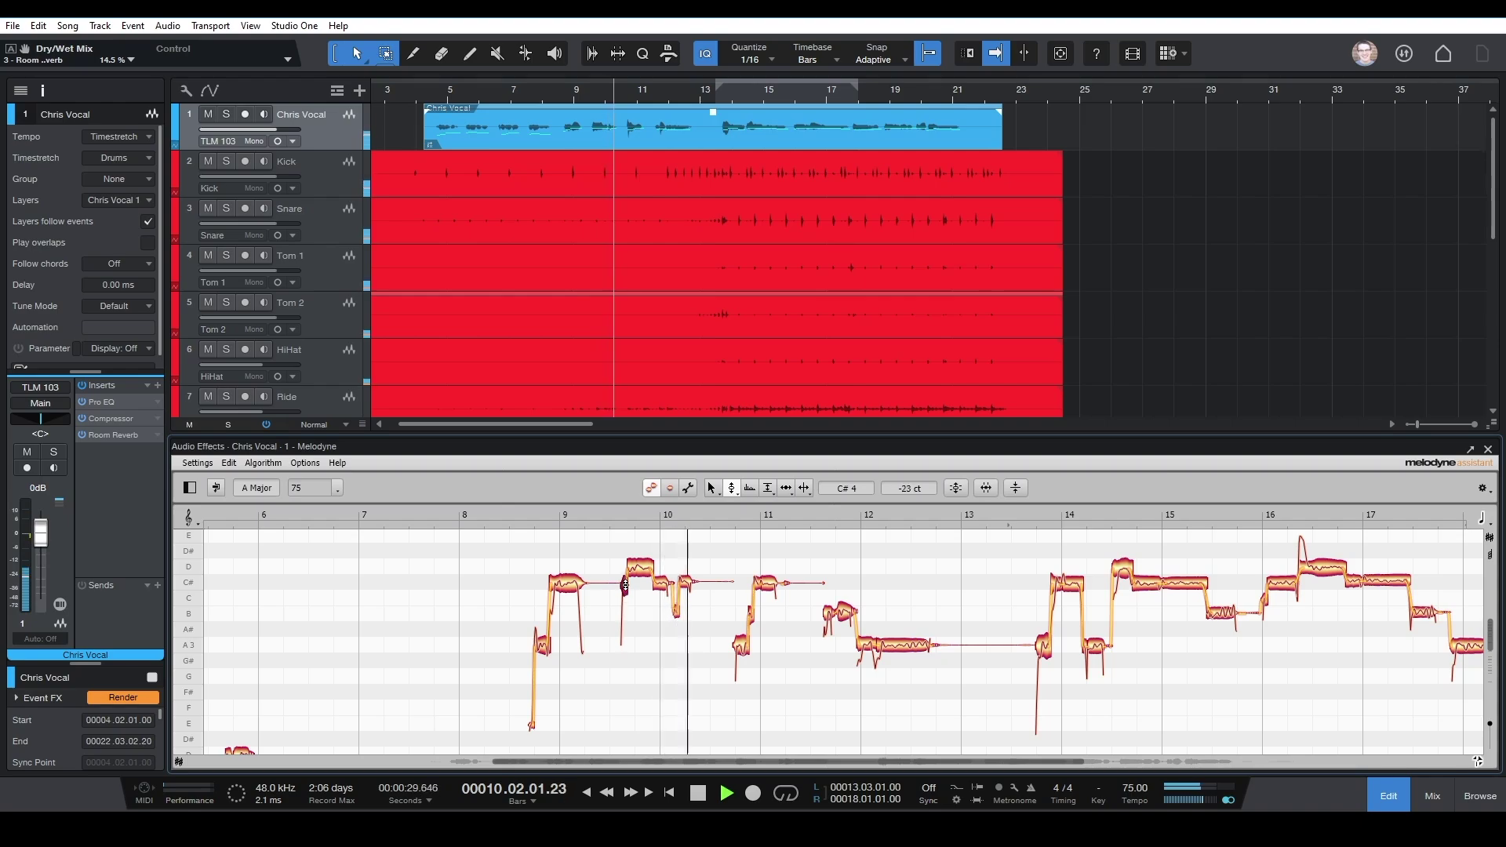
{"action": "left_click", "coordinate": [613, 510]}
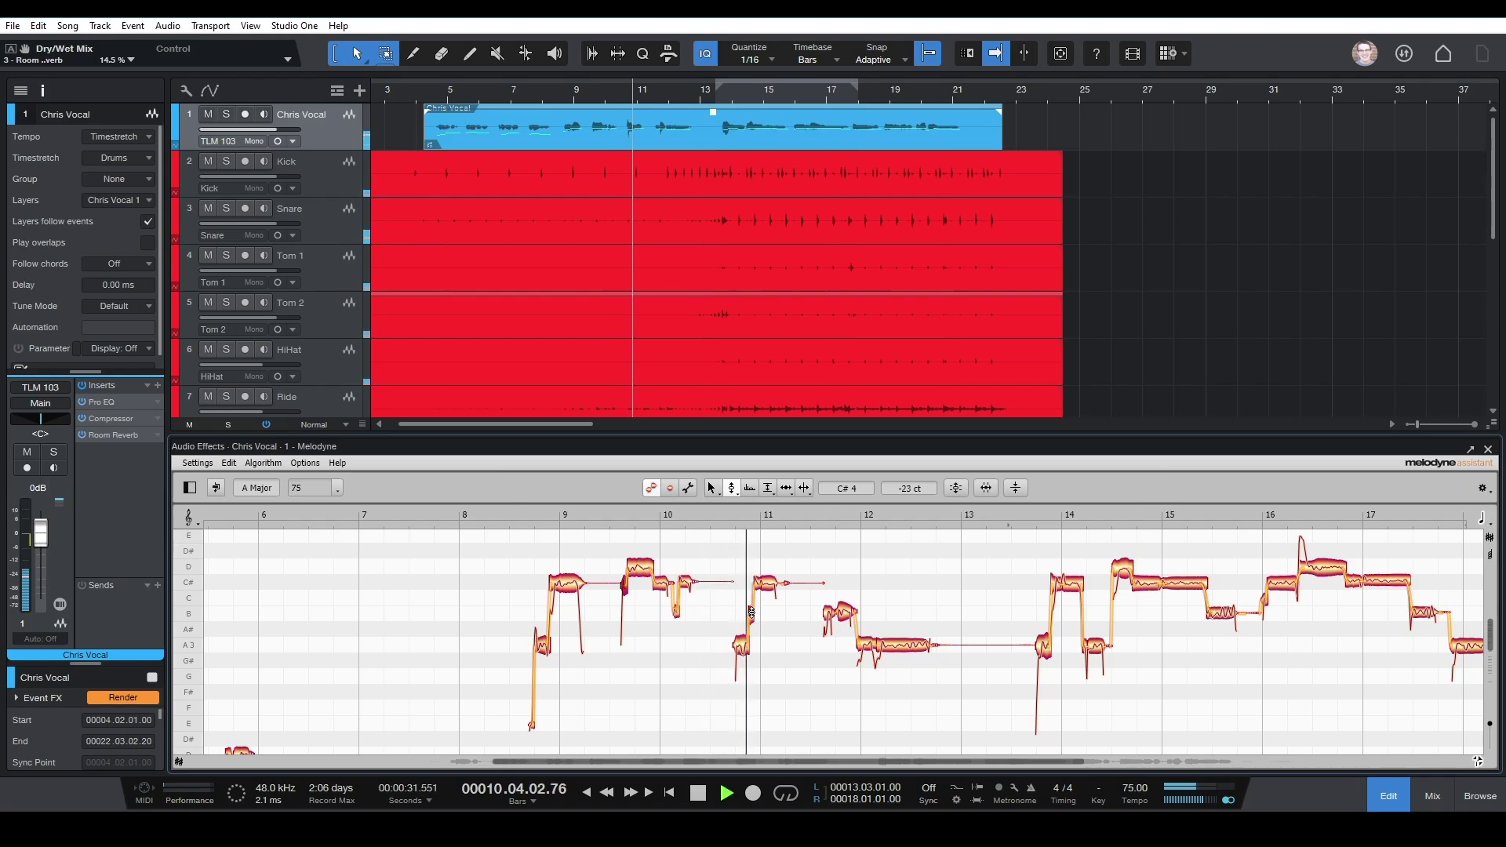
Select the A 3 note just before bar 11, replay it, and close Melodyne with playback stopped
{"action": "left_click", "coordinate": [738, 643]}
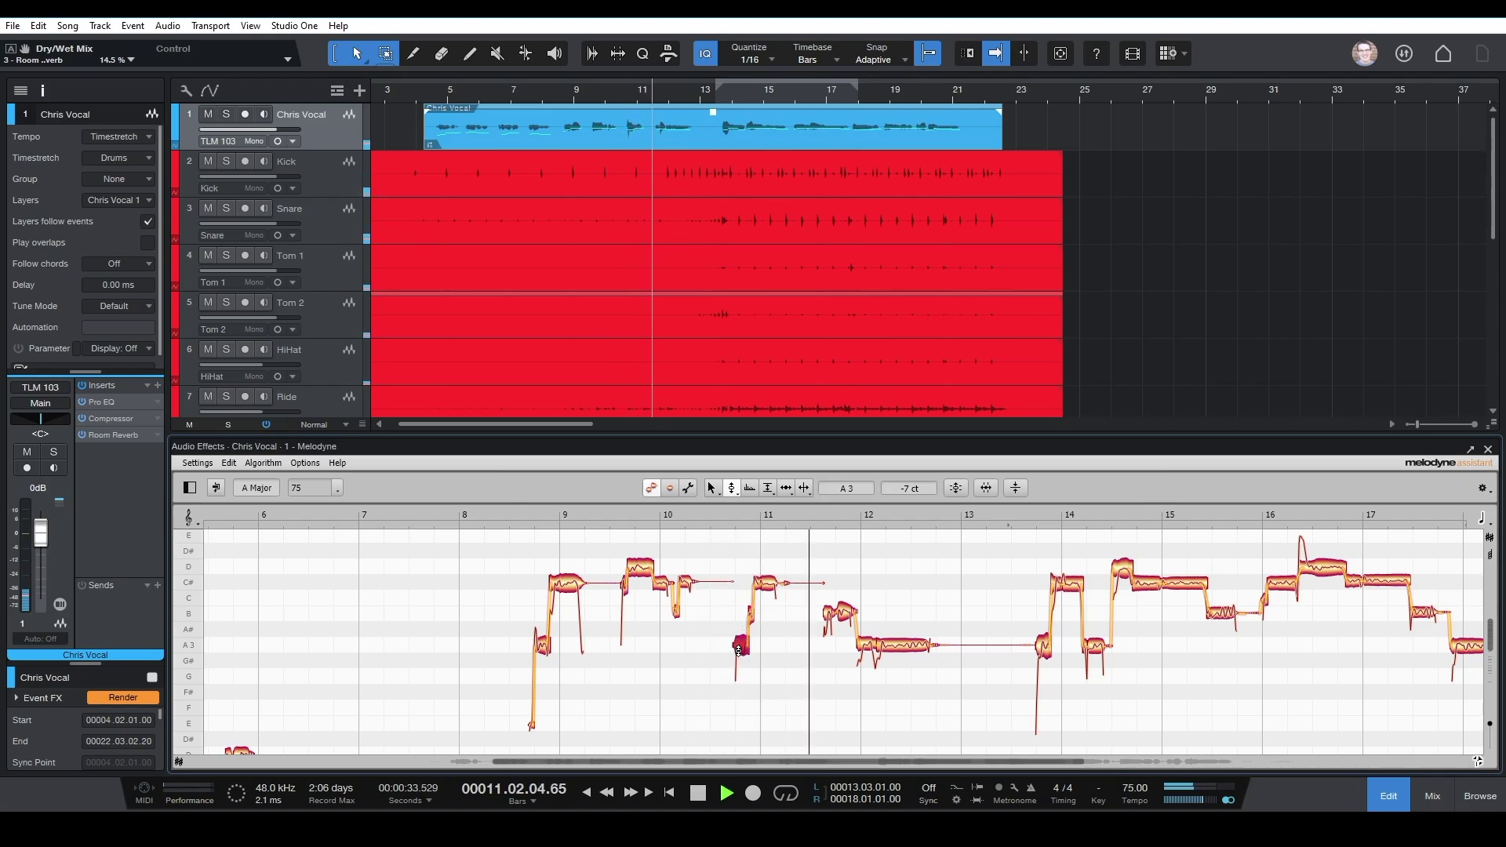
{"action": "left_click", "coordinate": [731, 511]}
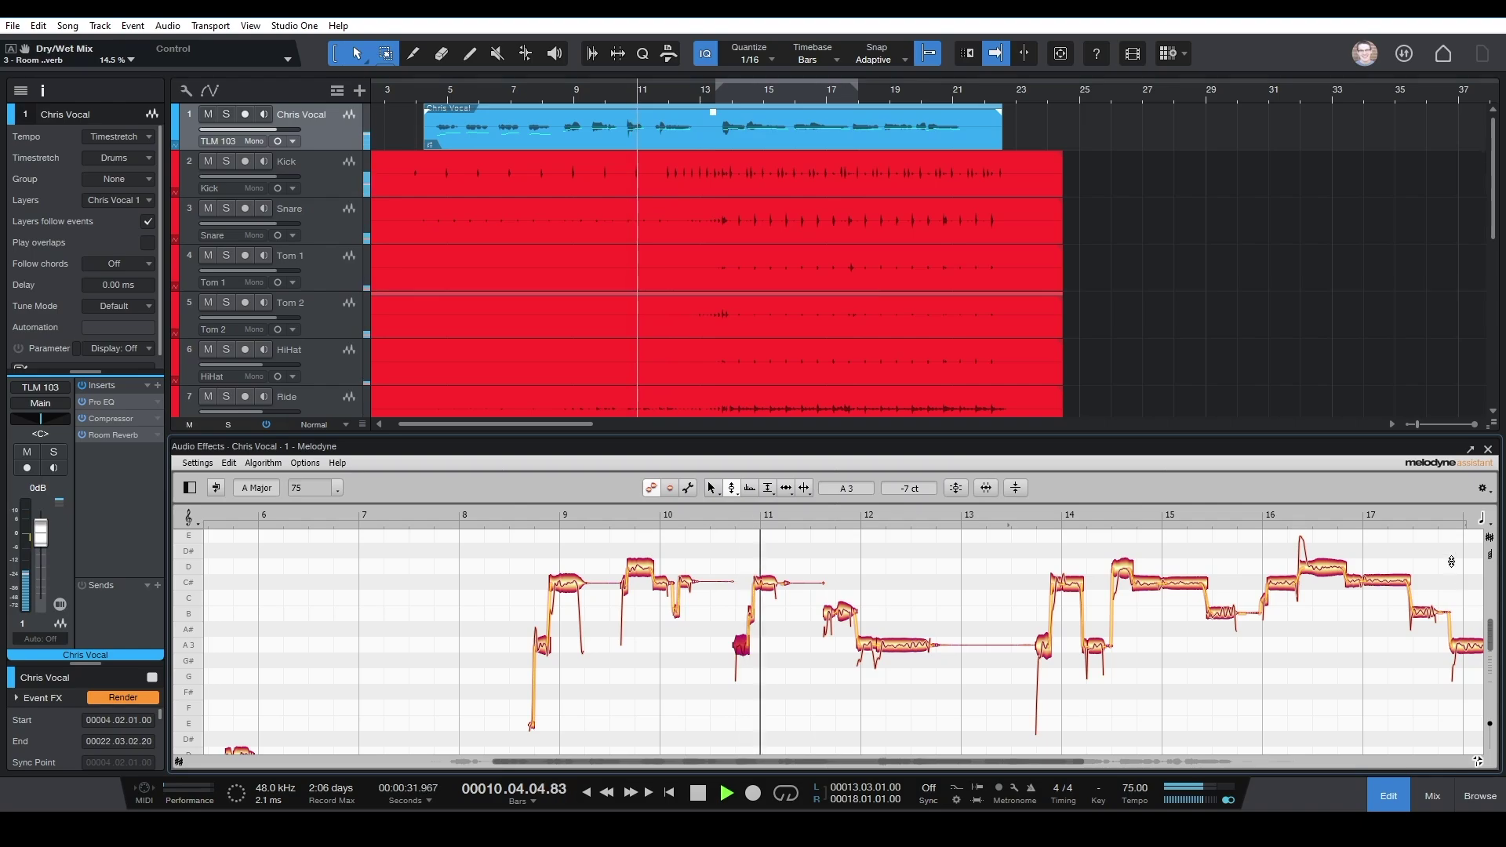
{"action": "key", "text": "space"}
{"action": "left_click", "coordinate": [1488, 448]}
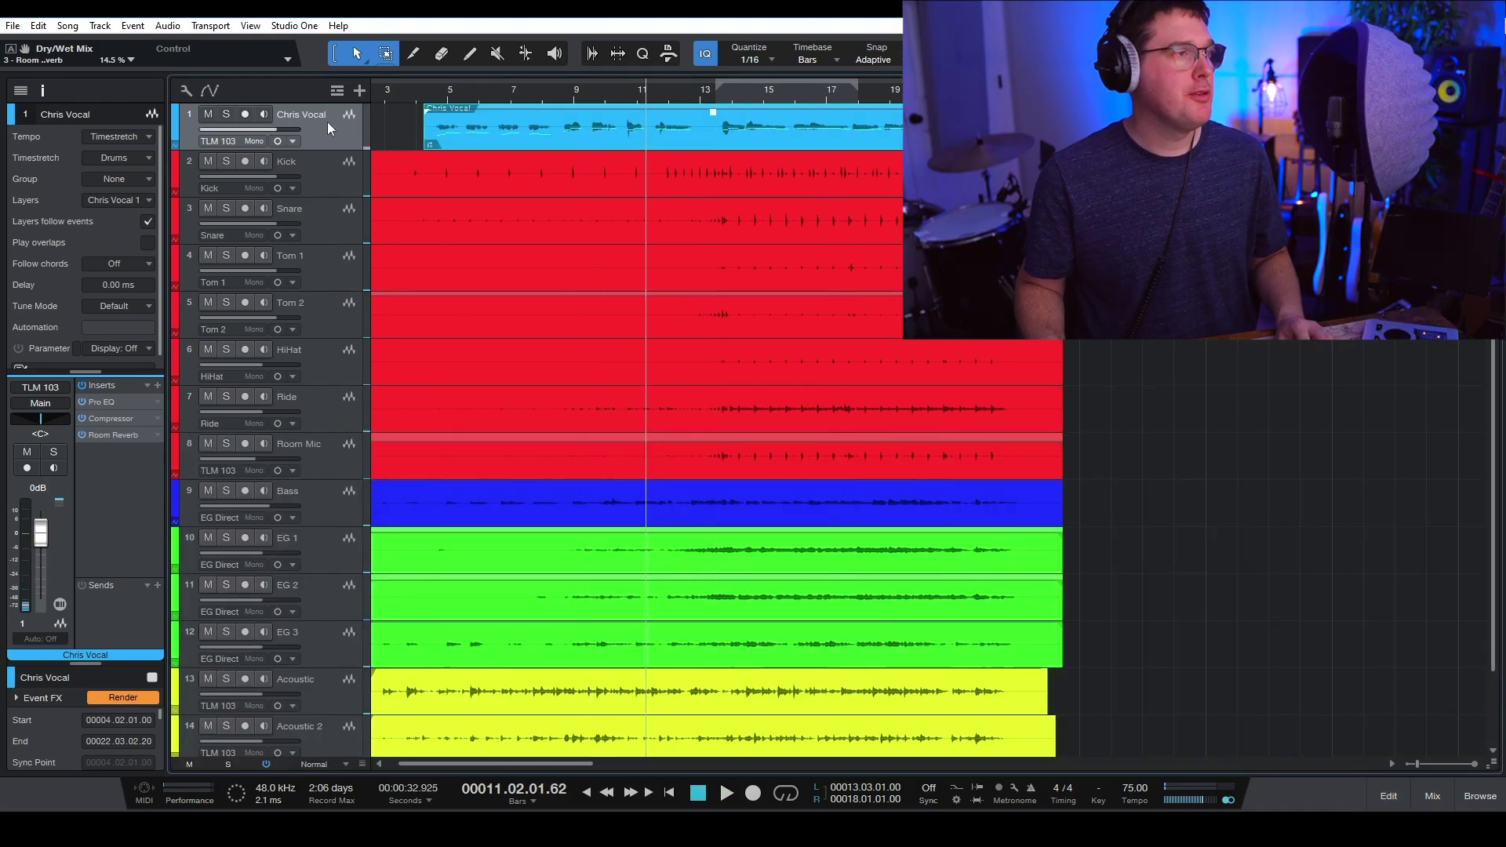
Show the mixer and insert Pro EQ on the Kick channel
{"action": "left_click", "coordinate": [392, 176]}
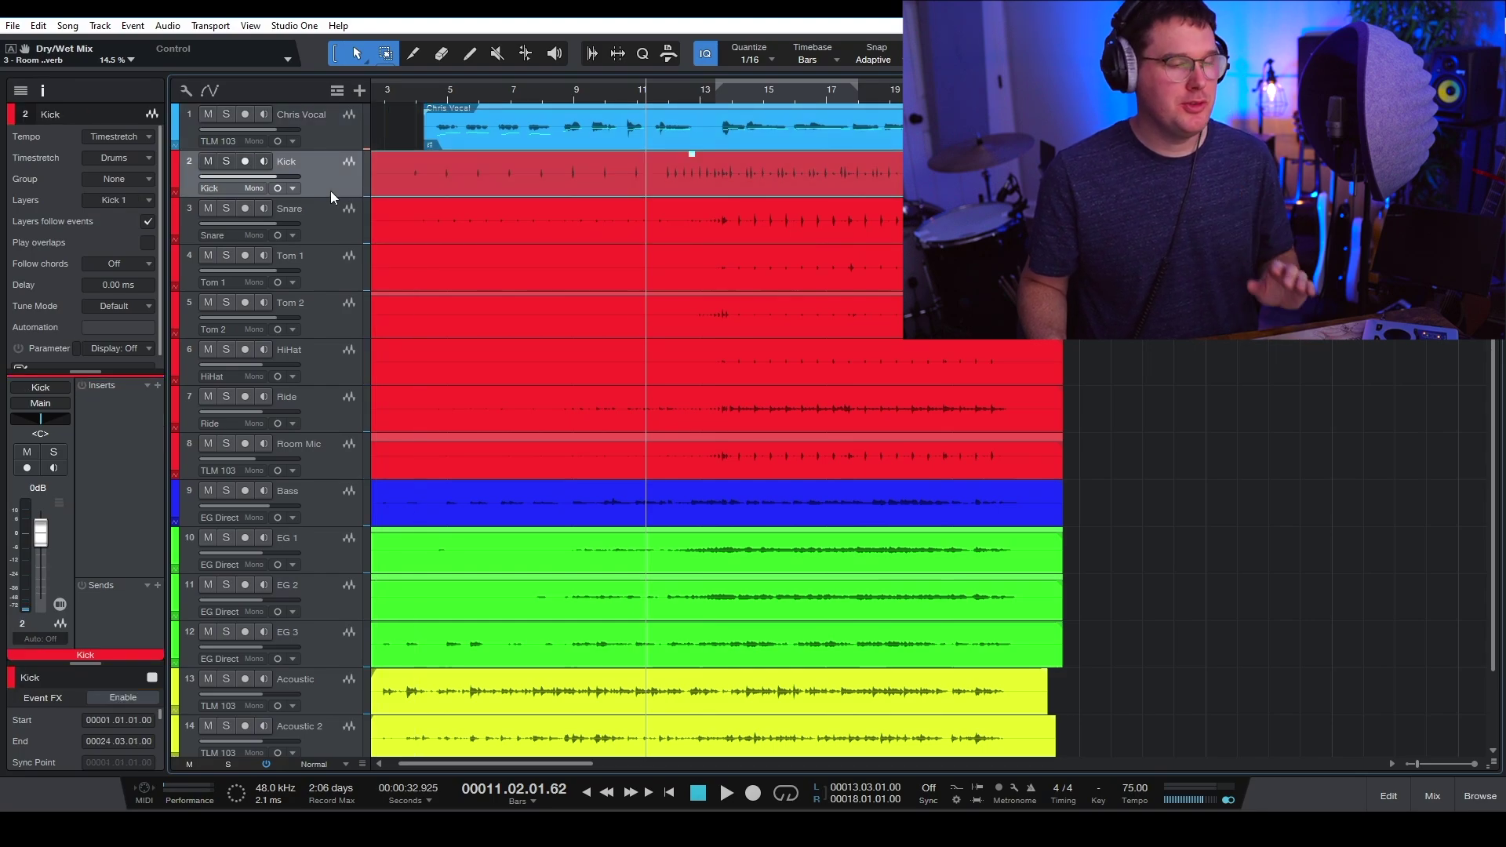
{"action": "key", "text": "F3"}
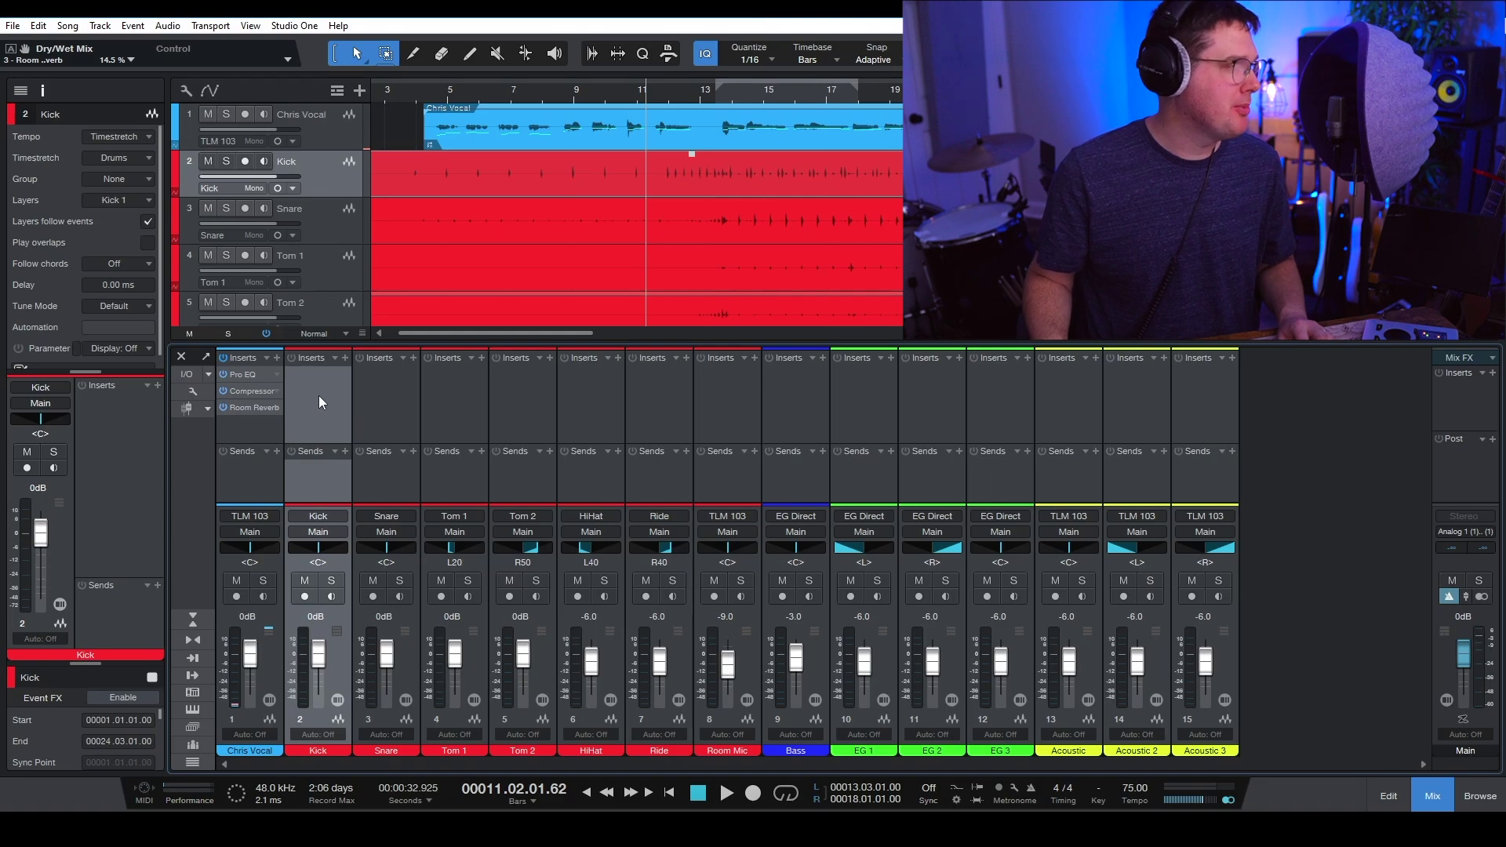
{"action": "left_click", "coordinate": [345, 358]}
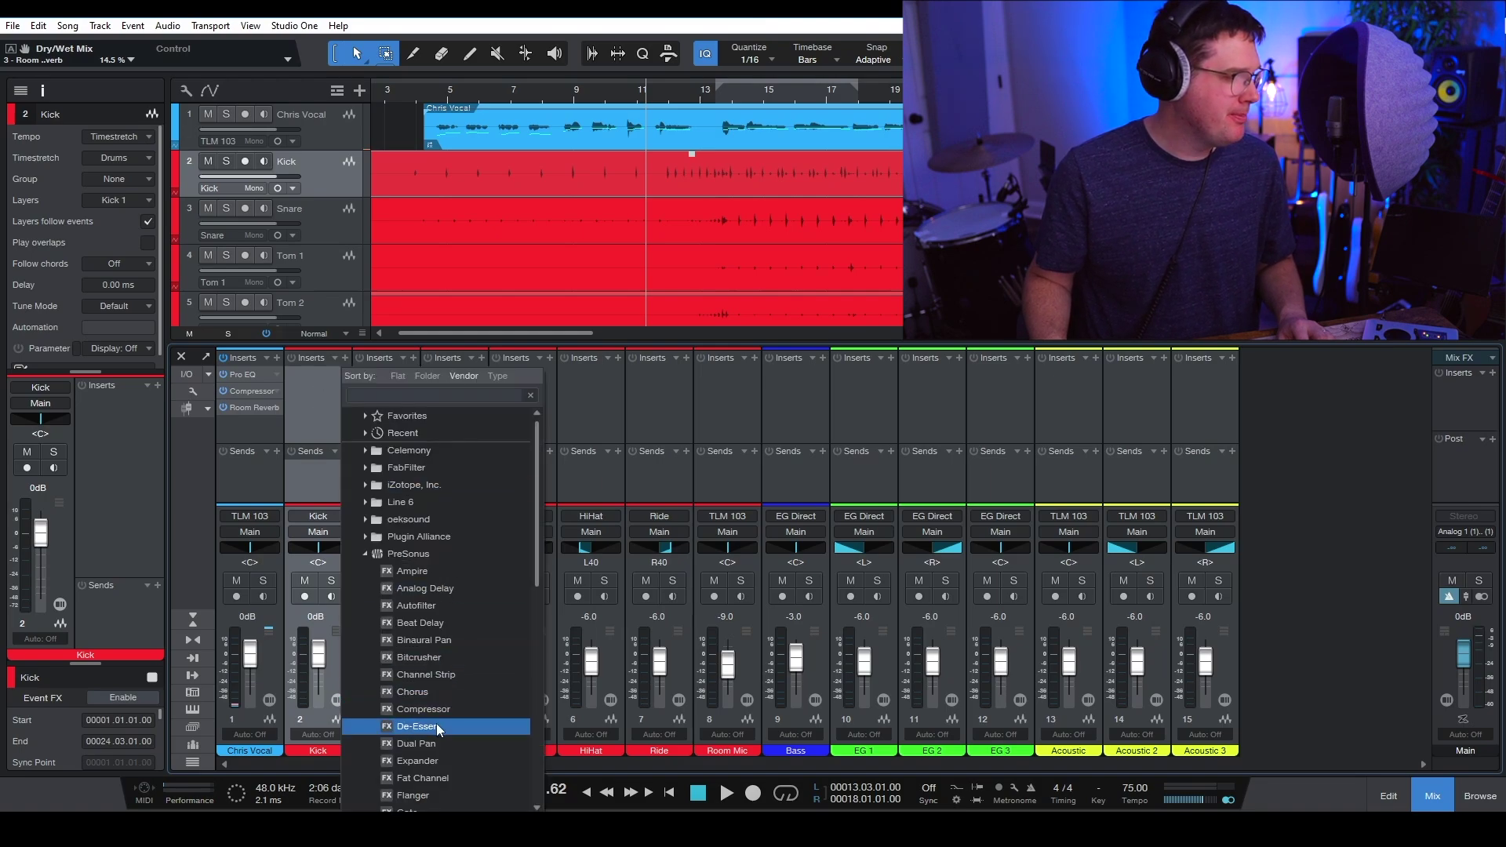
{"action": "left_click", "coordinate": [436, 723]}
{"action": "scroll", "coordinate": [450, 732], "scroll_direction": "down", "scroll_amount": 5}
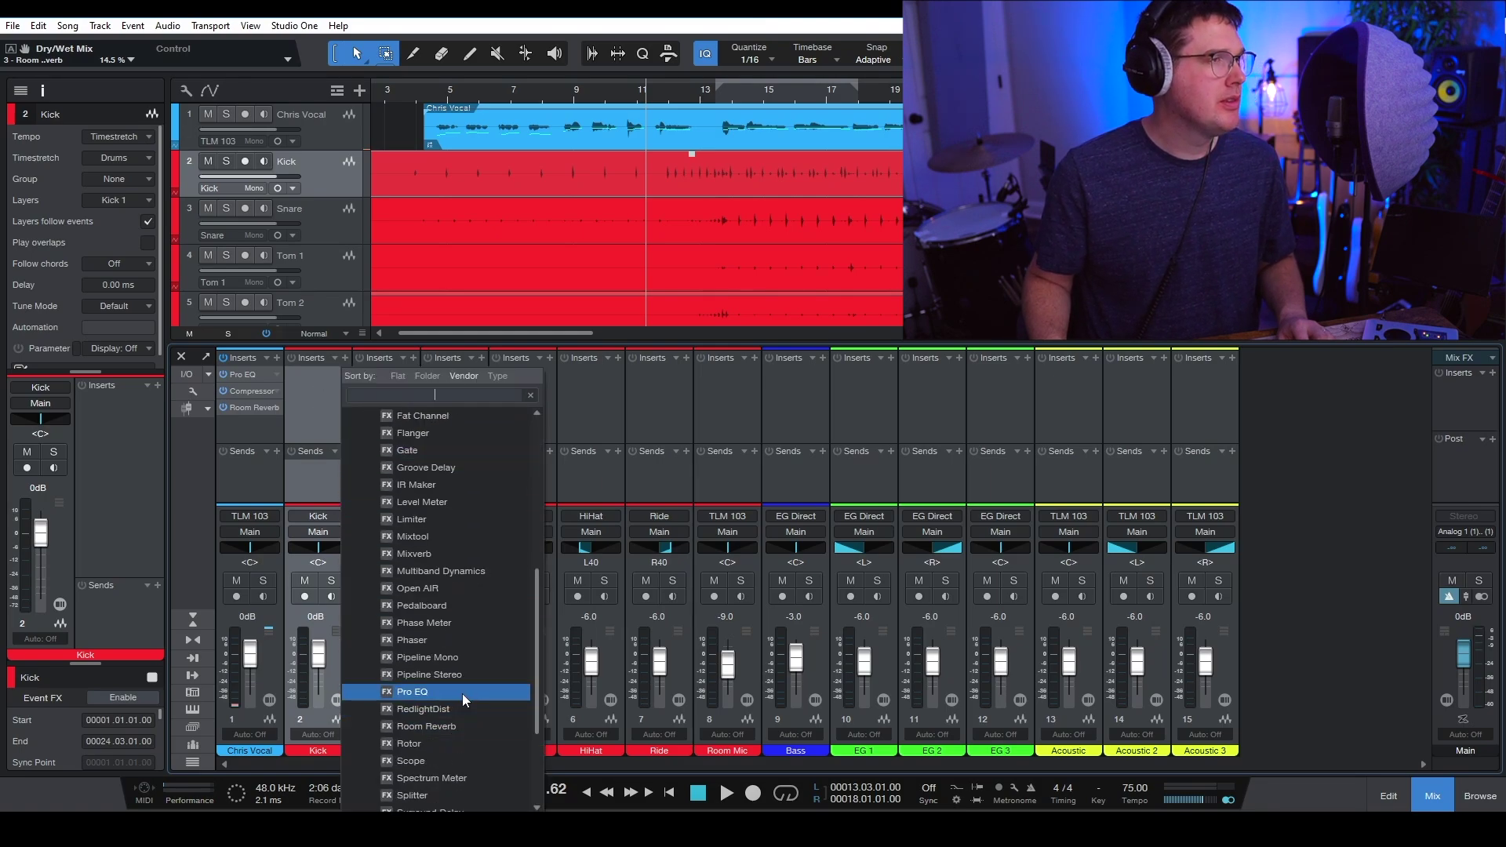
{"action": "left_click", "coordinate": [462, 693]}
Solo the kick in playback and set its EQ to 13.88 dB at 57.2 Hz, -8.13 dB at 146 Hz and 2.98 dB at 2.64 kHz
{"action": "key", "text": "s"}
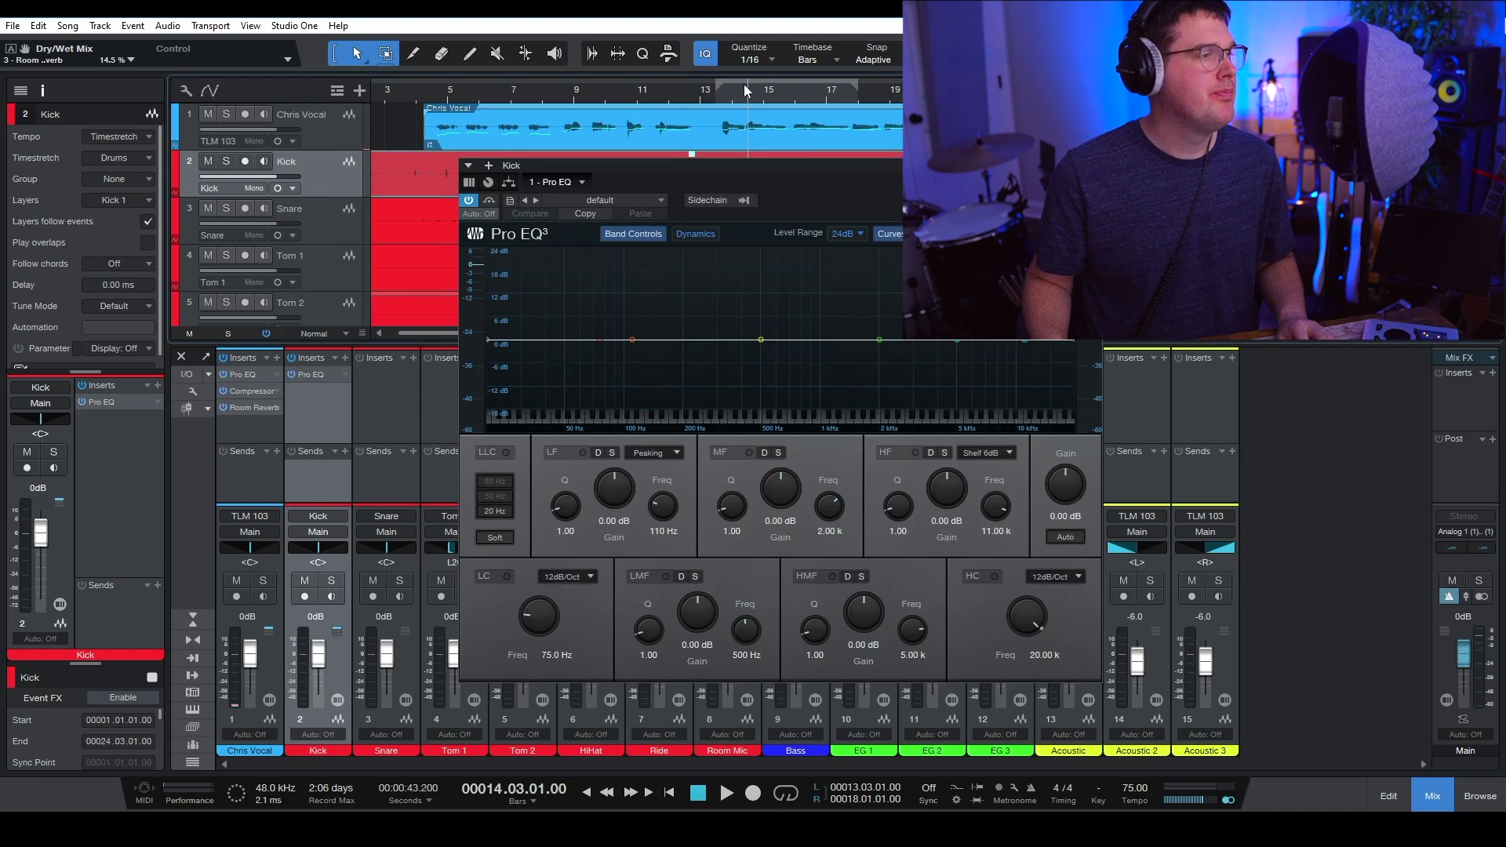
{"action": "key", "text": "space"}
{"action": "left_click_drag", "start_coordinate": [632, 339], "coordinate": [576, 286]}
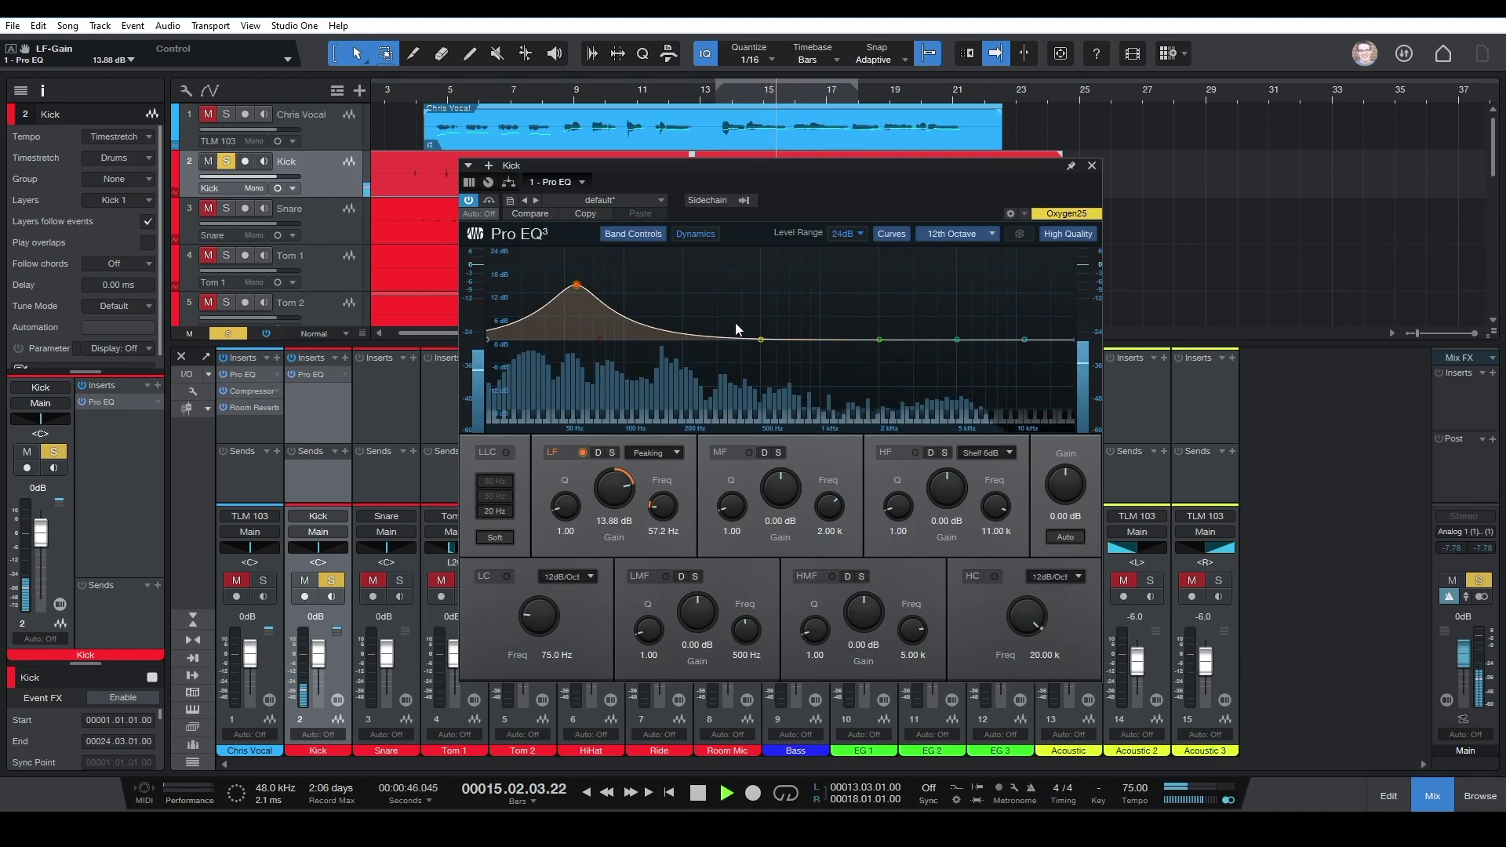
{"action": "left_click_drag", "start_coordinate": [749, 336], "coordinate": [657, 379]}
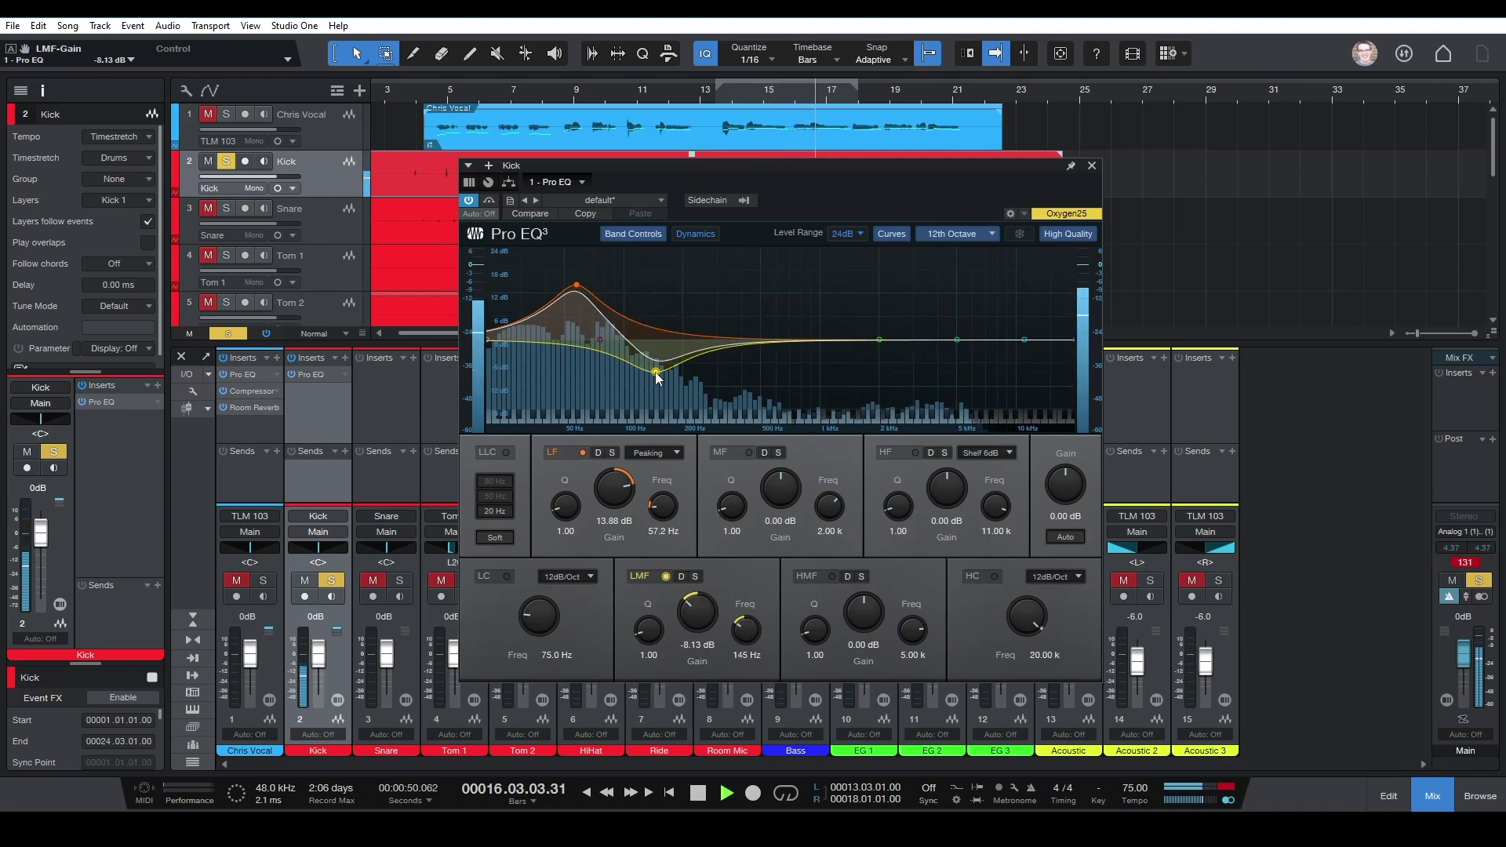
{"action": "left_click_drag", "start_coordinate": [879, 340], "coordinate": [902, 332]}
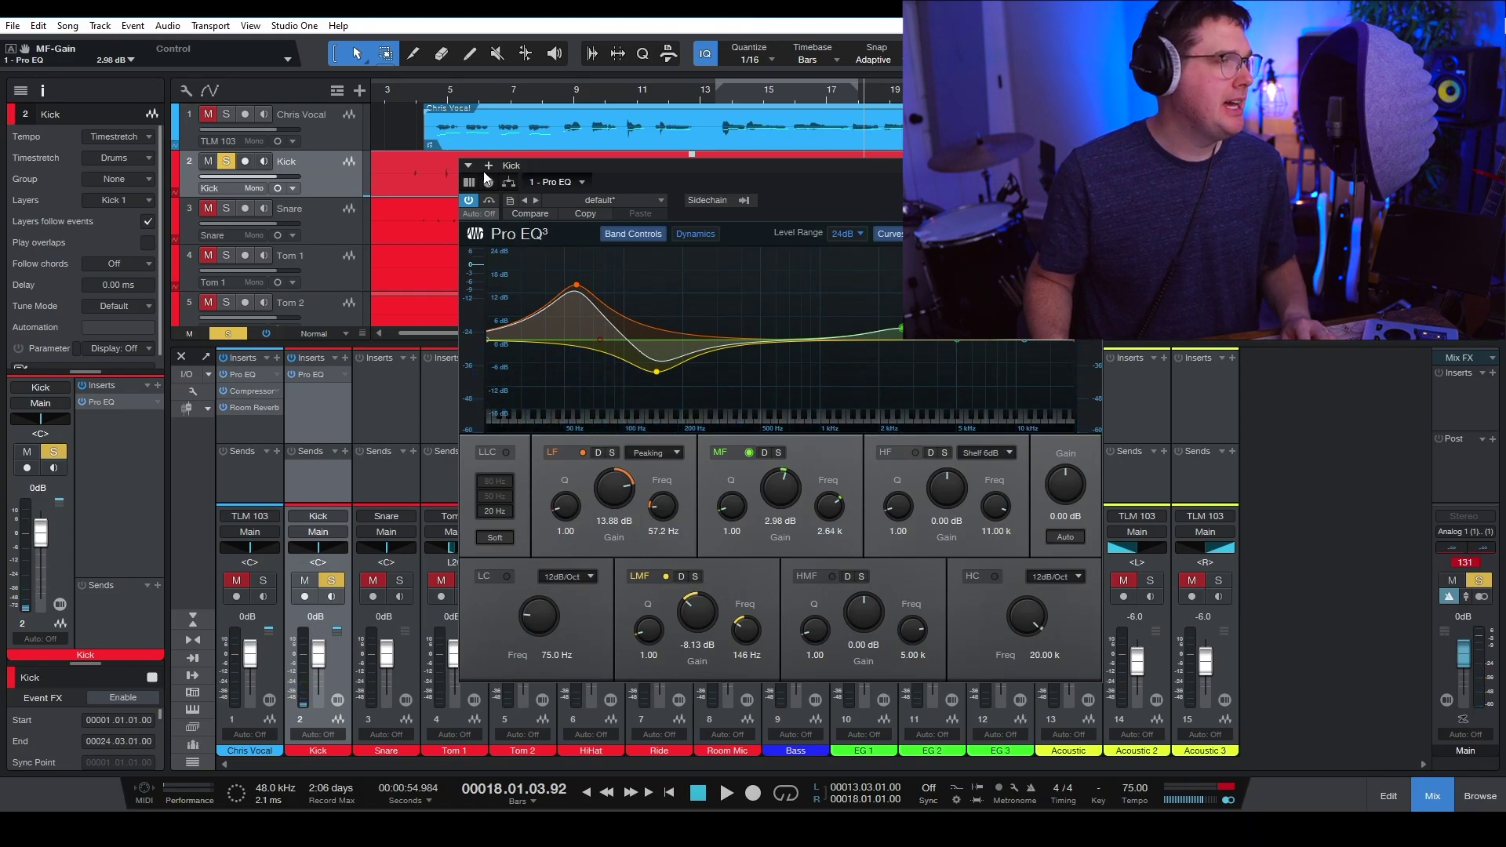
Insert a Compressor on the kick with threshold -26.08 dB, ratio 3.4:1, attack 64.0 ms and release 62.9 ms, and close its window
{"action": "left_click", "coordinate": [541, 182]}
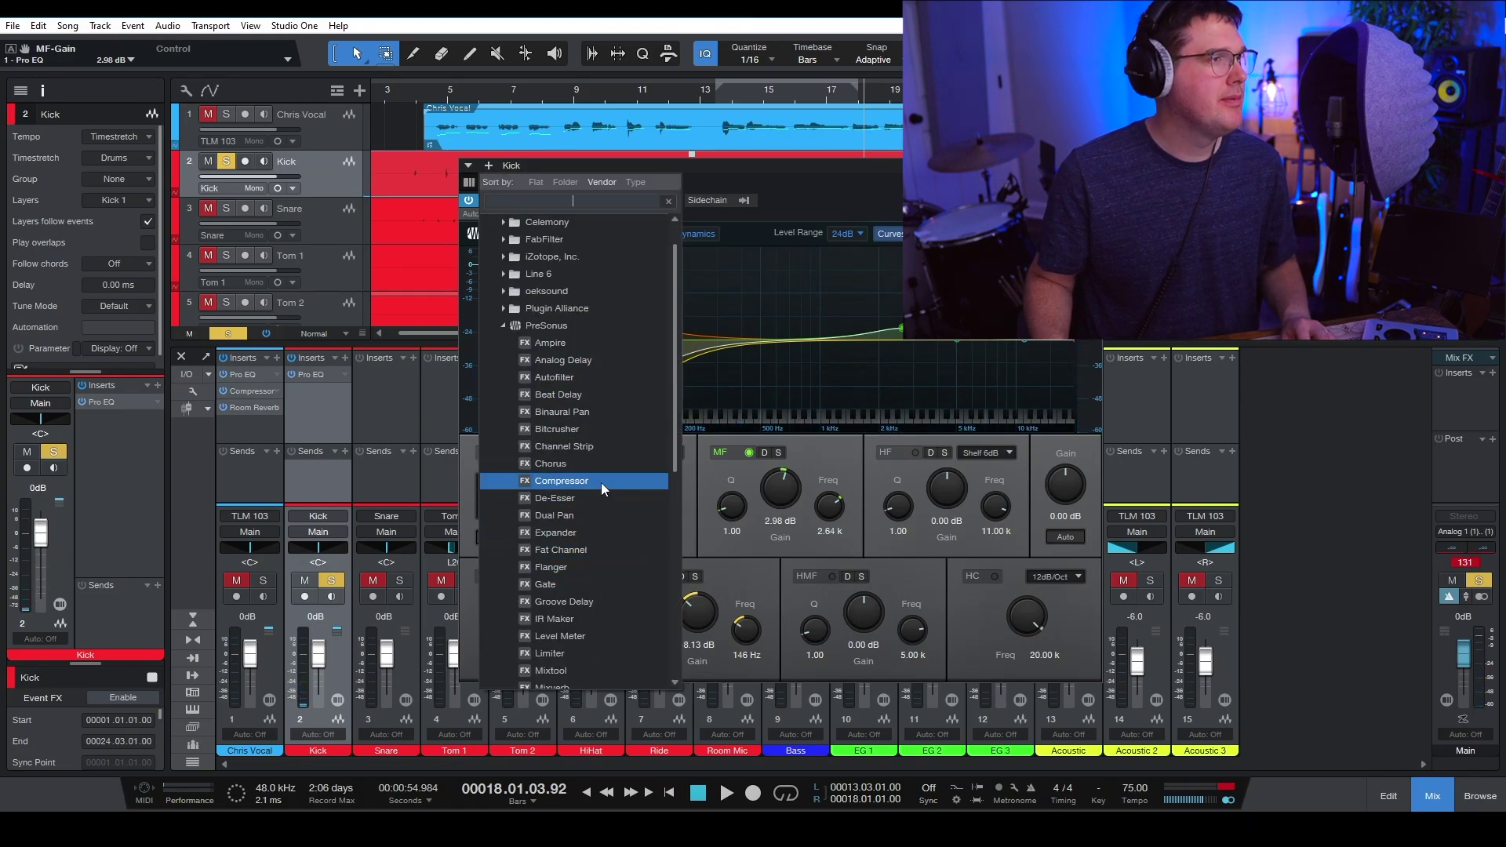
{"action": "left_click", "coordinate": [584, 513]}
{"action": "left_click_drag", "start_coordinate": [497, 304], "coordinate": [490, 324]}
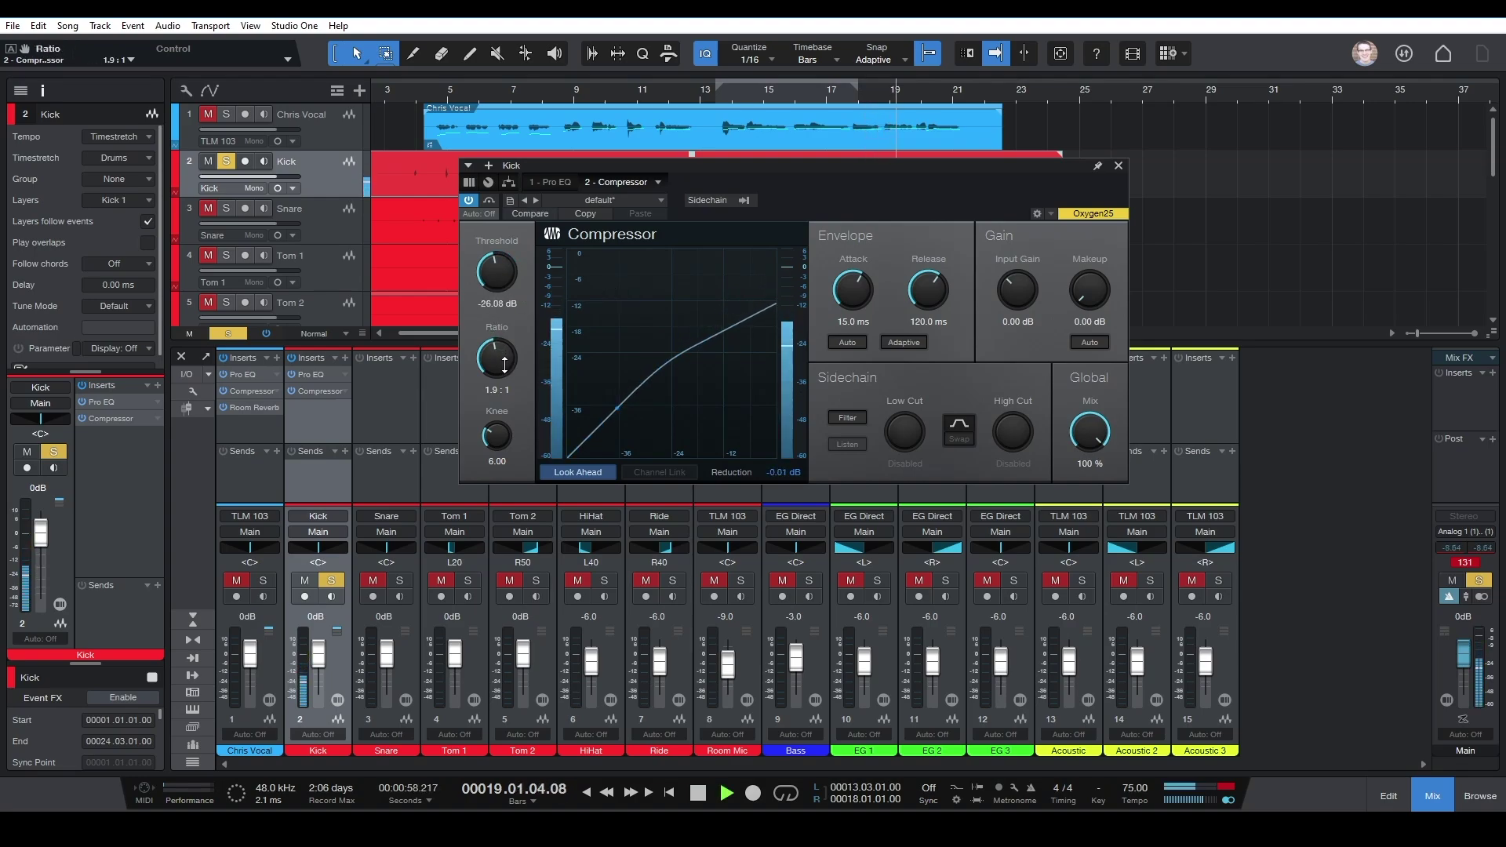
{"action": "left_click_drag", "start_coordinate": [858, 295], "coordinate": [861, 279]}
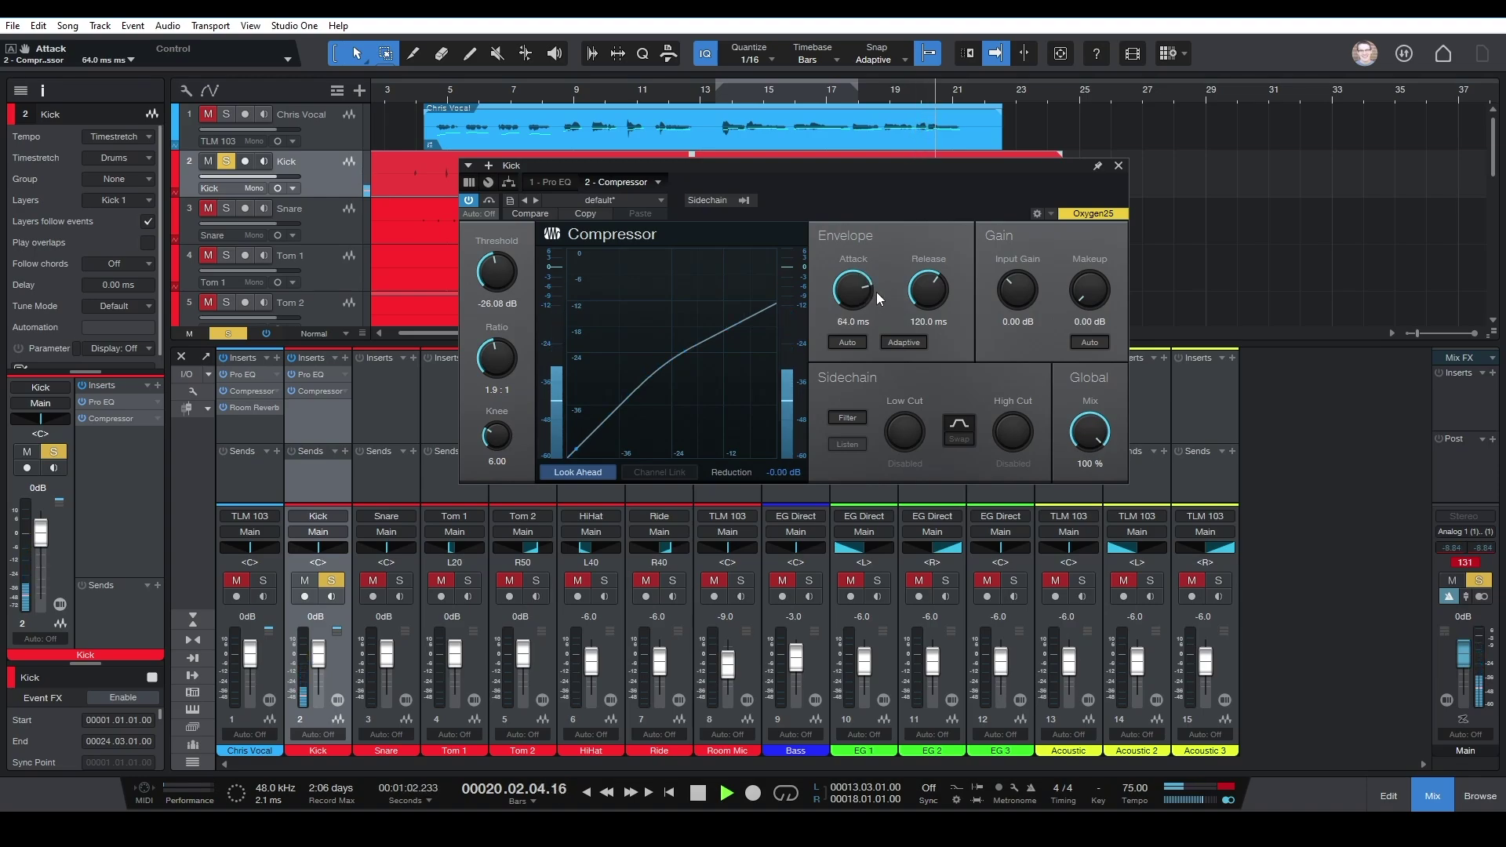
{"action": "left_click_drag", "start_coordinate": [921, 295], "coordinate": [921, 290]}
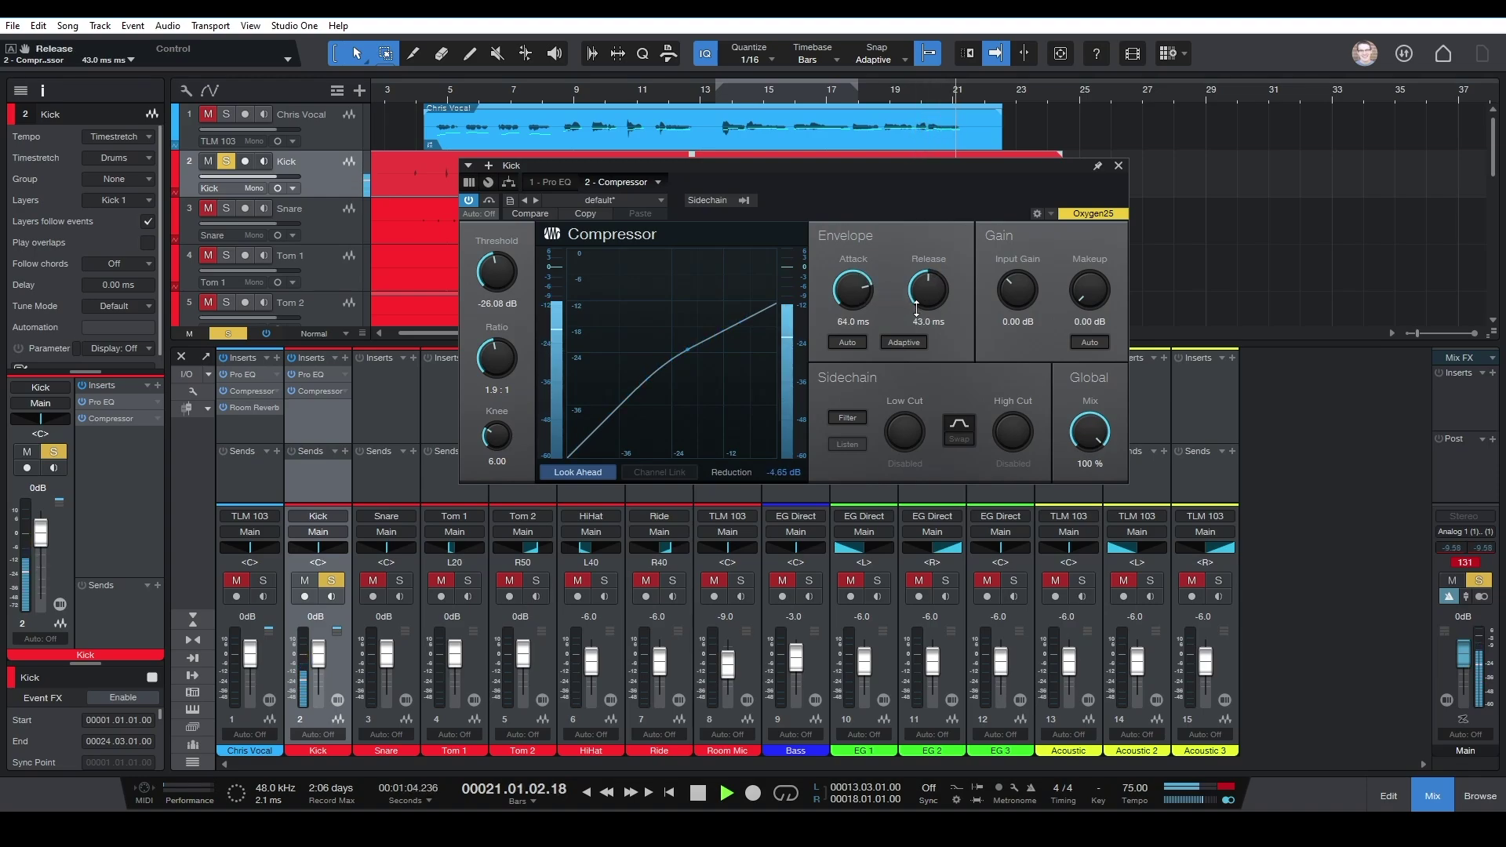
{"action": "left_click_drag", "start_coordinate": [922, 290], "coordinate": [922, 289]}
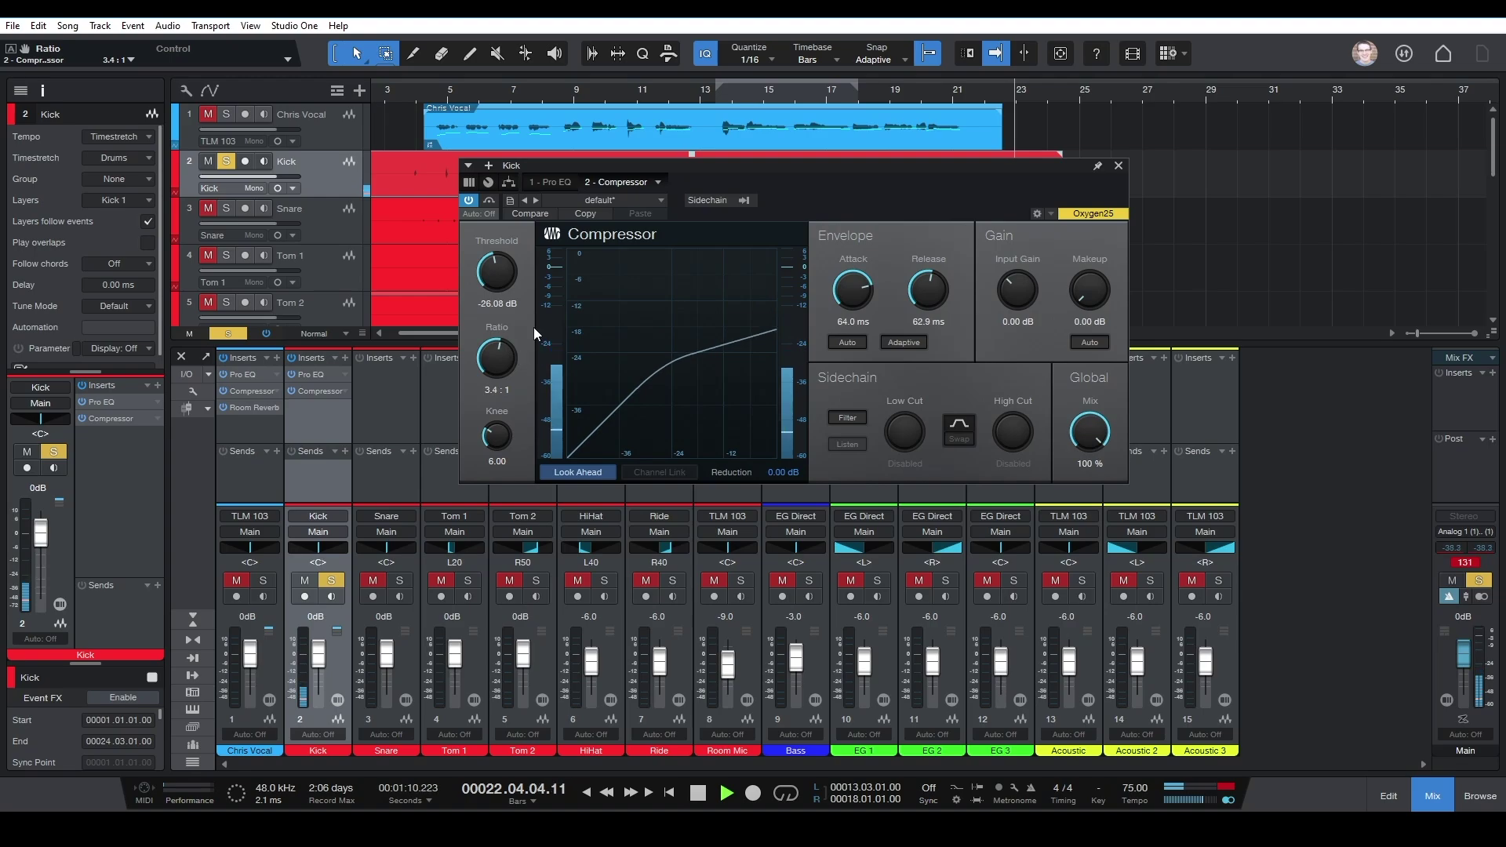
{"action": "left_click", "coordinate": [732, 91]}
{"action": "left_click", "coordinate": [1118, 166]}
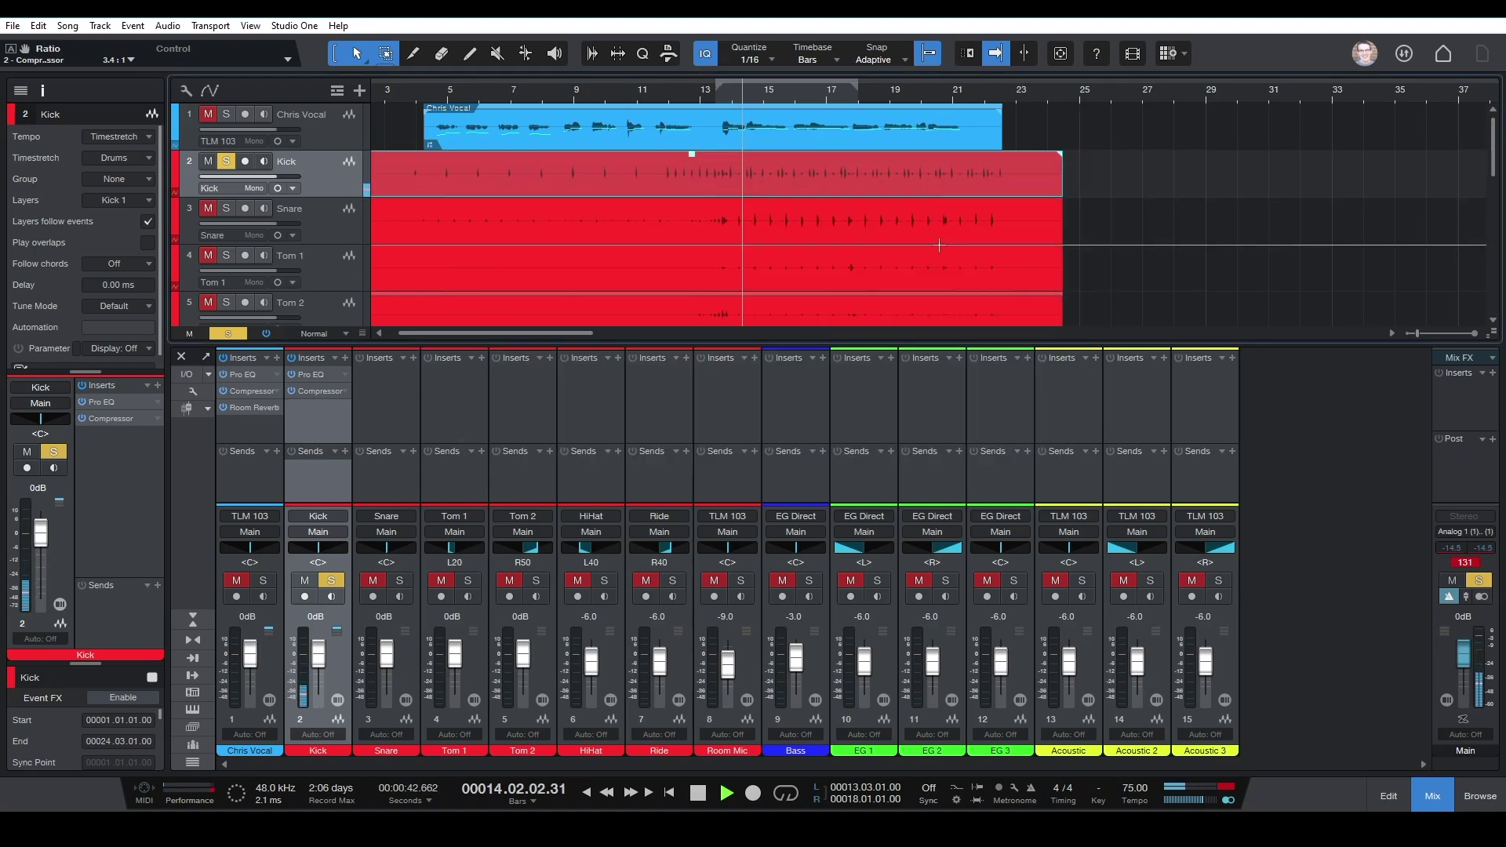
Unsolo the kick, select the Snare channel and copy the kick's Pro EQ onto it
{"action": "left_click", "coordinate": [386, 403]}
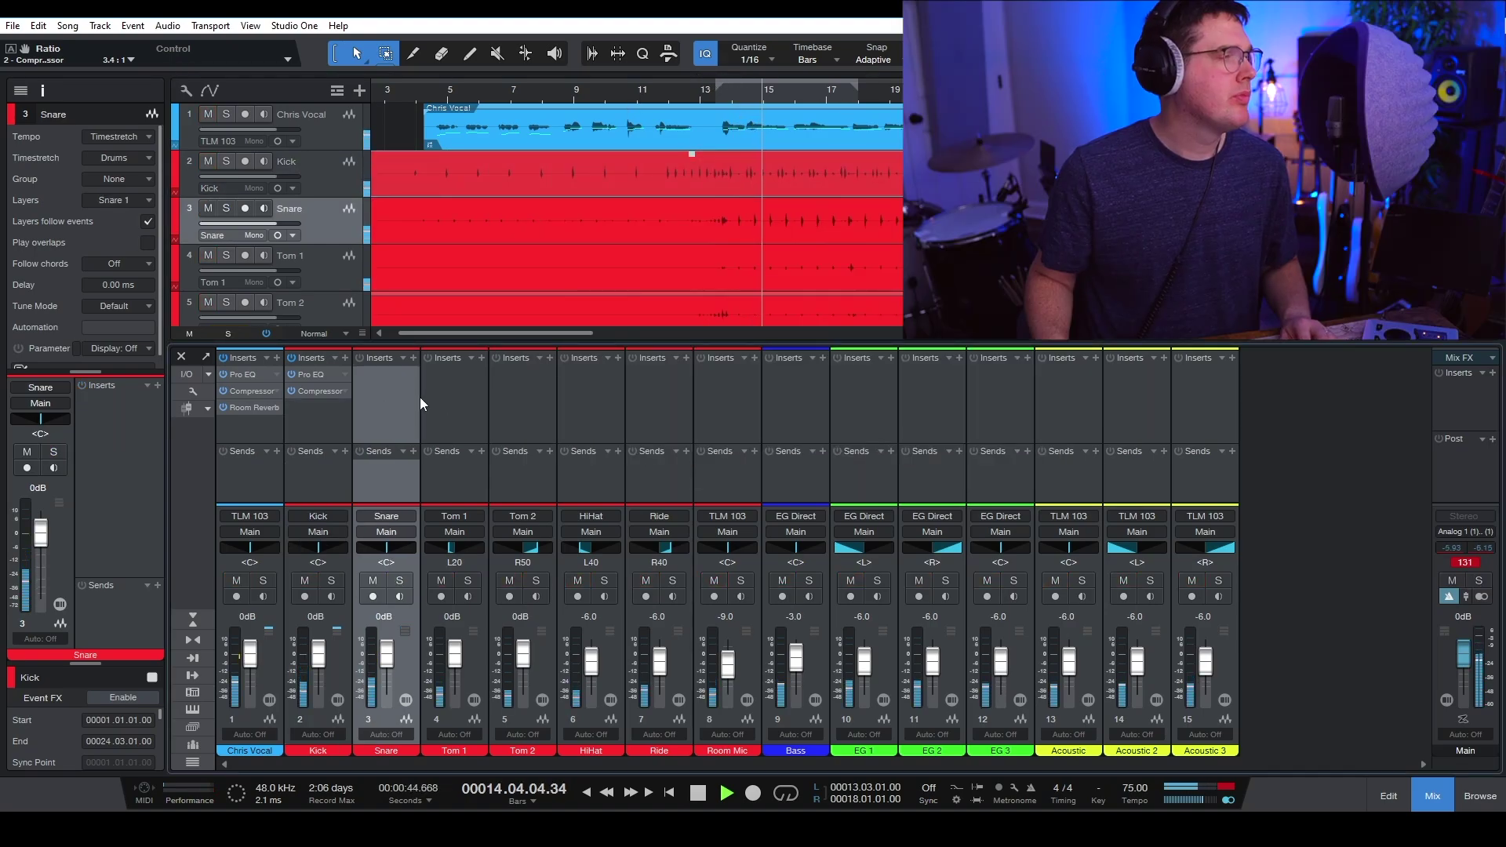
{"action": "left_click_drag", "start_coordinate": [327, 376], "coordinate": [369, 379]}
{"action": "key", "text": "space"}
Set the snare's Pro EQ to 12.30 dB at 163 Hz, -6.74 dB at 367 Hz, 3.17 dB at 3.08 kHz and low cut 121 Hz
{"action": "left_click_drag", "start_coordinate": [578, 285], "coordinate": [669, 303]}
{"action": "left_click_drag", "start_coordinate": [659, 370], "coordinate": [735, 369]}
{"action": "left_click_drag", "start_coordinate": [665, 299], "coordinate": [665, 290]}
{"action": "left_click_drag", "start_coordinate": [596, 341], "coordinate": [640, 342]}
{"action": "left_click_drag", "start_coordinate": [899, 327], "coordinate": [937, 331]}
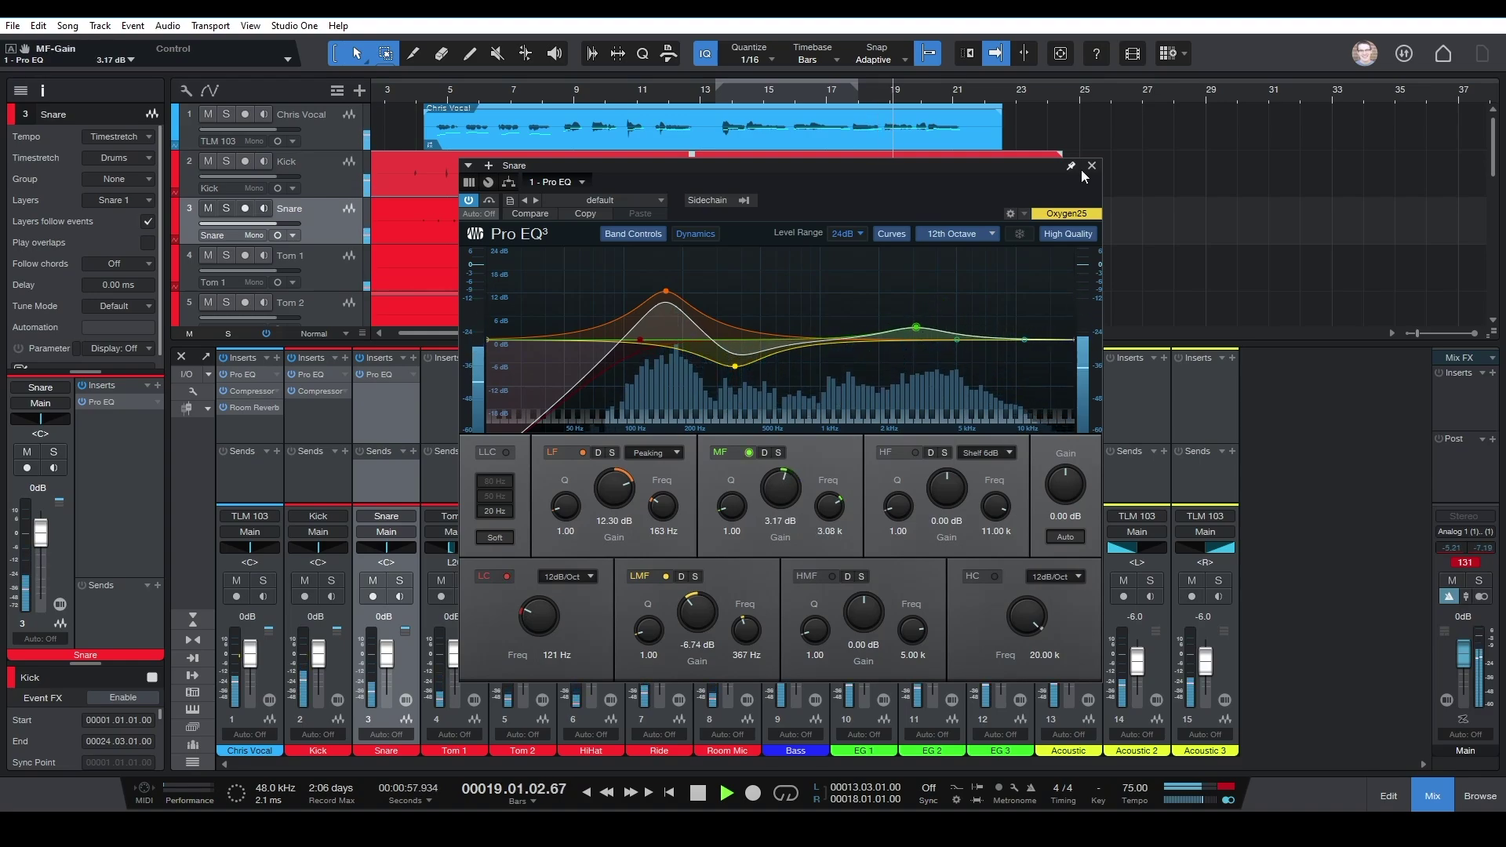
{"action": "left_click", "coordinate": [1091, 165]}
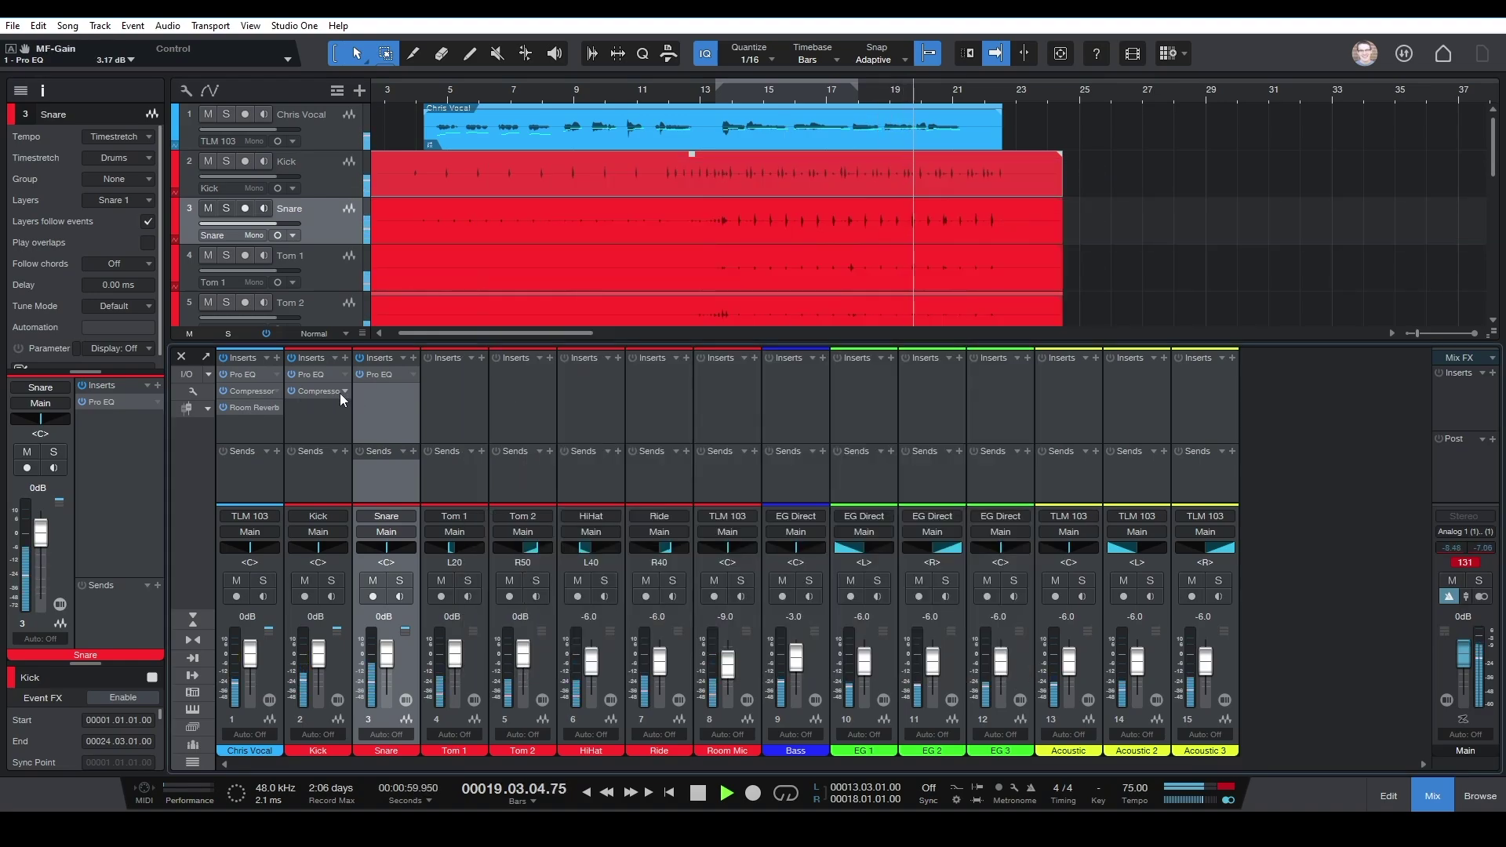
Copy the kick's Compressor to the snare, set threshold -29.44 dB, ratio 4.9:1, attack 54.3 ms and makeup 5.04 dB, and loop playback from bar 13
{"action": "left_click_drag", "start_coordinate": [375, 398], "coordinate": [377, 397]}
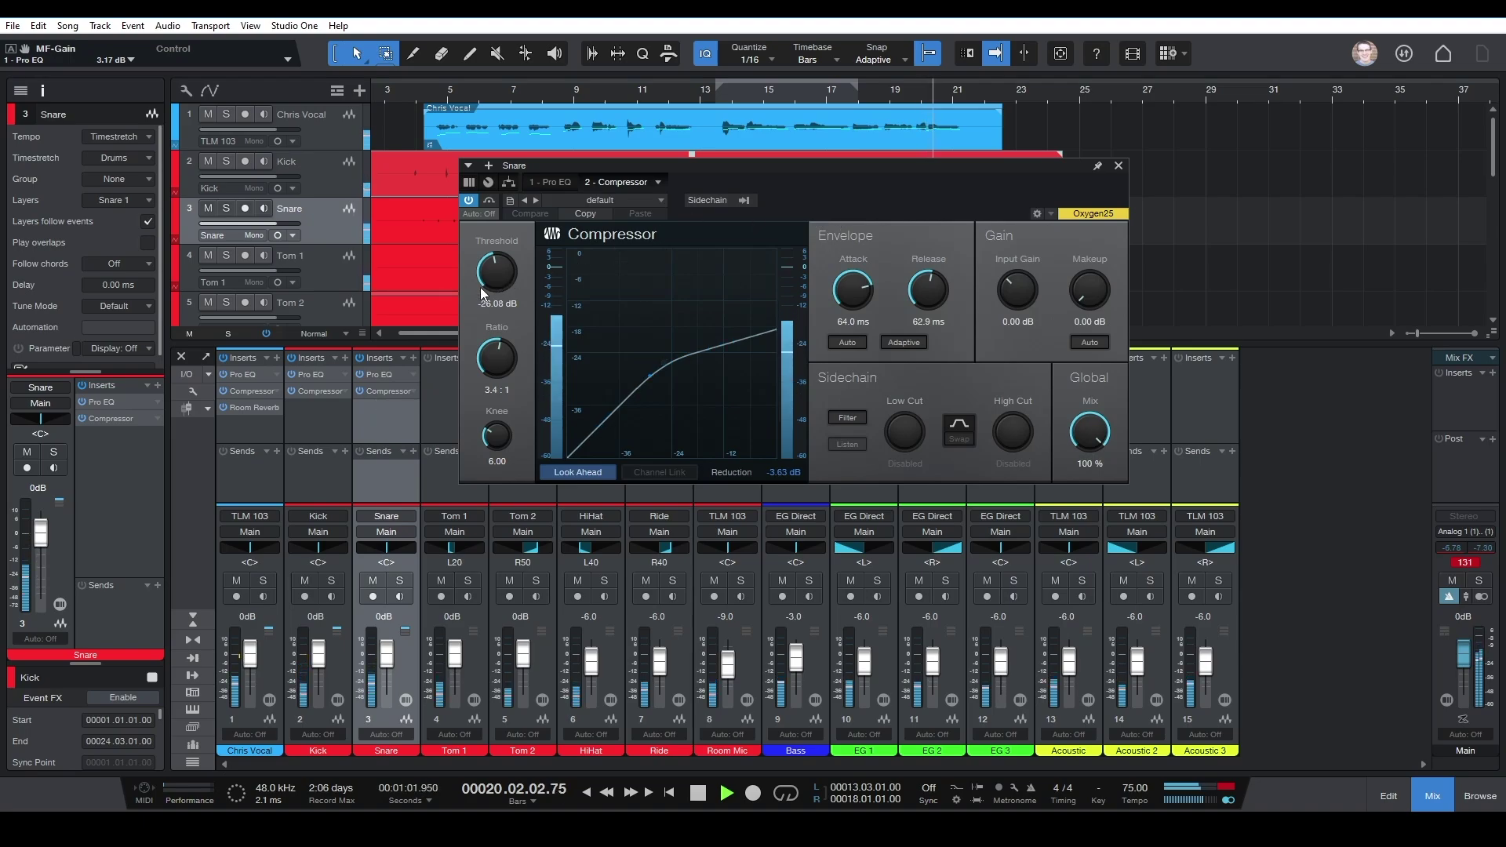
{"action": "left_click_drag", "start_coordinate": [845, 298], "coordinate": [837, 305]}
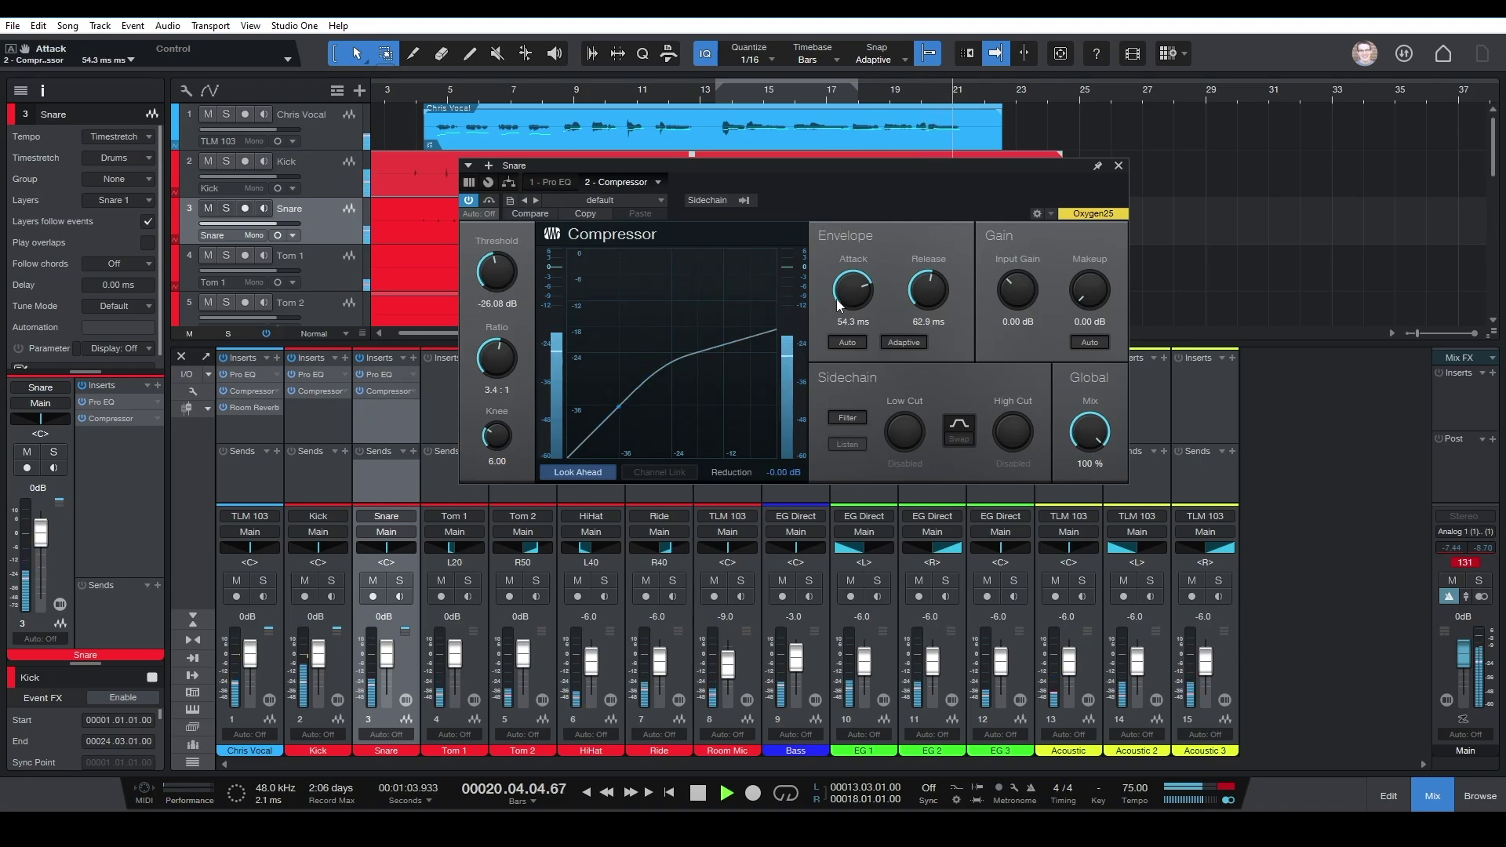
{"action": "left_click_drag", "start_coordinate": [515, 280], "coordinate": [499, 296]}
{"action": "left_click_drag", "start_coordinate": [1082, 289], "coordinate": [1080, 276]}
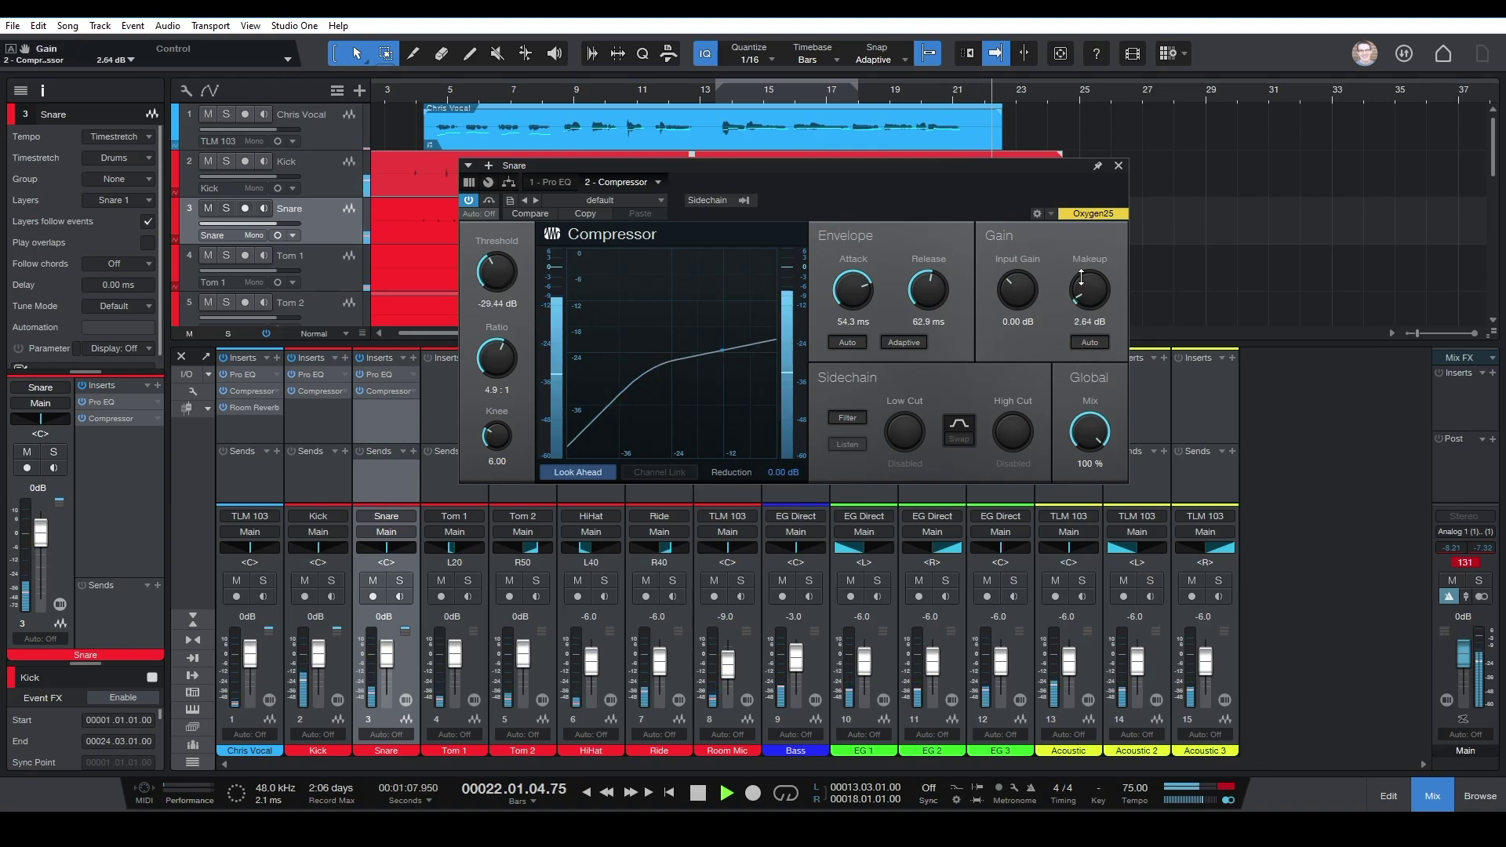
{"action": "left_click", "coordinate": [1118, 166]}
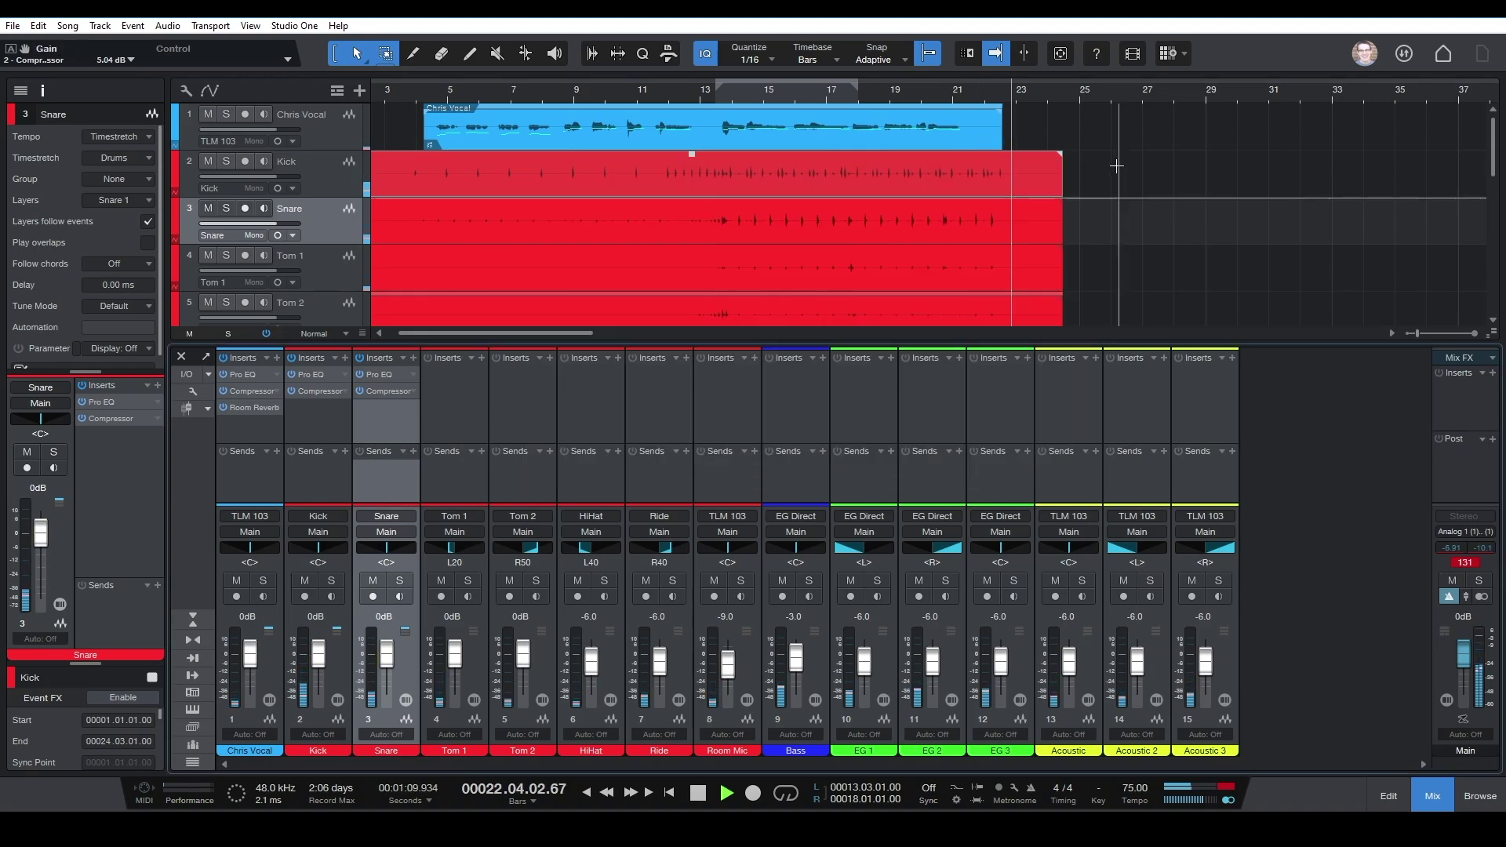
{"action": "left_click", "coordinate": [728, 93]}
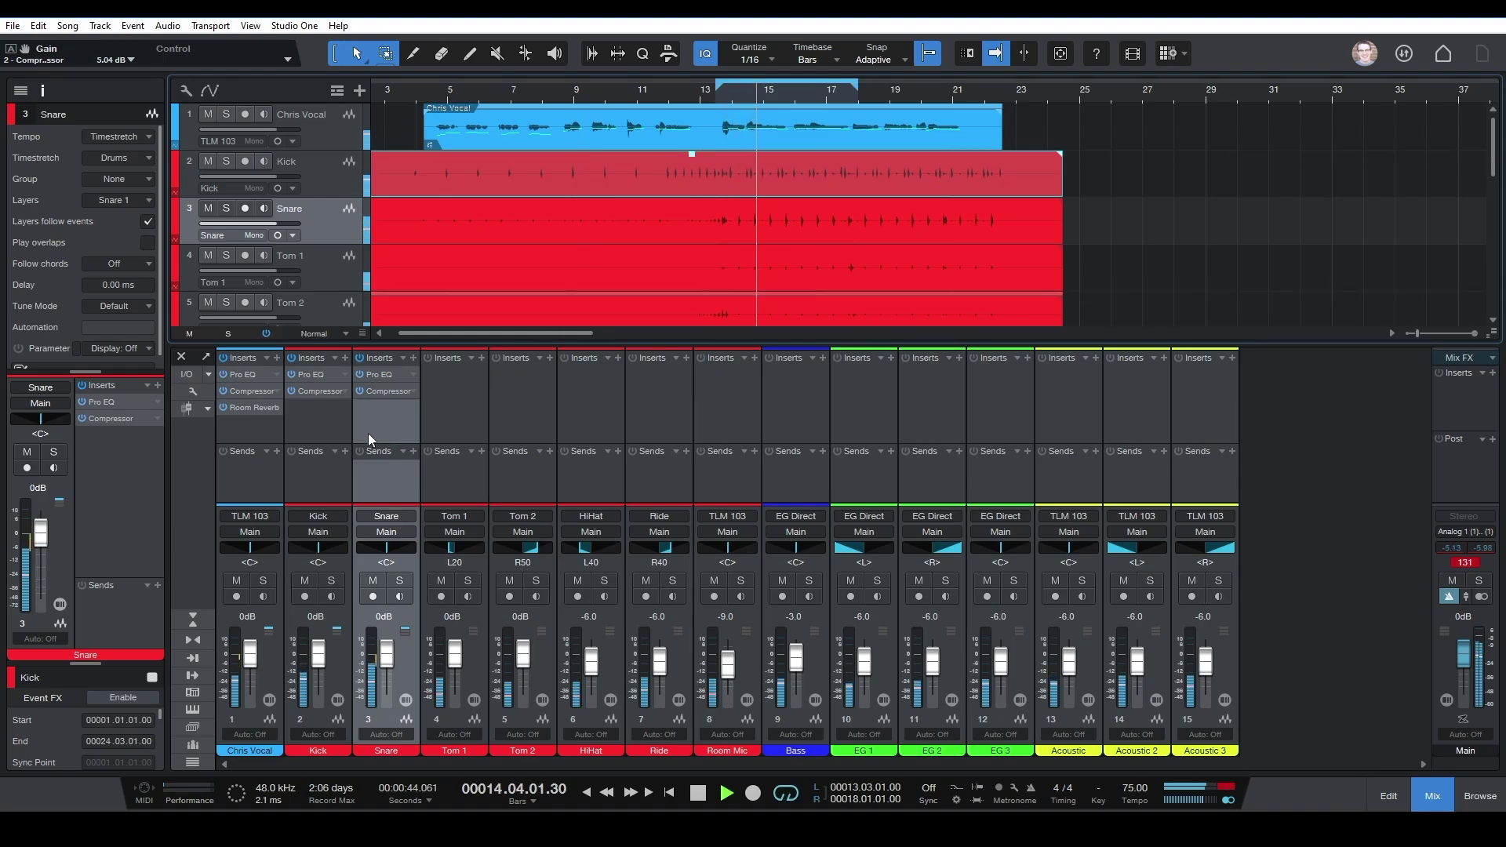
Set the makeup gain of the kick's Compressor to 1.44 dB and close its window
{"action": "left_click", "coordinate": [338, 392]}
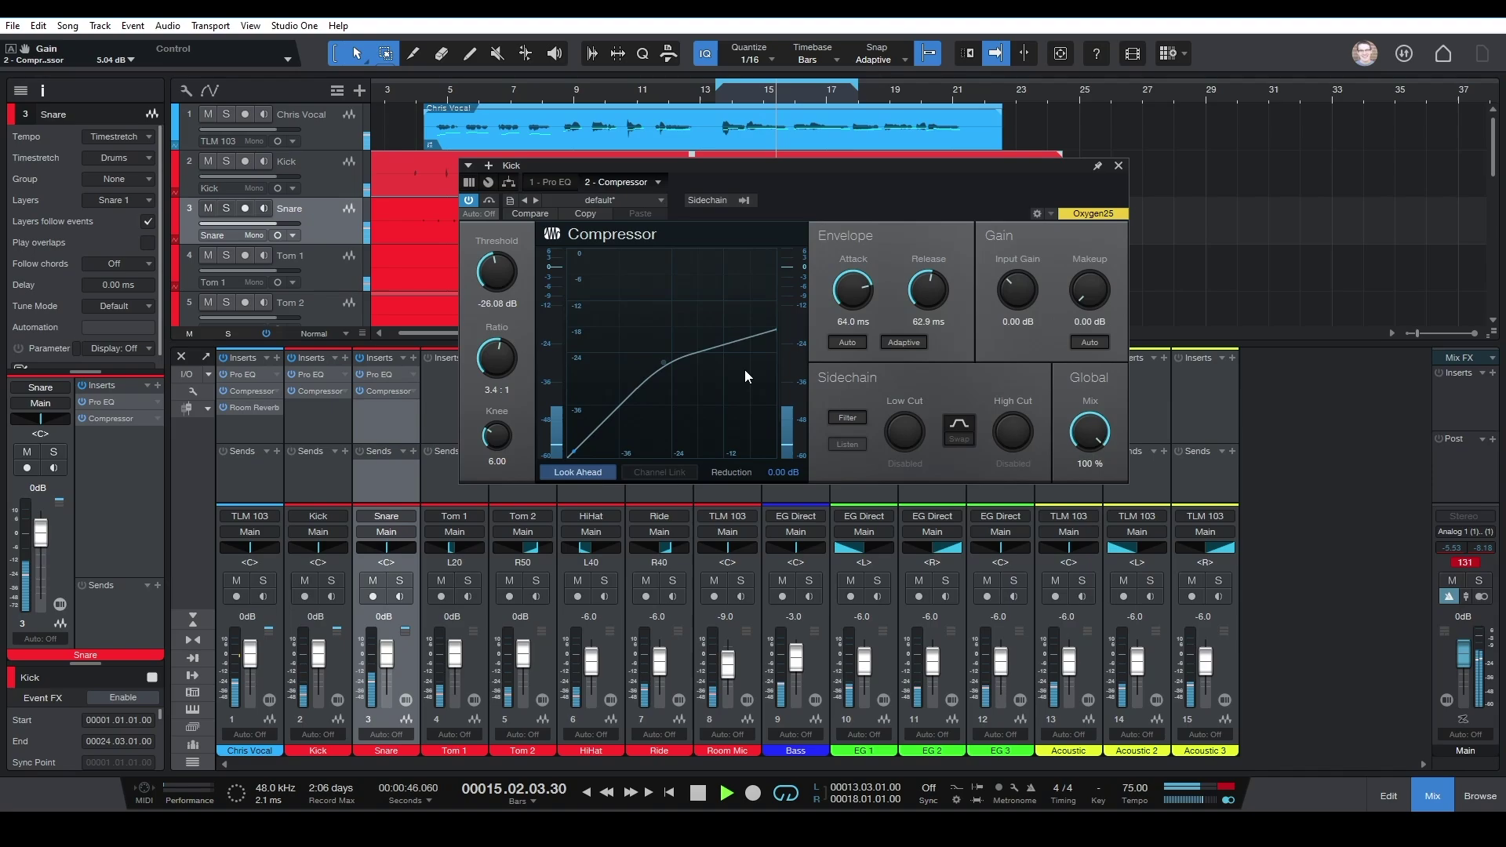
{"action": "left_click_drag", "start_coordinate": [1097, 290], "coordinate": [1097, 289]}
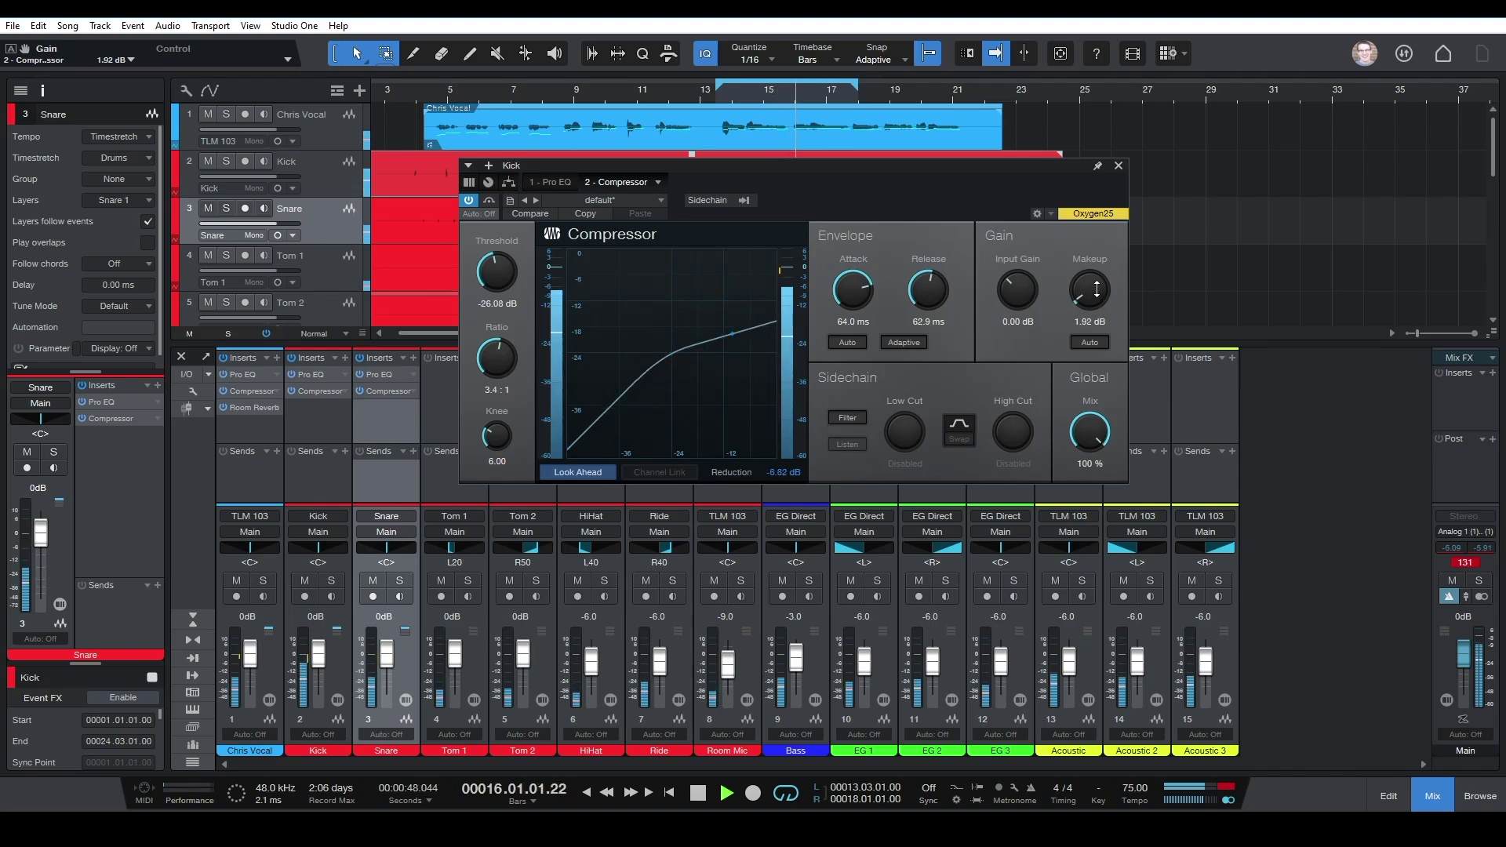
{"action": "left_click", "coordinate": [1119, 166]}
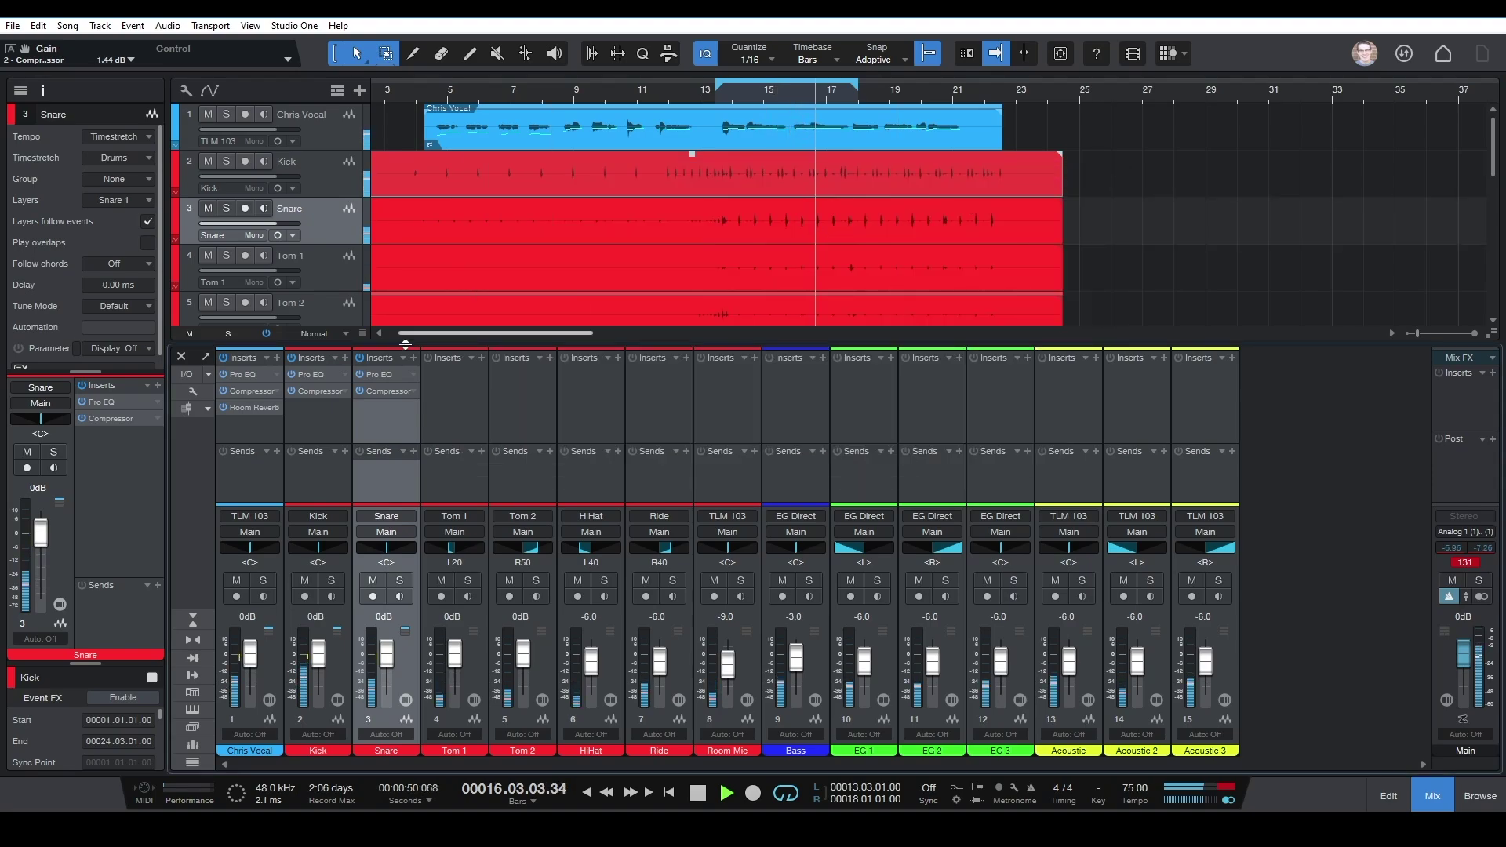
Copy the vocal's Room Reverb to the Snare channel and close the reverb window
{"action": "left_click", "coordinate": [319, 426]}
{"action": "left_click_drag", "start_coordinate": [256, 407], "coordinate": [374, 414]}
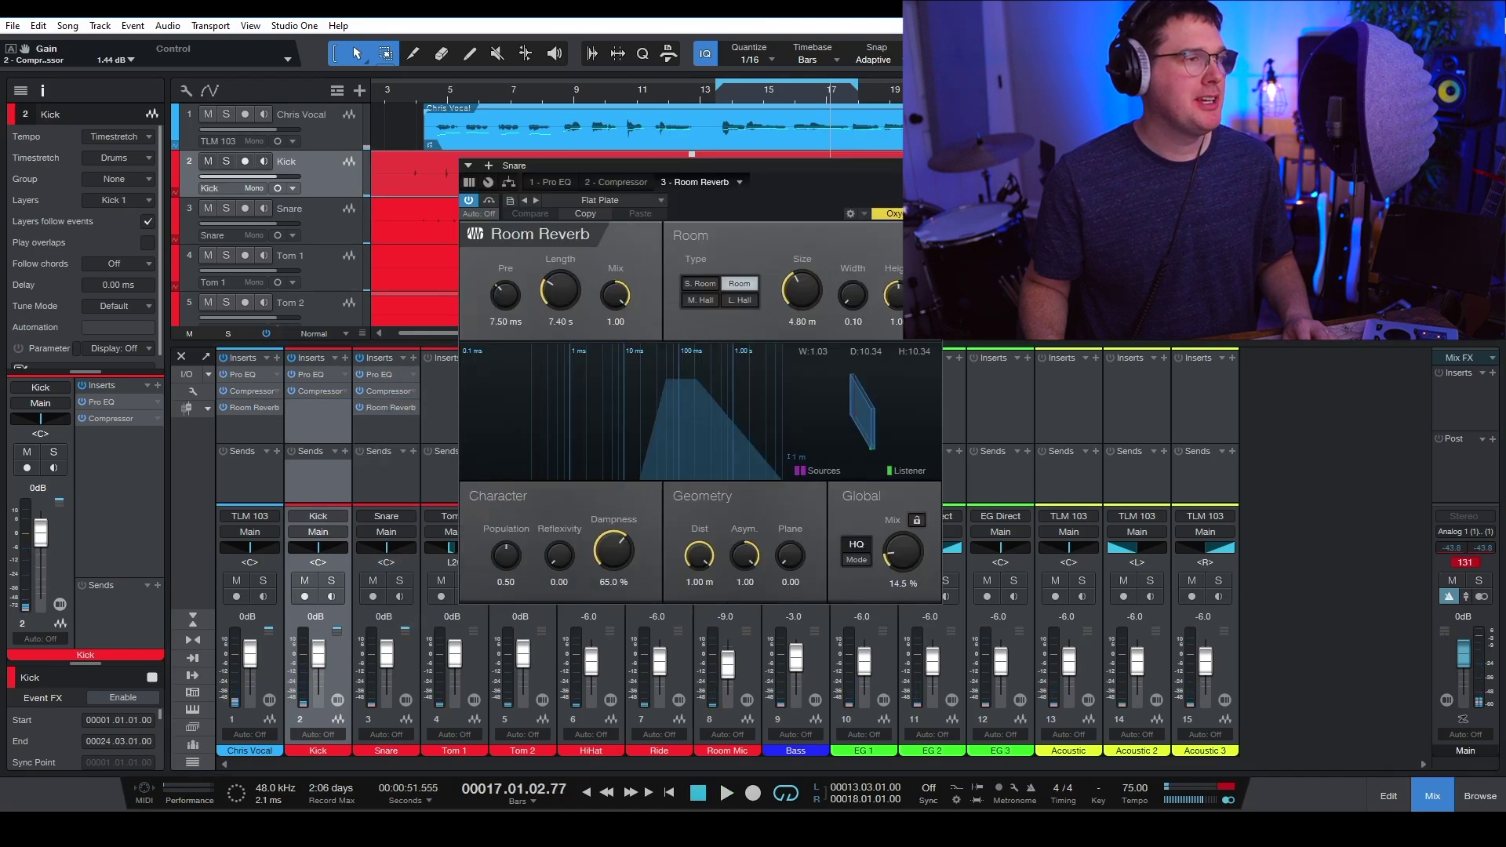
{"action": "left_click", "coordinate": [932, 165]}
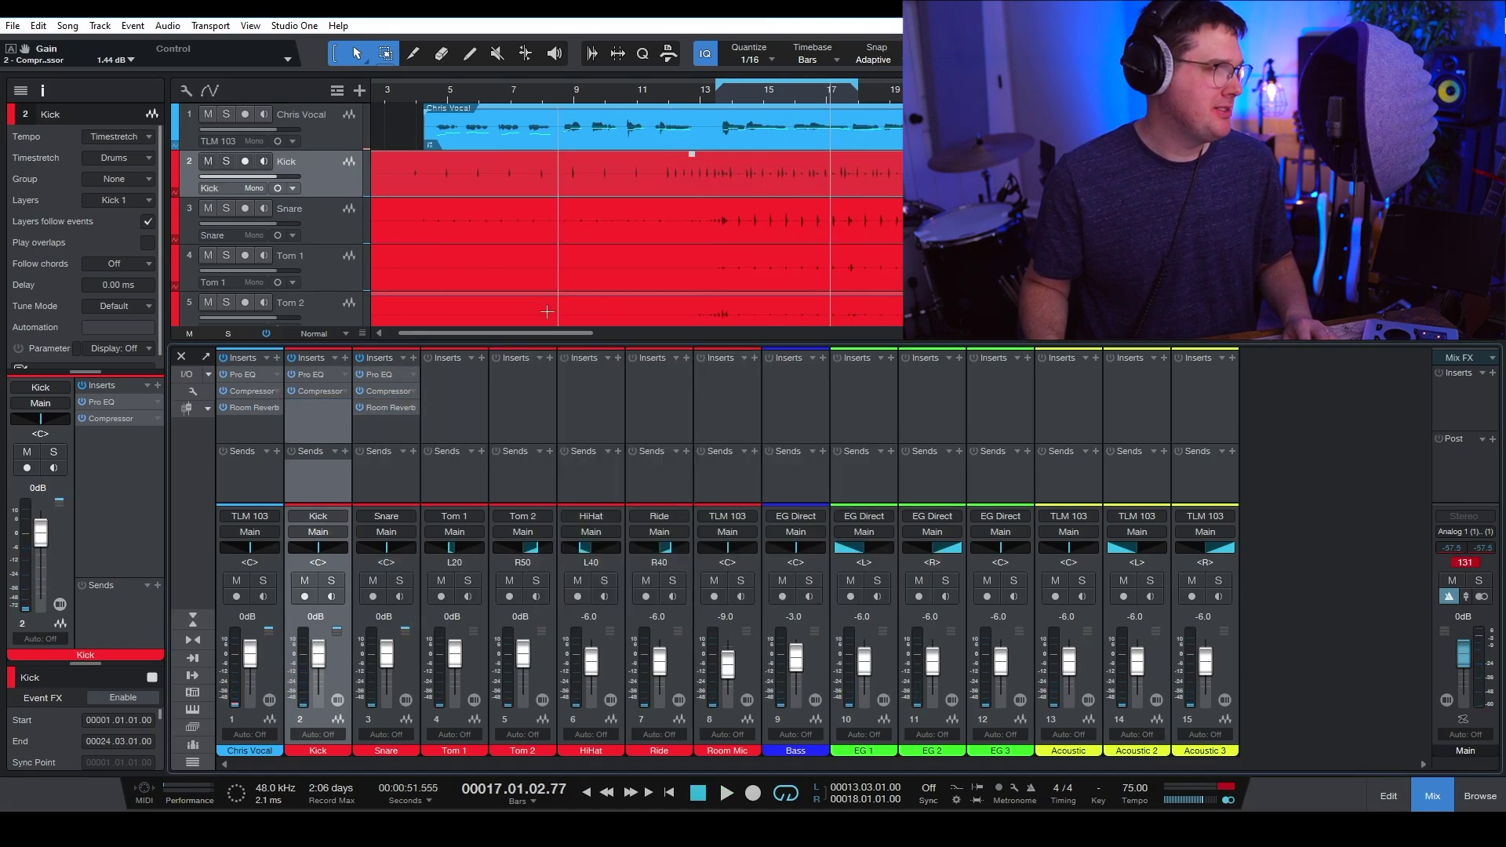
Solo the snare and play the loop to audition it with the reverb
{"action": "left_click", "coordinate": [374, 425]}
{"action": "key", "text": "s"}
{"action": "key", "text": "space"}
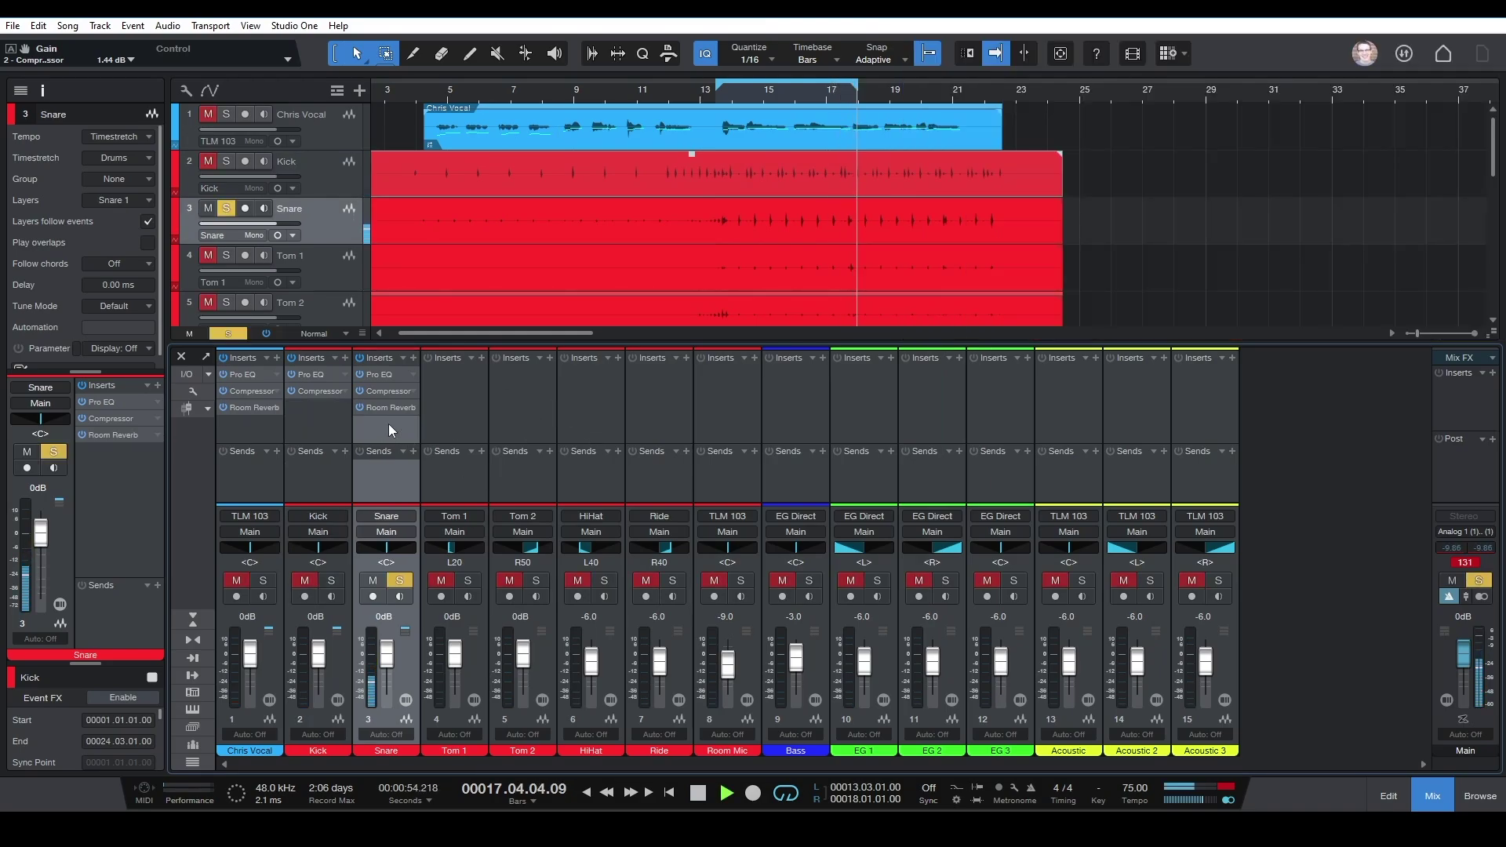
{"action": "scroll", "coordinate": [345, 272], "scroll_direction": "down", "scroll_amount": 3}
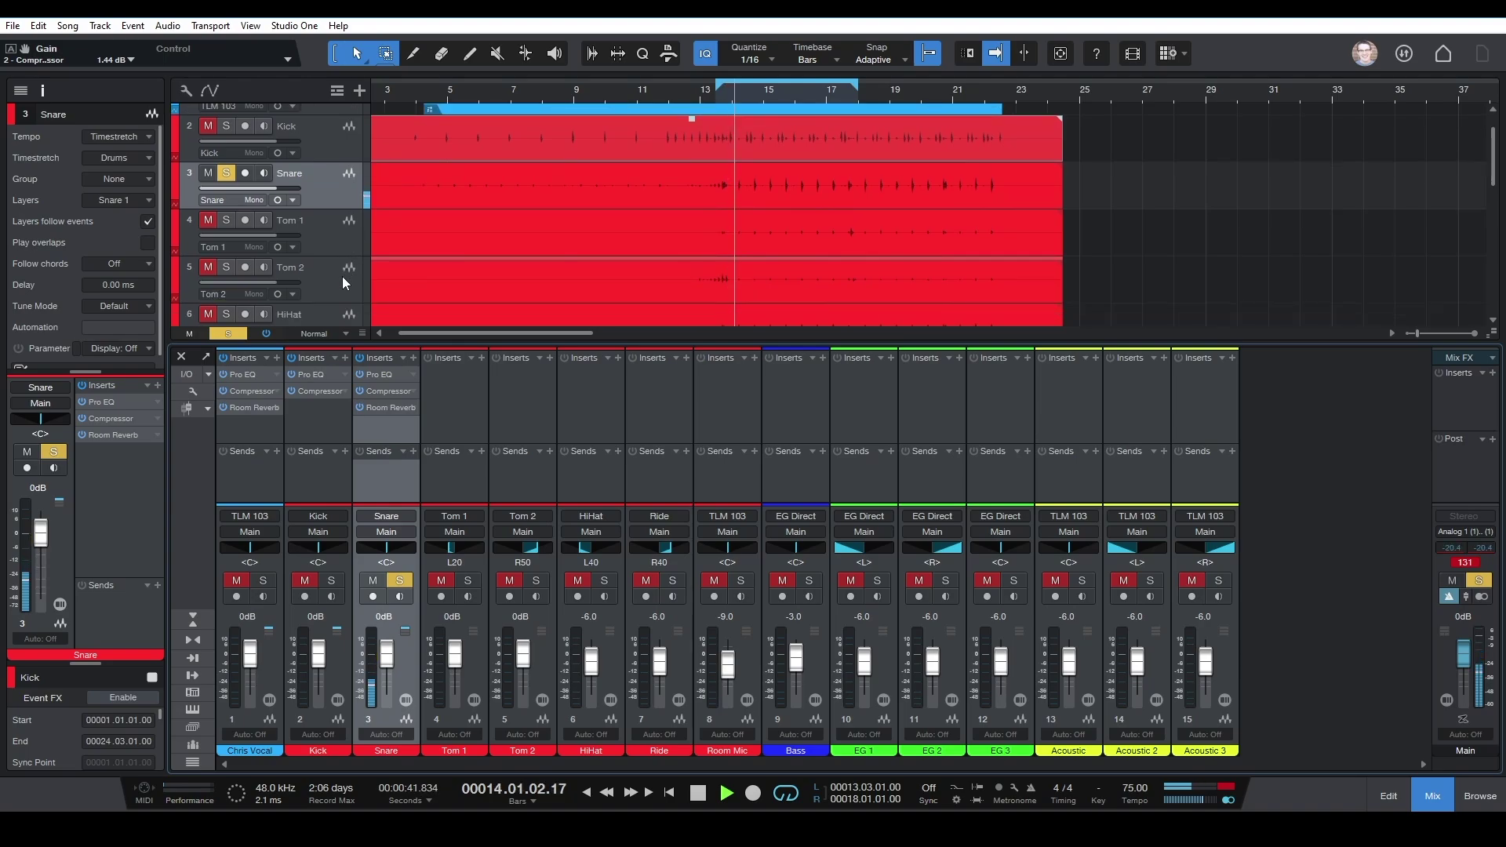
{"action": "scroll", "coordinate": [55, 337], "scroll_direction": "down", "scroll_amount": 1}
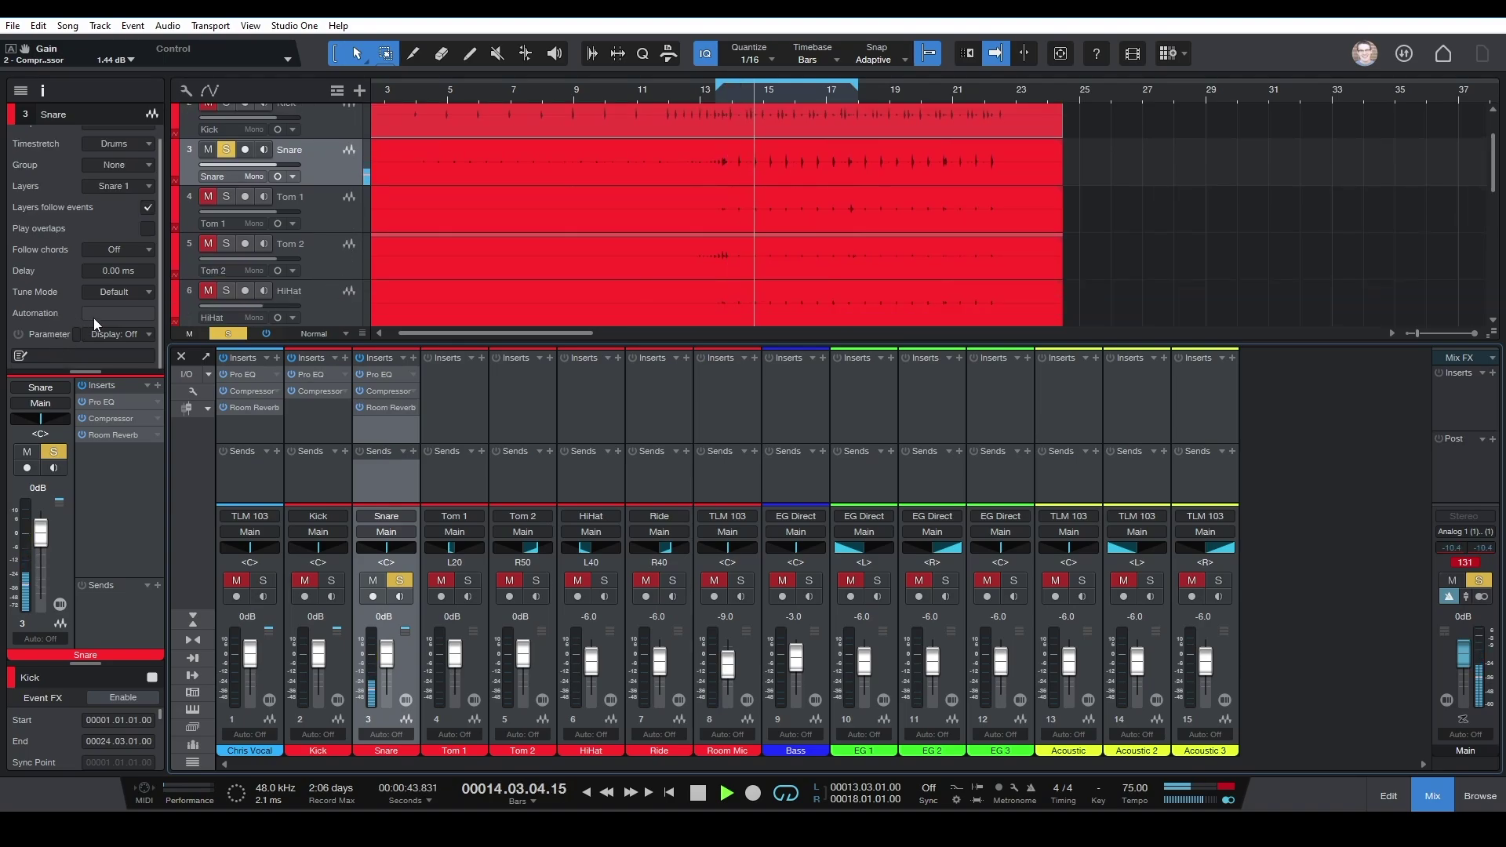
{"action": "key", "text": "space"}
{"action": "scroll", "coordinate": [309, 174], "scroll_direction": "up", "scroll_amount": 3}
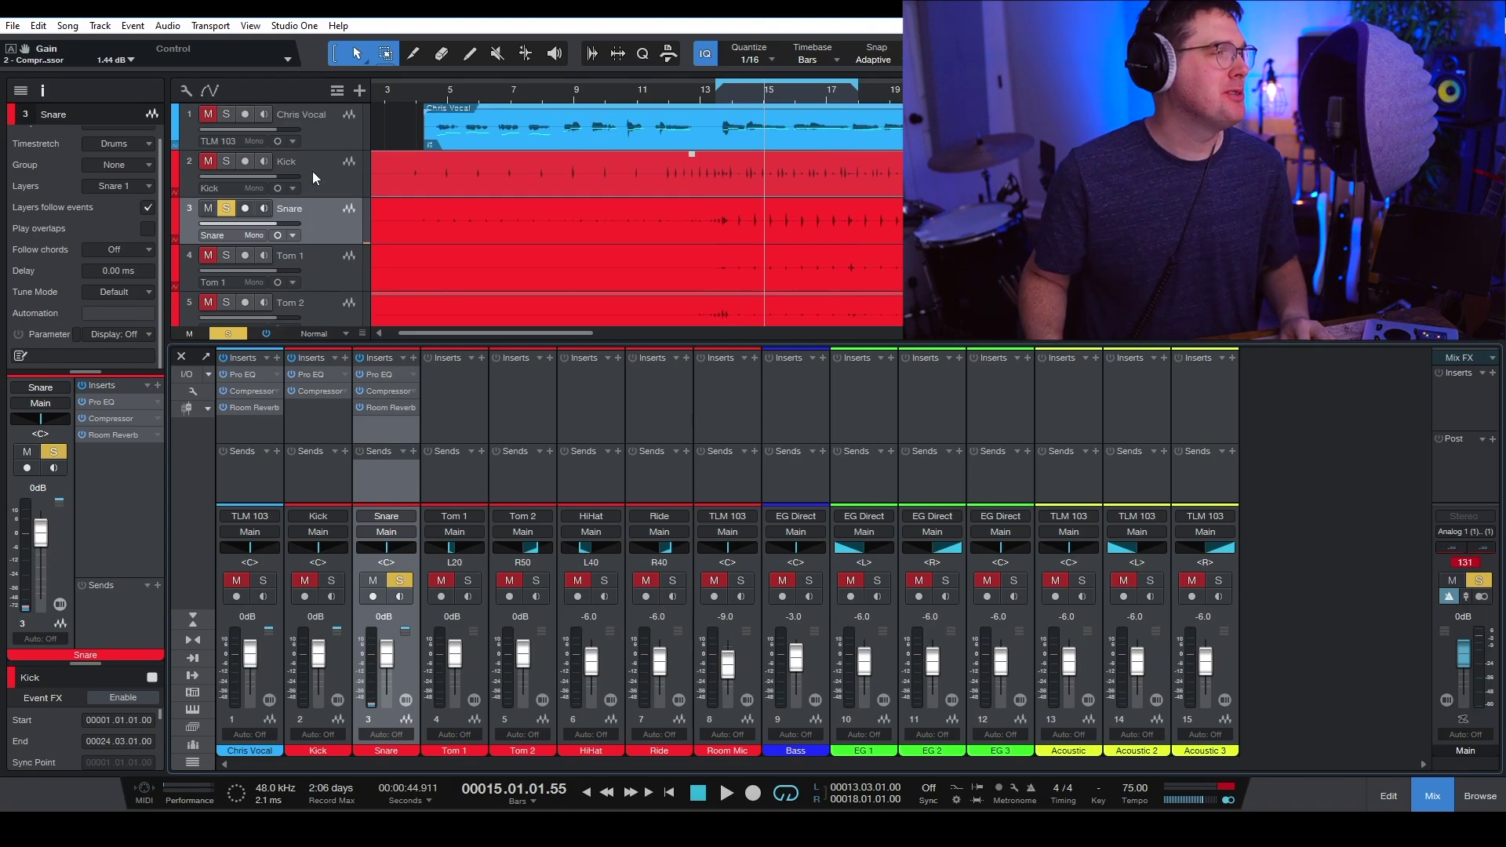
Switch the snare and vocal tracks from mono to stereo, unsolo the snare and play the full mix from bar 15
{"action": "left_click", "coordinate": [274, 234]}
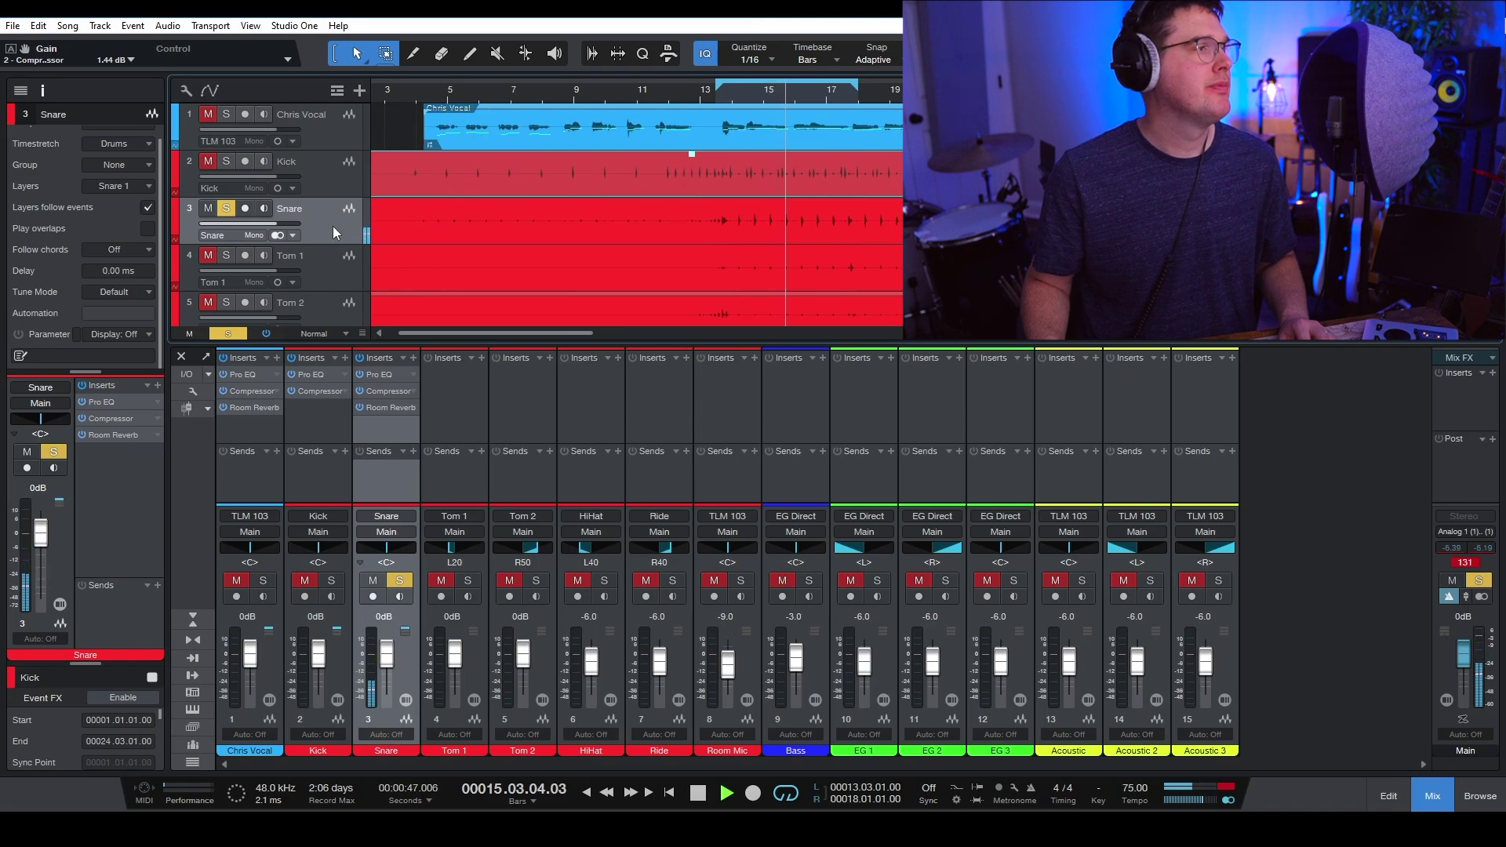
{"action": "left_click", "coordinate": [337, 129]}
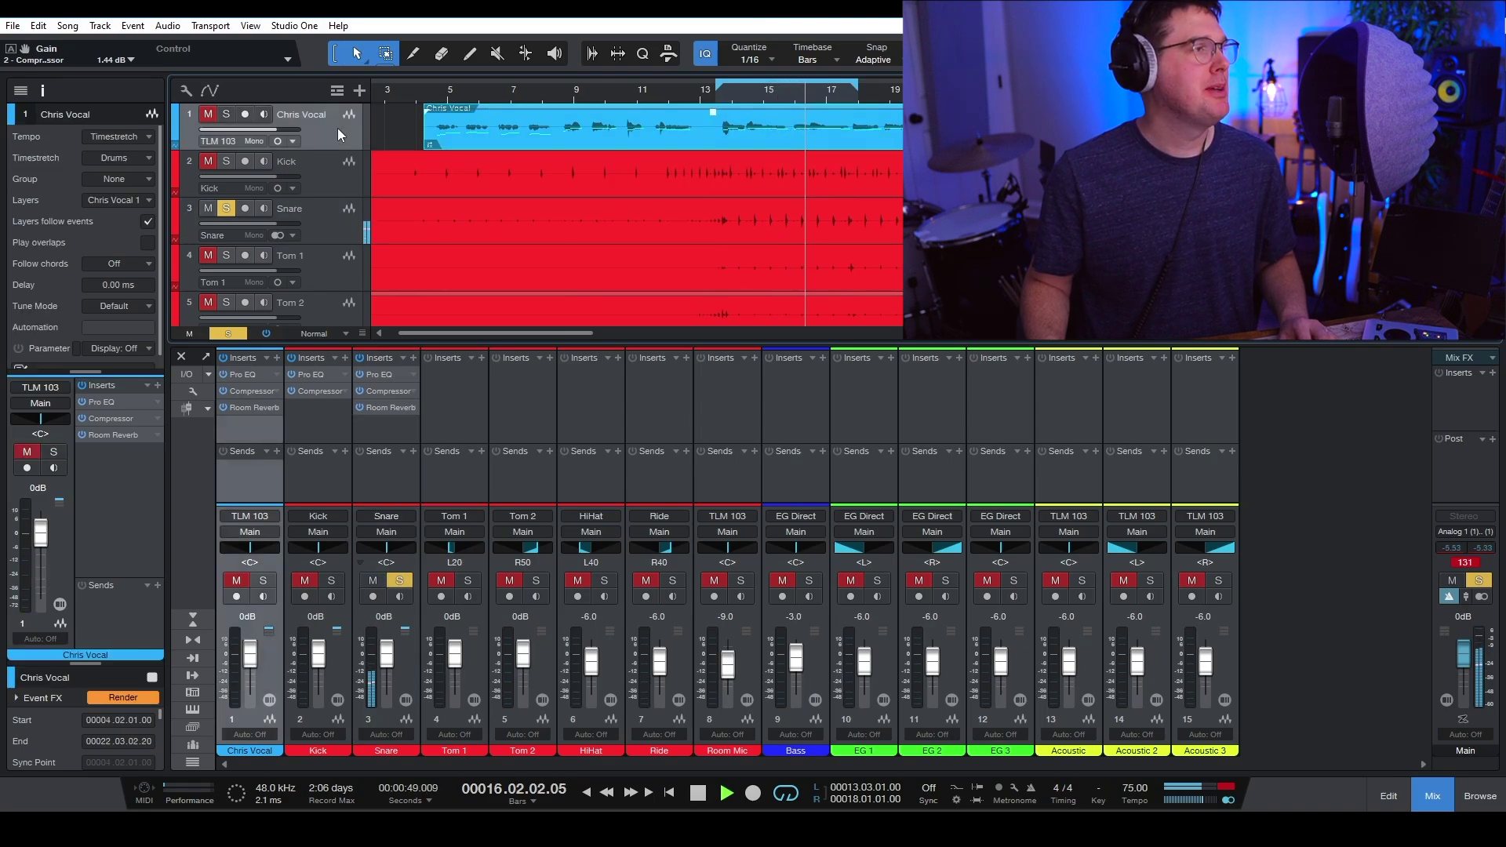
{"action": "left_click", "coordinate": [770, 94]}
{"action": "left_click", "coordinate": [337, 212]}
{"action": "key", "text": "s"}
{"action": "left_click", "coordinate": [338, 126]}
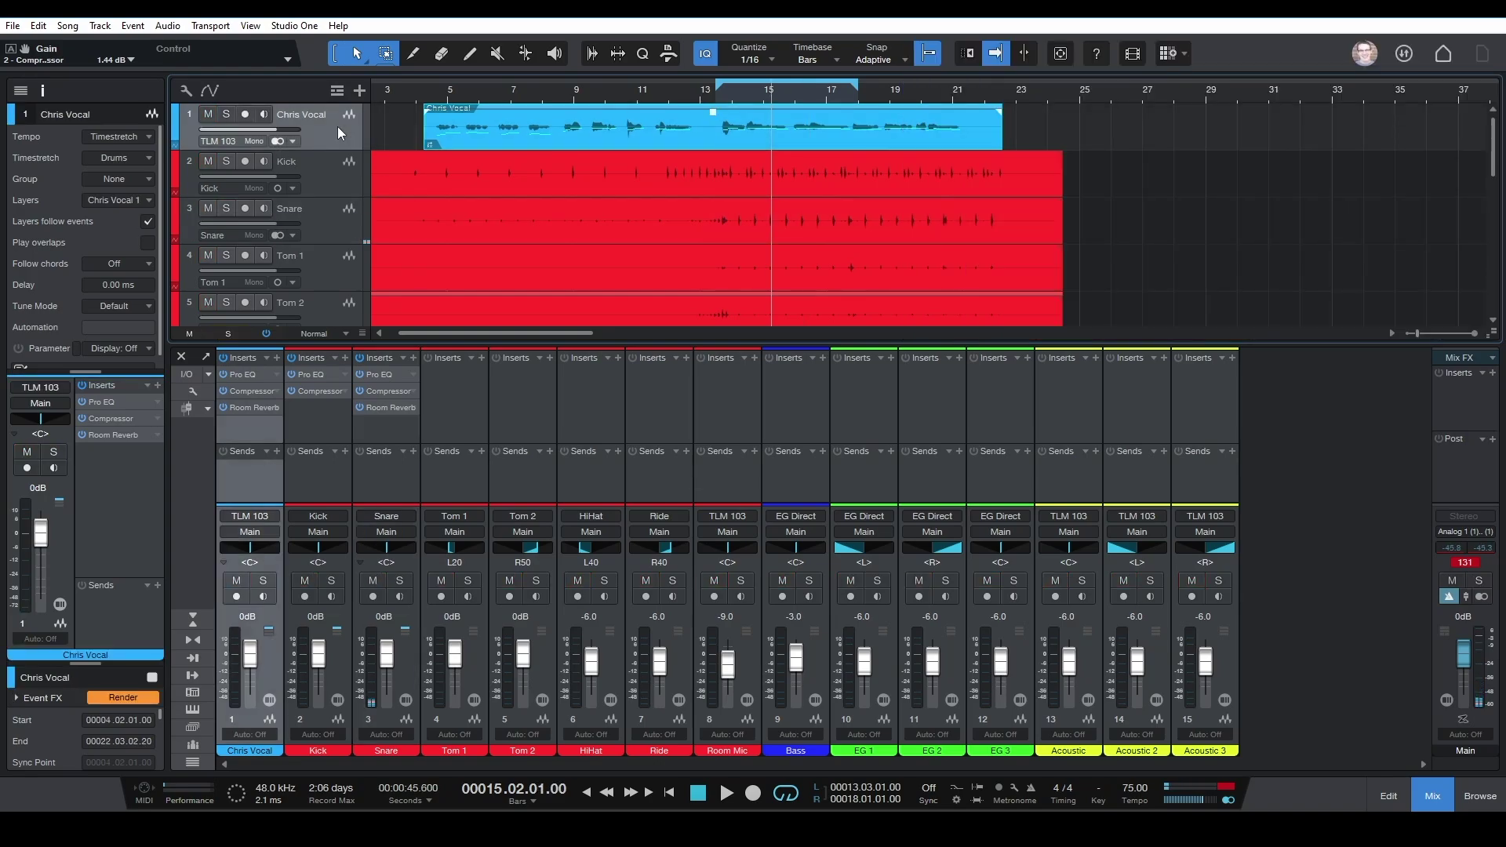
{"action": "key", "text": "space"}
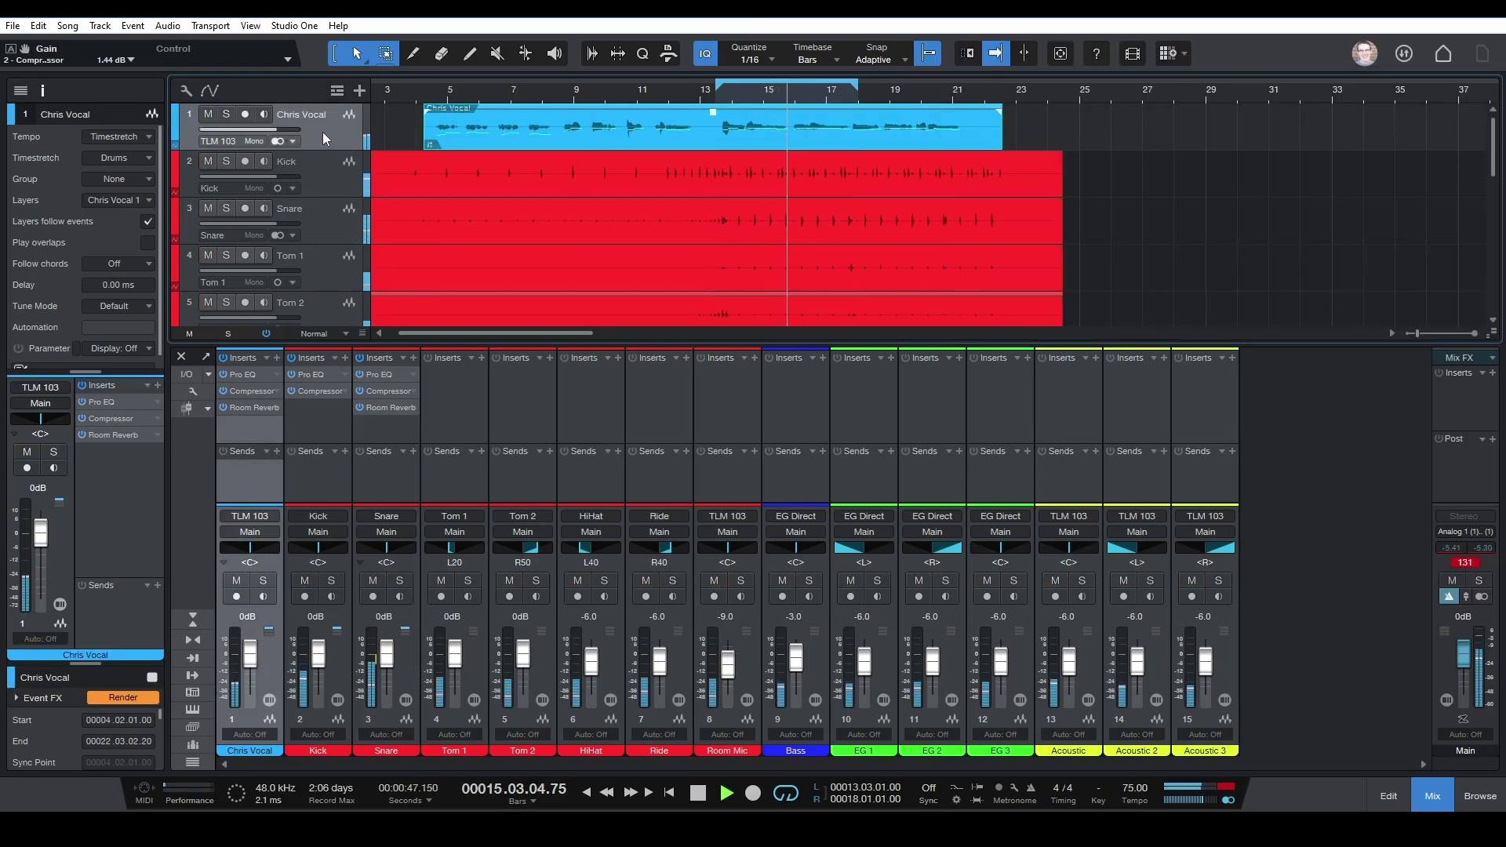
Copy the snare's Pro EQ to the HiHat channel, enable its 20 Hz LLC filter and stop playback
{"action": "left_click", "coordinate": [397, 425]}
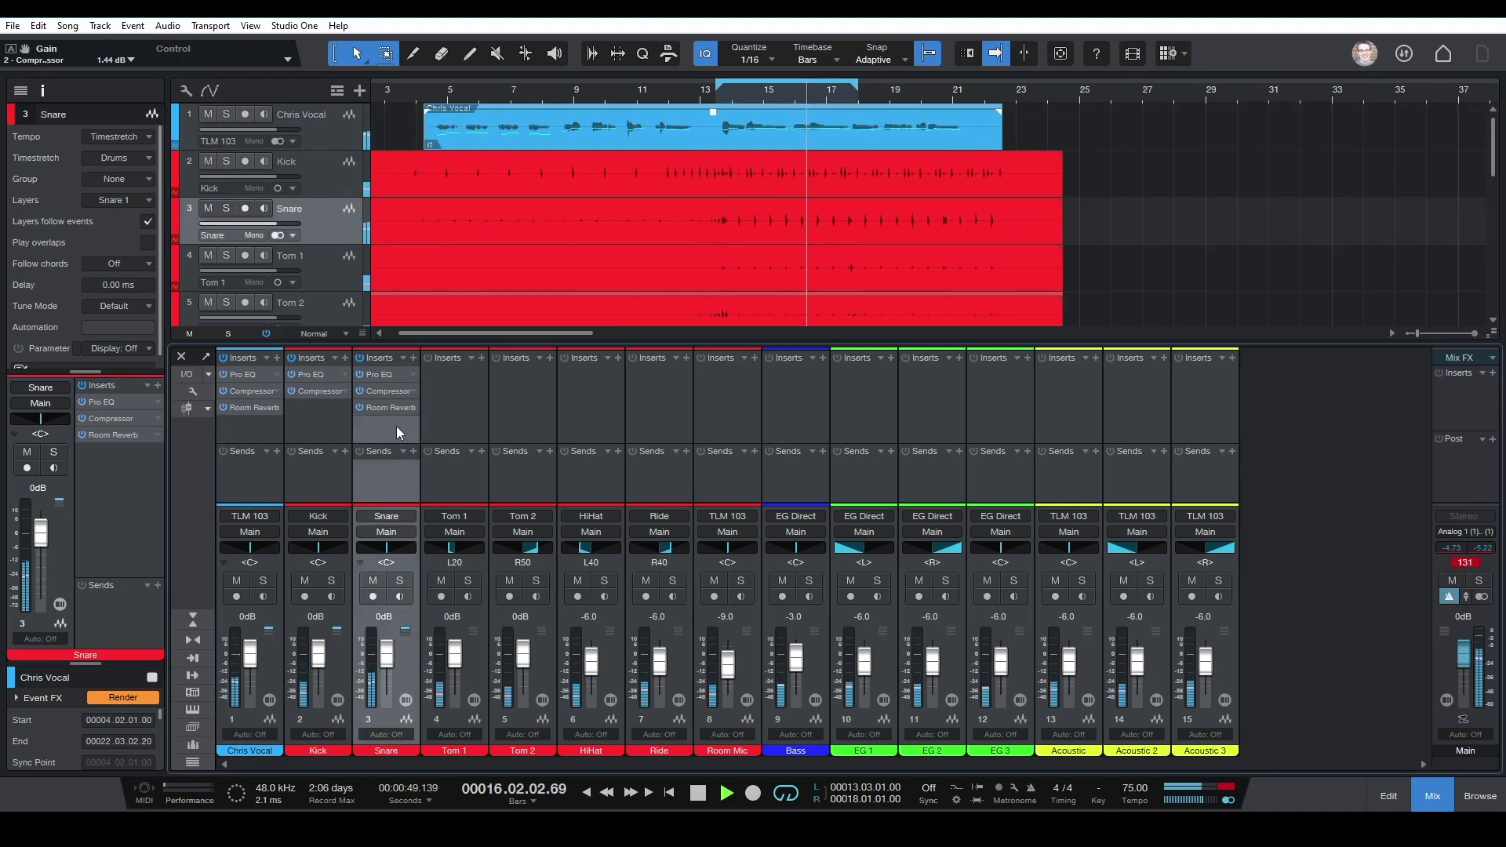
{"action": "left_click", "coordinate": [451, 413]}
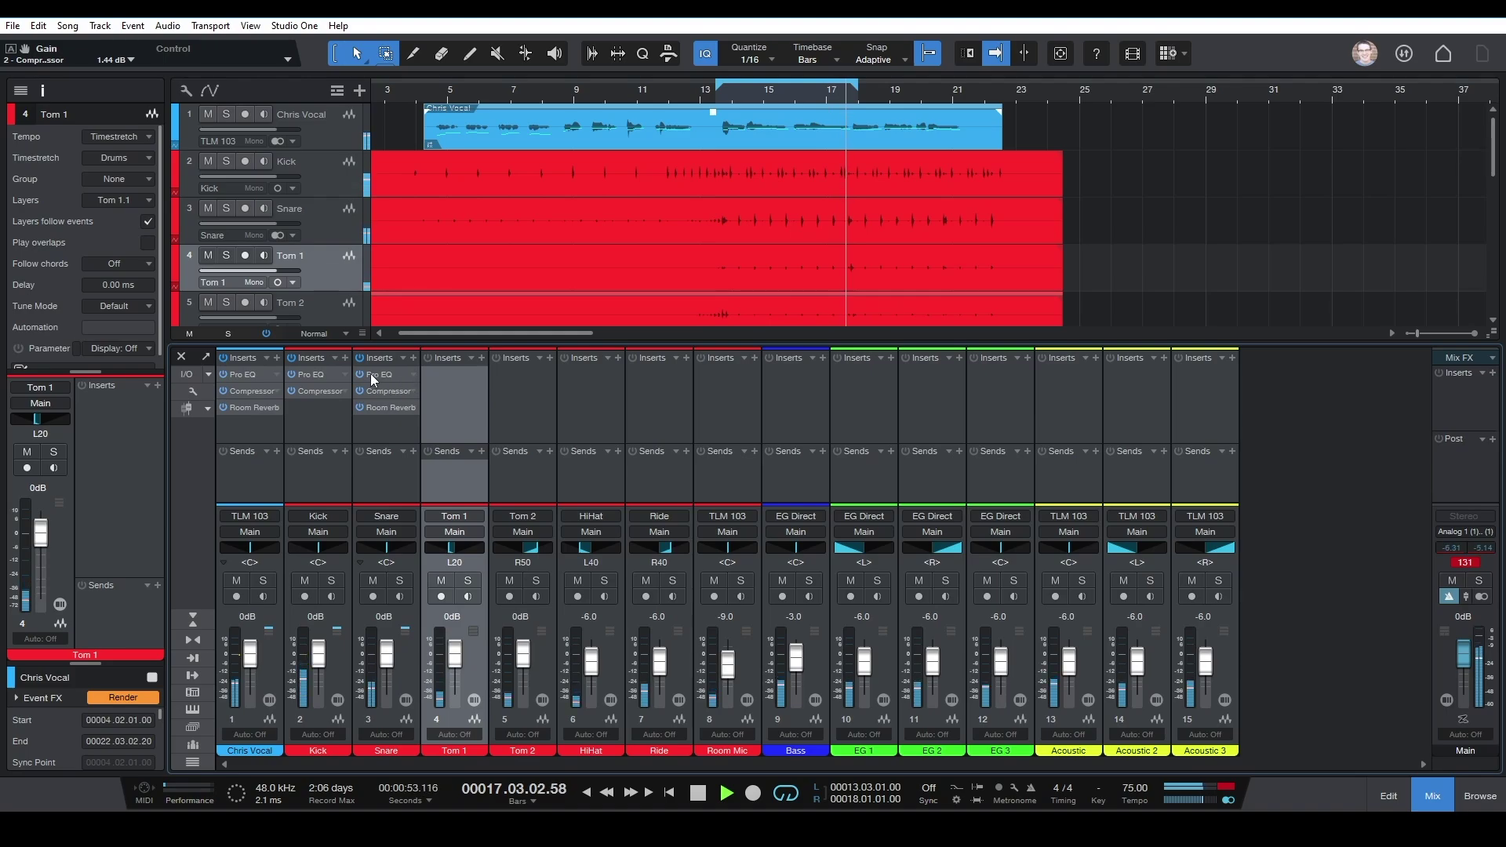
{"action": "left_click", "coordinate": [581, 414]}
{"action": "left_click_drag", "start_coordinate": [378, 376], "coordinate": [587, 388]}
{"action": "left_click", "coordinate": [505, 453]}
{"action": "key", "text": "space"}
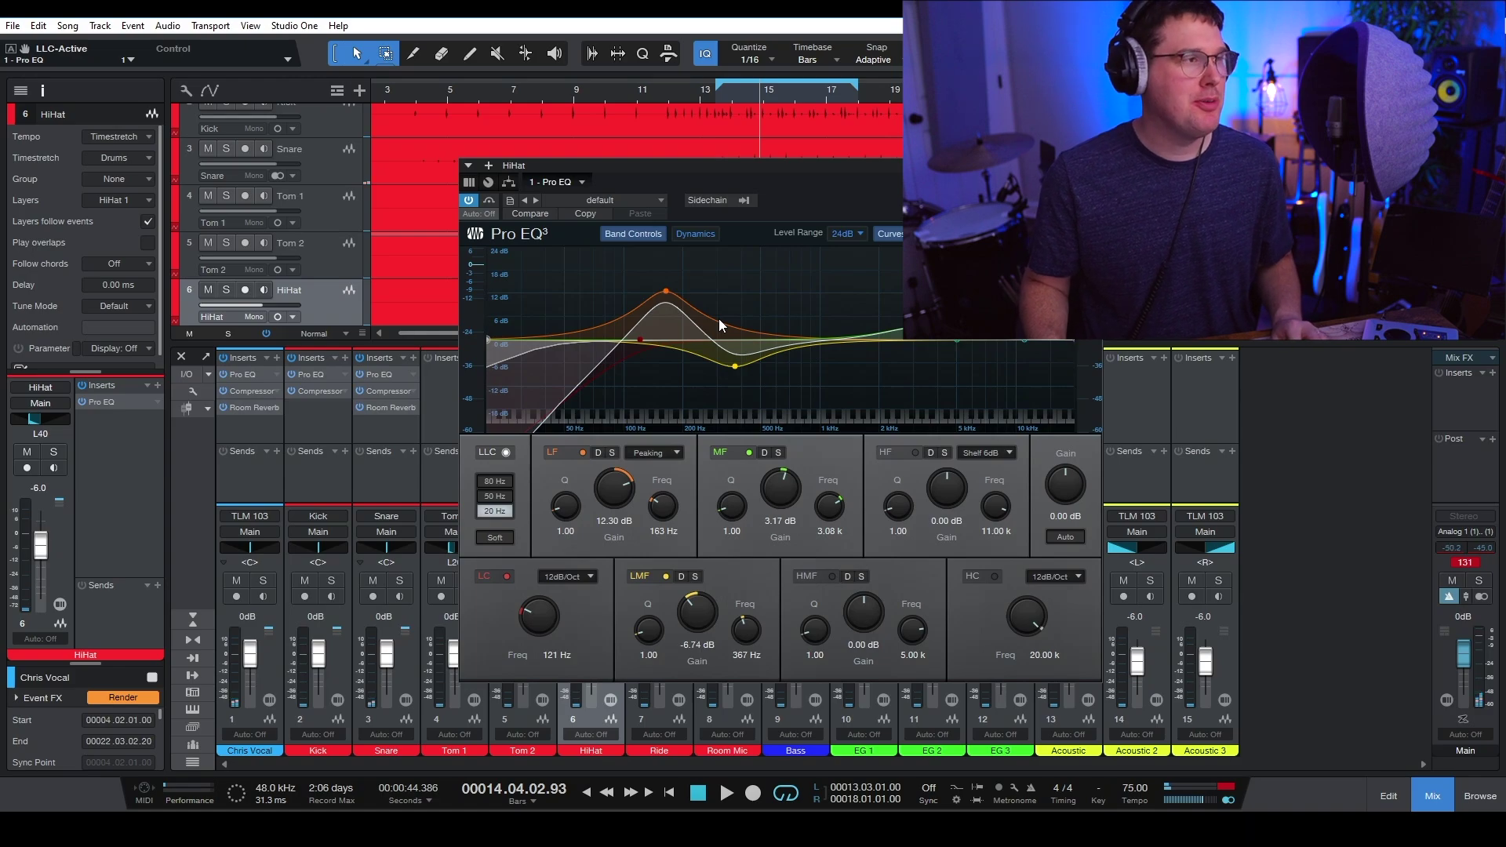
Set the HiHat's Pro EQ to LF 0 dB at 1.06 kHz, MF 0 dB at 5.56 kHz and low cut 450 Hz
{"action": "left_click_drag", "start_coordinate": [663, 294], "coordinate": [826, 343]}
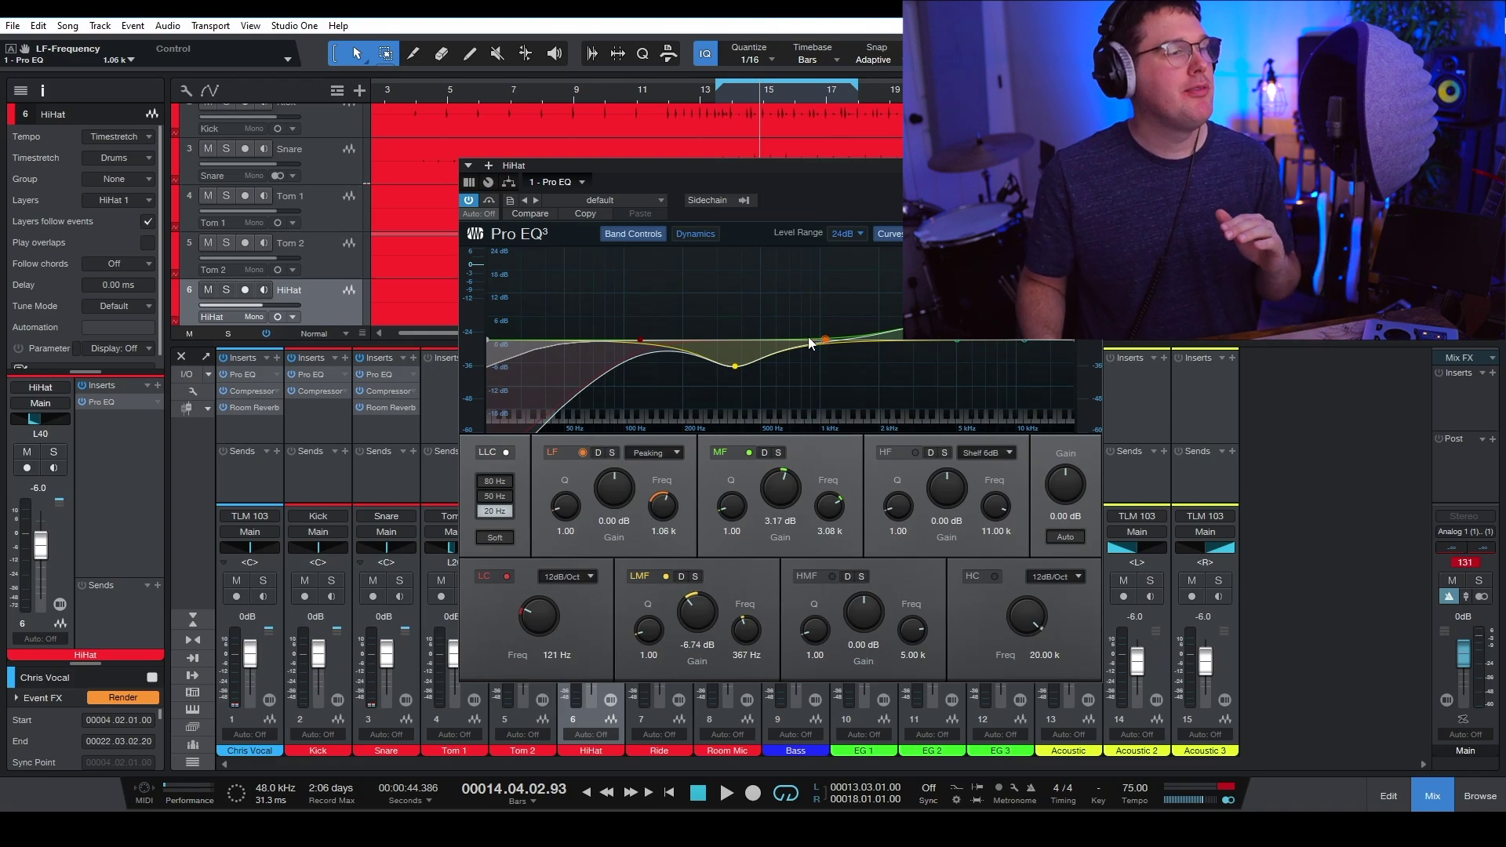
{"action": "left_click_drag", "start_coordinate": [643, 343], "coordinate": [723, 343]}
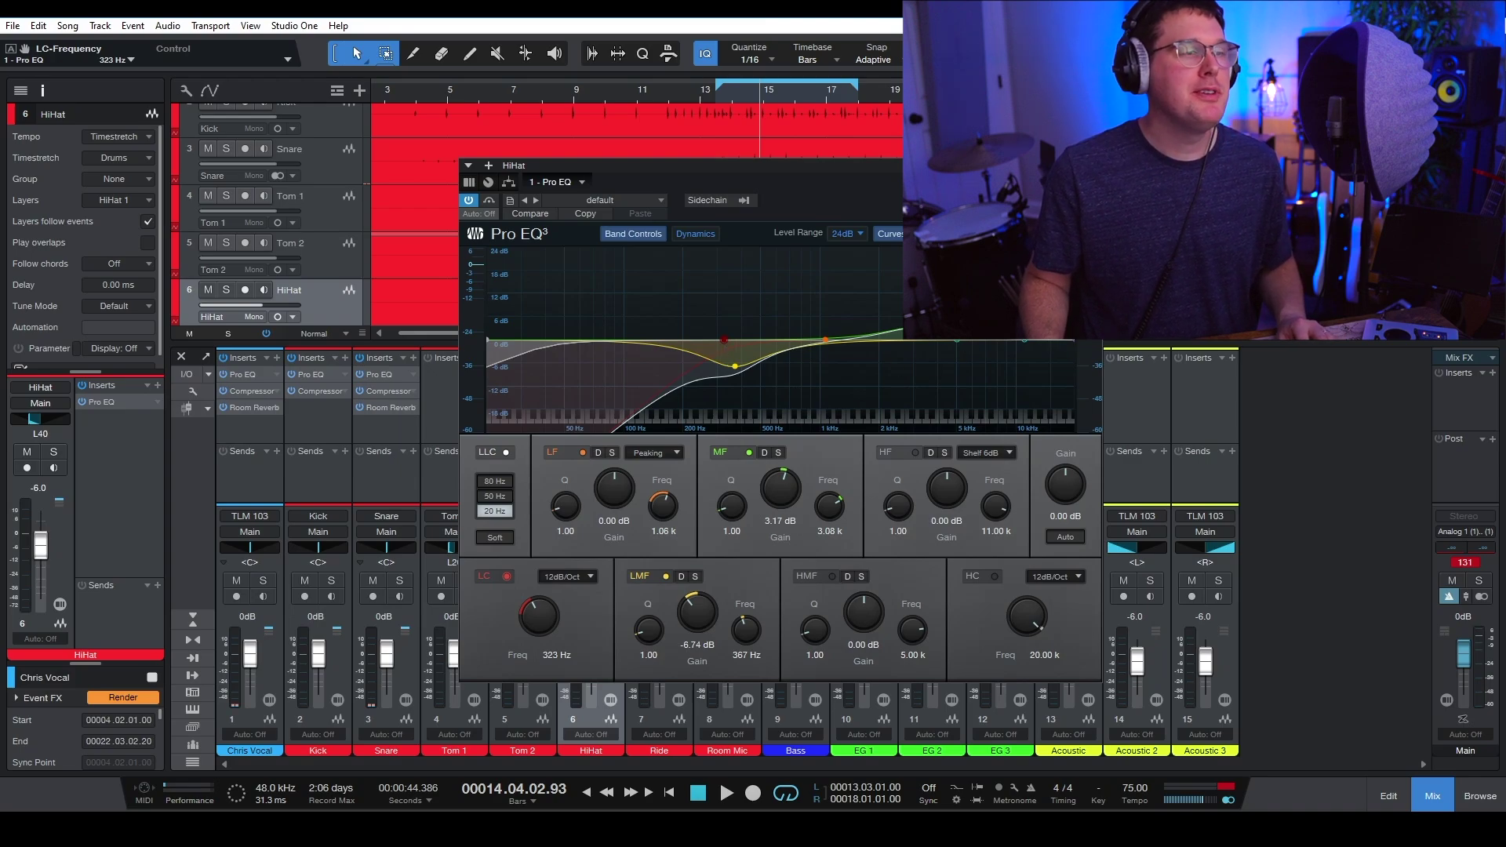
{"action": "left_click_drag", "start_coordinate": [952, 340], "coordinate": [974, 350]}
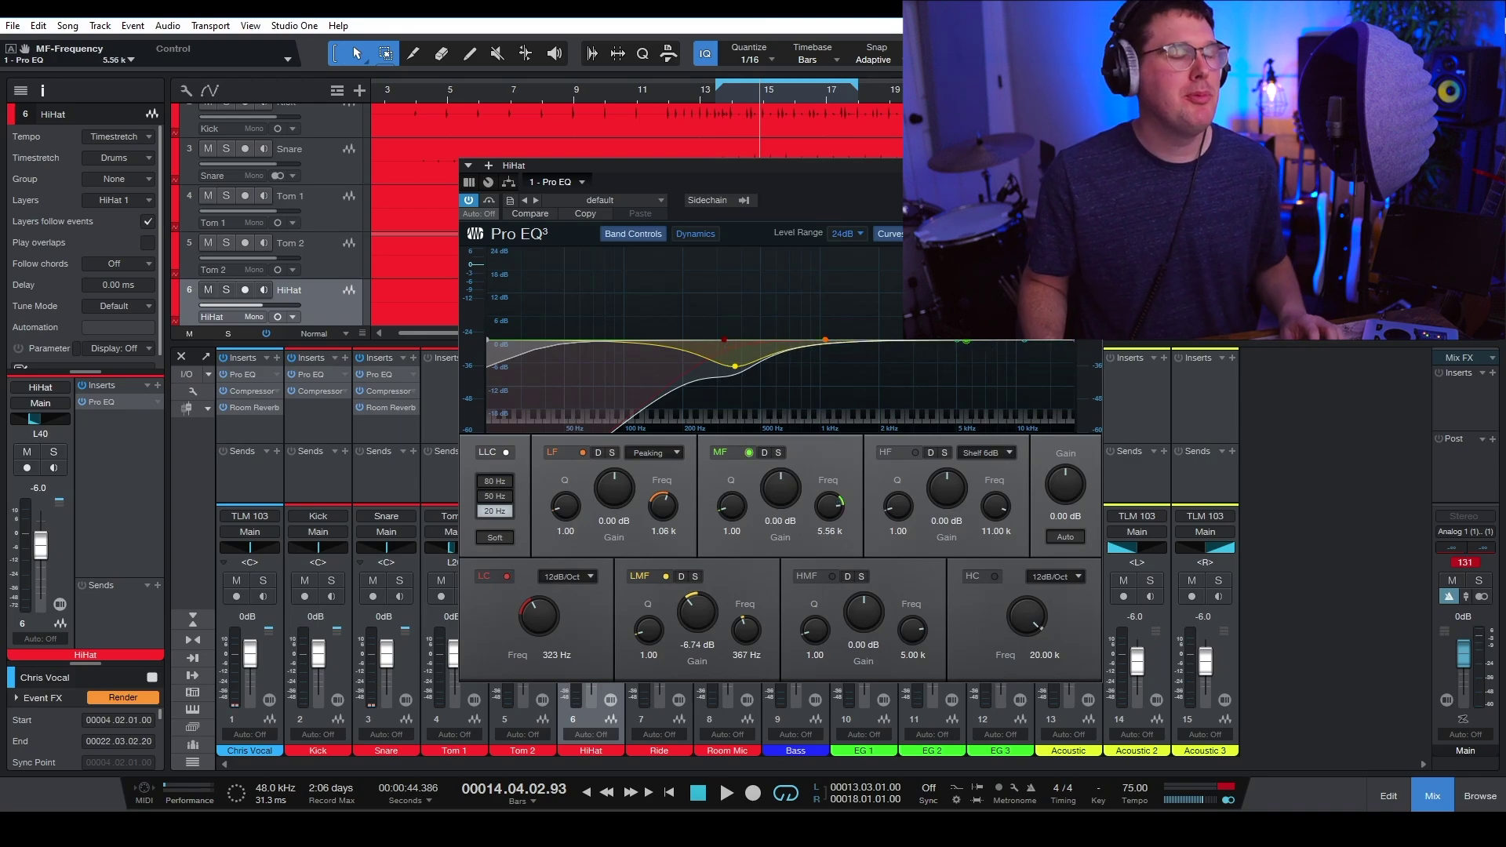
{"action": "left_click", "coordinate": [1094, 165]}
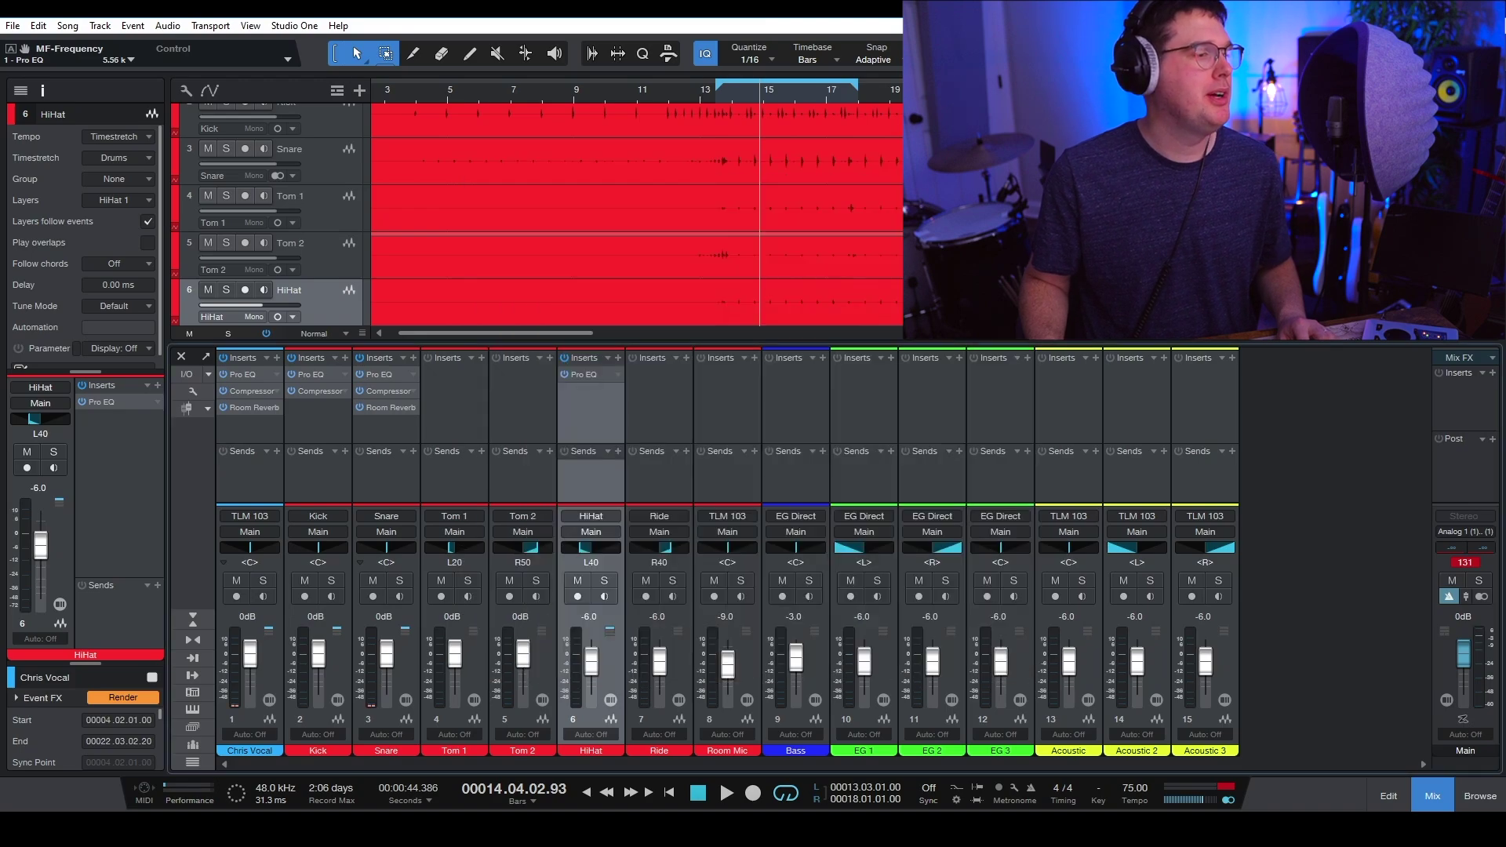
{"action": "left_click", "coordinate": [596, 374]}
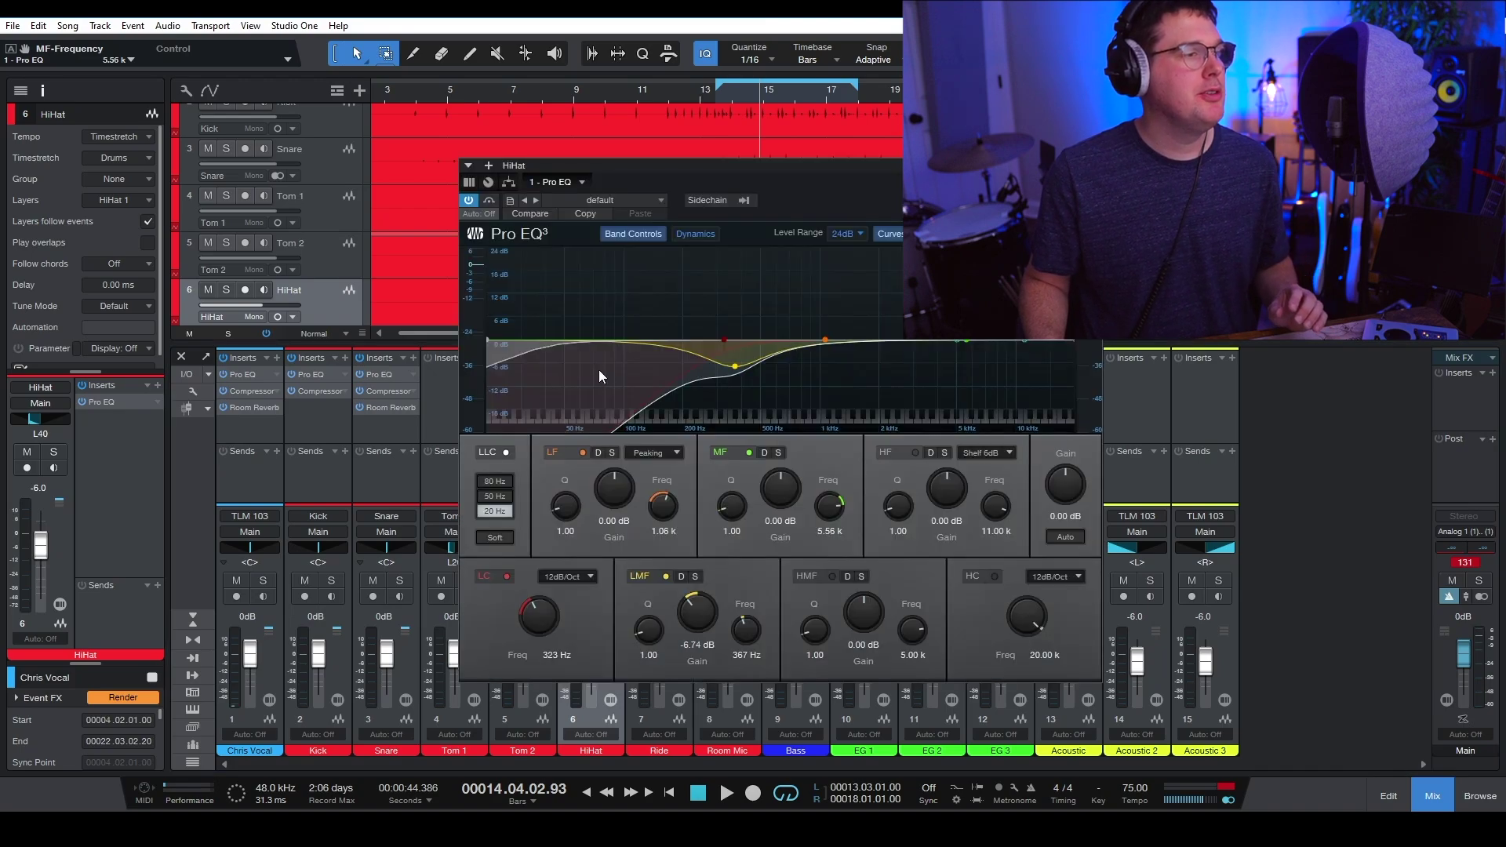
{"action": "left_click_drag", "start_coordinate": [727, 342], "coordinate": [752, 345]}
{"action": "left_click", "coordinate": [1094, 166]}
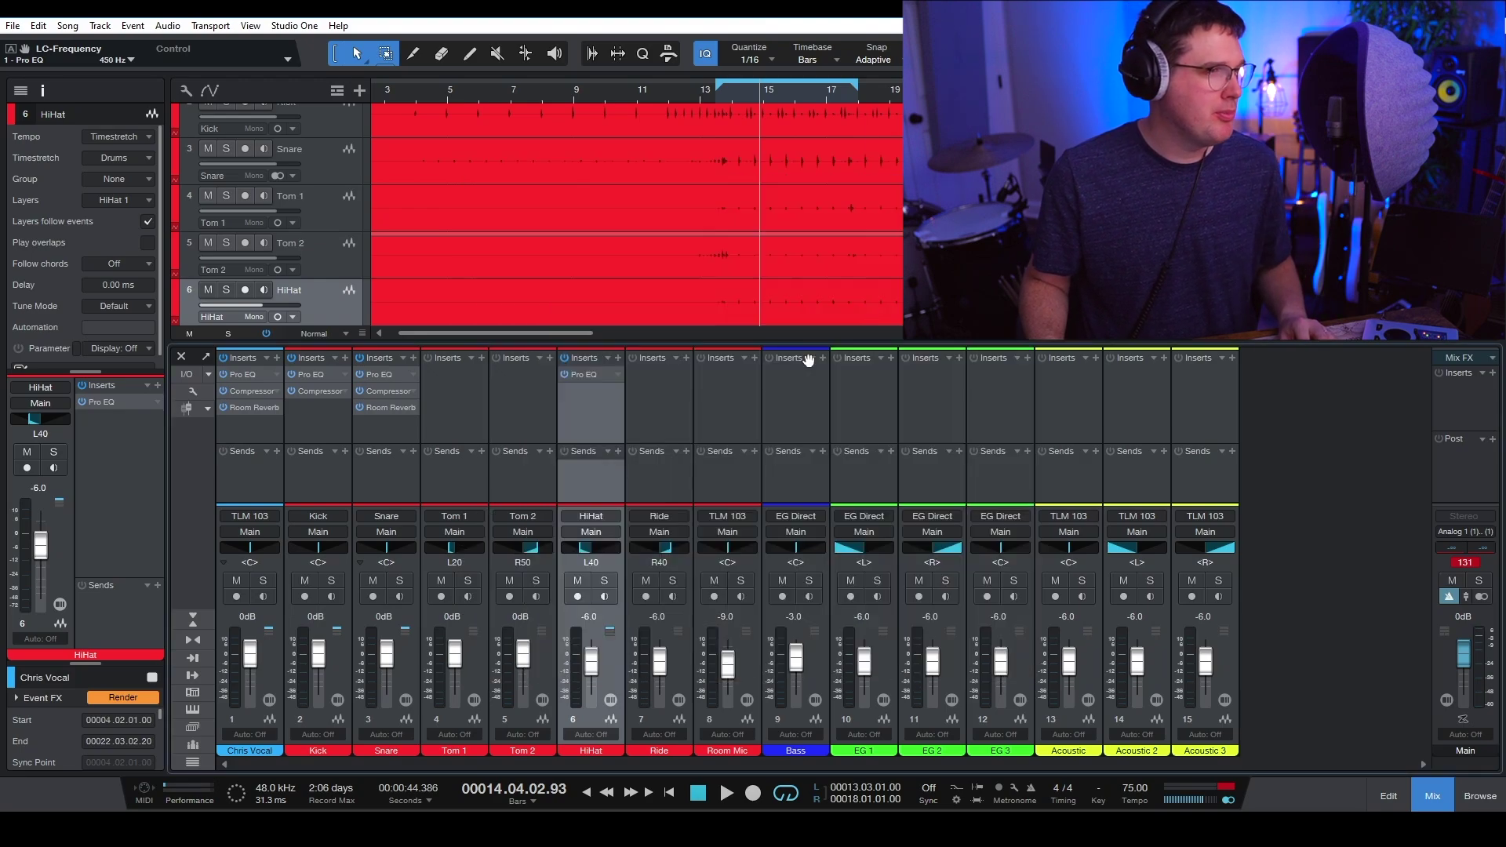
Copy the HiHat's Pro EQ to Ride and Room Mic, setting Room Mic's low cut to 171 Hz and LMF to -7.93 dB at about 577 Hz
{"action": "left_click_drag", "start_coordinate": [586, 375], "coordinate": [660, 382]}
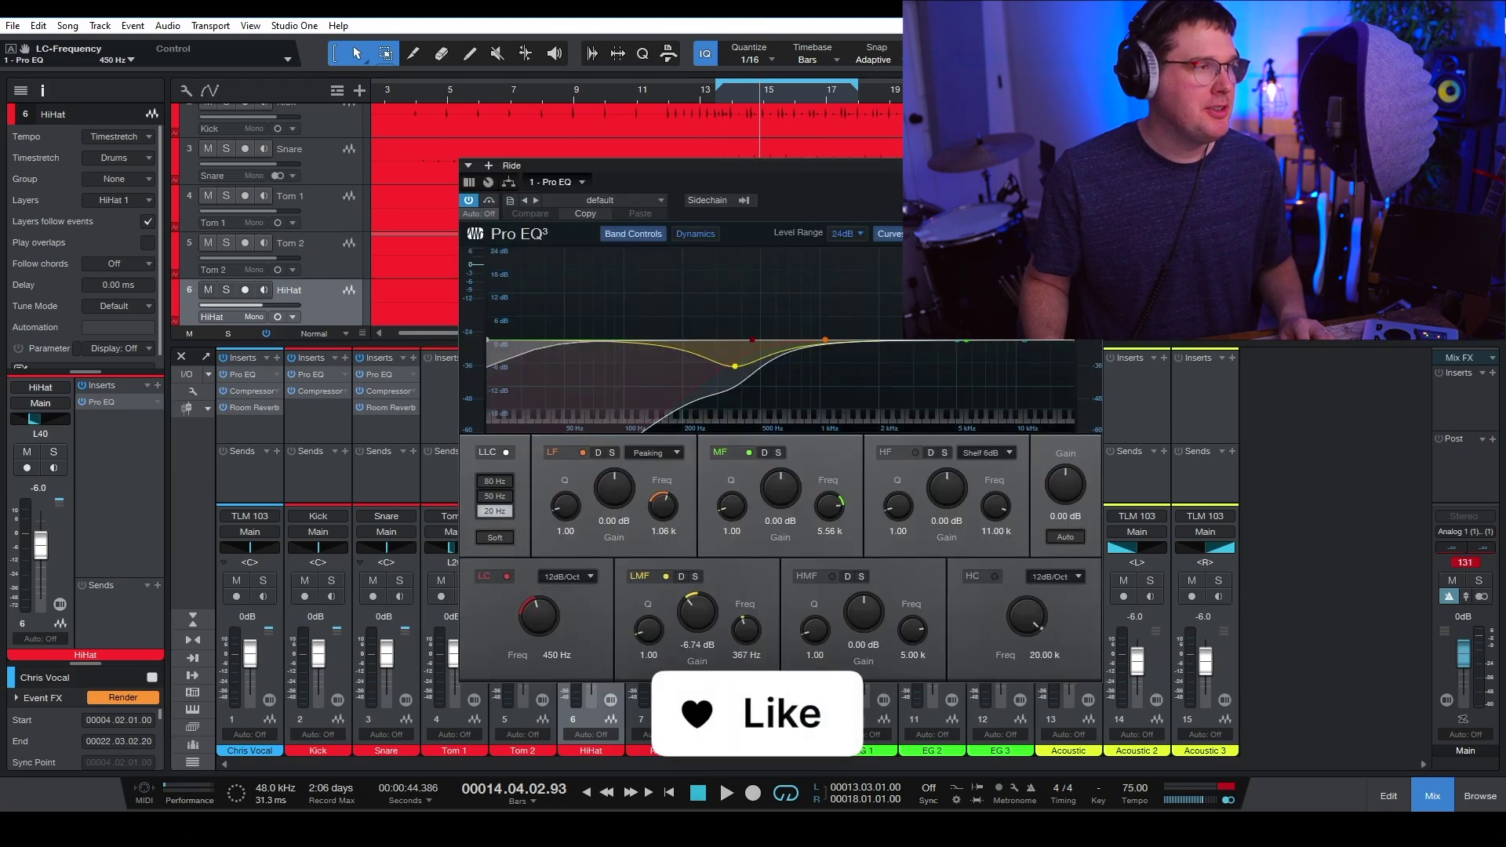
{"action": "left_click", "coordinate": [1094, 165]}
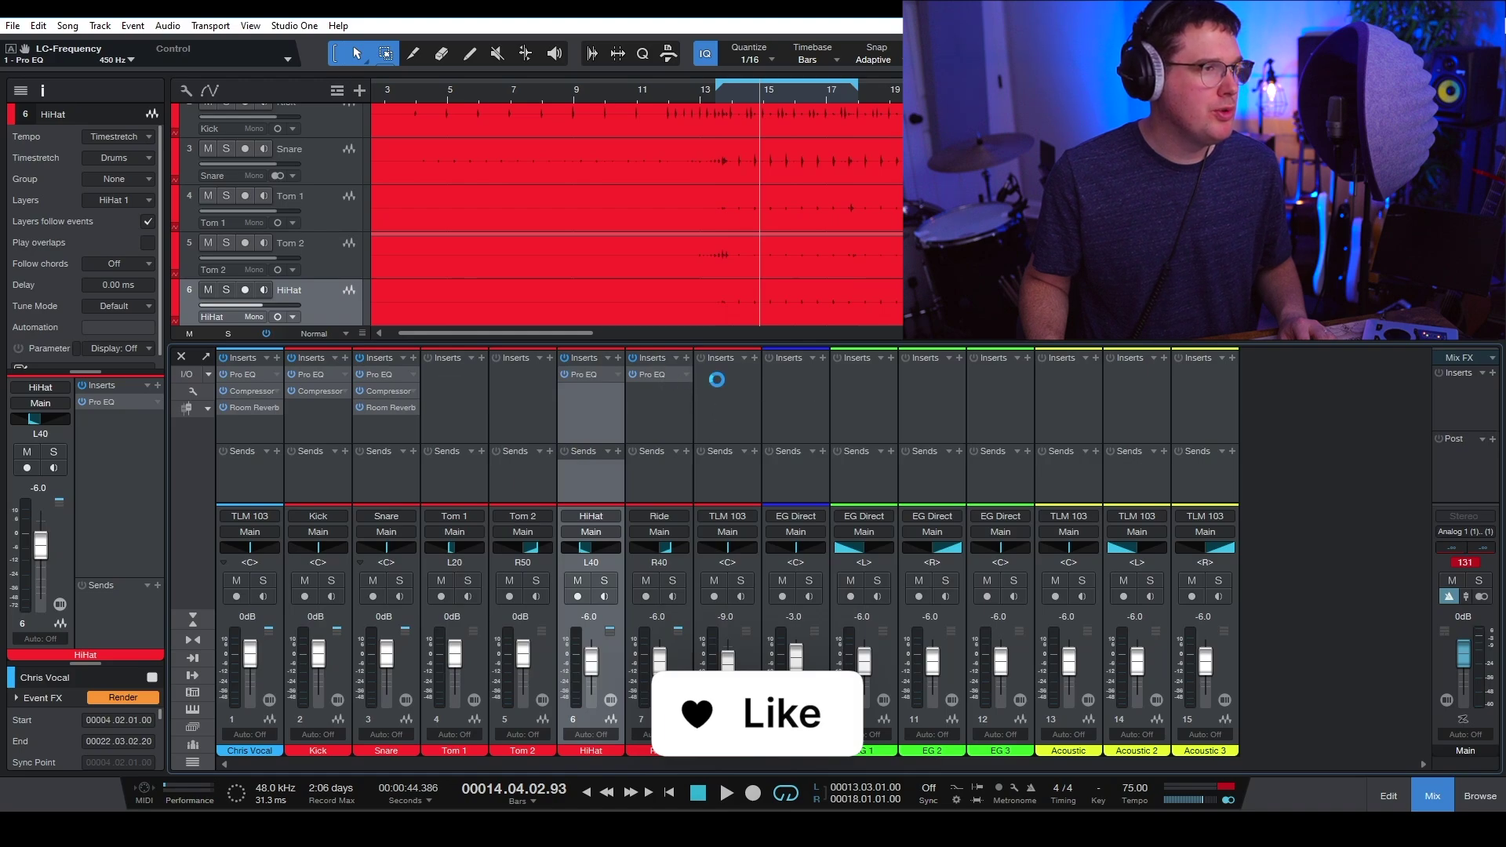
{"action": "left_click_drag", "start_coordinate": [746, 343], "coordinate": [774, 378]}
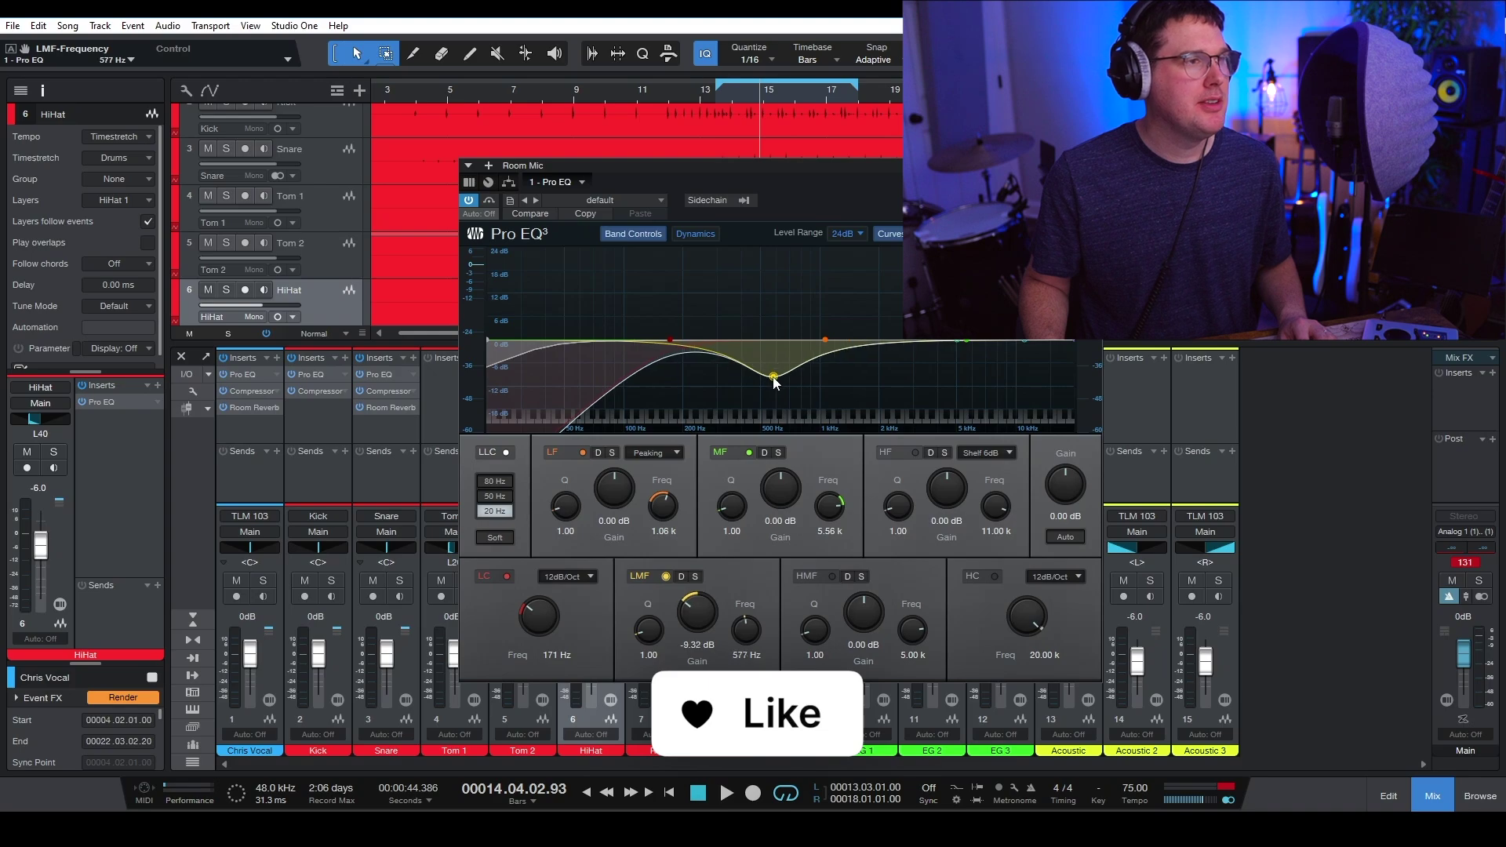
{"action": "left_click", "coordinate": [1094, 165]}
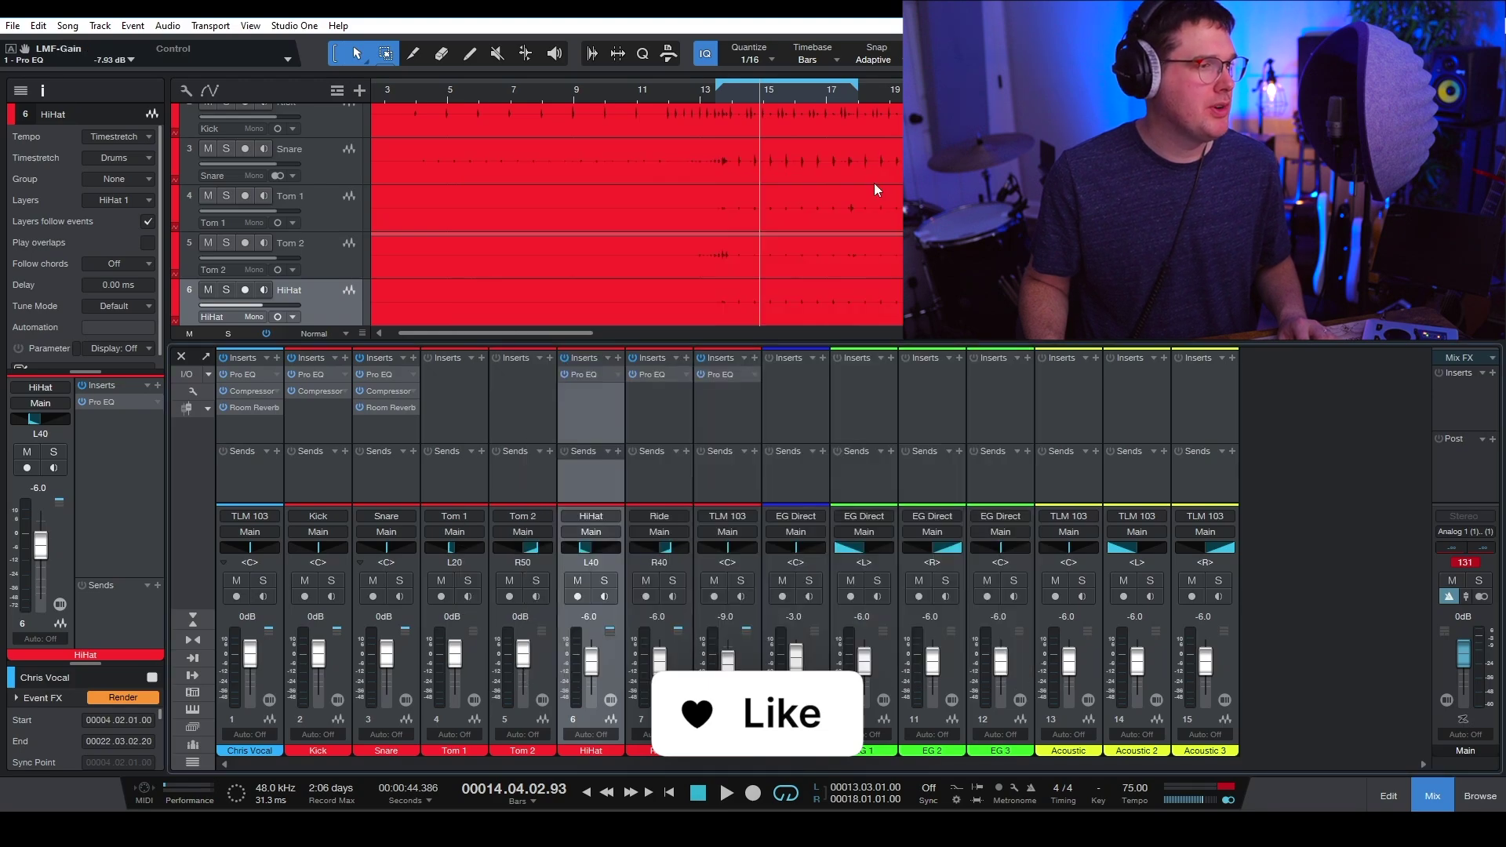
Solo all drum channels from Kick to Room Mic and play them to audition the drum mix
{"action": "left_click", "coordinate": [736, 403]}
{"action": "left_click", "coordinate": [333, 430], "text": "shift"}
{"action": "key", "text": "s"}
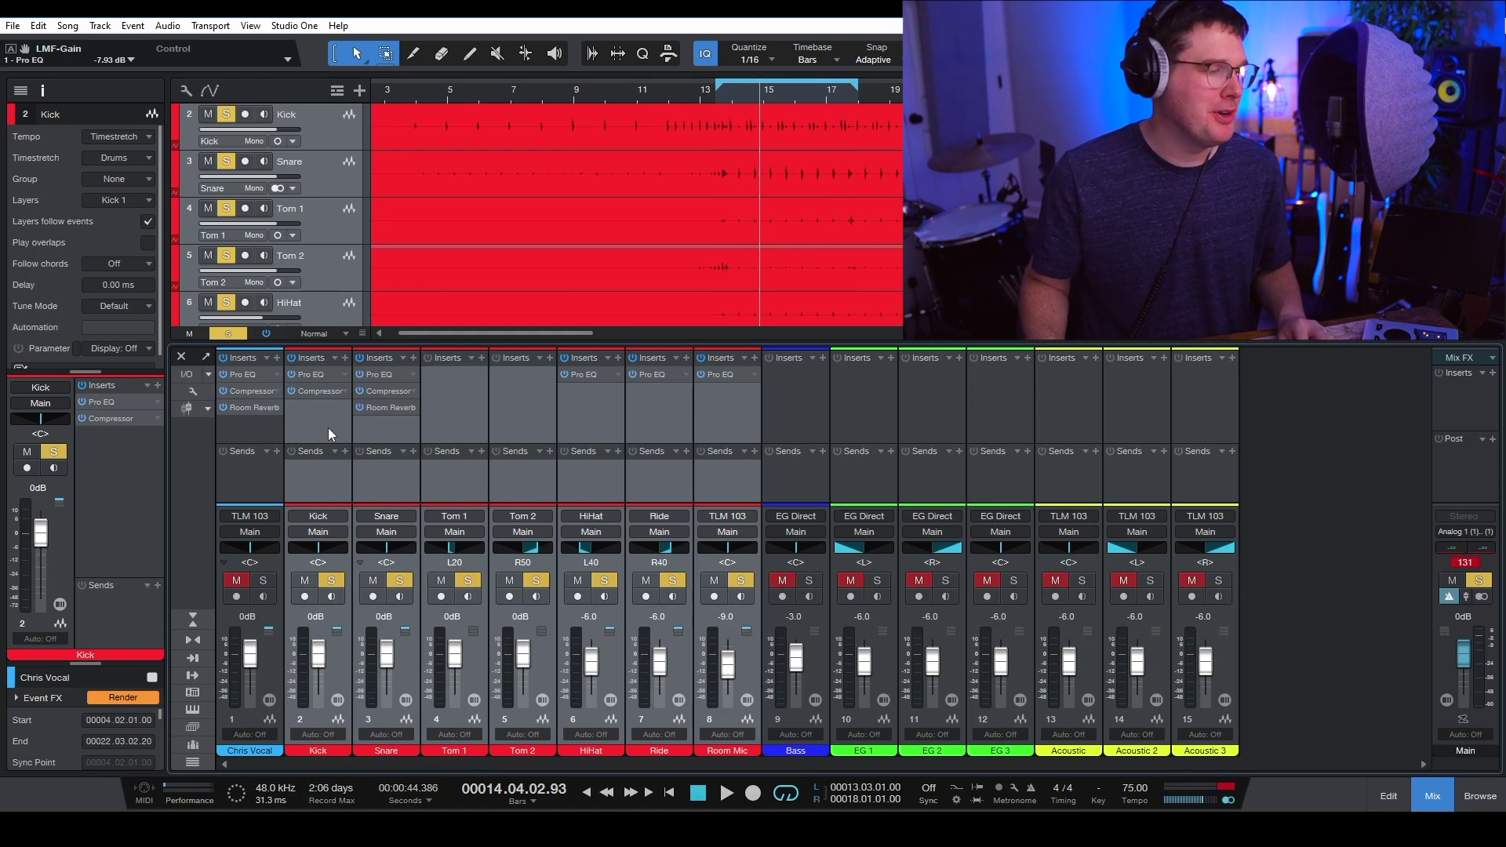
{"action": "key", "text": "space"}
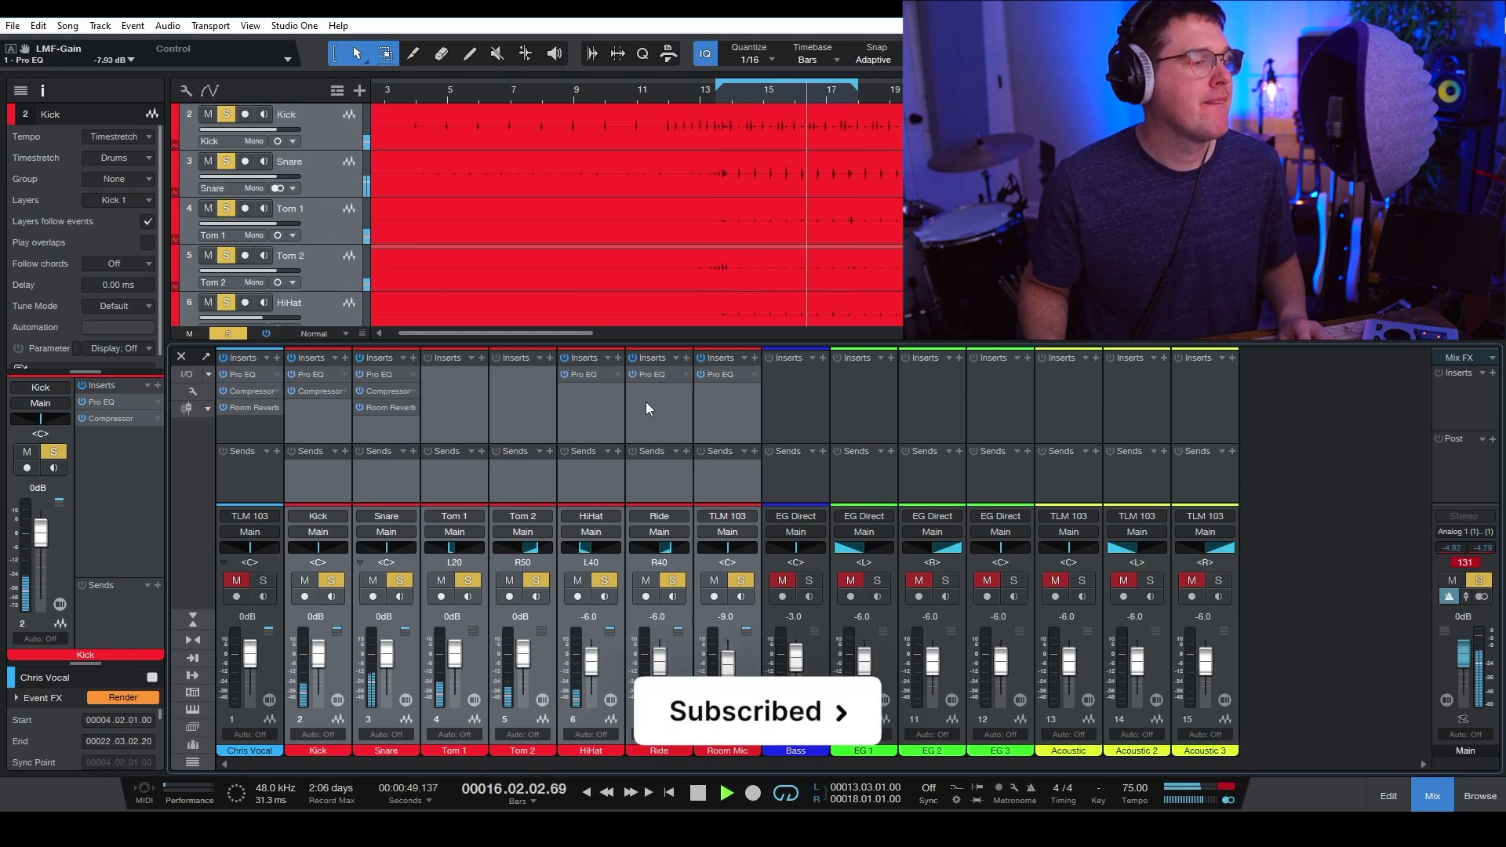
{"action": "left_click", "coordinate": [721, 412]}
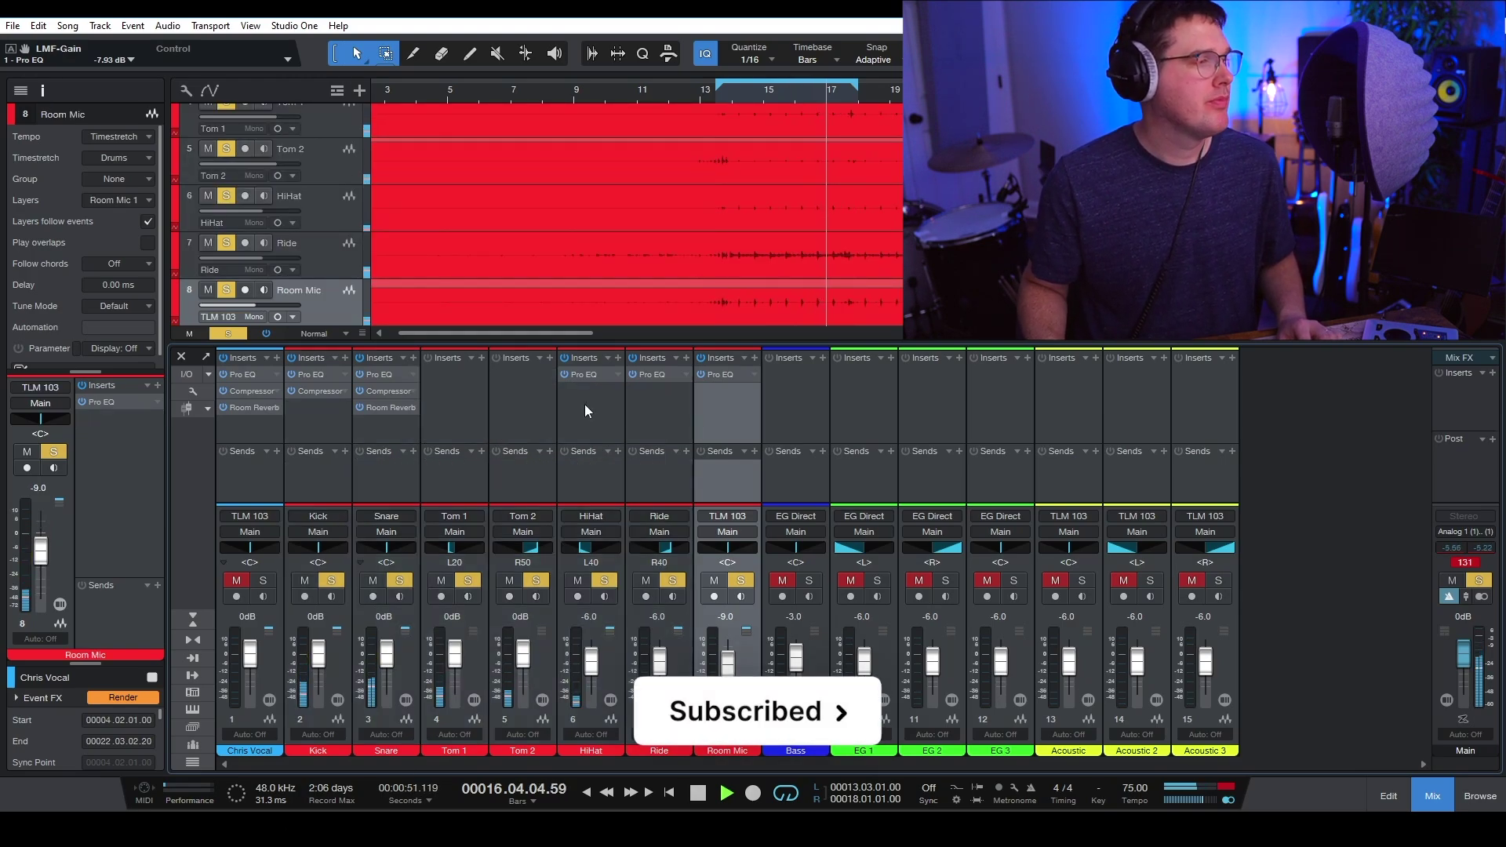
{"action": "key", "text": "space"}
Unsolo the drum channels, play the full mix from bar 13 and reset the Main output's clip indicator
{"action": "left_click", "coordinate": [326, 427]}
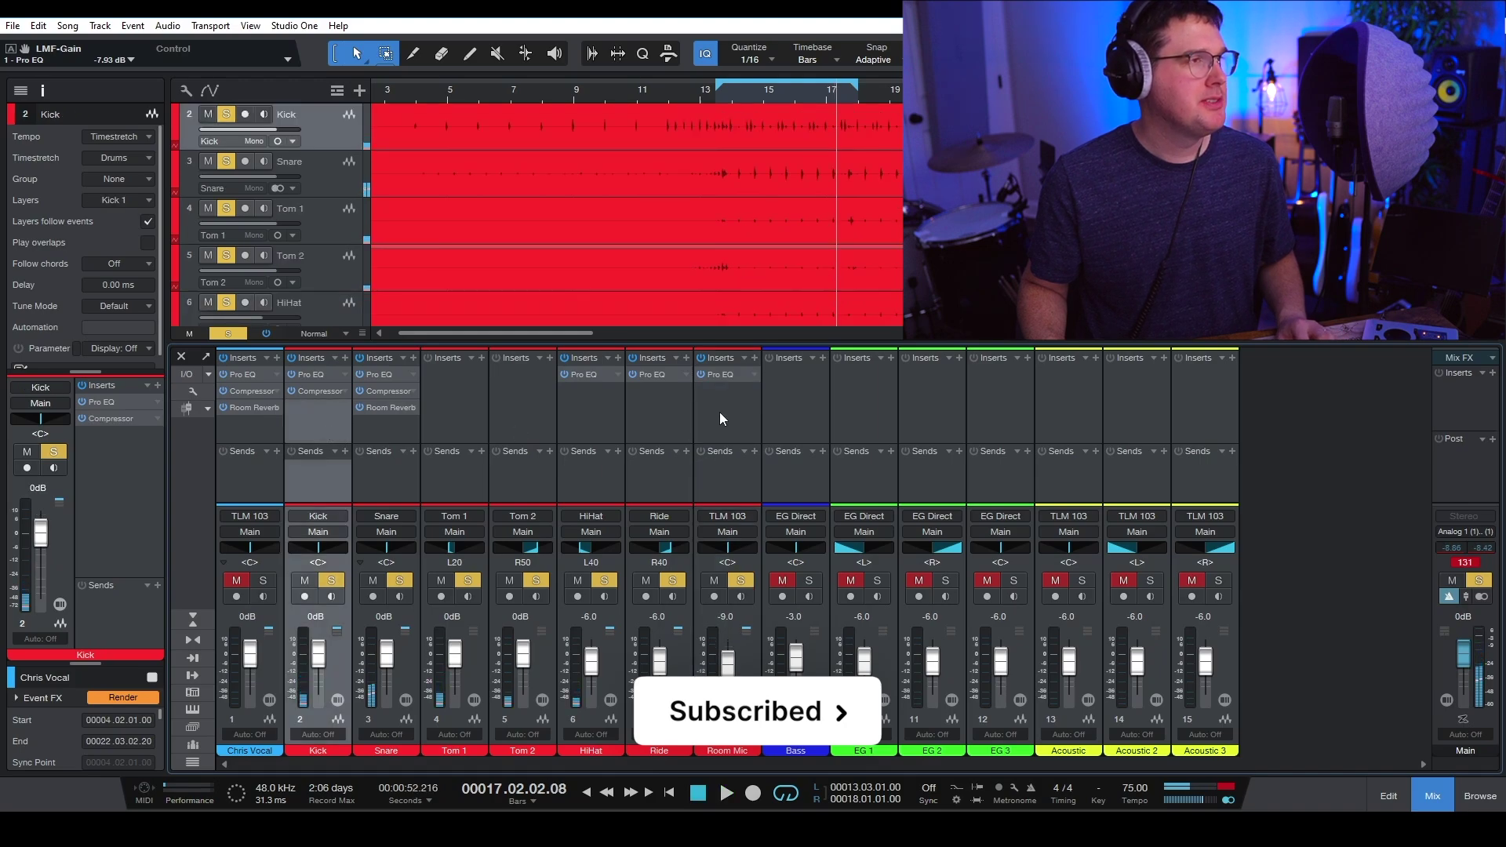
{"action": "left_click", "coordinate": [718, 412], "text": "shift"}
{"action": "key", "text": "s"}
{"action": "key", "text": "space"}
{"action": "left_click", "coordinate": [718, 96]}
{"action": "key", "text": "space"}
{"action": "key", "text": "space"}
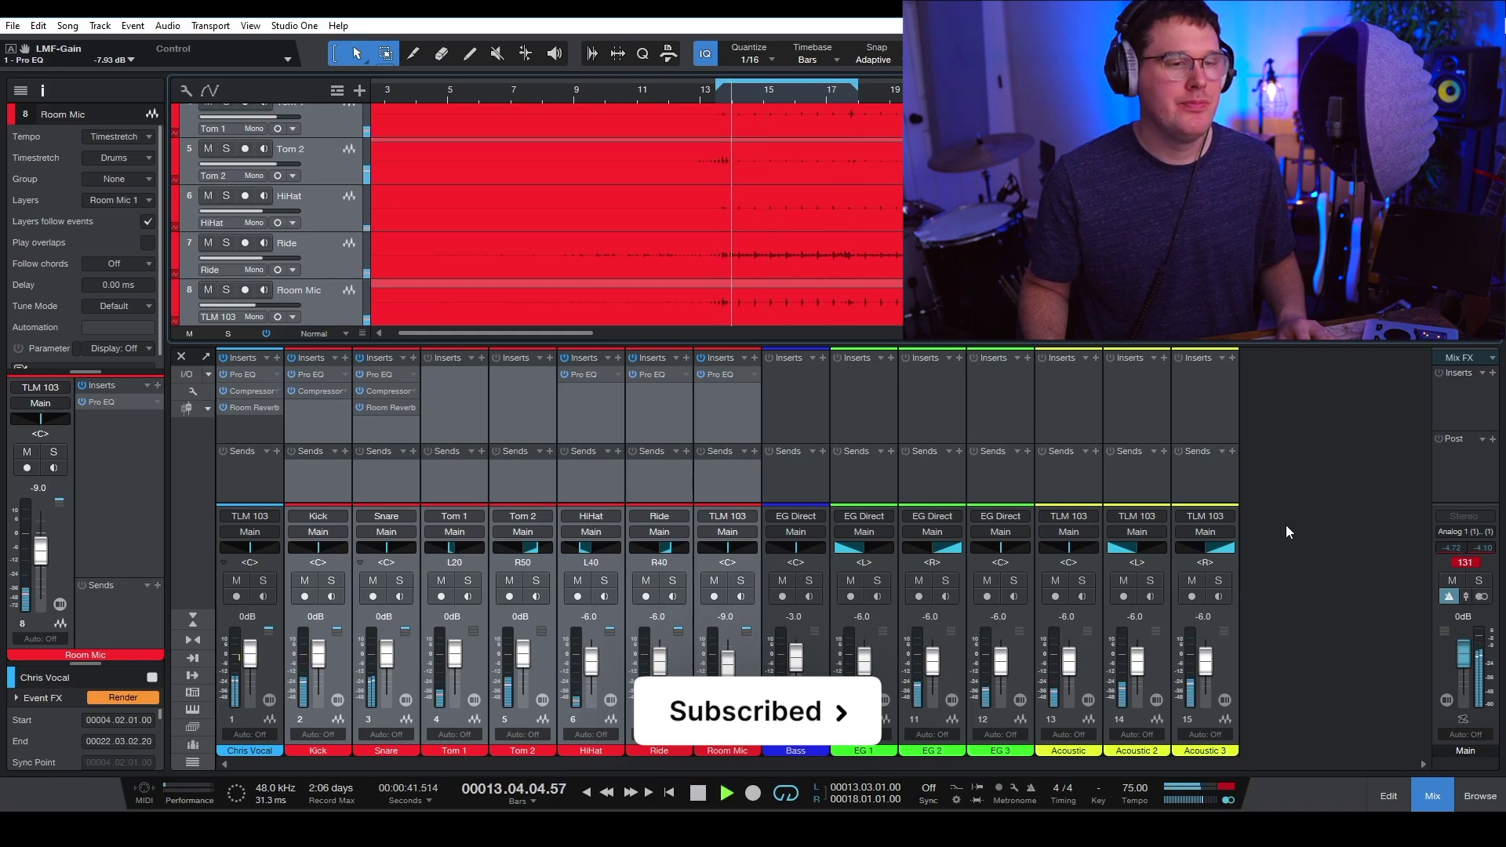
{"action": "left_click", "coordinate": [1465, 564]}
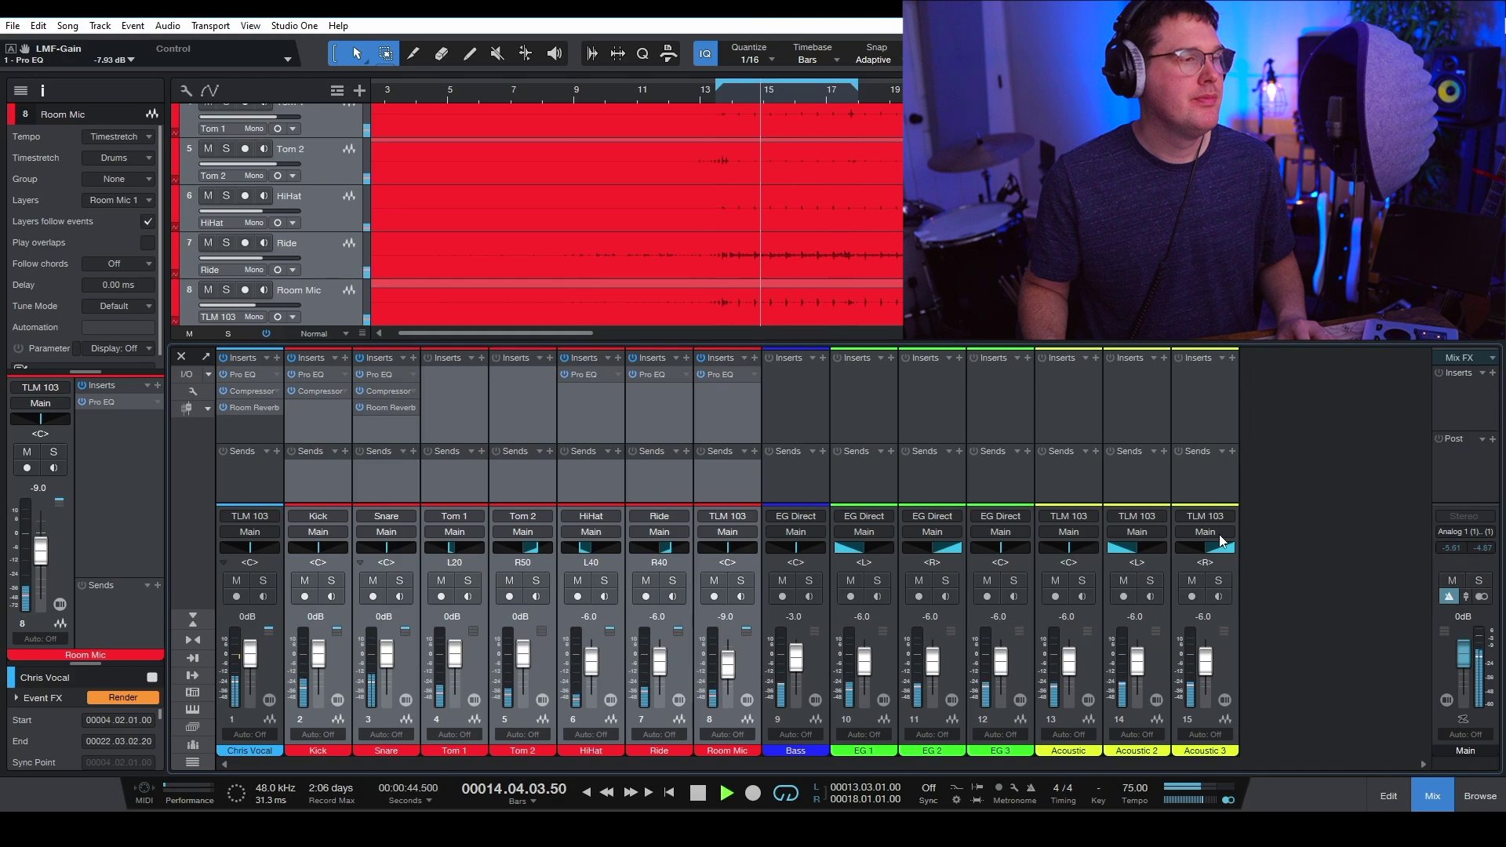
Stop playback, copy the Snare's Compressor to the Bass track and load its Bass - Guitar preset
{"action": "left_click", "coordinate": [806, 407]}
{"action": "key", "text": "space"}
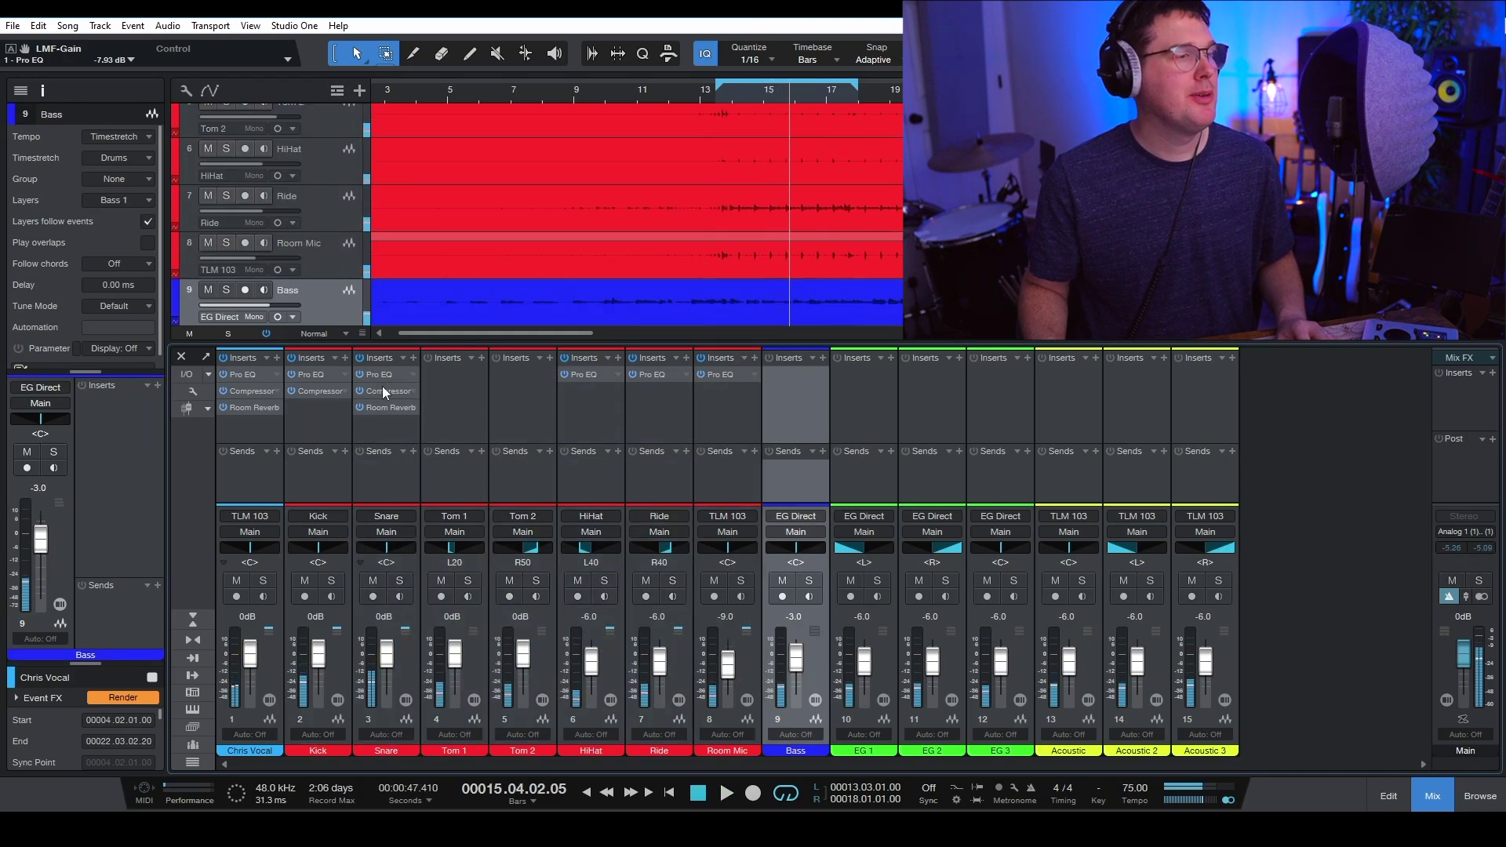
{"action": "left_click_drag", "start_coordinate": [382, 390], "coordinate": [789, 393]}
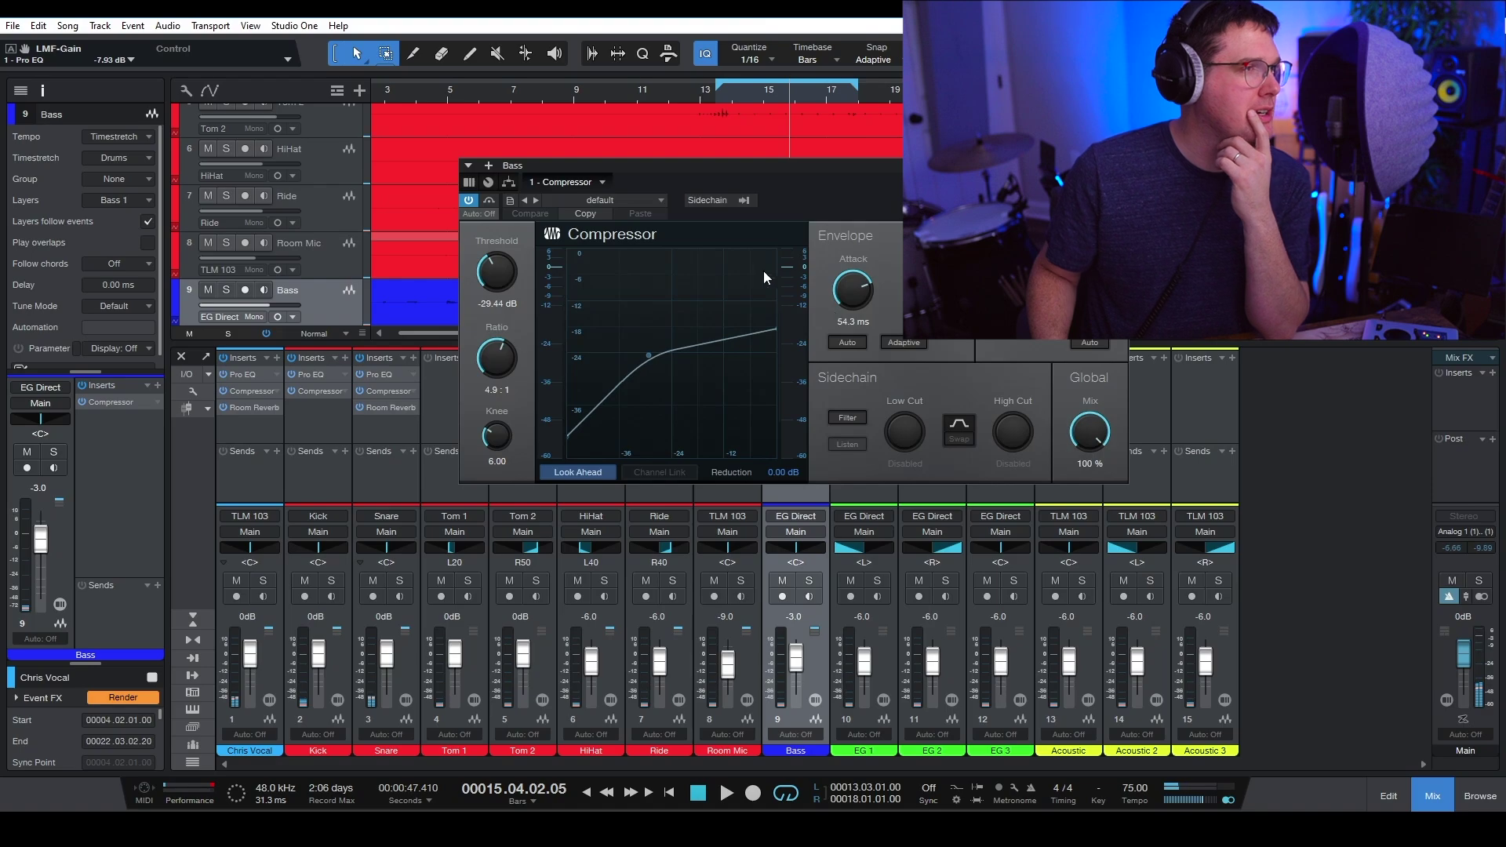
{"action": "left_click", "coordinate": [642, 199]}
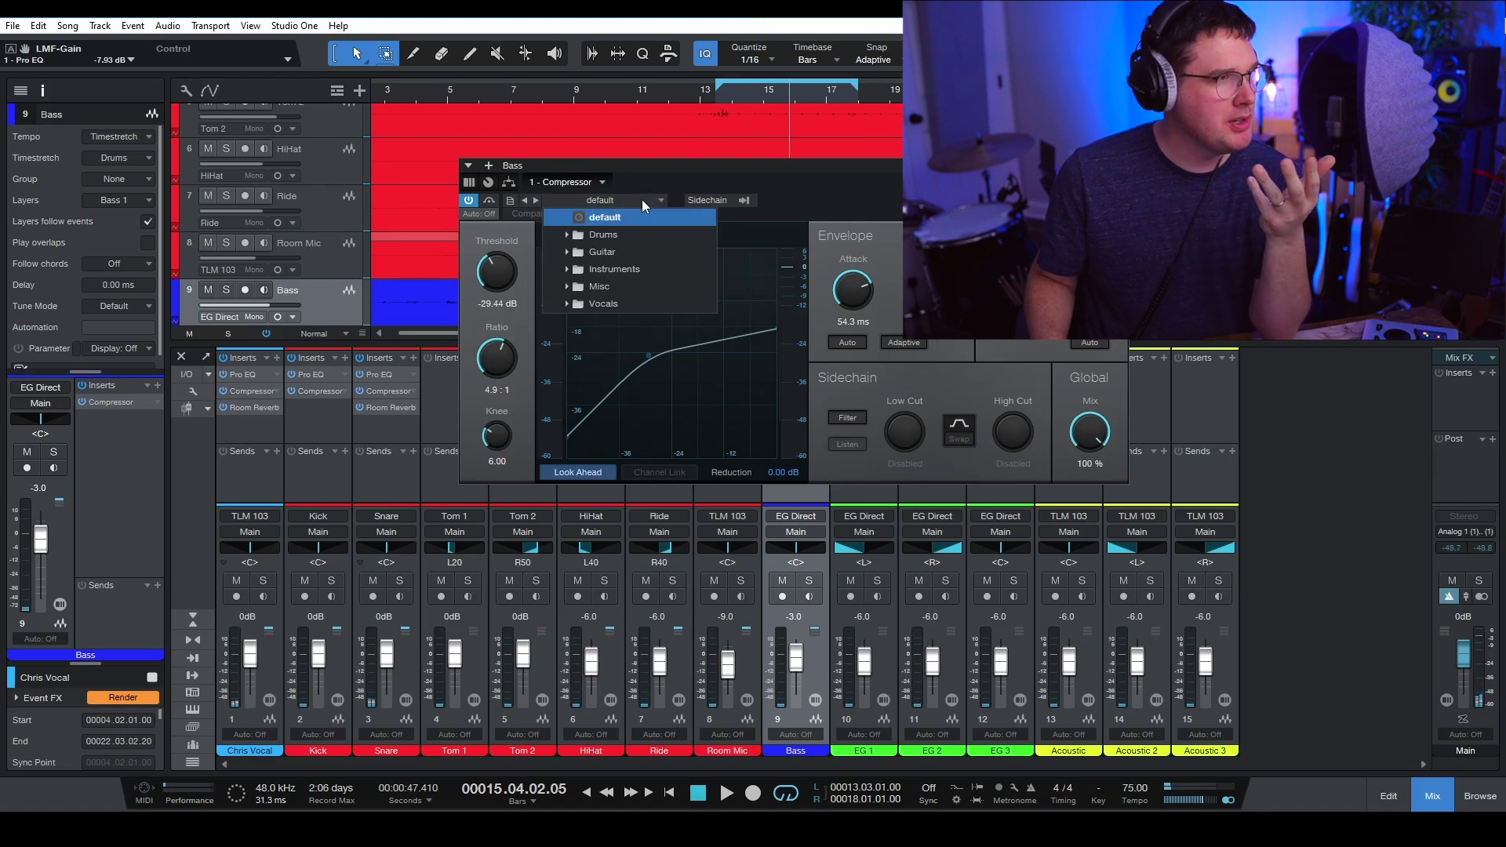
{"action": "left_click", "coordinate": [655, 251]}
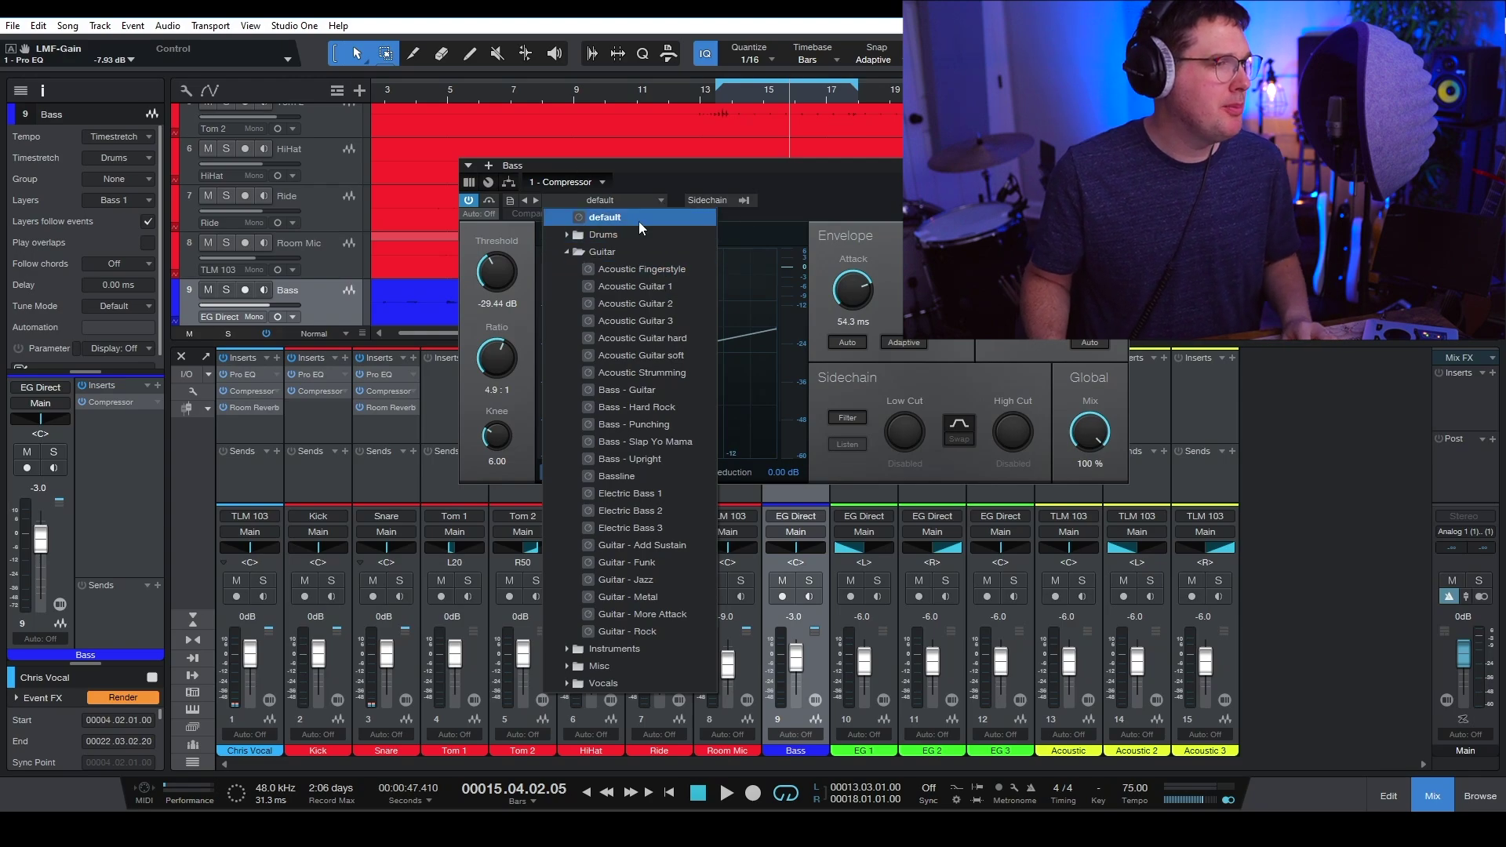
{"action": "left_click", "coordinate": [690, 389]}
{"action": "left_click", "coordinate": [829, 171]}
{"action": "left_click_drag", "start_coordinate": [830, 171], "coordinate": [938, 243]}
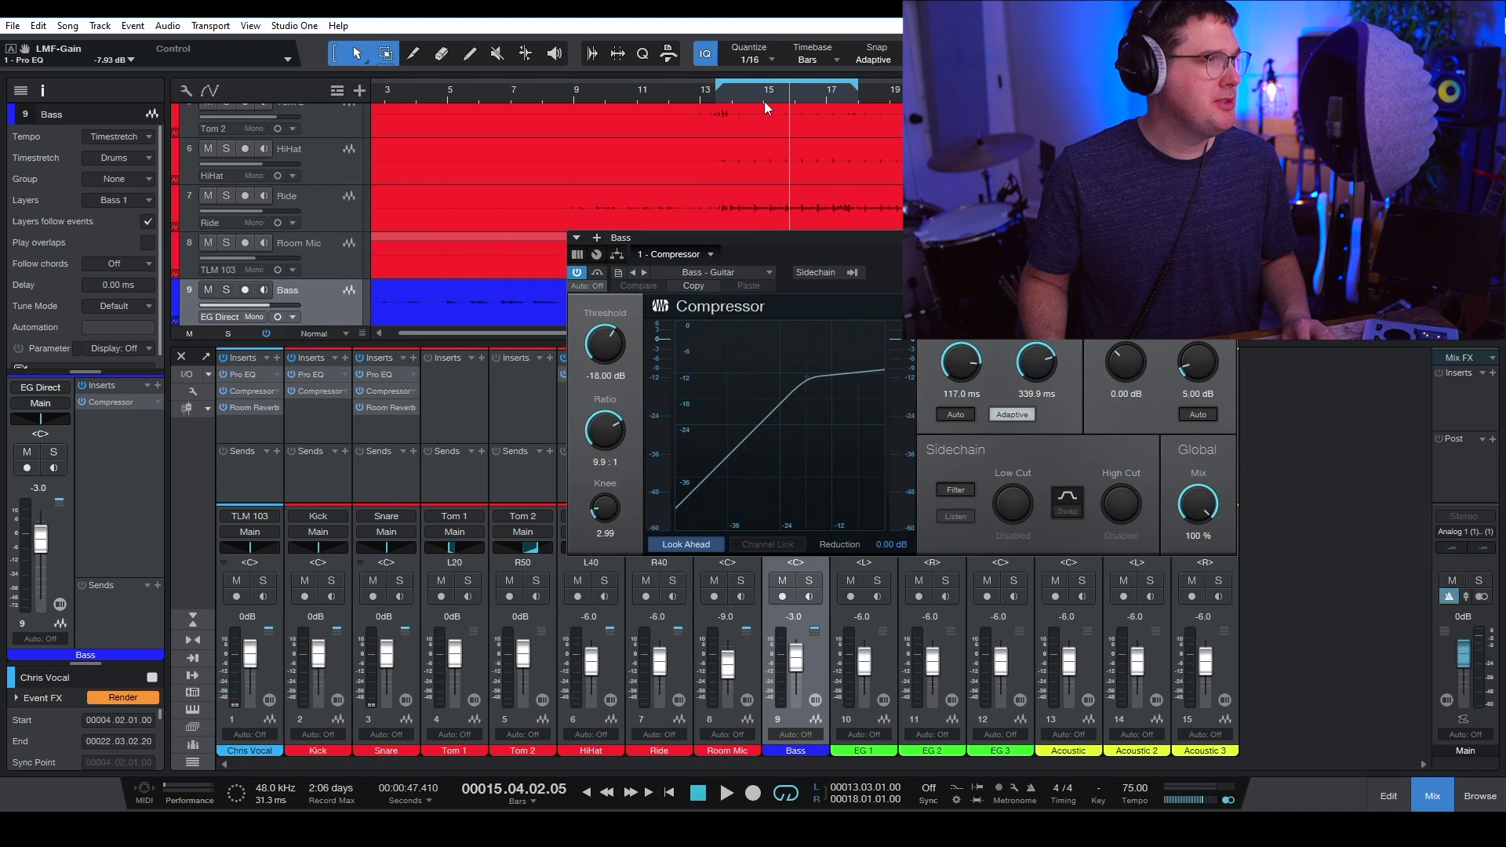
Set the Bass Compressor's threshold to -25.20 dB while playing the bass soloed, then unsolo it
{"action": "key", "text": "s"}
{"action": "key", "text": "space"}
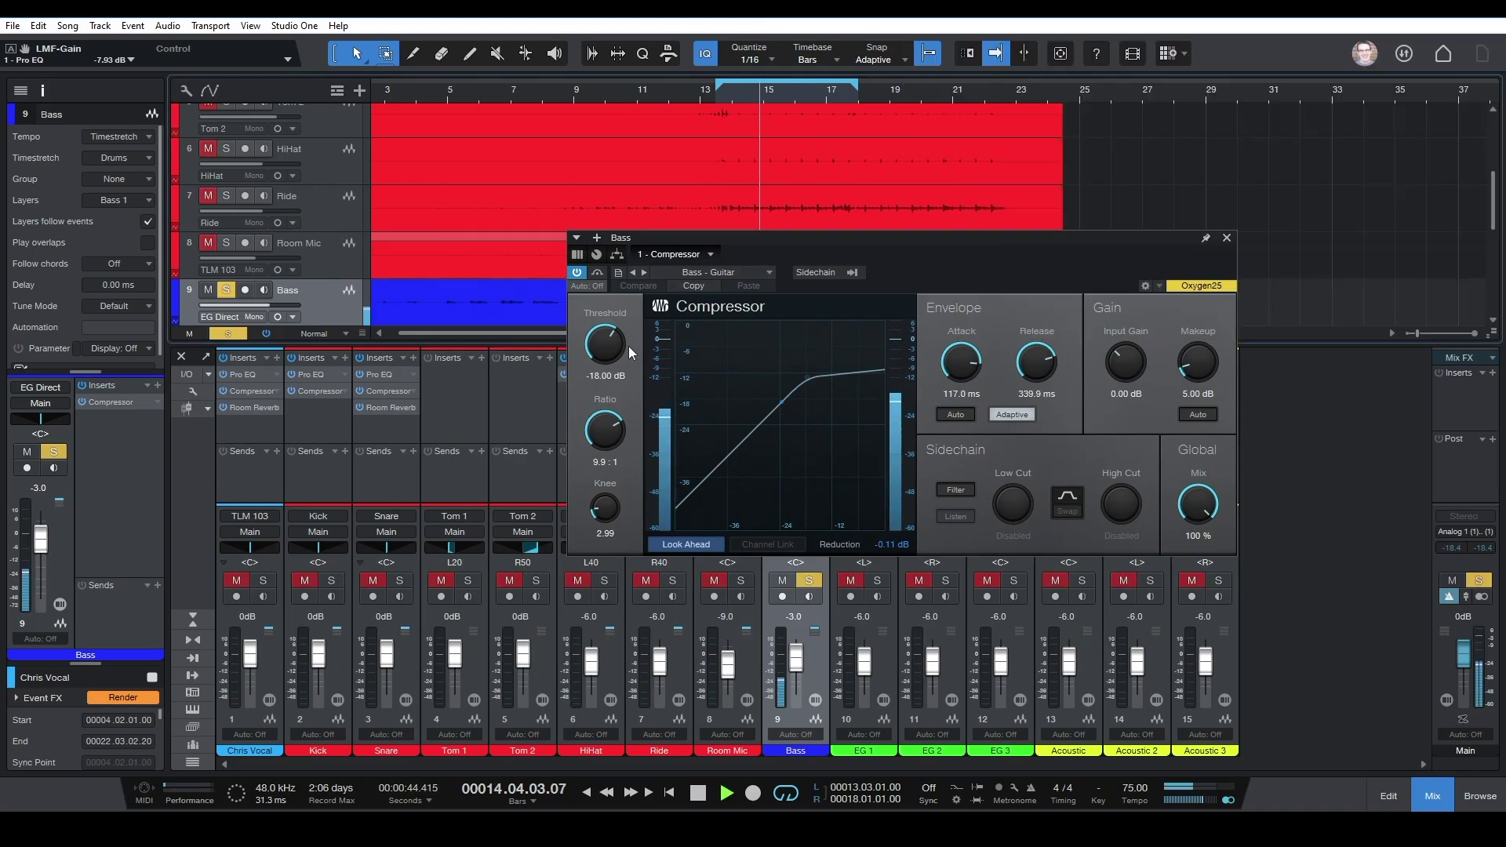
{"action": "left_click_drag", "start_coordinate": [619, 346], "coordinate": [614, 371]}
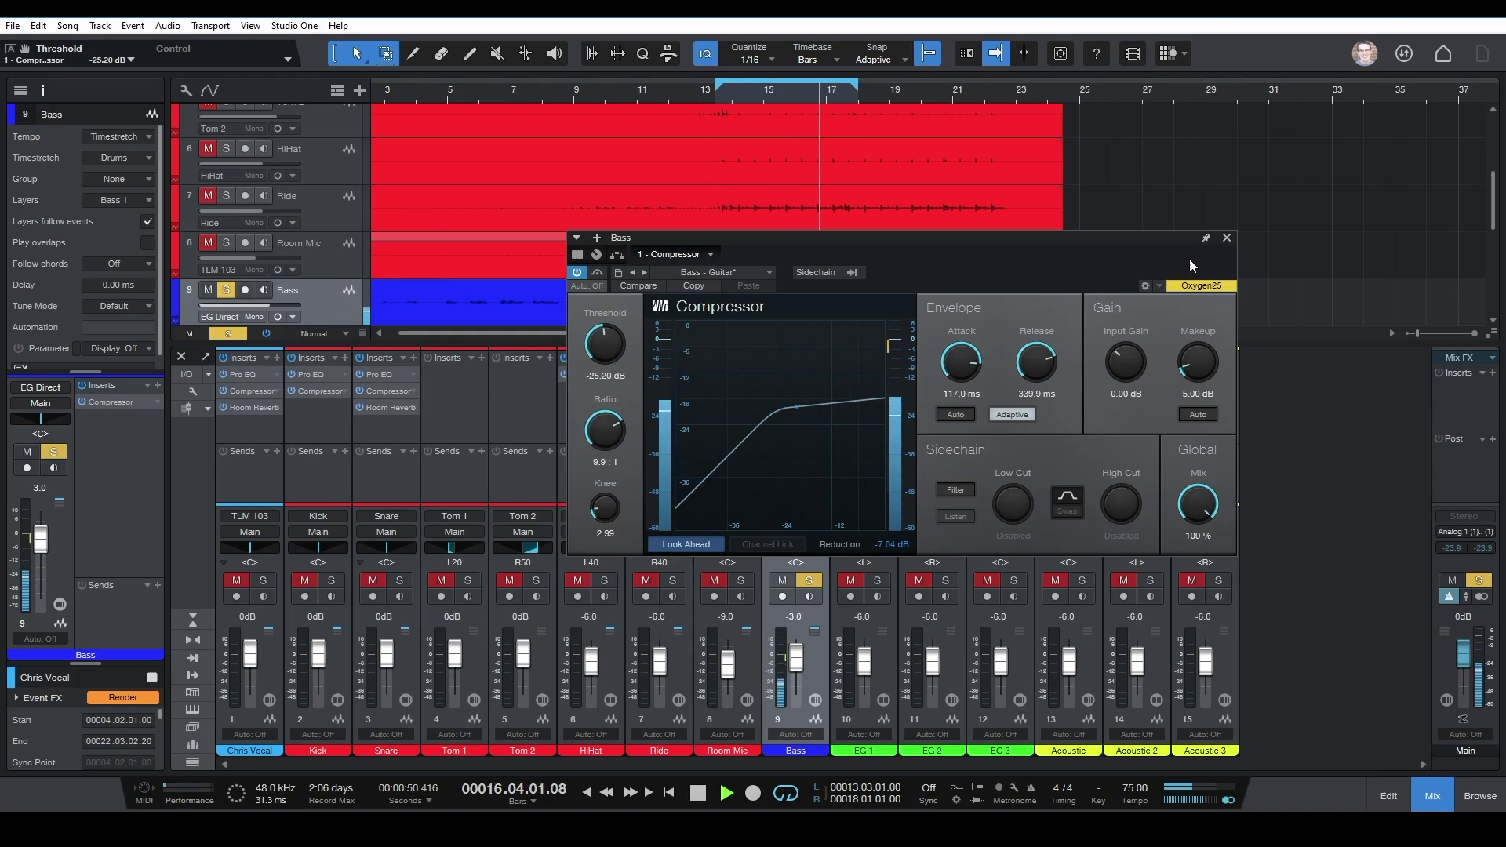
{"action": "left_click", "coordinate": [1226, 238]}
{"action": "key", "text": "space"}
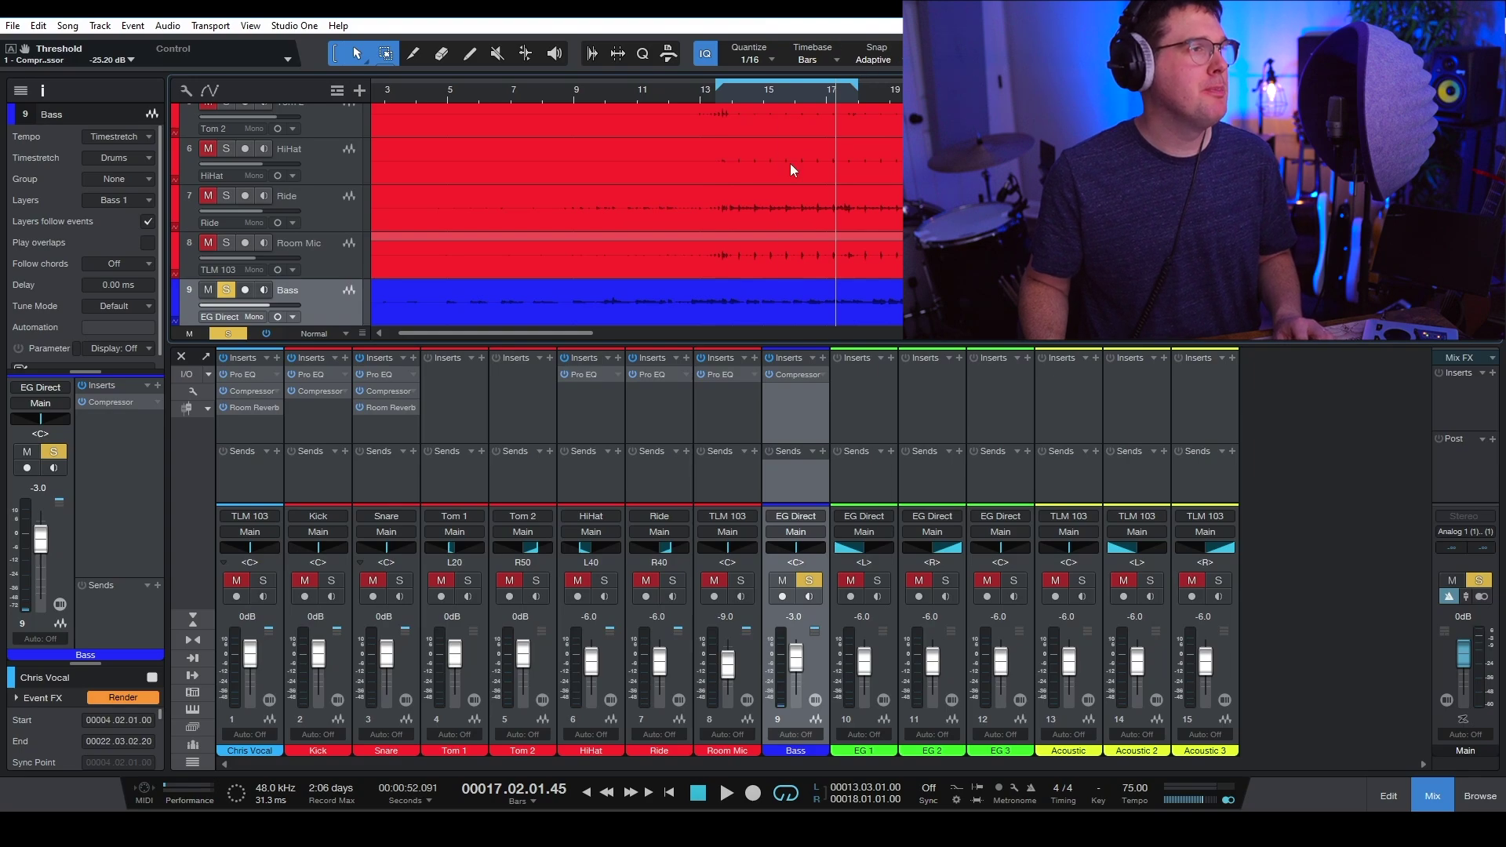
{"action": "left_click", "coordinate": [728, 87]}
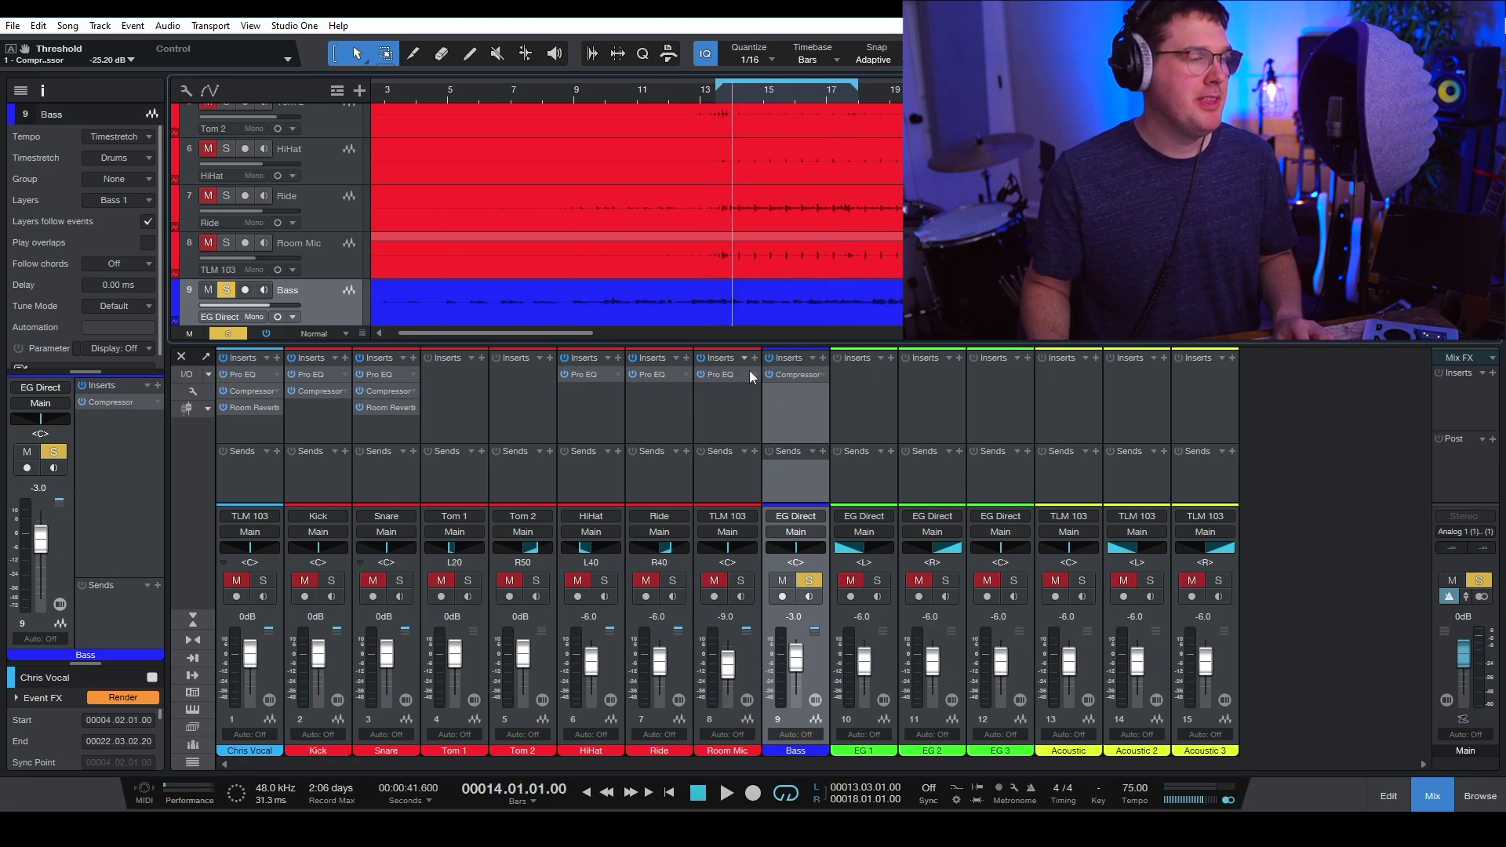
{"action": "key", "text": "s"}
Solo all guitar tracks from EG 1 to Acoustic 3 and play them from bar 14
{"action": "left_click", "coordinate": [855, 424]}
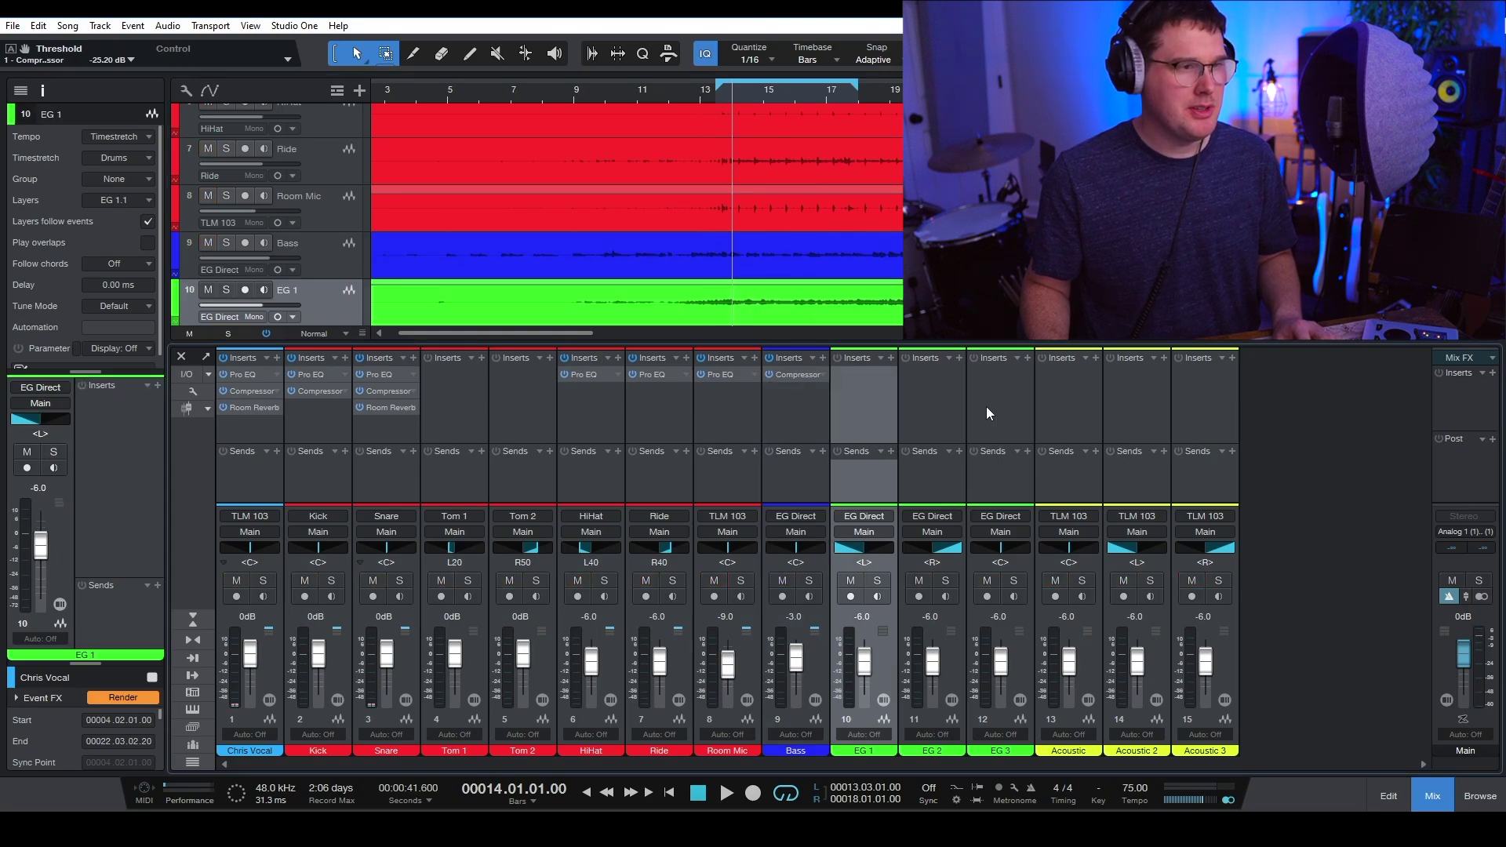
{"action": "left_click", "coordinate": [1184, 406], "text": "shift"}
{"action": "key", "text": "s"}
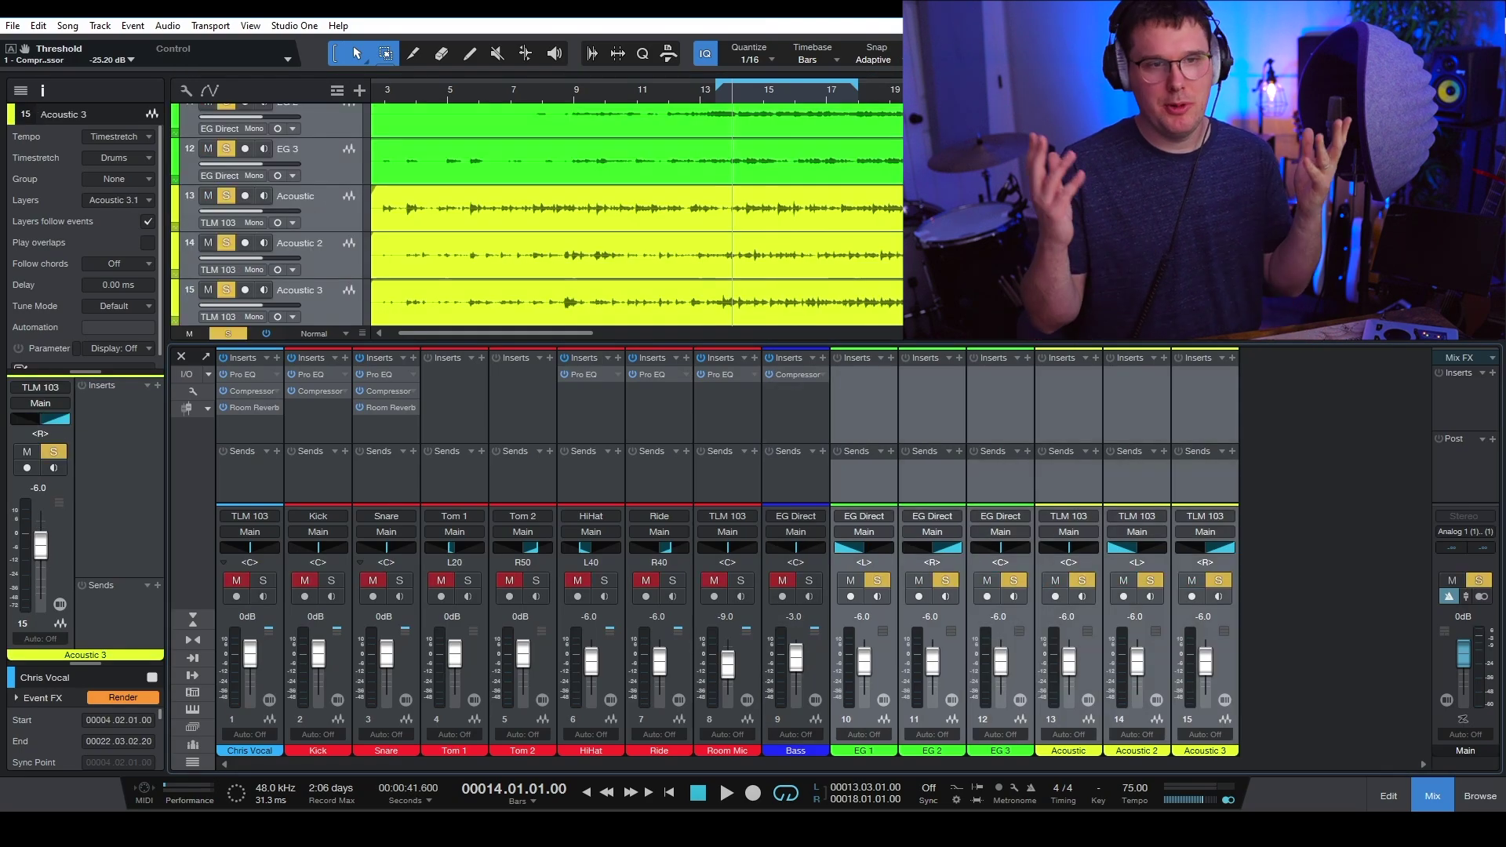
{"action": "key", "text": "space"}
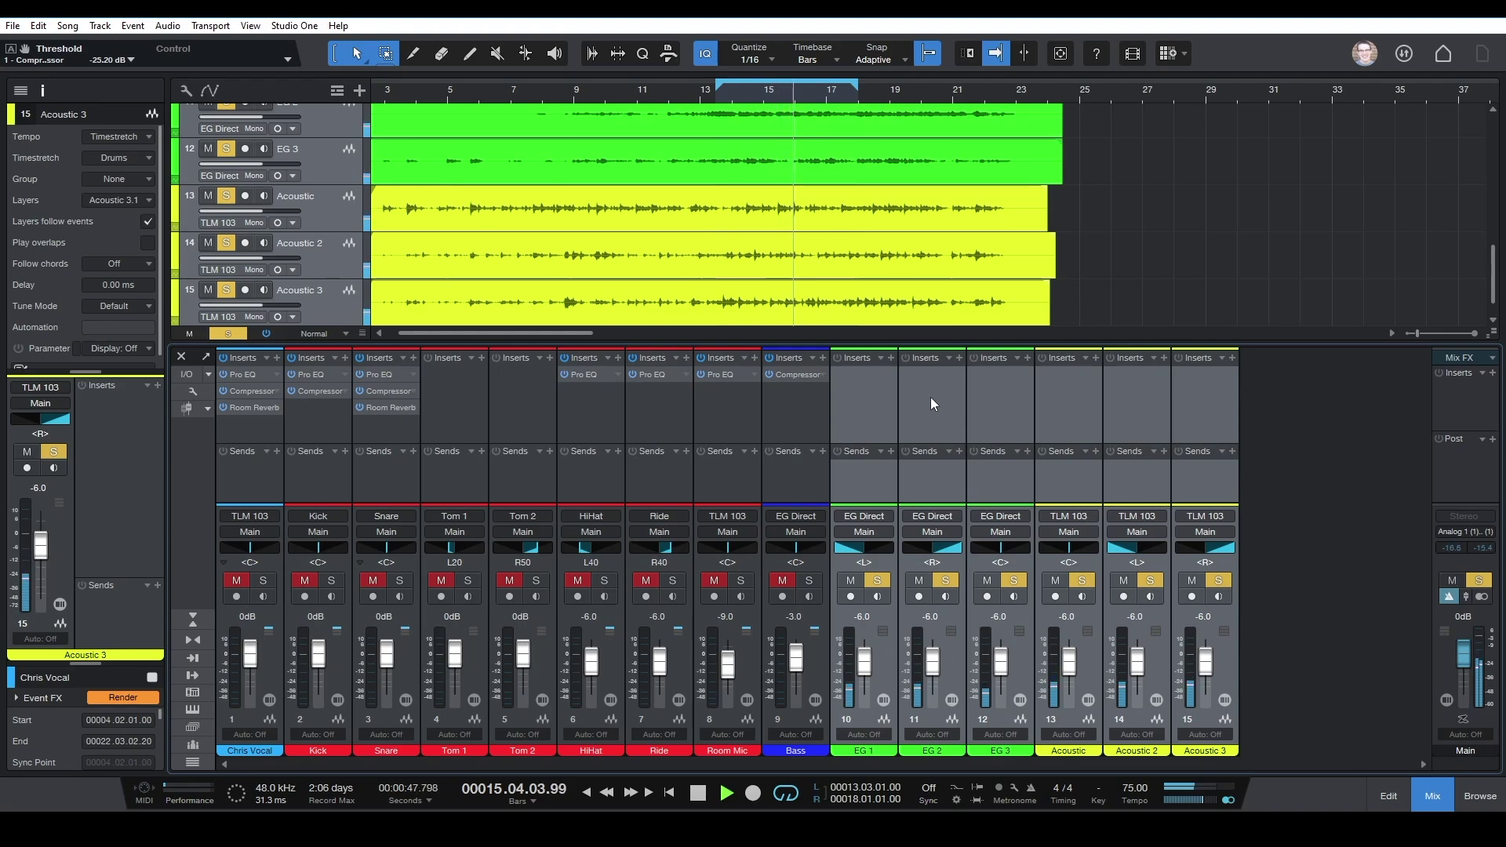
{"action": "key", "text": "space"}
Switch the EG 3 track to stereo and copy the Snare's Room Reverb to it
{"action": "left_click", "coordinate": [990, 403]}
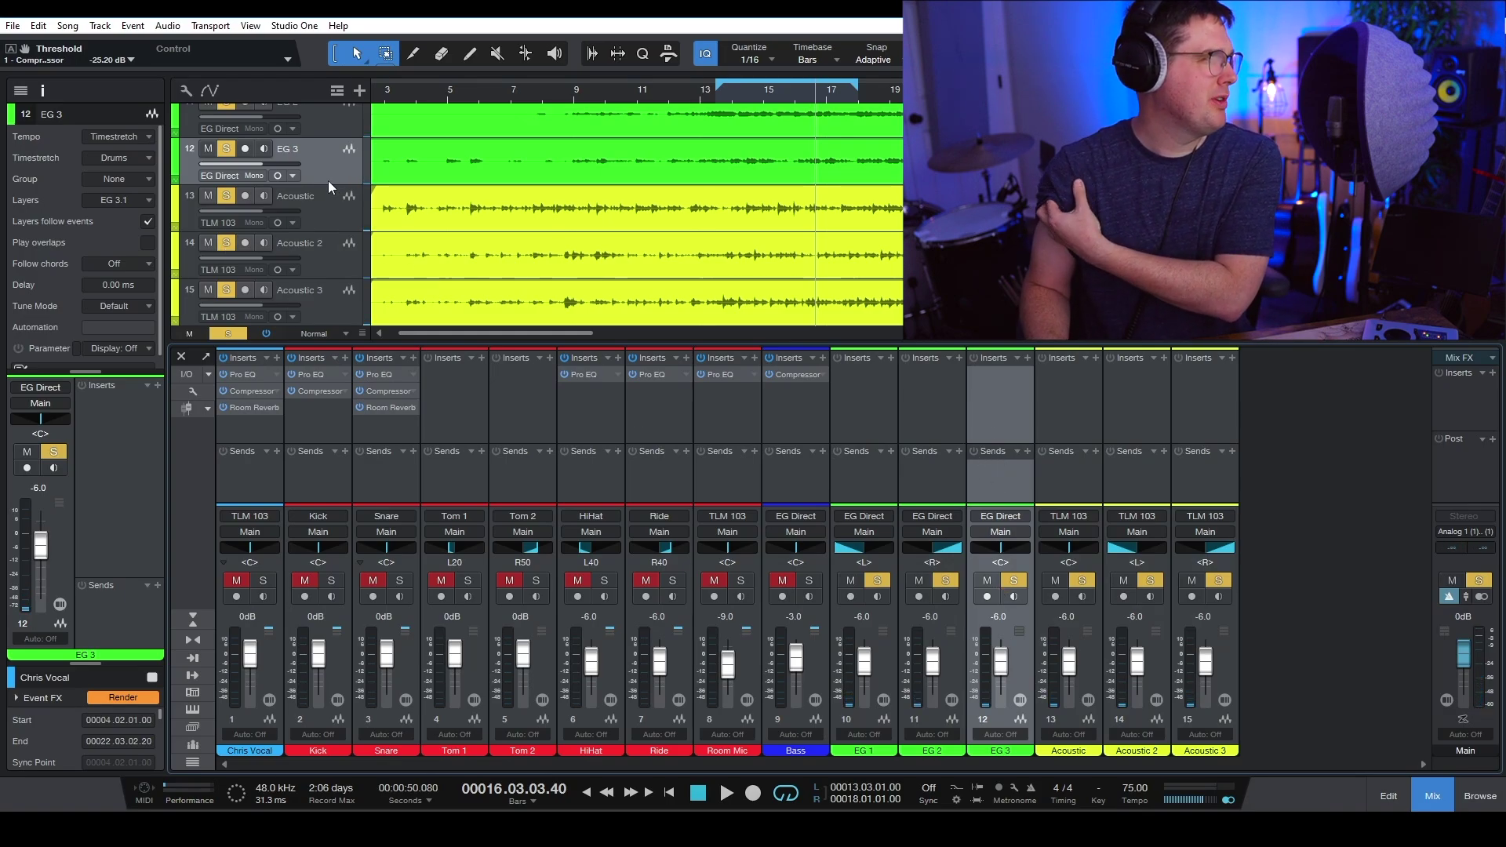
{"action": "left_click", "coordinate": [278, 175]}
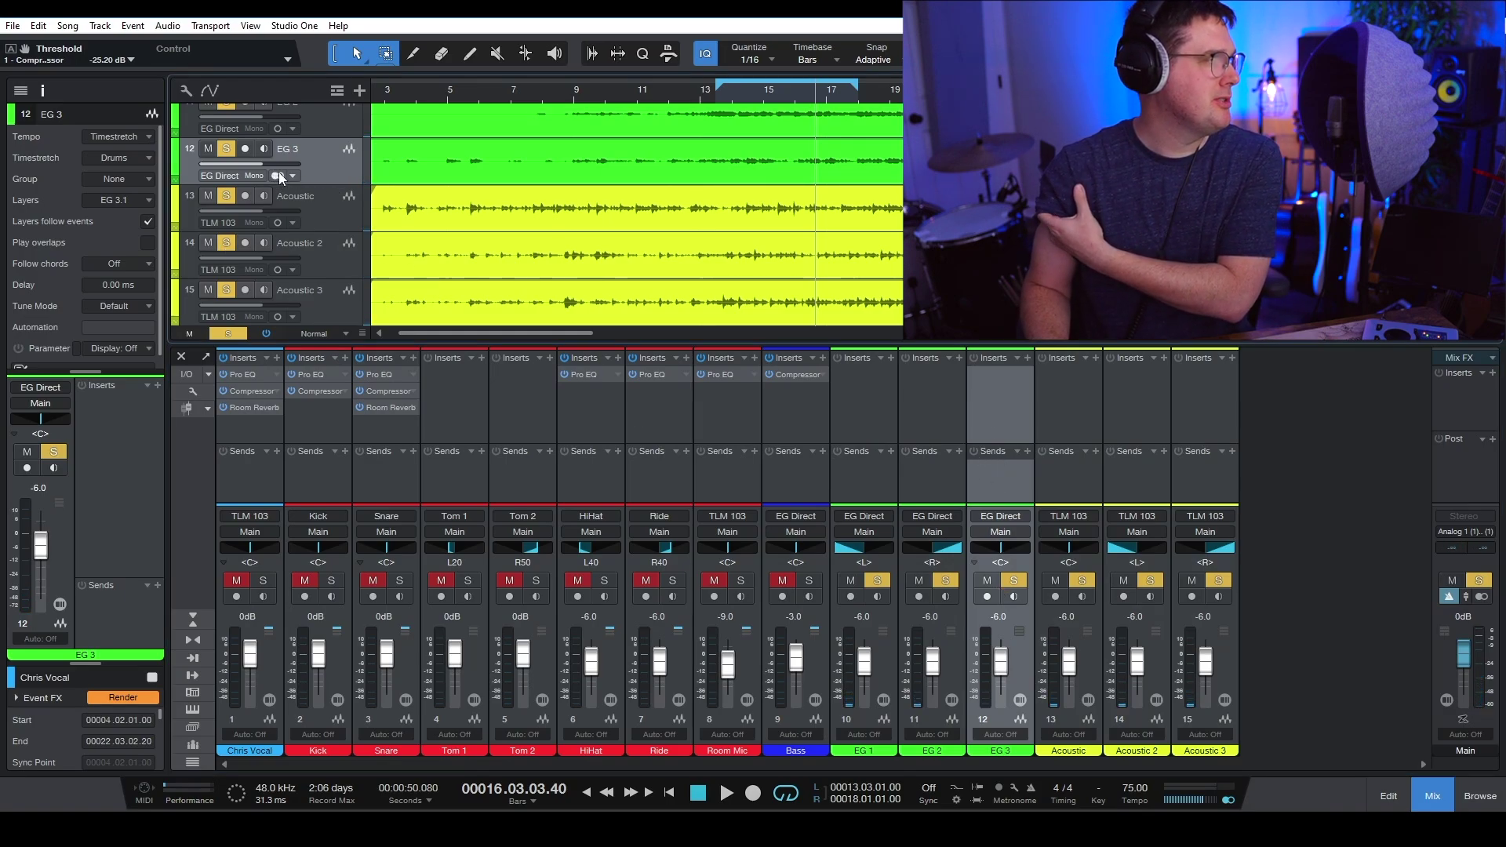
{"action": "left_click", "coordinate": [318, 171]}
{"action": "left_click_drag", "start_coordinate": [395, 407], "coordinate": [991, 382]}
{"action": "left_click", "coordinate": [1039, 237]}
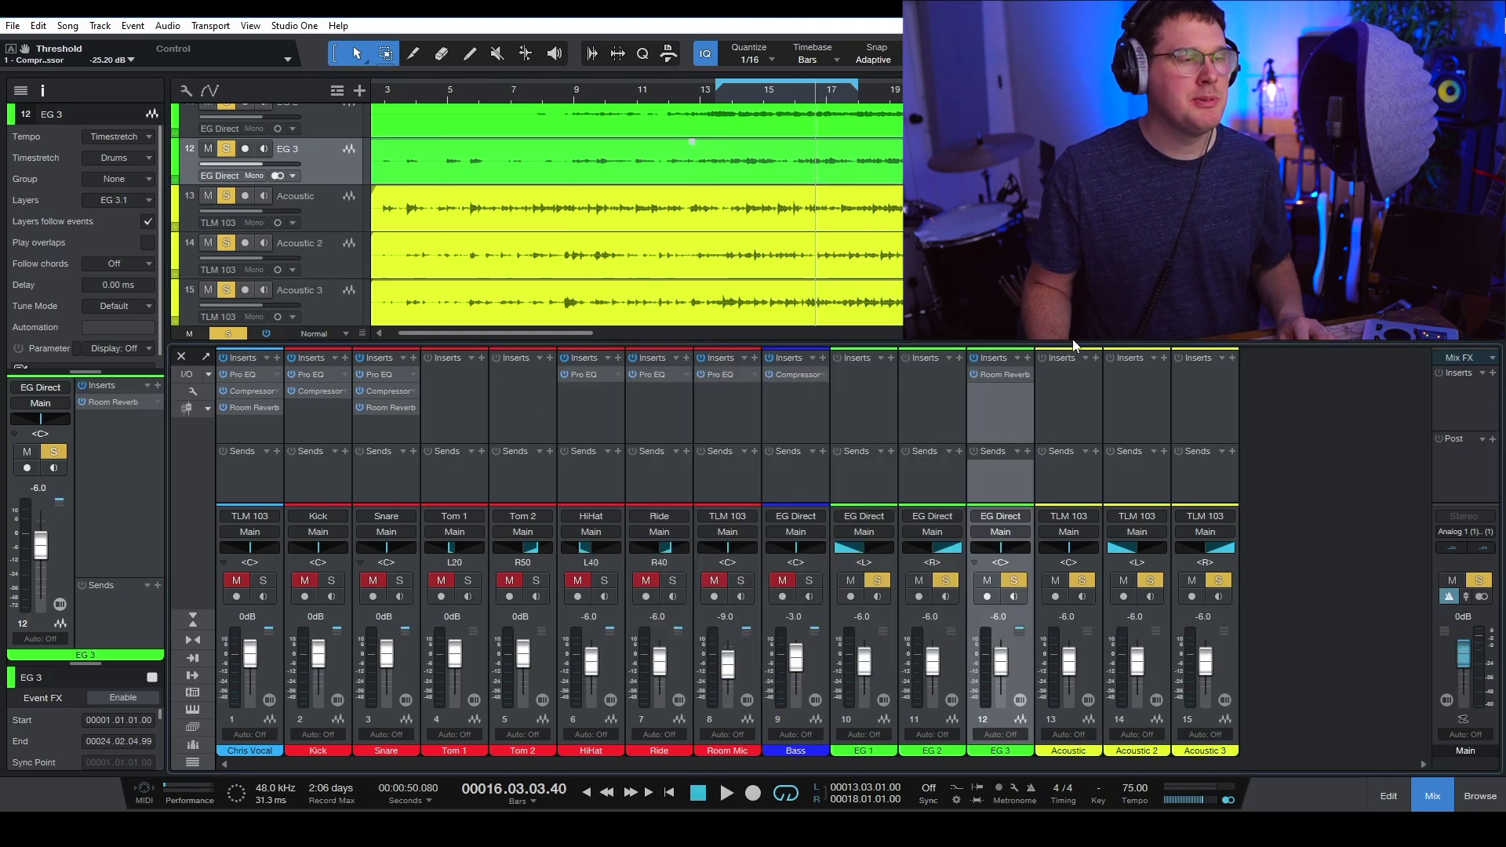
Switch the first Acoustic track to stereo and copy EG 3's Room Reverb to it
{"action": "left_click", "coordinate": [1065, 402]}
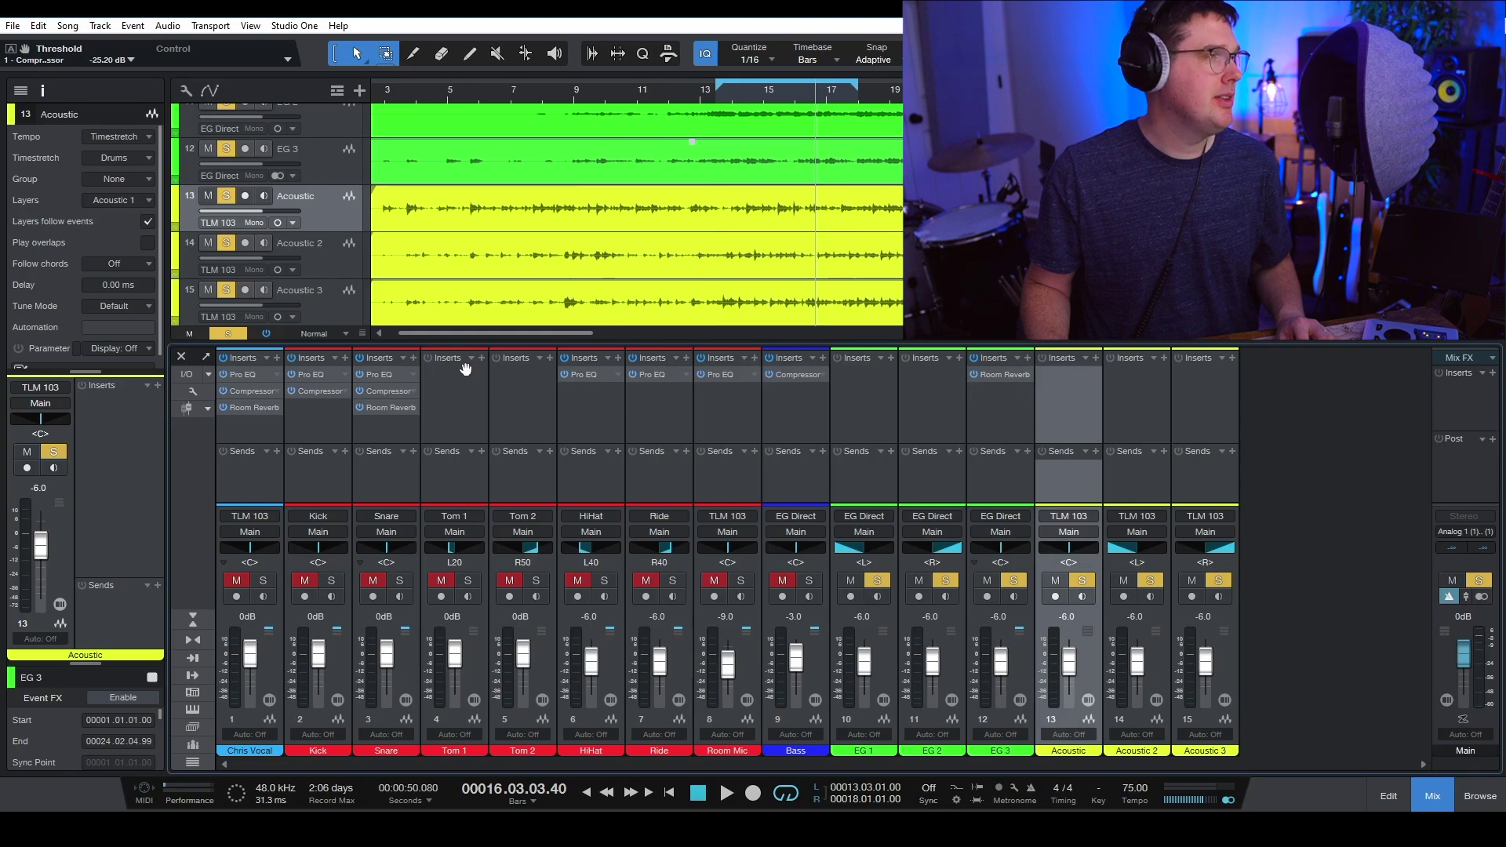
{"action": "left_click", "coordinate": [277, 222]}
{"action": "left_click_drag", "start_coordinate": [994, 375], "coordinate": [1047, 377]}
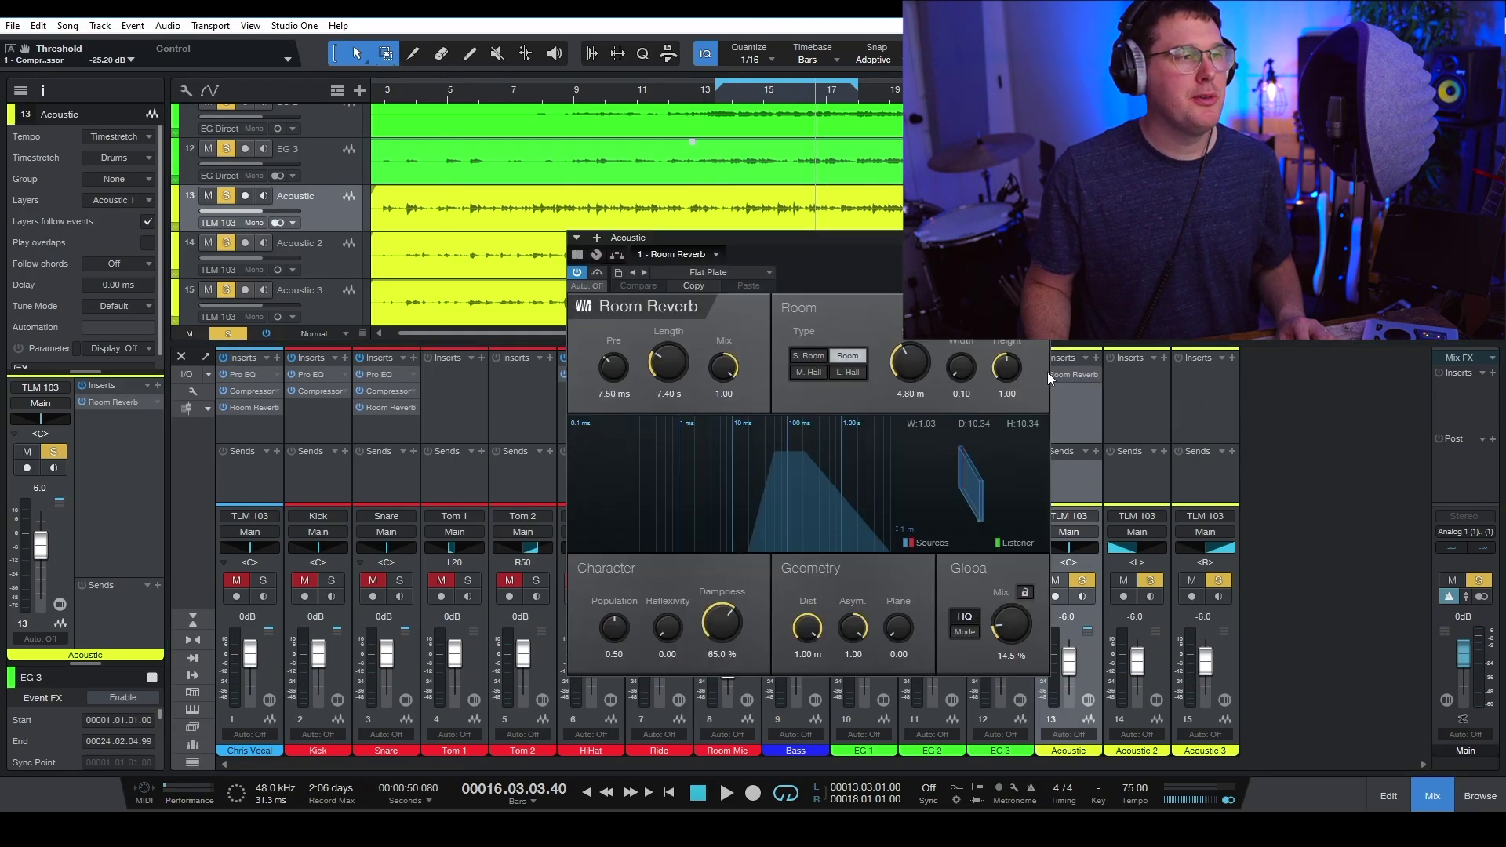
{"action": "left_click", "coordinate": [1041, 237]}
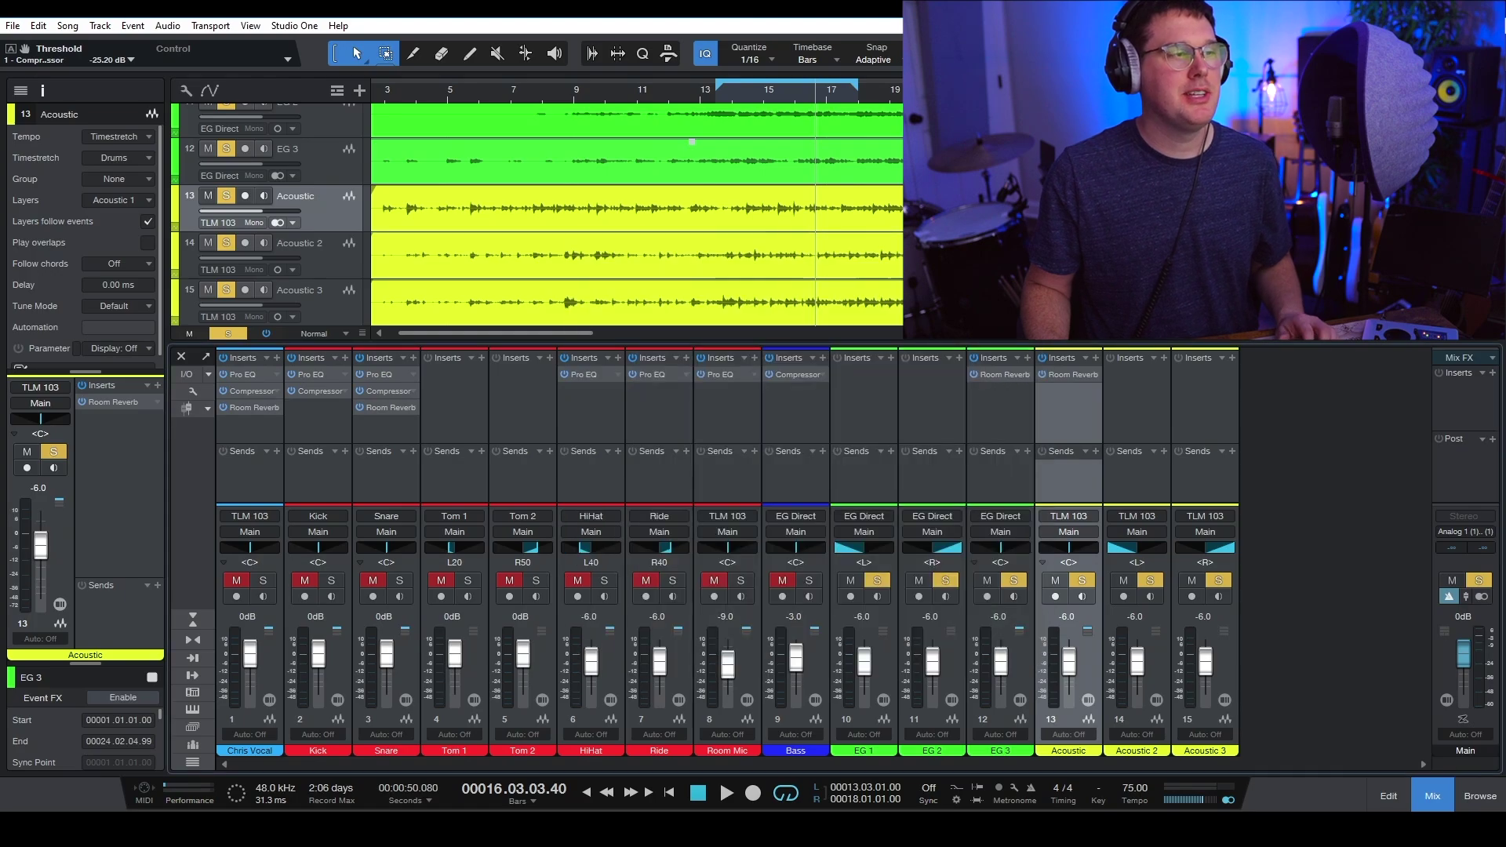
Play the soloed guitars from bar 14 to audition the added reverb
{"action": "left_click", "coordinate": [734, 91]}
{"action": "key", "text": "space"}
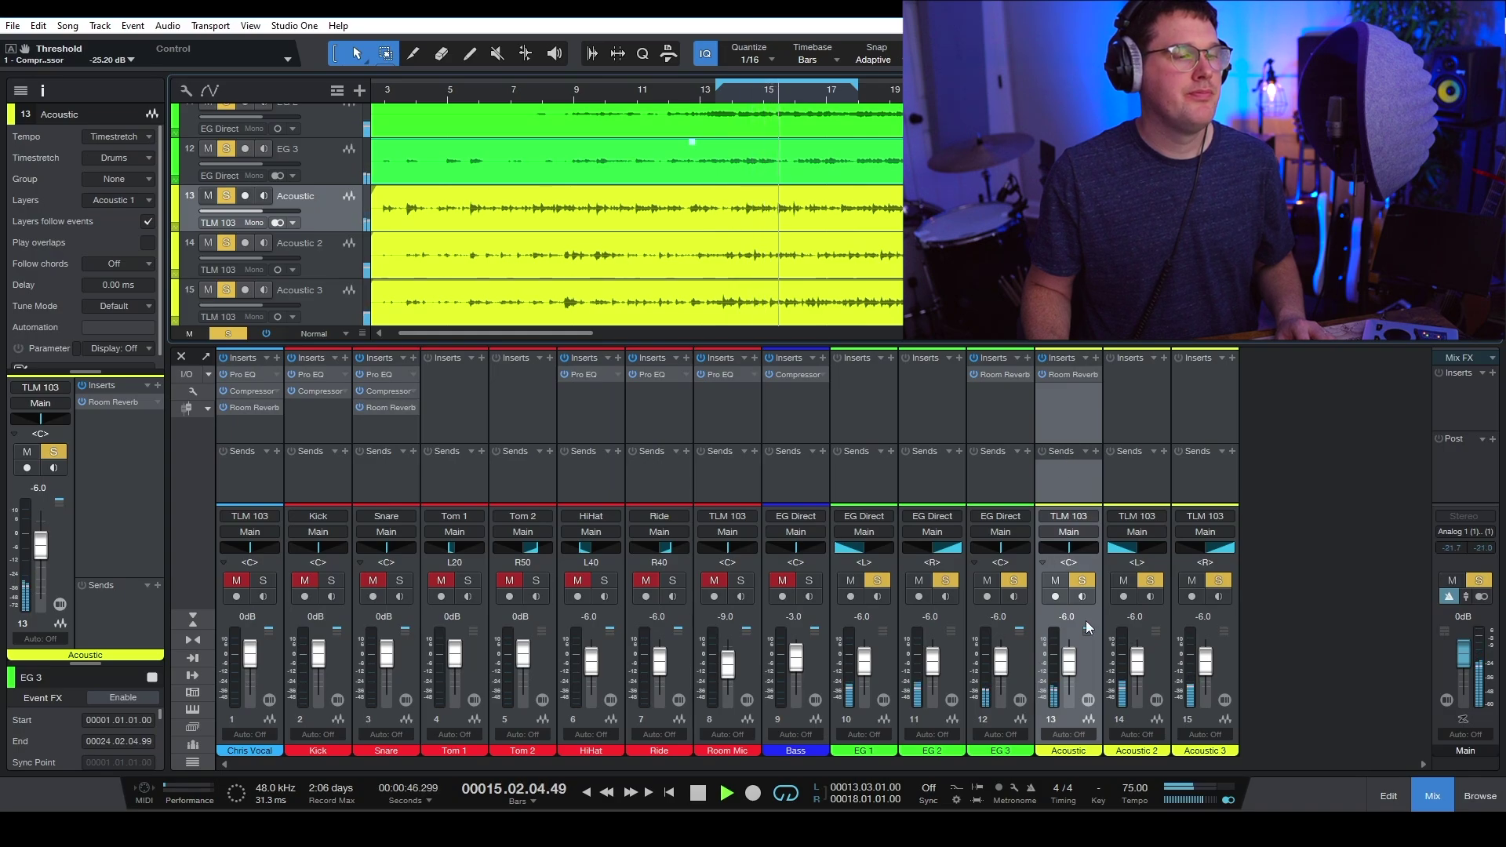
{"action": "key", "text": "space"}
Pan the first Acoustic track to R30 and EG 3 to L30
{"action": "double_click", "coordinate": [1069, 563]}
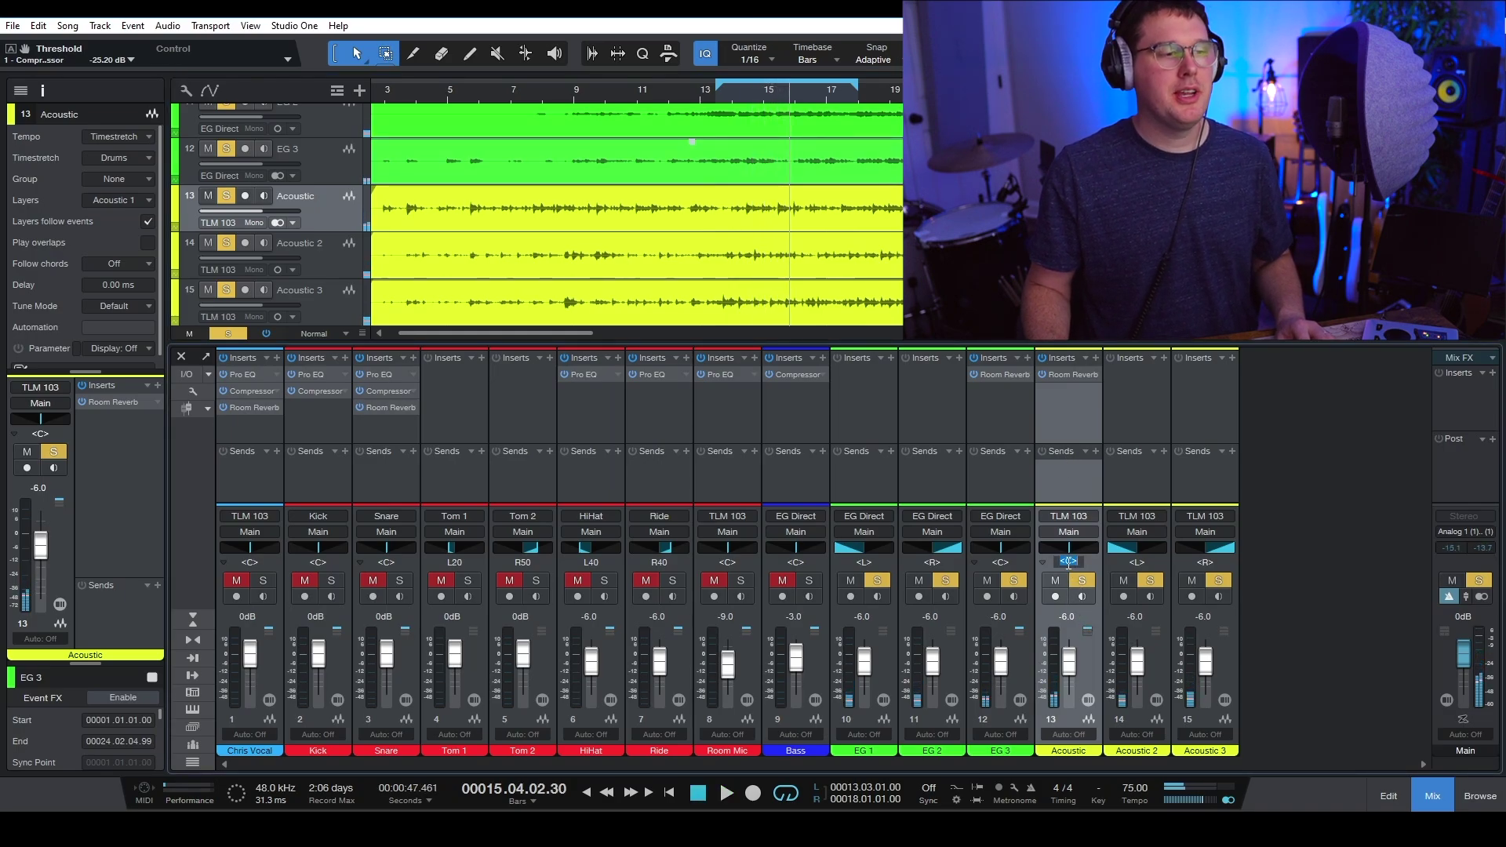
{"action": "type", "text": "r"}
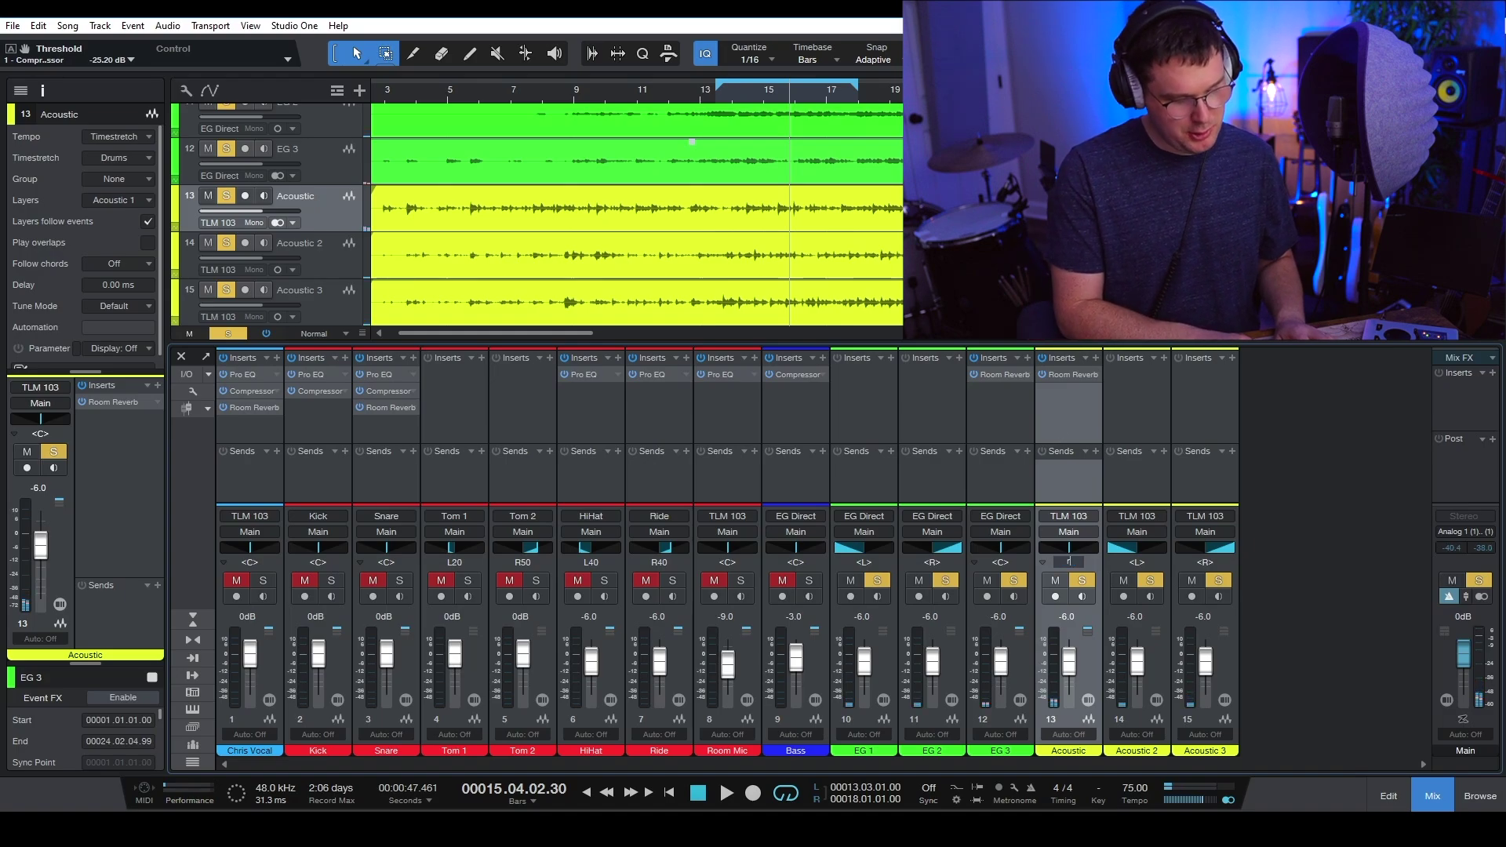
{"action": "type", "text": "30"}
{"action": "key", "text": "Return"}
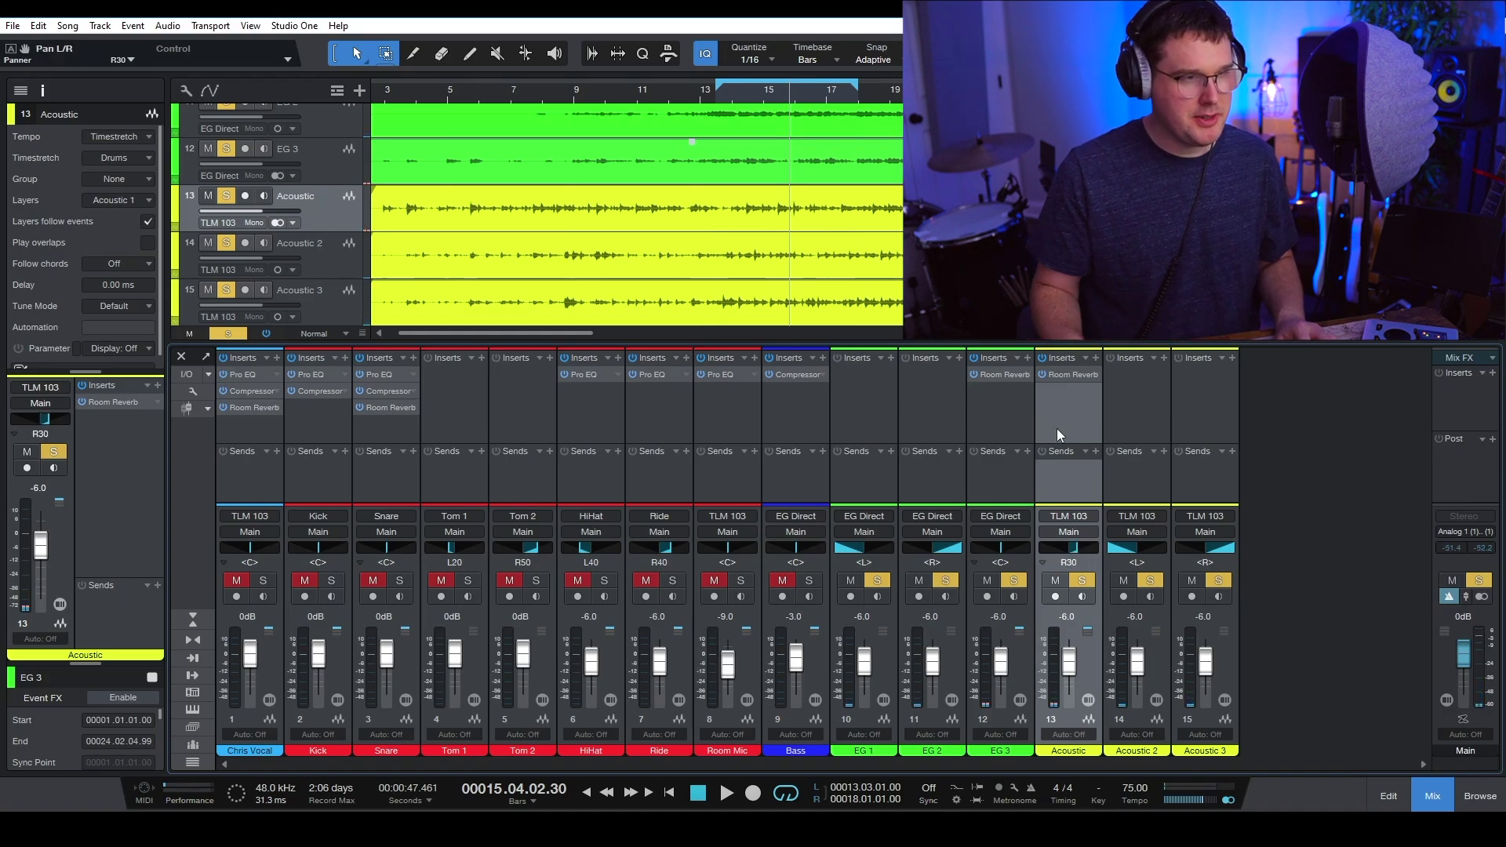
{"action": "double_click", "coordinate": [998, 563]}
{"action": "type", "text": "l30"}
{"action": "key", "text": "Return"}
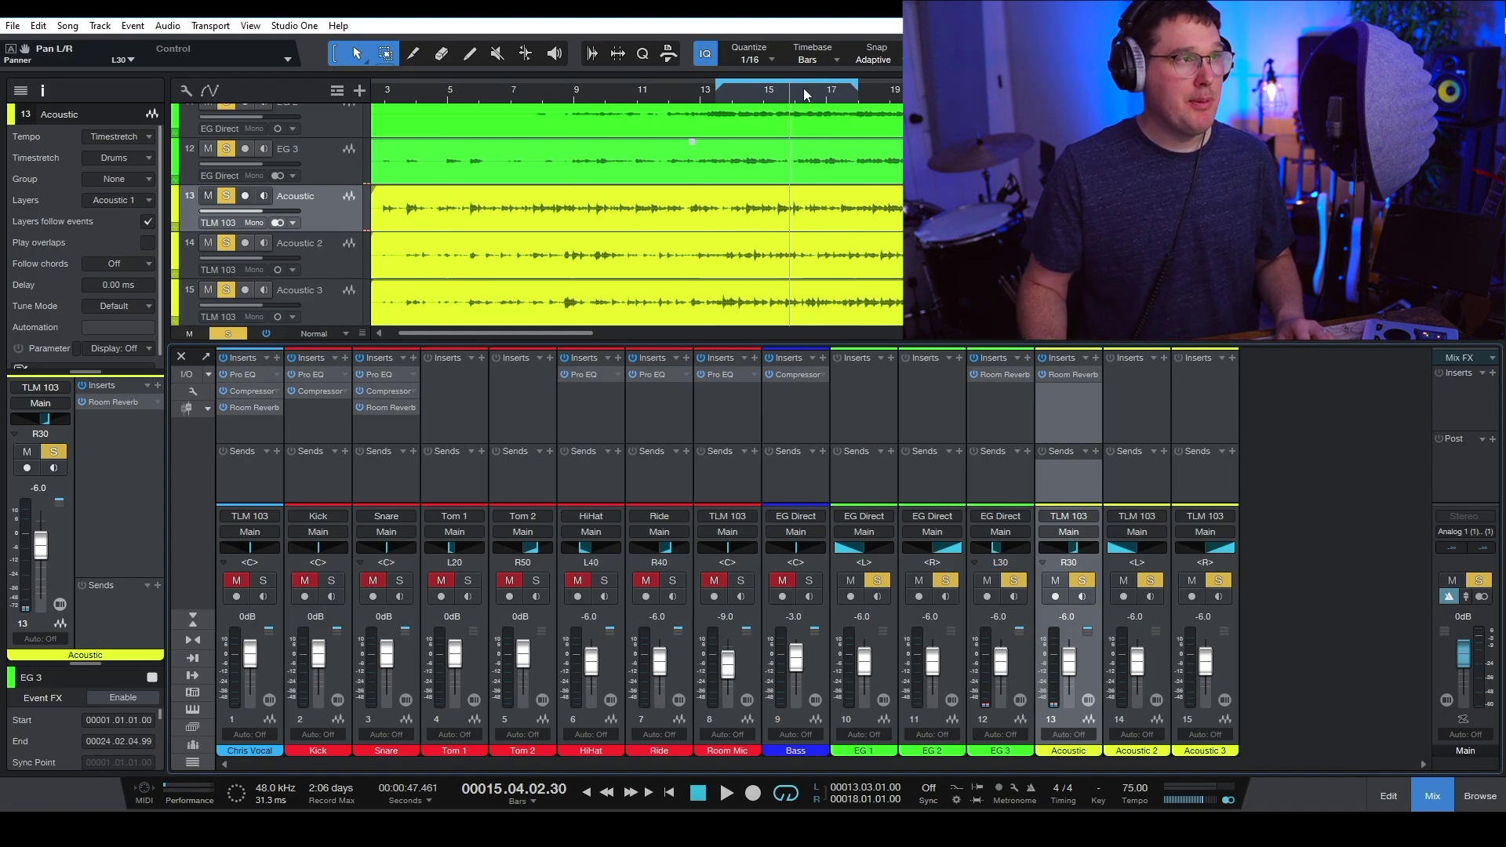
Play from bar 12 with the loop off and unsolo all guitar tracks to hear the full mix
{"action": "left_click", "coordinate": [684, 101]}
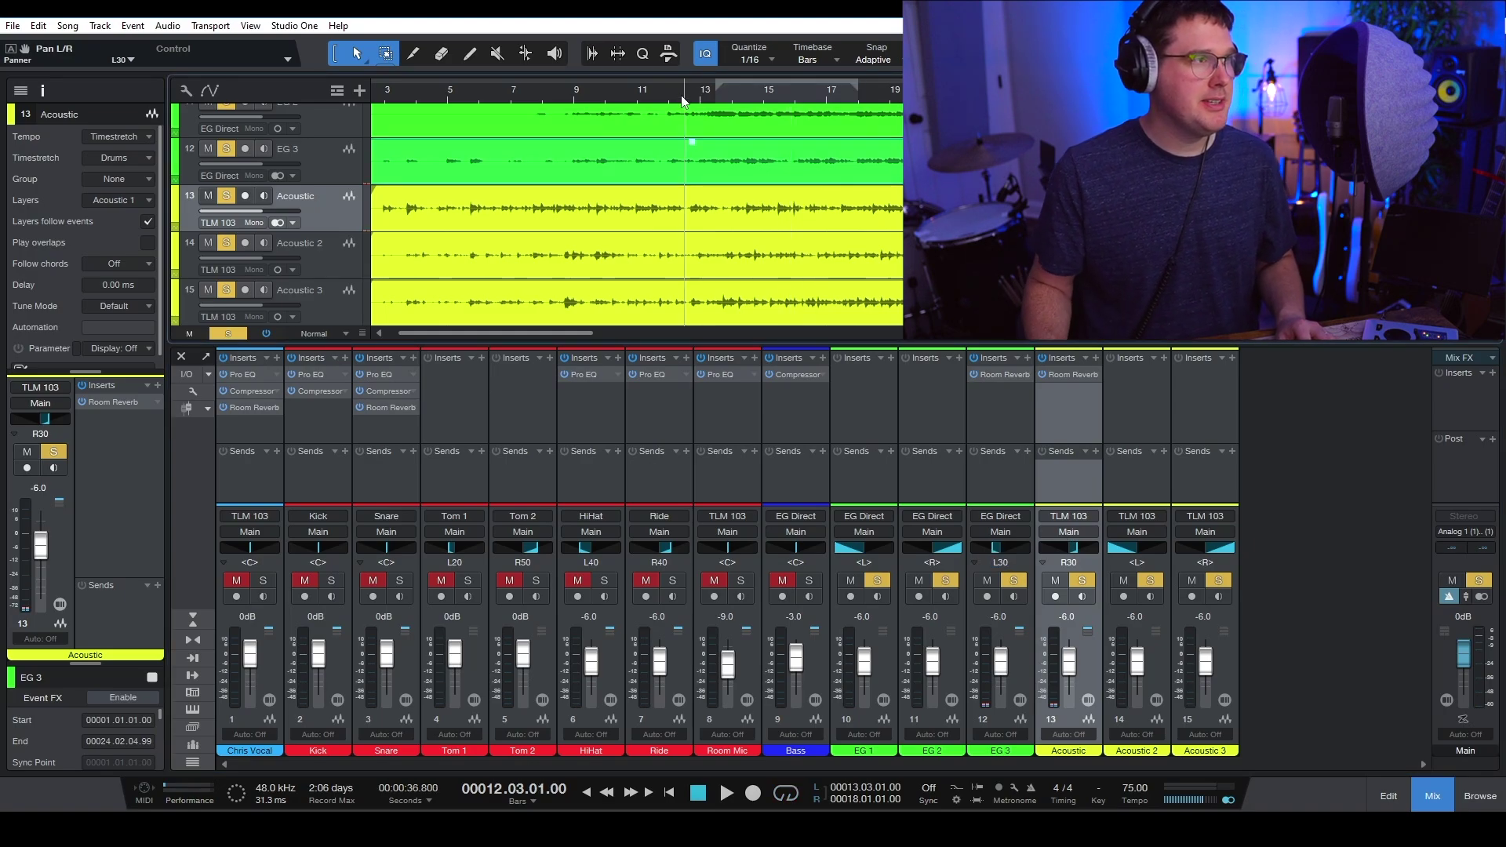
{"action": "scroll", "coordinate": [687, 252], "scroll_direction": "up", "scroll_amount": 10}
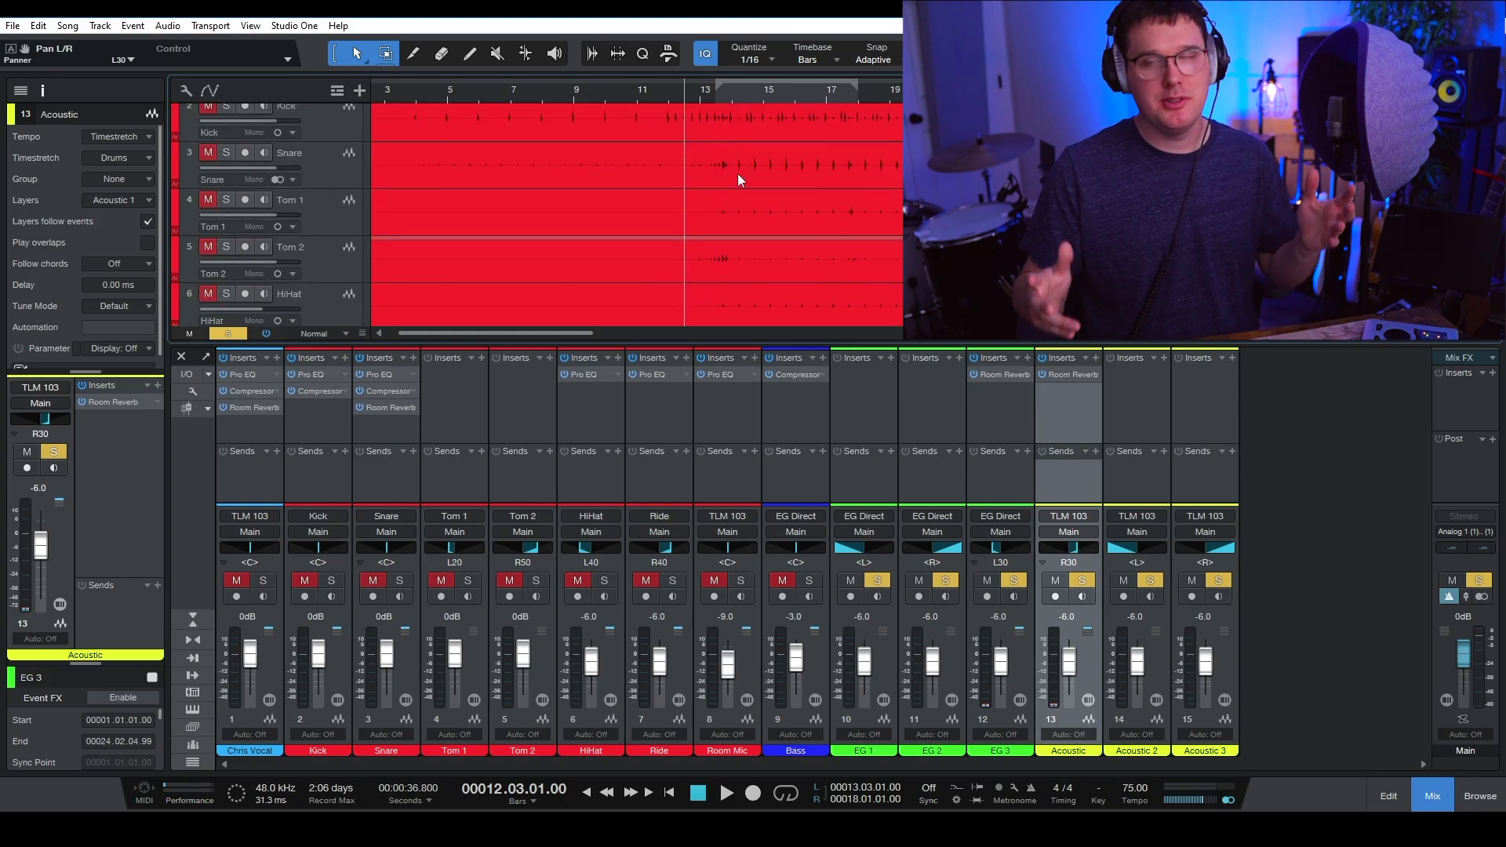
{"action": "key", "text": "space"}
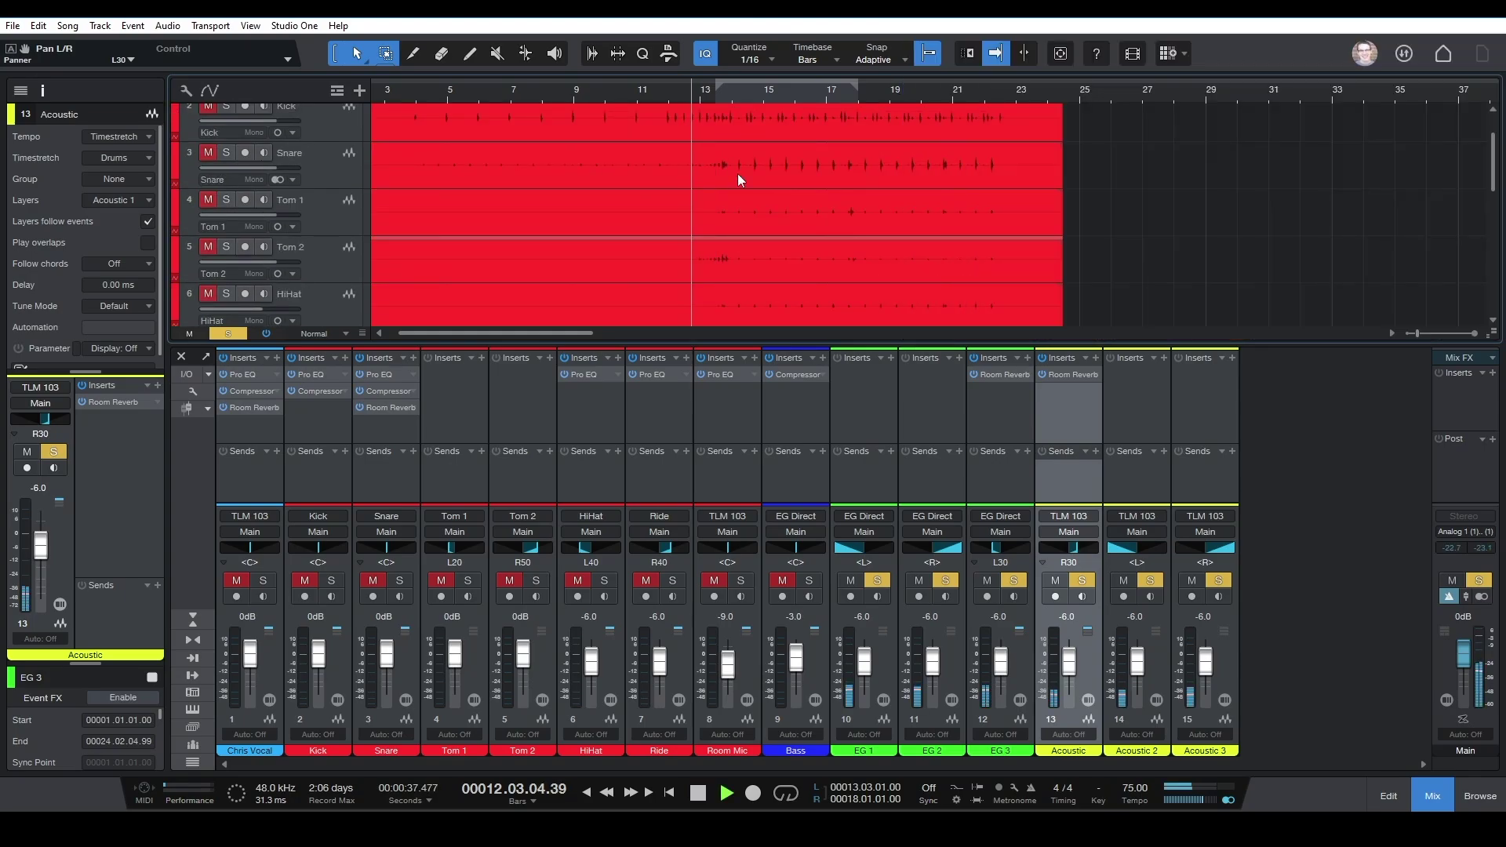
{"action": "left_click", "coordinate": [858, 412]}
{"action": "left_click", "coordinate": [1145, 410], "text": "shift"}
{"action": "key", "text": "s"}
{"action": "left_click", "coordinate": [1213, 411]}
{"action": "key", "text": "s"}
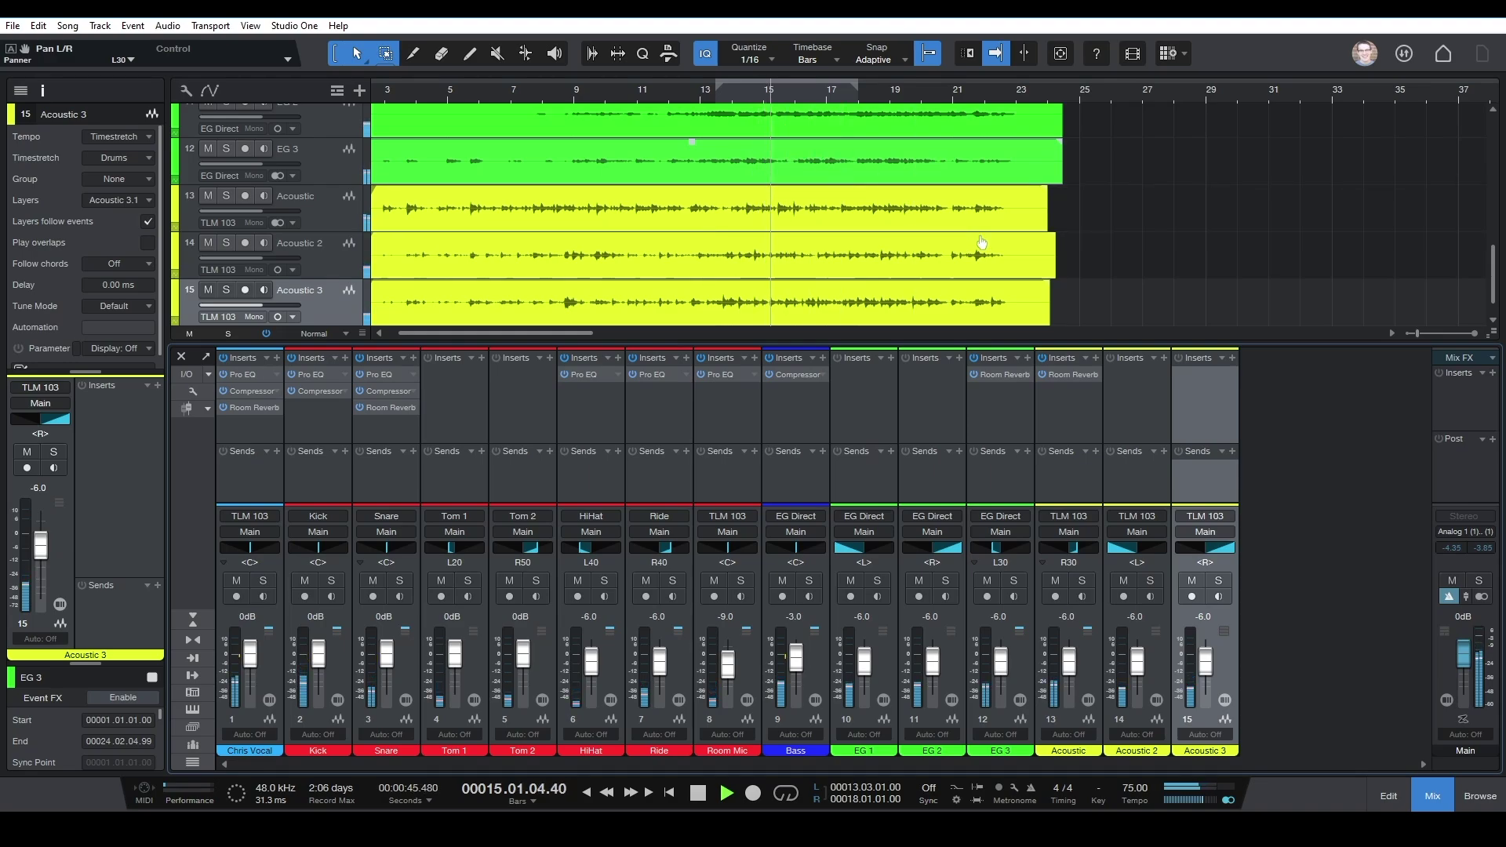
Set the low cut of the vocal track's Pro EQ to 122 Hz during playback
{"action": "scroll", "coordinate": [902, 297], "scroll_direction": "up", "scroll_amount": 10}
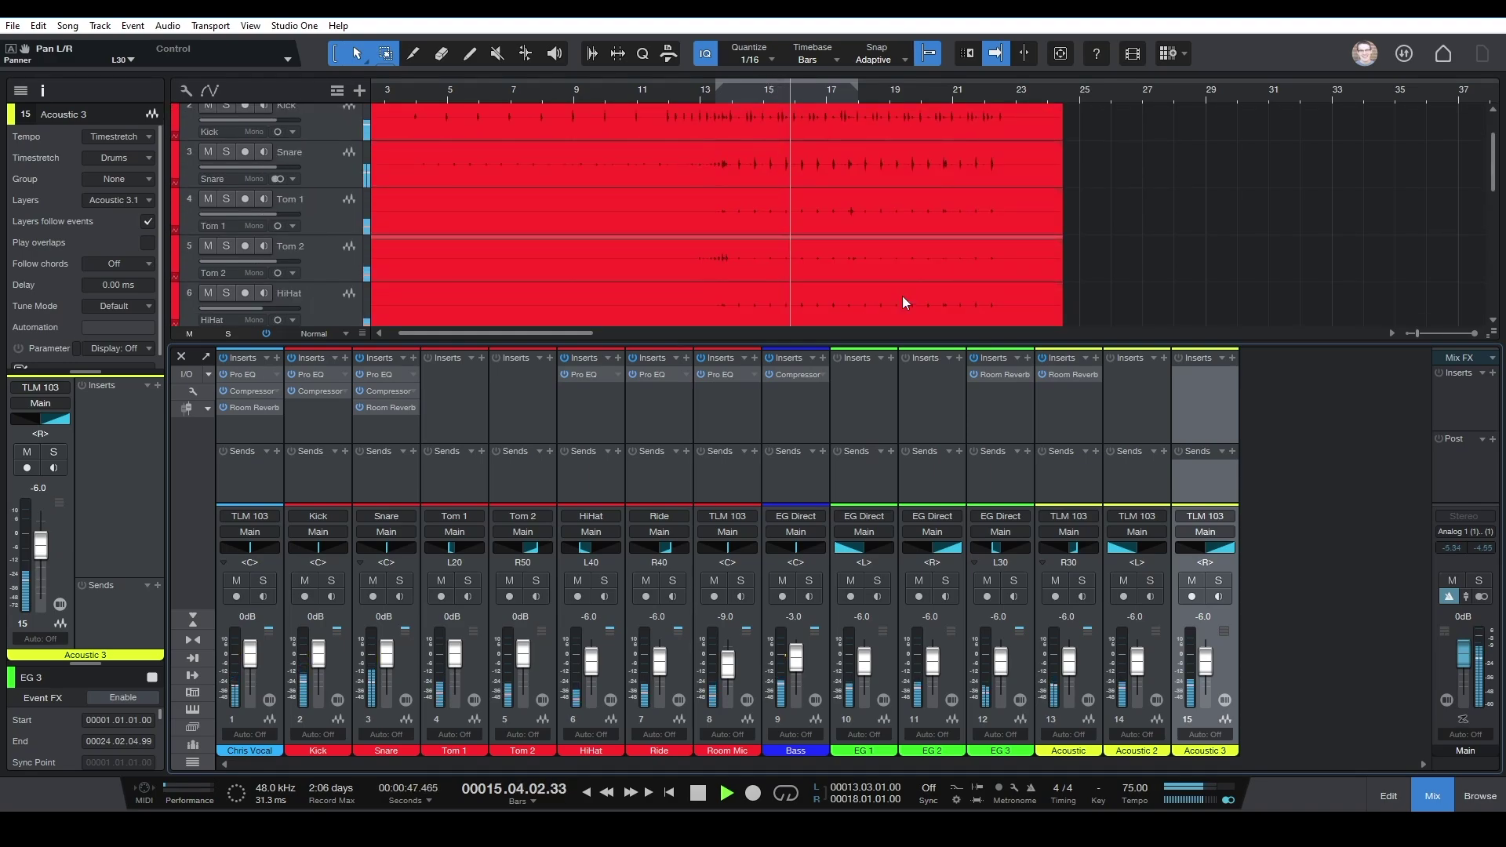
{"action": "scroll", "coordinate": [902, 295], "scroll_direction": "up", "scroll_amount": 2}
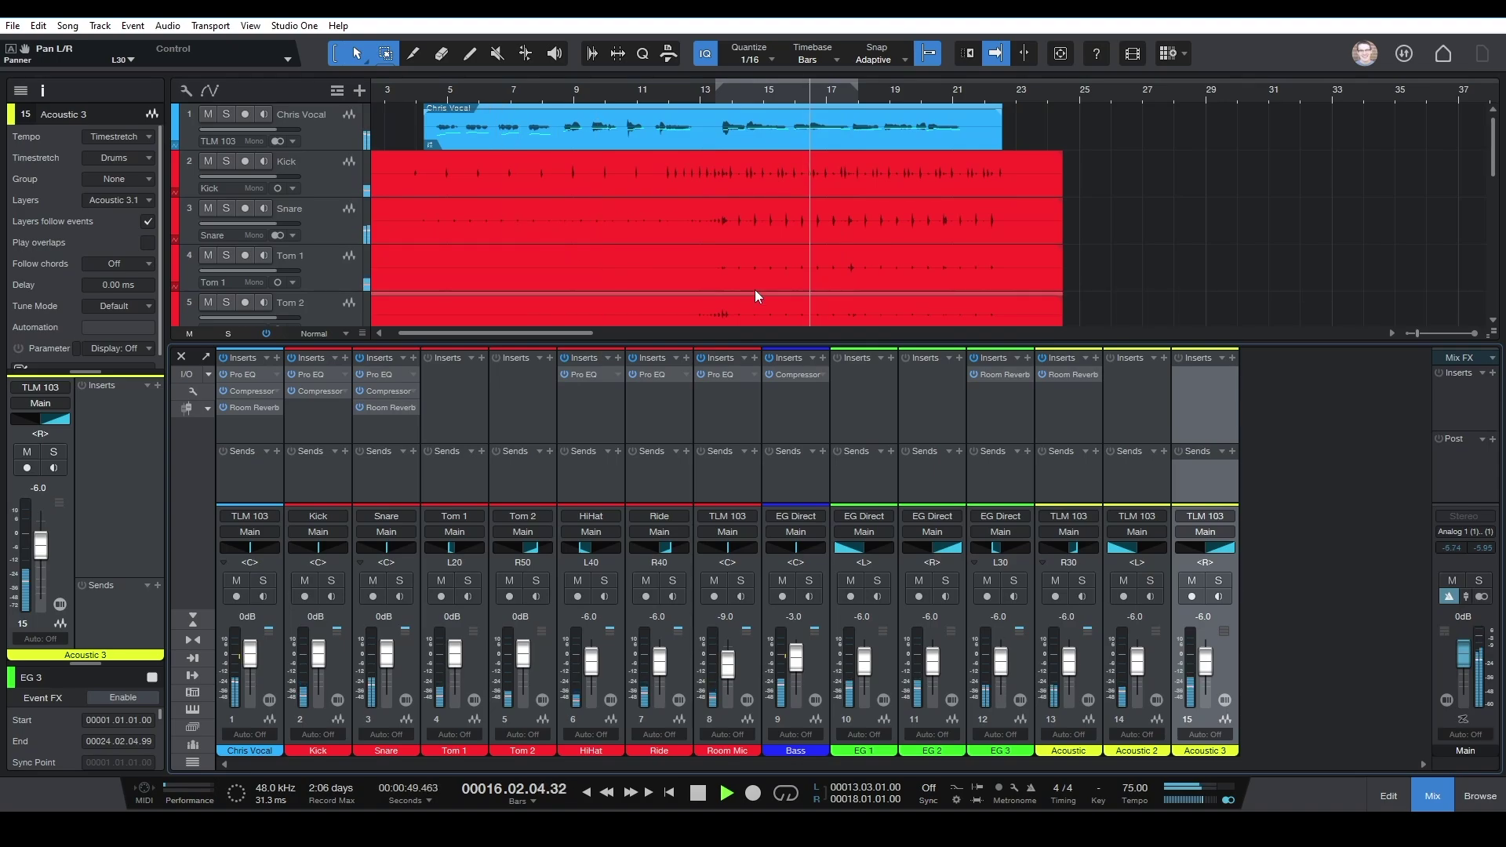
{"action": "left_click", "coordinate": [254, 374]}
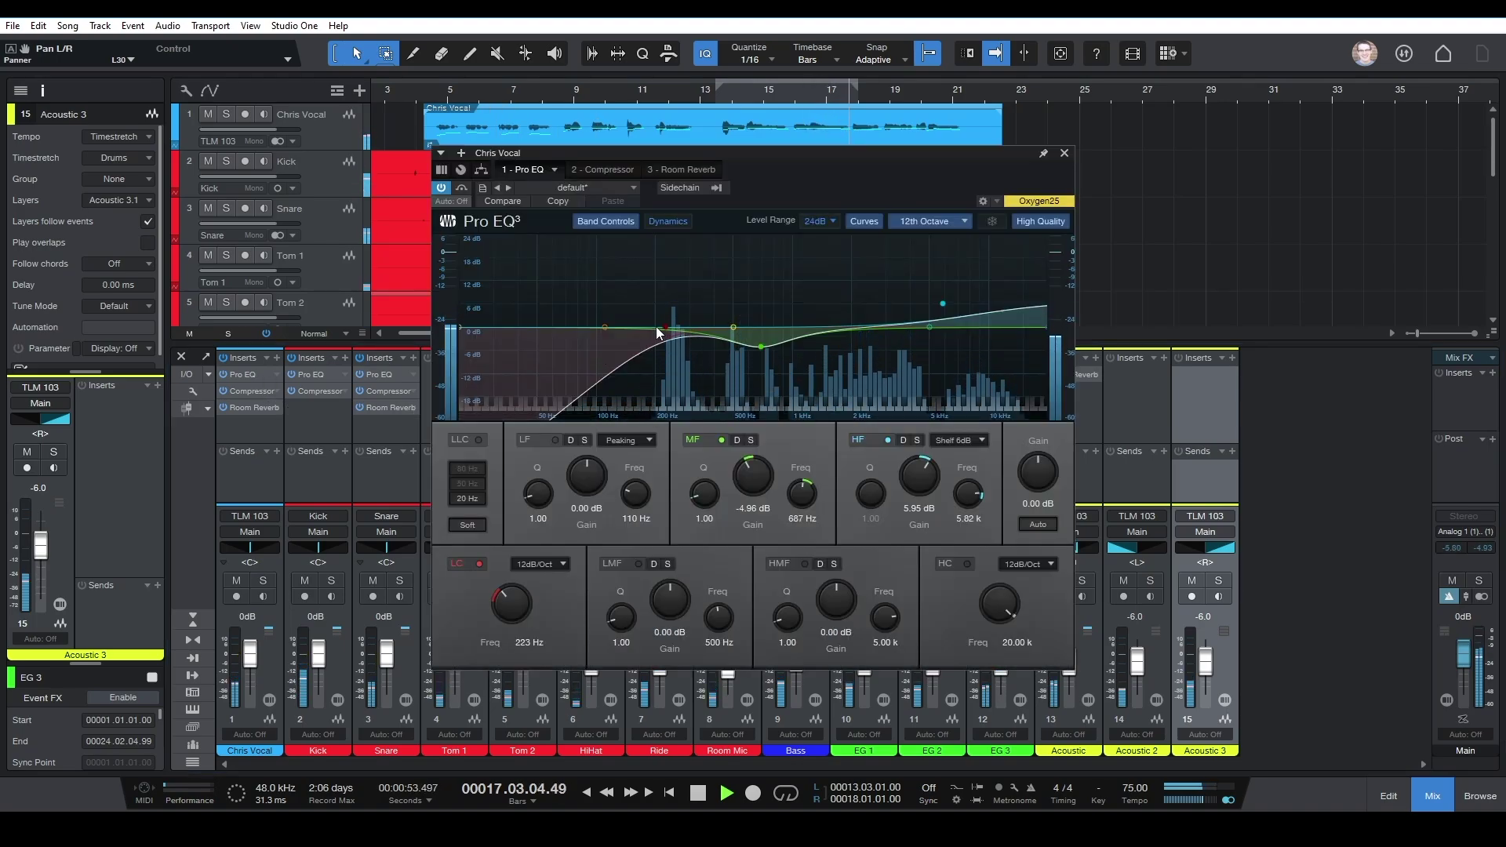
{"action": "left_click_drag", "start_coordinate": [647, 329], "coordinate": [613, 328]}
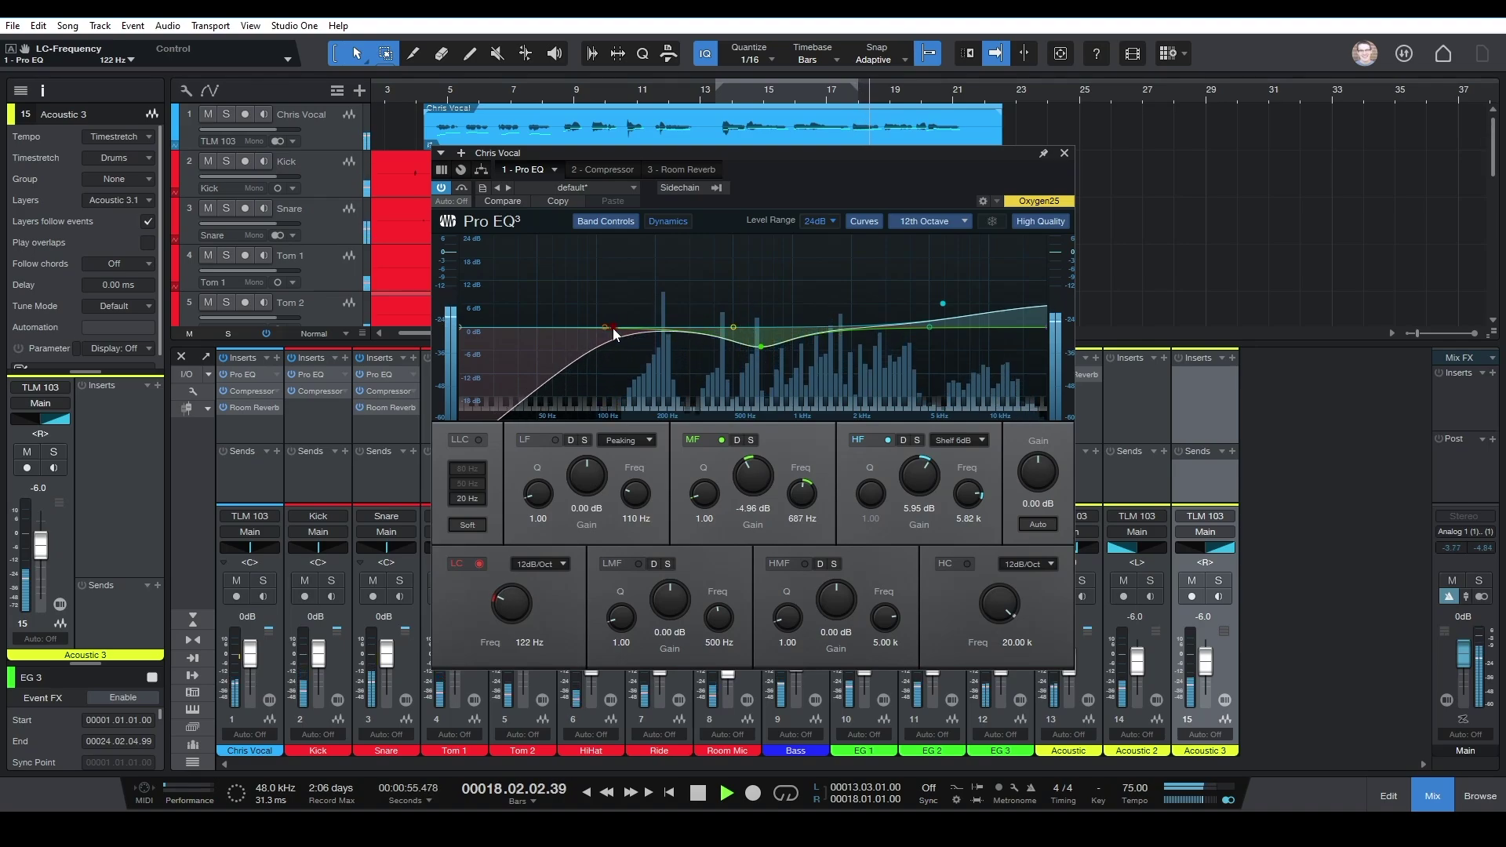
Set the vocal Compressor's threshold to -32.56 dB and makeup gain to 7.44 dB, and check the vocal's Room Reverb
{"action": "left_click", "coordinate": [620, 169]}
{"action": "left_click_drag", "start_coordinate": [475, 264], "coordinate": [475, 268]}
{"action": "left_click_drag", "start_coordinate": [1056, 280], "coordinate": [1056, 265]}
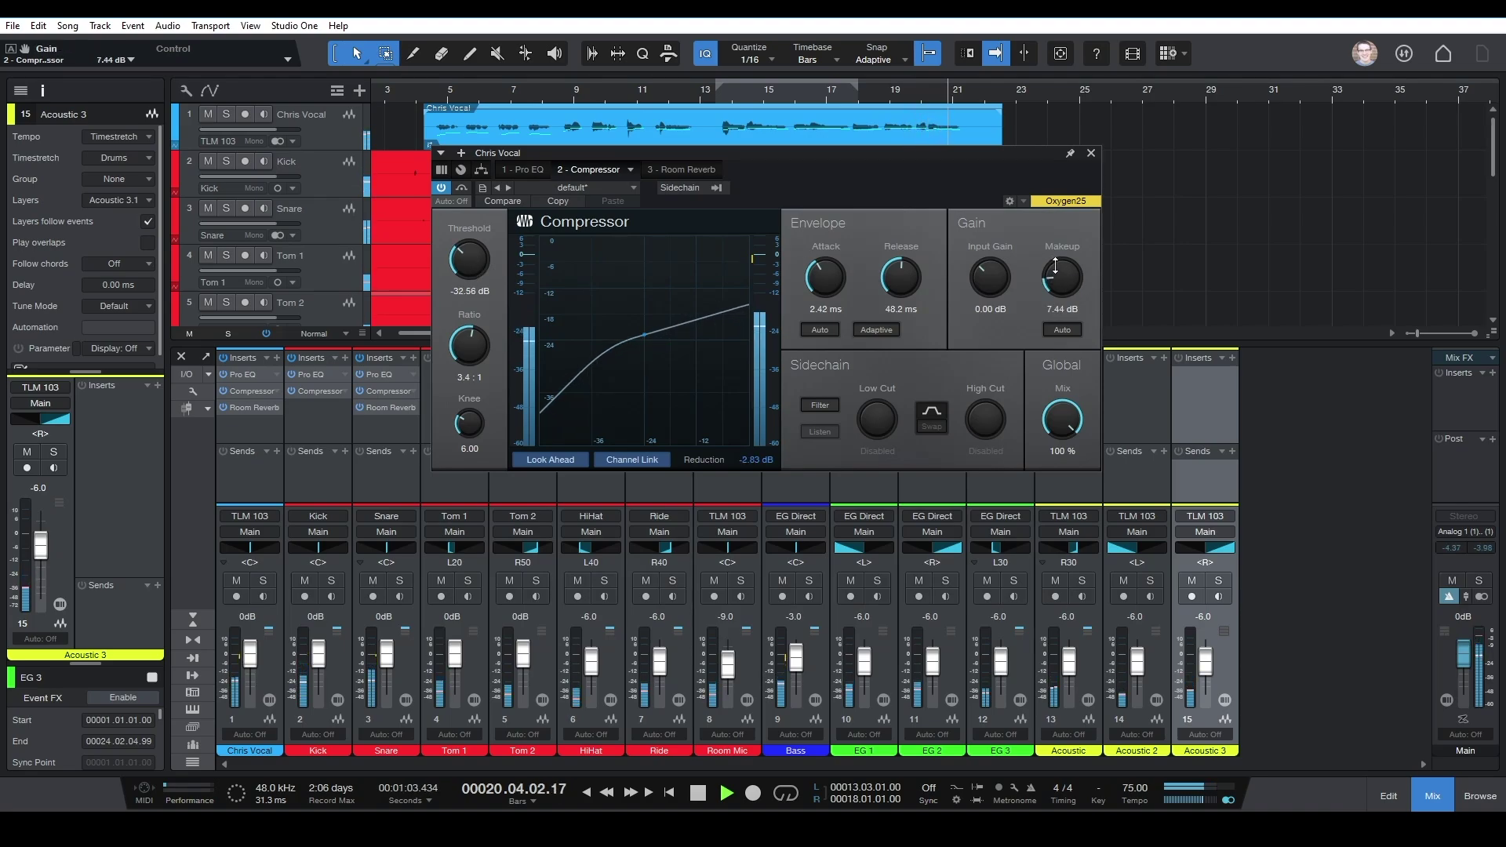
{"action": "left_click", "coordinate": [679, 168]}
{"action": "left_click", "coordinate": [1090, 153]}
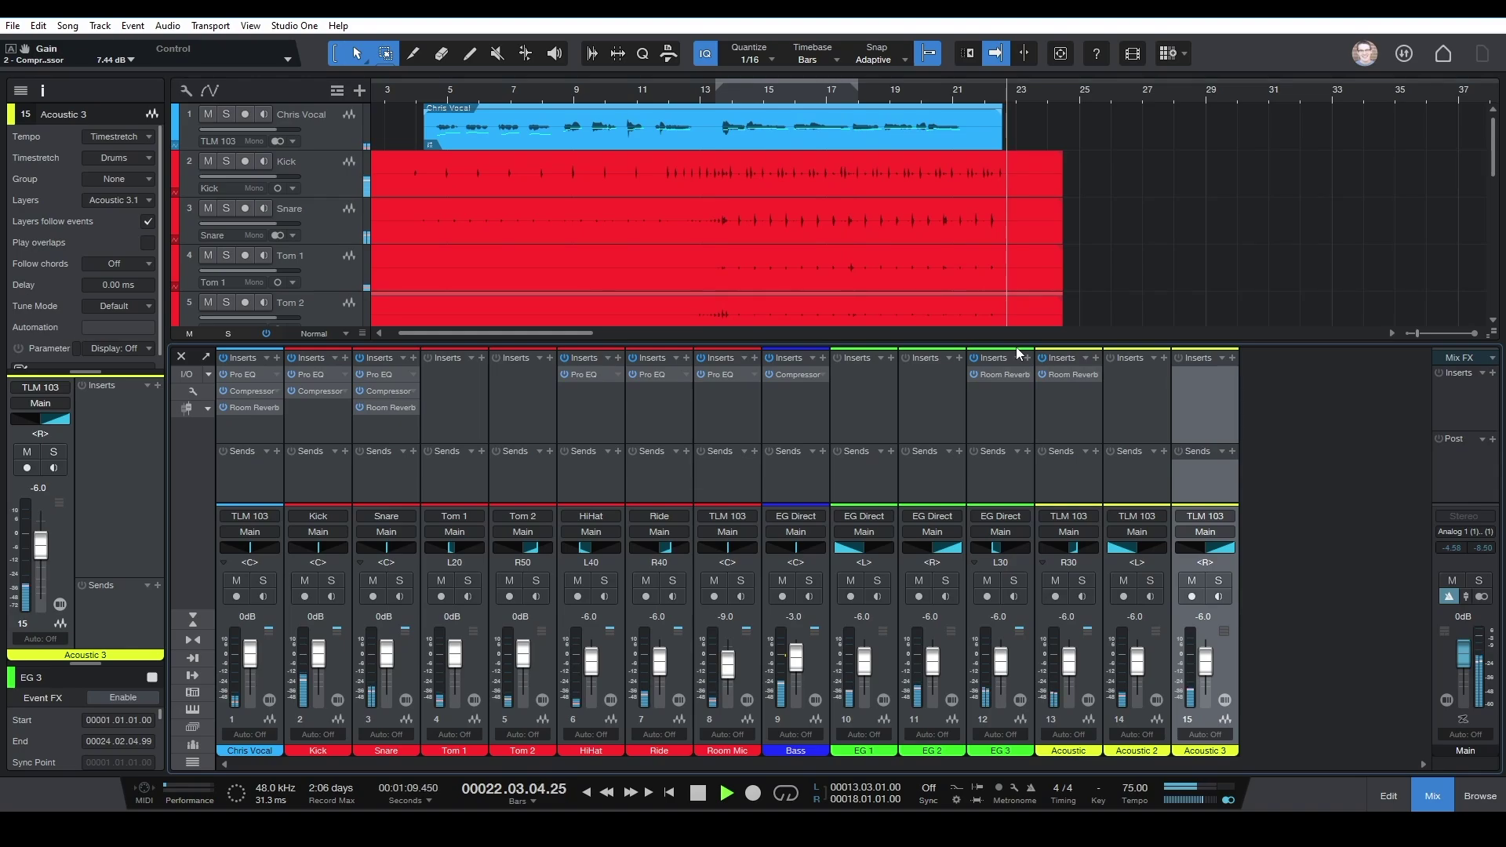
Stop playback and insert a PreSonus Limiter on the Main output channel
{"action": "key", "text": "space"}
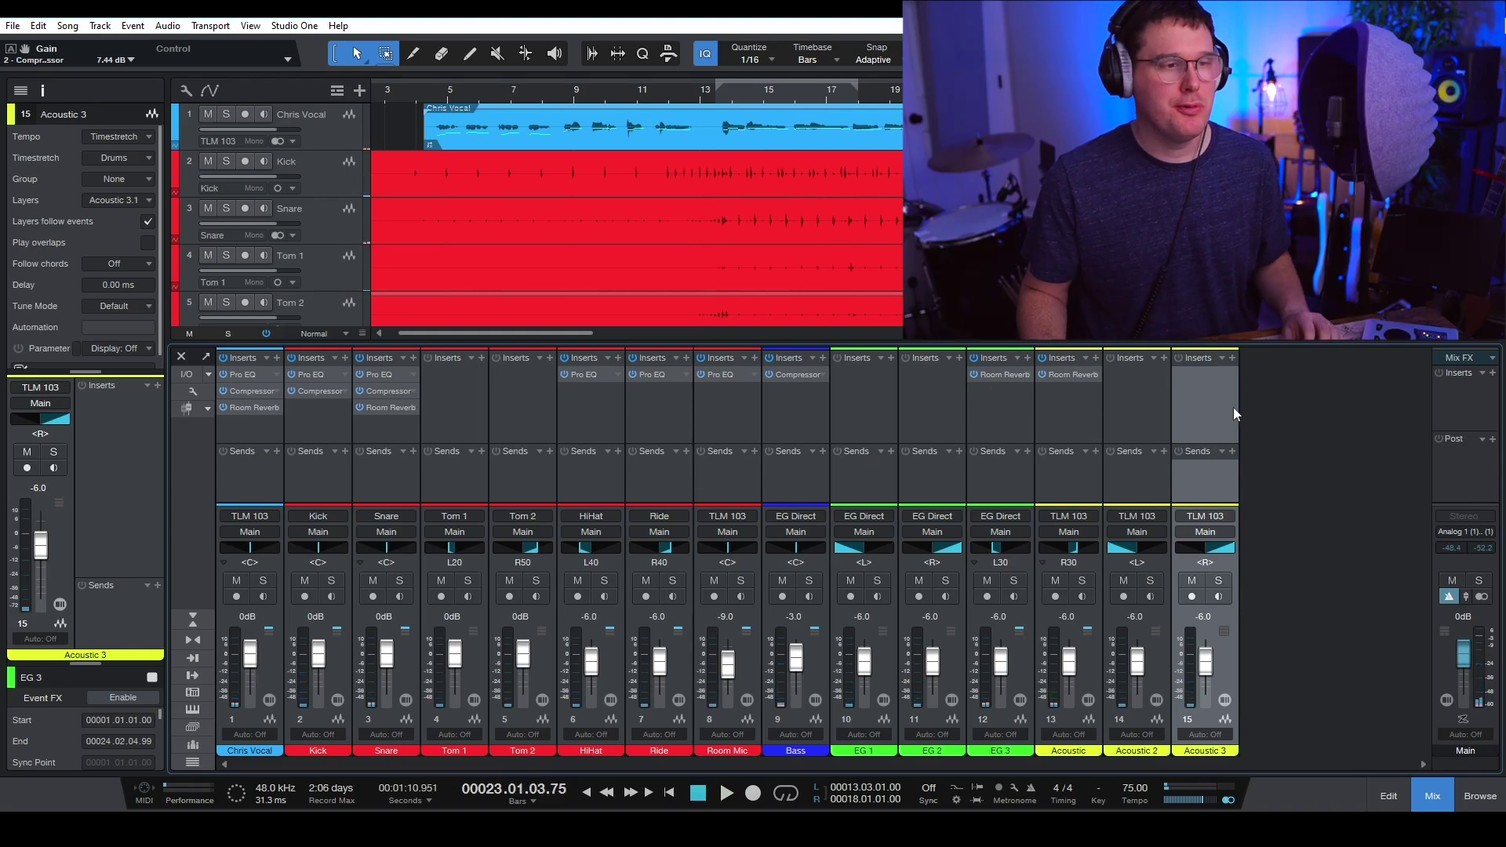
{"action": "left_click", "coordinate": [1451, 417]}
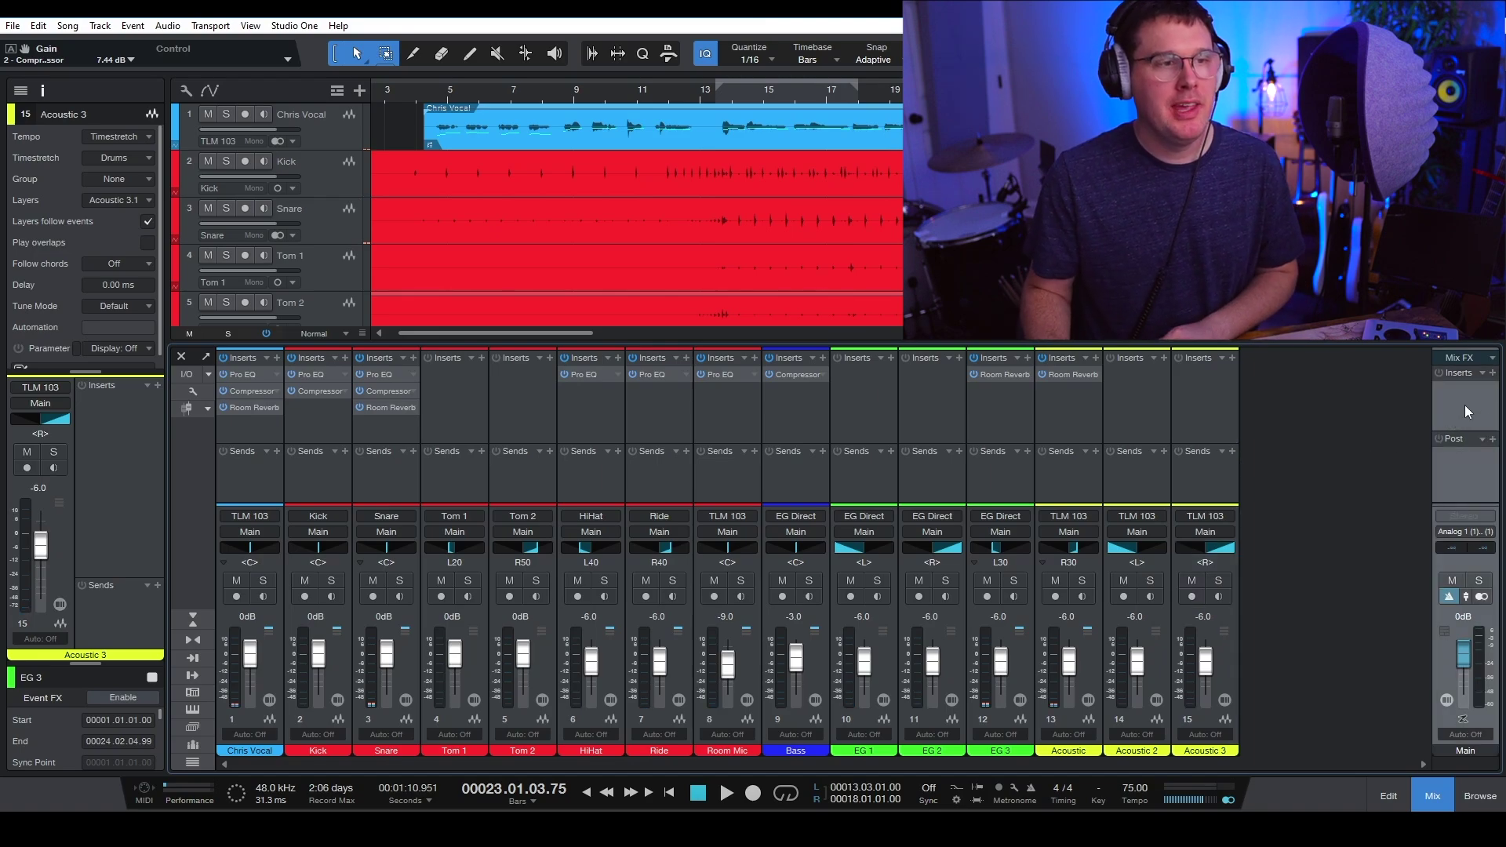
{"action": "left_click", "coordinate": [1494, 375]}
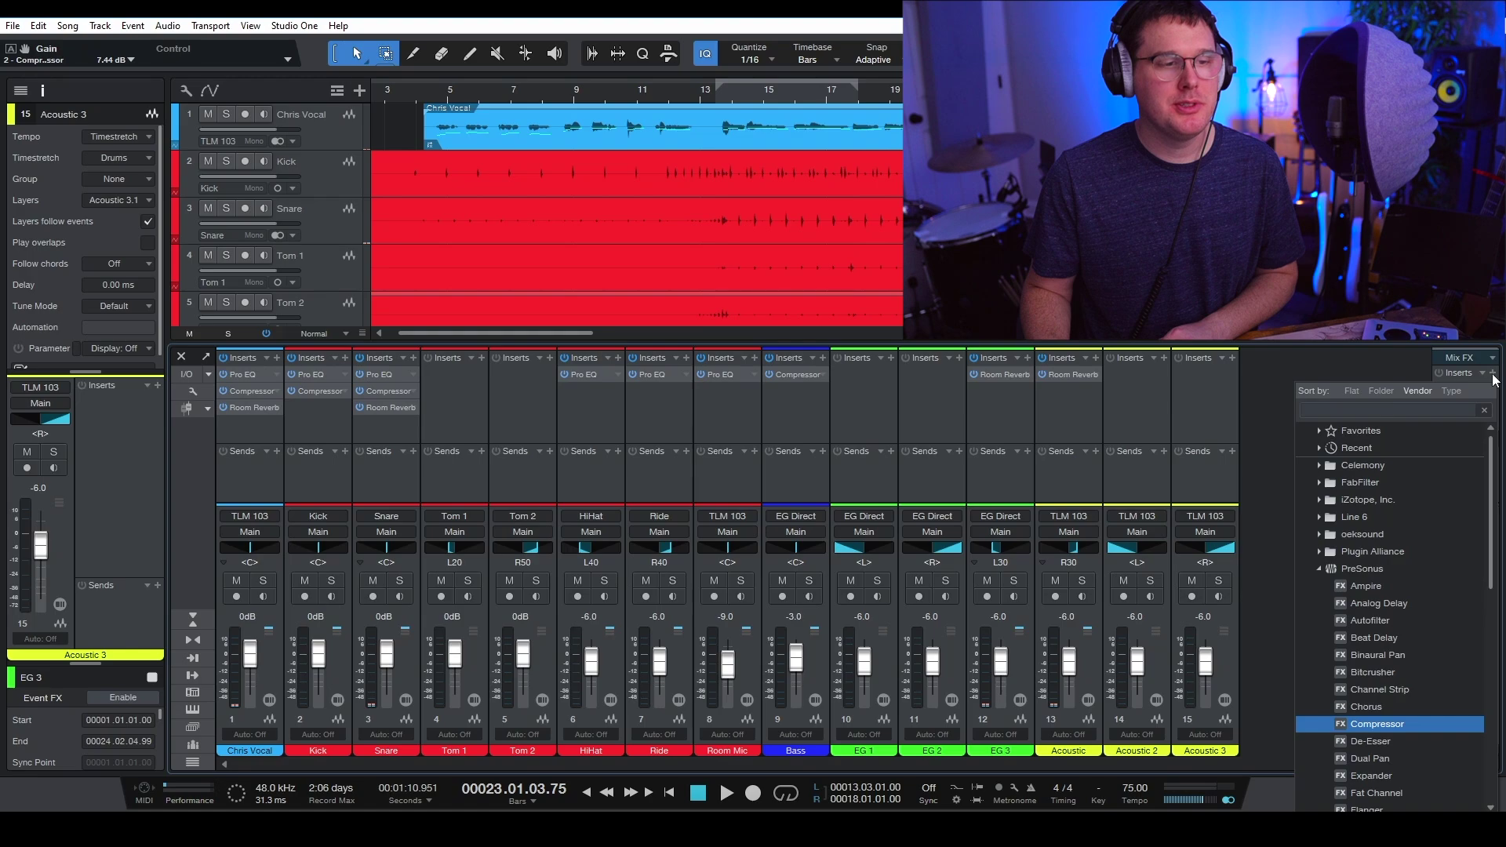
{"action": "scroll", "coordinate": [1427, 712], "scroll_direction": "down", "scroll_amount": 5}
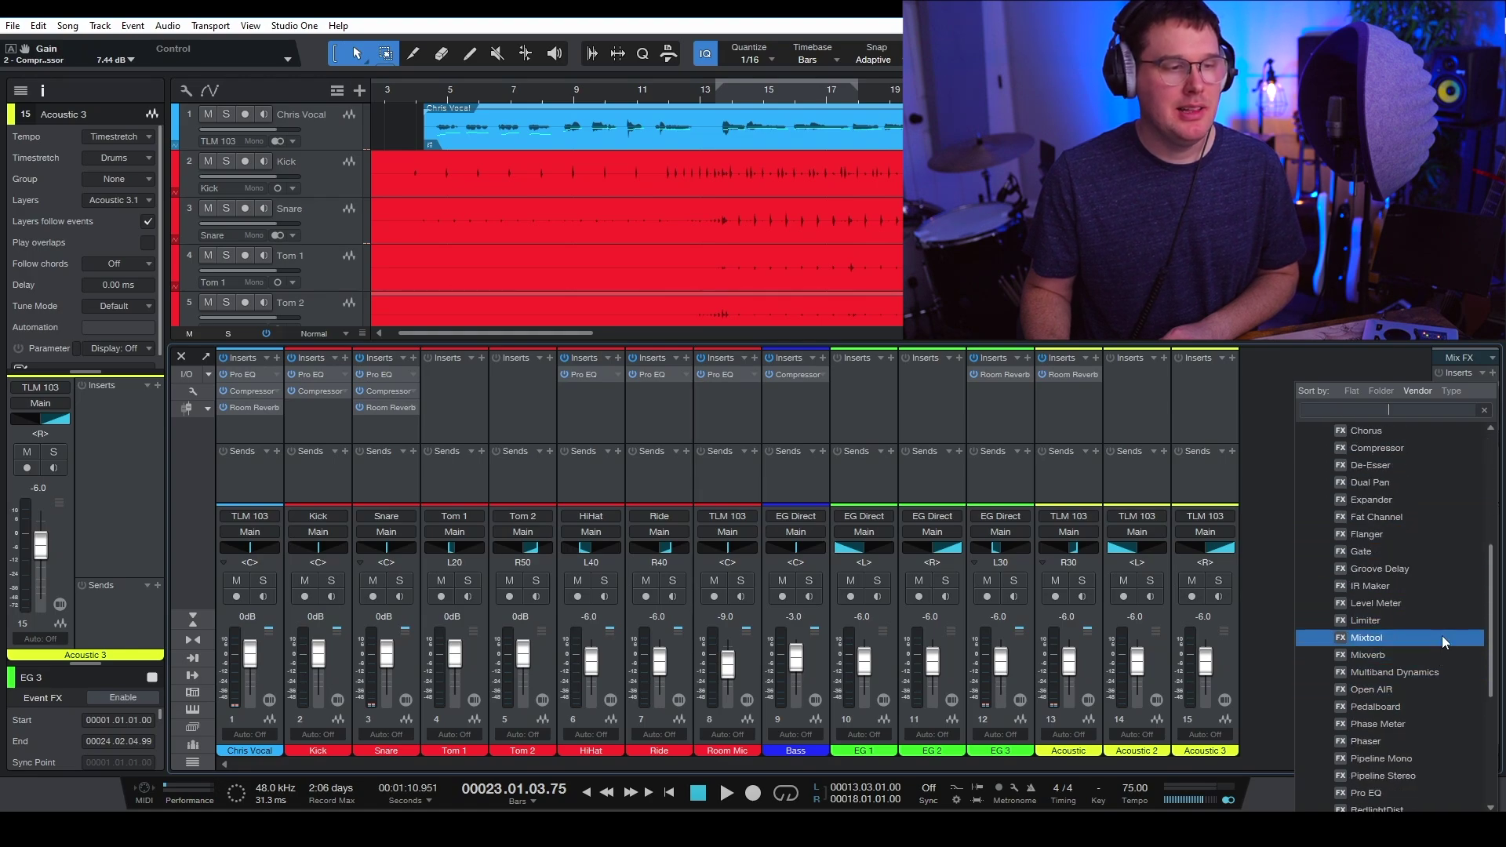
{"action": "left_click", "coordinate": [1443, 616]}
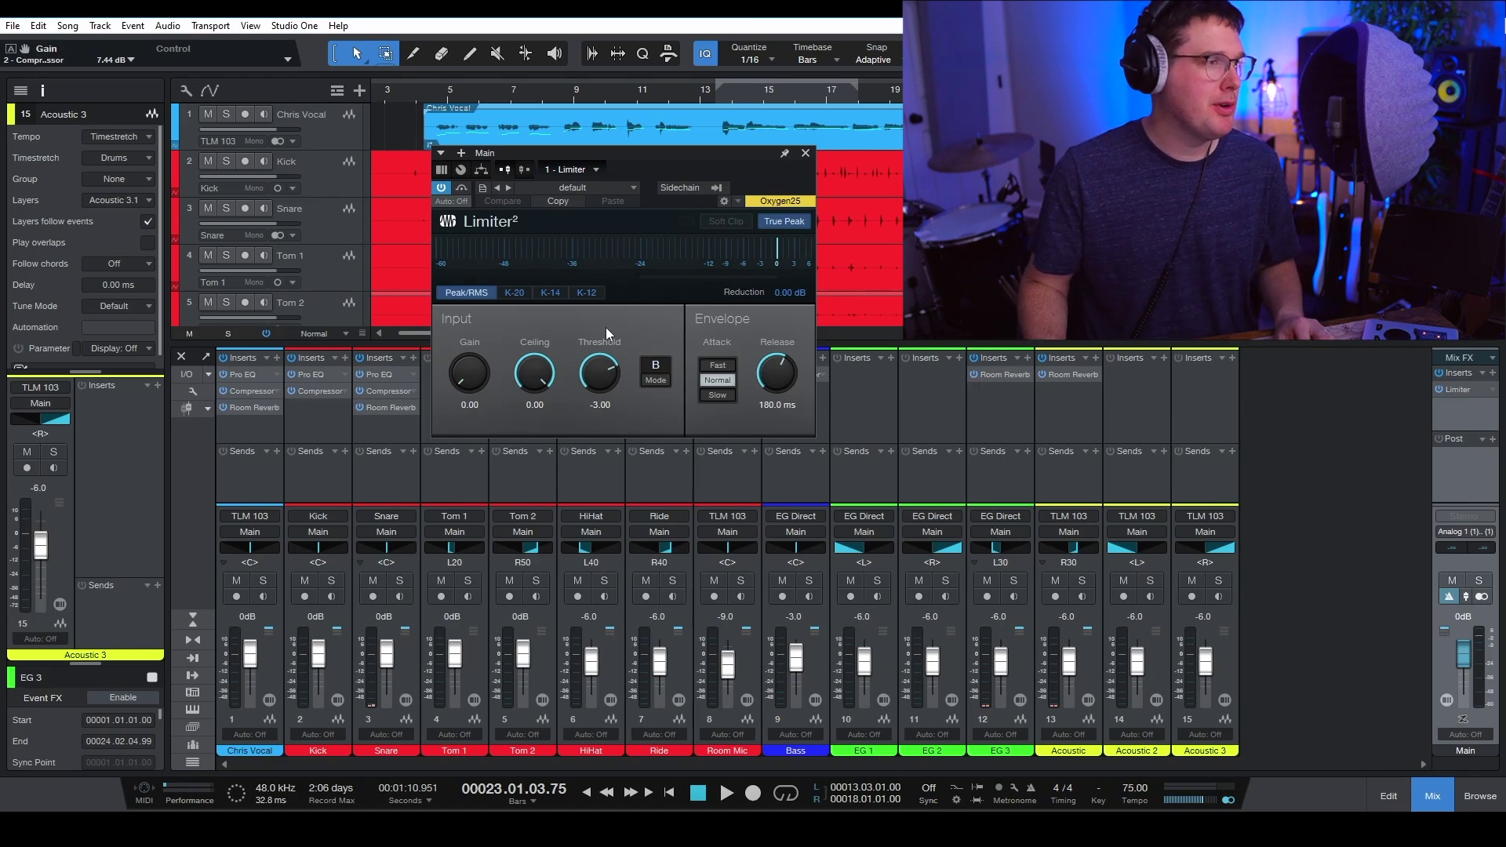
Play the mix from bar 13 and set the Main channel Limiter's input gain to 2.16 dB
{"action": "left_click", "coordinate": [715, 96]}
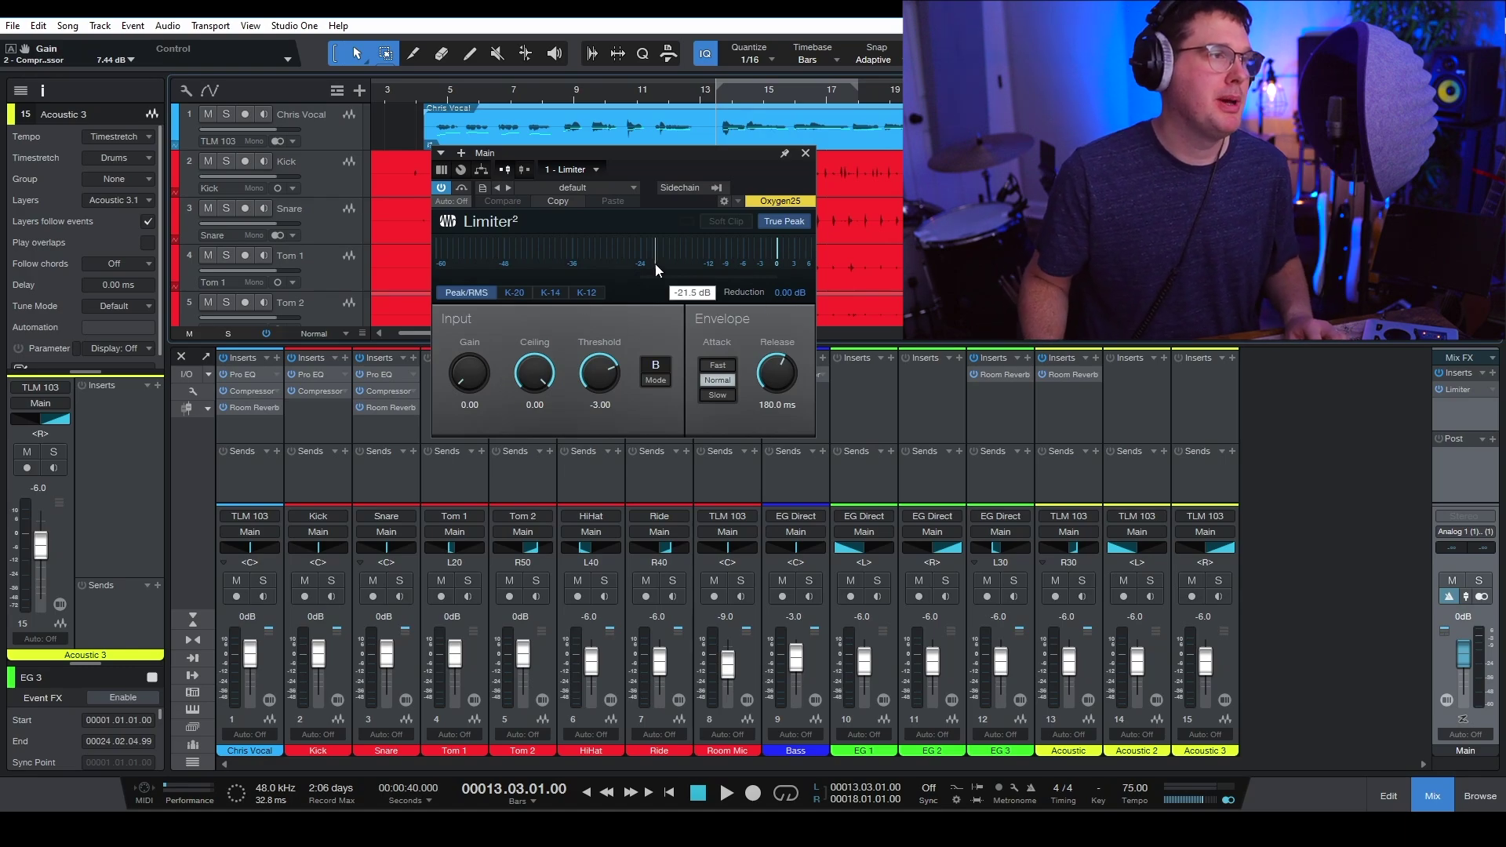
{"action": "key", "text": "space"}
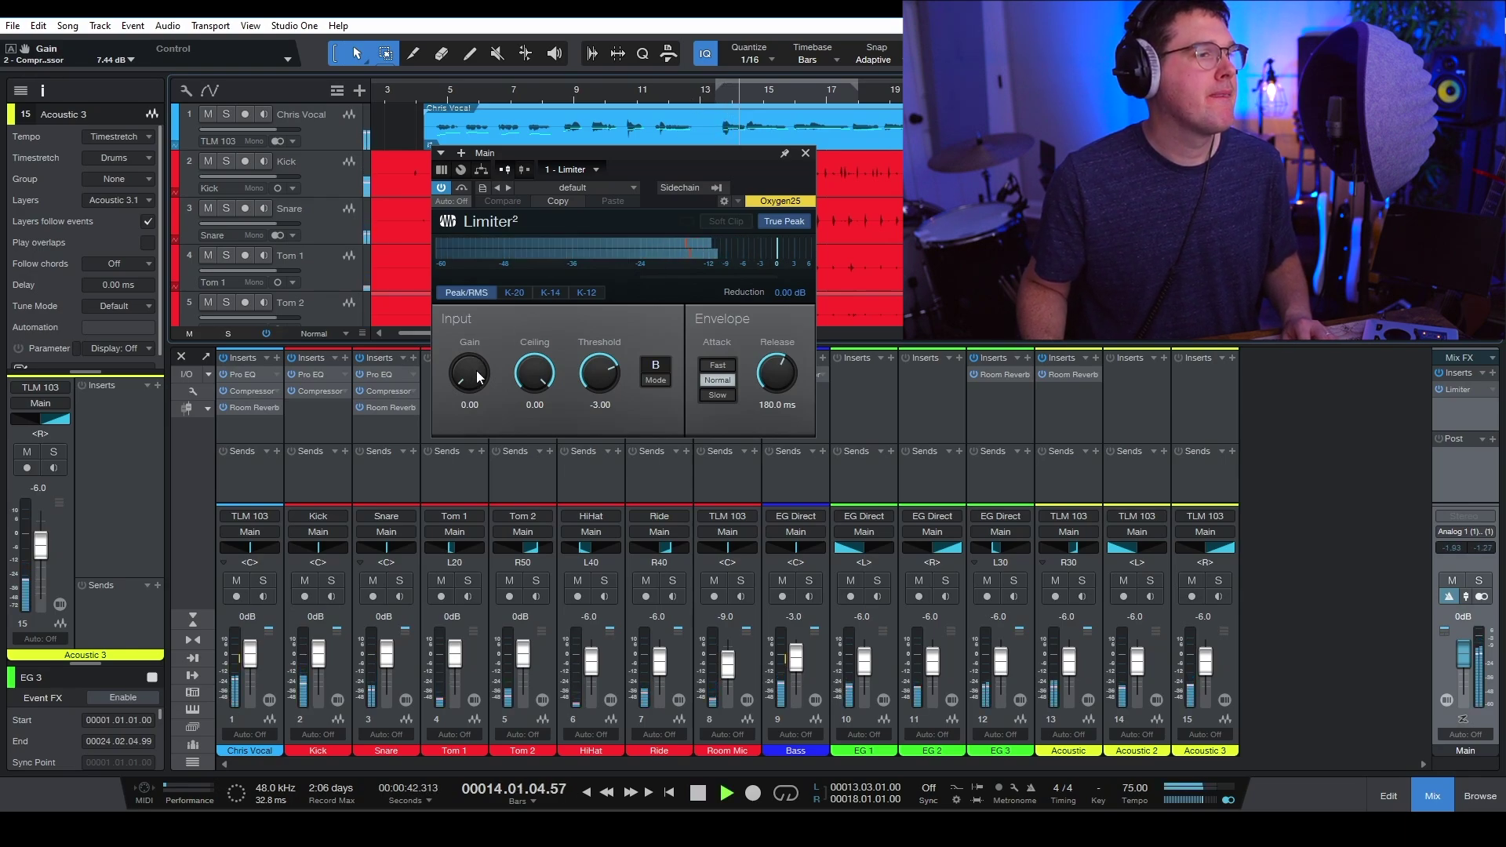
{"action": "left_click_drag", "start_coordinate": [477, 378], "coordinate": [481, 362]}
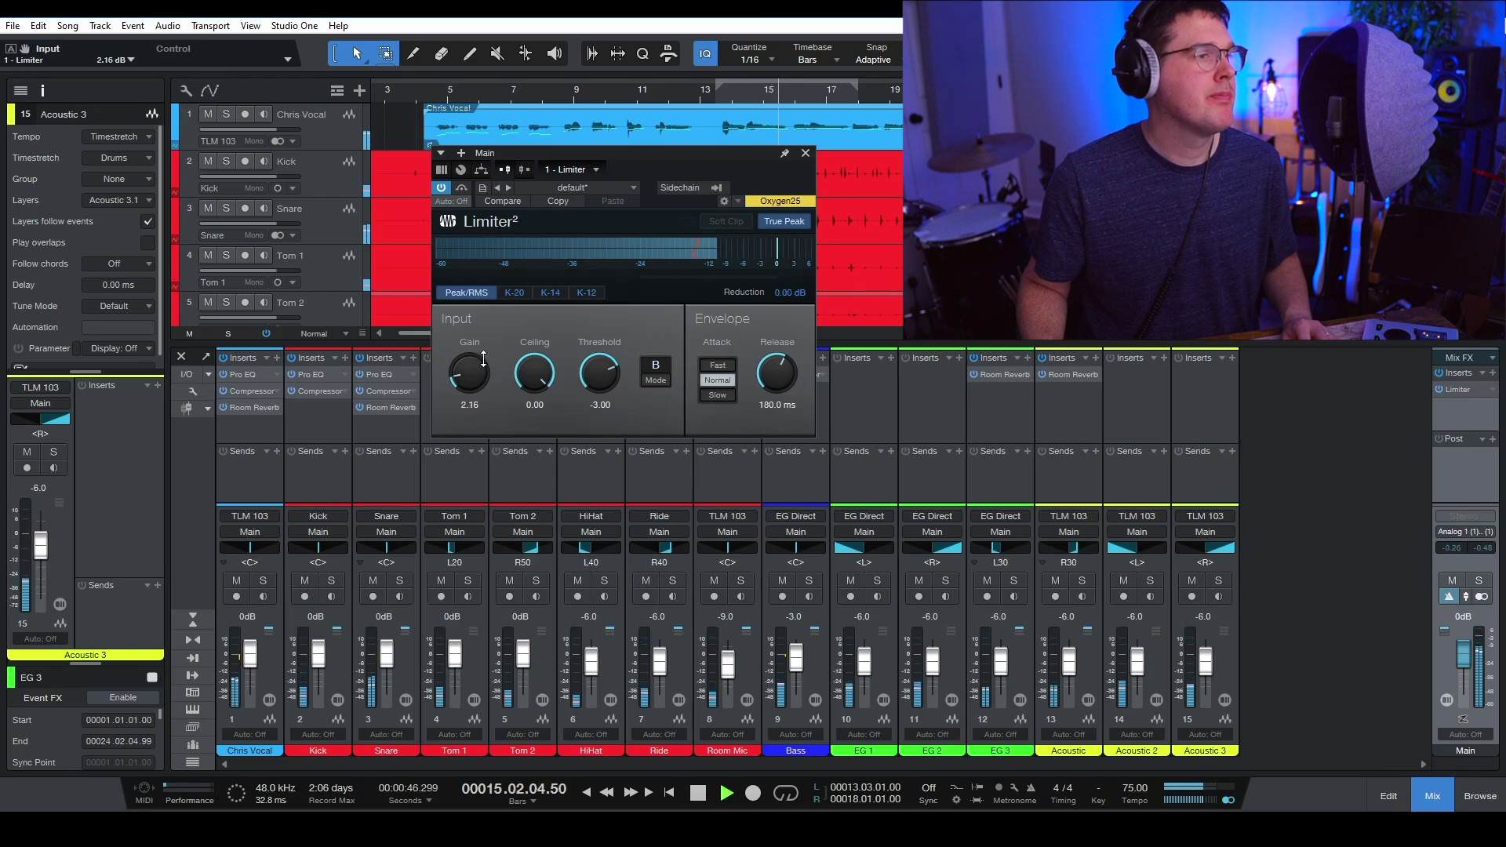
{"action": "left_click", "coordinate": [804, 154]}
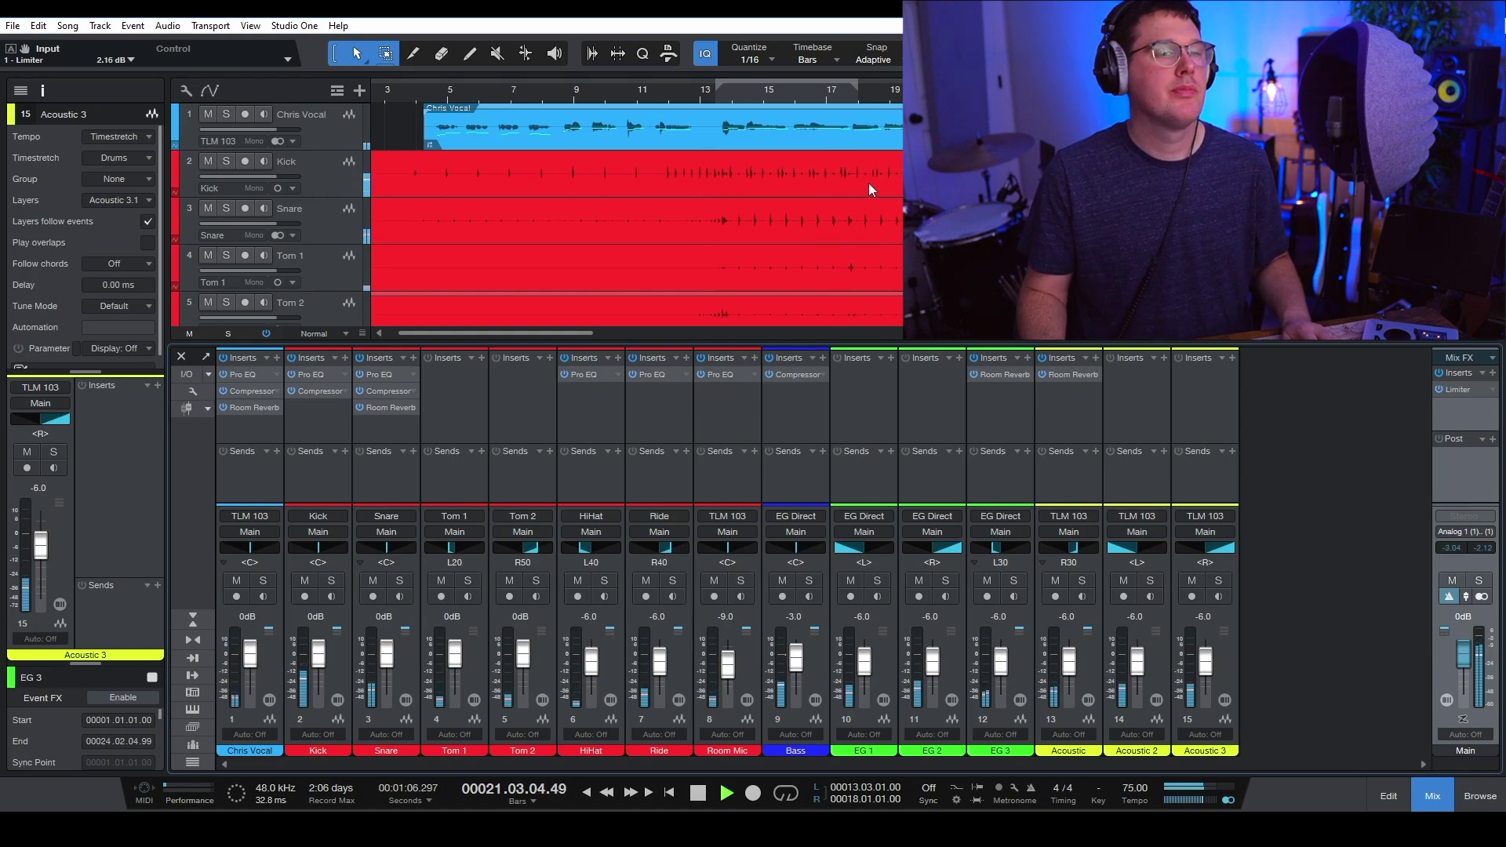
{"action": "key", "text": "space"}
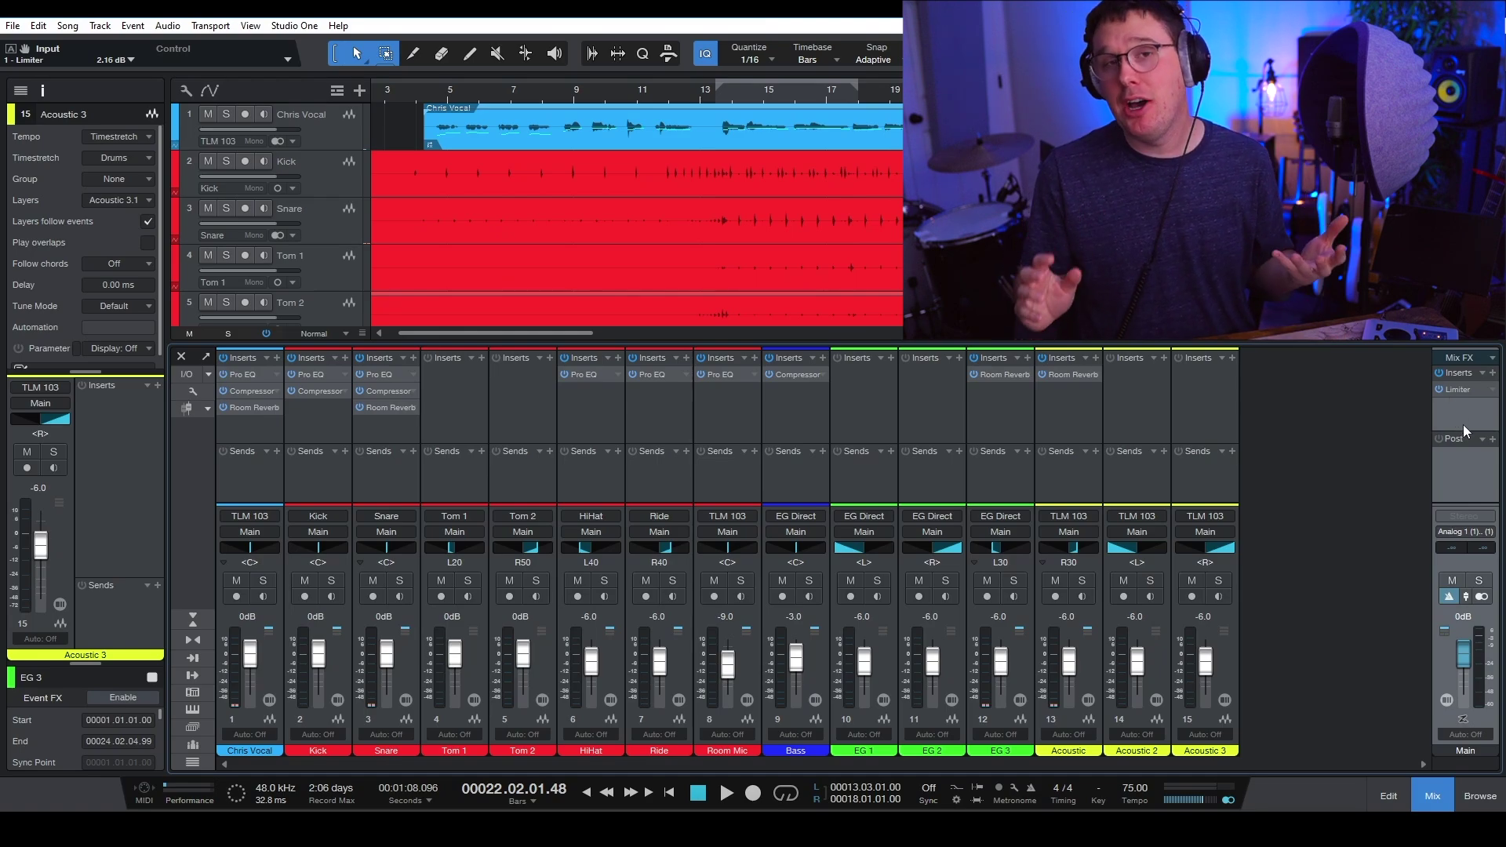
Insert a Pro EQ ahead of the Limiter on the Main channel and move its window clear of the timeline
{"action": "left_click", "coordinate": [1493, 373]}
{"action": "scroll", "coordinate": [1372, 663], "scroll_direction": "down", "scroll_amount": 5}
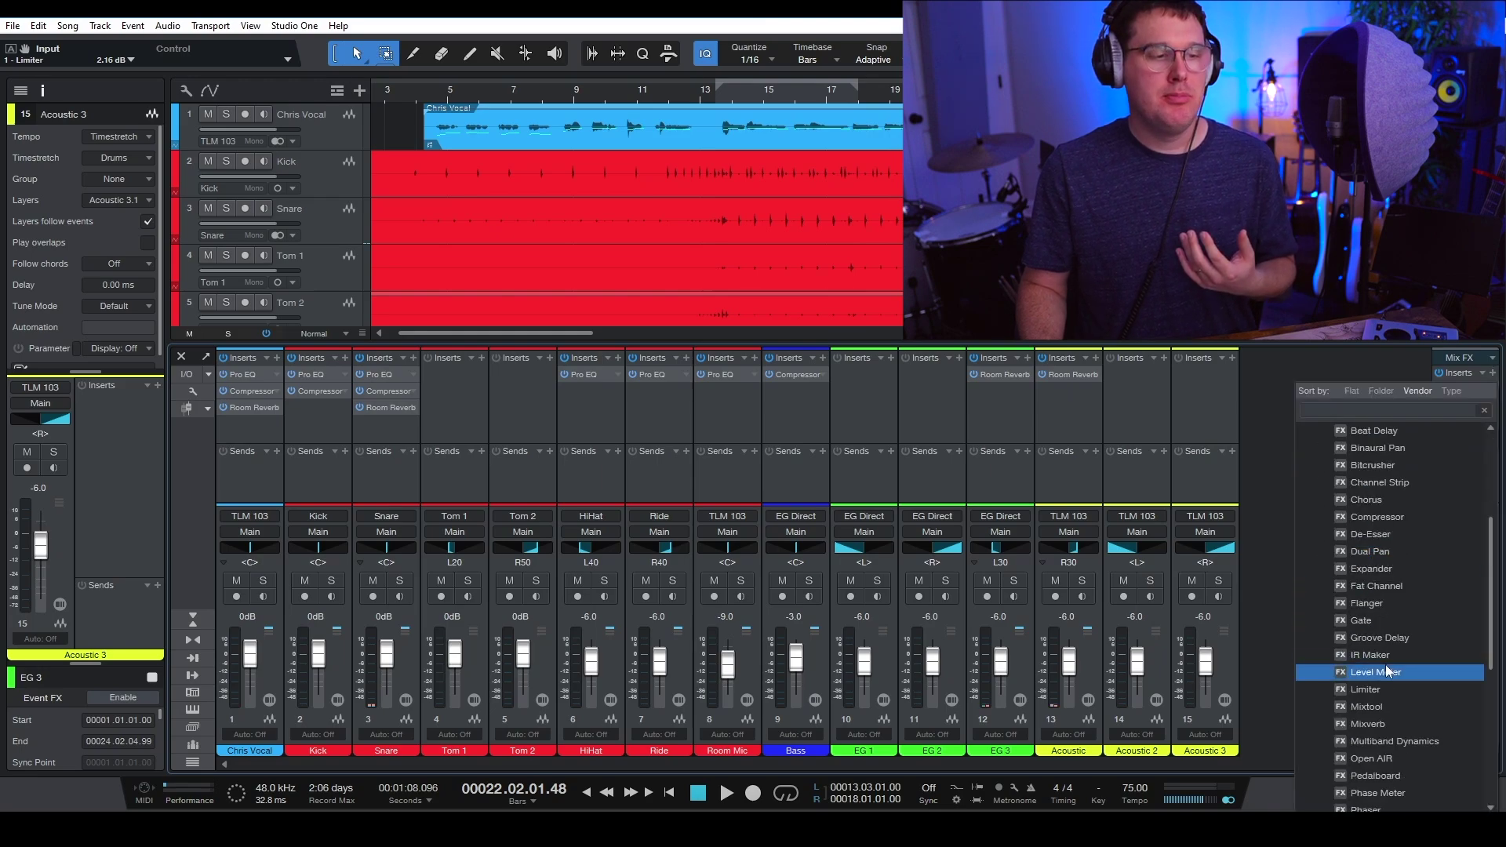
{"action": "left_click", "coordinate": [1423, 751]}
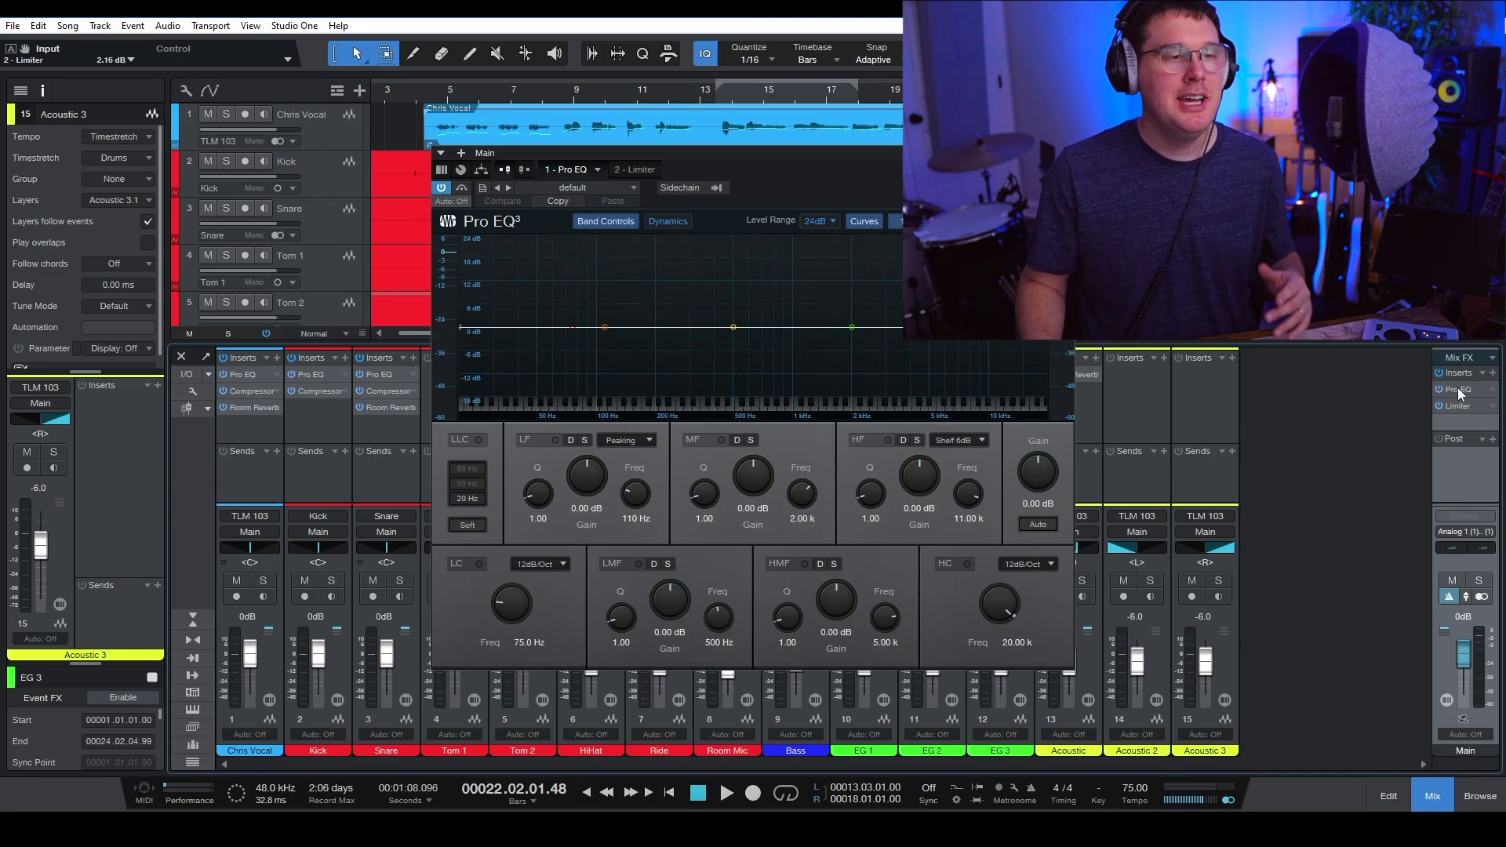
{"action": "left_click", "coordinate": [1457, 387]}
{"action": "left_click", "coordinate": [1458, 388]}
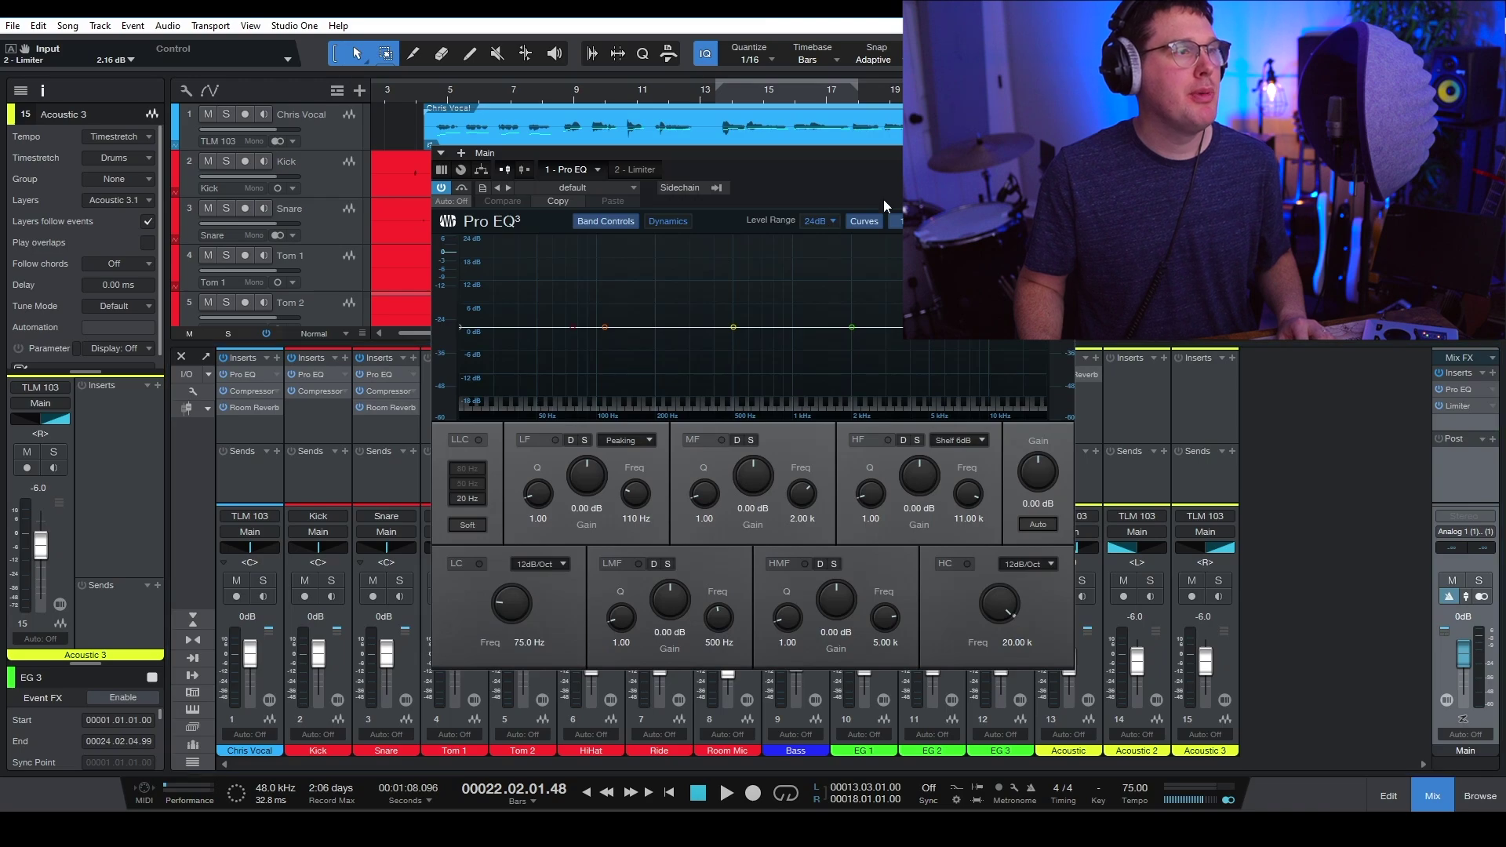
{"action": "left_click_drag", "start_coordinate": [887, 159], "coordinate": [794, 202]}
Set the Main Pro EQ to 3.37 dB at 110 Hz, -3.17 dB at 259 Hz, 3.97 dB at 12.74 kHz, 2.18 dB shelf at 6.75 kHz
{"action": "left_click", "coordinate": [716, 88]}
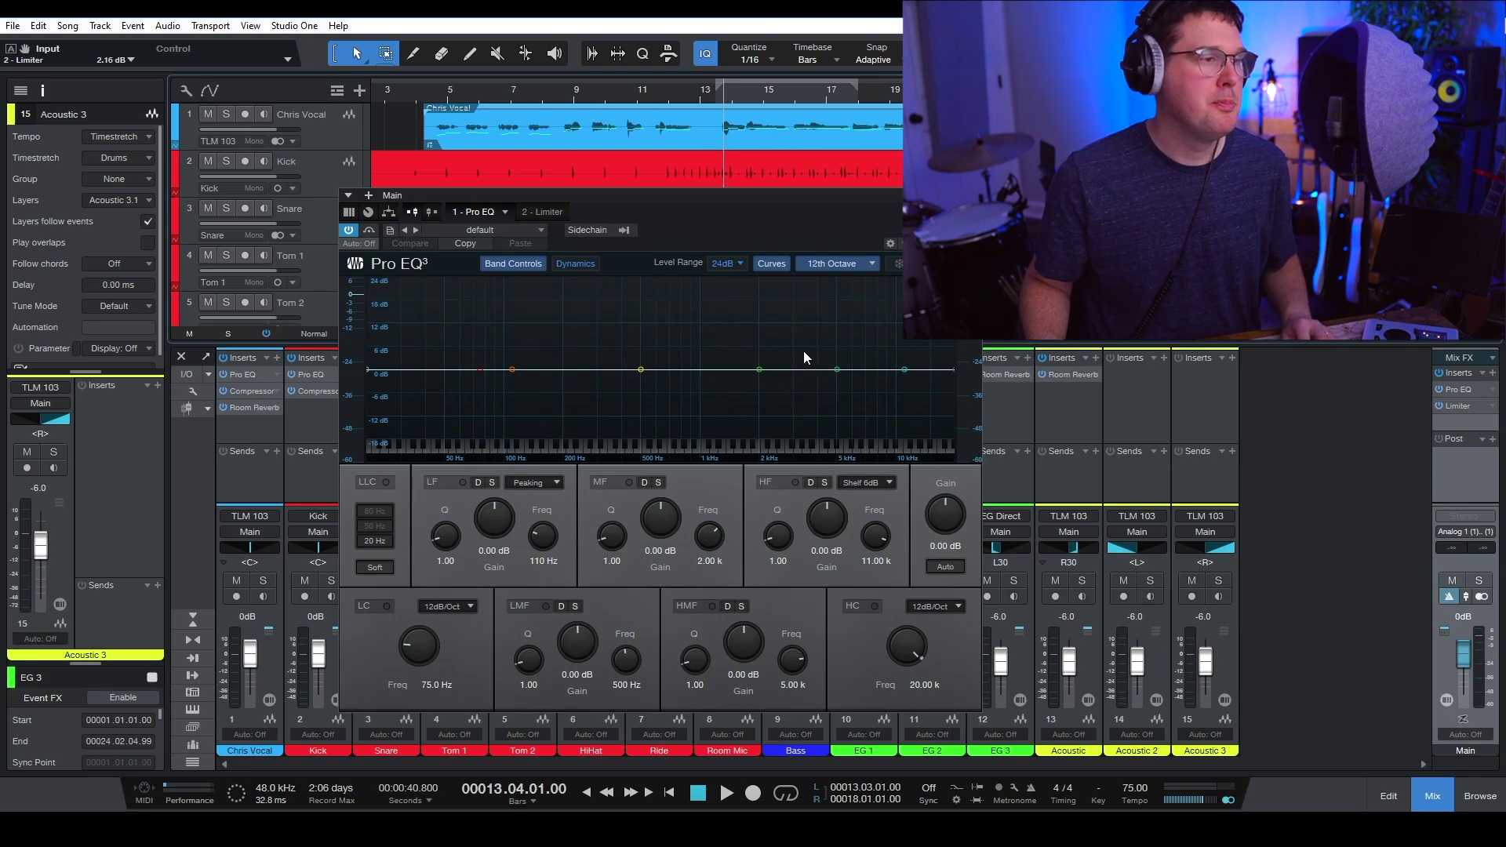
{"action": "key", "text": "space"}
{"action": "left_click_drag", "start_coordinate": [837, 368], "coordinate": [920, 361]}
{"action": "left_click_drag", "start_coordinate": [641, 369], "coordinate": [514, 361]}
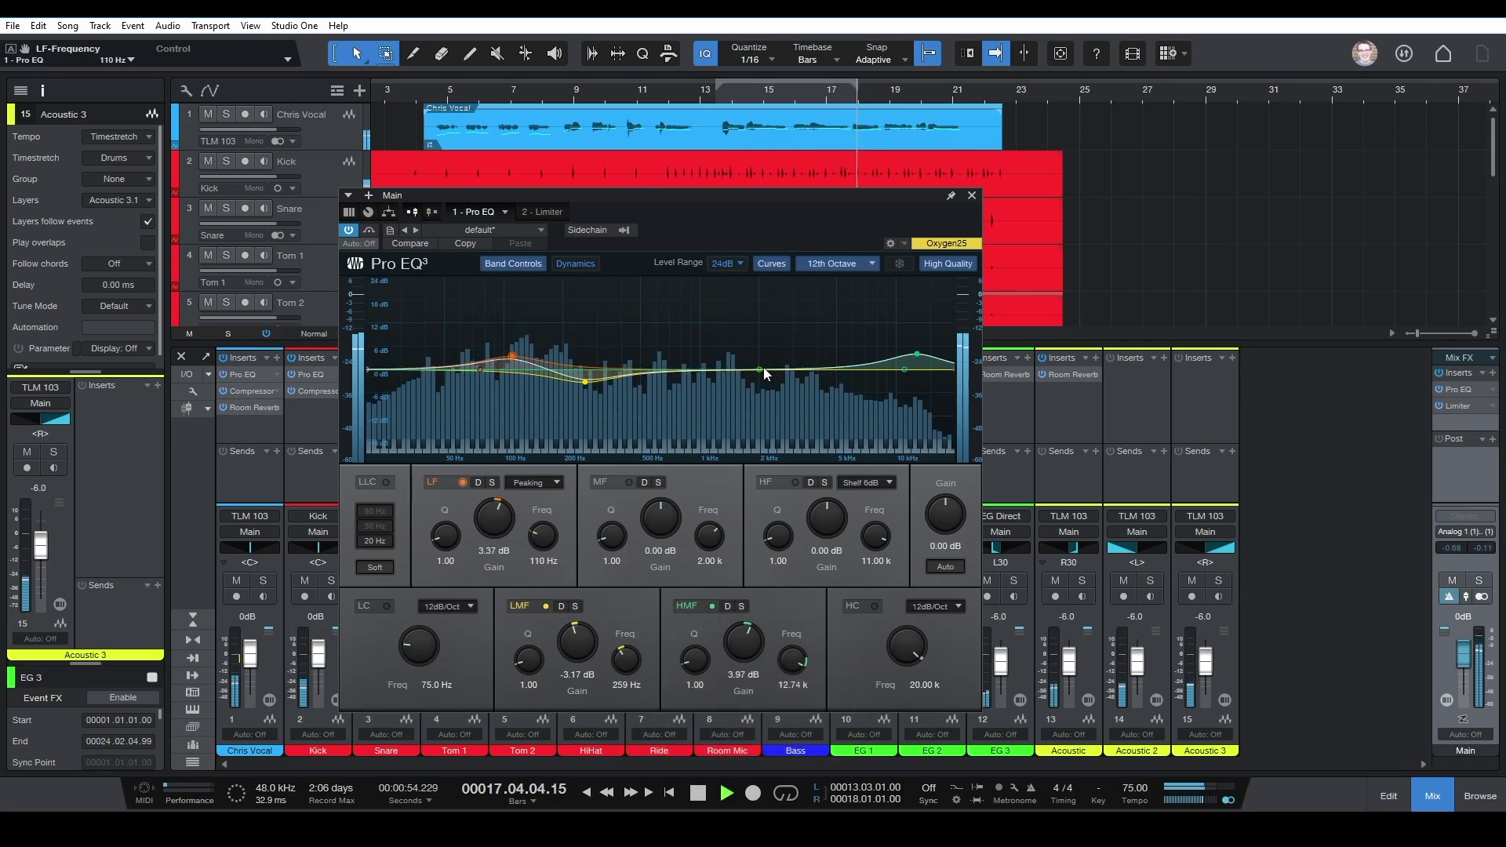
{"action": "left_click_drag", "start_coordinate": [904, 368], "coordinate": [863, 361]}
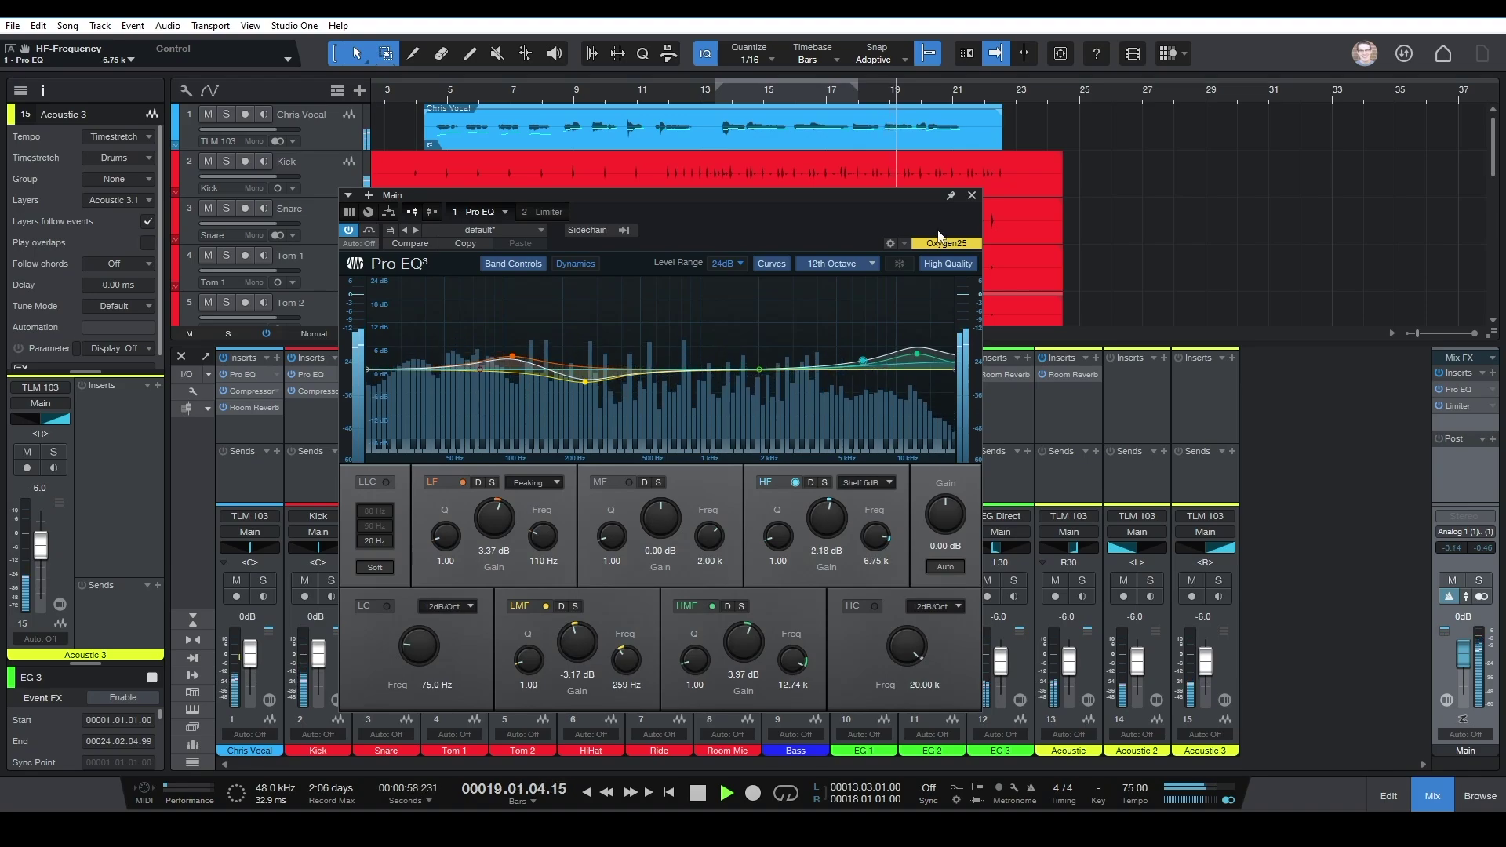
Lower the Main Limiter's input gain to 1.89 dB during playback, close its window and stop the song
{"action": "left_click", "coordinate": [552, 211]}
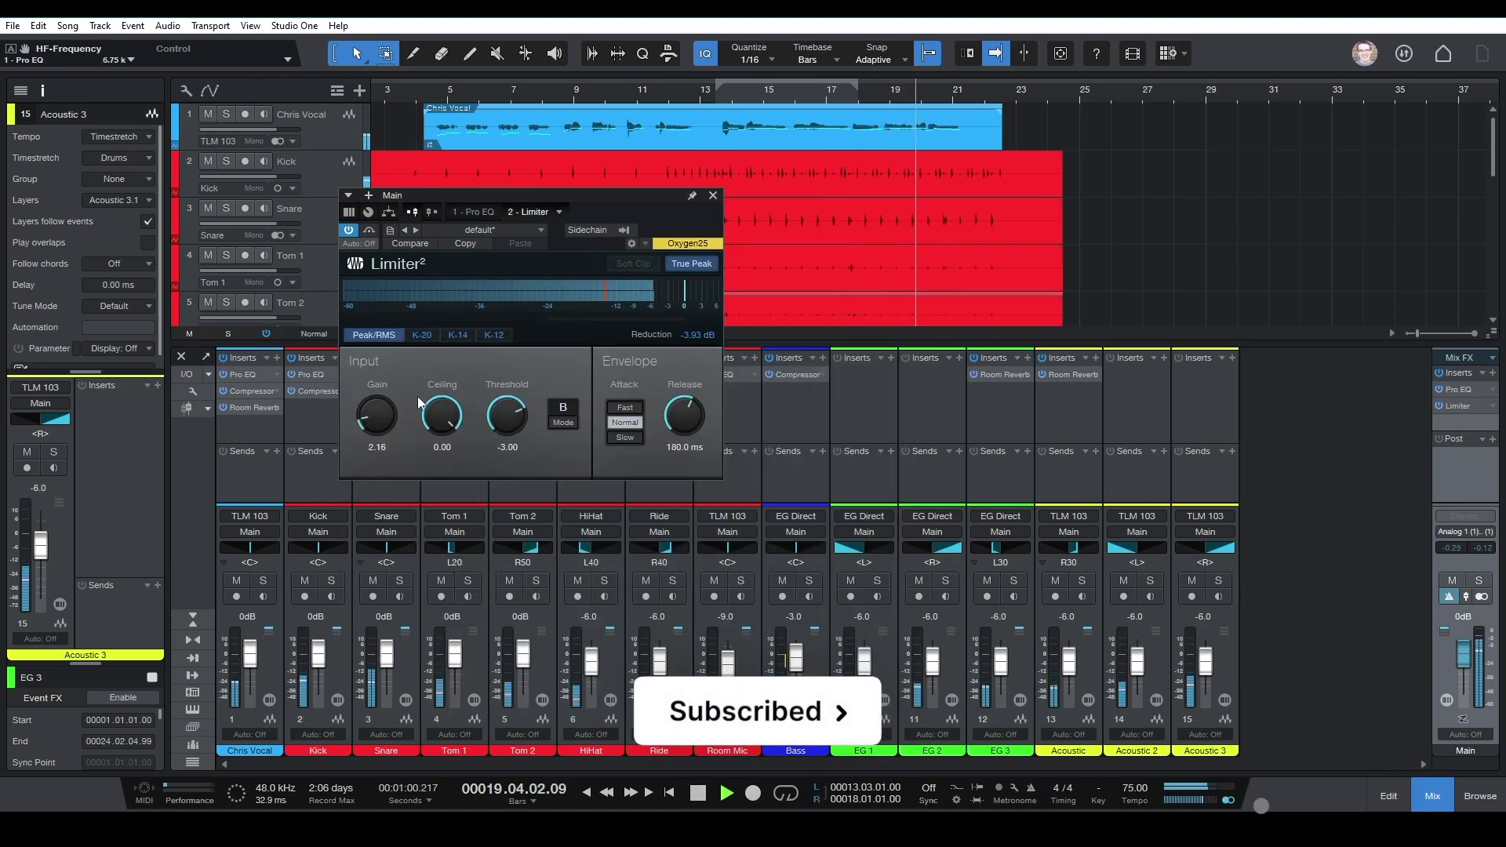
{"action": "left_click_drag", "start_coordinate": [385, 413], "coordinate": [388, 421]}
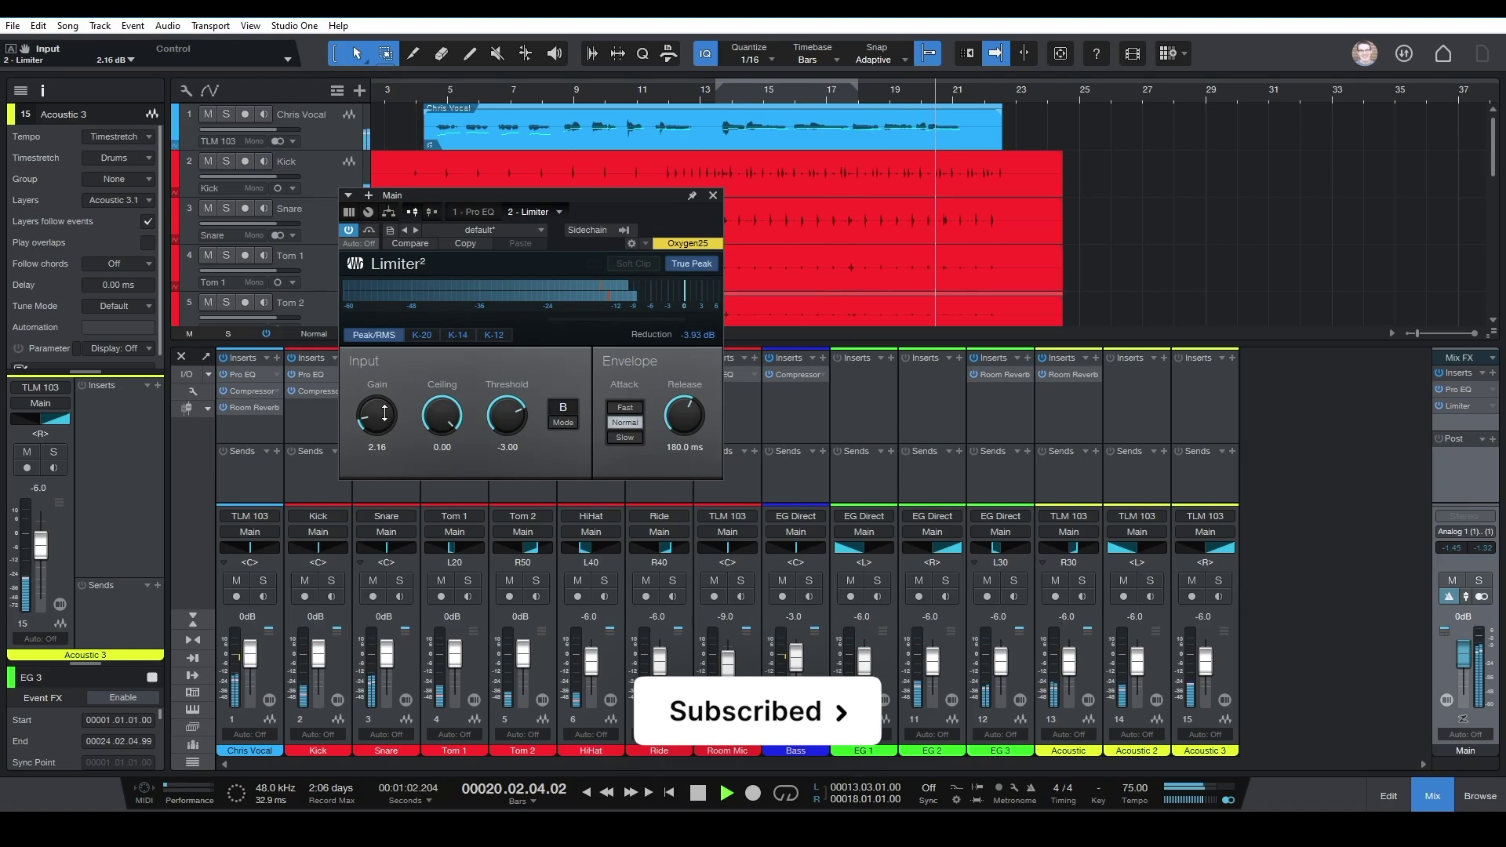
{"action": "left_click", "coordinate": [712, 196]}
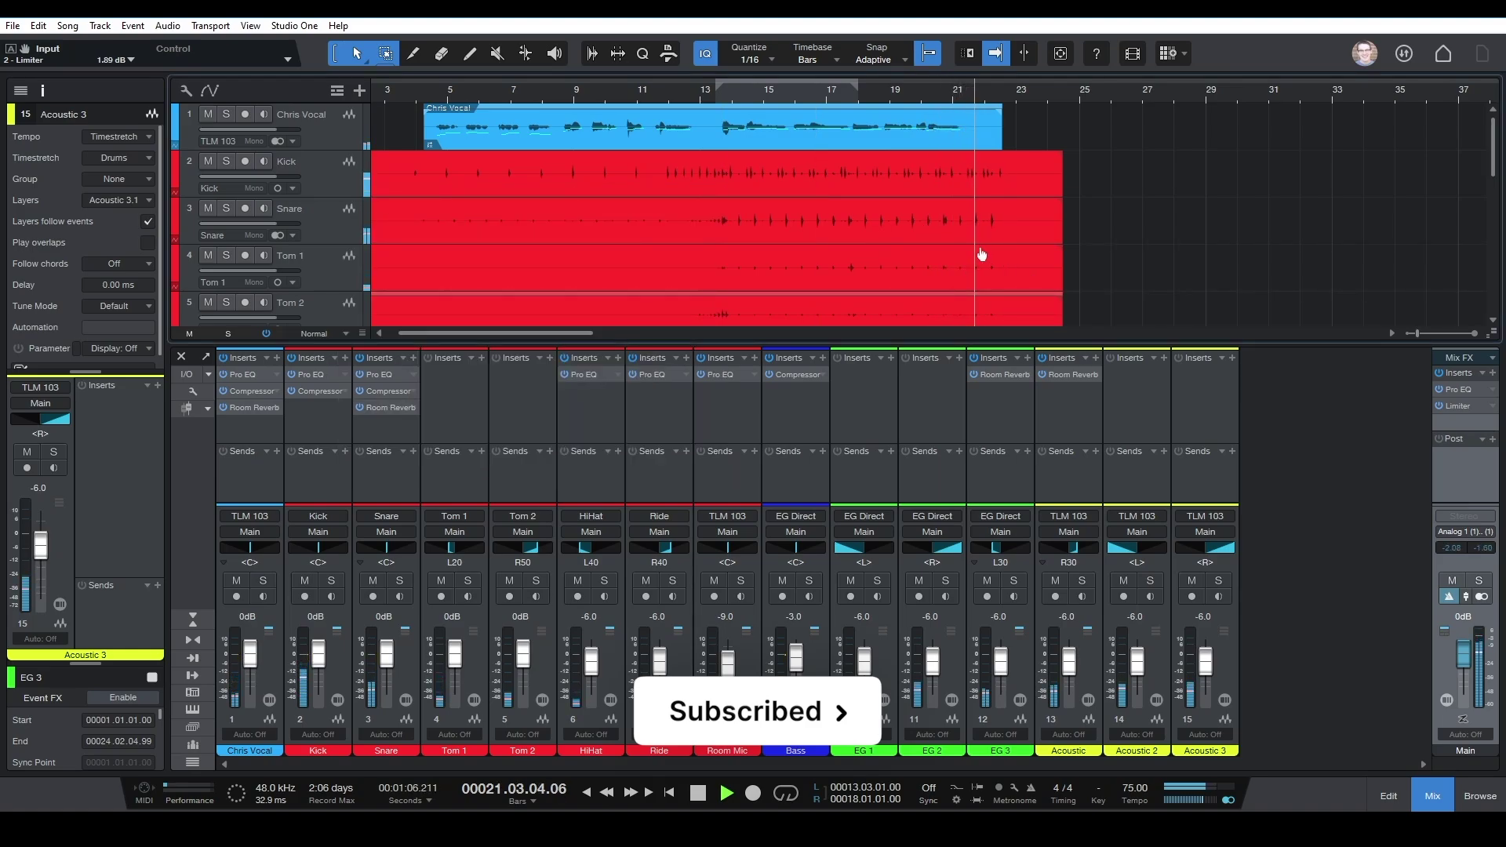
{"action": "key", "text": "space"}
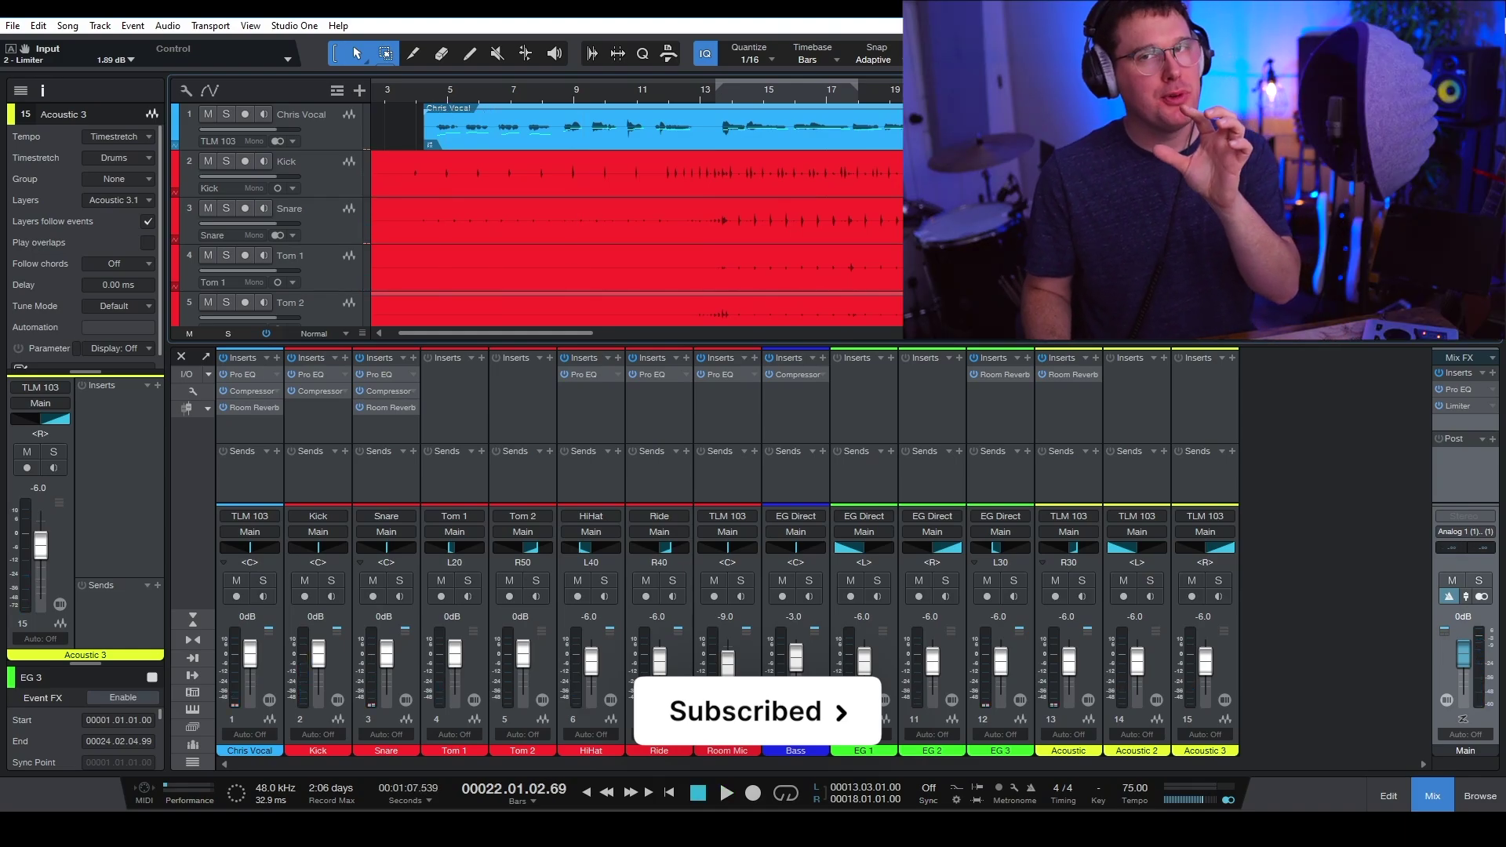
Set the loop range to span the whole song, from 2.03.04 to bar 25, and place the playhead at its start
{"action": "scroll", "coordinate": [847, 130], "scroll_direction": "down", "scroll_amount": 8}
{"action": "scroll", "coordinate": [847, 130], "scroll_direction": "up", "scroll_amount": 4}
{"action": "scroll", "coordinate": [847, 130], "scroll_direction": "up", "scroll_amount": 4}
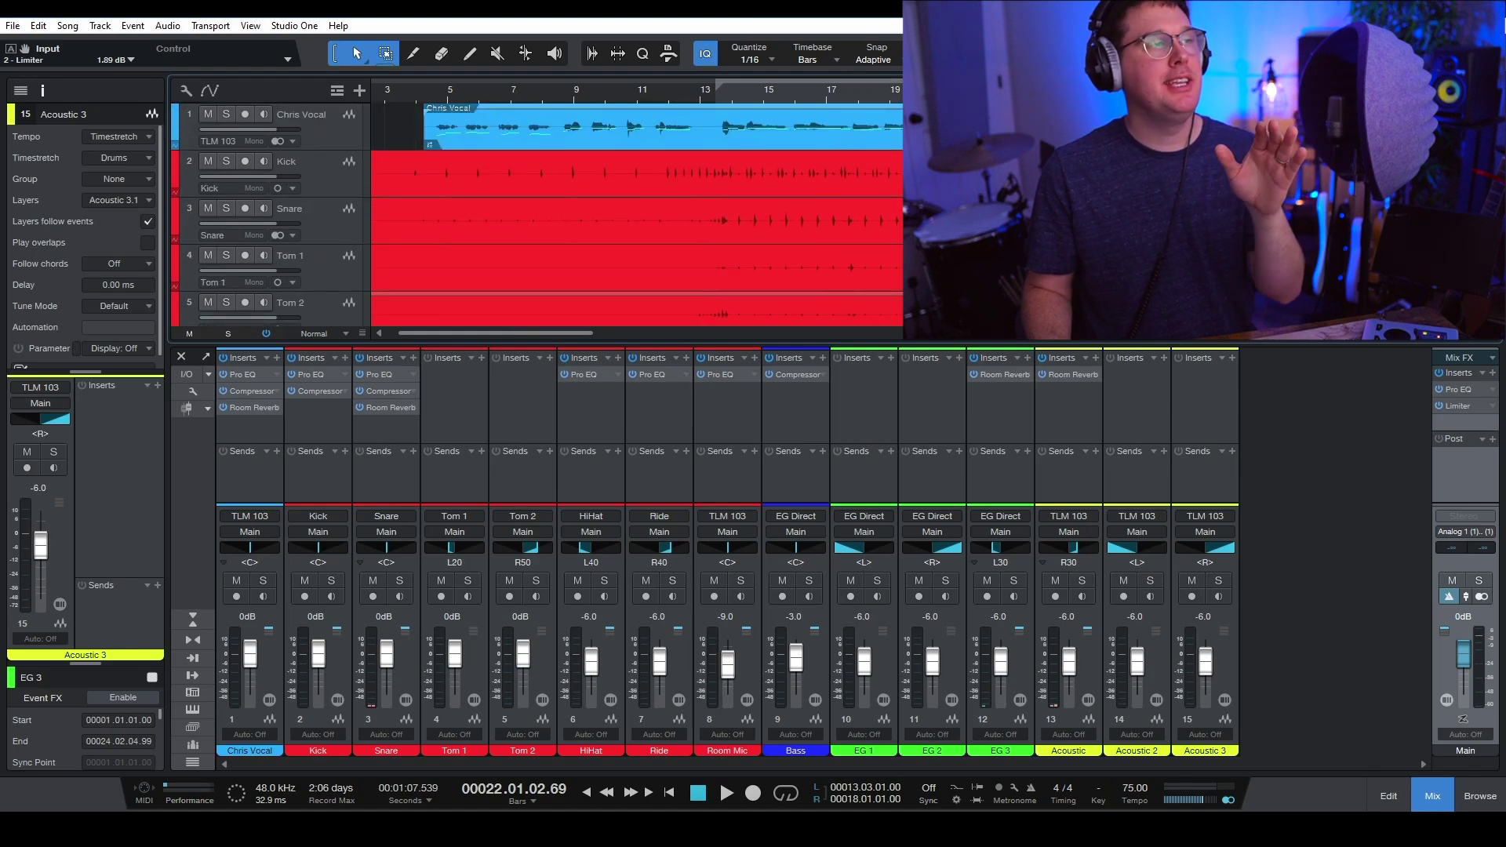
{"action": "left_click_drag", "start_coordinate": [715, 89], "coordinate": [386, 110]}
{"action": "scroll", "coordinate": [474, 326], "scroll_direction": "down", "scroll_amount": 8}
{"action": "scroll", "coordinate": [443, 342], "scroll_direction": "up", "scroll_amount": 3}
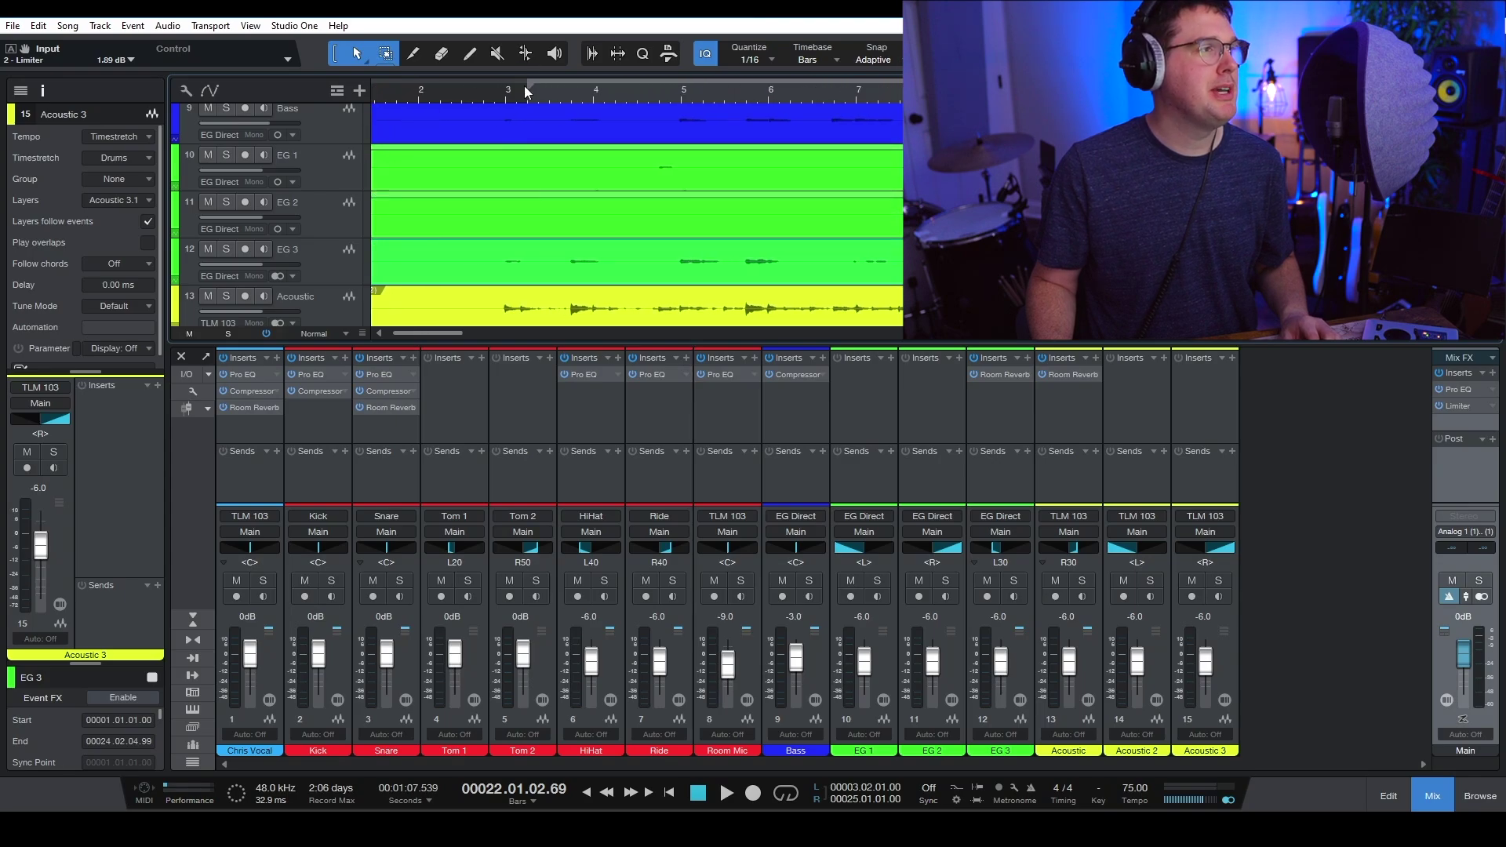
{"action": "left_click_drag", "start_coordinate": [524, 84], "coordinate": [481, 110]}
{"action": "left_click", "coordinate": [480, 100]}
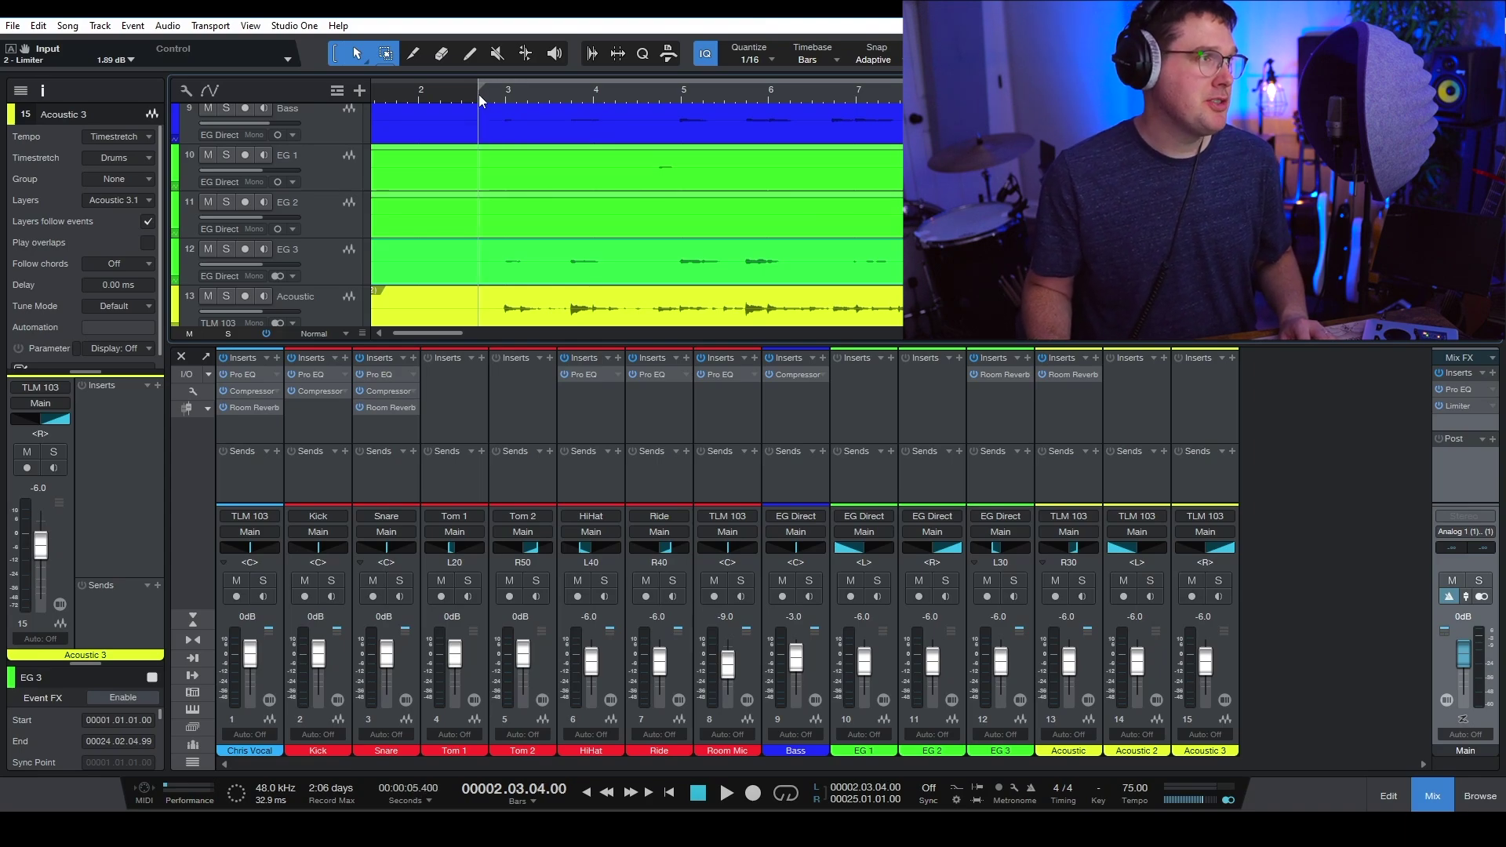
{"action": "left_click", "coordinate": [616, 52]}
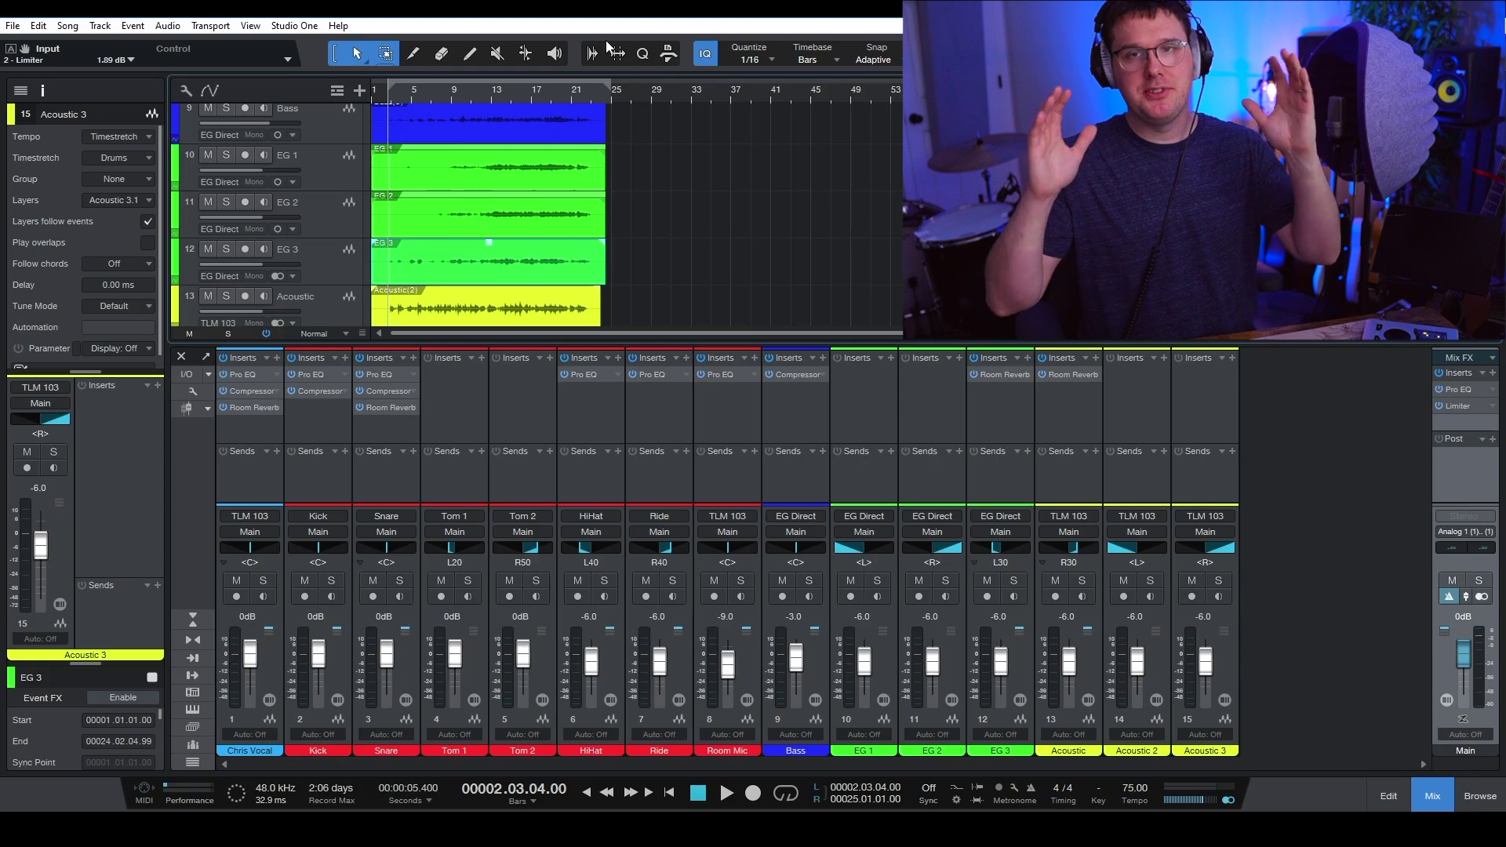
Start a mixdown export of the song and name the file "Lord I Need You - Cover"
{"action": "left_click", "coordinate": [68, 25]}
{"action": "left_click", "coordinate": [94, 74]}
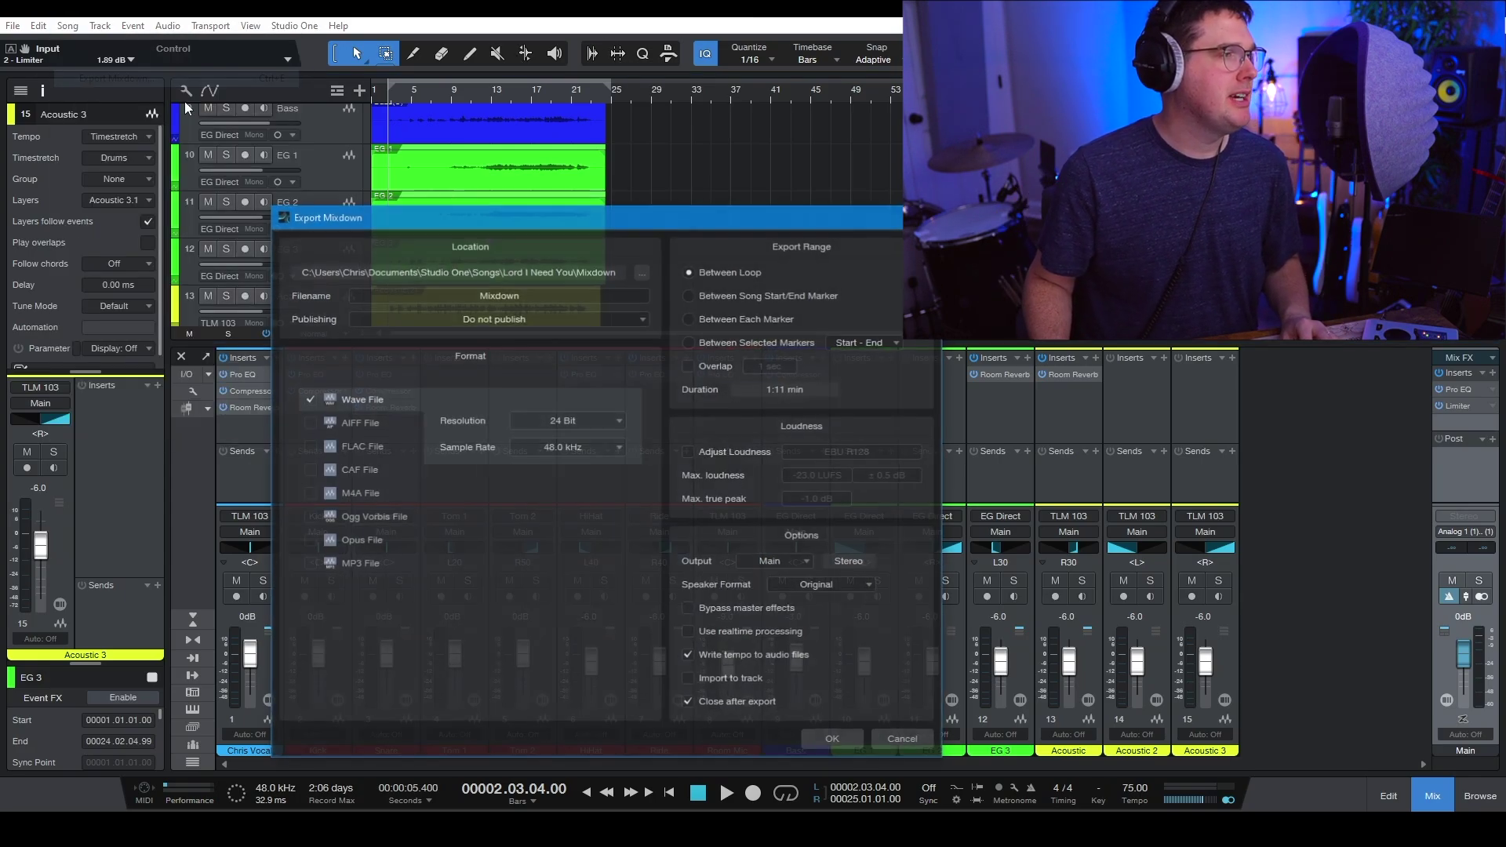
{"action": "left_click", "coordinate": [541, 295]}
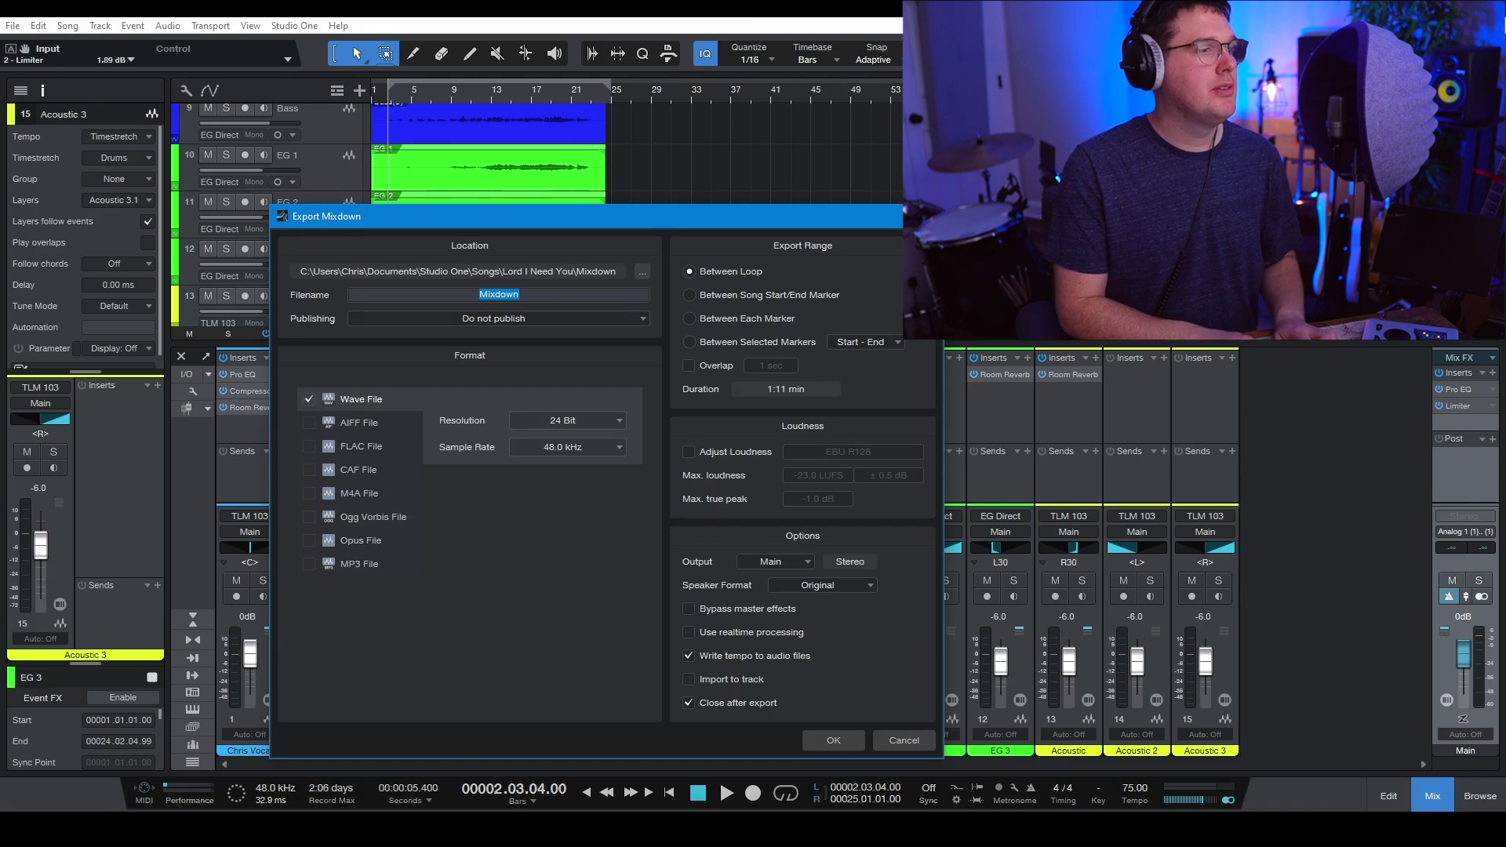
{"action": "type", "text": "Lord I Need You - "}
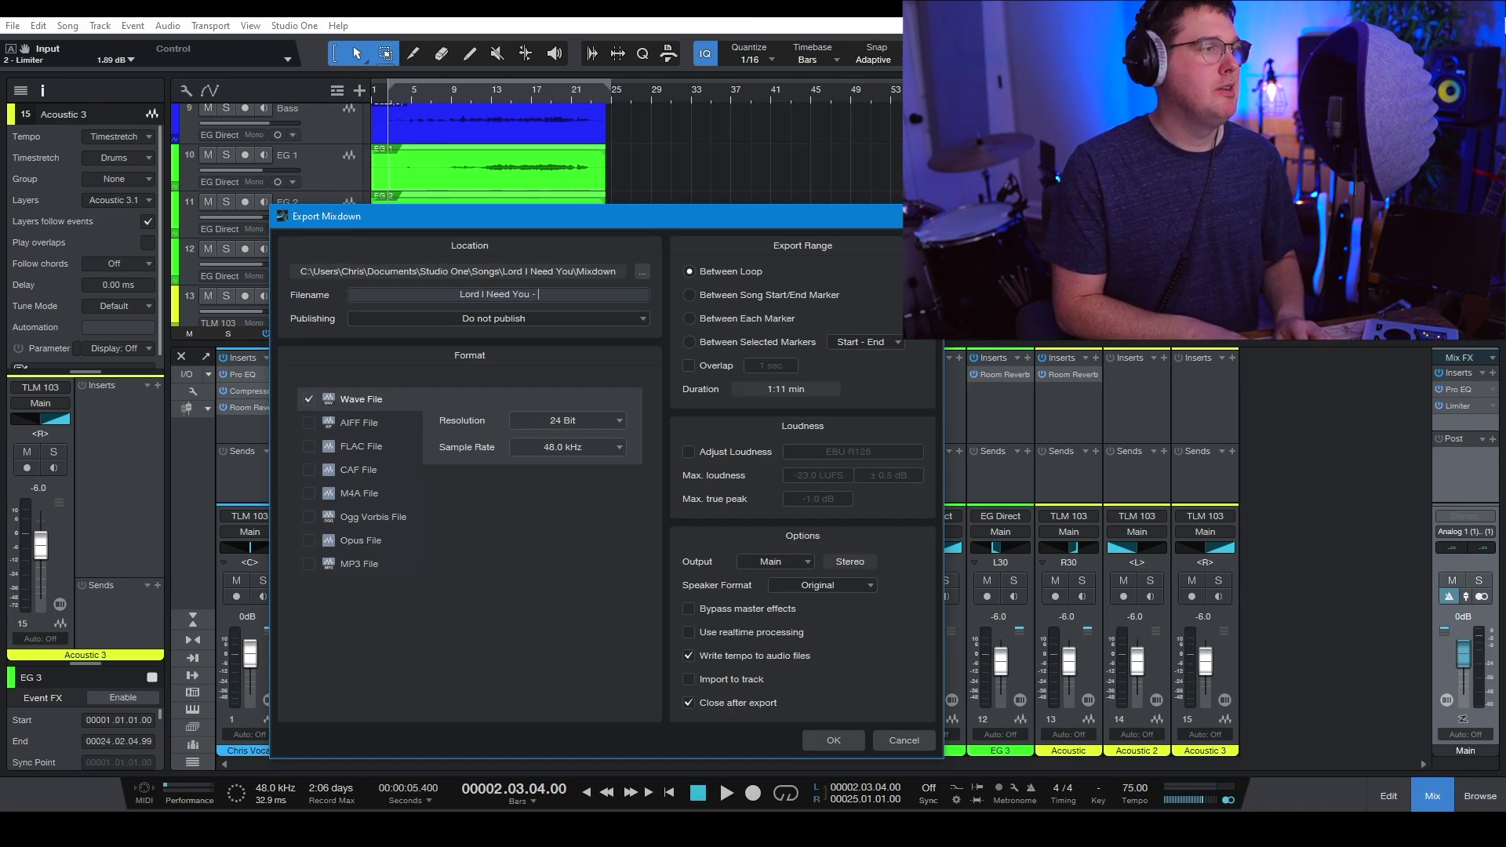
{"action": "type", "text": "Cover"}
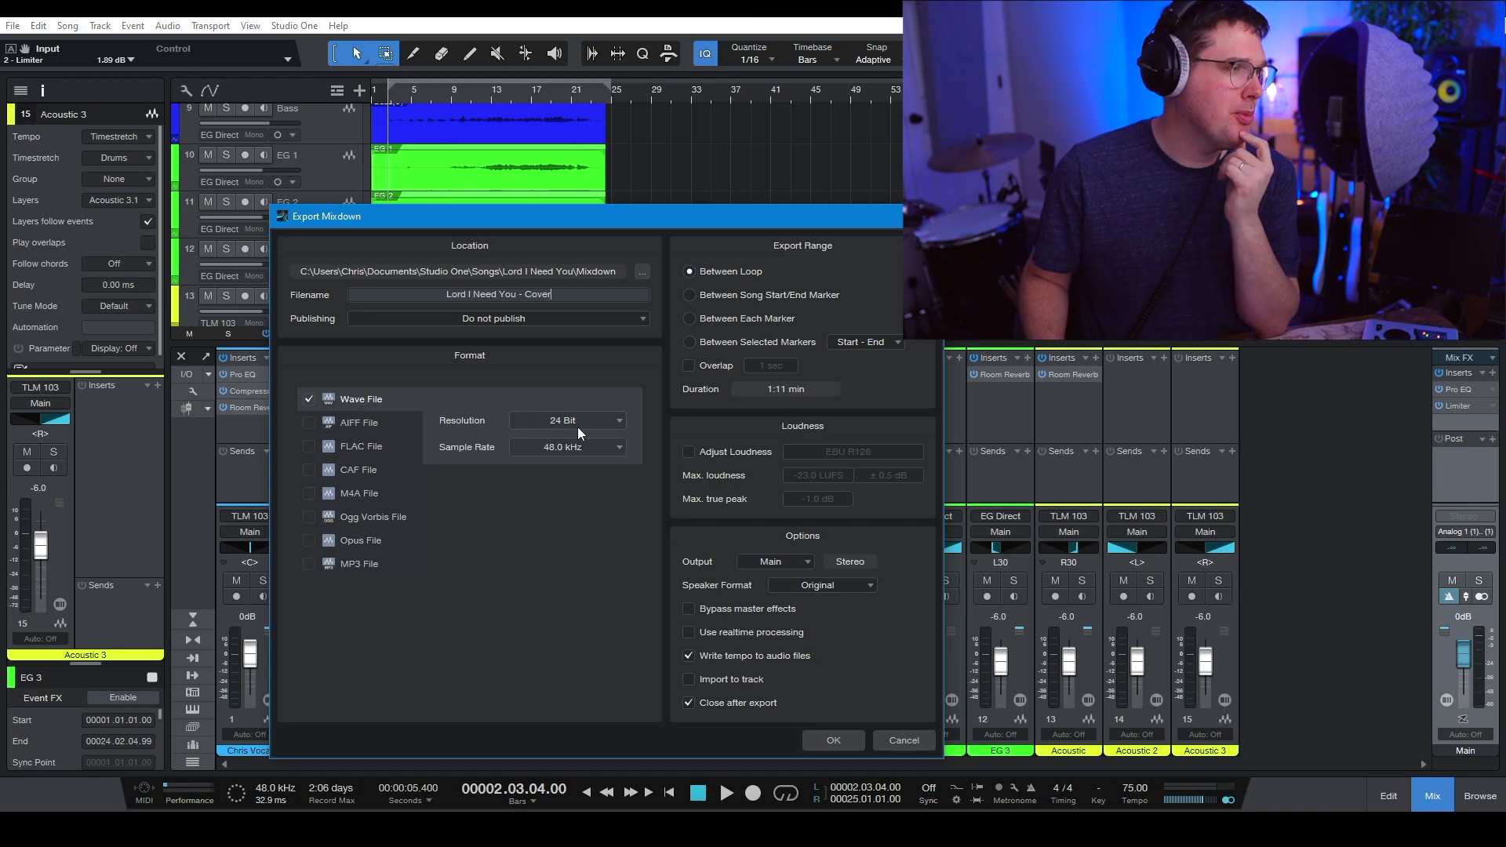
Add MP3 at 320 kbps alongside the Wave format, export the Main output and show the exported files' full names
{"action": "left_click", "coordinate": [314, 562]}
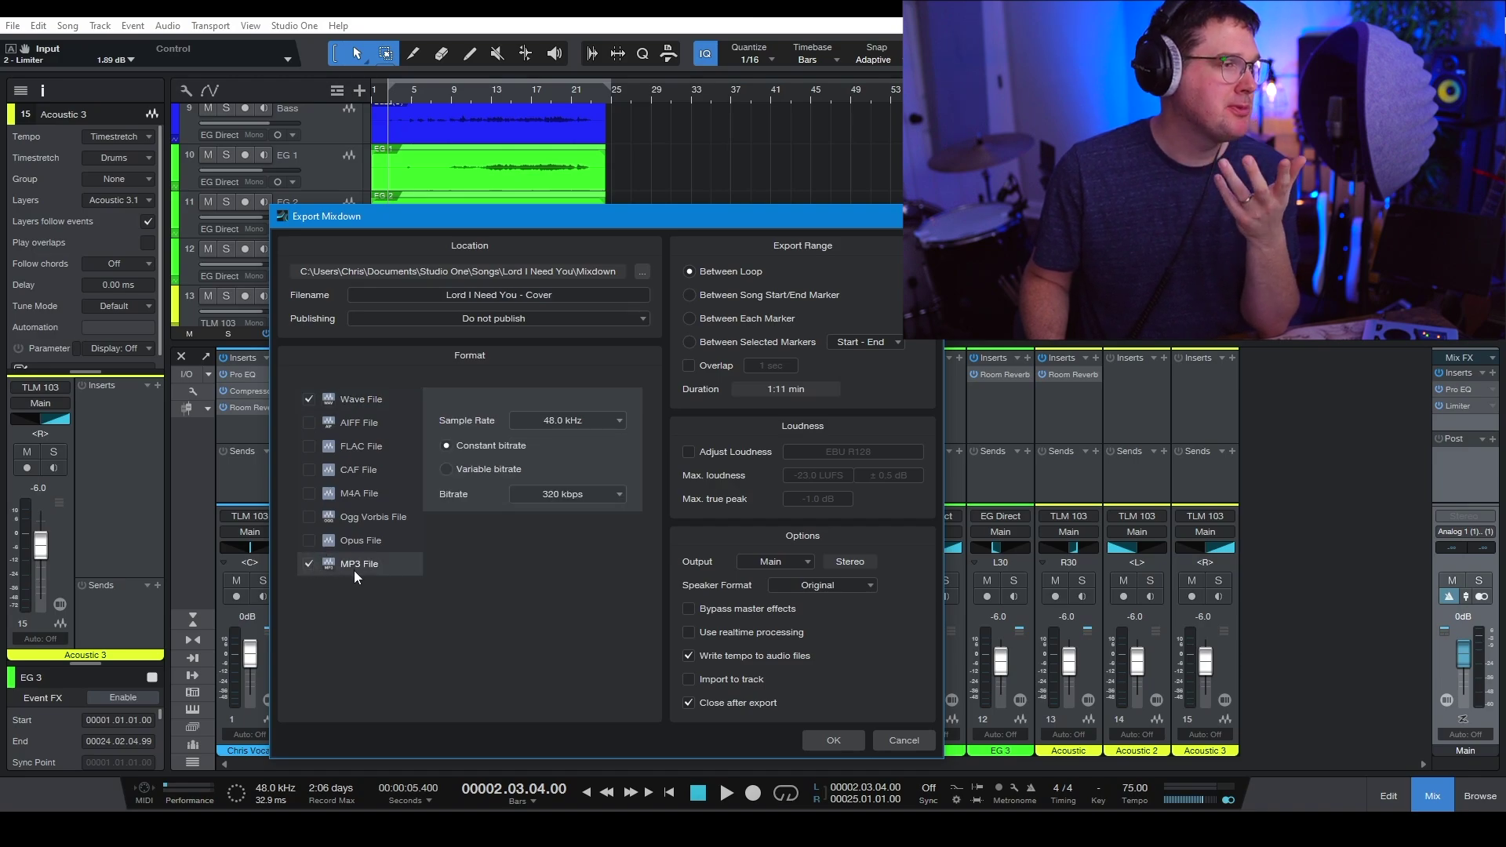
{"action": "left_click", "coordinate": [620, 495]}
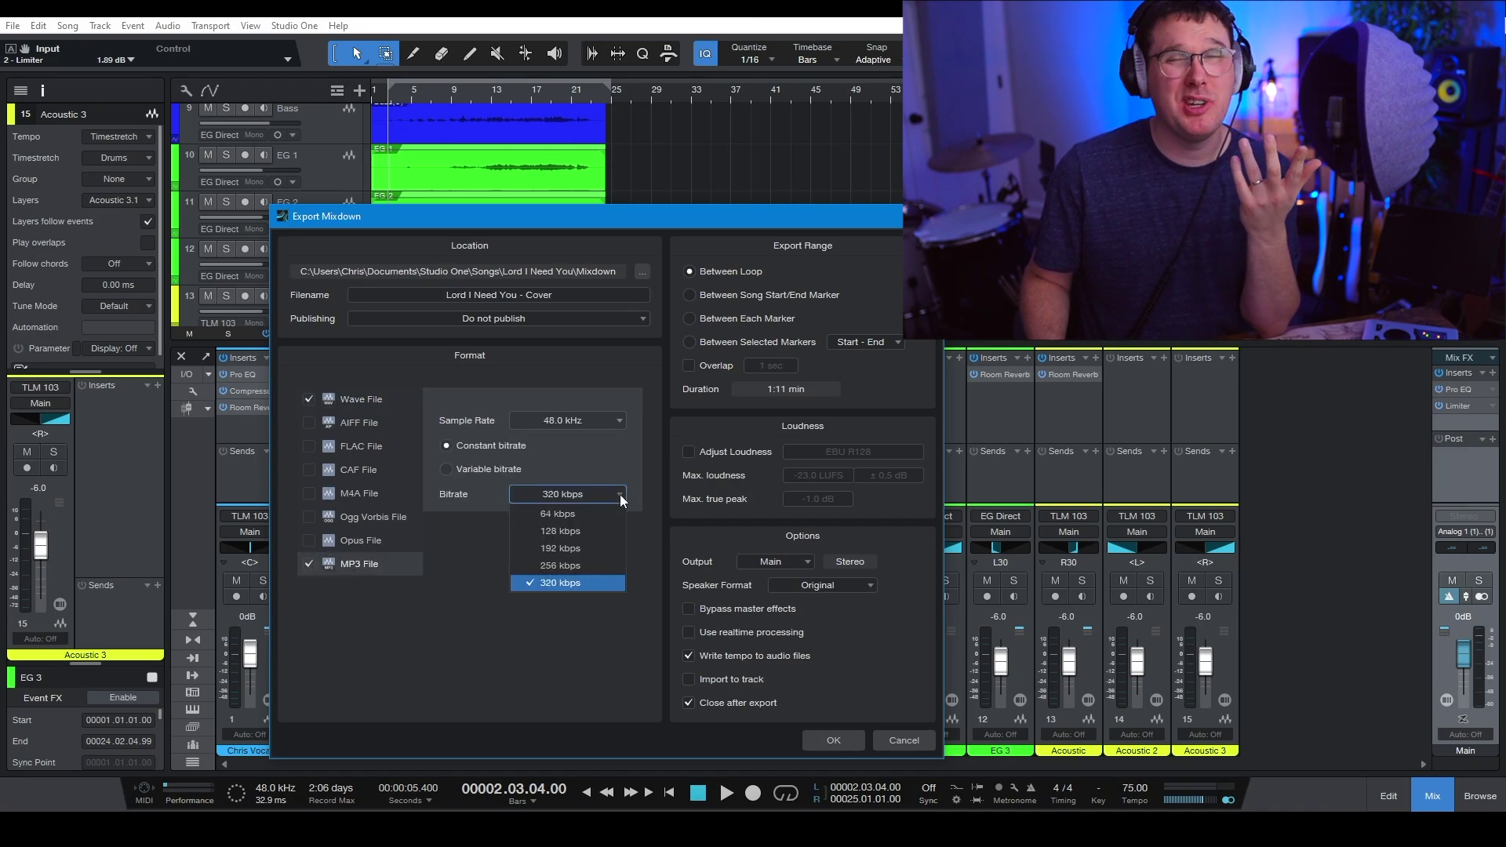
{"action": "left_click", "coordinate": [620, 494]}
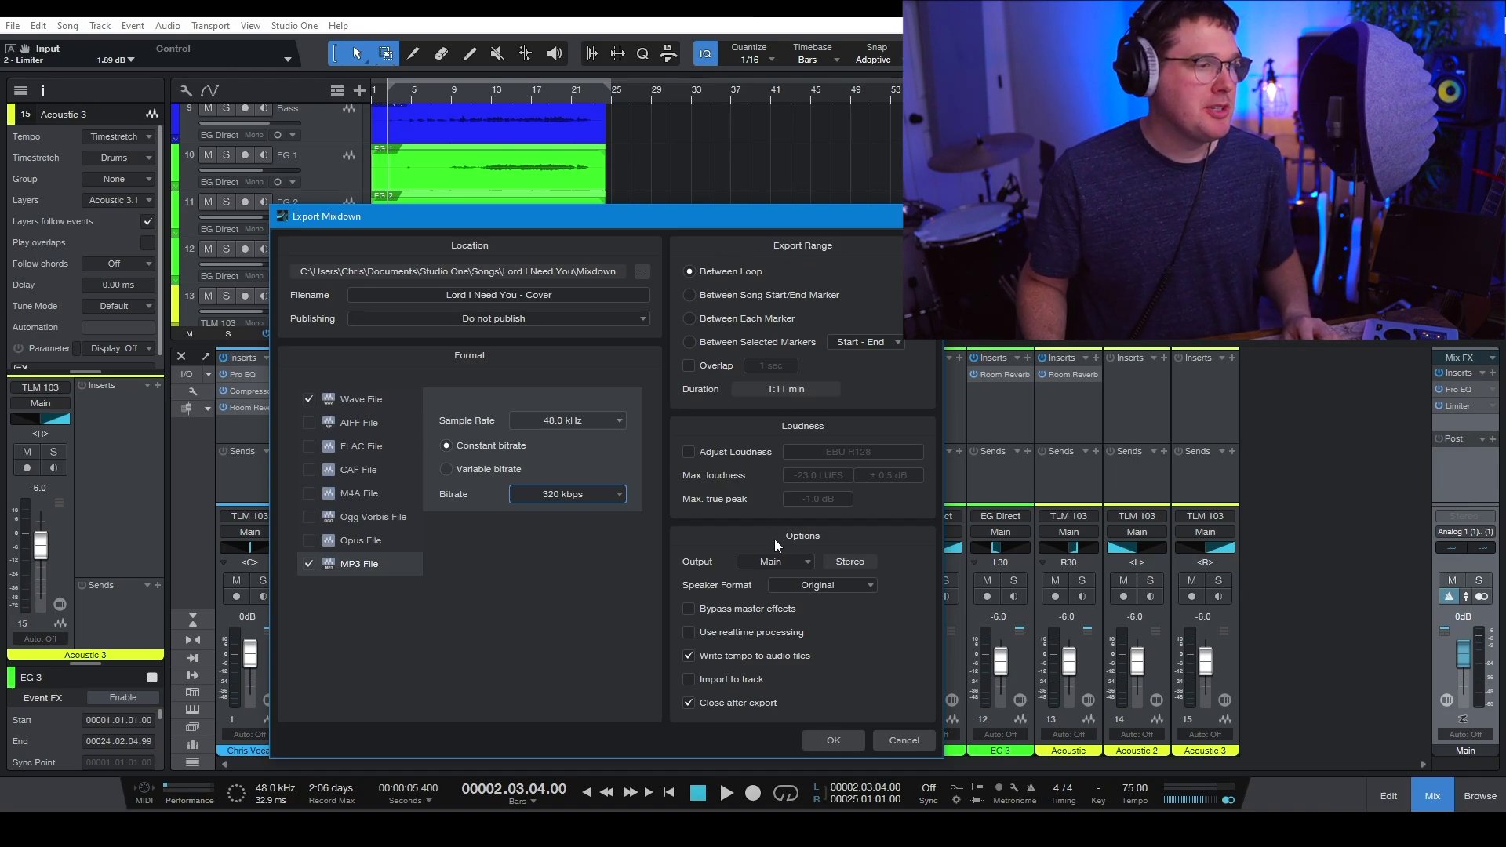
{"action": "left_click", "coordinate": [777, 563]}
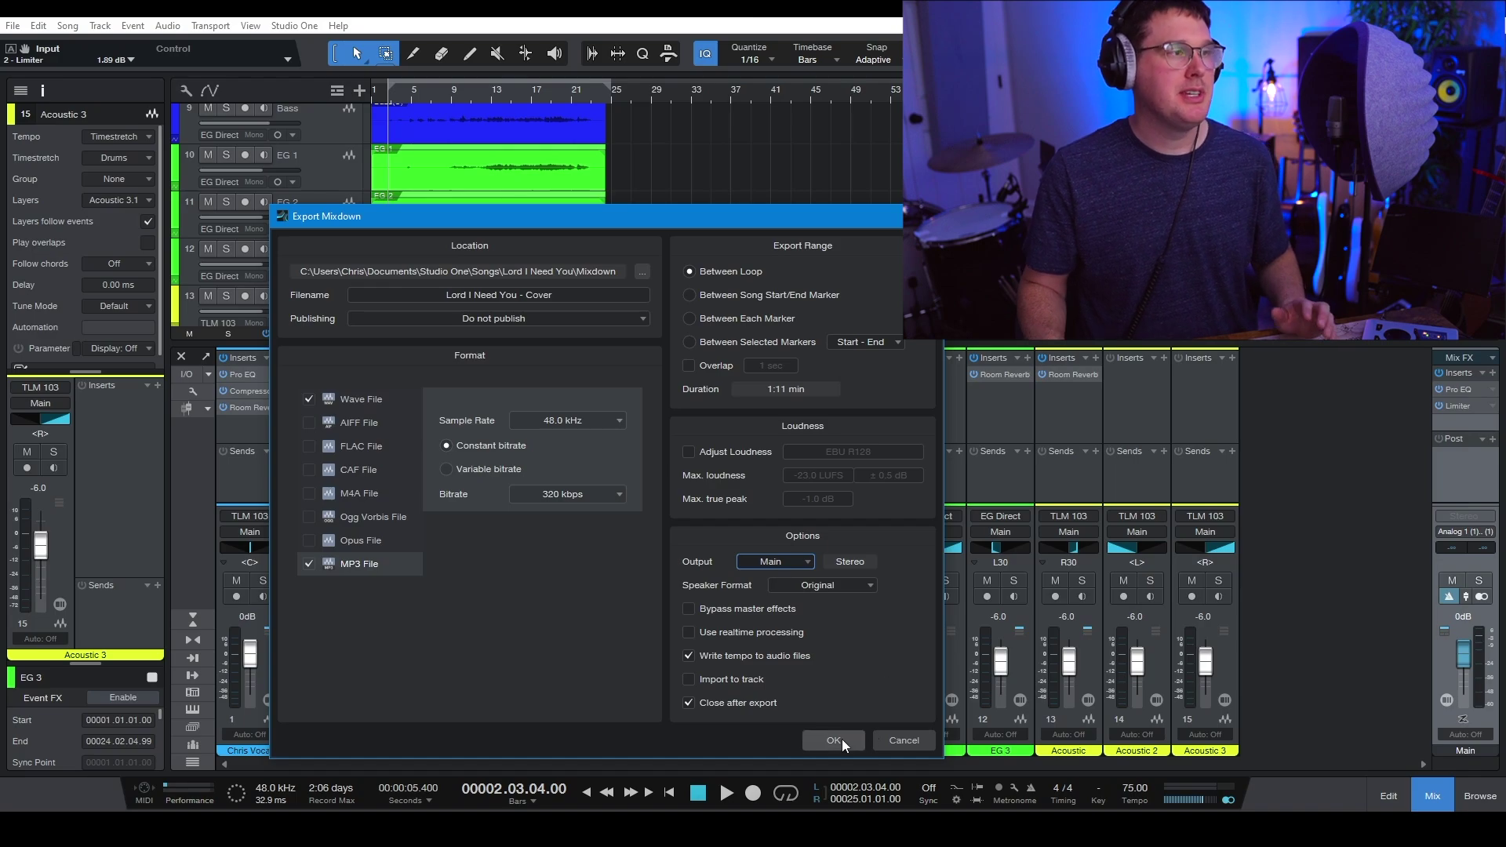
{"action": "left_click", "coordinate": [833, 740]}
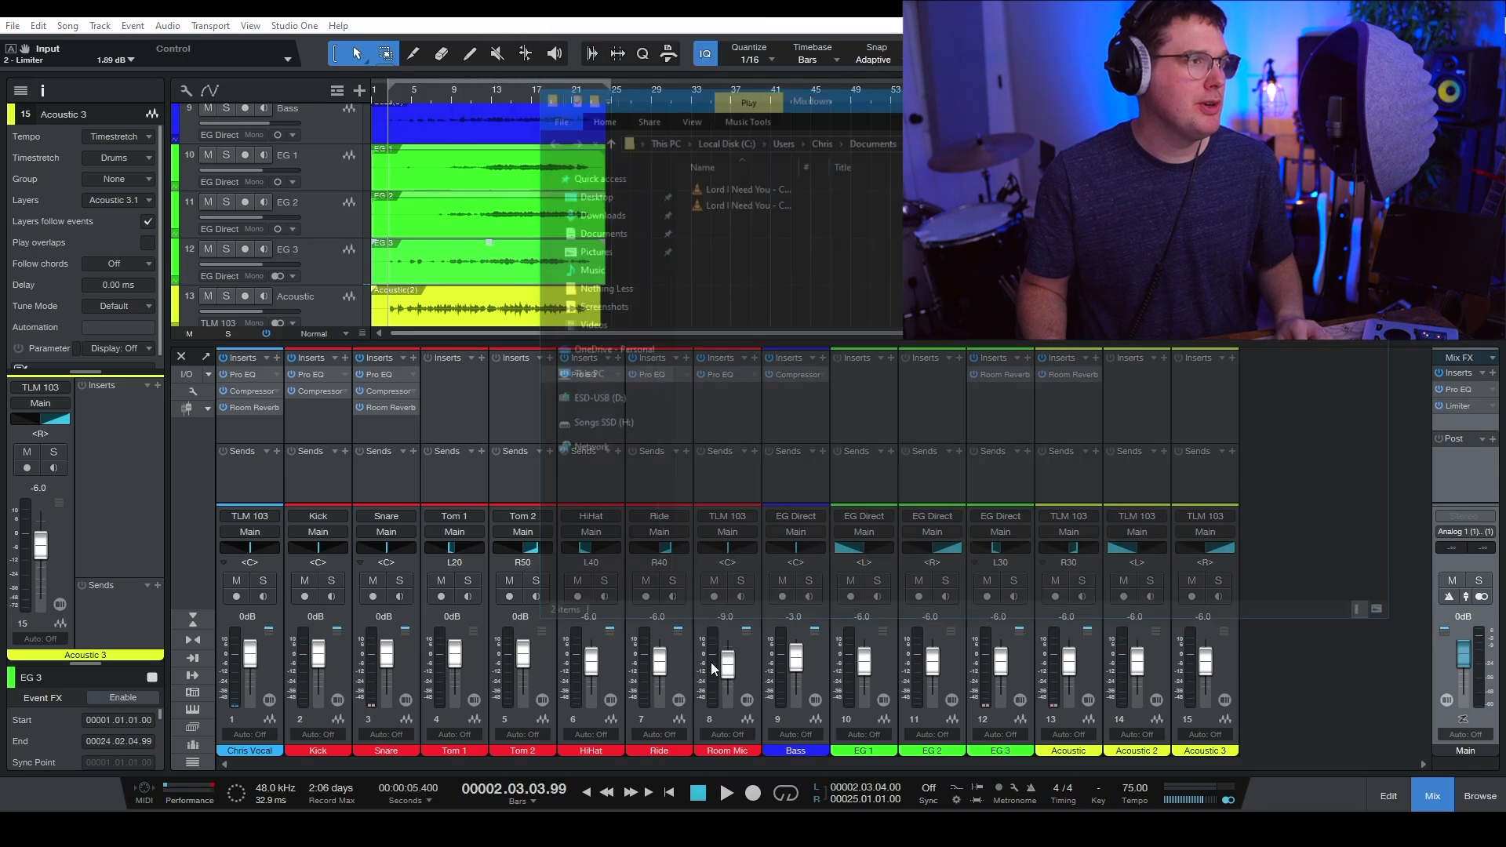
{"action": "left_click_drag", "start_coordinate": [794, 162], "coordinate": [895, 186]}
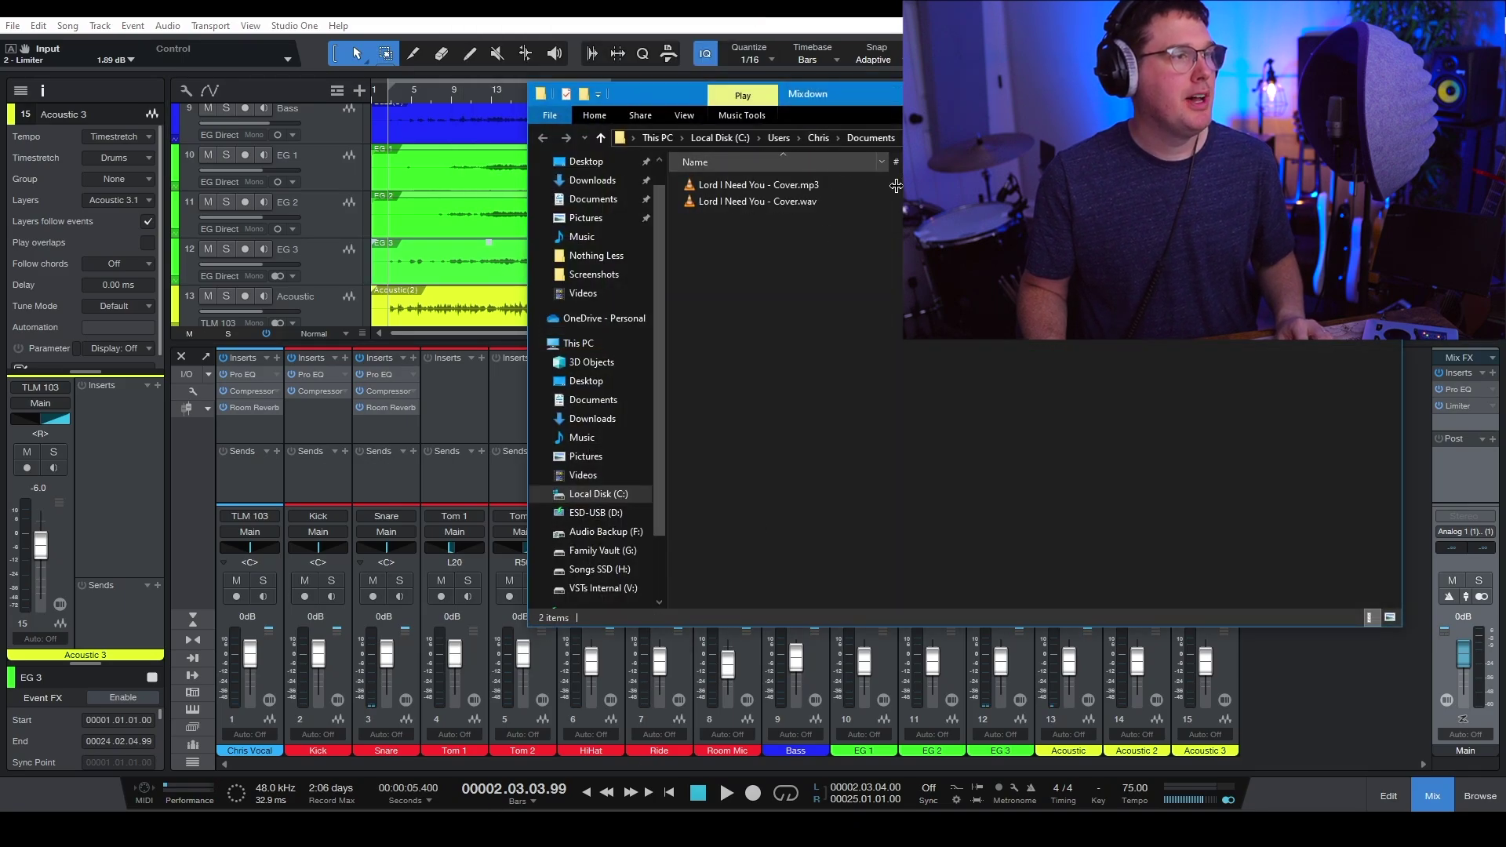